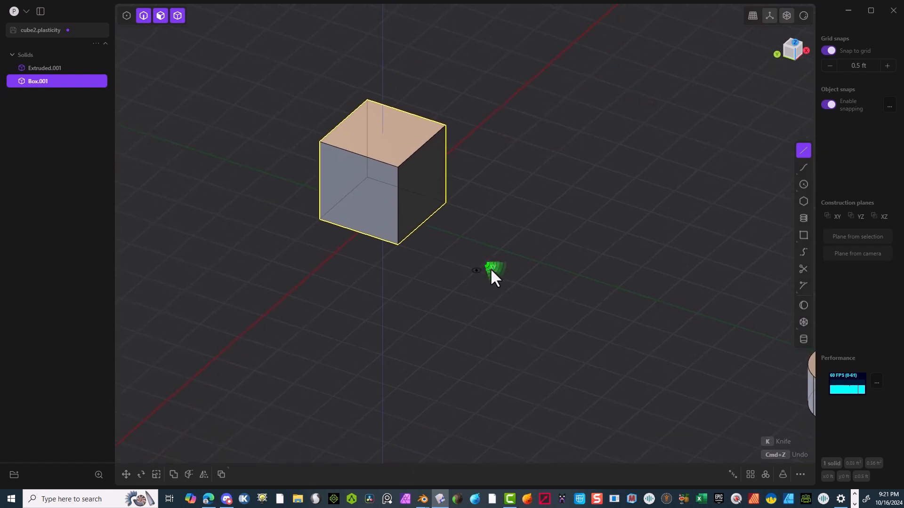
{"action": "left_click", "coordinate": [432, 294]}
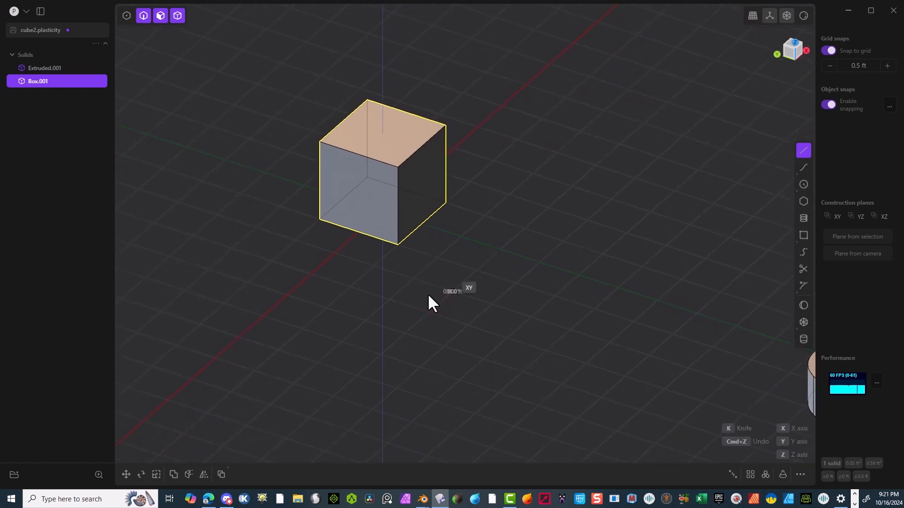
{"action": "middle_click_drag", "start_coordinate": [439, 276], "coordinate": [439, 272]}
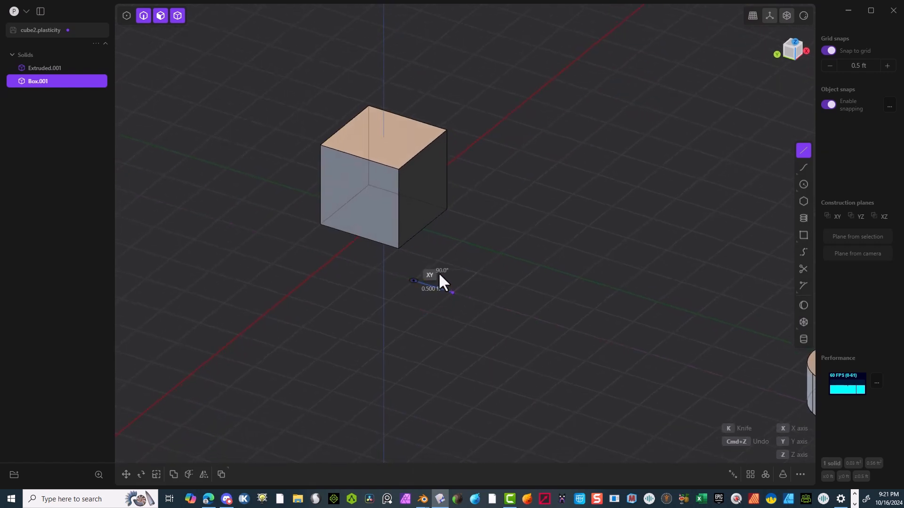
{"action": "right_click_drag", "start_coordinate": [443, 285], "coordinate": [444, 283]}
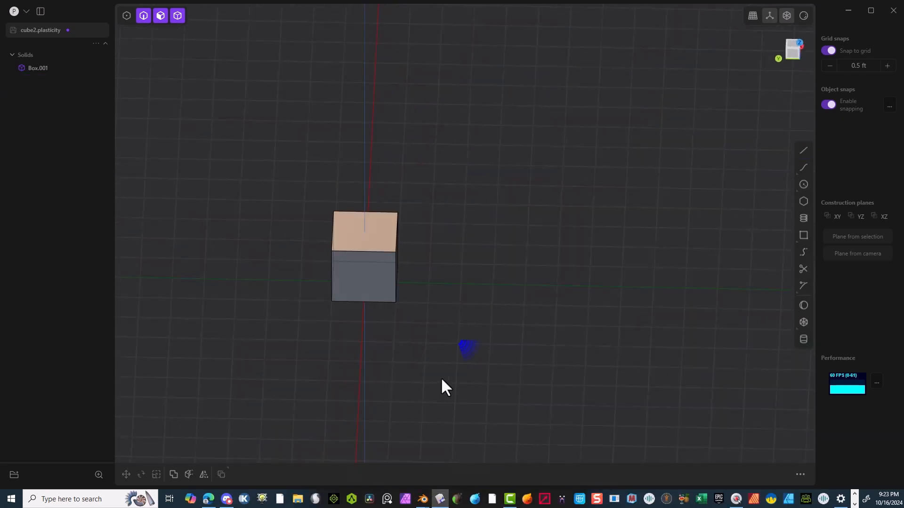
In the left view, draw a diagonal line about 0.71 ft long above the cube, starting on the vertical axis
{"action": "right_click_drag", "start_coordinate": [465, 354], "coordinate": [472, 328]}
{"action": "left_click", "coordinate": [796, 58]}
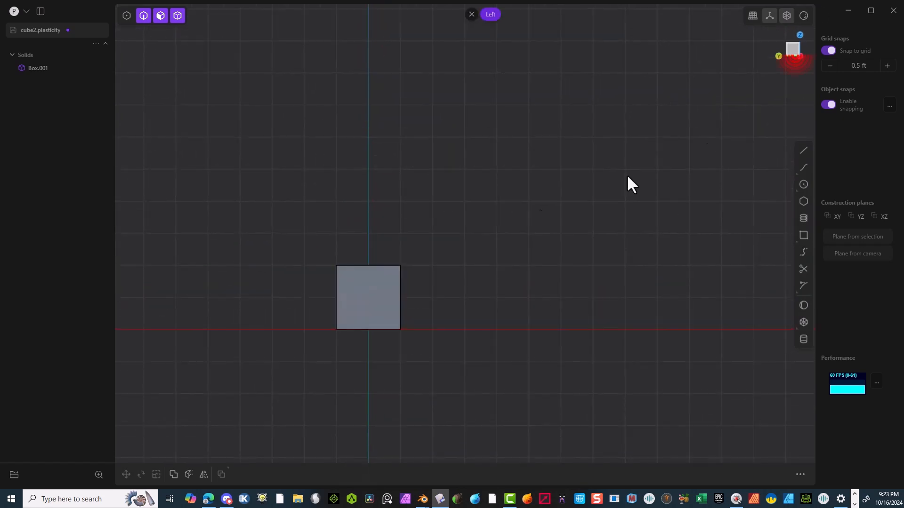
{"action": "scroll", "coordinate": [349, 325], "scroll_direction": "up", "scroll_amount": 2}
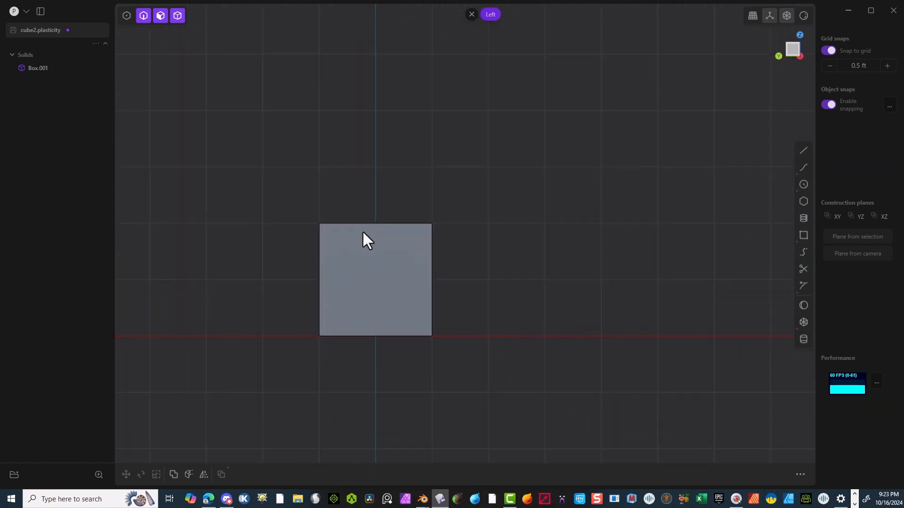
{"action": "scroll", "coordinate": [498, 270], "scroll_direction": "up", "scroll_amount": 1}
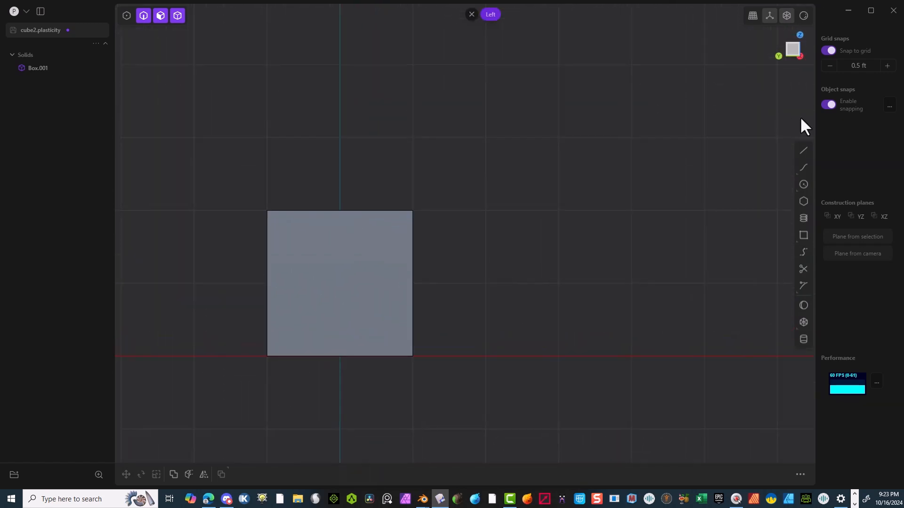
{"action": "left_click", "coordinate": [803, 150]}
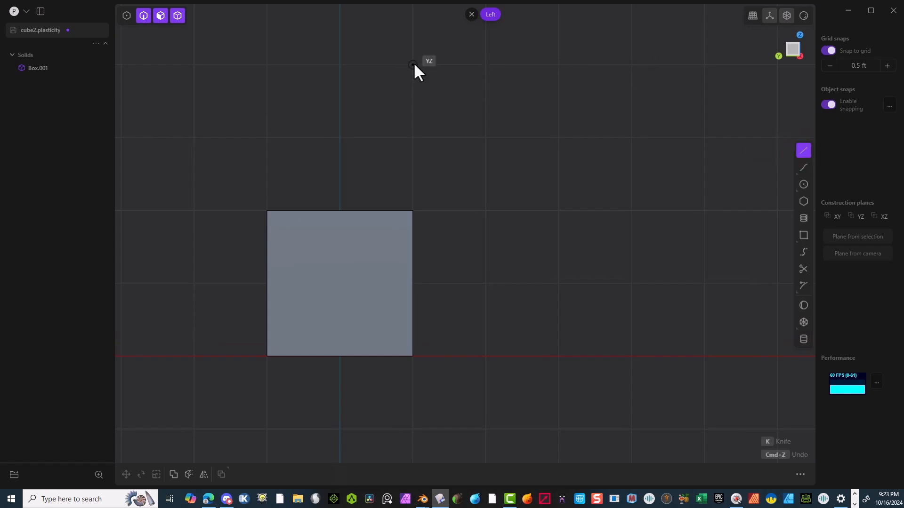
{"action": "left_click", "coordinate": [339, 65]}
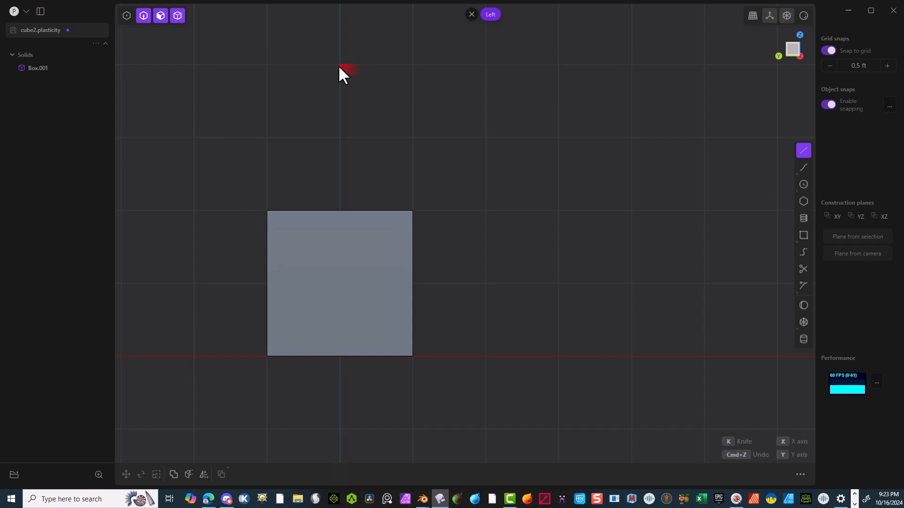
{"action": "left_click", "coordinate": [413, 137]}
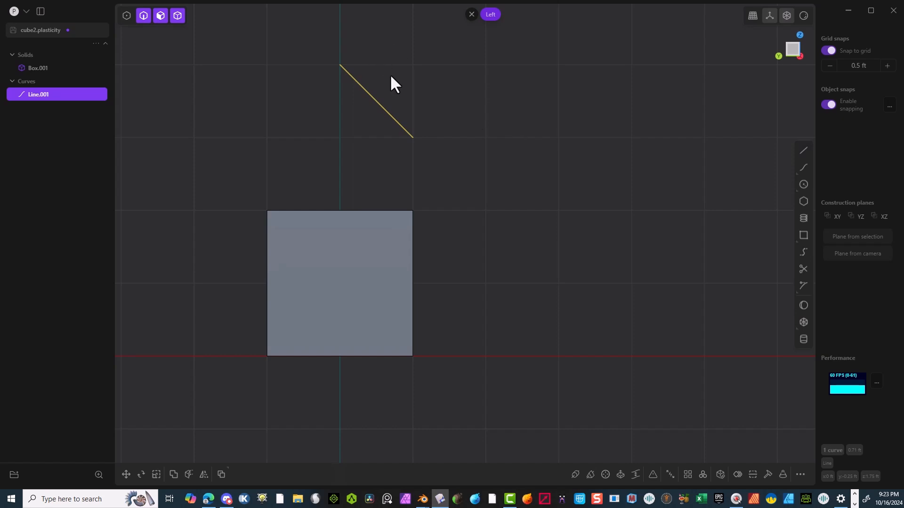
Move the diagonal line freestyle from its midpoint onto the cube's top side edge
{"action": "key", "text": "g"}
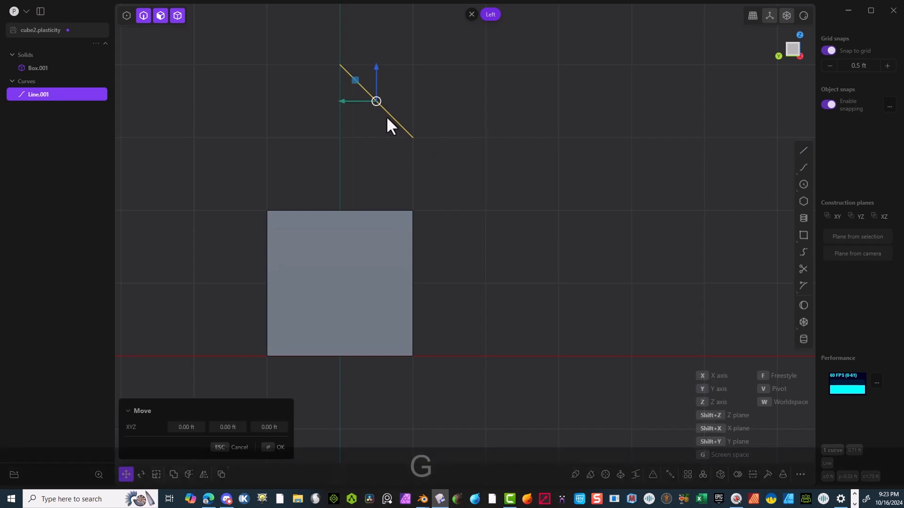
{"action": "key", "text": "f"}
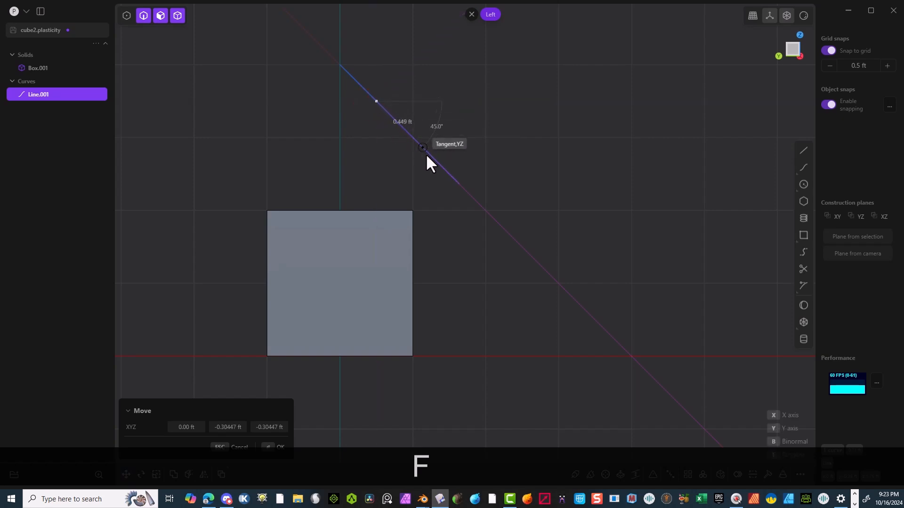
{"action": "left_click", "coordinate": [409, 209]}
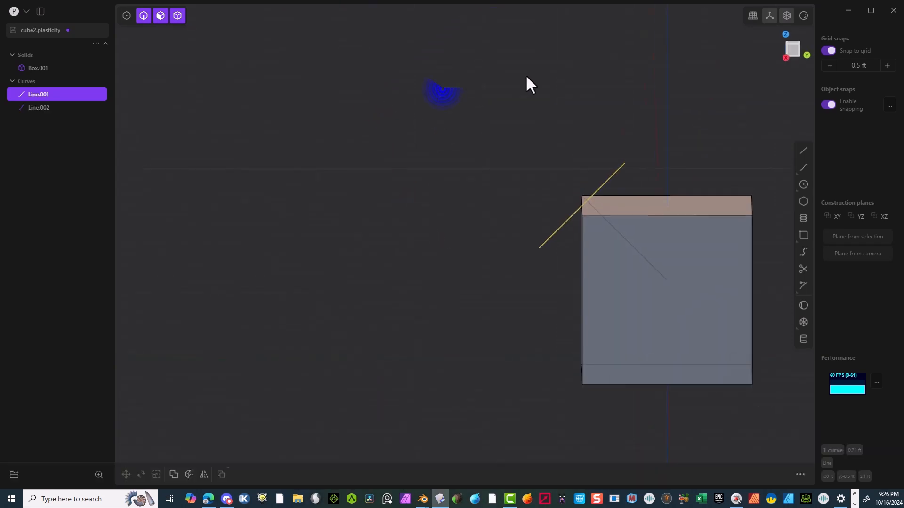
In the top view, rotate the line 45 degrees freestyle about the centre of the cube's top face, toward the corner
{"action": "scroll", "coordinate": [625, 66], "scroll_direction": "down", "scroll_amount": 1}
{"action": "left_click", "coordinate": [793, 50]}
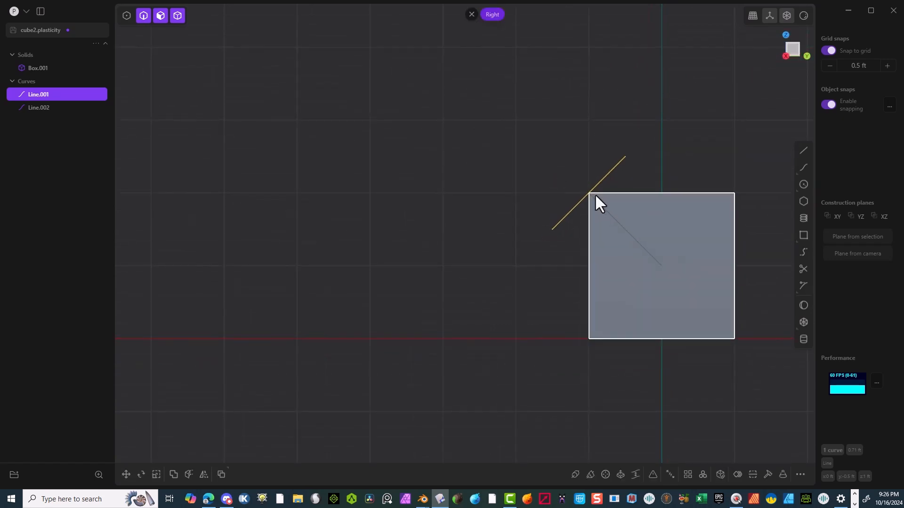
{"action": "middle_click_drag", "start_coordinate": [613, 188], "coordinate": [746, 92]}
{"action": "left_click", "coordinate": [789, 42]}
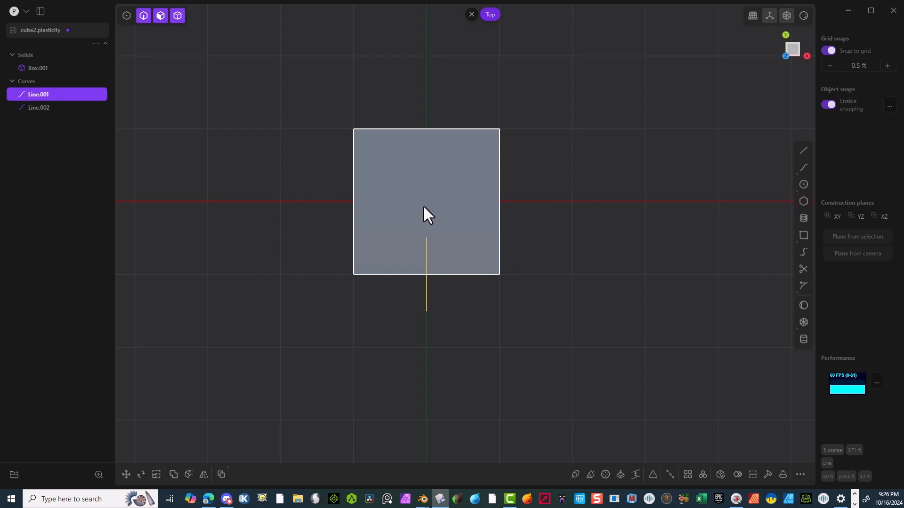
{"action": "key", "text": "r"}
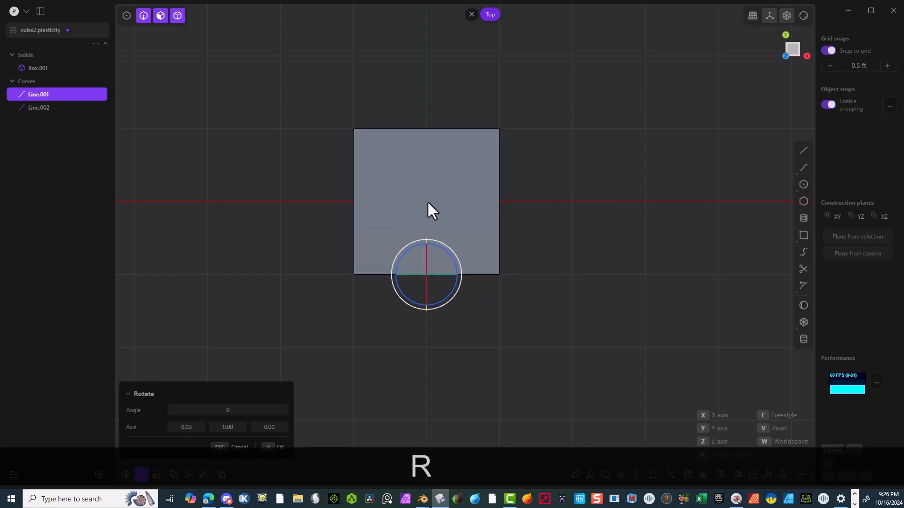
{"action": "key", "text": "f"}
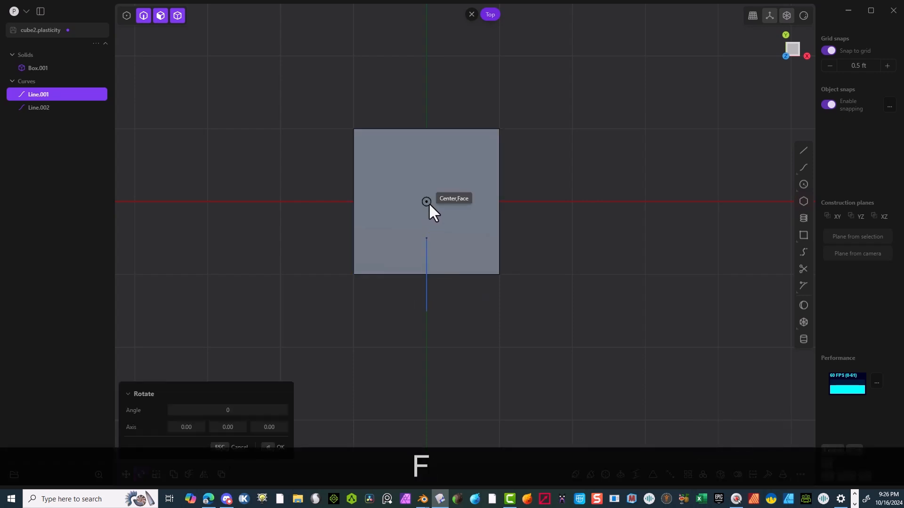
{"action": "left_click", "coordinate": [427, 203]}
{"action": "left_click", "coordinate": [430, 311]}
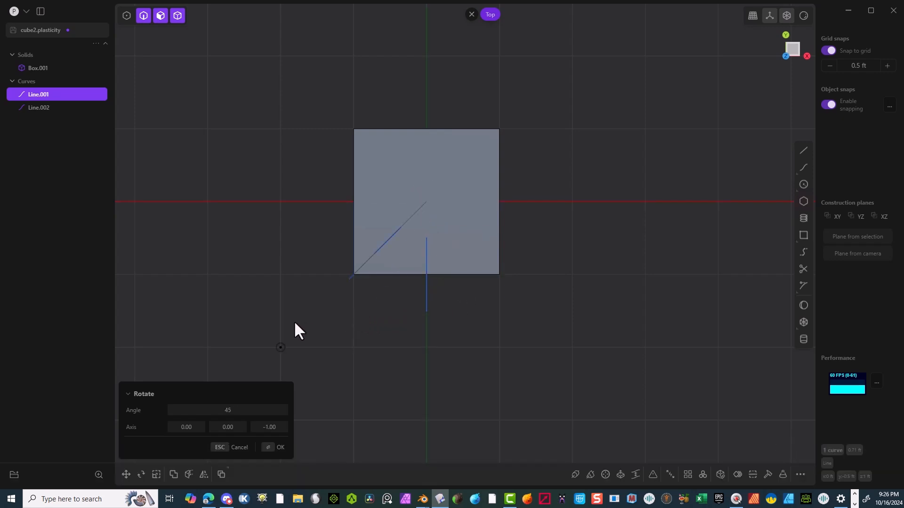
{"action": "left_click", "coordinate": [278, 347]}
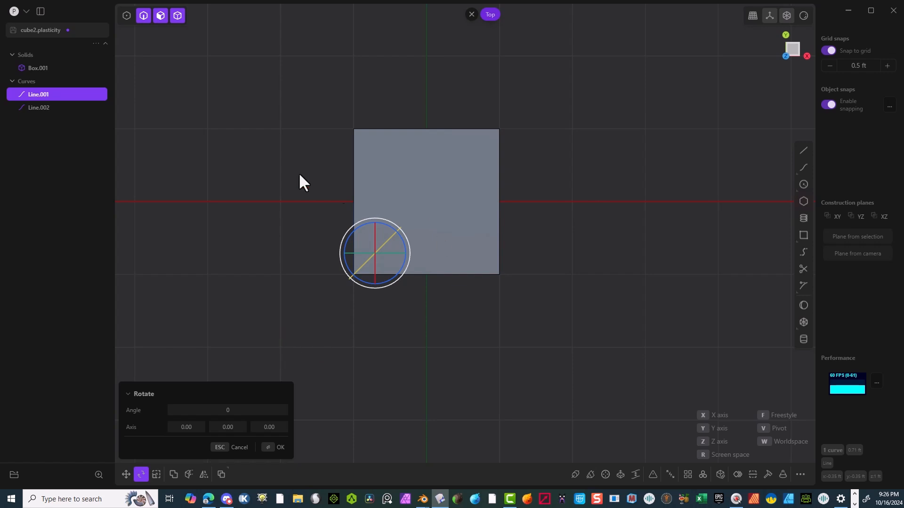
Examine the rotated line's position relative to the cube's corner, looking at the cube corner-on and up close
{"action": "middle_click_drag", "start_coordinate": [313, 203], "coordinate": [547, 105]}
{"action": "left_click", "coordinate": [787, 52]}
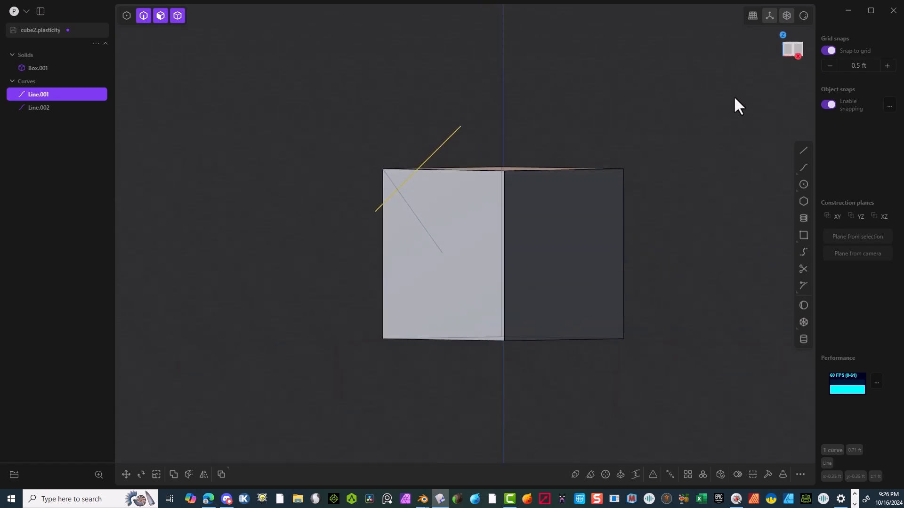
{"action": "middle_click_drag", "start_coordinate": [733, 97], "coordinate": [734, 95]}
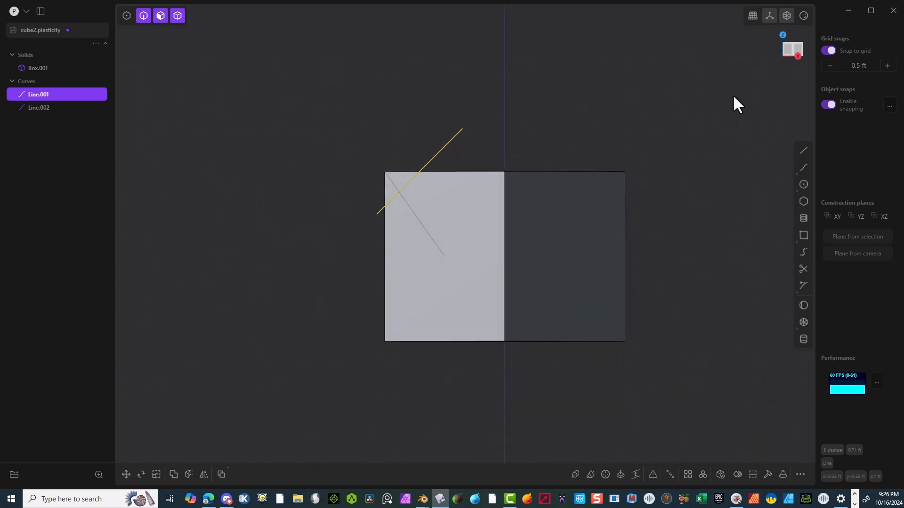
{"action": "scroll", "coordinate": [523, 136], "scroll_direction": "up", "scroll_amount": 2}
{"action": "scroll", "coordinate": [458, 194], "scroll_direction": "up", "scroll_amount": 4}
{"action": "mouse_move", "coordinate": [442, 188]}
{"action": "middle_mouse_down"}
{"action": "mouse_move", "coordinate": [445, 219]}
{"action": "mouse_move", "coordinate": [439, 188]}
{"action": "middle_mouse_up"}
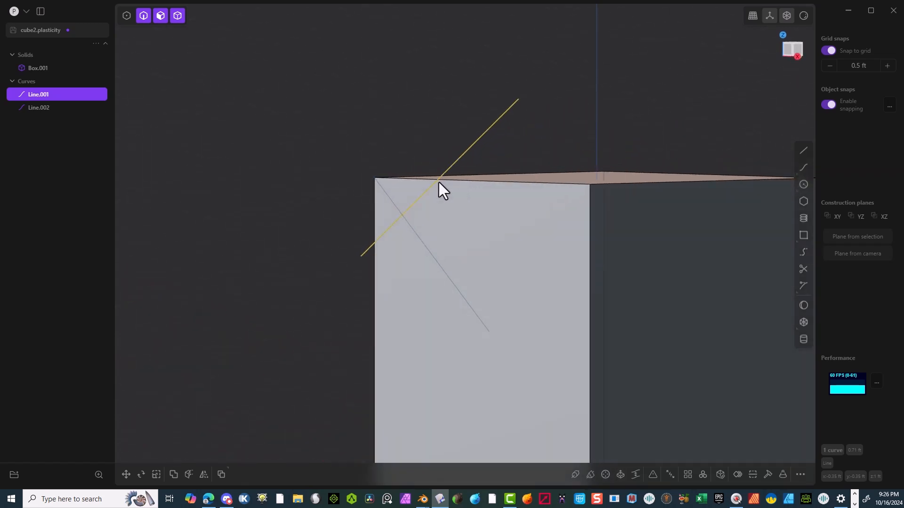
{"action": "scroll", "coordinate": [539, 150], "scroll_direction": "down", "scroll_amount": 2}
{"action": "scroll", "coordinate": [539, 149], "scroll_direction": "down", "scroll_amount": 1}
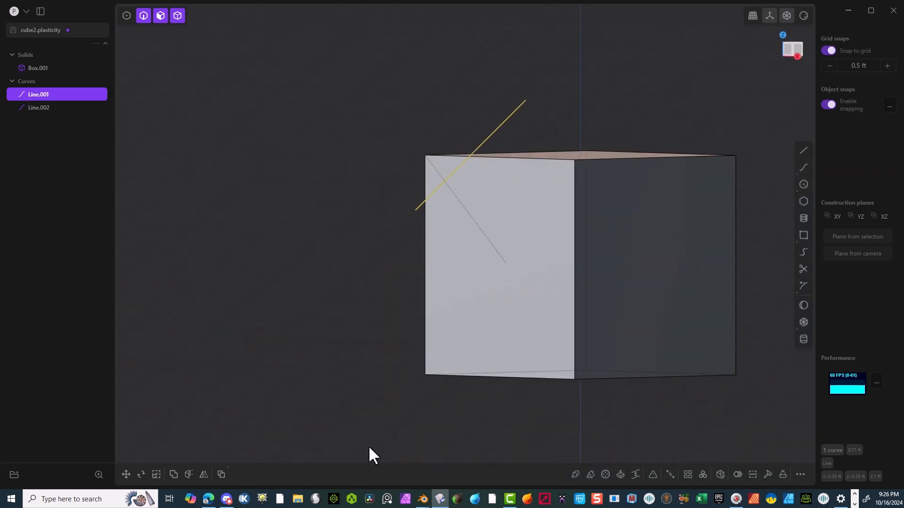
Delete the extra line running from the cube's top edge toward its centre
{"action": "left_click", "coordinate": [330, 289]}
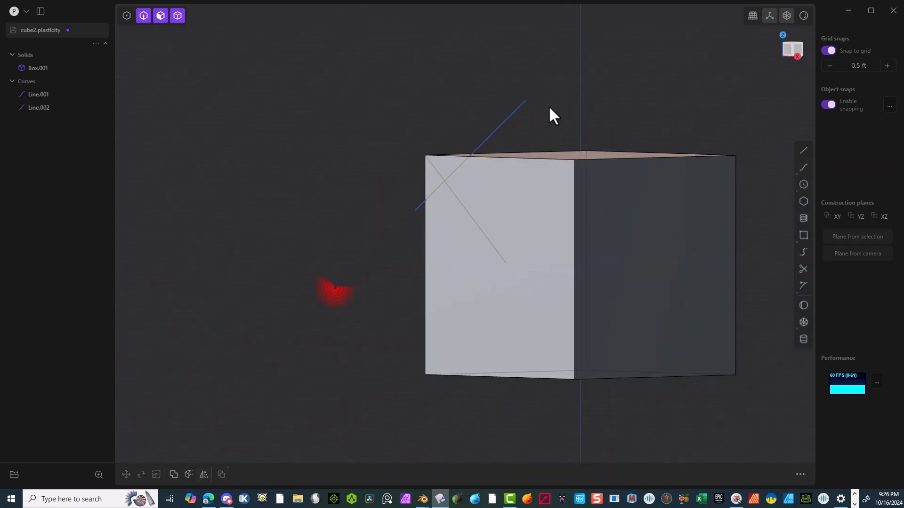
{"action": "left_click", "coordinate": [462, 210]}
{"action": "key", "text": "Delete"}
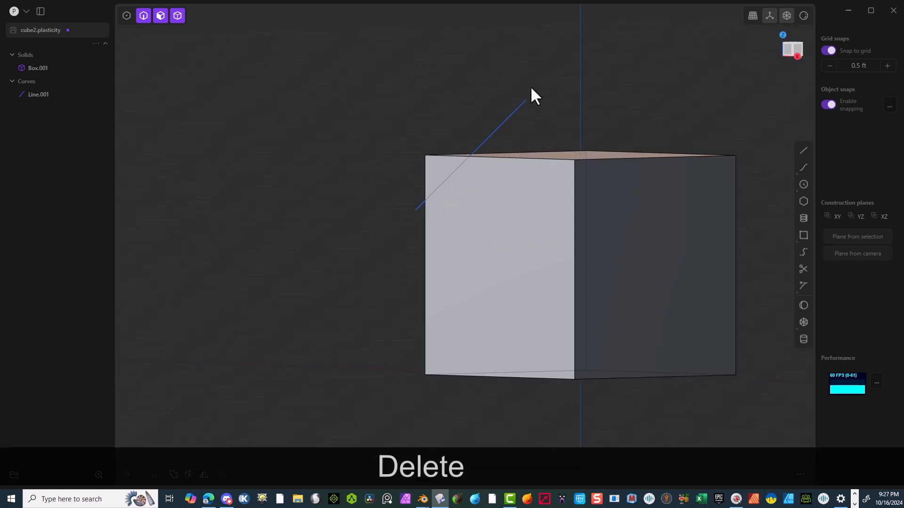
Mirror the remaining diagonal line across the cube's centre in the negative X direction
{"action": "left_click", "coordinate": [519, 112]}
{"action": "middle_click_drag", "start_coordinate": [519, 111], "coordinate": [601, 138]}
{"action": "left_click", "coordinate": [791, 45]}
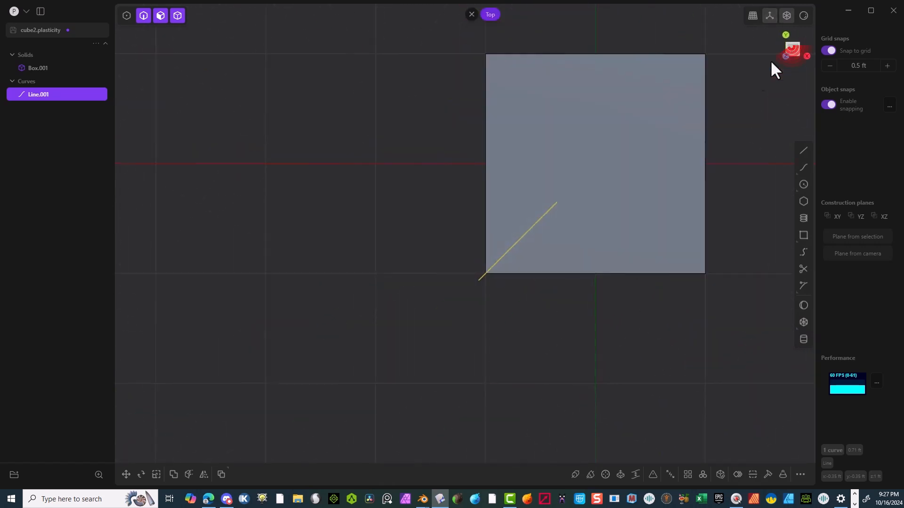
{"action": "left_click", "coordinate": [204, 475]}
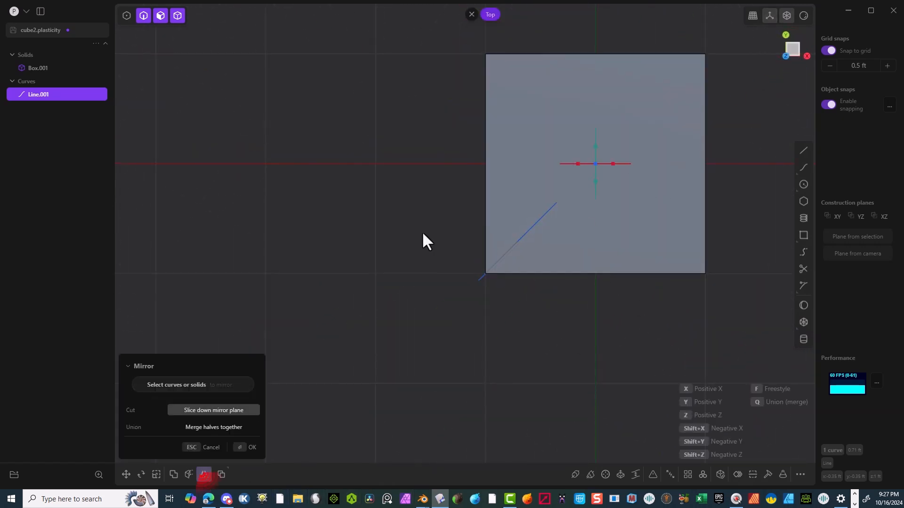
{"action": "left_click", "coordinate": [578, 163]}
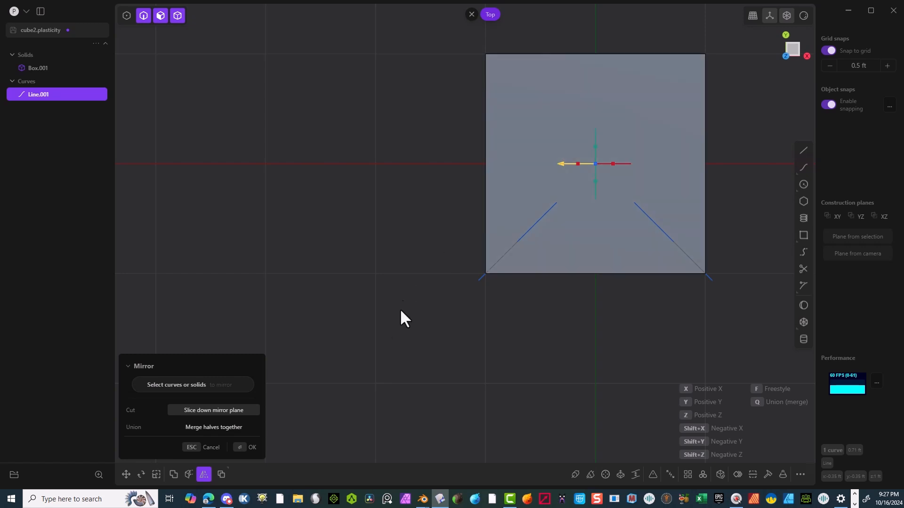
{"action": "left_click", "coordinate": [238, 442]}
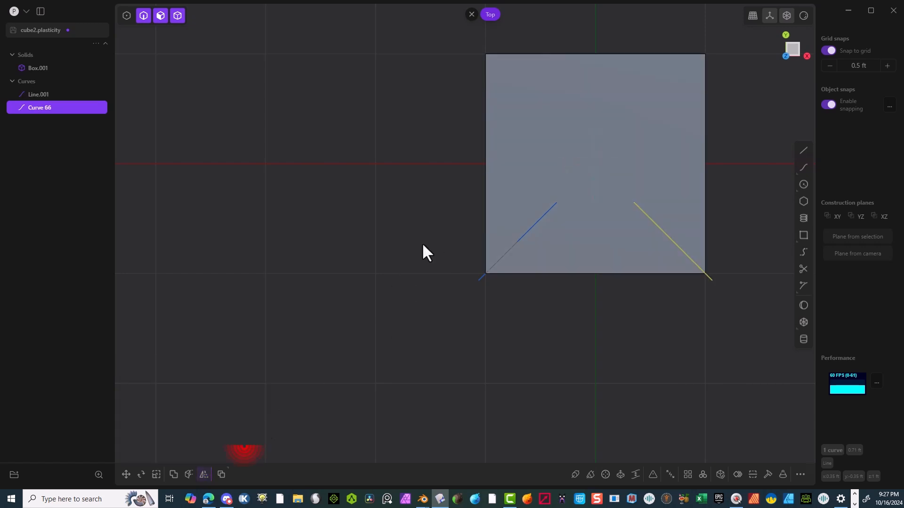
Mirror both diagonal lines together across the cube's centre in the negative Y direction
{"action": "left_click", "coordinate": [498, 278], "text": "shift"}
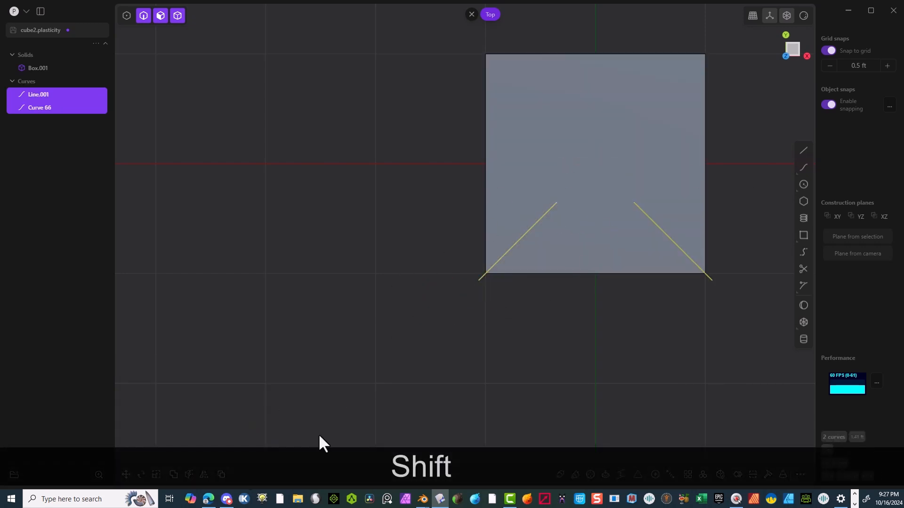
{"action": "left_click", "coordinate": [203, 474]}
{"action": "left_click", "coordinate": [596, 183], "text": "shift"}
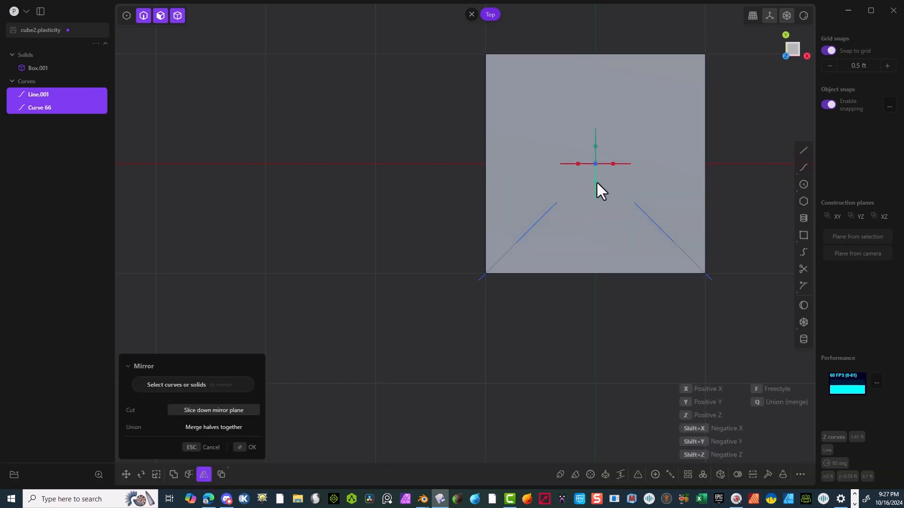
{"action": "left_click", "coordinate": [248, 448]}
Cut one top corner off the cube solid using a single diagonal line as the cutter
{"action": "middle_click_drag", "start_coordinate": [277, 396], "coordinate": [317, 171]}
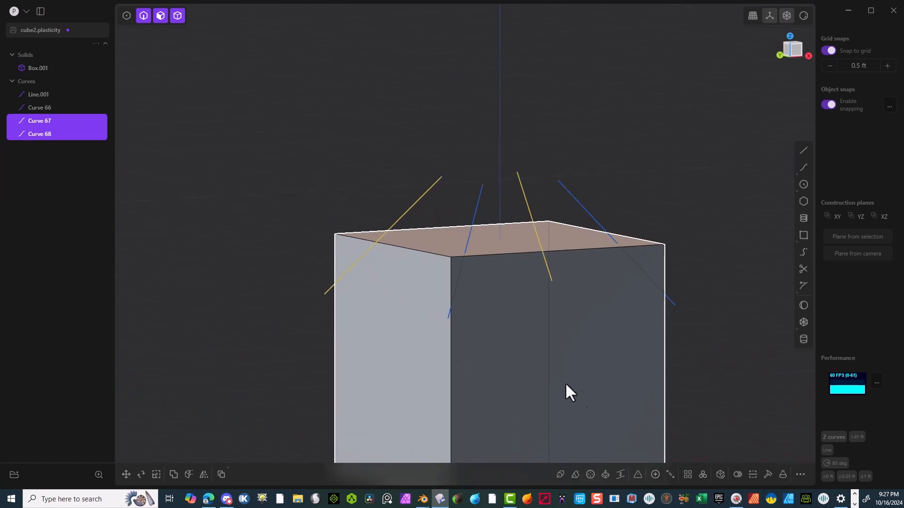
{"action": "middle_click_drag", "start_coordinate": [476, 216], "coordinate": [541, 231]}
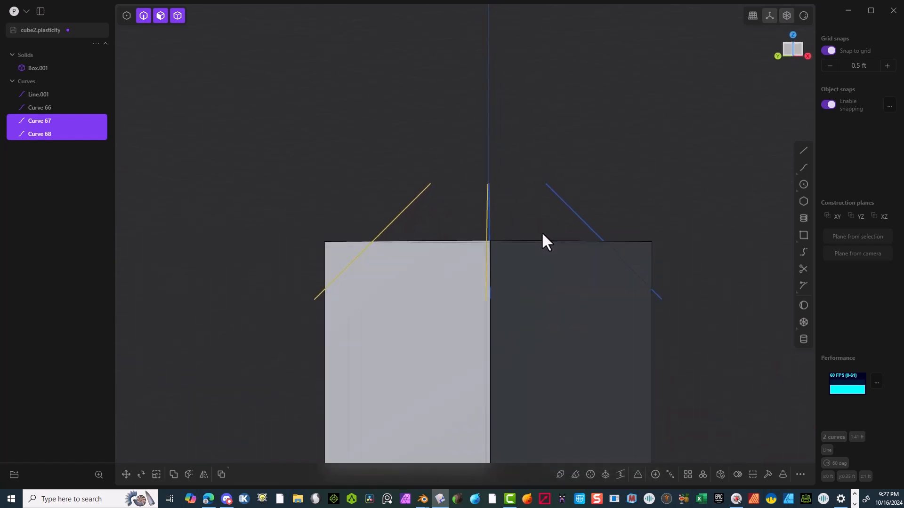
{"action": "left_click", "coordinate": [178, 16]}
{"action": "left_click", "coordinate": [572, 419]}
{"action": "middle_click_drag", "start_coordinate": [627, 117], "coordinate": [627, 121]}
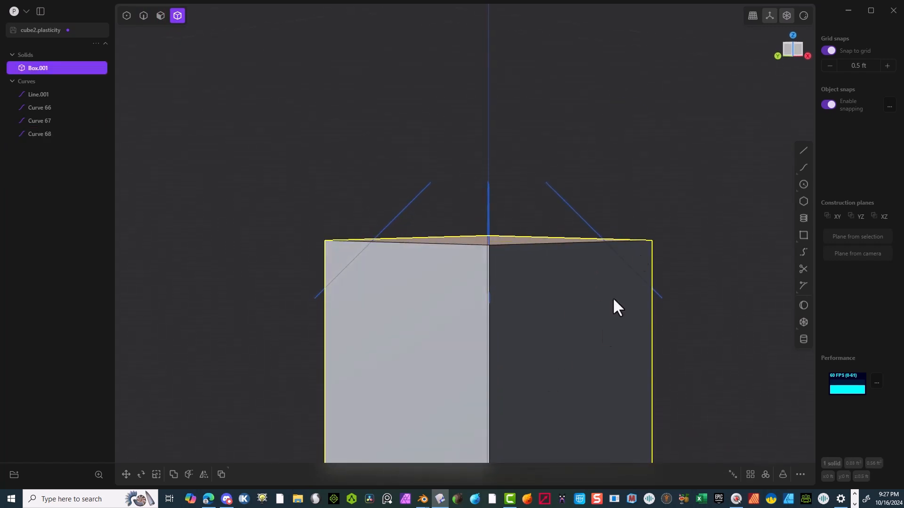
{"action": "scroll", "coordinate": [607, 347], "scroll_direction": "down", "scroll_amount": 2}
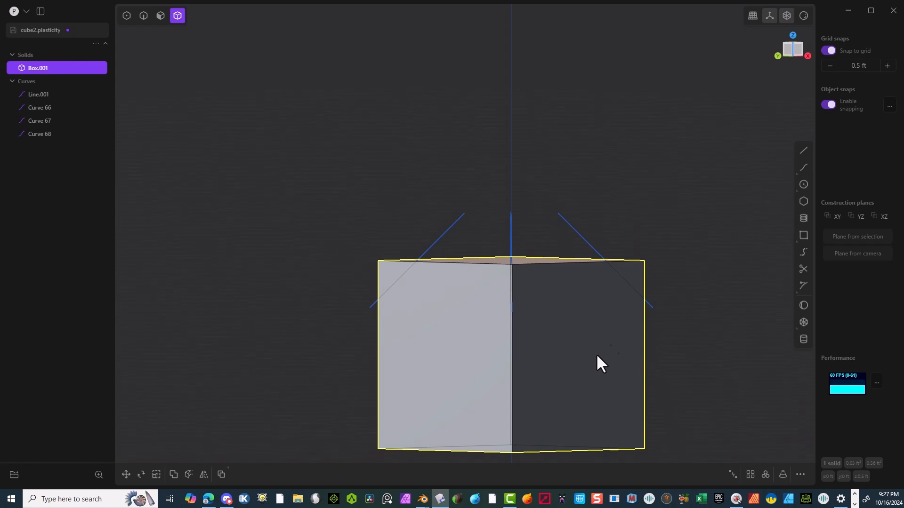
{"action": "left_click", "coordinate": [186, 475]}
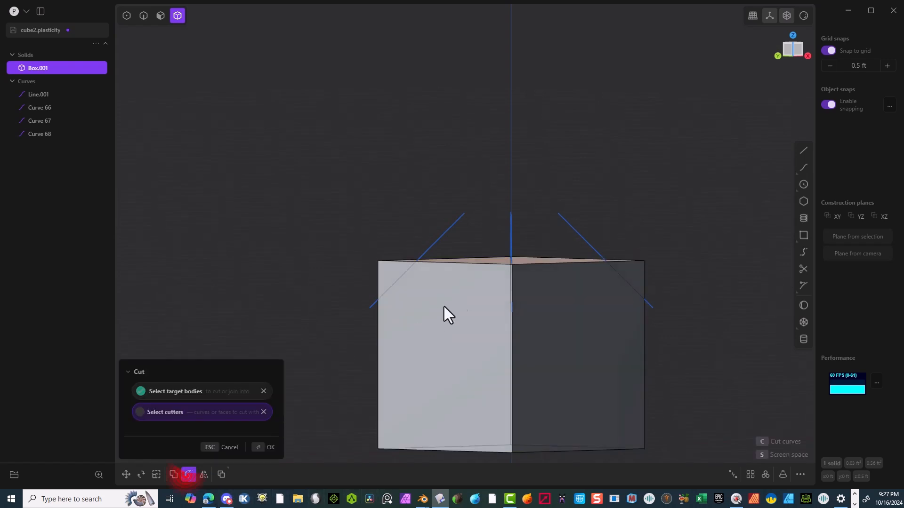
{"action": "left_click", "coordinate": [574, 233]}
{"action": "middle_click_drag", "start_coordinate": [598, 279], "coordinate": [626, 301]}
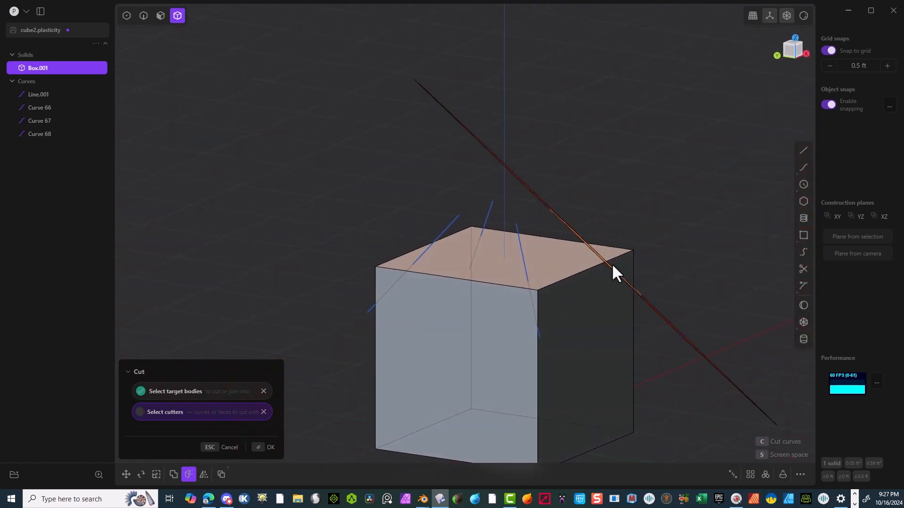
{"action": "middle_click_drag", "start_coordinate": [570, 304], "coordinate": [532, 311]}
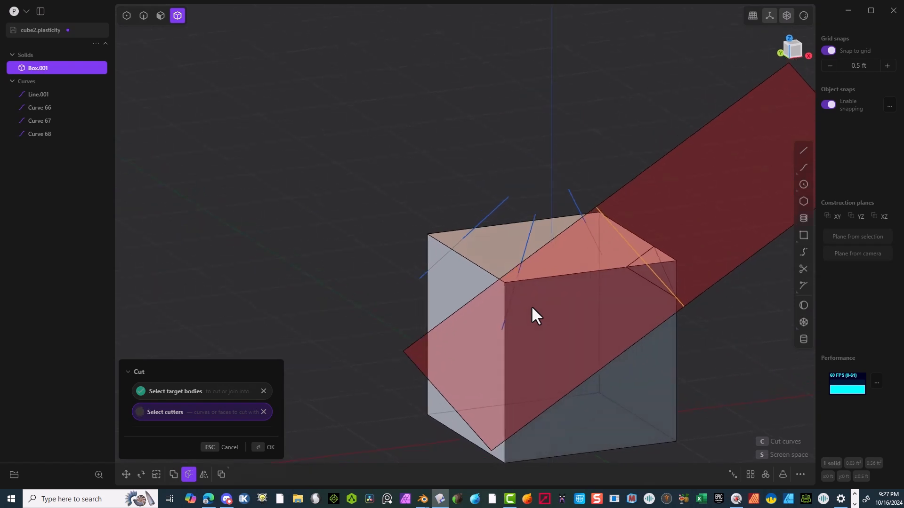
{"action": "right_click_drag", "start_coordinate": [490, 213], "coordinate": [377, 139]}
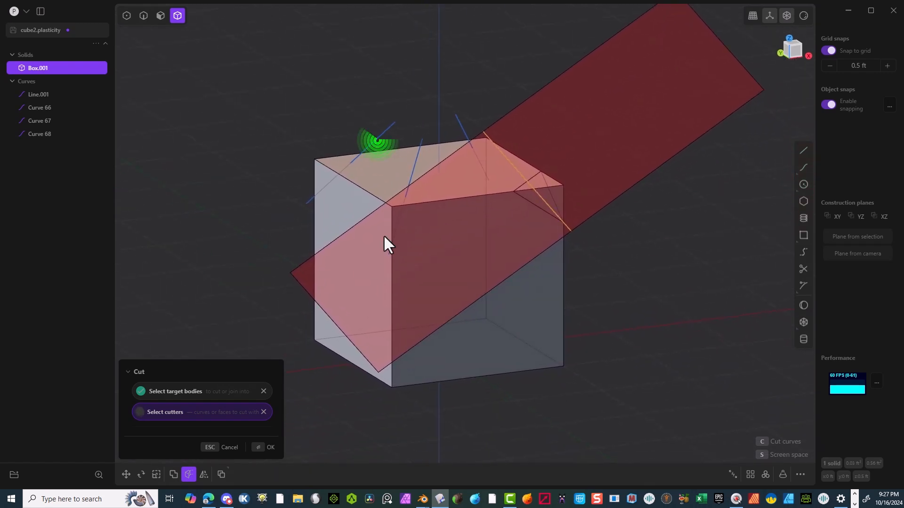
{"action": "left_click", "coordinate": [267, 447]}
Cut two opposite top corners off the cube together, using their two diagonal lines as cutters
{"action": "middle_click_drag", "start_coordinate": [363, 412], "coordinate": [400, 414]}
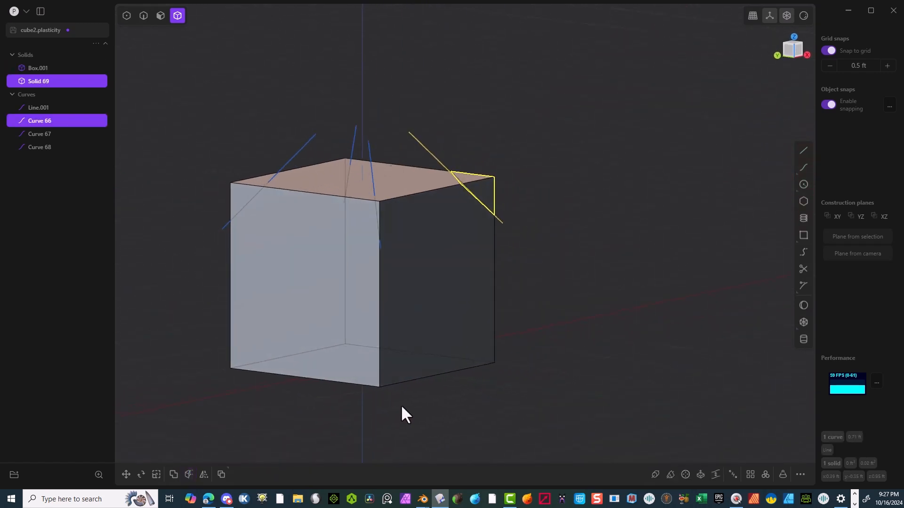
{"action": "left_click", "coordinate": [415, 288]}
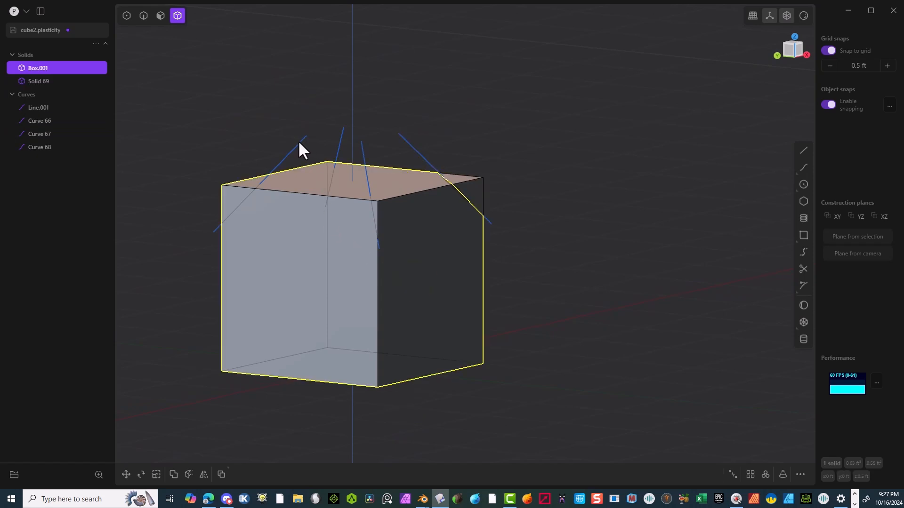
{"action": "middle_click_drag", "start_coordinate": [371, 228], "coordinate": [420, 136]}
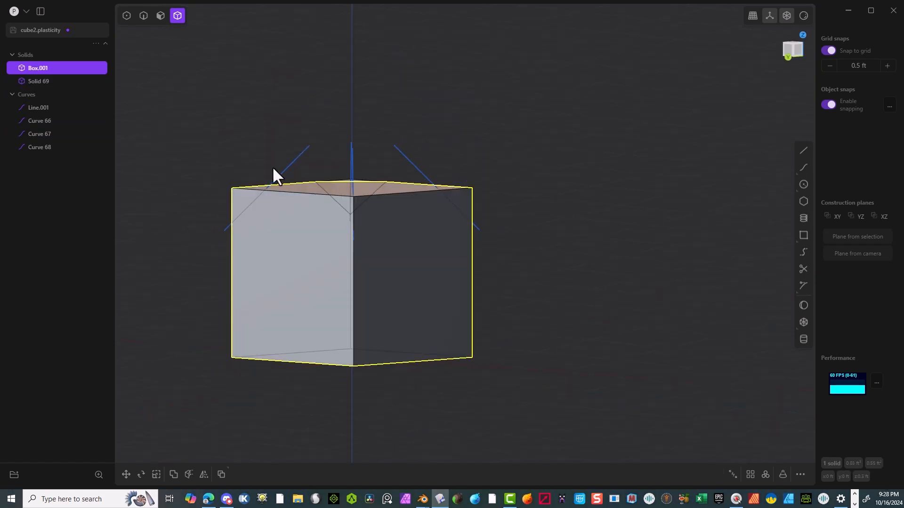
{"action": "left_click", "coordinate": [189, 474]}
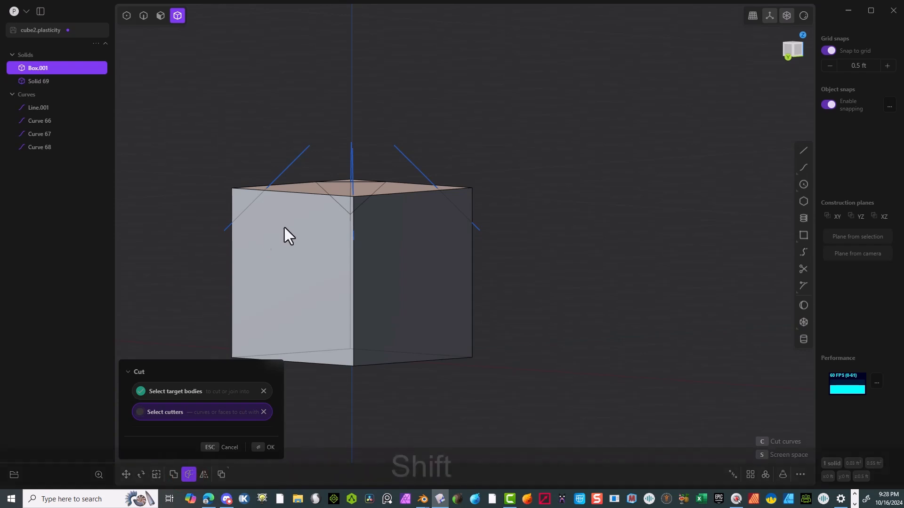
{"action": "left_click", "coordinate": [304, 150], "text": "shift"}
{"action": "left_click", "coordinate": [396, 150], "text": "shift"}
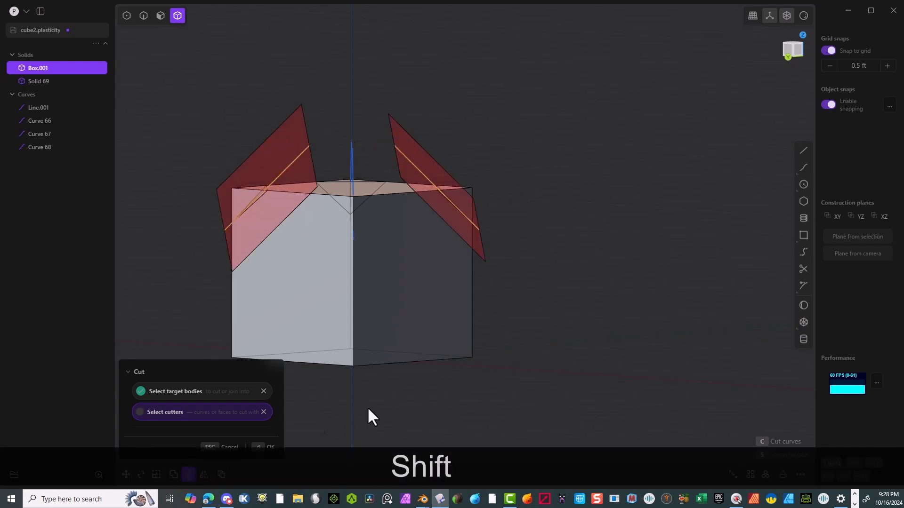
{"action": "left_click", "coordinate": [262, 447]}
Cut the last uncut top corner off the cube using the diagonal line at that corner
{"action": "middle_click_drag", "start_coordinate": [284, 400], "coordinate": [496, 173]}
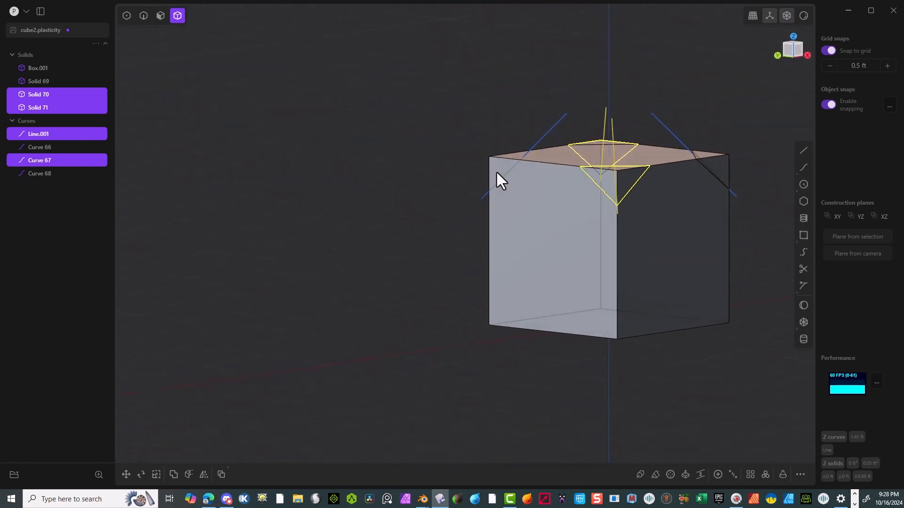
{"action": "left_click", "coordinate": [553, 231]}
{"action": "middle_click_drag", "start_coordinate": [597, 254], "coordinate": [393, 234], "text": "shift"}
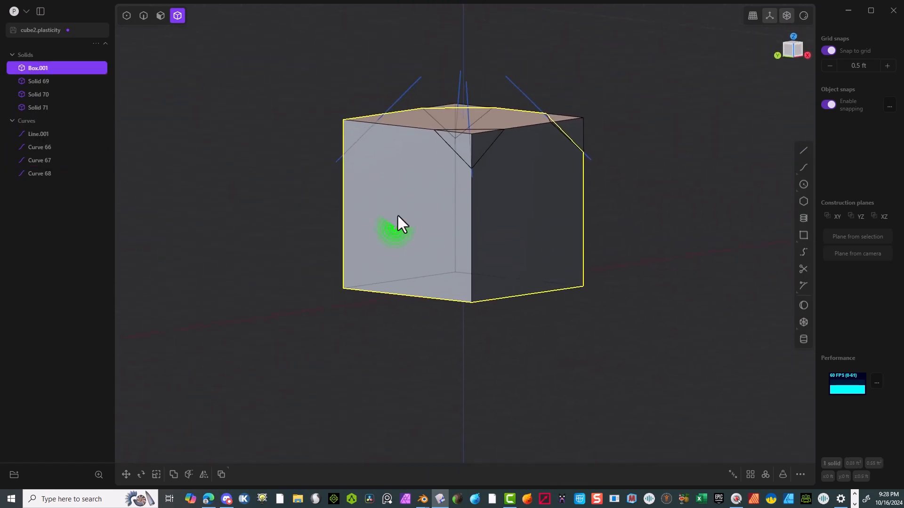
{"action": "left_click", "coordinate": [189, 474]}
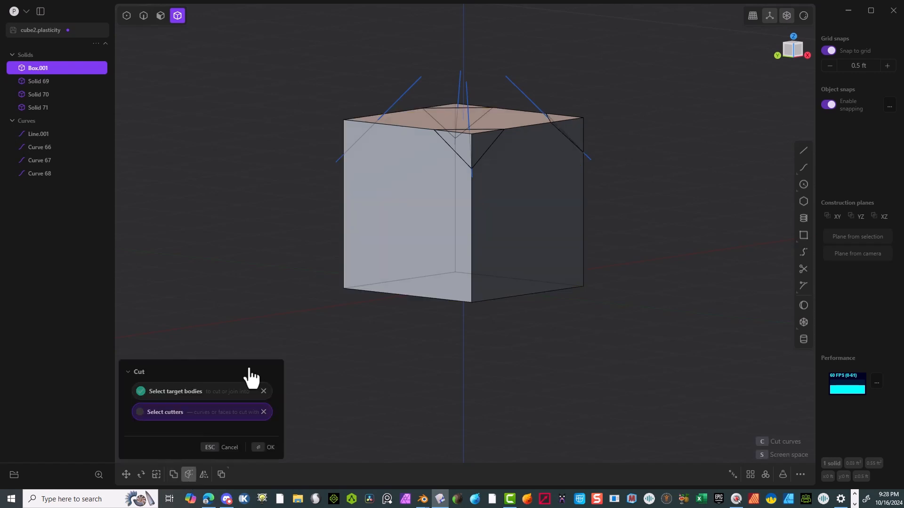
{"action": "left_click", "coordinate": [409, 88]}
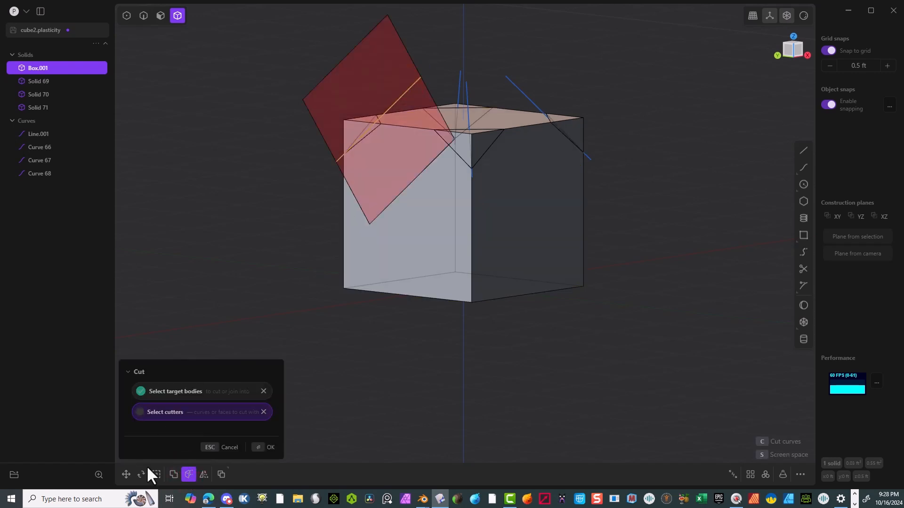
{"action": "left_click", "coordinate": [267, 448]}
Draw a horizontal line about 2 ft long across the cube's mid-height in the Left view, extending past both sides
{"action": "middle_click_drag", "start_coordinate": [419, 222], "coordinate": [533, 83]}
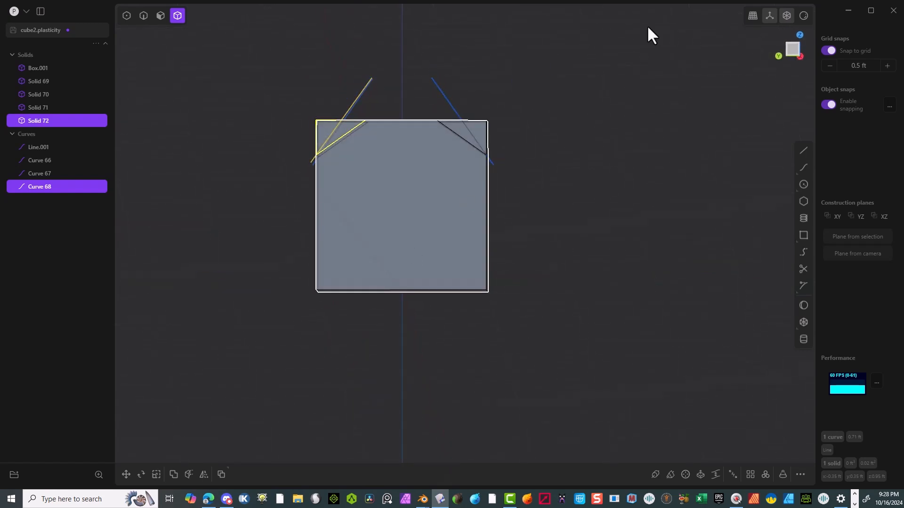
{"action": "left_click", "coordinate": [792, 49]}
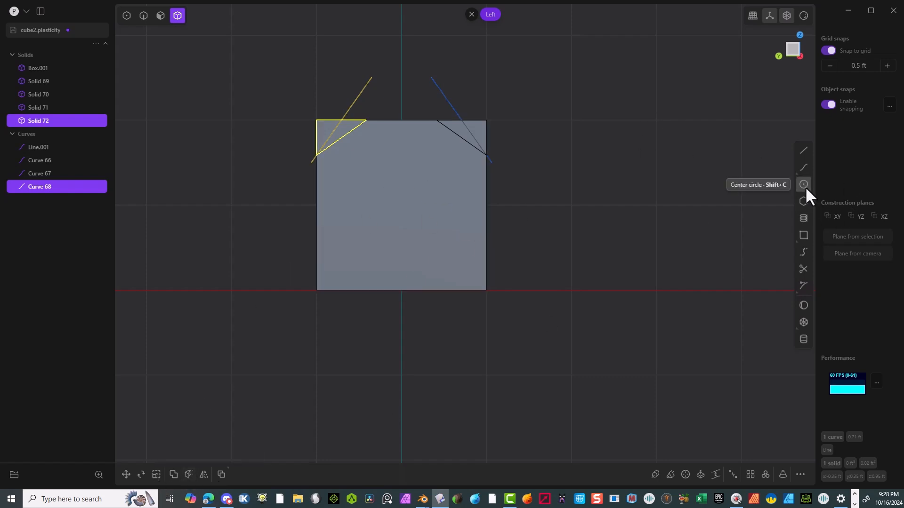
{"action": "left_click", "coordinate": [804, 150]}
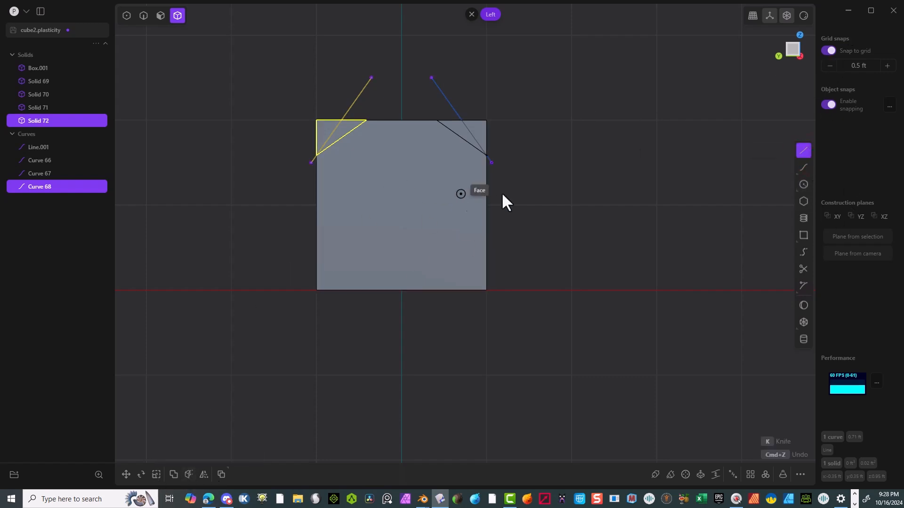
{"action": "left_click", "coordinate": [572, 204]}
{"action": "left_click", "coordinate": [198, 210]}
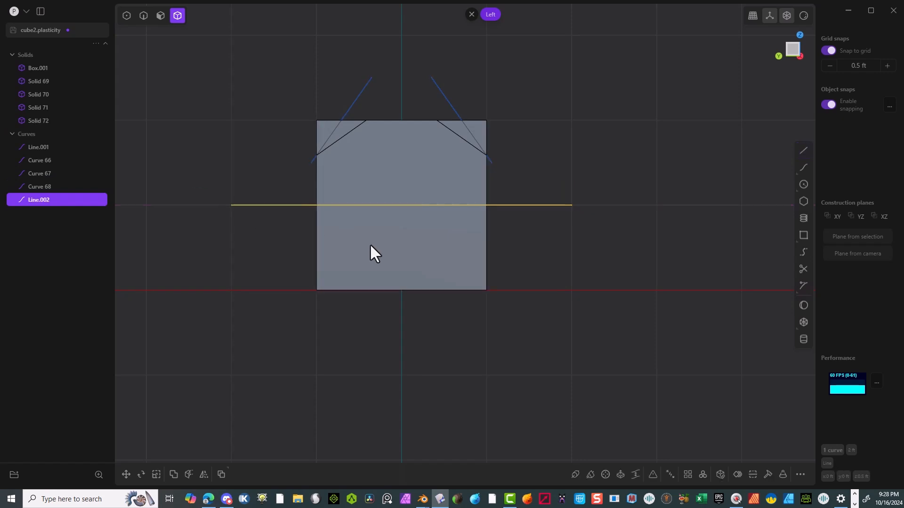
{"action": "left_click", "coordinate": [350, 231]}
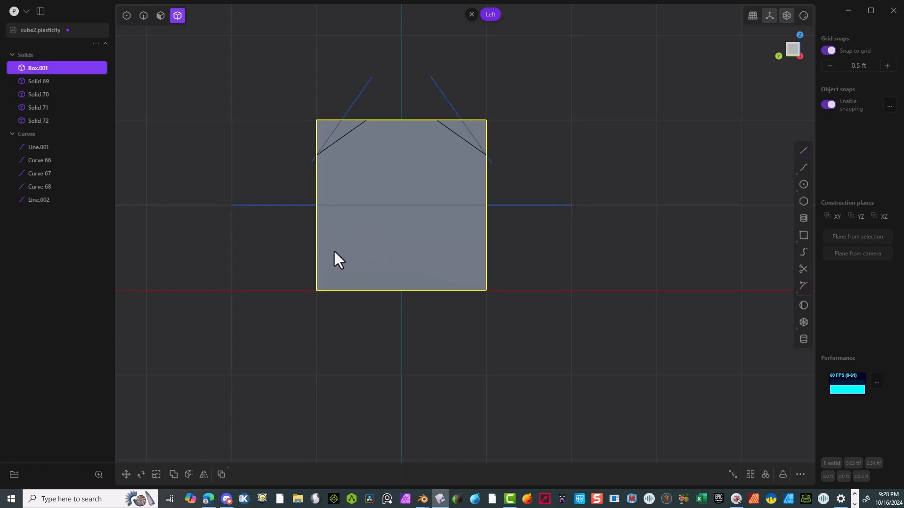
{"action": "left_click", "coordinate": [189, 475]}
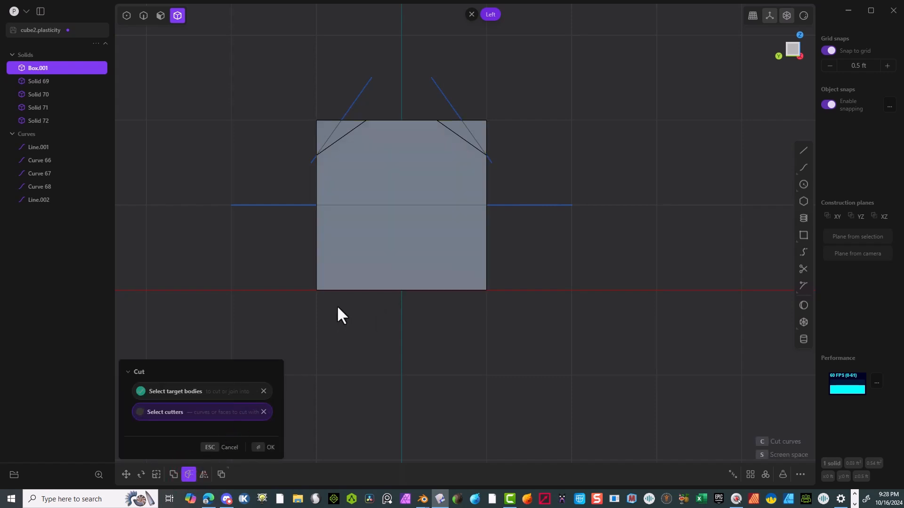
{"action": "left_click", "coordinate": [222, 448]}
{"action": "left_click", "coordinate": [327, 359]}
Cut the cube into upper and lower halves using the horizontal line as the cutter
{"action": "left_click", "coordinate": [348, 261]}
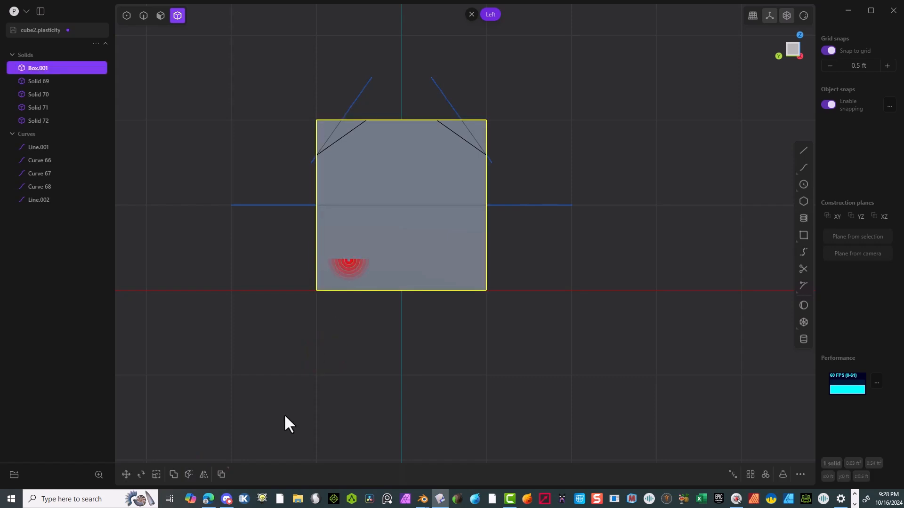
{"action": "left_click", "coordinate": [185, 475]}
{"action": "left_click", "coordinate": [263, 206]}
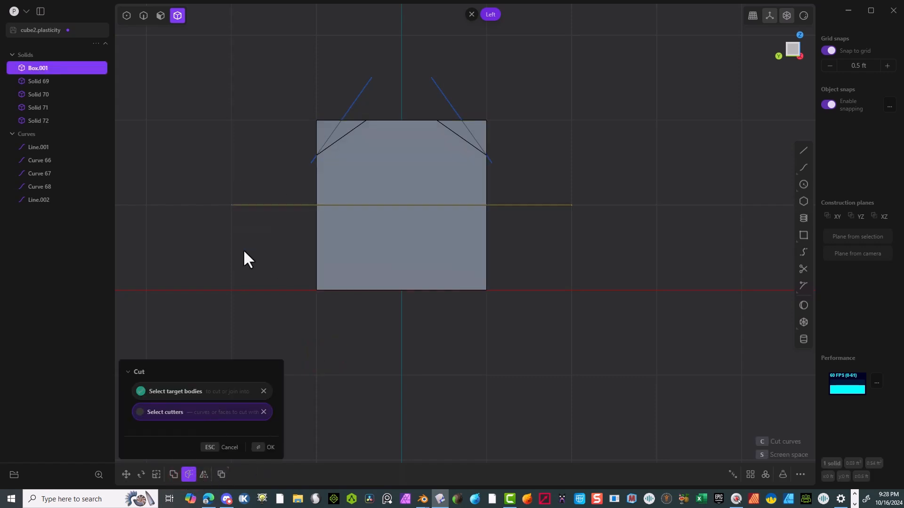
{"action": "left_click", "coordinate": [260, 451]}
Delete the cube's lower half and two of the cut-off corner pieces
{"action": "left_click", "coordinate": [443, 285]}
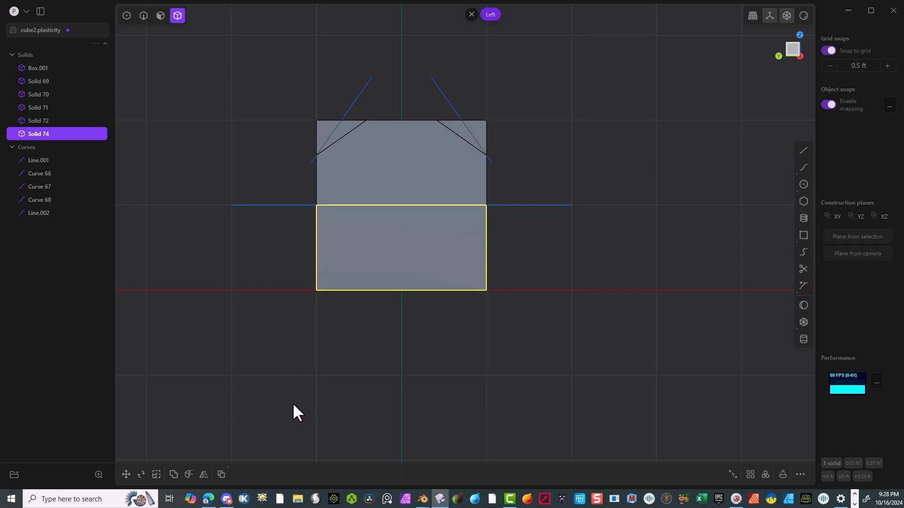
{"action": "key", "text": "Delete"}
{"action": "left_click_drag", "start_coordinate": [546, 88], "coordinate": [482, 132]}
{"action": "left_click_drag", "start_coordinate": [390, 236], "coordinate": [443, 250], "text": "ctrl"}
{"action": "key", "text": "Delete"}
{"action": "left_click", "coordinate": [485, 134]}
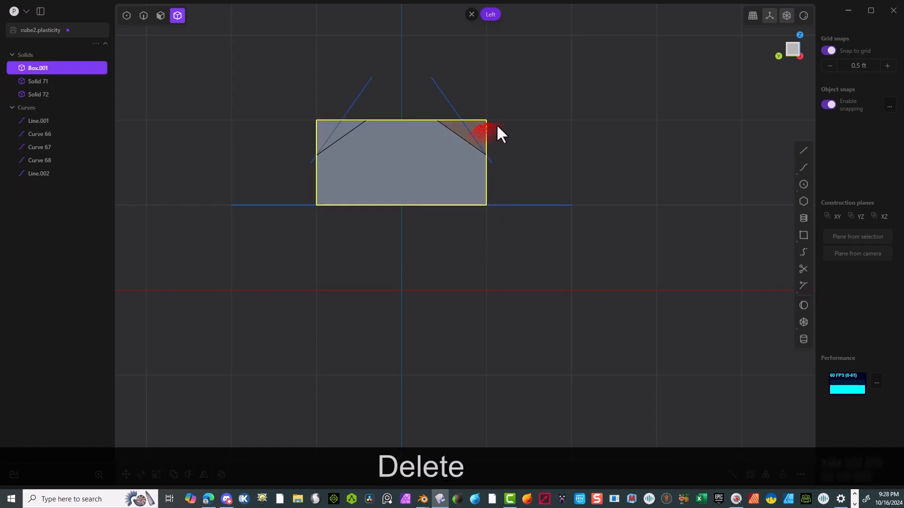
{"action": "key", "text": "Delete"}
{"action": "key", "text": "ctrl+z"}
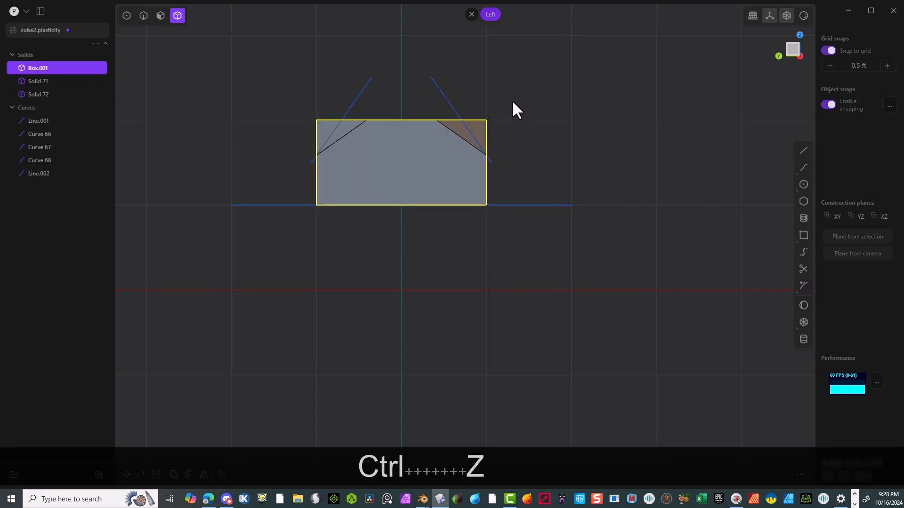
Delete the two remaining cut-off corner pieces from the upper half of the cube
{"action": "left_click", "coordinate": [325, 128]}
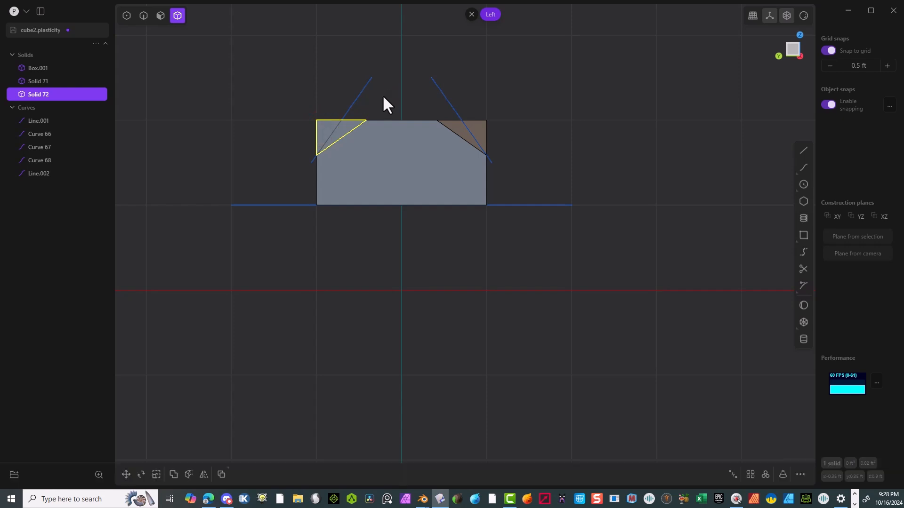
{"action": "key", "text": "Delete"}
{"action": "middle_click_drag", "start_coordinate": [406, 116], "coordinate": [428, 117]}
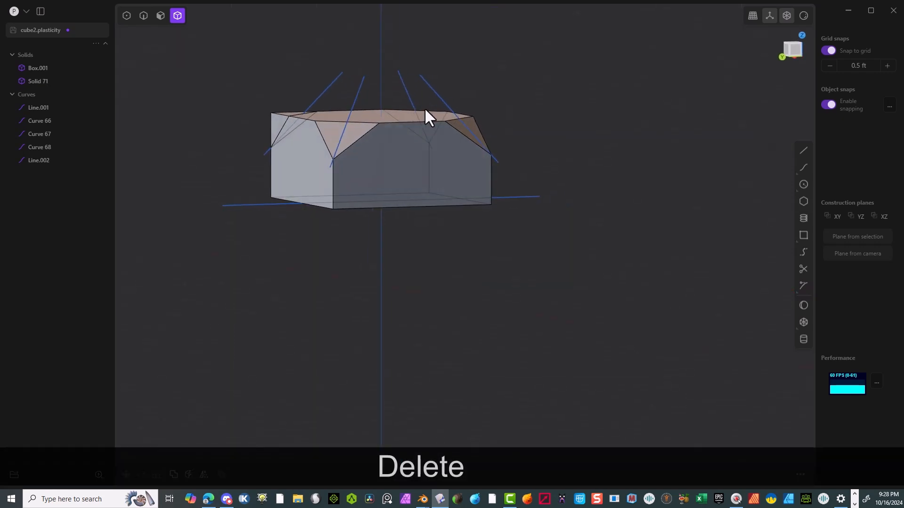
{"action": "left_click", "coordinate": [272, 117]}
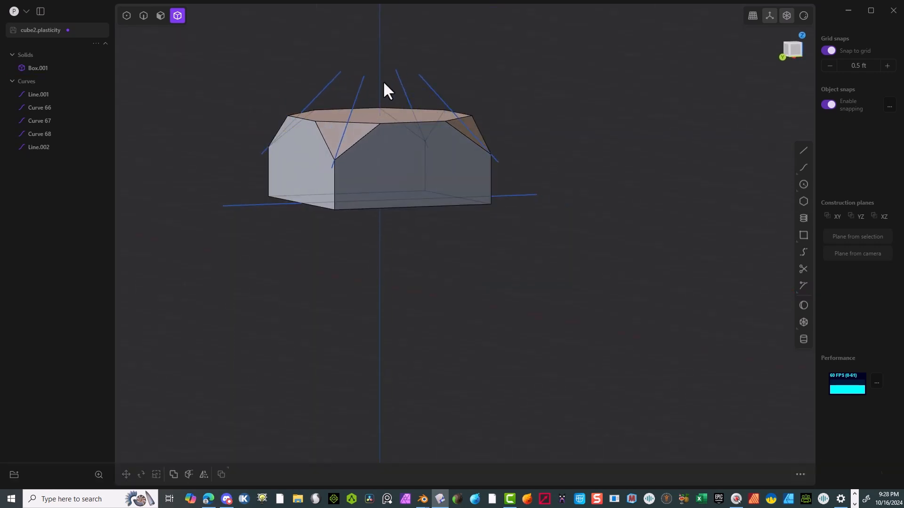
{"action": "key", "text": "Delete"}
Mirror the trimmed upper half of the cube downward across its flat bottom face, using a freestyle mirror plane in the Left view
{"action": "middle_click_drag", "start_coordinate": [481, 104], "coordinate": [593, 99]}
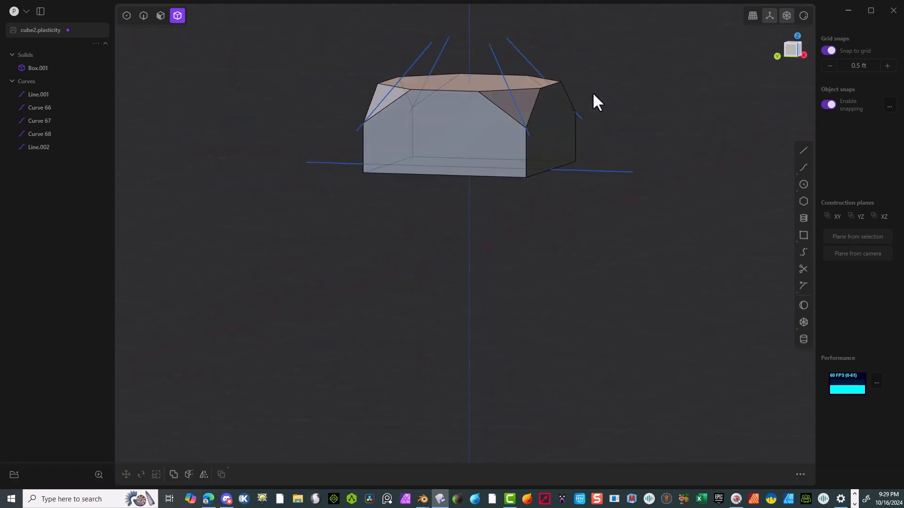
{"action": "left_click", "coordinate": [793, 56]}
{"action": "middle_click_drag", "start_coordinate": [541, 167], "coordinate": [498, 177], "text": "shift"}
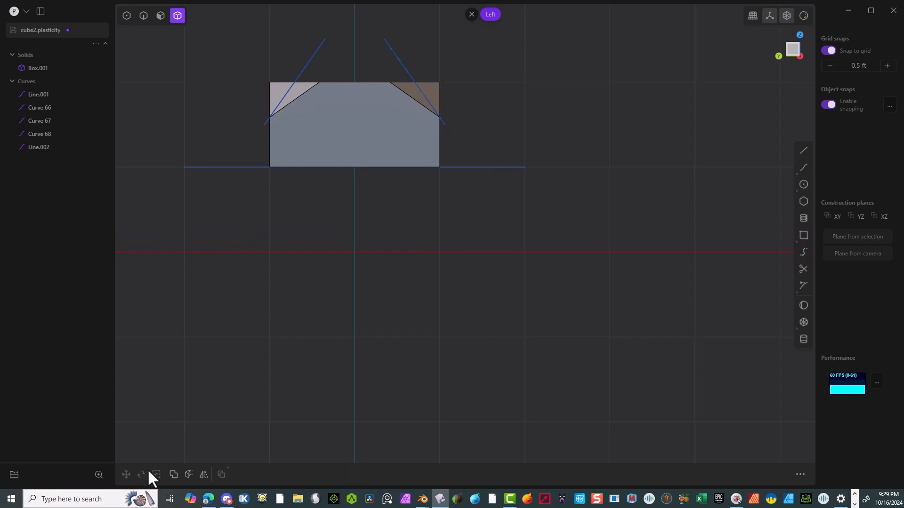
{"action": "left_click", "coordinate": [205, 474]}
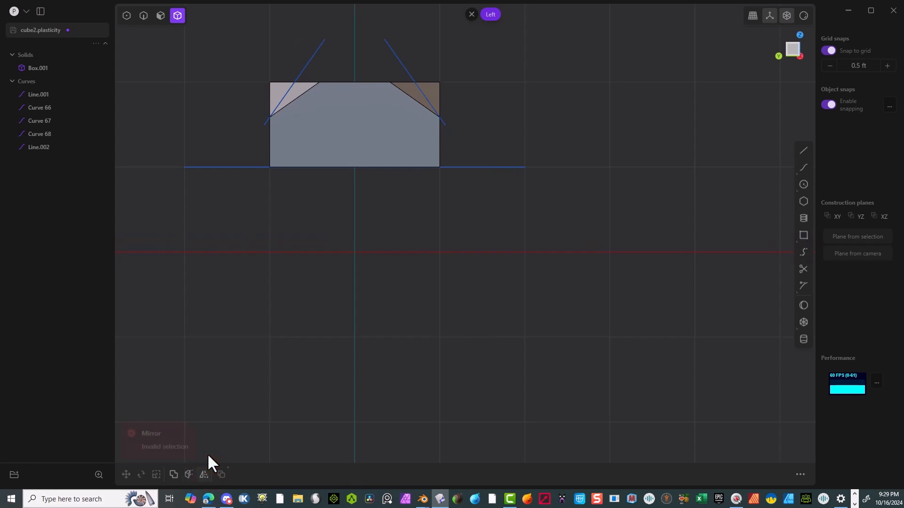
{"action": "left_click", "coordinate": [234, 415]}
{"action": "left_click", "coordinate": [316, 125]}
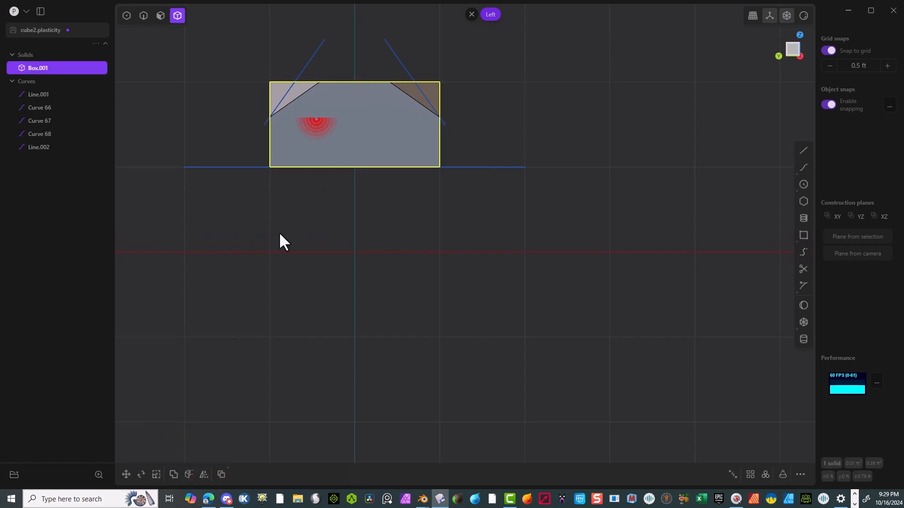
{"action": "left_click", "coordinate": [204, 474]}
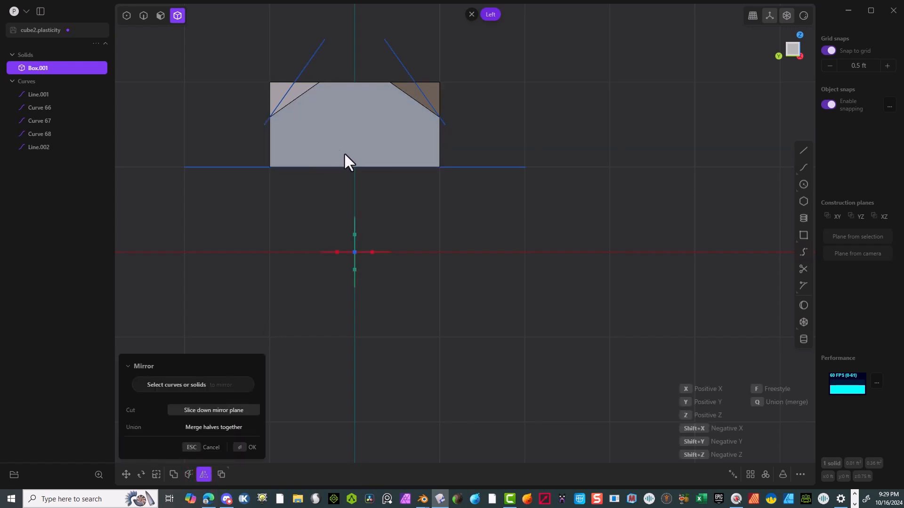
{"action": "key", "text": "f"}
{"action": "left_click", "coordinate": [325, 172]}
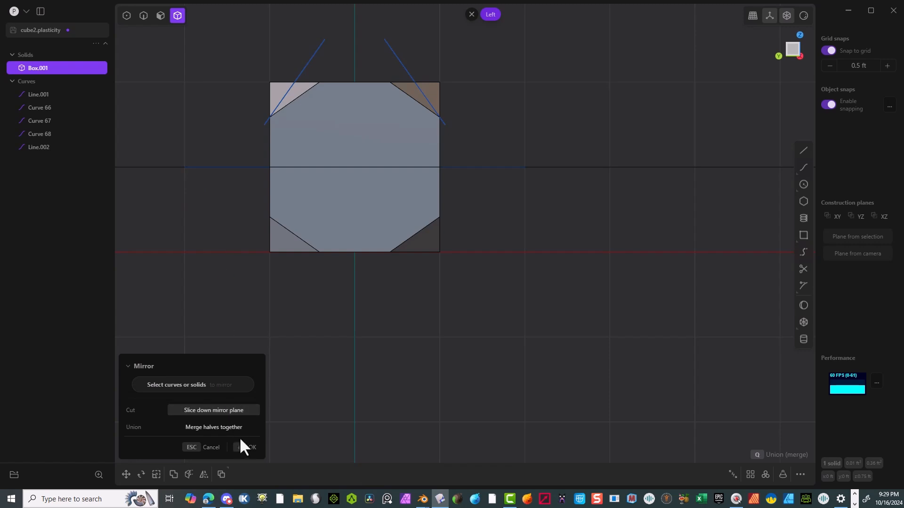
{"action": "left_click", "coordinate": [247, 447]}
Delete the diagonal cutting lines and the horizontal cutting line around the mirrored cube
{"action": "middle_click_drag", "start_coordinate": [208, 331], "coordinate": [432, 250]}
{"action": "left_click", "coordinate": [143, 16]}
{"action": "left_click_drag", "start_coordinate": [434, 62], "coordinate": [301, 124]}
{"action": "left_click_drag", "start_coordinate": [471, 67], "coordinate": [258, 139], "text": "shift"}
{"action": "key", "text": "Delete"}
{"action": "left_click", "coordinate": [575, 272]}
{"action": "key", "text": "Delete"}
{"action": "scroll", "coordinate": [540, 239], "scroll_direction": "down", "scroll_amount": 8}
{"action": "scroll", "coordinate": [465, 263], "scroll_direction": "down", "scroll_amount": 1}
{"action": "mouse_move", "coordinate": [639, 154]}
{"action": "middle_mouse_down"}
{"action": "mouse_move", "coordinate": [663, 135]}
{"action": "mouse_move", "coordinate": [693, 137]}
{"action": "mouse_move", "coordinate": [648, 168]}
{"action": "middle_mouse_up"}
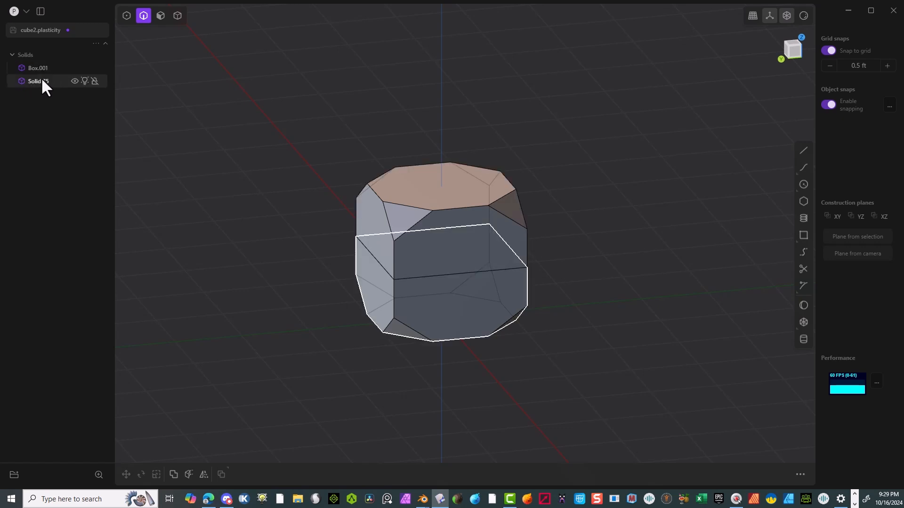
Hide both halves of the cube and switch to the Top view centred on the origin
{"action": "left_click", "coordinate": [75, 68]}
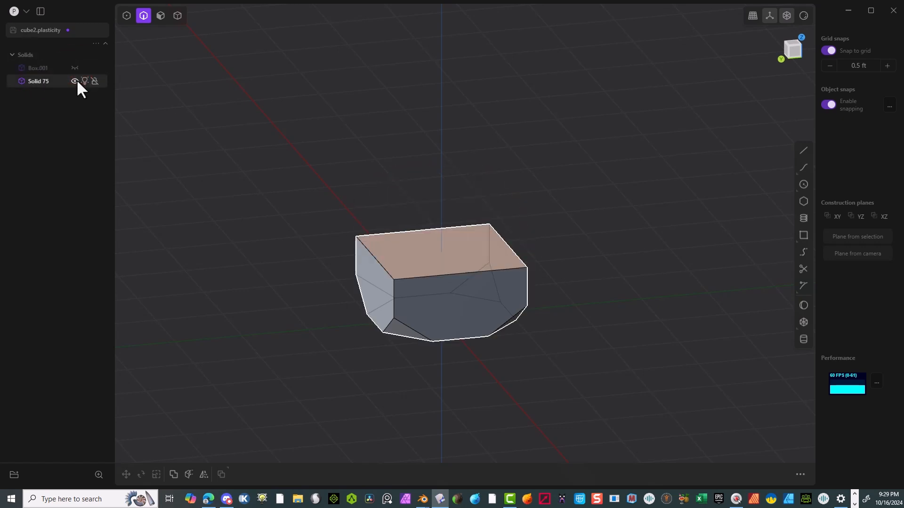
{"action": "left_click", "coordinate": [76, 81]}
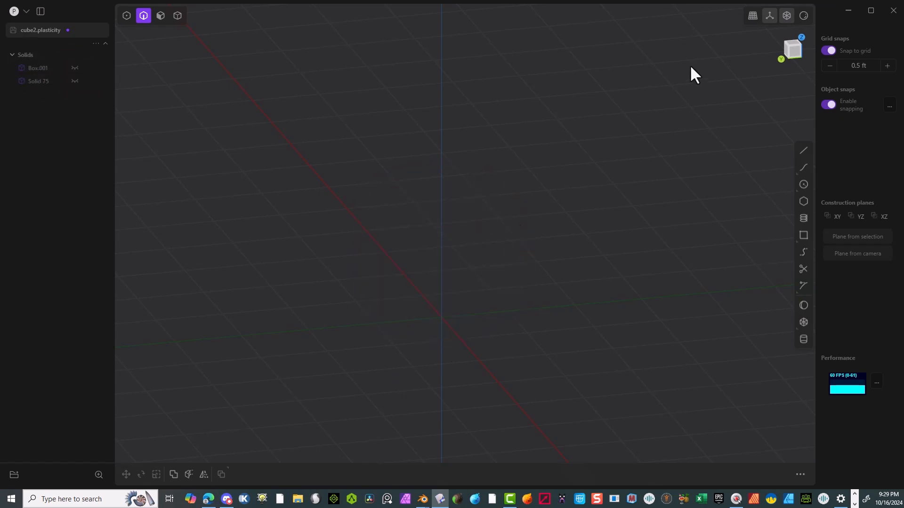
{"action": "left_click", "coordinate": [801, 36]}
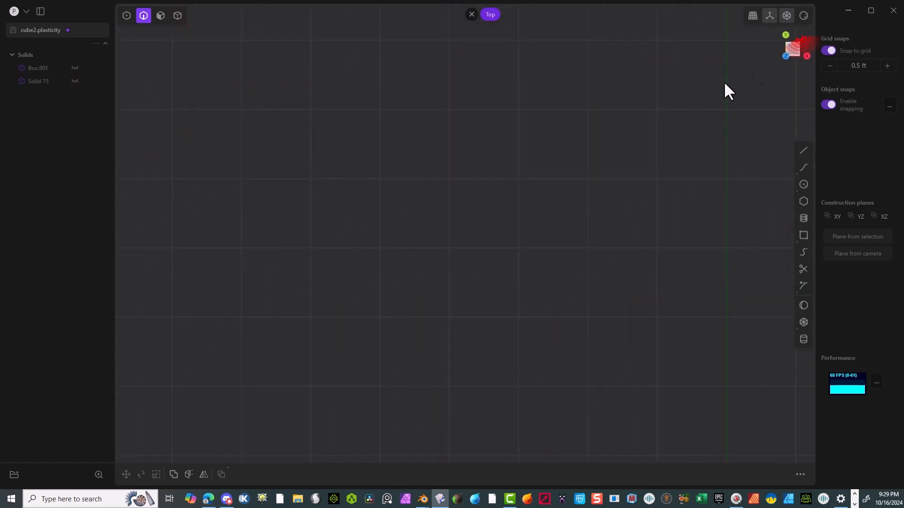
{"action": "middle_click_drag", "start_coordinate": [490, 329], "coordinate": [525, 309]}
{"action": "left_click", "coordinate": [799, 47]}
{"action": "scroll", "coordinate": [550, 146], "scroll_direction": "up", "scroll_amount": 4}
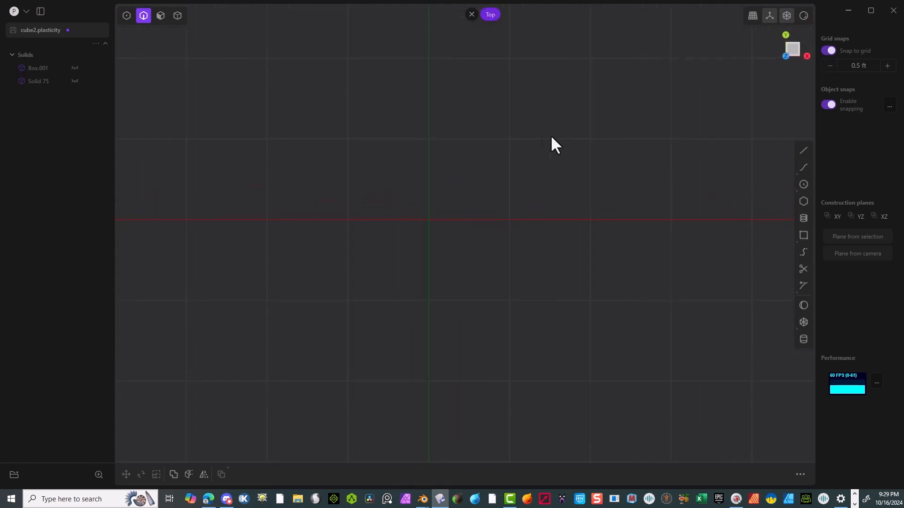
Draw a three-sided polygon centred on the origin, 1 ft across its circumscribed circle, with one vertex on the Y axis
{"action": "left_click", "coordinate": [804, 202]}
{"action": "left_click", "coordinate": [426, 224]}
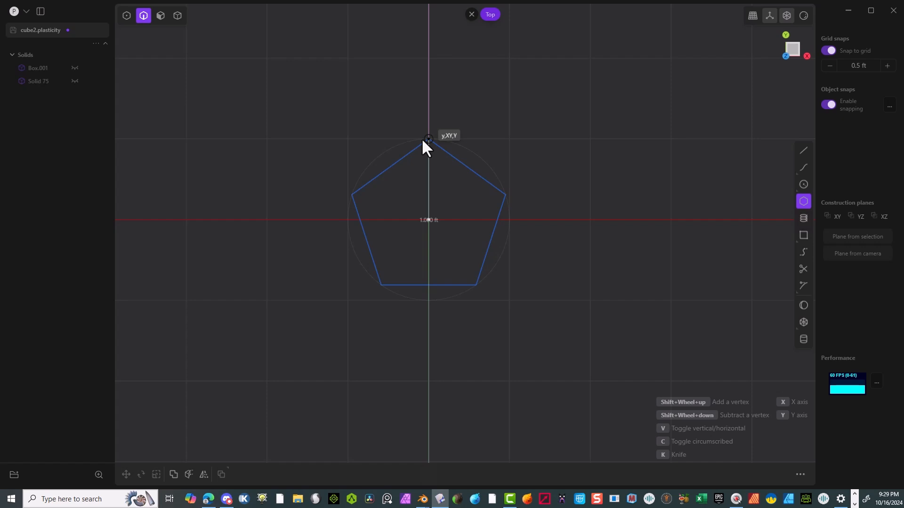
{"action": "key", "text": "shift"}
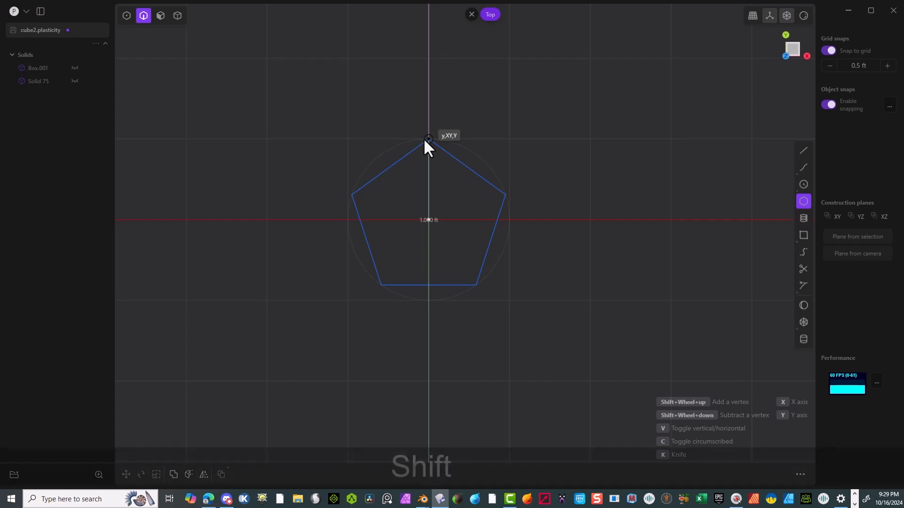
{"action": "scroll", "coordinate": [424, 140], "scroll_direction": "up", "scroll_amount": 1, "text": "shift"}
{"action": "scroll", "coordinate": [424, 140], "scroll_direction": "down", "scroll_amount": 3, "text": "shift"}
{"action": "scroll", "coordinate": [424, 140], "scroll_direction": "down", "scroll_amount": 1, "text": "shift"}
{"action": "scroll", "coordinate": [424, 140], "scroll_direction": "up", "scroll_amount": 1, "text": "shift"}
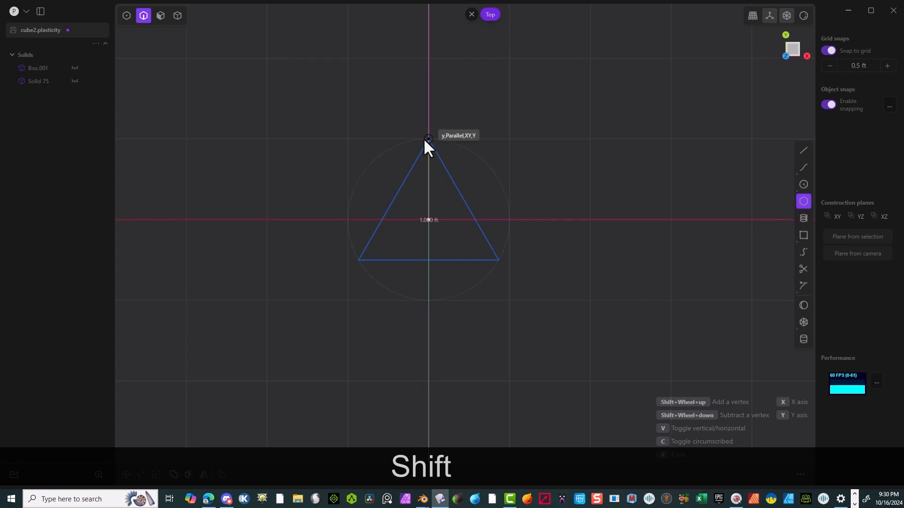
{"action": "left_click", "coordinate": [424, 139]}
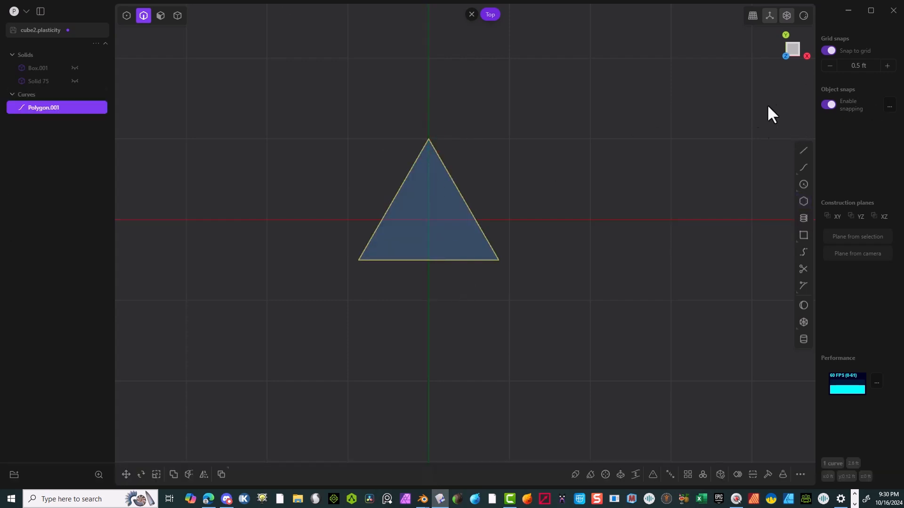
Turn off grid snapping and fillet all three corners of the triangle by about 0.07 ft
{"action": "left_click", "coordinate": [830, 52]}
{"action": "scroll", "coordinate": [426, 245], "scroll_direction": "up", "scroll_amount": 4}
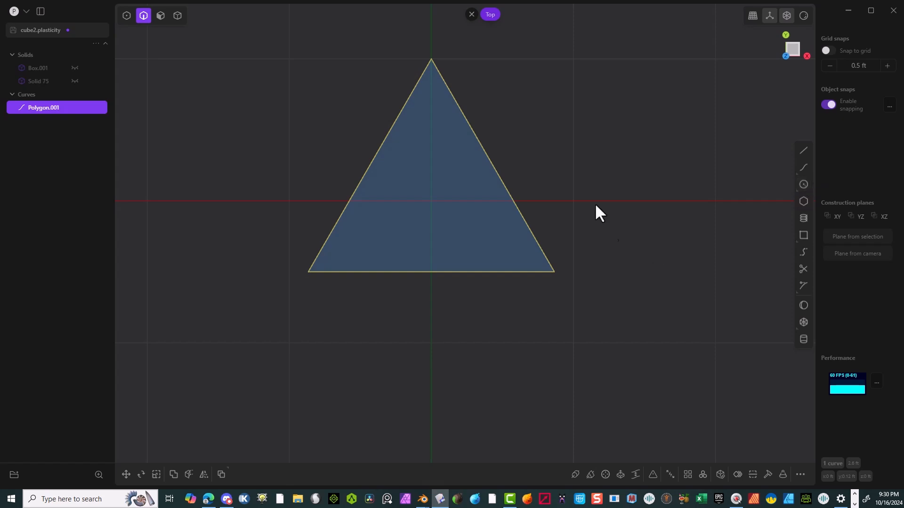
{"action": "left_click", "coordinate": [126, 15]}
{"action": "left_click_drag", "start_coordinate": [281, 31], "coordinate": [591, 310]}
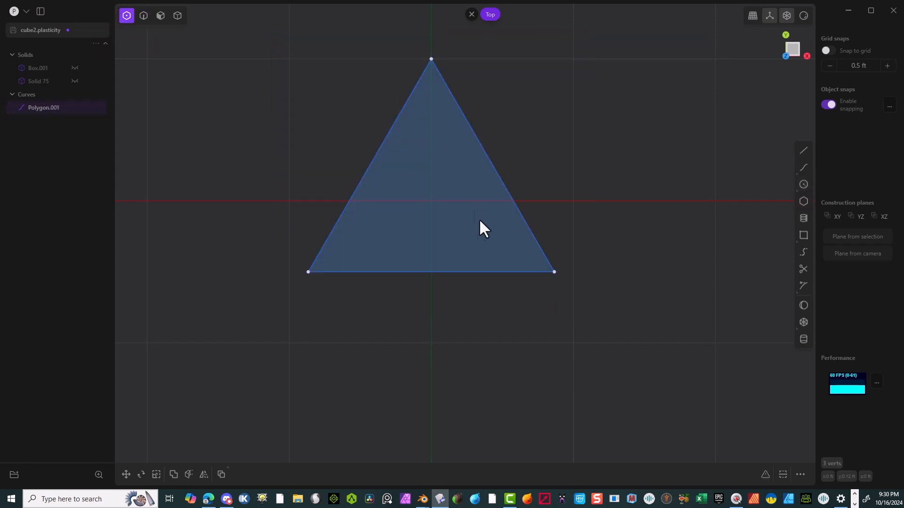
{"action": "key", "text": "b"}
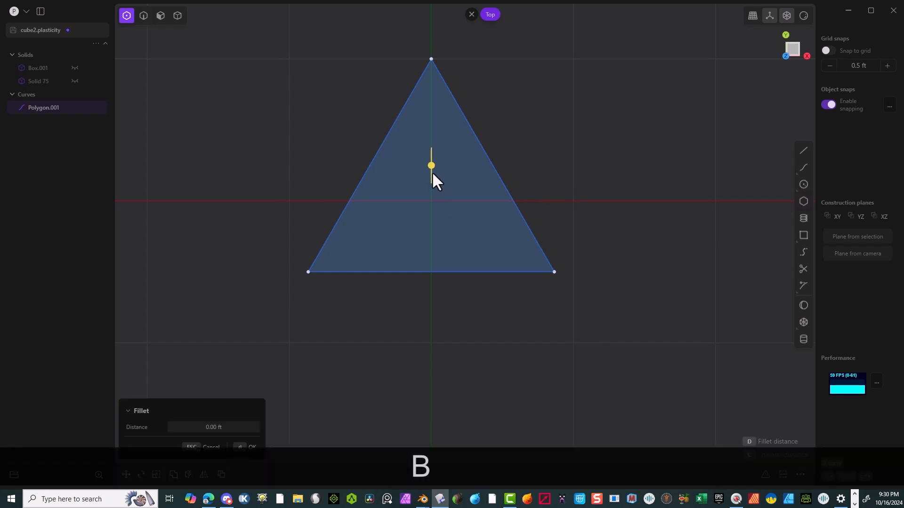
{"action": "left_click_drag", "start_coordinate": [431, 167], "coordinate": [445, 146]}
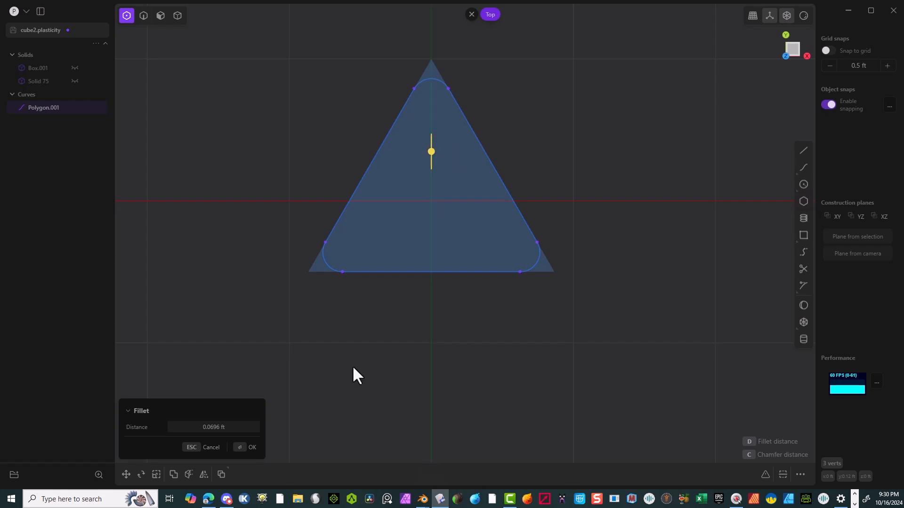
{"action": "left_click", "coordinate": [251, 448]}
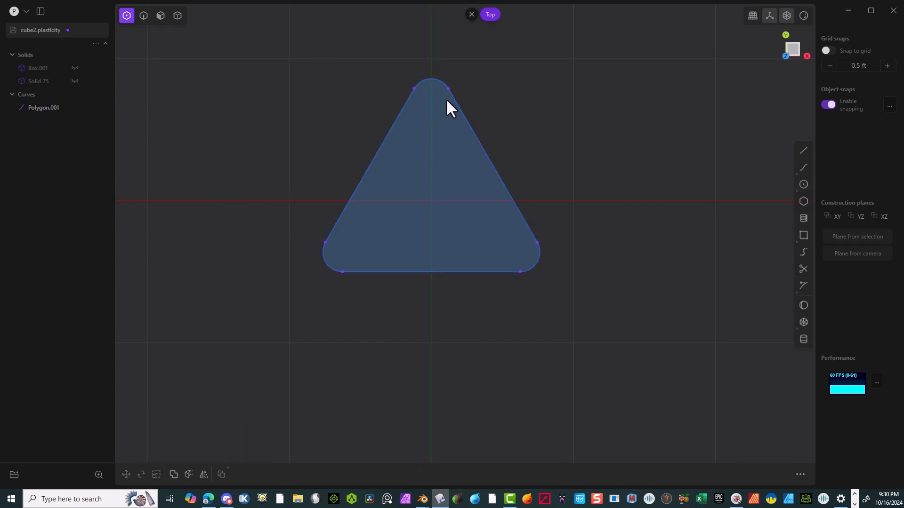
Draw a vertical line from the origin up to the centre of the triangle's upper fillet
{"action": "left_click", "coordinate": [802, 152]}
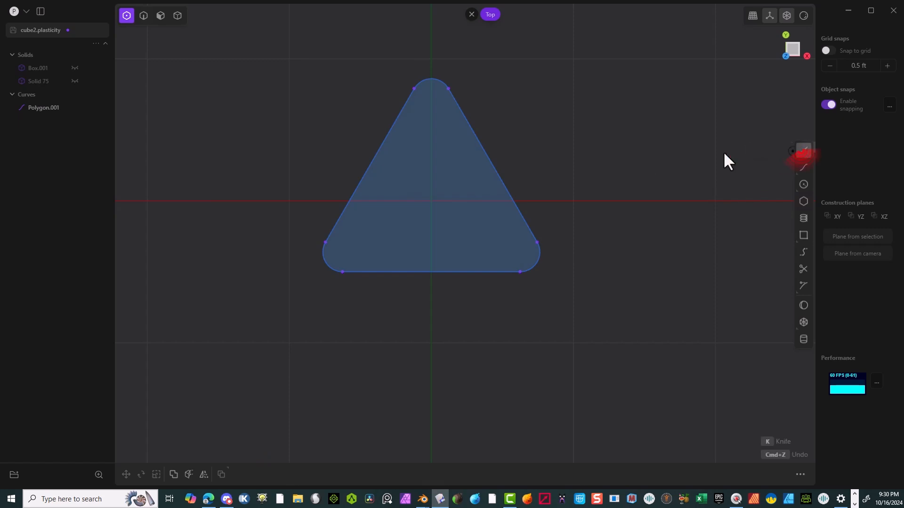
{"action": "left_click", "coordinate": [432, 202]}
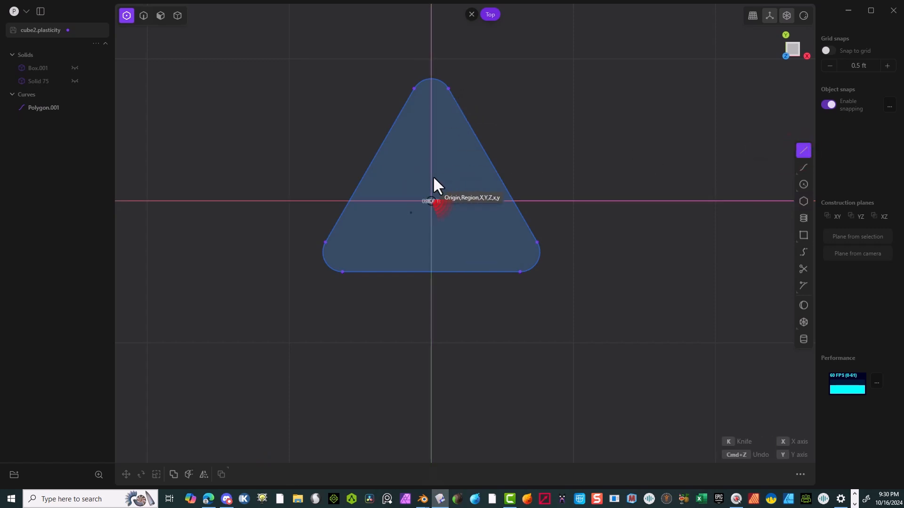
{"action": "left_click", "coordinate": [430, 98]}
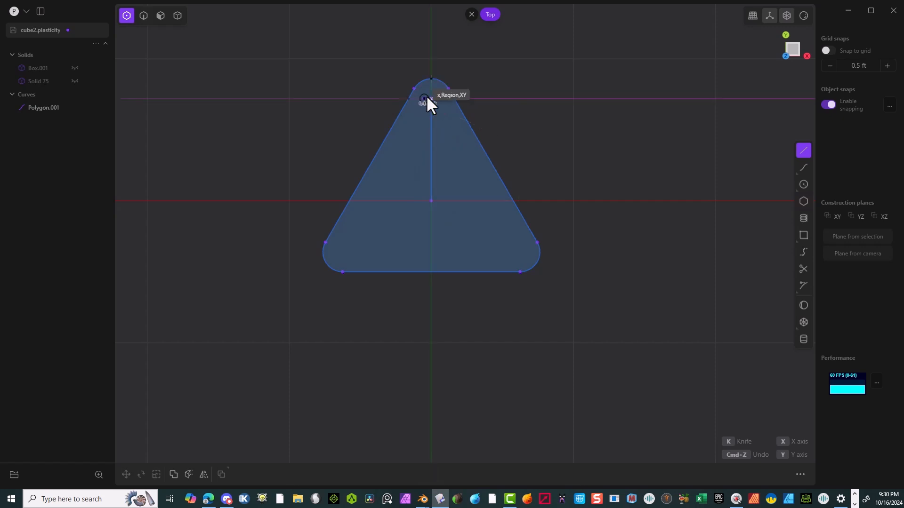
{"action": "right_click", "coordinate": [567, 144]}
Draw two lines from the centres of the triangle's two lower fillets to the origin
{"action": "left_click", "coordinate": [802, 151]}
{"action": "left_click", "coordinate": [341, 250]}
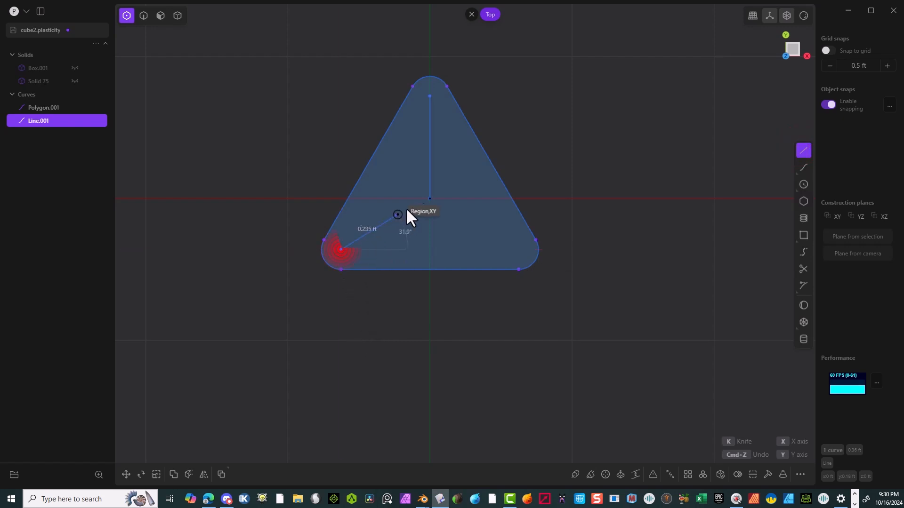
{"action": "left_click", "coordinate": [432, 199]}
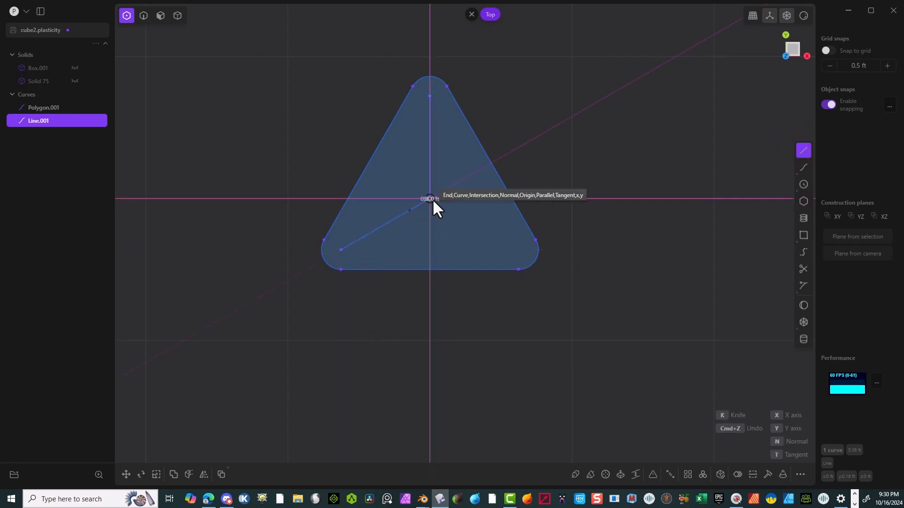
{"action": "right_click", "coordinate": [432, 199]}
{"action": "left_click", "coordinate": [804, 150]}
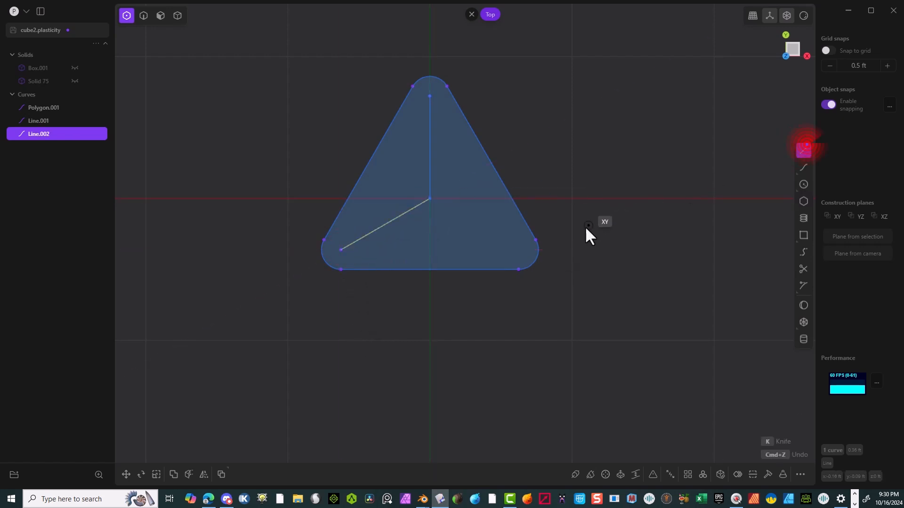
{"action": "left_click", "coordinate": [522, 253]}
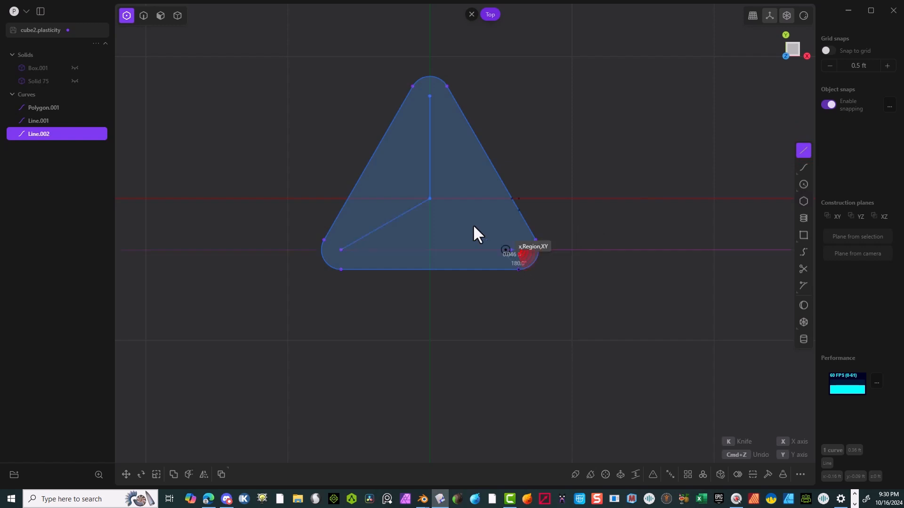
{"action": "left_click", "coordinate": [429, 199]}
{"action": "right_click", "coordinate": [428, 198]}
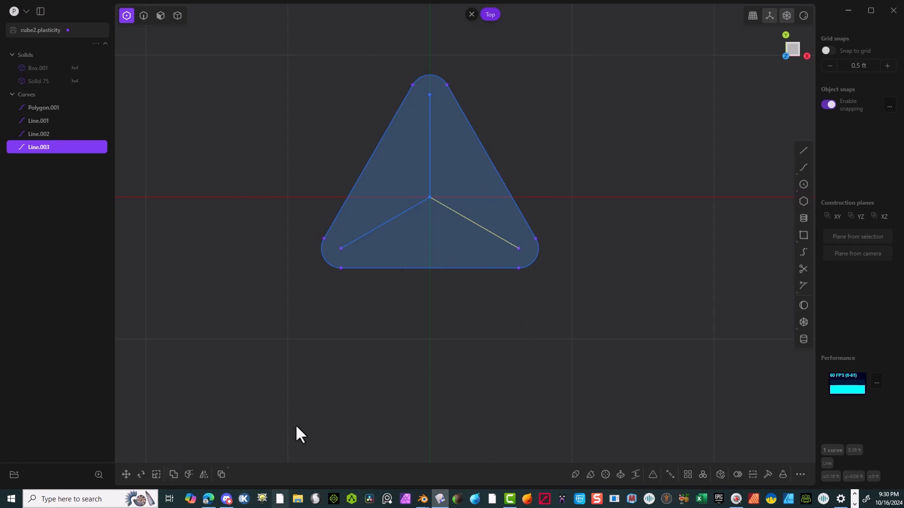
{"action": "left_click", "coordinate": [222, 250]}
{"action": "left_click", "coordinate": [429, 197]}
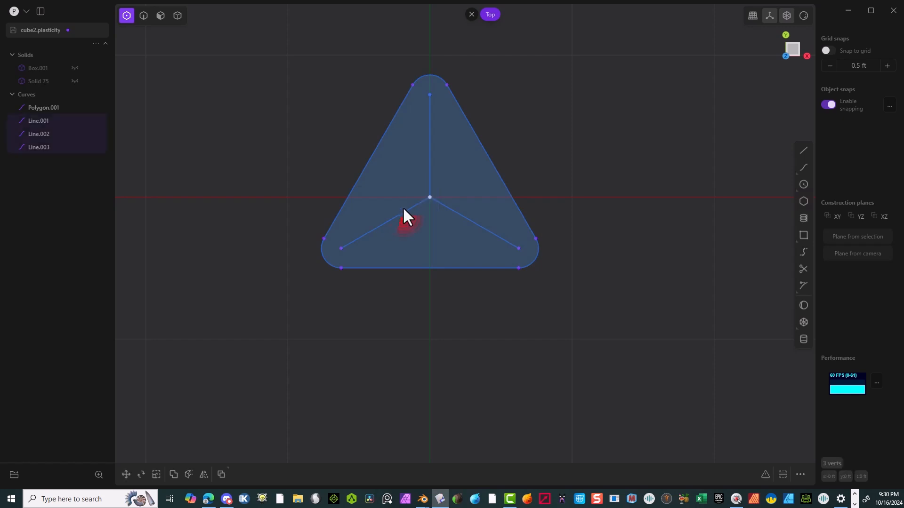
{"action": "left_click", "coordinate": [501, 118]}
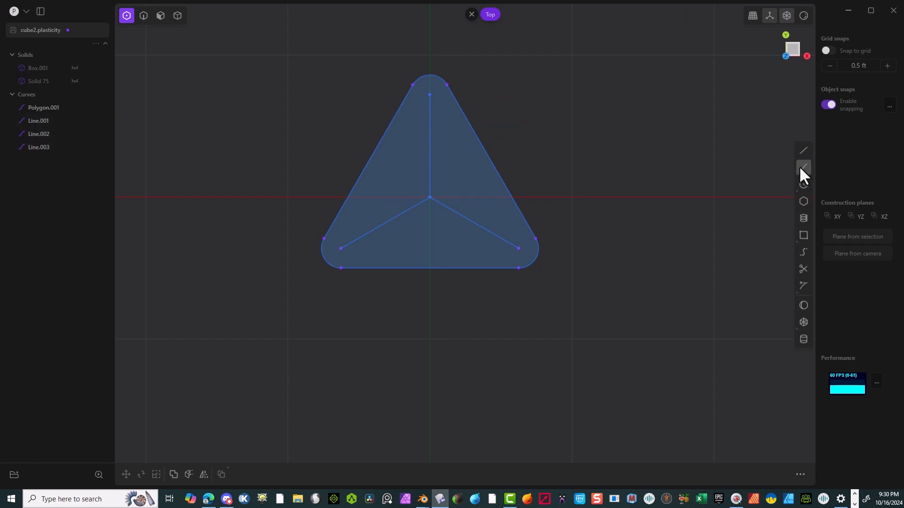
Extrude the rounded triangle region by about 0.11 ft into a solid plate
{"action": "left_click", "coordinate": [161, 16]}
{"action": "left_click", "coordinate": [475, 160]}
{"action": "key", "text": "e"}
{"action": "middle_click_drag", "start_coordinate": [458, 295], "coordinate": [474, 246]}
{"action": "right_click_drag", "start_coordinate": [552, 316], "coordinate": [550, 112]}
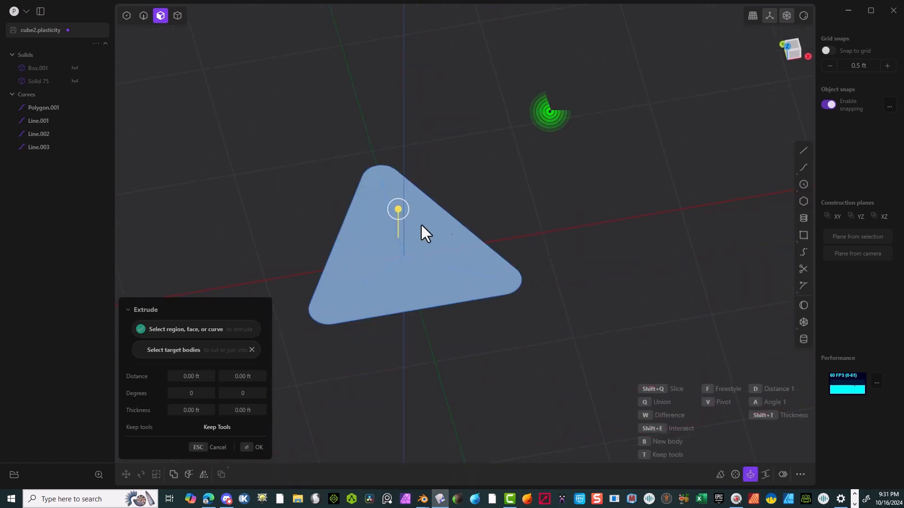
{"action": "left_click_drag", "start_coordinate": [398, 210], "coordinate": [396, 230]}
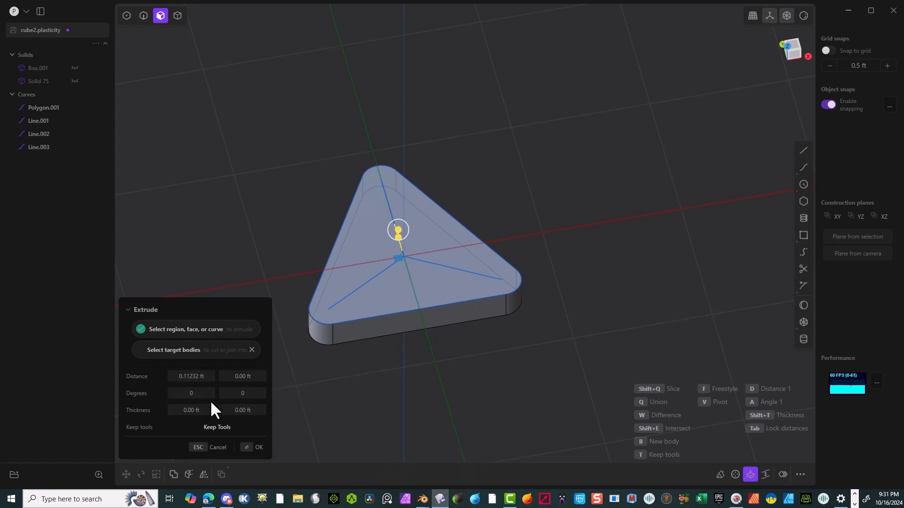
{"action": "left_click", "coordinate": [256, 448]}
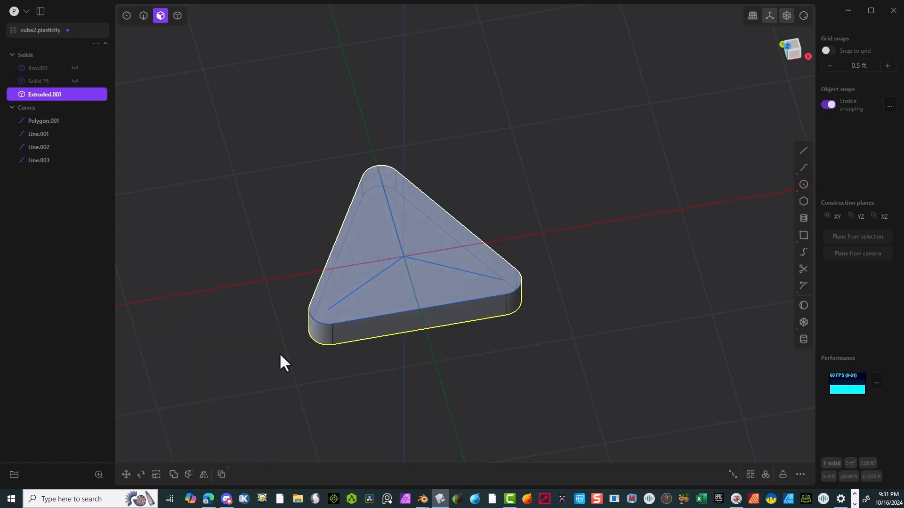
Delete the rounded triangle's outline curve and the three lines radiating from its centre
{"action": "left_click", "coordinate": [186, 47]}
{"action": "left_click", "coordinate": [144, 16]}
{"action": "left_click", "coordinate": [359, 327]}
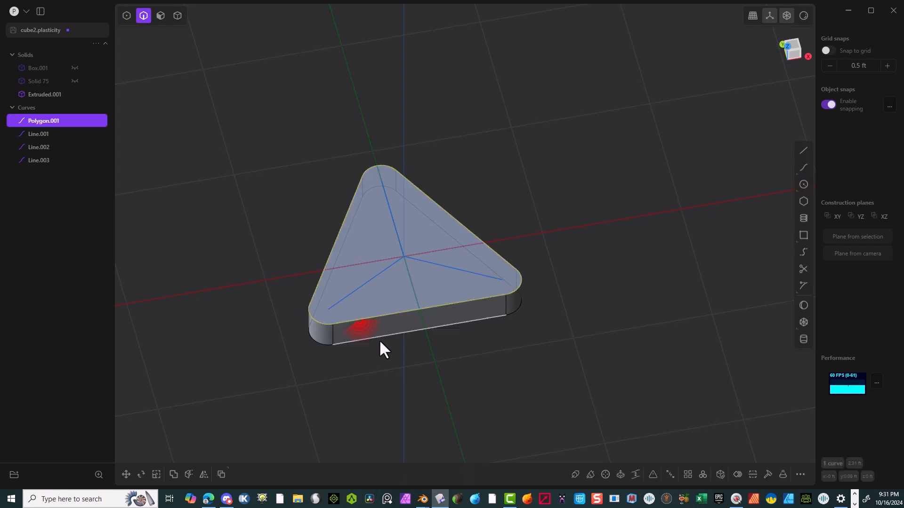
{"action": "key", "text": "Delete"}
{"action": "left_click_drag", "start_coordinate": [434, 250], "coordinate": [383, 276]}
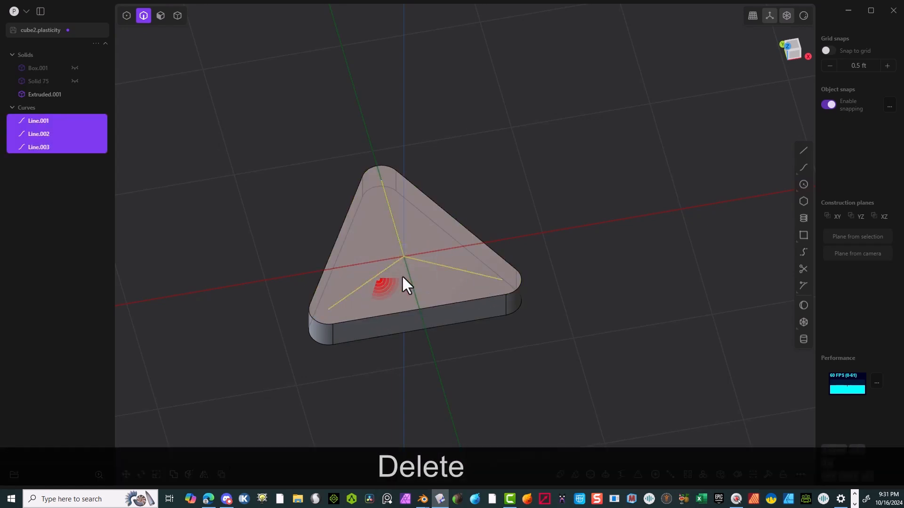
{"action": "key", "text": "Delete"}
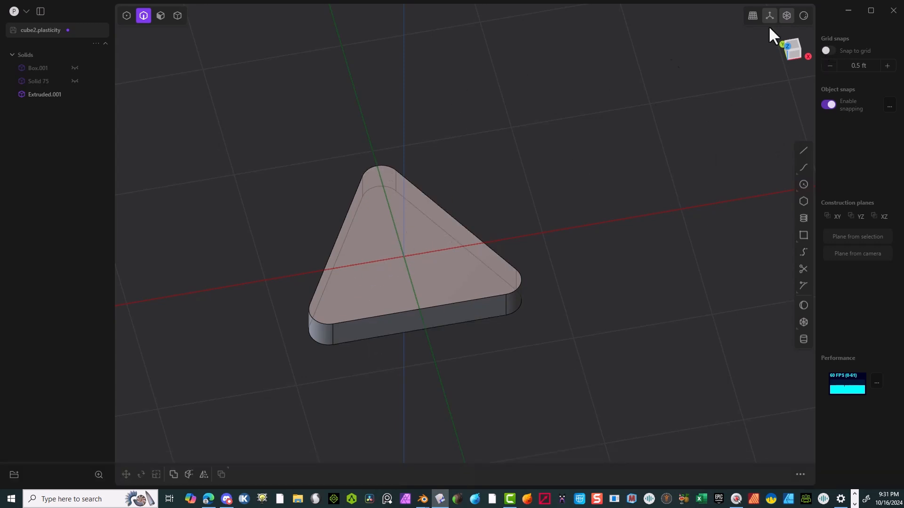
Draw a centre rectangle in top view, centred on the midpoint of the triangular plate's lower edge and slightly taller than wide
{"action": "left_click", "coordinate": [791, 46]}
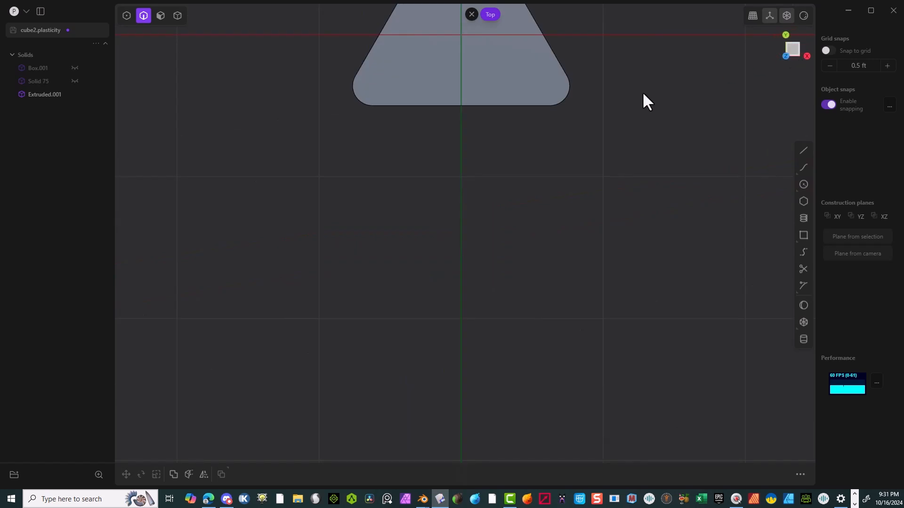
{"action": "right_click_drag", "start_coordinate": [419, 235], "coordinate": [383, 351]}
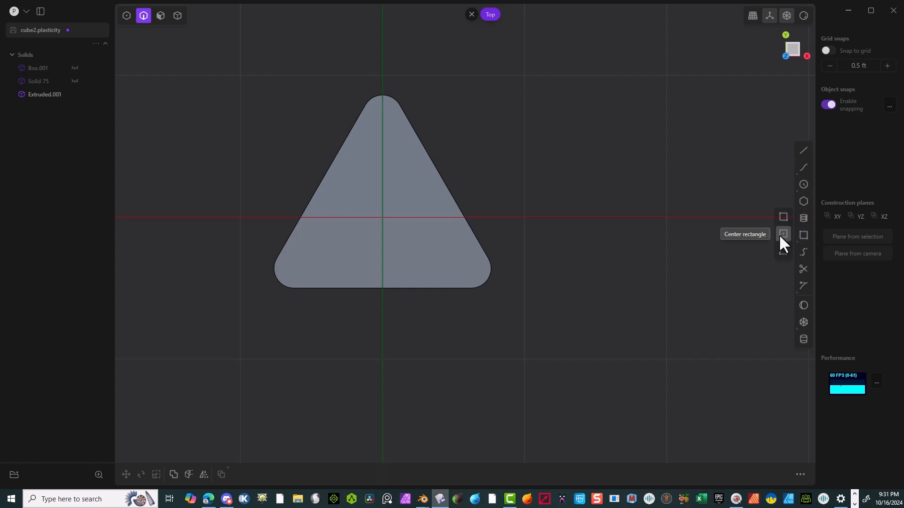
{"action": "left_click", "coordinate": [783, 234]}
{"action": "left_click", "coordinate": [382, 289]}
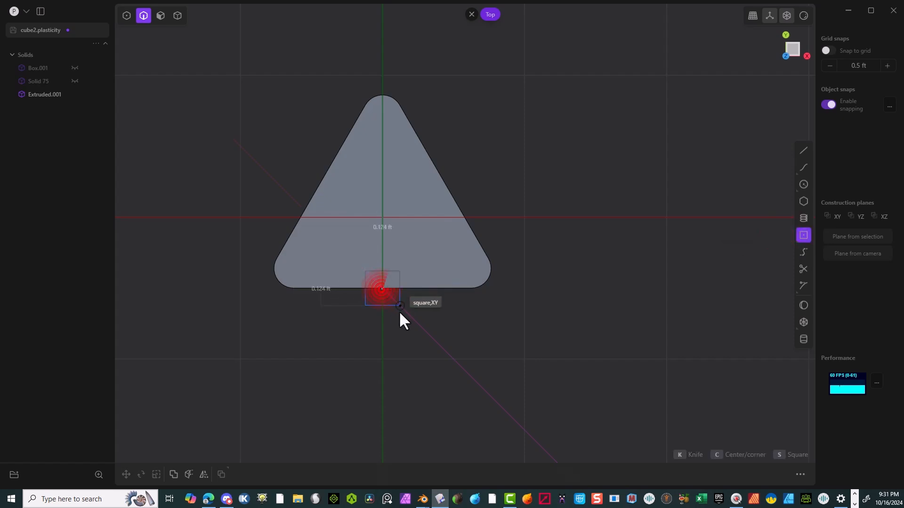
{"action": "left_click", "coordinate": [413, 331]}
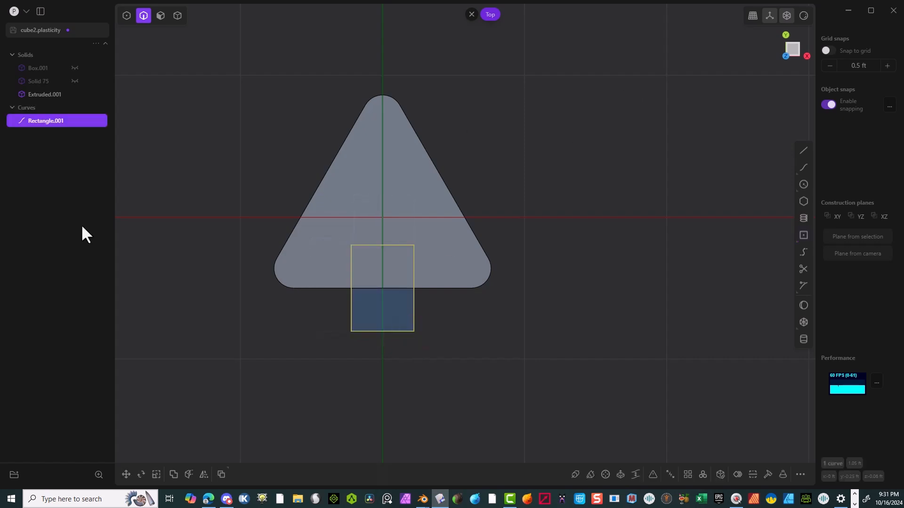
Scale the rectangle's two upper vertices to about 0.64 and move them straight down towards the plate's lower edge
{"action": "left_click", "coordinate": [126, 15]}
{"action": "left_click_drag", "start_coordinate": [330, 230], "coordinate": [450, 251]}
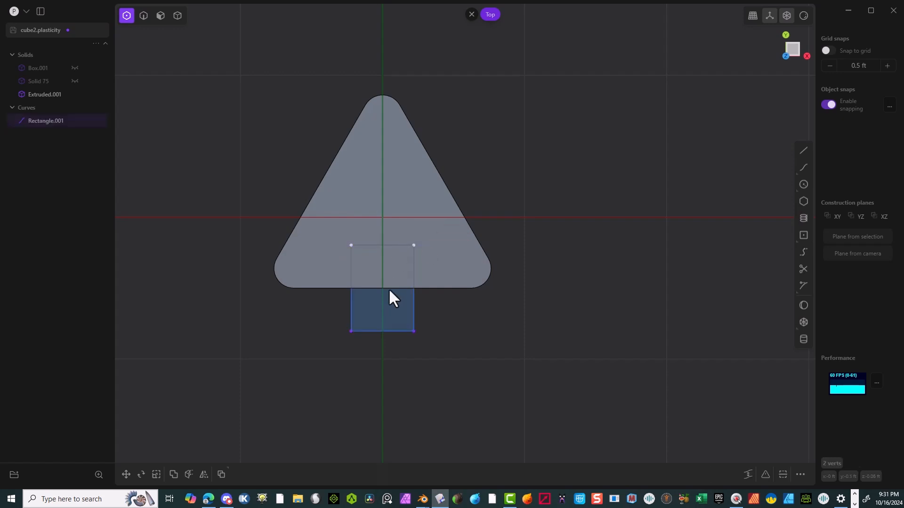
{"action": "key", "text": "s"}
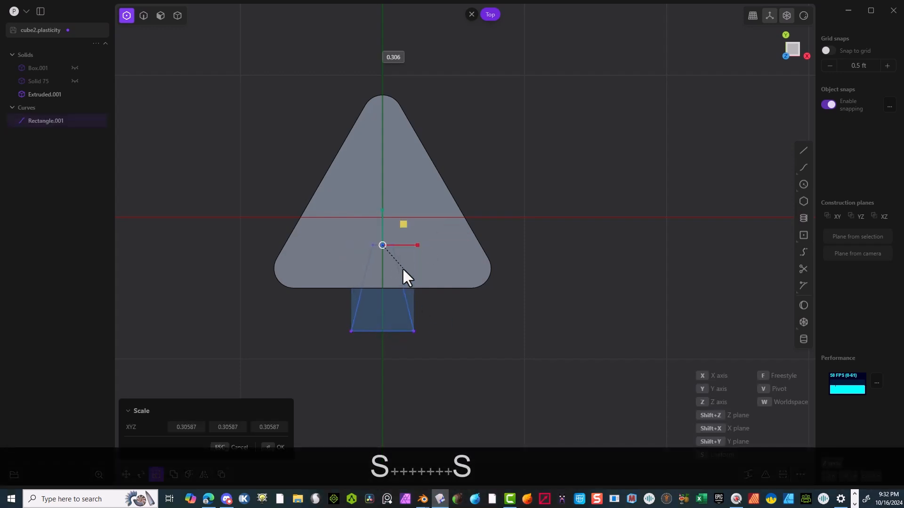
{"action": "left_click", "coordinate": [434, 283]}
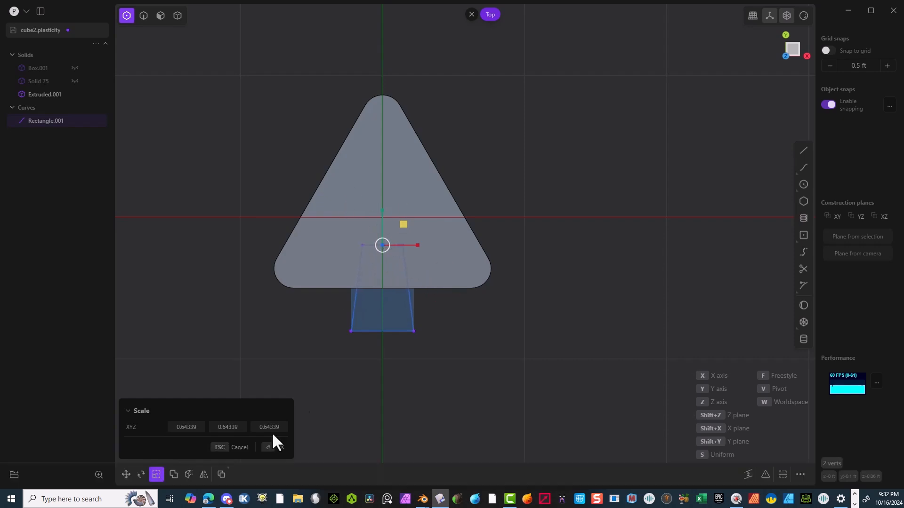
{"action": "left_click", "coordinate": [277, 447]}
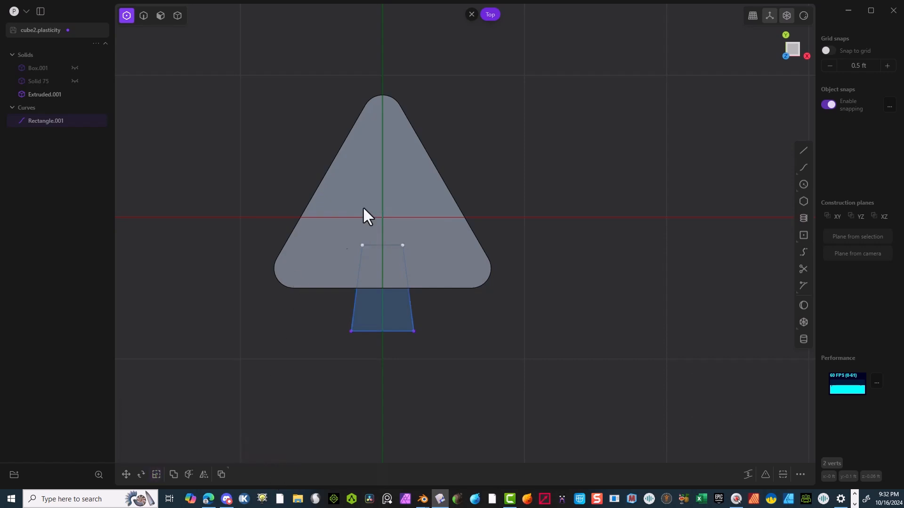
{"action": "key", "text": "g"}
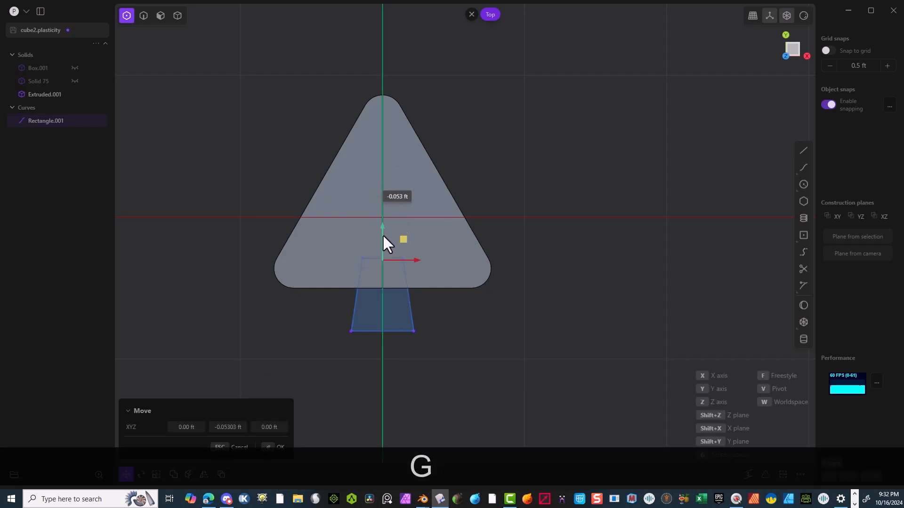
{"action": "left_click", "coordinate": [382, 249]}
{"action": "left_click", "coordinate": [278, 448]}
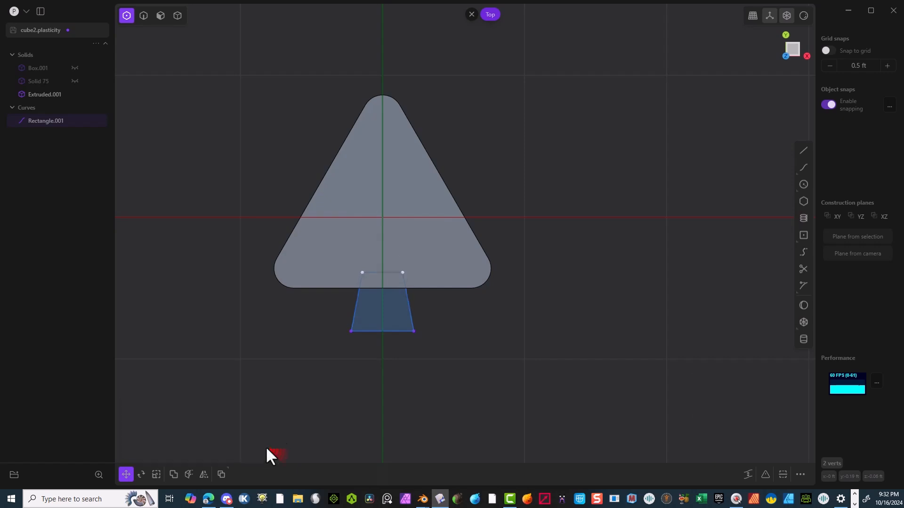
Move all four vertices of the tapered rectangle up by about 0.078 ft along Y
{"action": "left_click", "coordinate": [264, 391]}
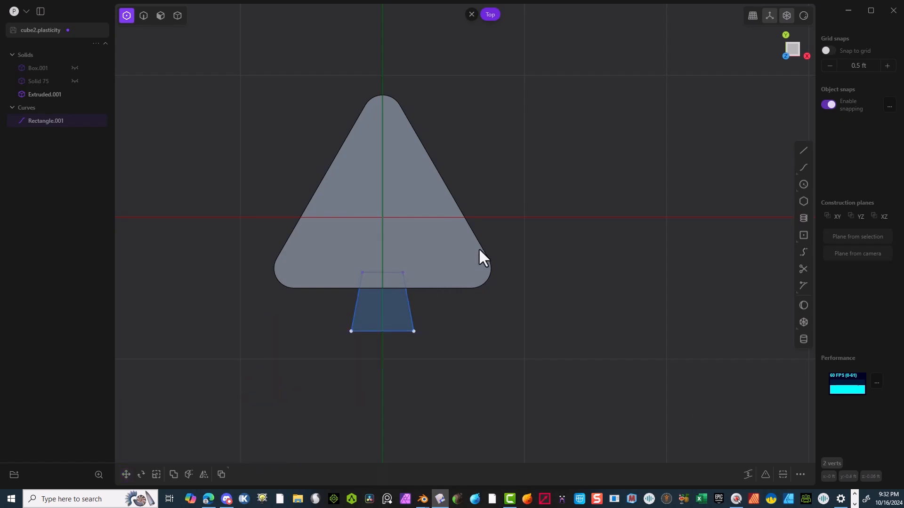
{"action": "left_click_drag", "start_coordinate": [433, 257], "coordinate": [317, 368]}
{"action": "key", "text": "g"}
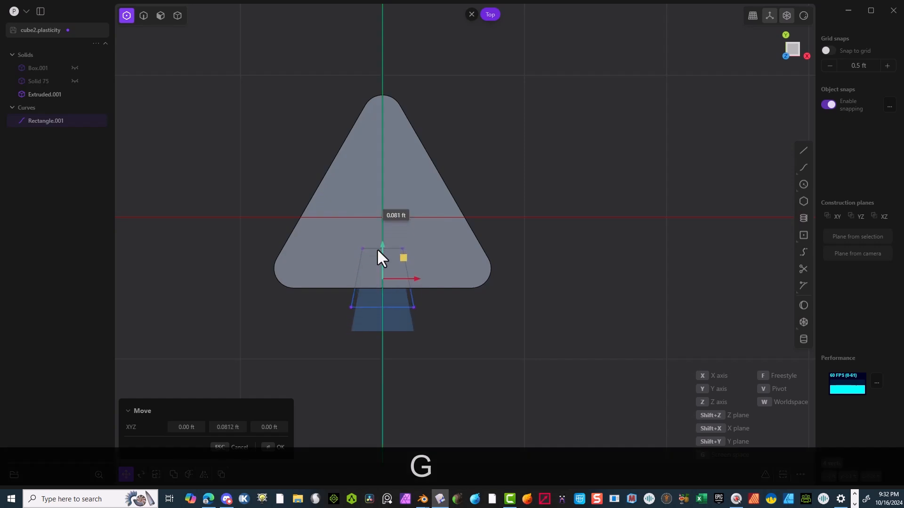
{"action": "left_click", "coordinate": [373, 249]}
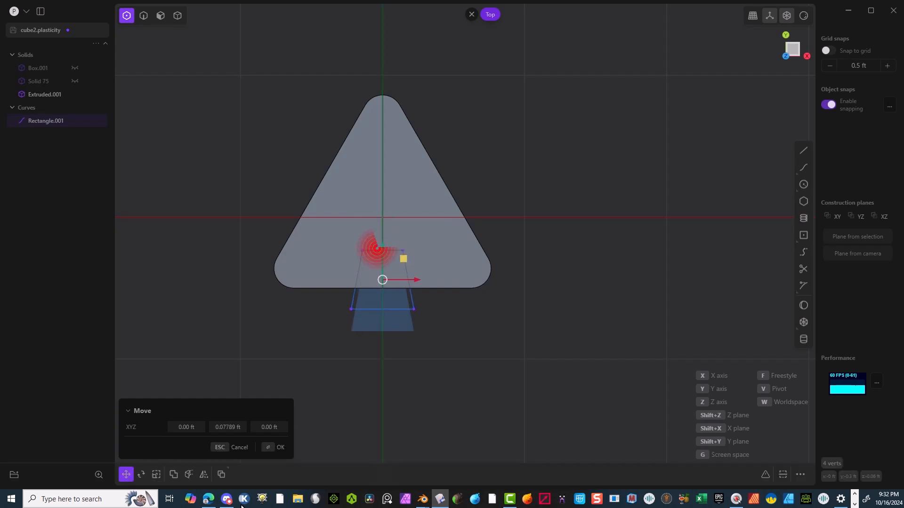
{"action": "left_click", "coordinate": [277, 452]}
Fillet the two upper corners of the tapered rectangle by about 0.047 ft
{"action": "scroll", "coordinate": [347, 327], "scroll_direction": "up", "scroll_amount": 3}
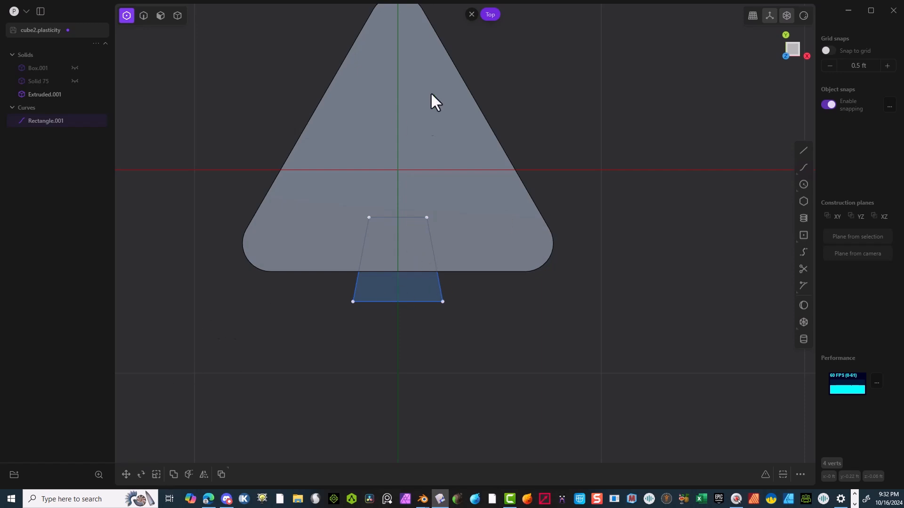
{"action": "left_click", "coordinate": [452, 217]}
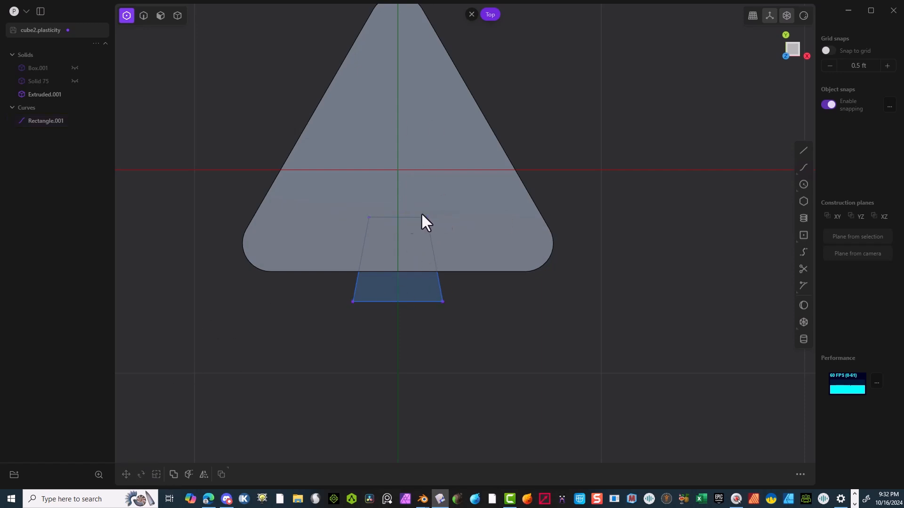
{"action": "left_click", "coordinate": [350, 254]}
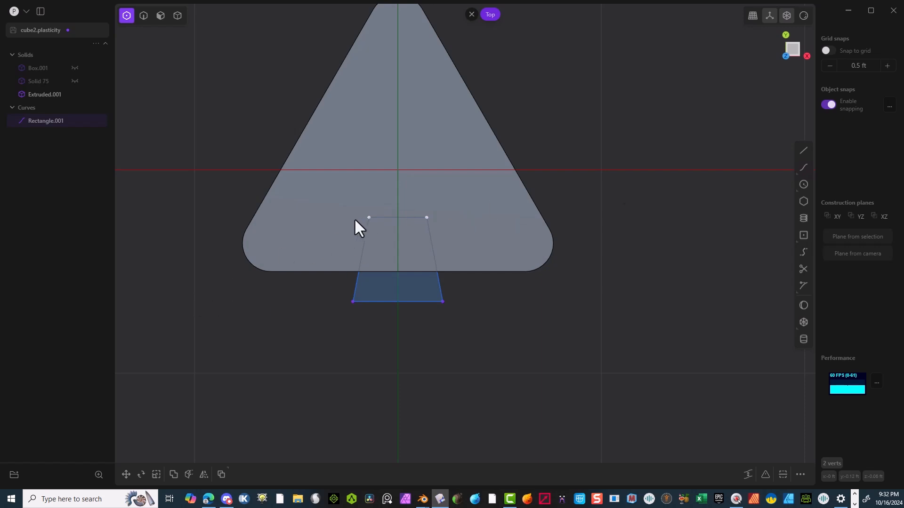
{"action": "key", "text": "b"}
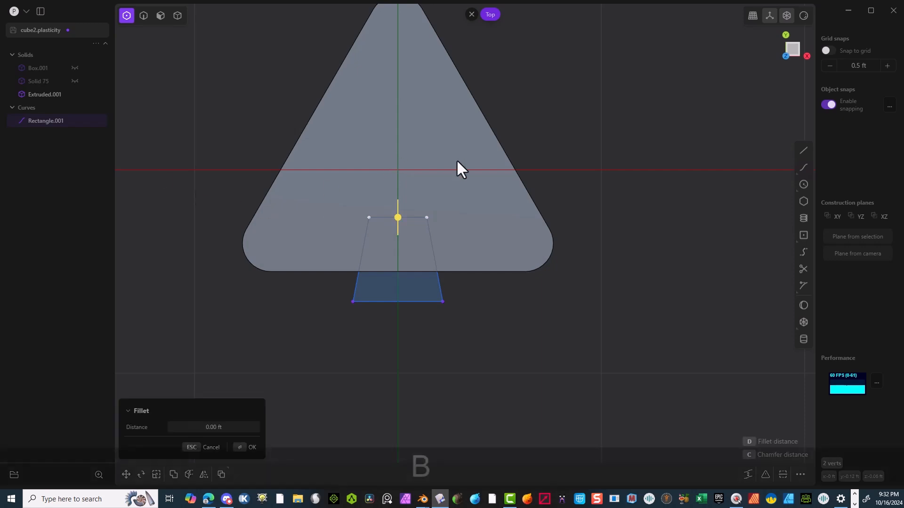
{"action": "left_click_drag", "start_coordinate": [399, 219], "coordinate": [412, 202]}
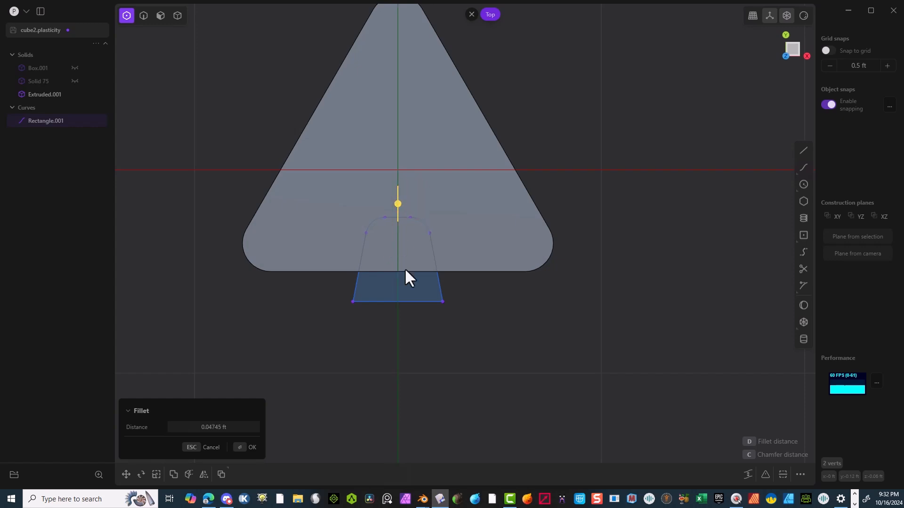
{"action": "left_click", "coordinate": [248, 447]}
{"action": "left_click", "coordinate": [278, 336]}
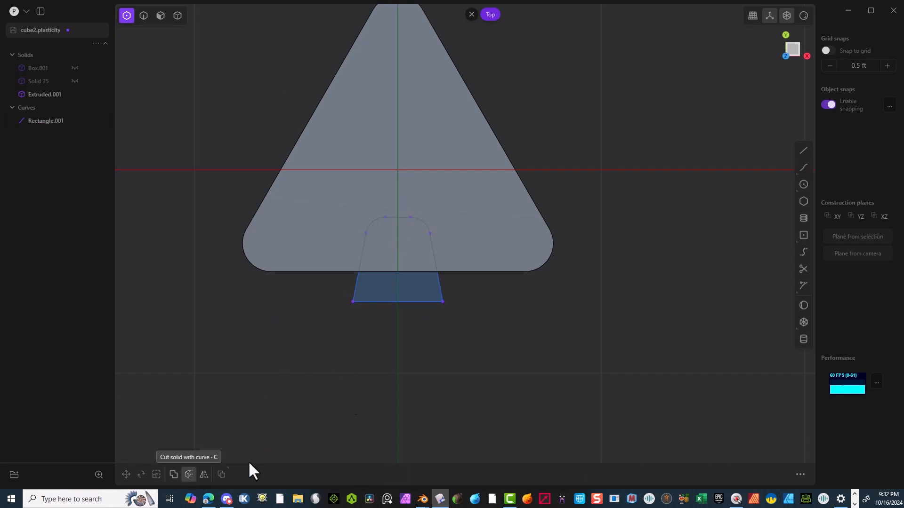
Raise the tapered profile curve by about 0.073 ft along Z to just above the plate's top face
{"action": "right_click_drag", "start_coordinate": [369, 351], "coordinate": [449, 308]}
{"action": "right_click_drag", "start_coordinate": [391, 364], "coordinate": [390, 322]}
{"action": "mouse_move", "coordinate": [443, 264]}
{"action": "middle_mouse_down"}
{"action": "mouse_move", "coordinate": [446, 291]}
{"action": "mouse_move", "coordinate": [450, 259]}
{"action": "middle_mouse_up"}
{"action": "left_click", "coordinate": [794, 47]}
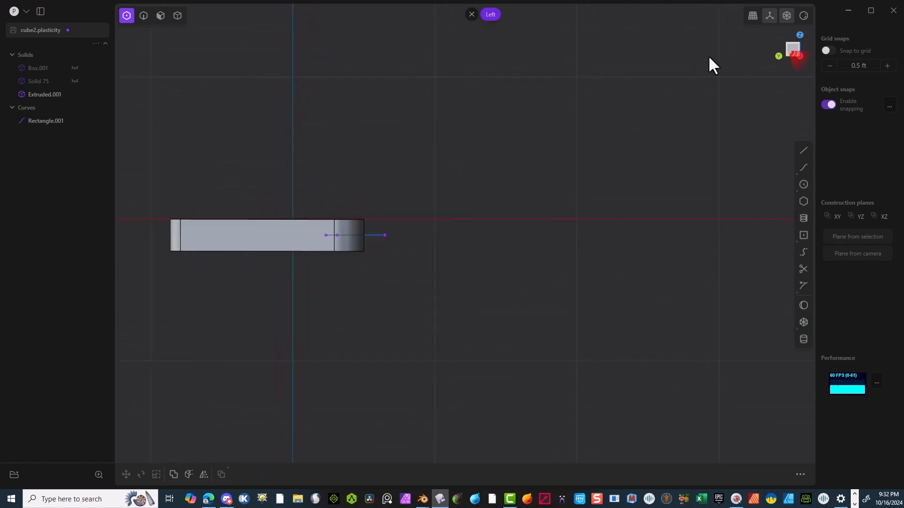
{"action": "left_click", "coordinate": [144, 16]}
{"action": "left_click_drag", "start_coordinate": [426, 201], "coordinate": [378, 256]}
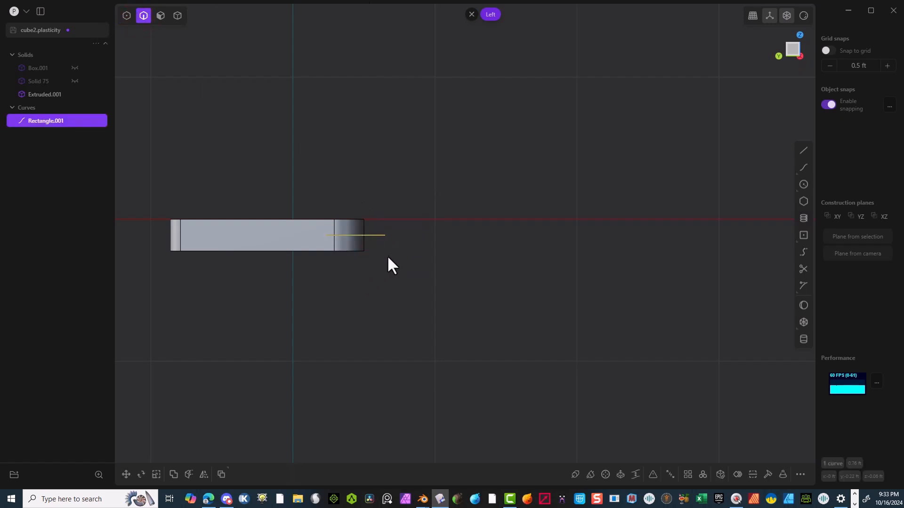
{"action": "key", "text": "g"}
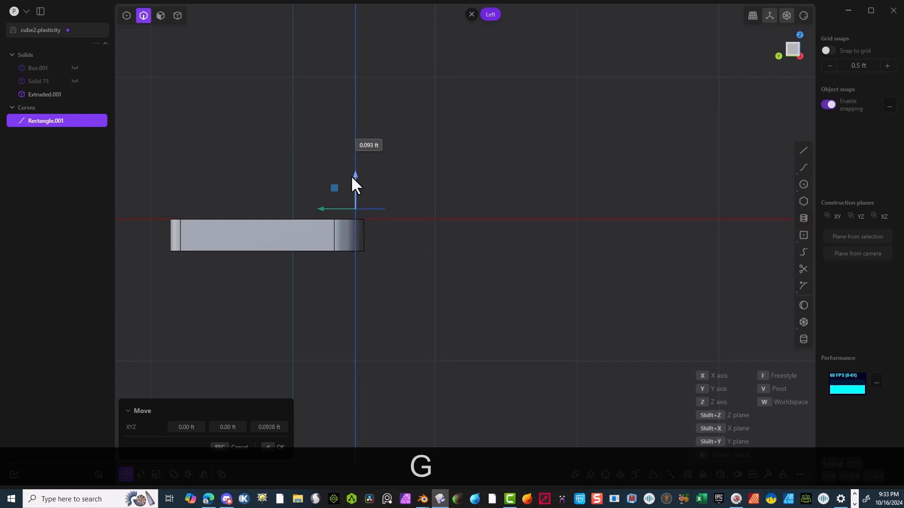
{"action": "left_click", "coordinate": [356, 184]}
{"action": "left_click", "coordinate": [278, 447]}
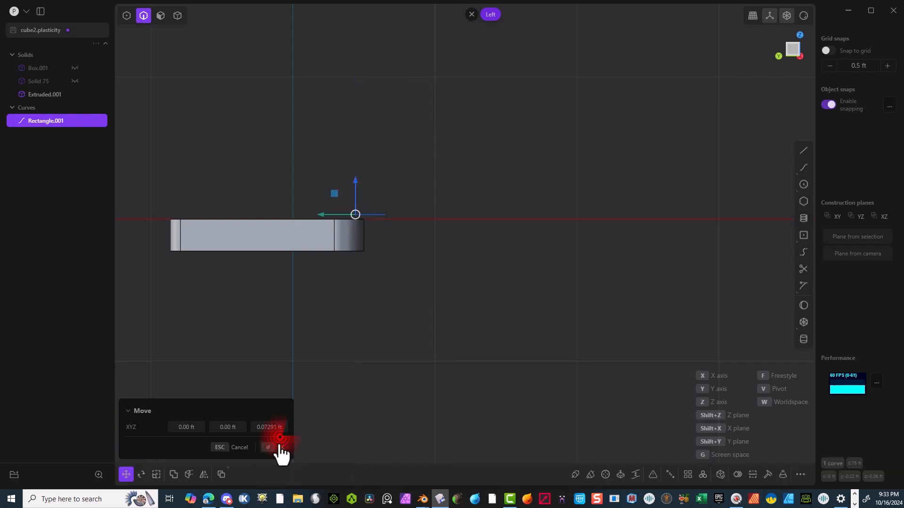
Extrude the tapered profile region down into the plate's edge as a separate solid
{"action": "middle_click_drag", "start_coordinate": [369, 348], "coordinate": [532, 258]}
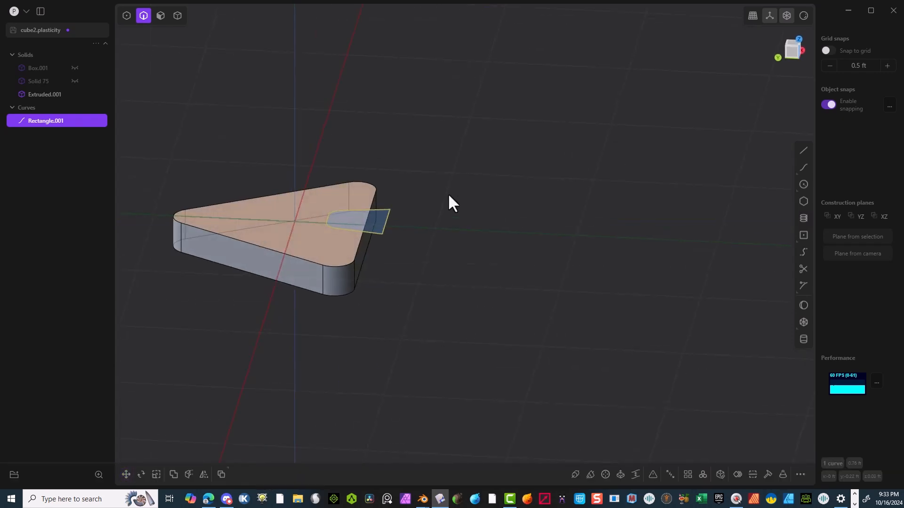
{"action": "left_click", "coordinate": [160, 15]}
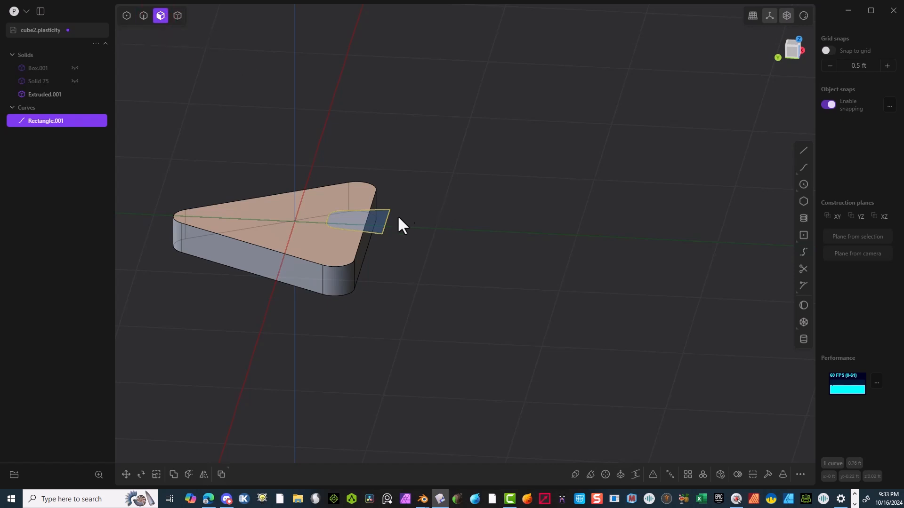
{"action": "left_click", "coordinate": [374, 228]}
{"action": "key", "text": "e"}
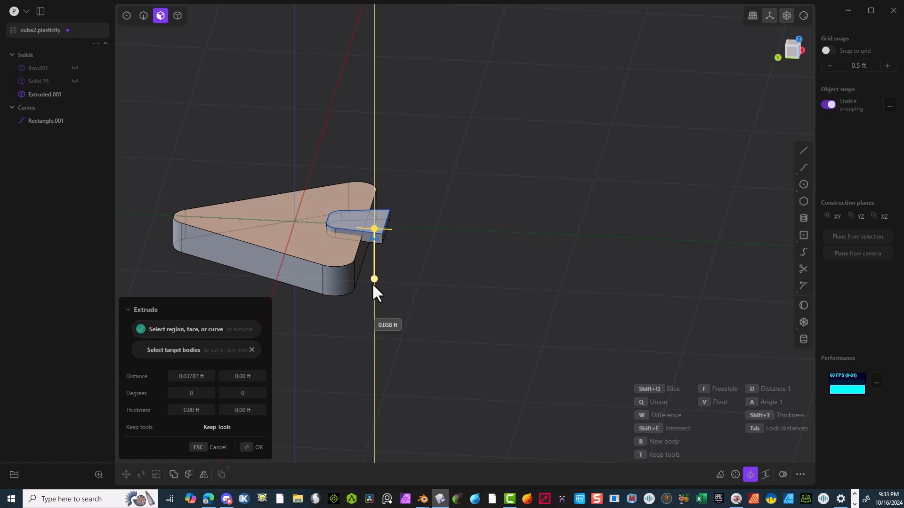
{"action": "mouse_move", "coordinate": [409, 255]}
{"action": "middle_mouse_down"}
{"action": "mouse_move", "coordinate": [406, 192]}
{"action": "mouse_move", "coordinate": [420, 205]}
{"action": "mouse_move", "coordinate": [420, 244]}
{"action": "middle_mouse_up"}
{"action": "left_click_drag", "start_coordinate": [381, 266], "coordinate": [381, 269]}
{"action": "scroll", "coordinate": [354, 231], "scroll_direction": "up", "scroll_amount": 1}
{"action": "left_click", "coordinate": [259, 447]}
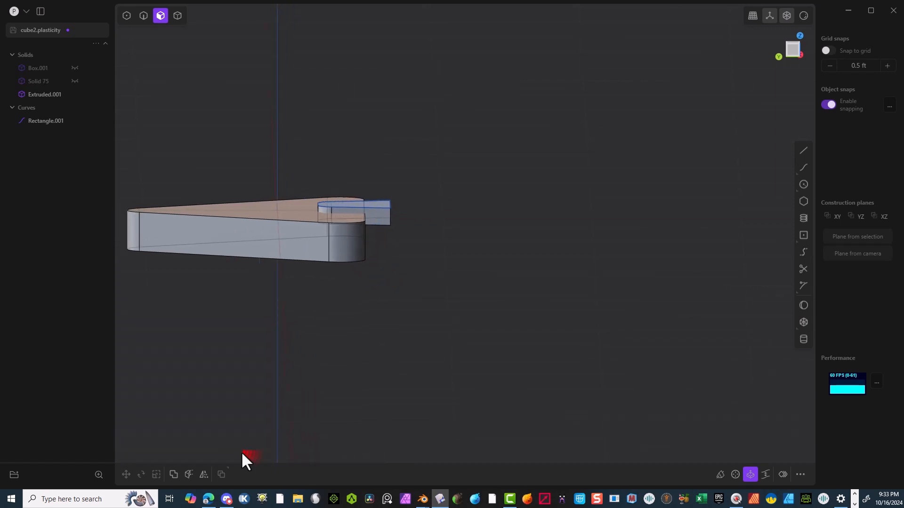
Cut the underside face of the tapered solid crosswise with one straight line near the rounded end
{"action": "middle_click_drag", "start_coordinate": [347, 349], "coordinate": [355, 270]}
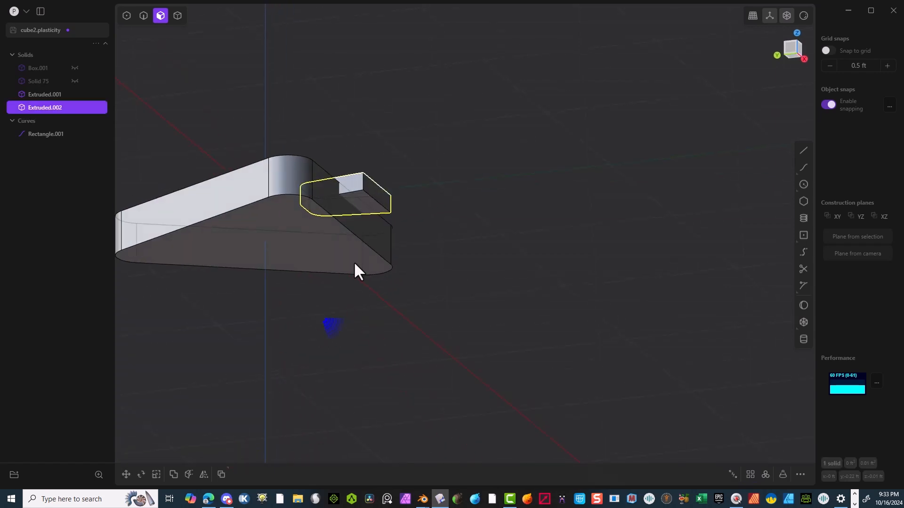
{"action": "left_click", "coordinate": [360, 206]}
{"action": "scroll", "coordinate": [367, 190], "scroll_direction": "up", "scroll_amount": 4}
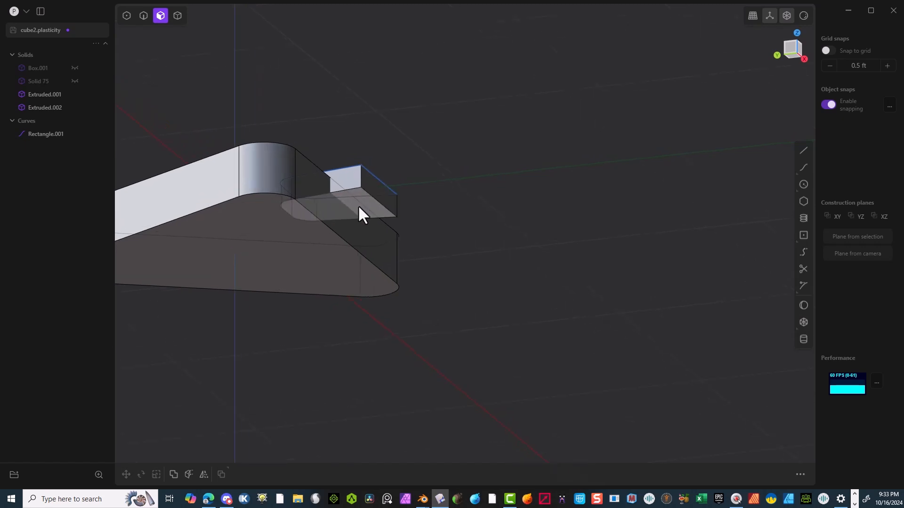
{"action": "left_click", "coordinate": [358, 205]}
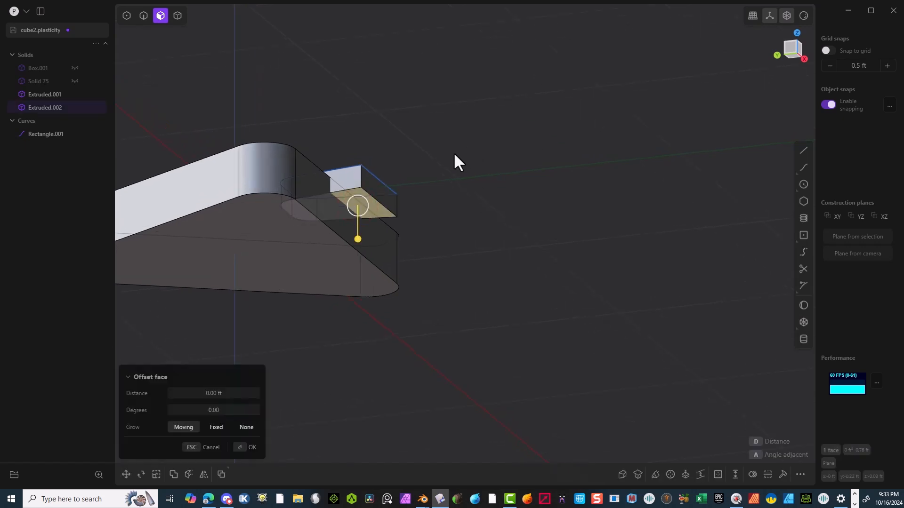
{"action": "key", "text": "ctrl+r"}
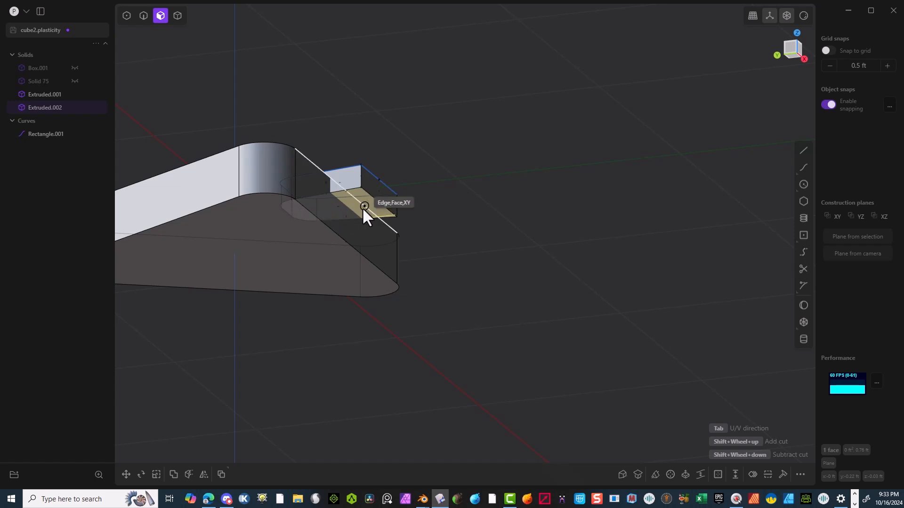
{"action": "key", "text": "Tab"}
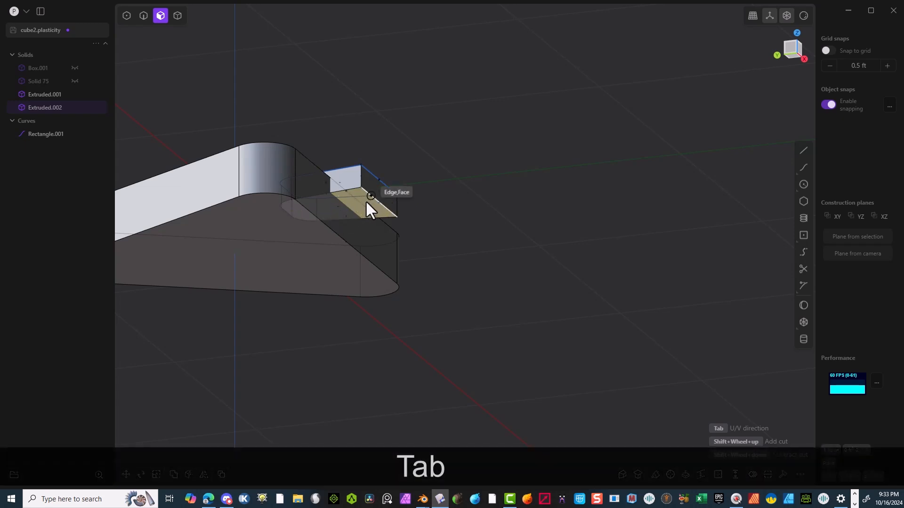
{"action": "middle_click_drag", "start_coordinate": [306, 228], "coordinate": [375, 212]}
{"action": "middle_click_drag", "start_coordinate": [246, 198], "coordinate": [226, 183]}
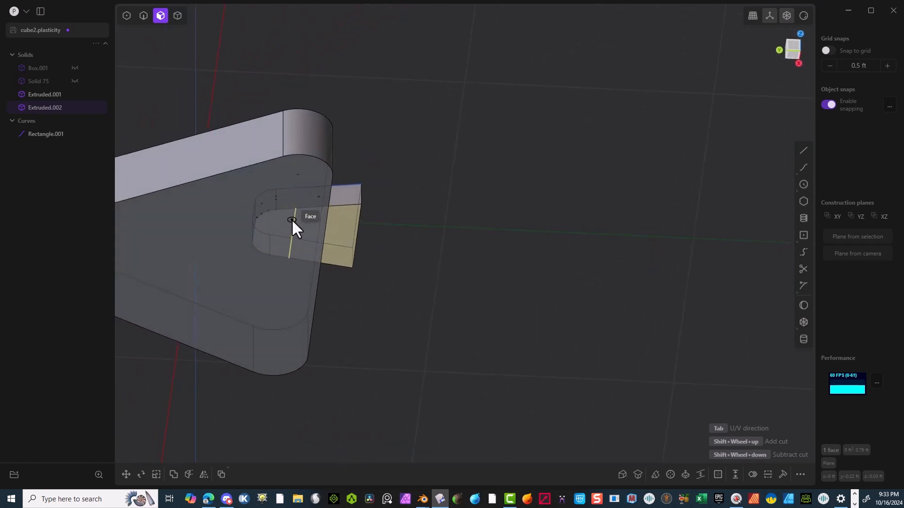
{"action": "left_click", "coordinate": [296, 222]}
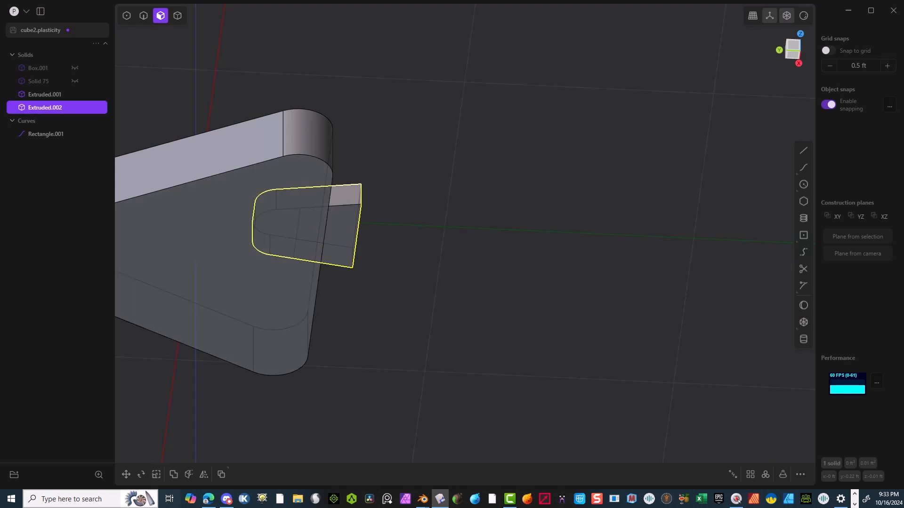
Hide the rounded triangular plate so only the tapered solid is left in view
{"action": "mouse_move", "coordinate": [291, 348]}
{"action": "middle_mouse_down"}
{"action": "mouse_move", "coordinate": [294, 335]}
{"action": "mouse_move", "coordinate": [287, 339]}
{"action": "middle_mouse_up"}
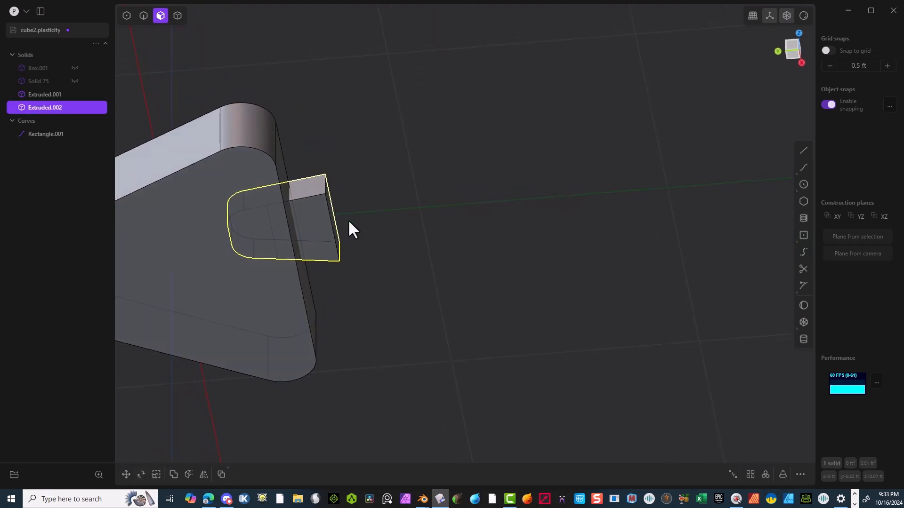
{"action": "left_click", "coordinate": [357, 128]}
{"action": "left_click", "coordinate": [177, 22]}
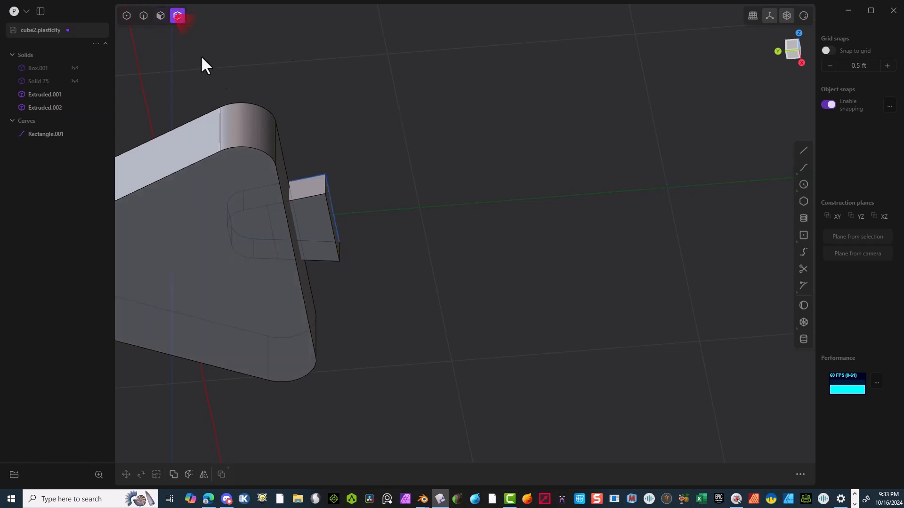
{"action": "left_click", "coordinate": [227, 143]}
{"action": "key", "text": "h"}
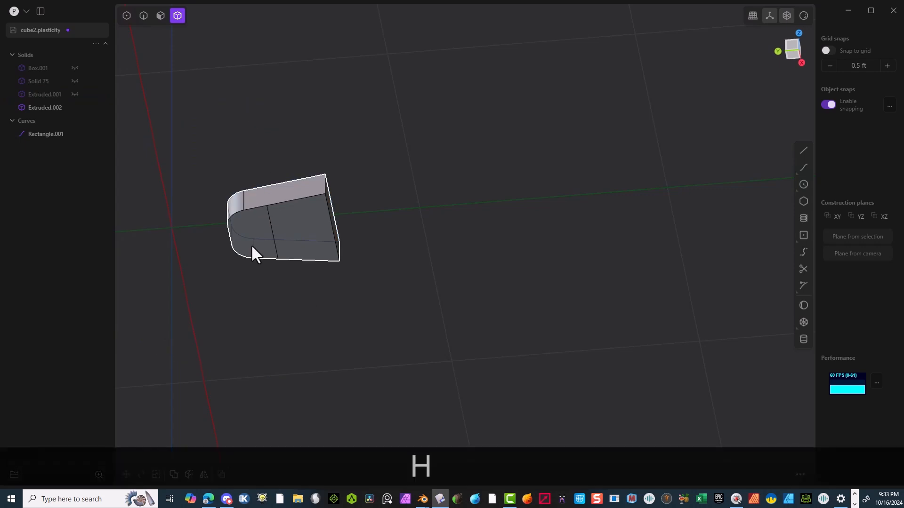
Offset the rounded-end part of the underside face outward to form a step across the solid
{"action": "left_click", "coordinate": [161, 18]}
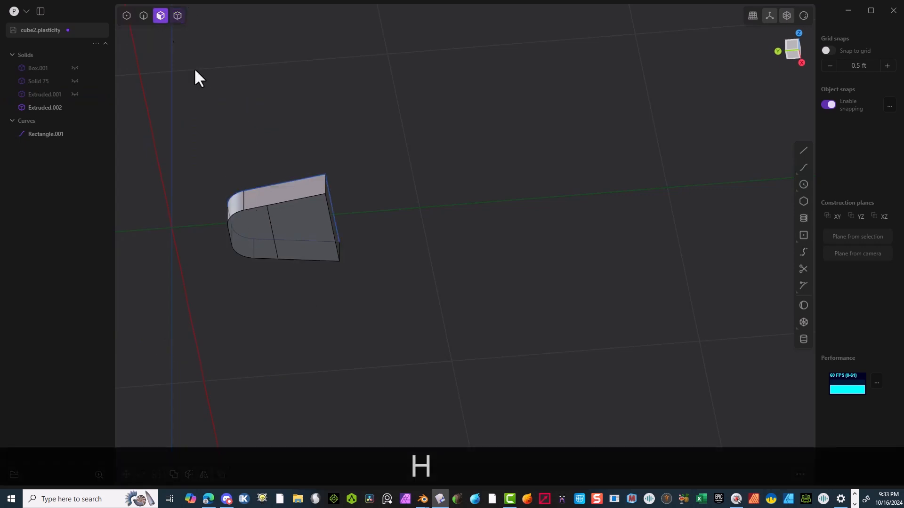
{"action": "left_click", "coordinate": [260, 220]}
{"action": "left_click_drag", "start_coordinate": [262, 255], "coordinate": [261, 264]}
{"action": "middle_click_drag", "start_coordinate": [341, 219], "coordinate": [358, 267]}
{"action": "left_click_drag", "start_coordinate": [275, 311], "coordinate": [266, 315]}
{"action": "left_click", "coordinate": [243, 448]}
{"action": "middle_click_drag", "start_coordinate": [303, 349], "coordinate": [265, 253]}
{"action": "left_click", "coordinate": [251, 448]}
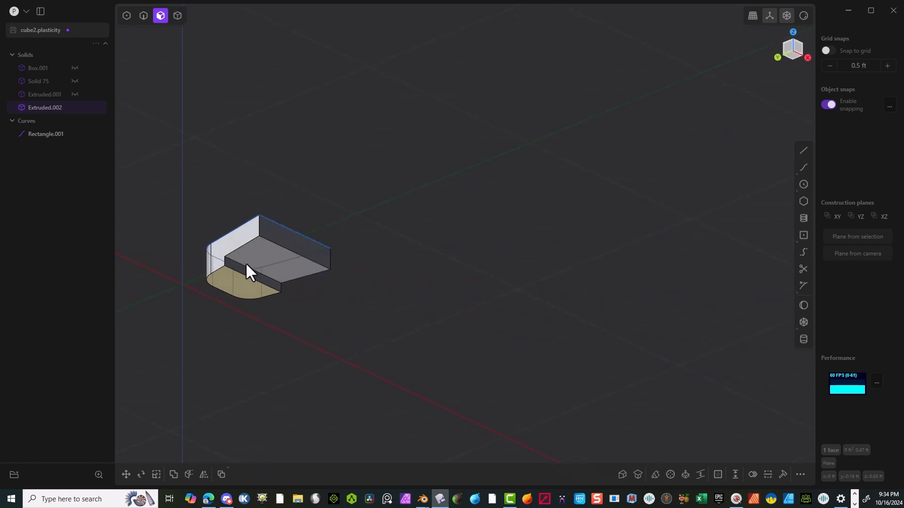
Fillet the inner edge of the underside step by about 0.190 ft
{"action": "left_click", "coordinate": [143, 16]}
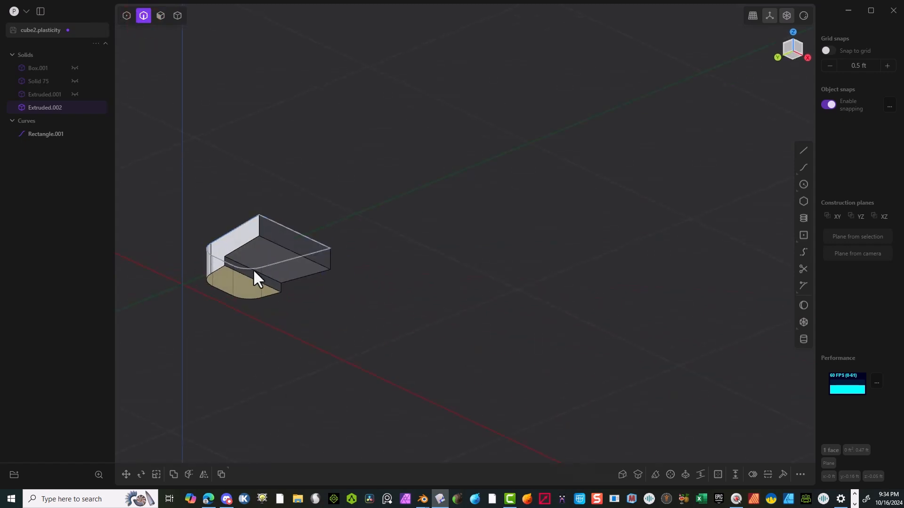
{"action": "left_click", "coordinate": [240, 262]}
{"action": "key", "text": "f"}
{"action": "middle_click_drag", "start_coordinate": [242, 262], "coordinate": [288, 274]}
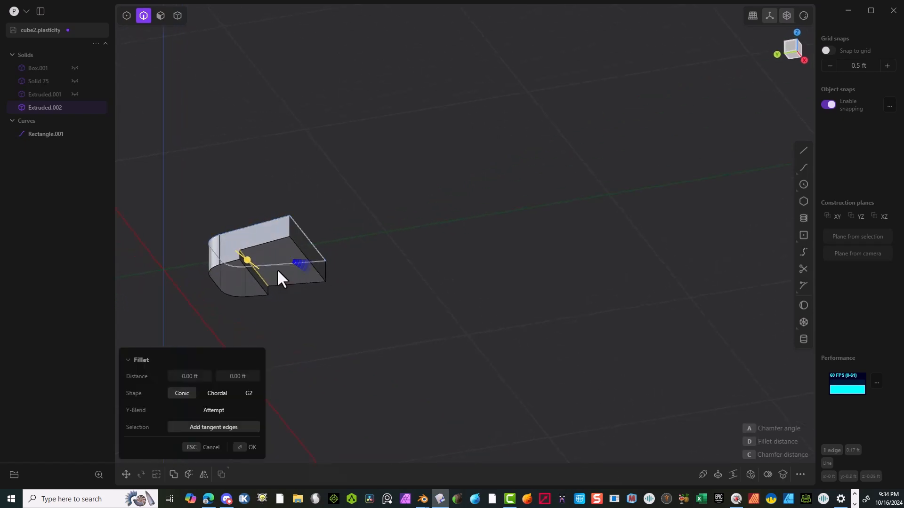
{"action": "left_click_drag", "start_coordinate": [245, 256], "coordinate": [371, 221]}
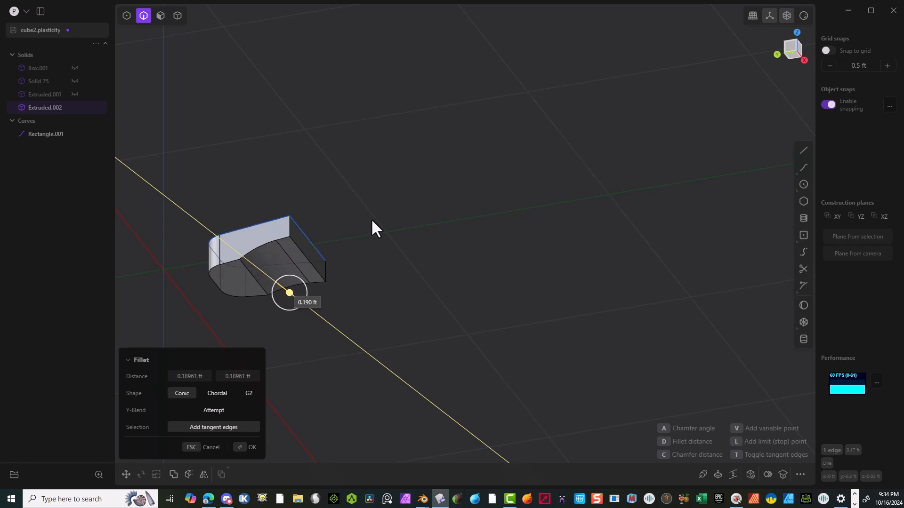
{"action": "left_click", "coordinate": [241, 447]}
Fillet the outer edge of the underside step by about 0.181 ft to smooth it into an S-curve
{"action": "left_click_drag", "start_coordinate": [255, 277], "coordinate": [222, 364]}
{"action": "middle_click_drag", "start_coordinate": [347, 270], "coordinate": [249, 329]}
{"action": "middle_click_drag", "start_coordinate": [280, 361], "coordinate": [342, 314]}
{"action": "middle_click_drag", "start_coordinate": [297, 284], "coordinate": [323, 317]}
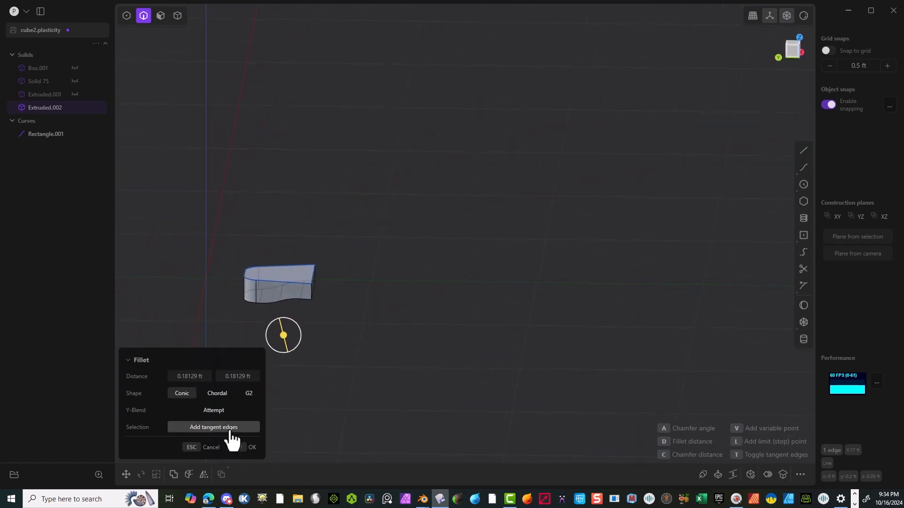
{"action": "left_click", "coordinate": [241, 449]}
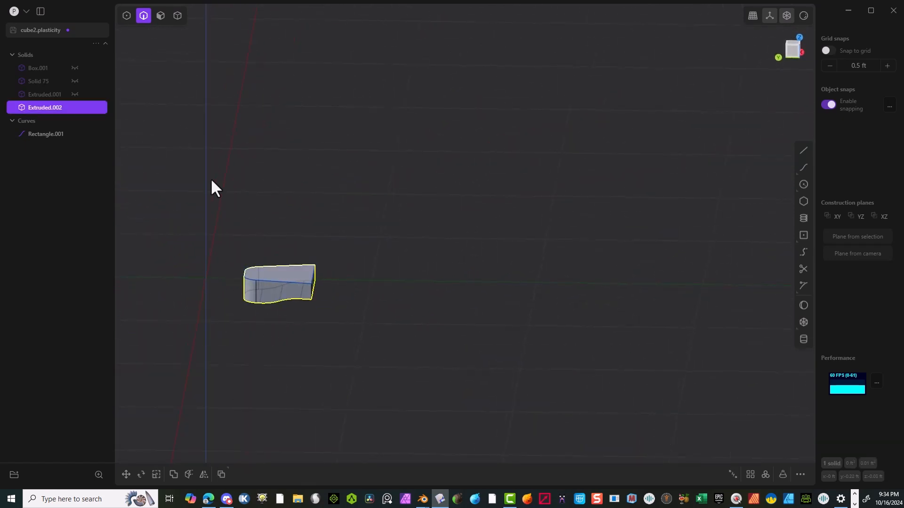
Delete the leftover tapered profile curve and select the tapered solid
{"action": "left_click", "coordinate": [267, 281]}
{"action": "key", "text": "Delete"}
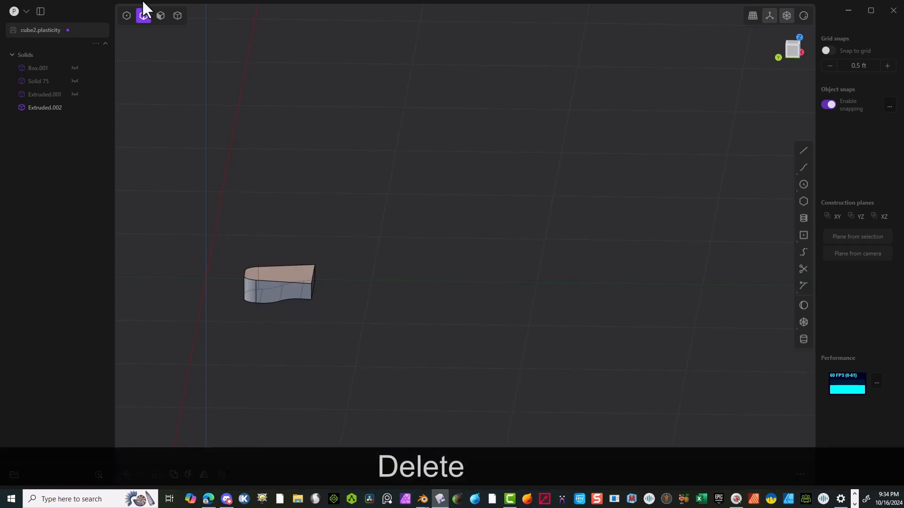
{"action": "left_click", "coordinate": [177, 15]}
{"action": "left_click", "coordinate": [271, 293]}
Draw a circle of about 0.02 ft radius on the underside, near one rounded corner of the solid
{"action": "middle_click_drag", "start_coordinate": [387, 213], "coordinate": [592, 145]}
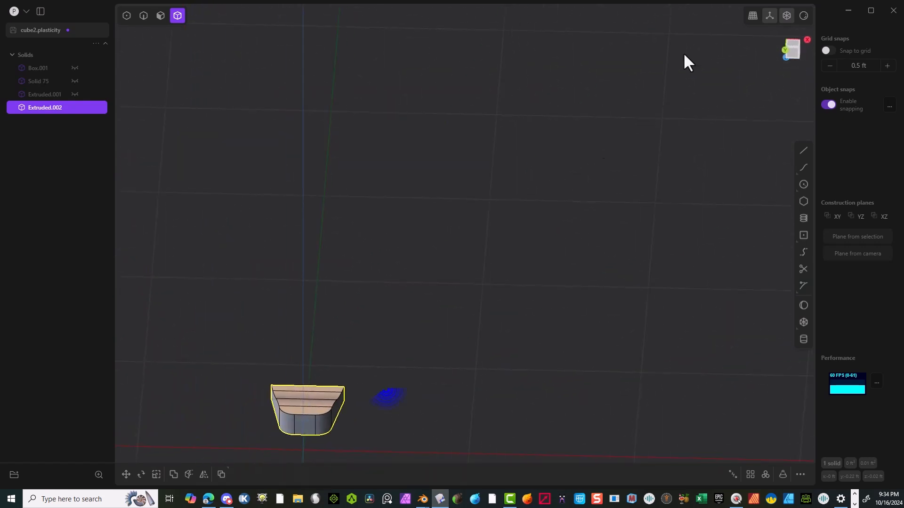
{"action": "left_click", "coordinate": [792, 43]}
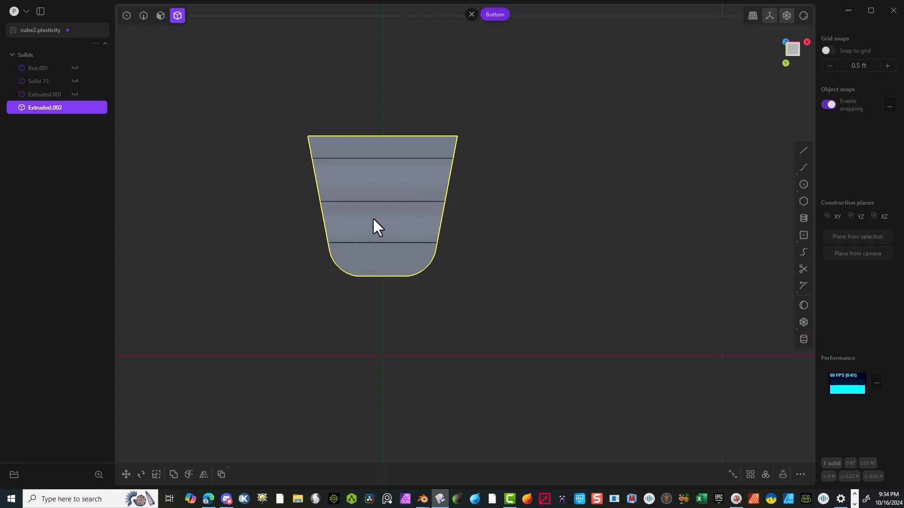
{"action": "middle_click_drag", "start_coordinate": [406, 193], "coordinate": [431, 239]}
{"action": "left_click", "coordinate": [788, 48]}
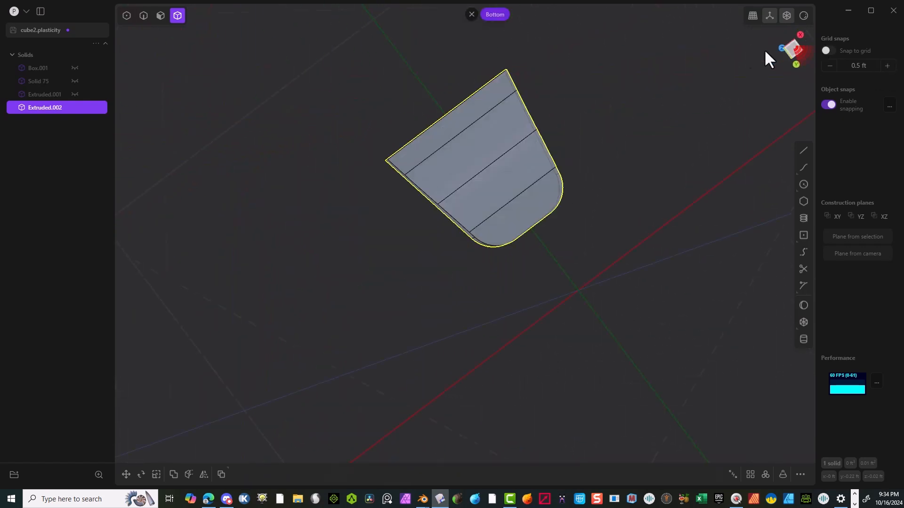
{"action": "left_click", "coordinate": [804, 184]}
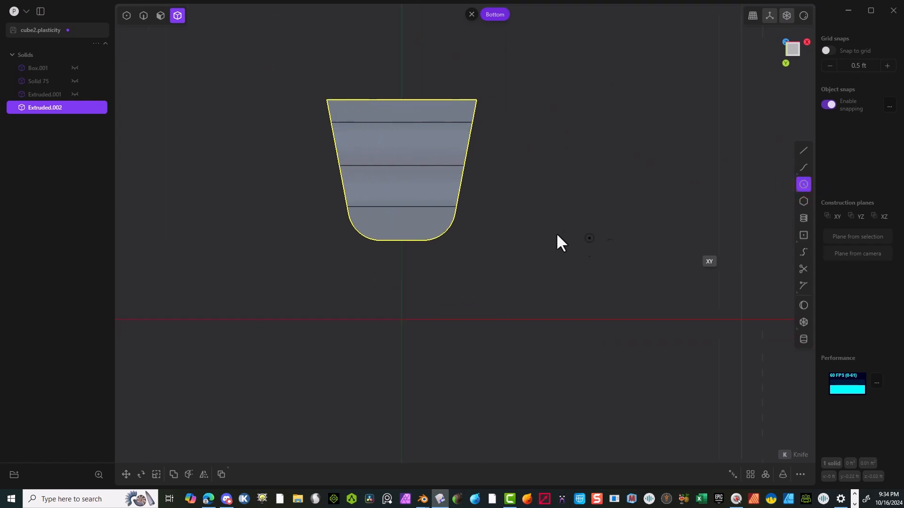
{"action": "left_click", "coordinate": [344, 202]}
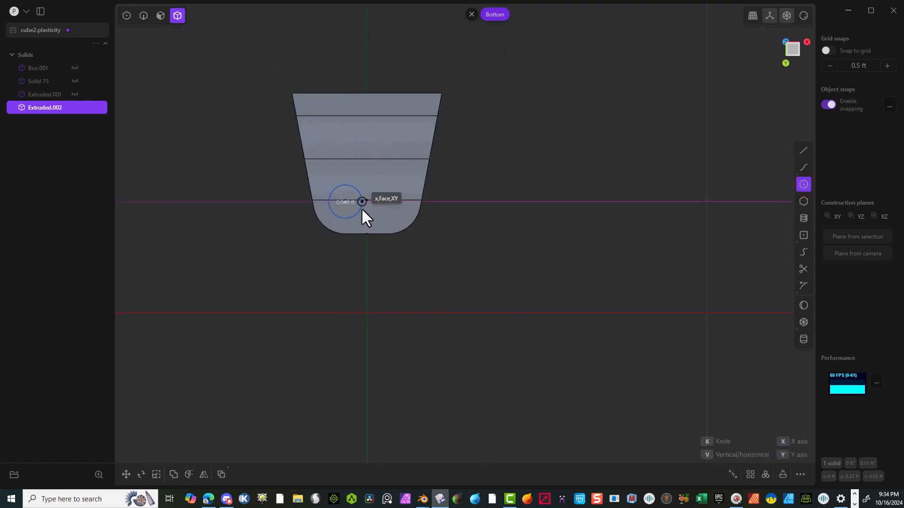
{"action": "left_click", "coordinate": [361, 209]}
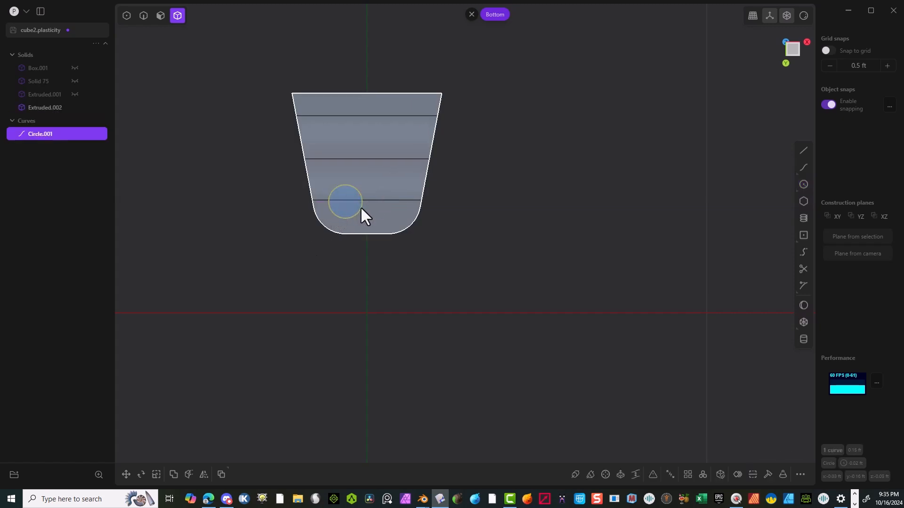
Scale the circle up by about 1.25 and move it about -0.003 ft along X
{"action": "key", "text": "s"}
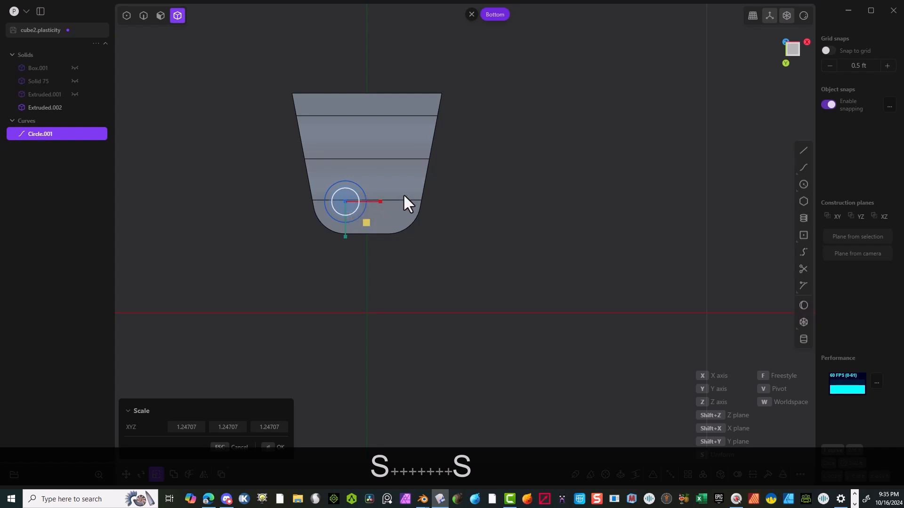
{"action": "key", "text": "g"}
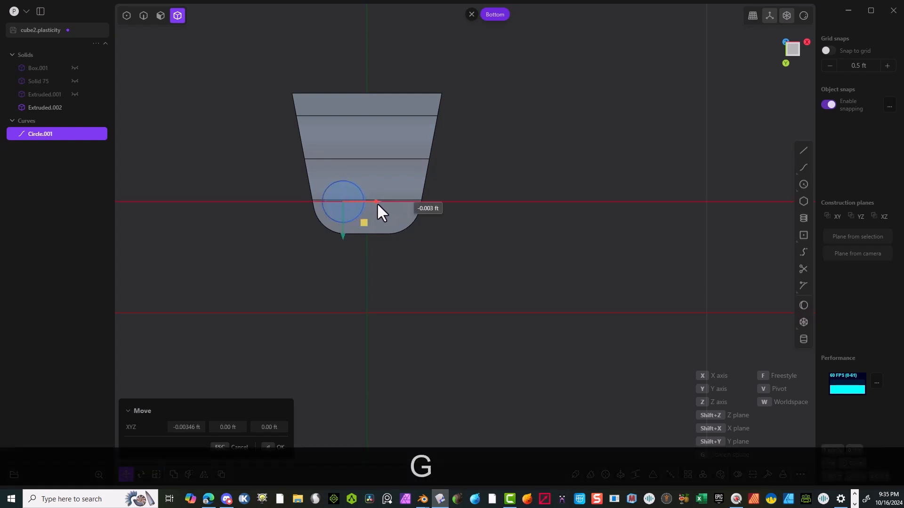
{"action": "left_click", "coordinate": [376, 202]}
Extrude the circle region into the tapered solid as a separate short cylinder
{"action": "mouse_move", "coordinate": [338, 384]}
{"action": "middle_mouse_down"}
{"action": "mouse_move", "coordinate": [499, 216]}
{"action": "mouse_move", "coordinate": [502, 250]}
{"action": "mouse_move", "coordinate": [458, 234]}
{"action": "mouse_move", "coordinate": [480, 185]}
{"action": "mouse_move", "coordinate": [477, 133]}
{"action": "middle_mouse_up"}
{"action": "middle_click_drag", "start_coordinate": [507, 216], "coordinate": [436, 244]}
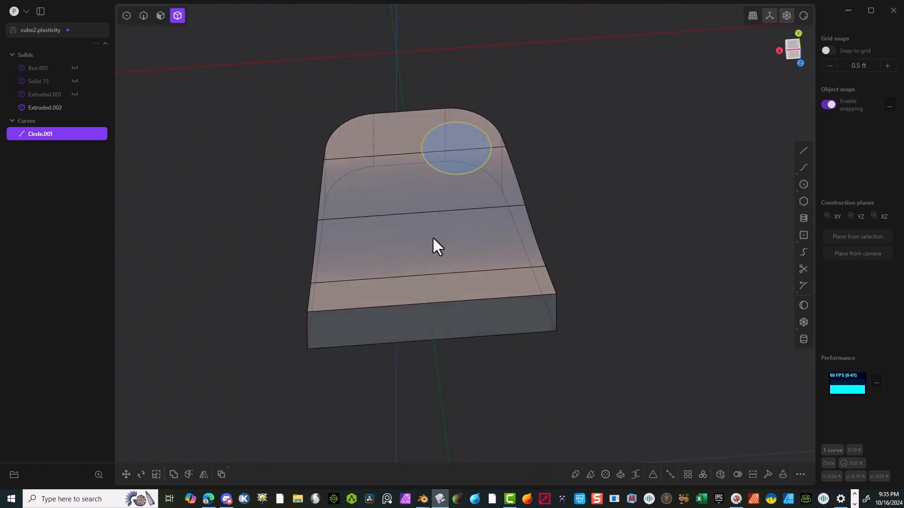
{"action": "left_click", "coordinate": [793, 50]}
{"action": "middle_click_drag", "start_coordinate": [550, 333], "coordinate": [348, 188], "text": "shift"}
{"action": "scroll", "coordinate": [313, 287], "scroll_direction": "up", "scroll_amount": 2}
{"action": "left_click", "coordinate": [160, 15]}
{"action": "left_click", "coordinate": [354, 280]}
{"action": "key", "text": "e"}
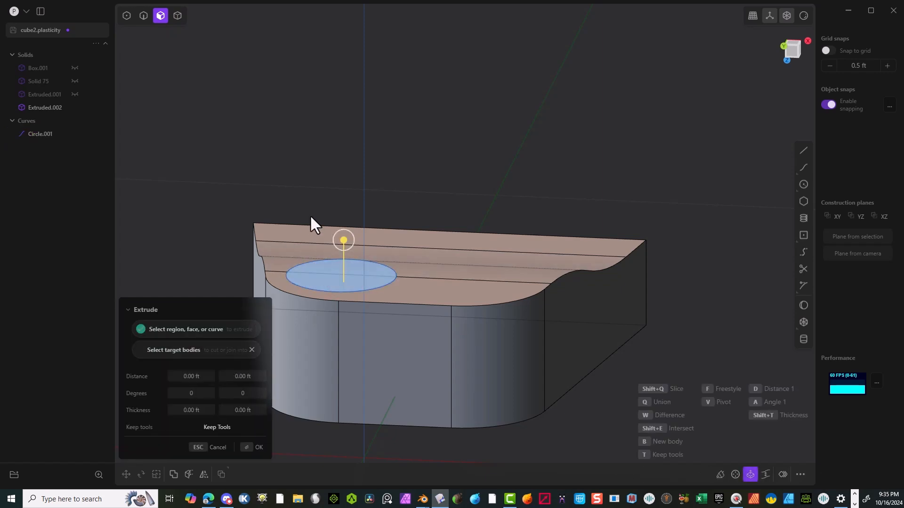
{"action": "key", "text": "e"}
{"action": "left_click", "coordinate": [343, 268]}
{"action": "left_click", "coordinate": [248, 448]}
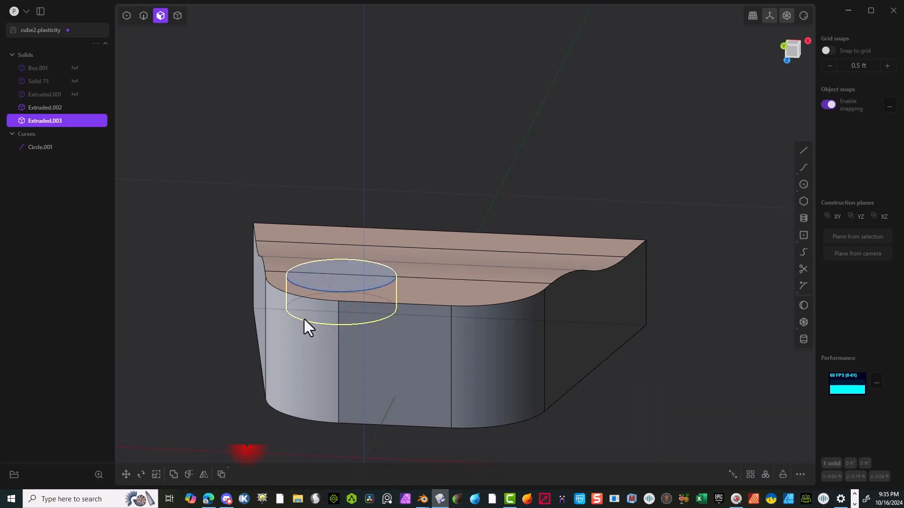
Scale the circle curve down slightly so it sits just inside the cylinder's rim
{"action": "key", "text": "2"}
{"action": "left_click", "coordinate": [314, 284]}
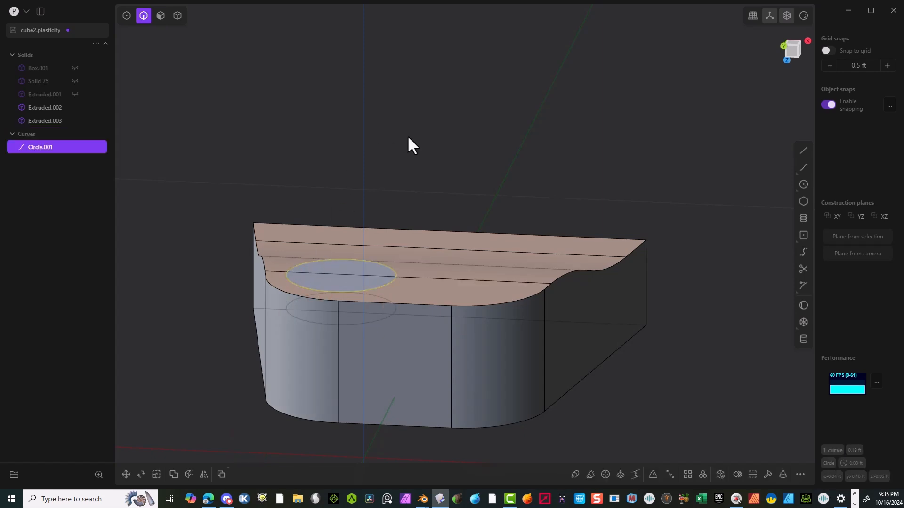
{"action": "key", "text": "s"}
{"action": "left_click", "coordinate": [266, 453]}
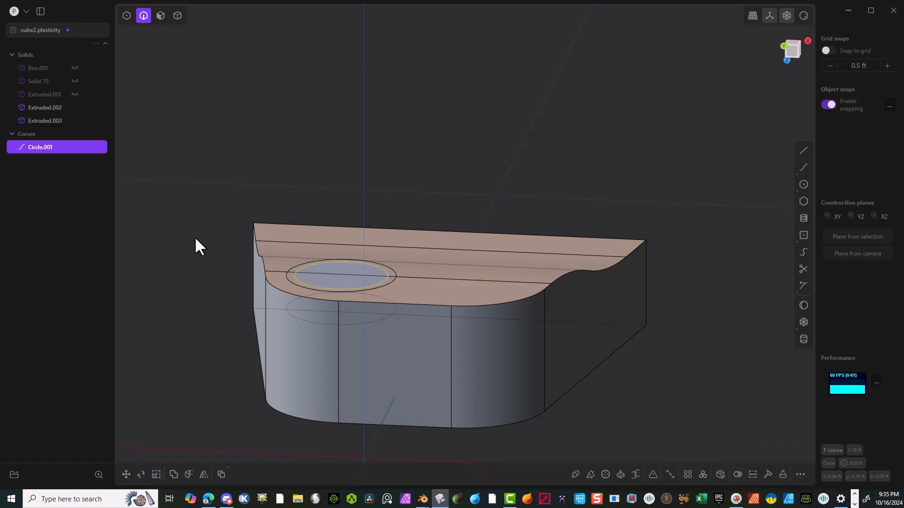
{"action": "left_click", "coordinate": [195, 240]}
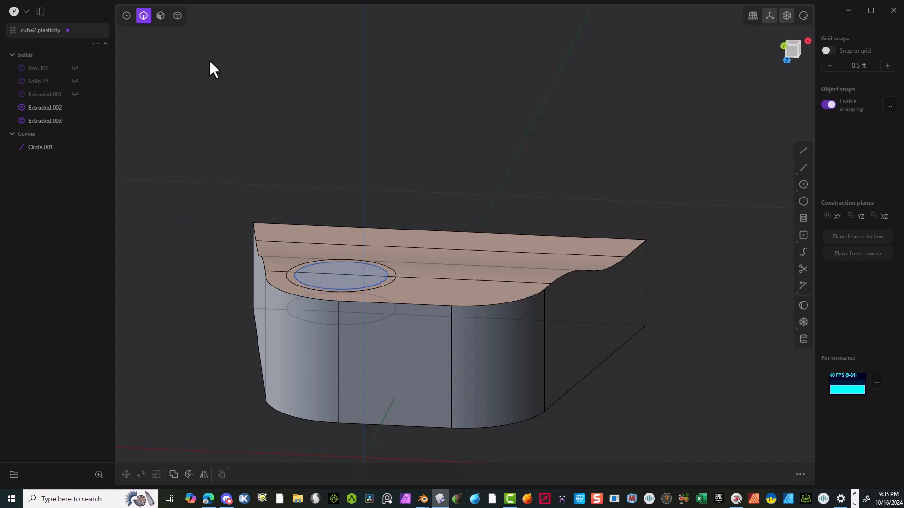
{"action": "left_click", "coordinate": [161, 16]}
{"action": "left_click", "coordinate": [339, 269]}
{"action": "key", "text": "e"}
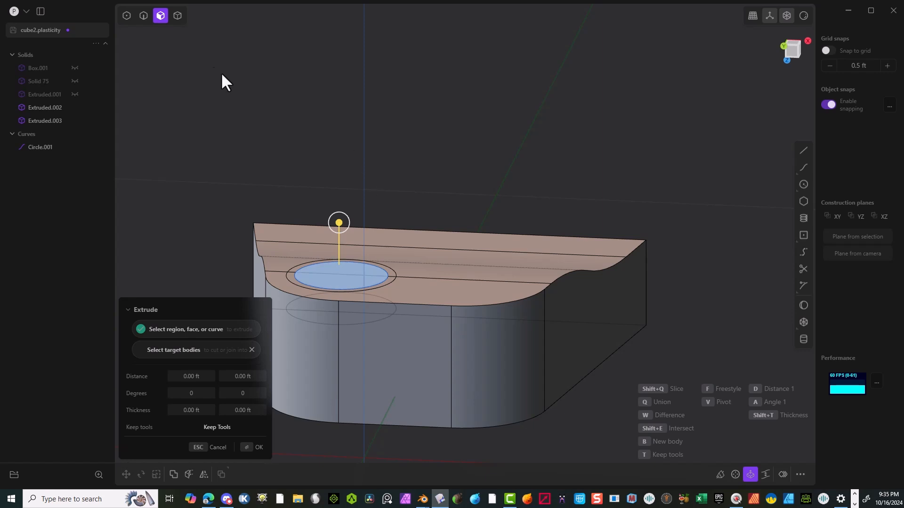
Move the circle curve about -0.036 ft along Z, clear of the solid's underside
{"action": "left_click", "coordinate": [143, 15]}
{"action": "left_click", "coordinate": [319, 268]}
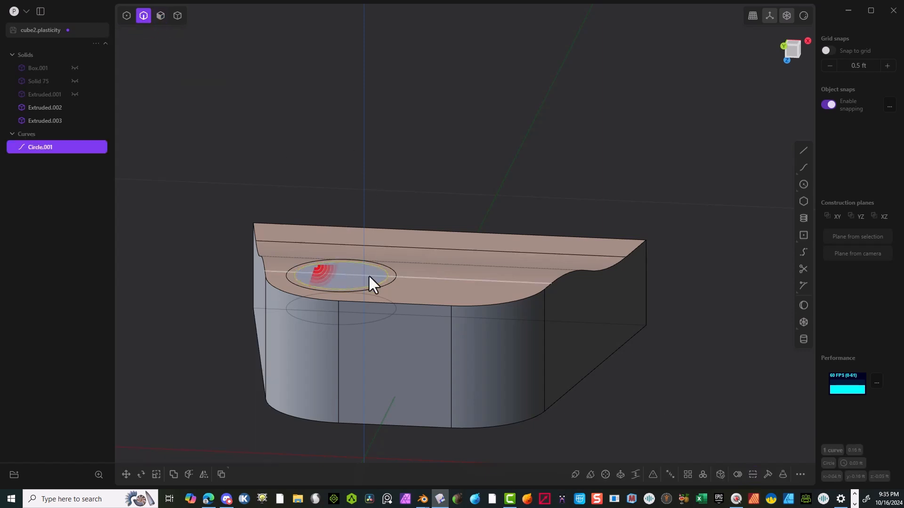
{"action": "key", "text": "g"}
{"action": "left_click_drag", "start_coordinate": [341, 310], "coordinate": [336, 253]}
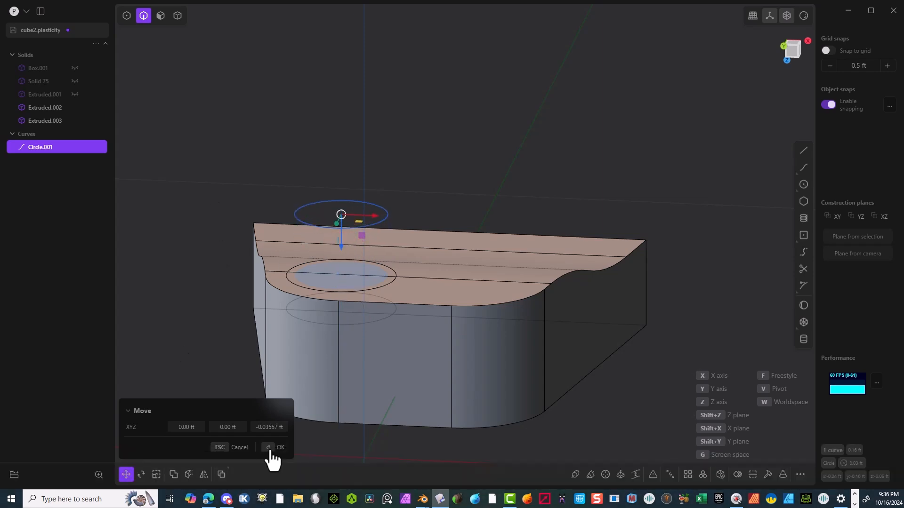
{"action": "left_click", "coordinate": [272, 451]}
{"action": "left_click", "coordinate": [146, 311]}
{"action": "right_click_drag", "start_coordinate": [123, 273], "coordinate": [191, 105]}
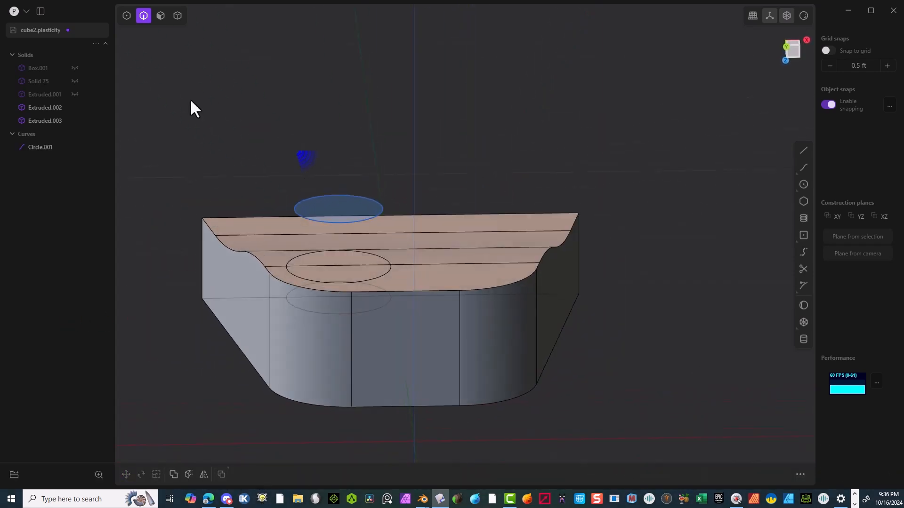
Try scaling the offset circle curve to about 0.77 of its size, and undo the scaling
{"action": "left_click", "coordinate": [299, 204]}
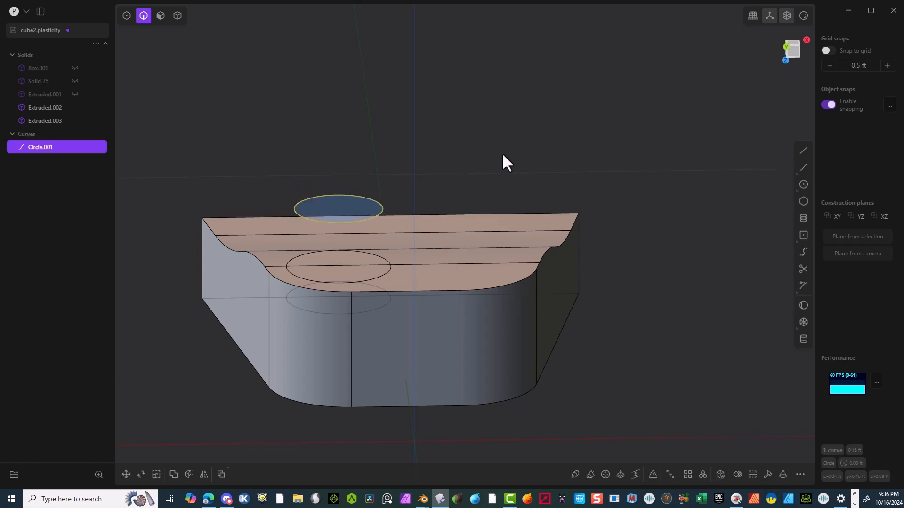
{"action": "key", "text": "s"}
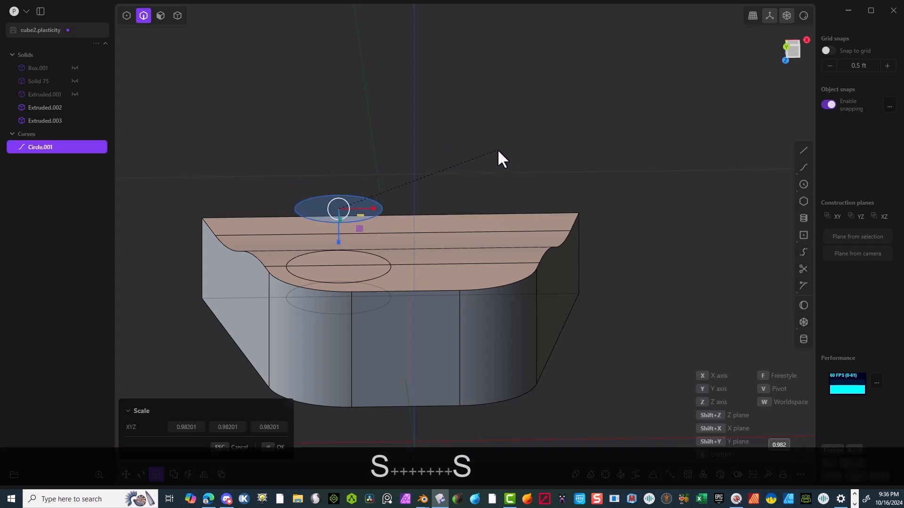
{"action": "left_click", "coordinate": [465, 165]}
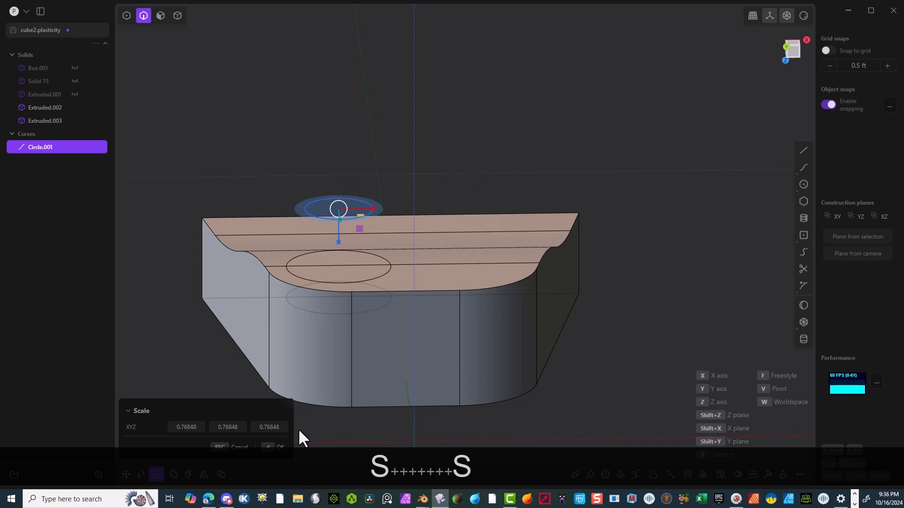
{"action": "left_click", "coordinate": [263, 447]}
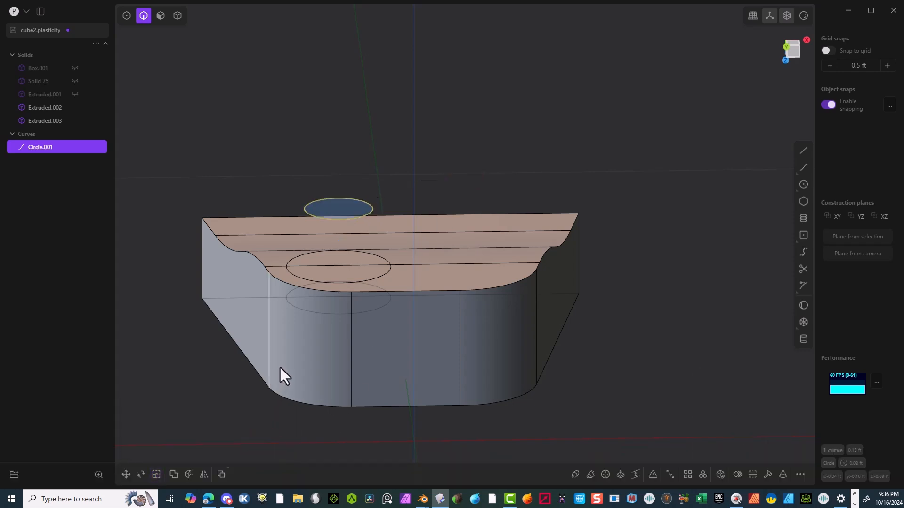
{"action": "key", "text": "ctrl+z"}
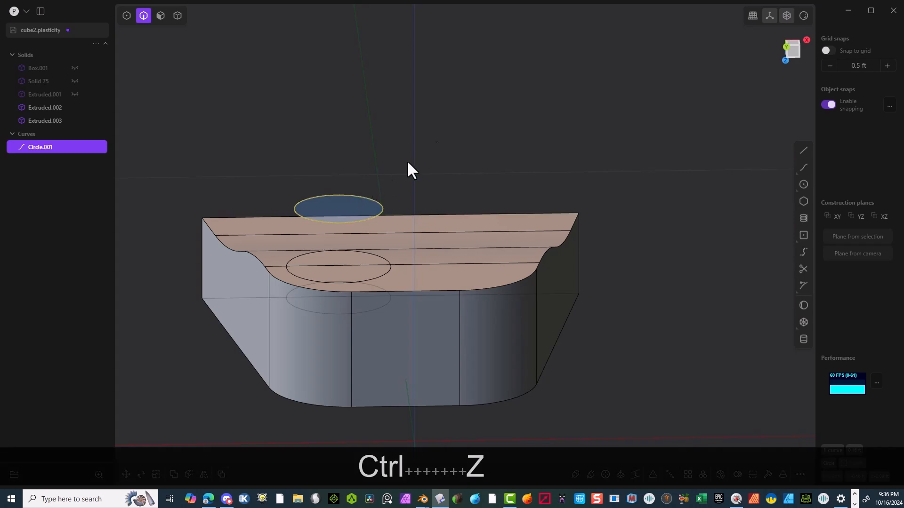
Duplicate the circle curve and, in the left view, freestyle-move the copy from its center onto the solid's underside edge over the cylinder
{"action": "key", "text": "shift+d"}
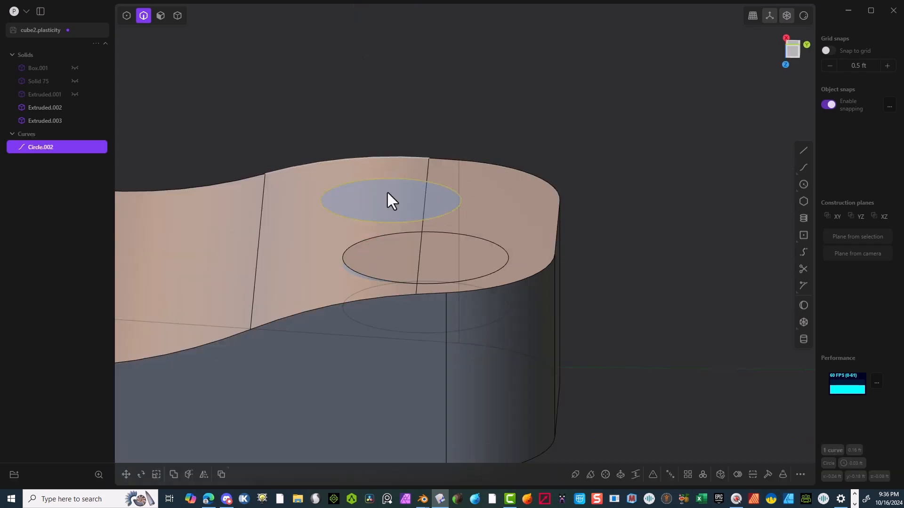
{"action": "middle_click_drag", "start_coordinate": [407, 210], "coordinate": [410, 182]}
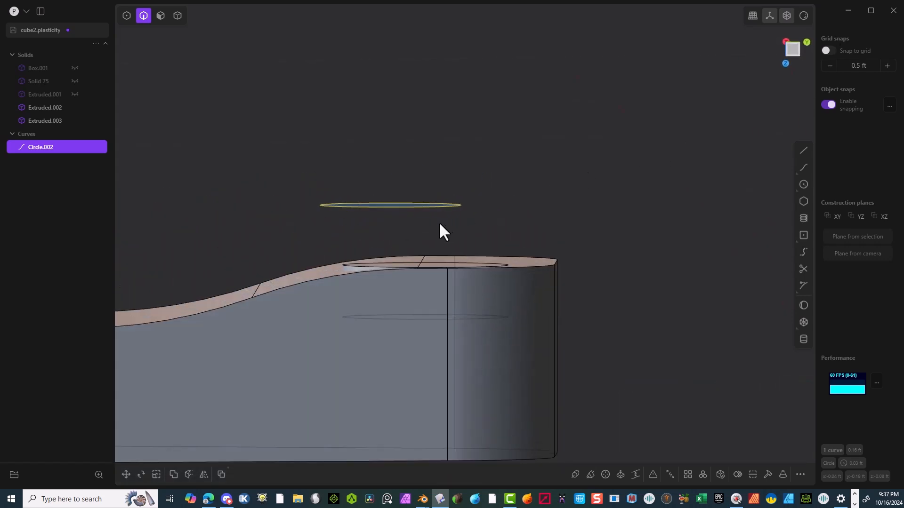
{"action": "left_click", "coordinate": [795, 49]}
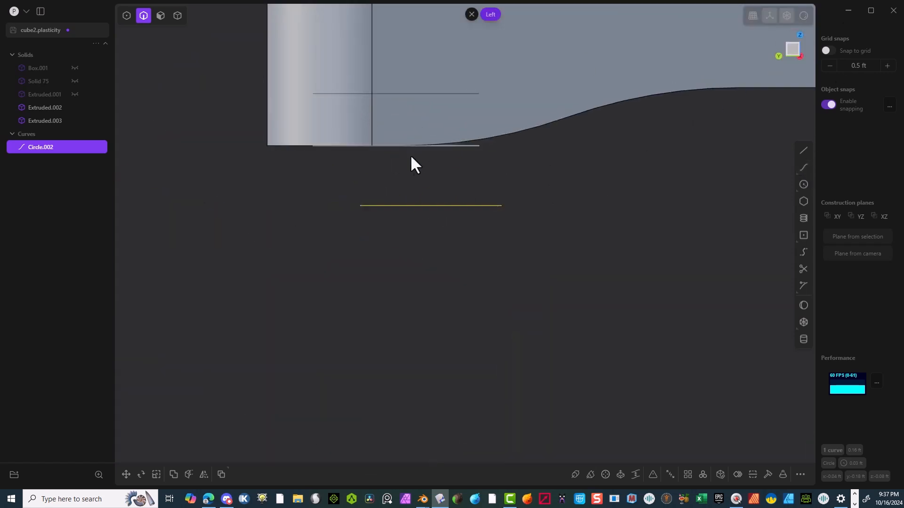
{"action": "key", "text": "g"}
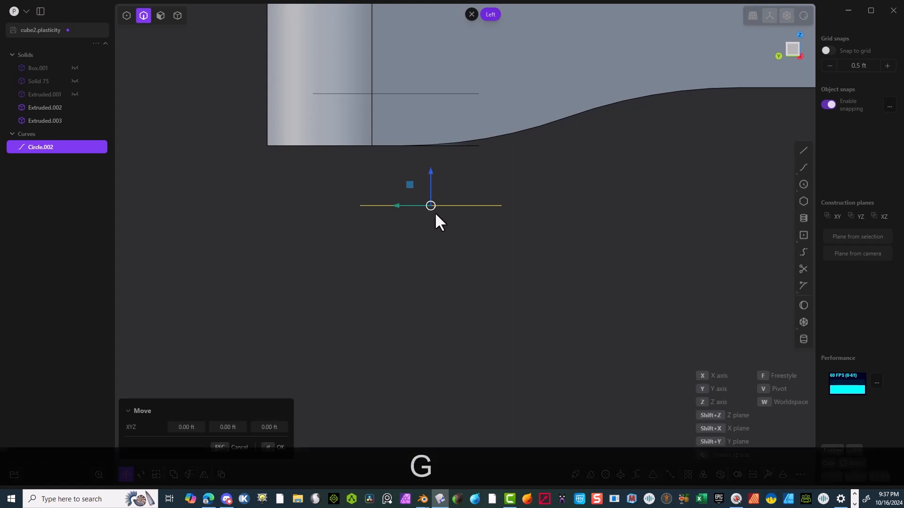
{"action": "key", "text": "f"}
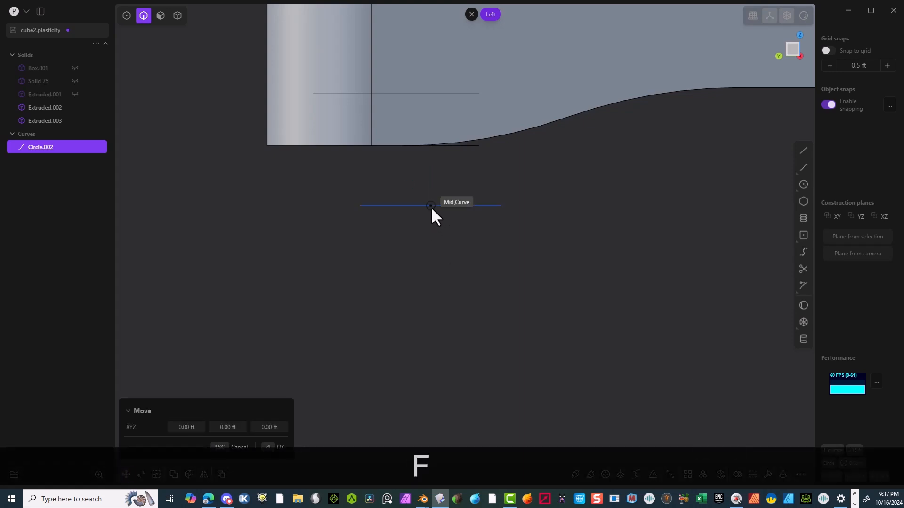
{"action": "left_click", "coordinate": [385, 145]}
Move the circle about -0.026 ft along Z and place a duplicate of it about 0.008 ft back toward the solid
{"action": "key", "text": "z"}
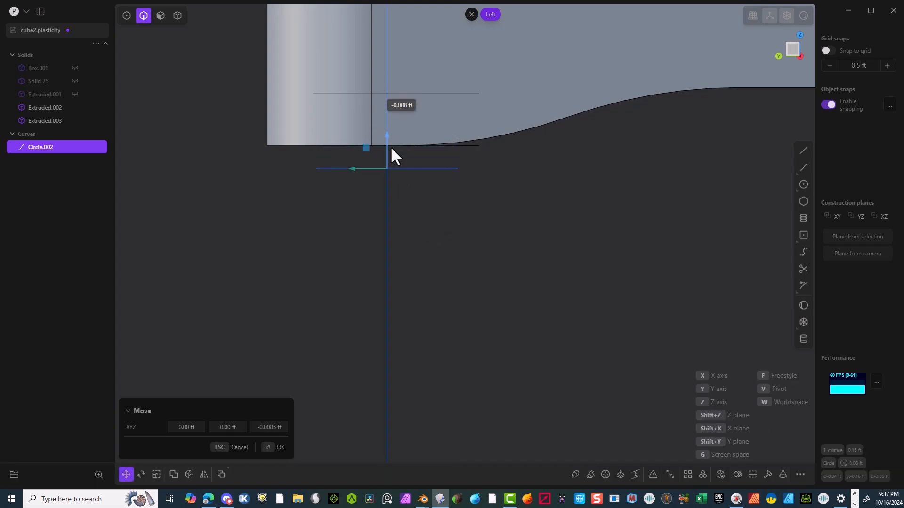
{"action": "middle_click_drag", "start_coordinate": [395, 188], "coordinate": [508, 137]}
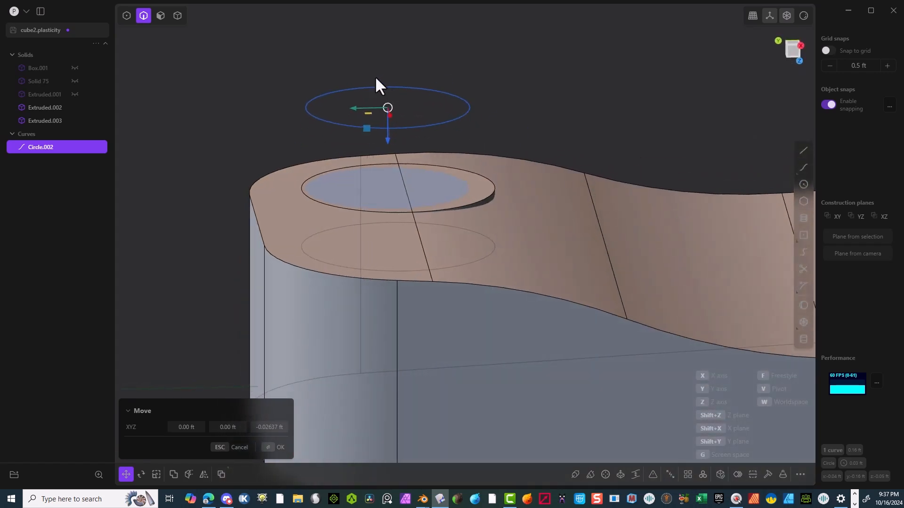
{"action": "key", "text": "shift+d"}
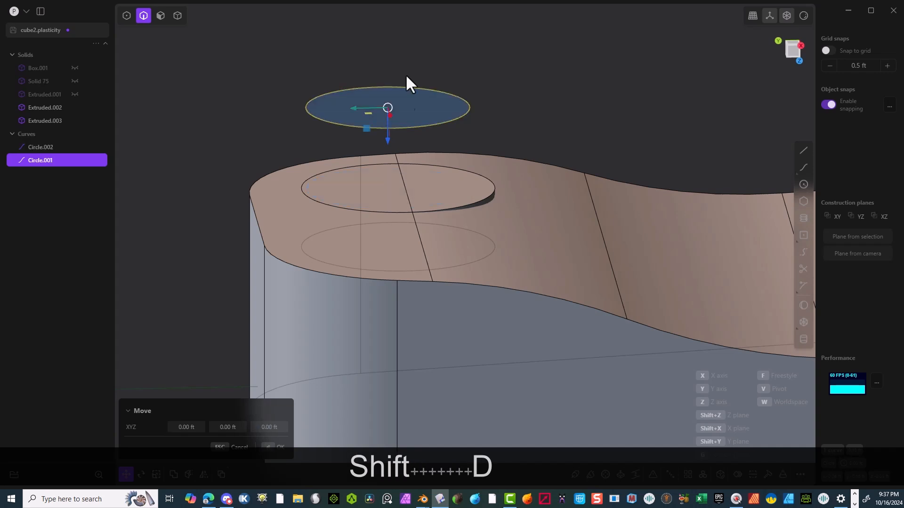
{"action": "key", "text": "g"}
{"action": "key", "text": "z"}
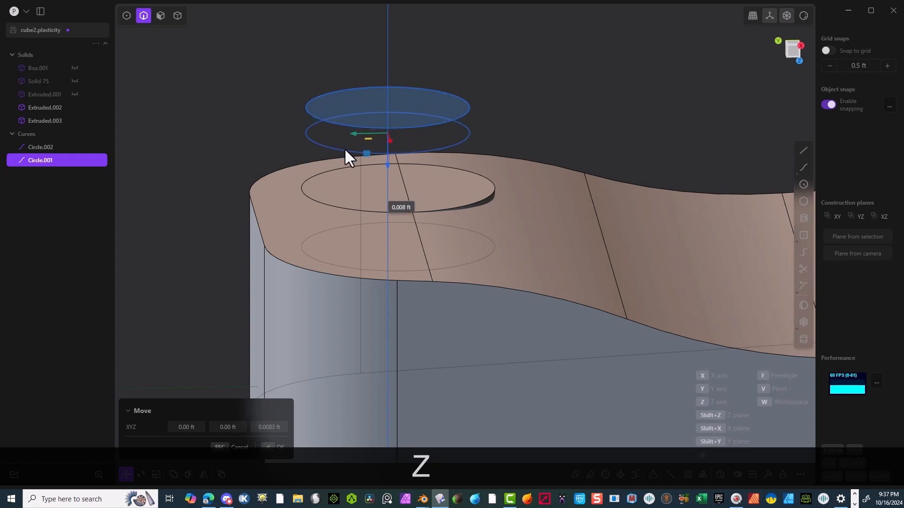
{"action": "left_click", "coordinate": [273, 448]}
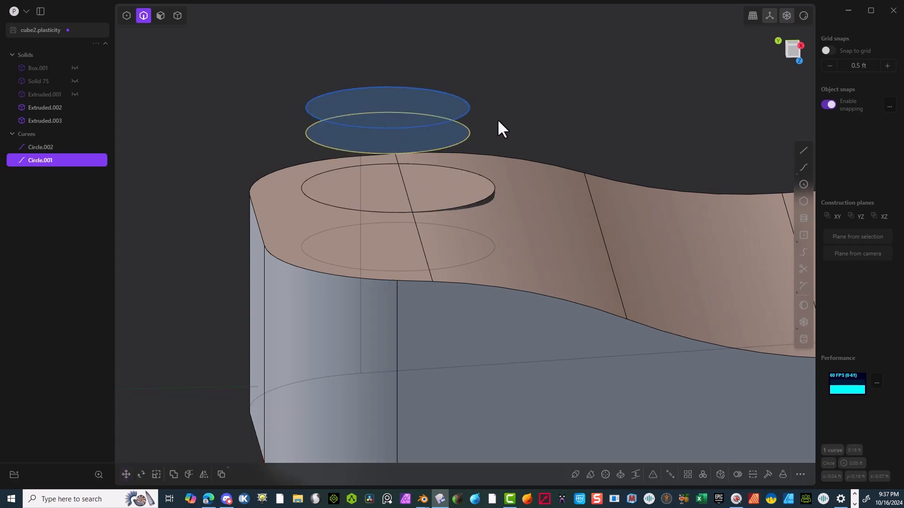
Scale the duplicated circle nearer the solid uniformly to about 0.64
{"action": "key", "text": "s"}
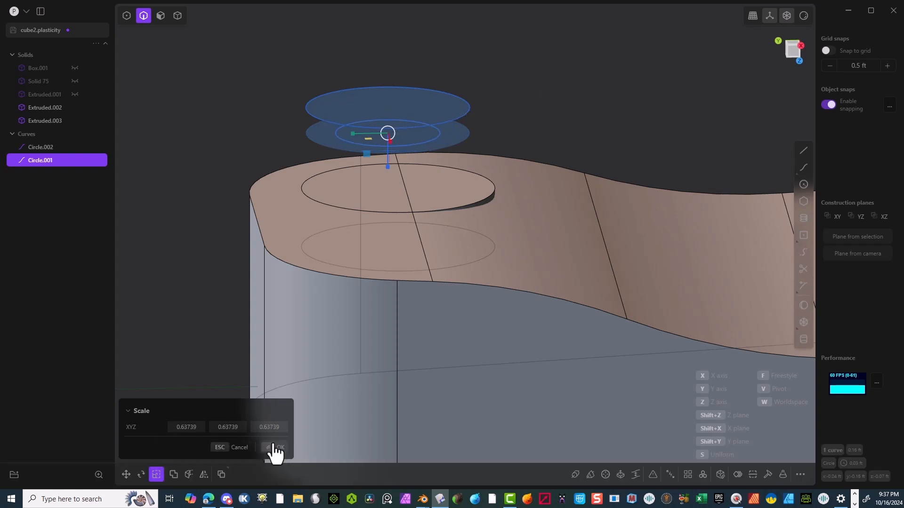
{"action": "left_click", "coordinate": [276, 448]}
{"action": "mouse_move", "coordinate": [281, 94]}
{"action": "middle_mouse_down"}
{"action": "mouse_move", "coordinate": [286, 76]}
{"action": "mouse_move", "coordinate": [293, 96]}
{"action": "middle_mouse_up"}
Loft between the large and small circle regions to form a separate tapered disc above the underside
{"action": "left_click", "coordinate": [160, 16]}
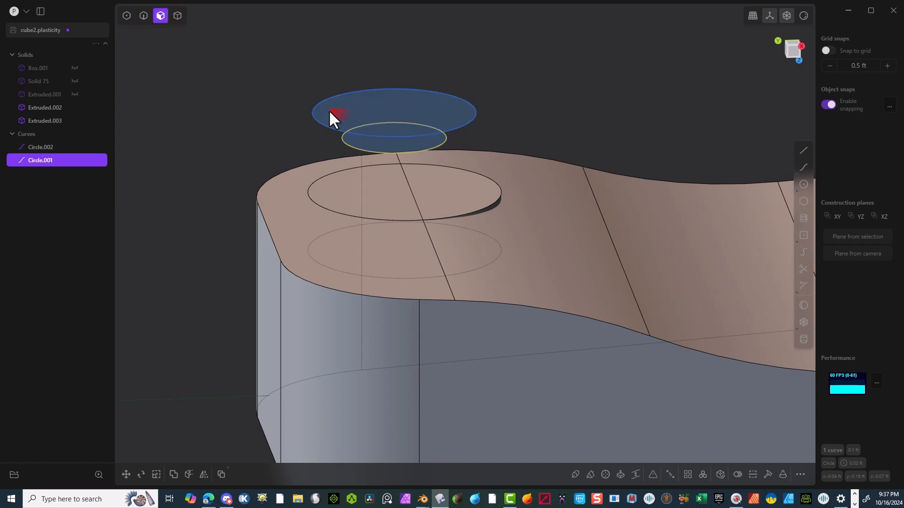
{"action": "key", "text": "e"}
{"action": "key", "text": "Caps_Lock"}
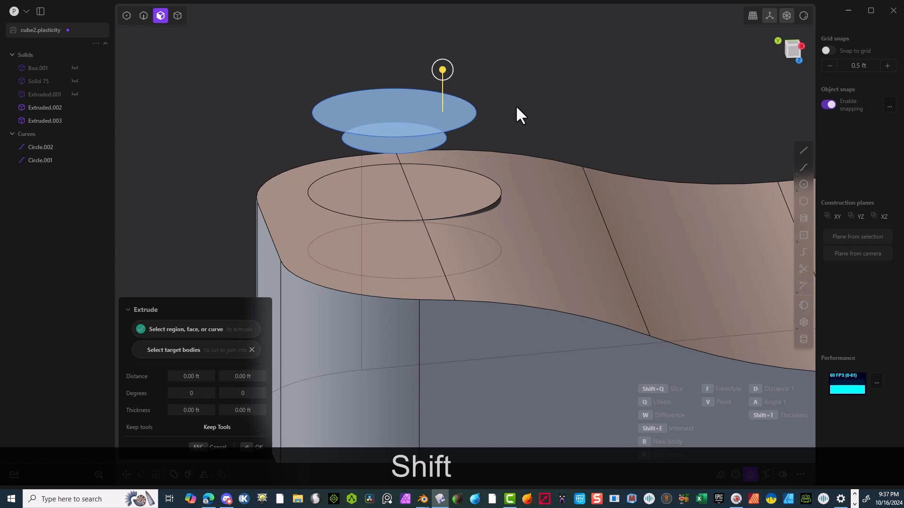
{"action": "key", "text": "shift+l"}
{"action": "left_click", "coordinate": [240, 447]}
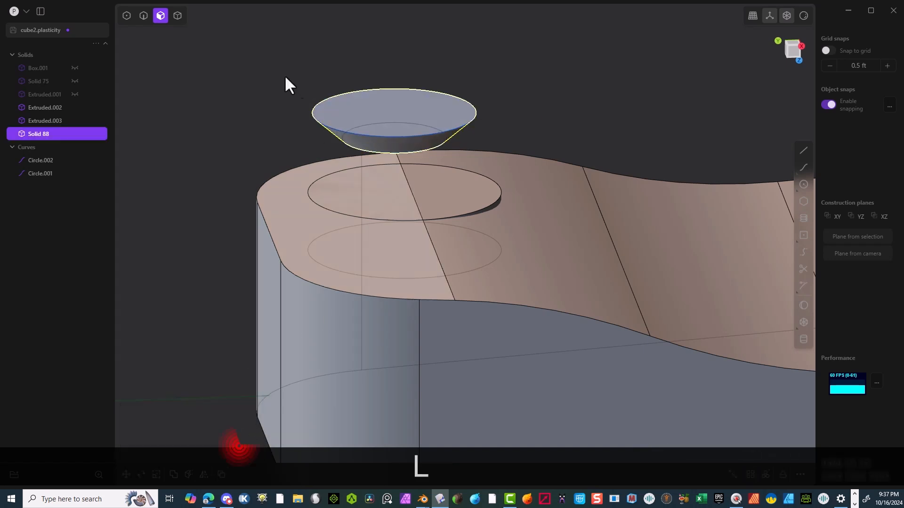
{"action": "middle_click_drag", "start_coordinate": [284, 64], "coordinate": [285, 58]}
{"action": "scroll", "coordinate": [357, 69], "scroll_direction": "up", "scroll_amount": 2}
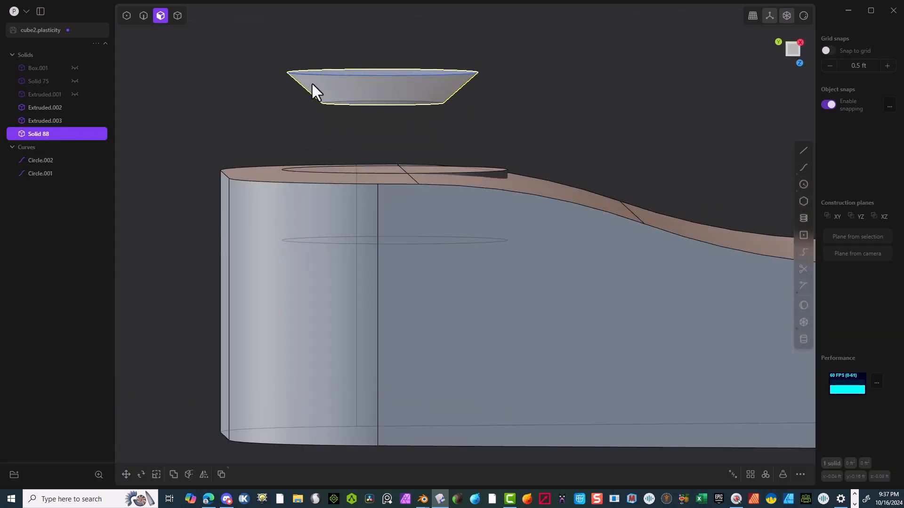
Delete both circle curves and keep the lofted tapered disc
{"action": "left_click", "coordinate": [143, 15]}
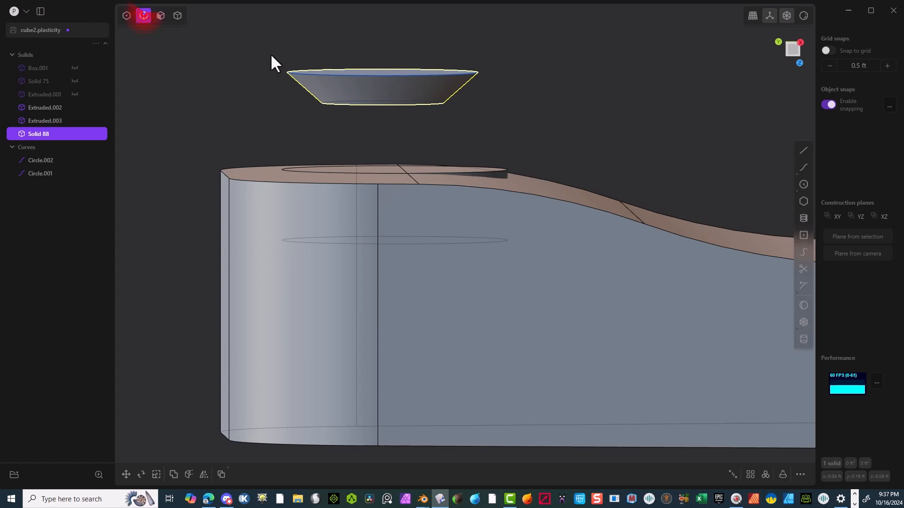
{"action": "left_click", "coordinate": [293, 72]}
{"action": "key", "text": "Delete"}
{"action": "key", "text": "Delete"}
{"action": "mouse_move", "coordinate": [411, 111]}
{"action": "middle_mouse_down"}
{"action": "mouse_move", "coordinate": [541, 93]}
{"action": "mouse_move", "coordinate": [523, 160]}
{"action": "mouse_move", "coordinate": [405, 77]}
{"action": "mouse_move", "coordinate": [433, 87]}
{"action": "mouse_move", "coordinate": [417, 83]}
{"action": "mouse_move", "coordinate": [414, 94]}
{"action": "middle_mouse_up"}
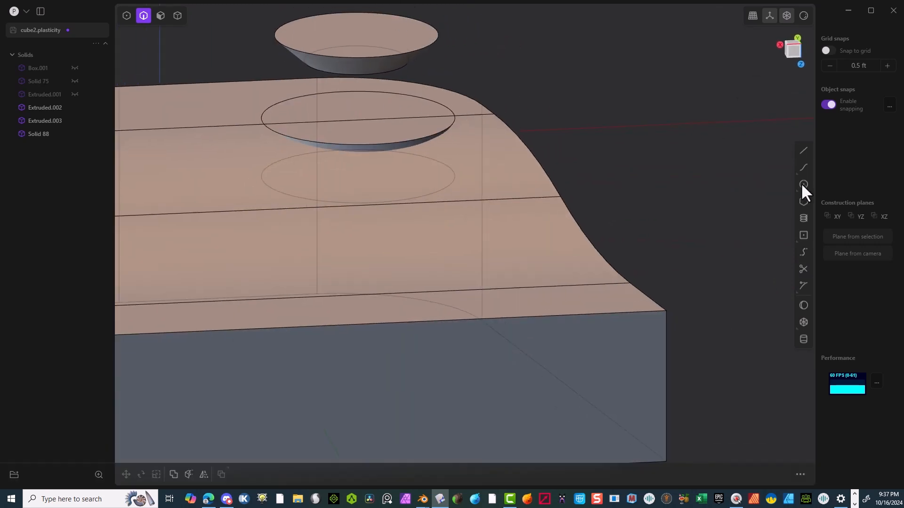
{"action": "left_click", "coordinate": [804, 234]}
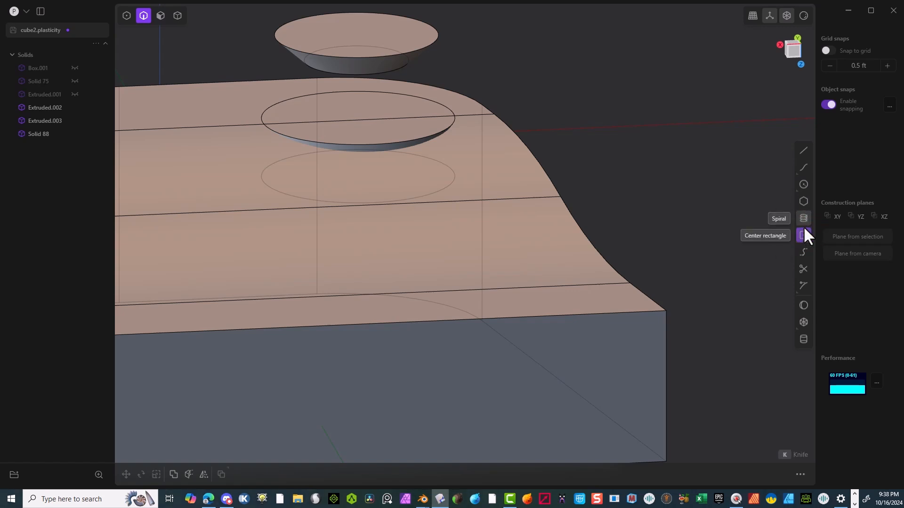
{"action": "middle_click_drag", "start_coordinate": [734, 141], "coordinate": [728, 163]}
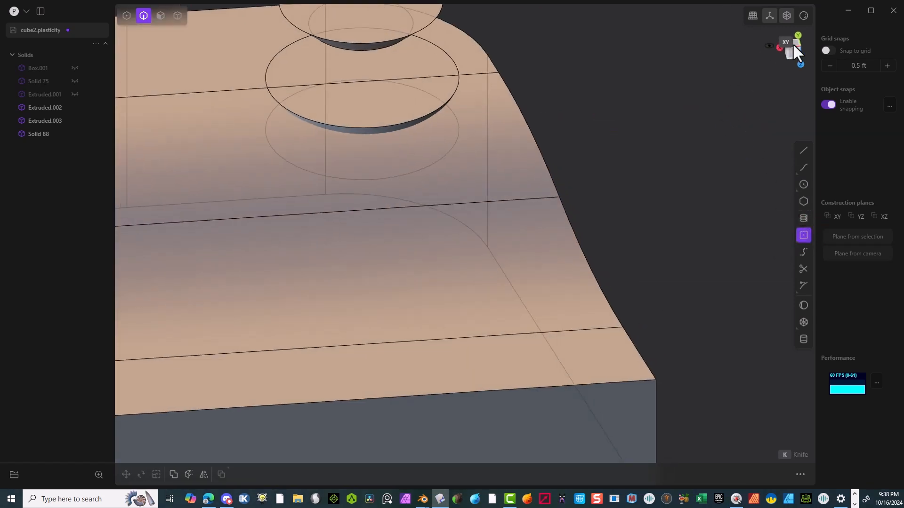
{"action": "left_click", "coordinate": [794, 45]}
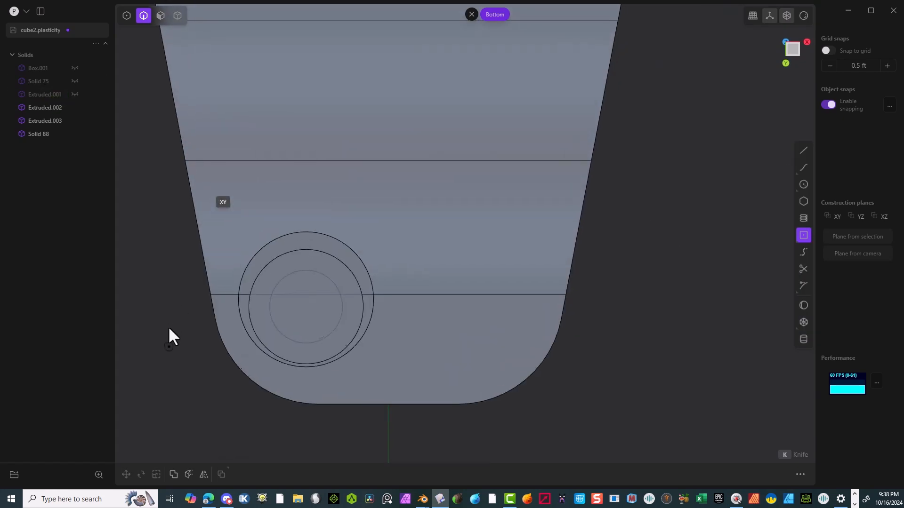
{"action": "scroll", "coordinate": [365, 228], "scroll_direction": "up", "scroll_amount": 5}
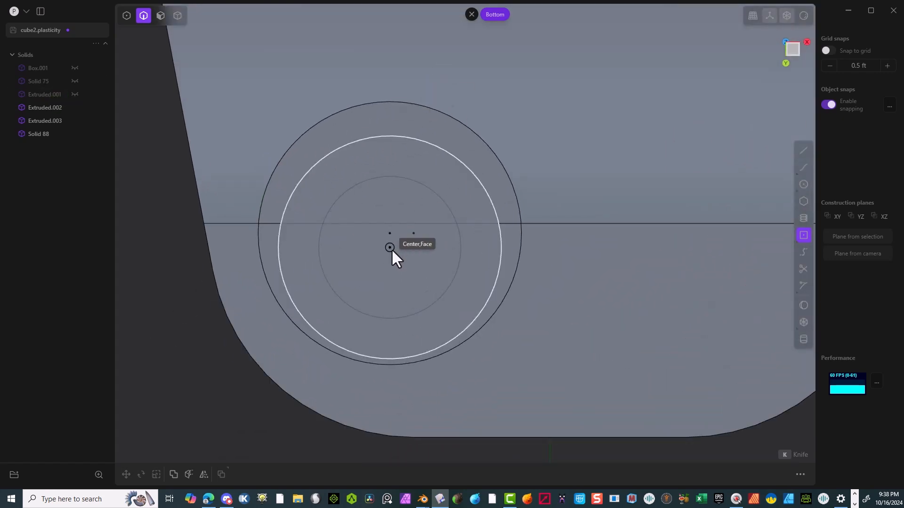
{"action": "key", "text": "ctrl+z"}
{"action": "key", "text": "ctrl+z"}
Freestyle-move the lofted disc from its center onto the center of the larger cylinder so they are concentric
{"action": "left_click", "coordinate": [388, 163]}
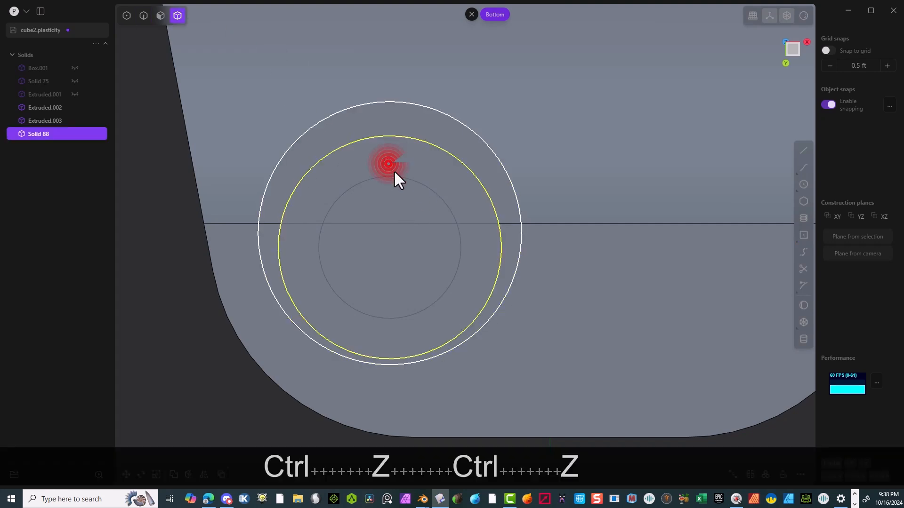
{"action": "key", "text": "g"}
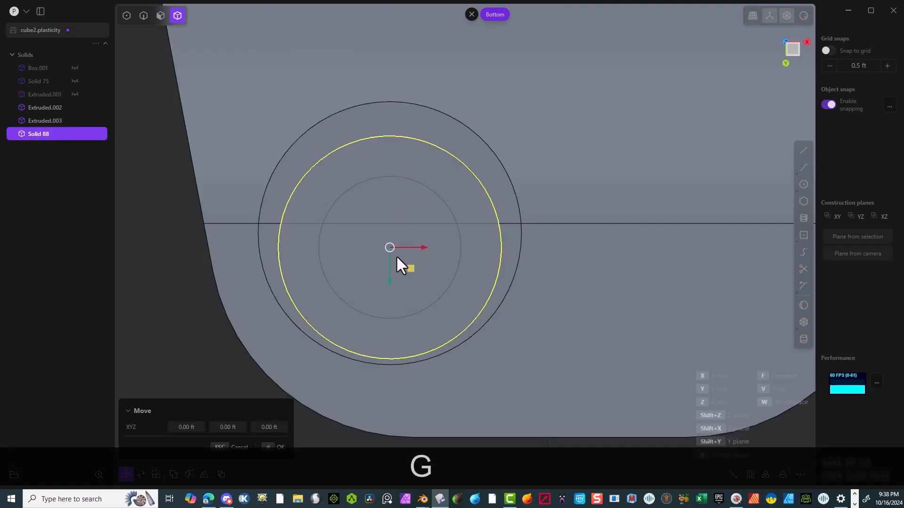
{"action": "key", "text": "f"}
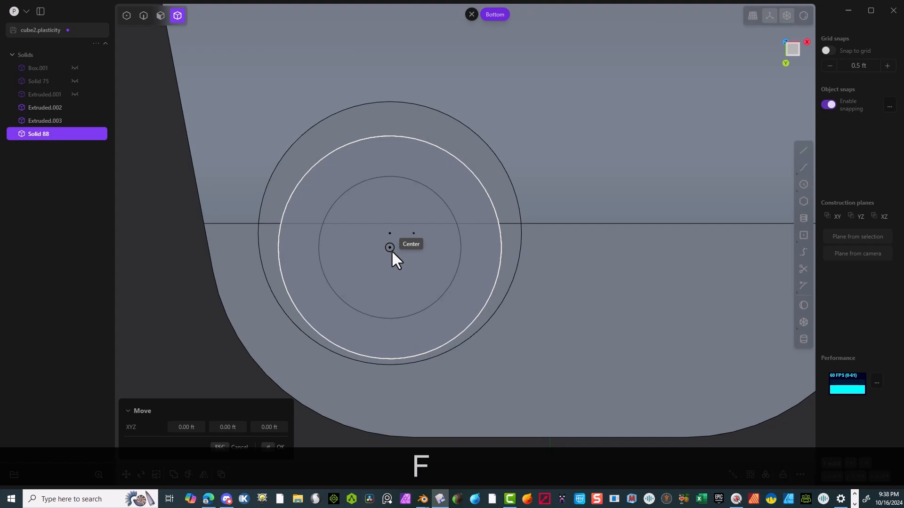
{"action": "left_click", "coordinate": [389, 231]}
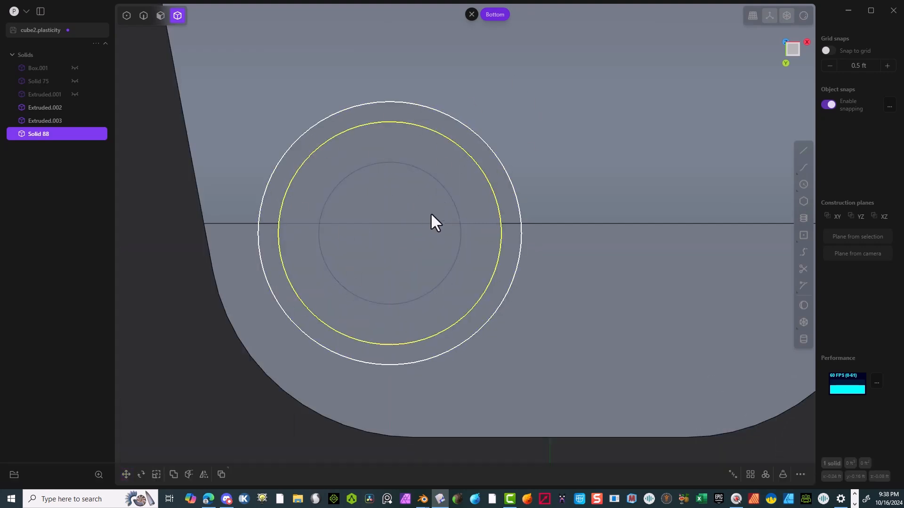
Draw a narrow center rectangle straddling the disc's wide rim, centered on a quarter point of its outer edge
{"action": "left_click", "coordinate": [802, 239]}
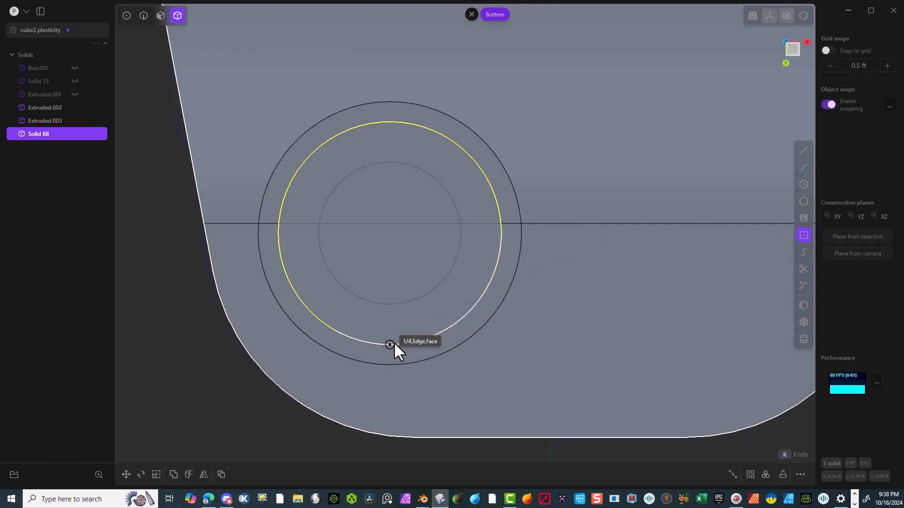
{"action": "left_click", "coordinate": [388, 121]}
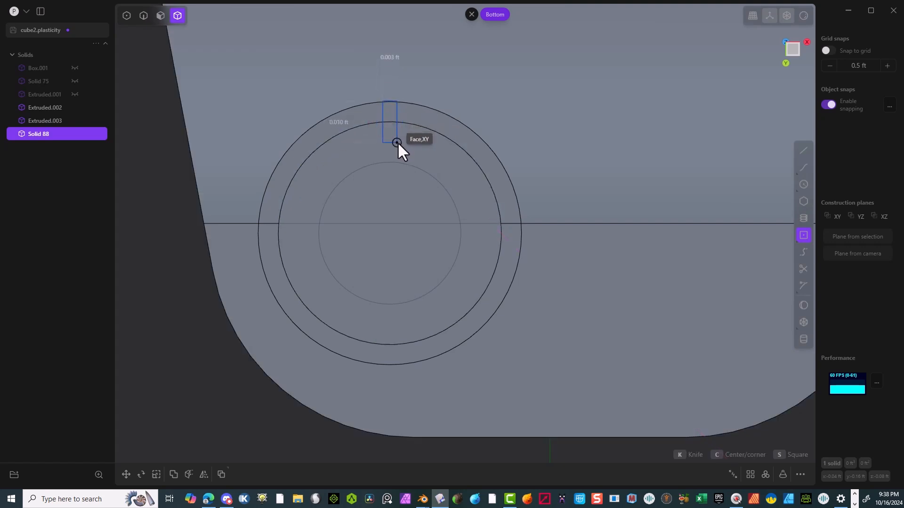
{"action": "left_click", "coordinate": [396, 132]}
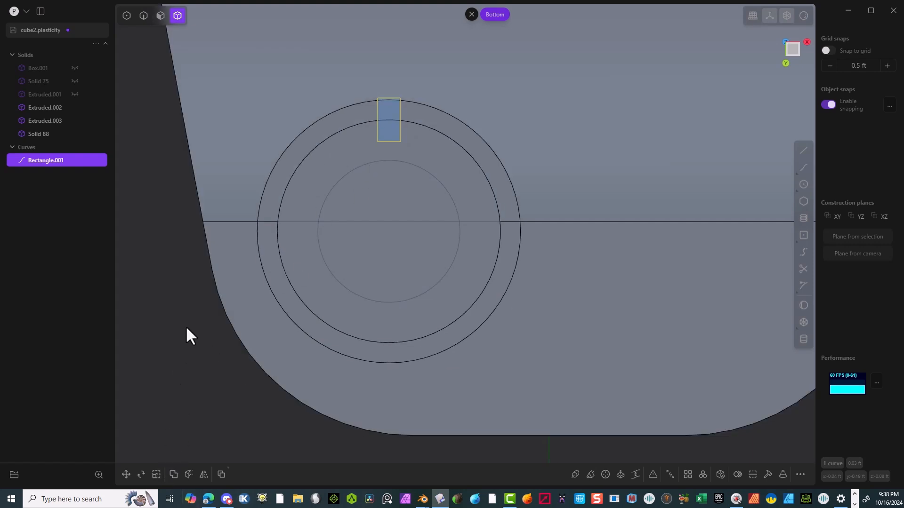
{"action": "left_click", "coordinate": [194, 277]}
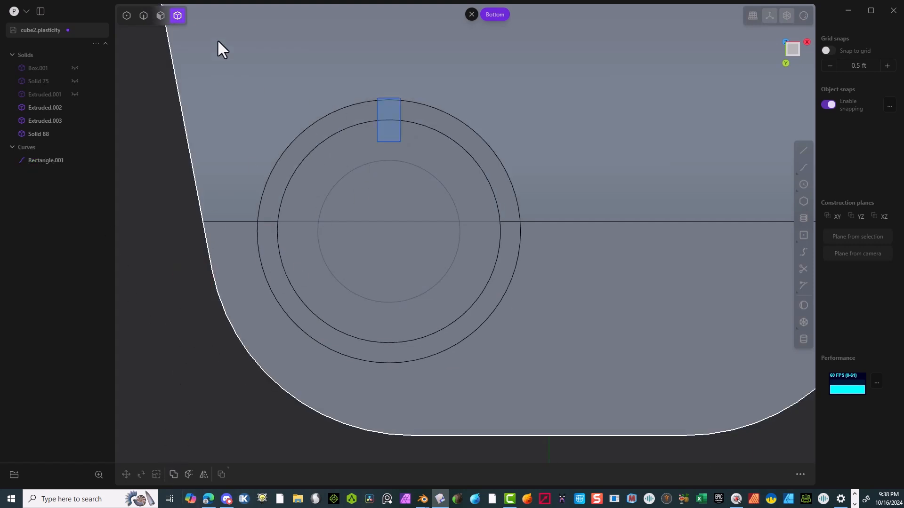
Scale the rectangle's two outer vertices to about 0.685 so the profile tapers away from the disc
{"action": "left_click", "coordinate": [126, 15]}
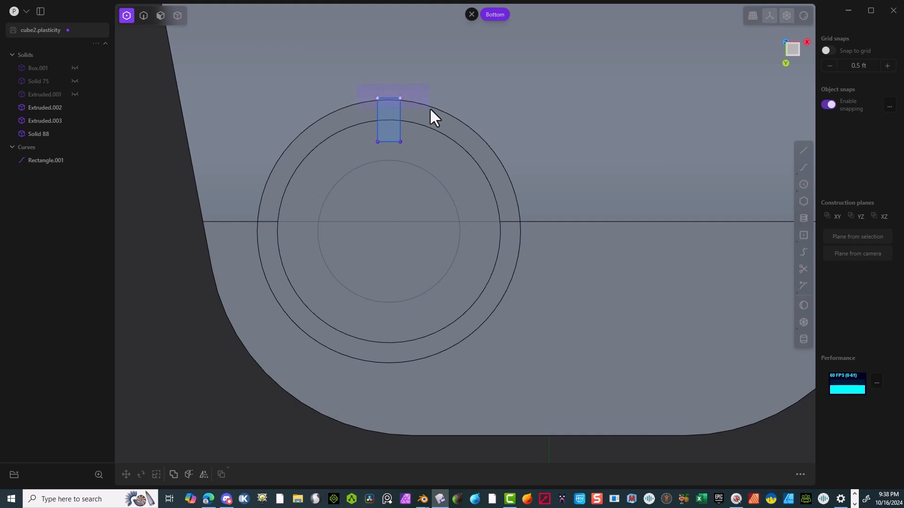
{"action": "left_click_drag", "start_coordinate": [430, 109], "coordinate": [430, 109]}
{"action": "key", "text": "s"}
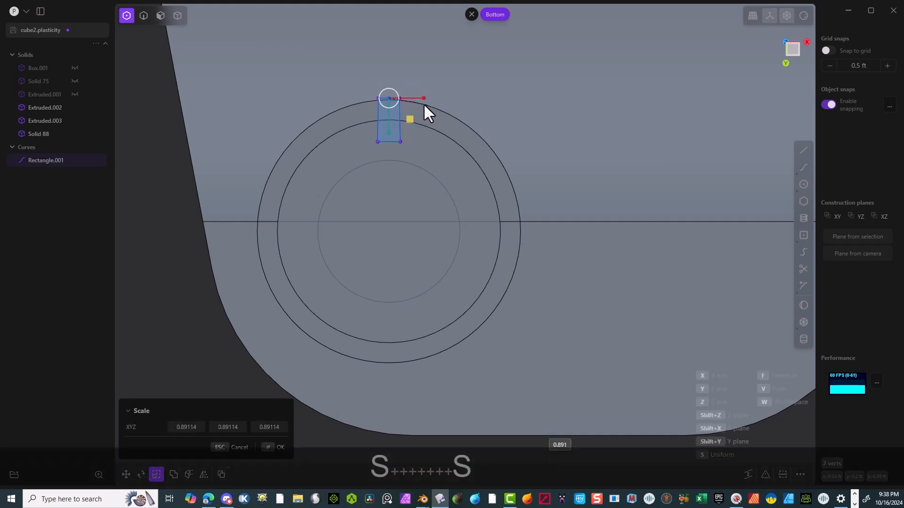
{"action": "left_click", "coordinate": [418, 95]}
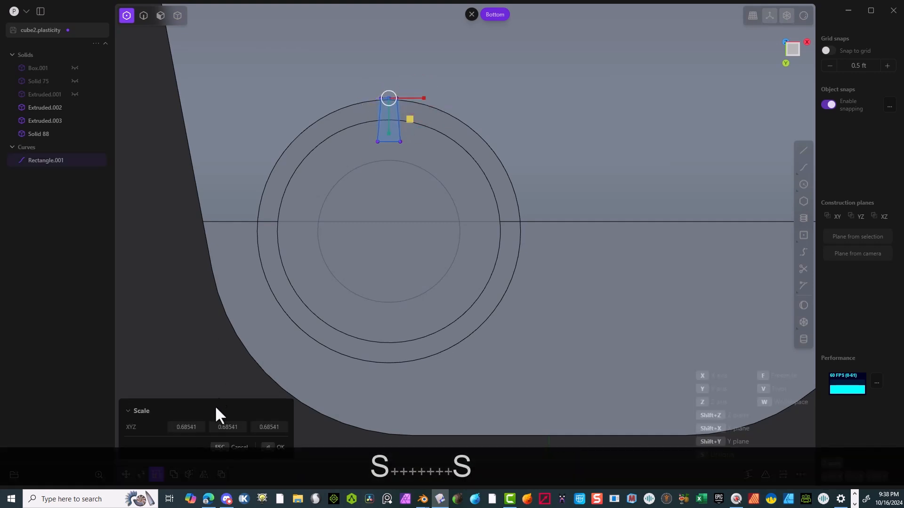
{"action": "left_click", "coordinate": [269, 446]}
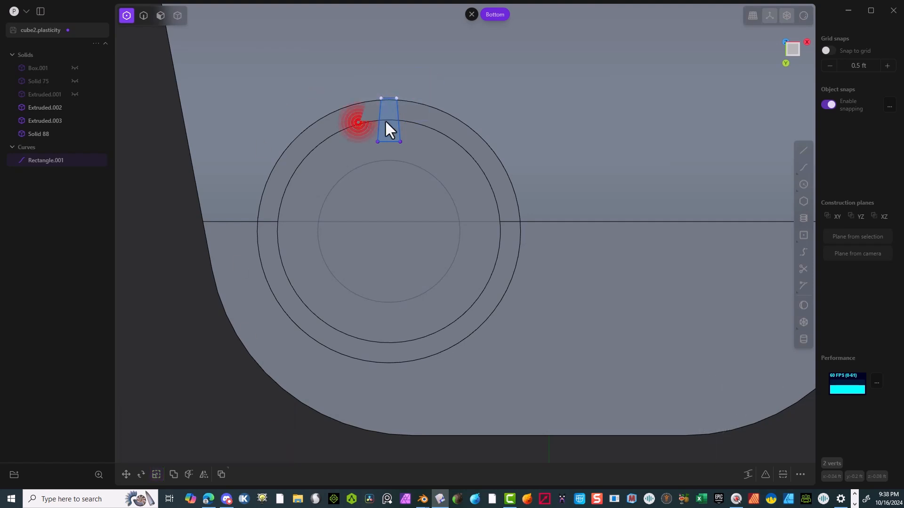
Fillet the two outer corners of the tapered rectangle by about 0.001 ft
{"action": "key", "text": "b"}
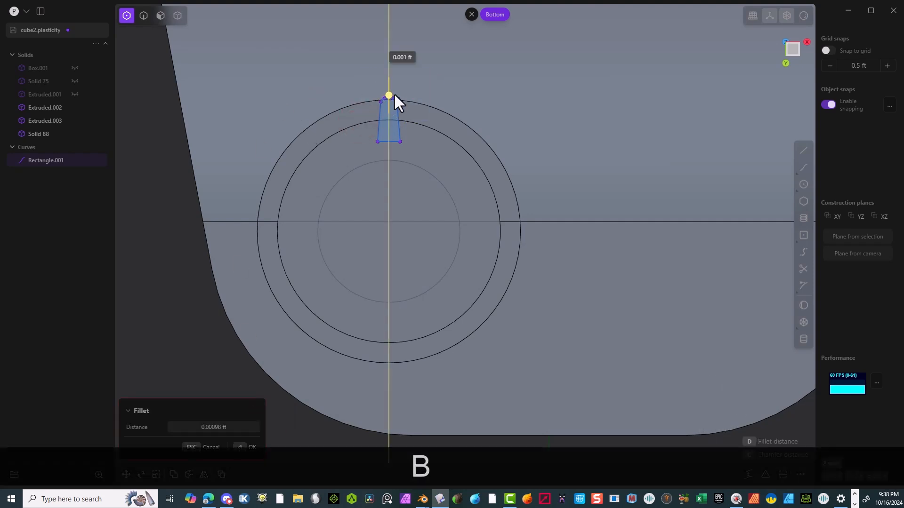
{"action": "left_click", "coordinate": [393, 95]}
{"action": "left_click", "coordinate": [244, 447]}
Fillet the wide circular rim edge of the lofted disc with a distance of about 0.0013 ft
{"action": "middle_click_drag", "start_coordinate": [356, 92], "coordinate": [460, 312]}
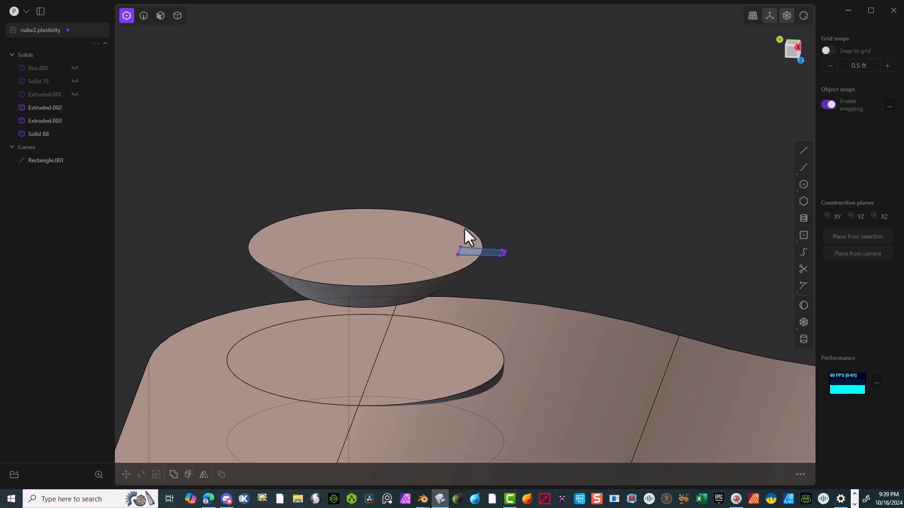
{"action": "middle_click_drag", "start_coordinate": [474, 285], "coordinate": [487, 255]}
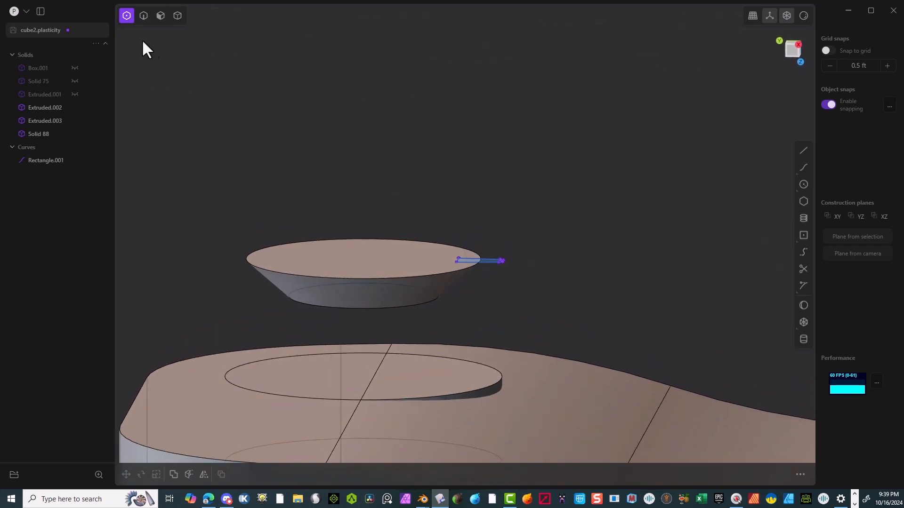
{"action": "left_click", "coordinate": [143, 15]}
{"action": "left_click", "coordinate": [305, 270]}
{"action": "key", "text": "f"}
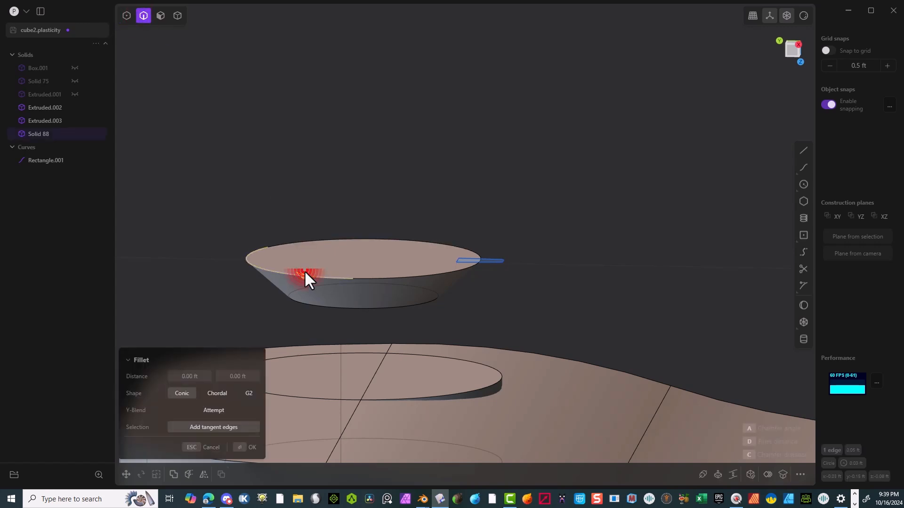
{"action": "left_click", "coordinate": [301, 272]}
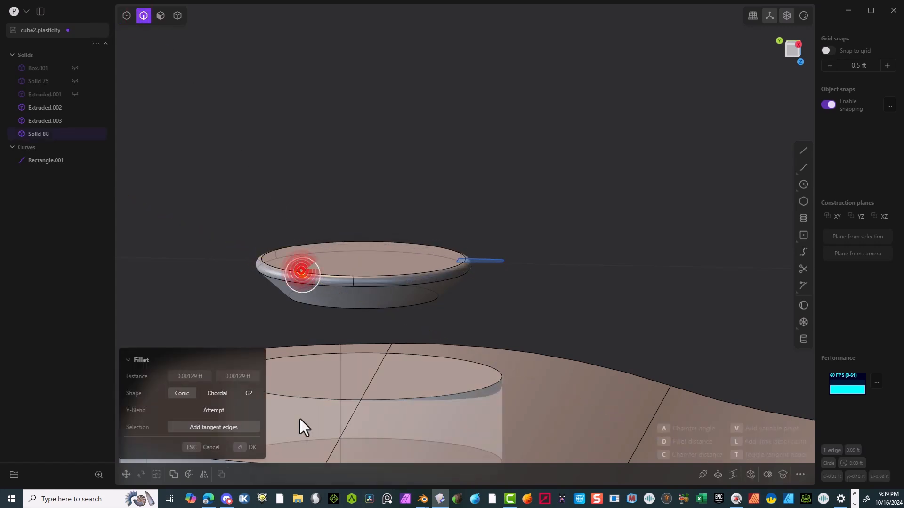
{"action": "left_click", "coordinate": [258, 452]}
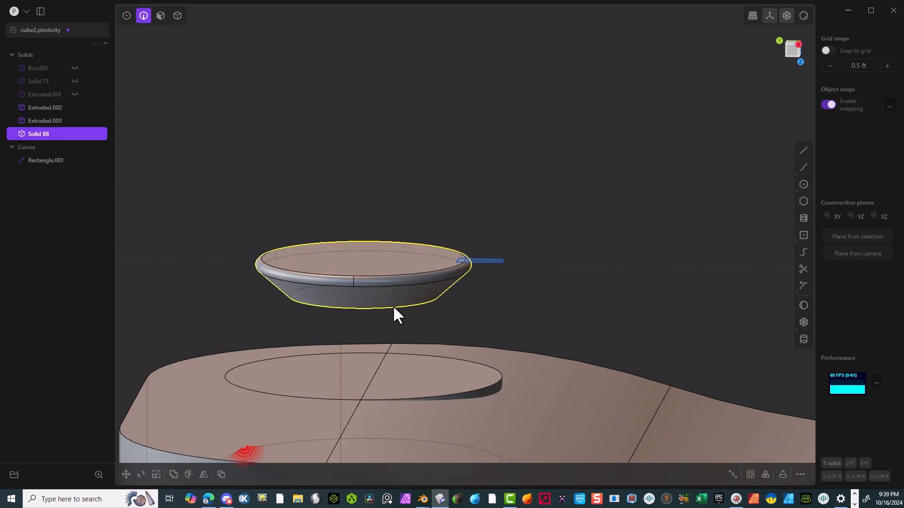
Move the tapered rectangle about 0.0018 ft along Y toward the disc's center
{"action": "left_click", "coordinate": [495, 260]}
{"action": "key", "text": "g"}
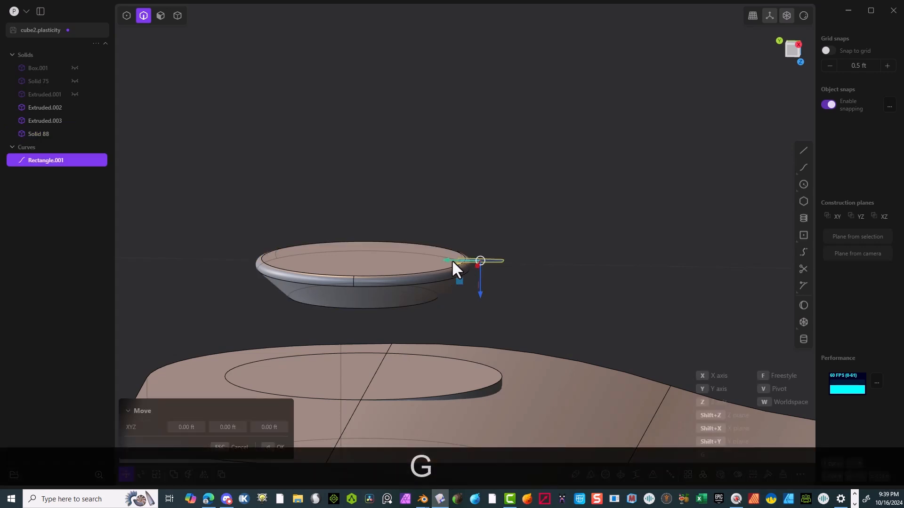
{"action": "left_click", "coordinate": [439, 262]}
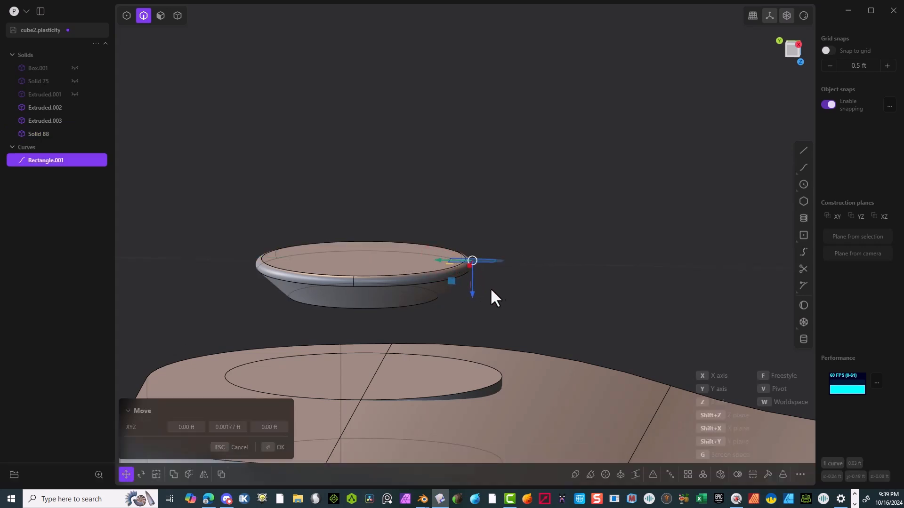
{"action": "left_click", "coordinate": [273, 450]}
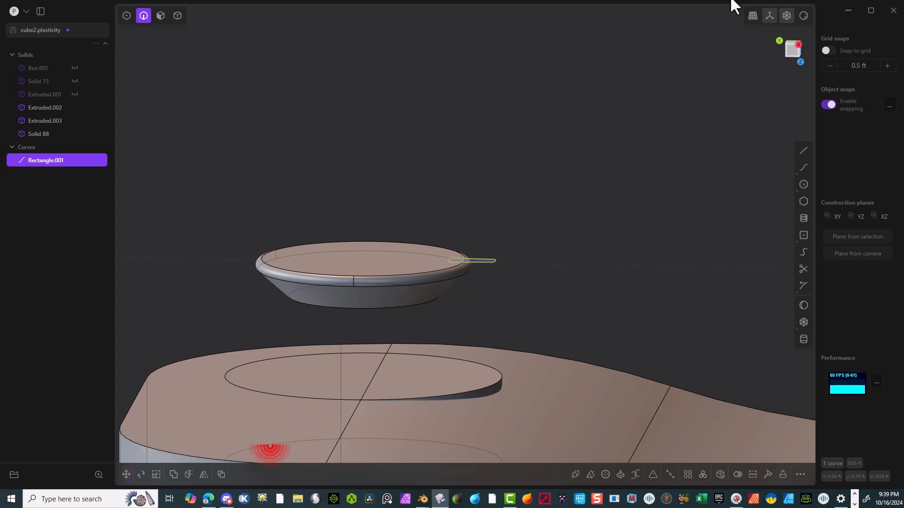
Duplicate the tapered rectangle in the right view and offset the copy about 0.0034 ft in Y and 0.0068 ft in Z
{"action": "left_click", "coordinate": [792, 50]}
{"action": "scroll", "coordinate": [483, 240], "scroll_direction": "up", "scroll_amount": 4}
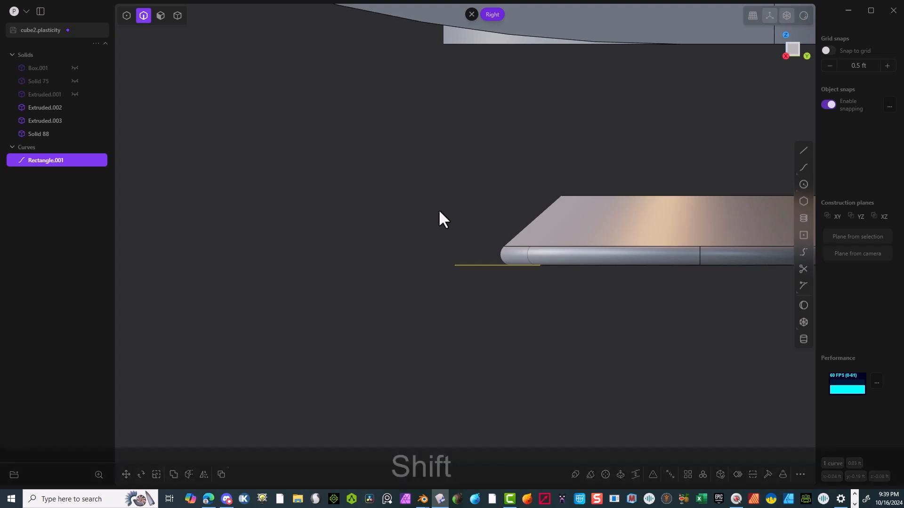
{"action": "key", "text": "shift+d"}
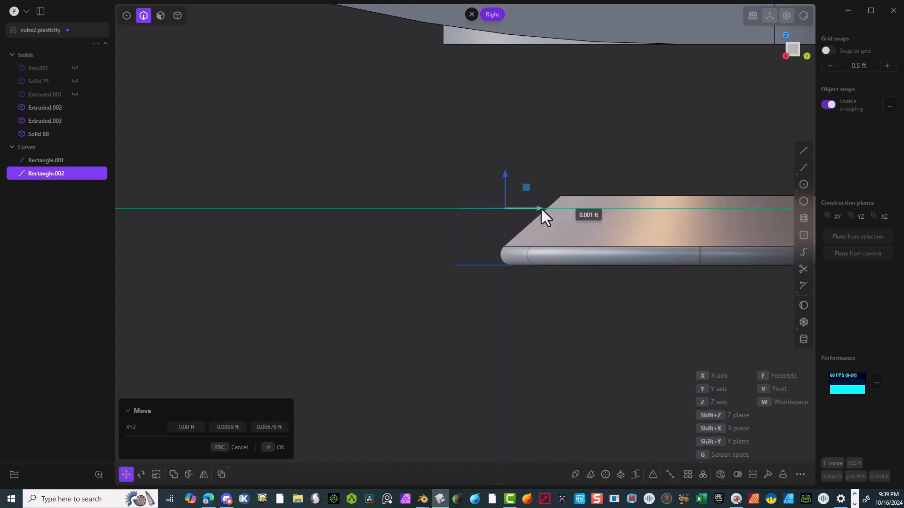
{"action": "left_click", "coordinate": [560, 210]}
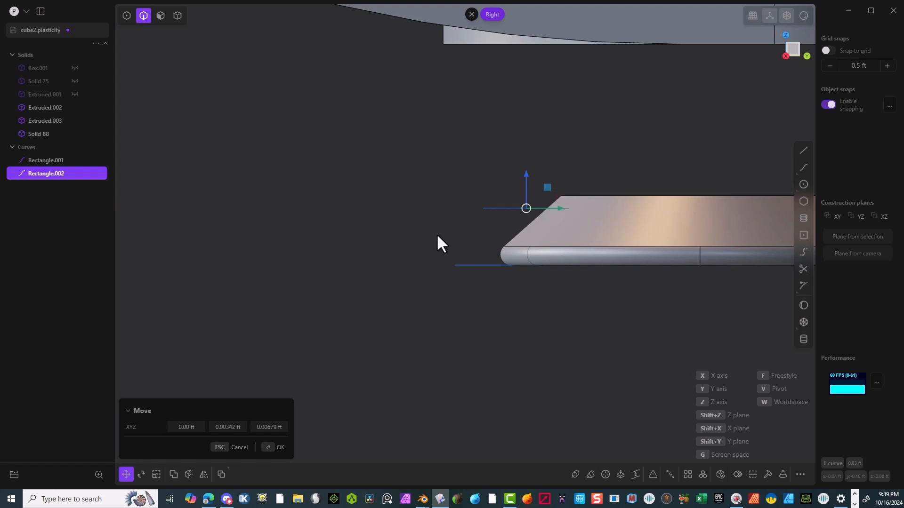
{"action": "left_click", "coordinate": [272, 447]}
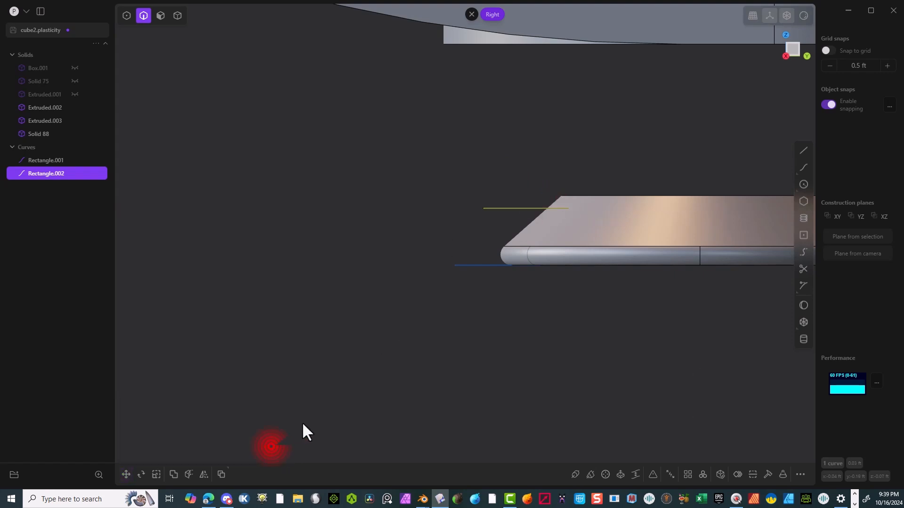
Move the original tapered rectangle about 0.002 ft along Z toward its duplicate
{"action": "left_click", "coordinate": [453, 266]}
{"action": "key", "text": "g"}
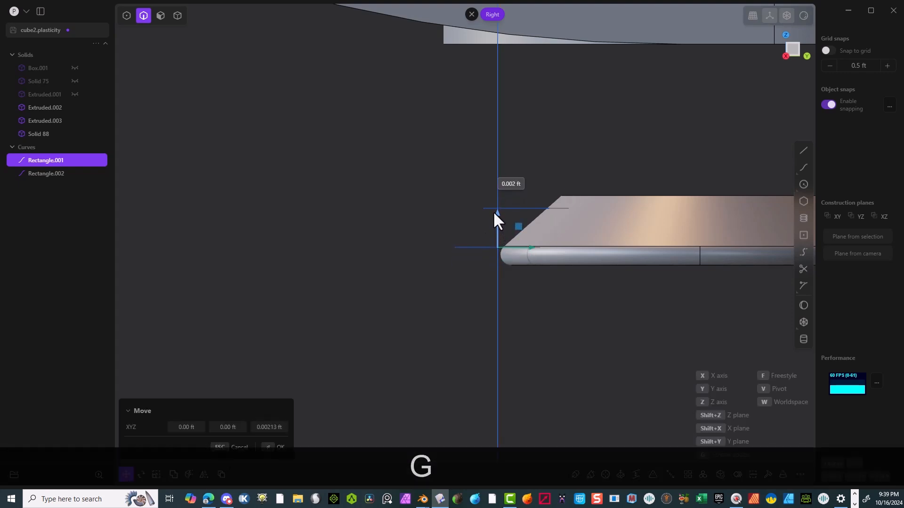
{"action": "left_click", "coordinate": [277, 447]}
Loft between the two tapered rectangle regions to form a slanted notch block crossing the disc's side
{"action": "middle_click_drag", "start_coordinate": [374, 289], "coordinate": [420, 234]}
{"action": "left_click", "coordinate": [160, 15]}
{"action": "left_click", "coordinate": [436, 343]}
{"action": "key", "text": "e"}
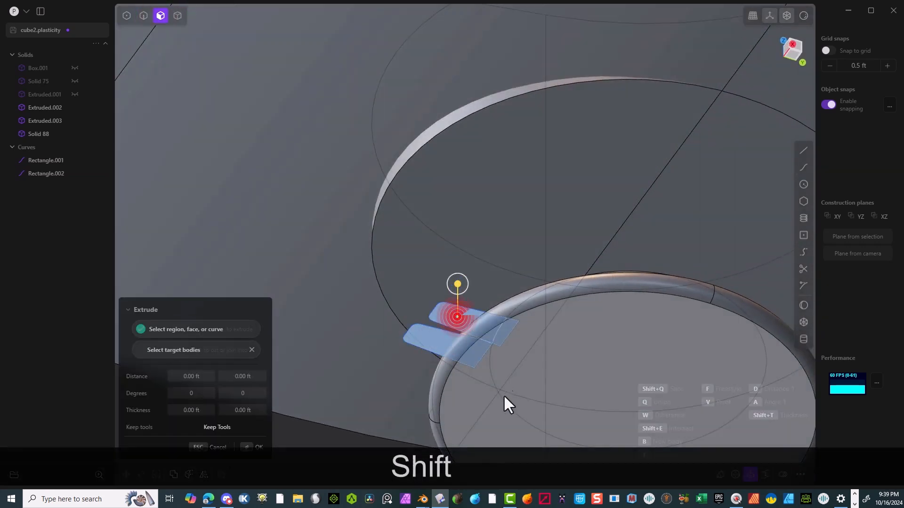
{"action": "key", "text": "l"}
{"action": "middle_click_drag", "start_coordinate": [465, 406], "coordinate": [480, 427]}
{"action": "left_click", "coordinate": [241, 447]}
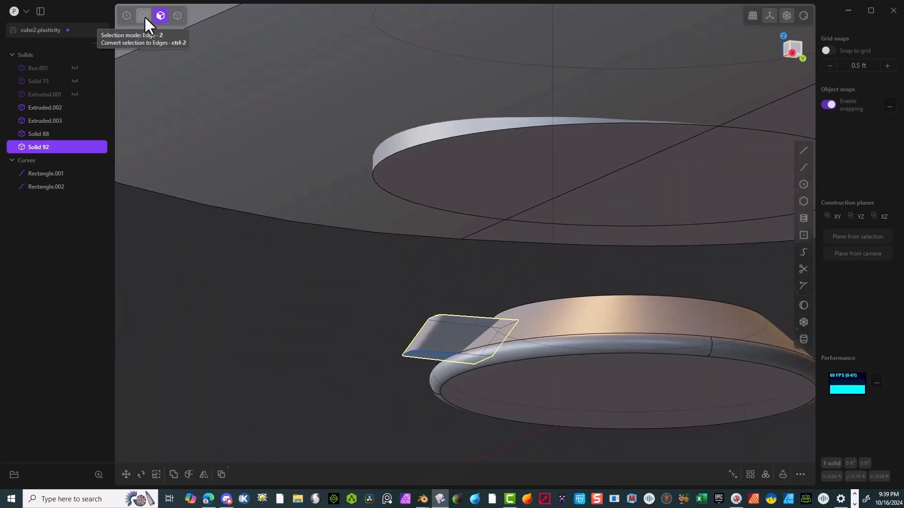
Delete both tapered rectangle curves and keep the lofted notch block
{"action": "left_click", "coordinate": [144, 15]}
{"action": "left_click", "coordinate": [30, 186]}
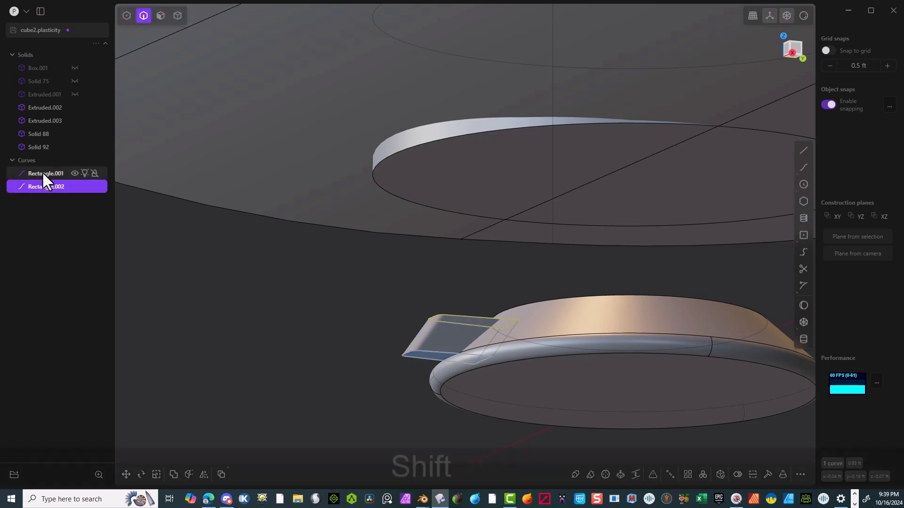
{"action": "left_click", "coordinate": [43, 174], "text": "shift"}
{"action": "key", "text": "Delete"}
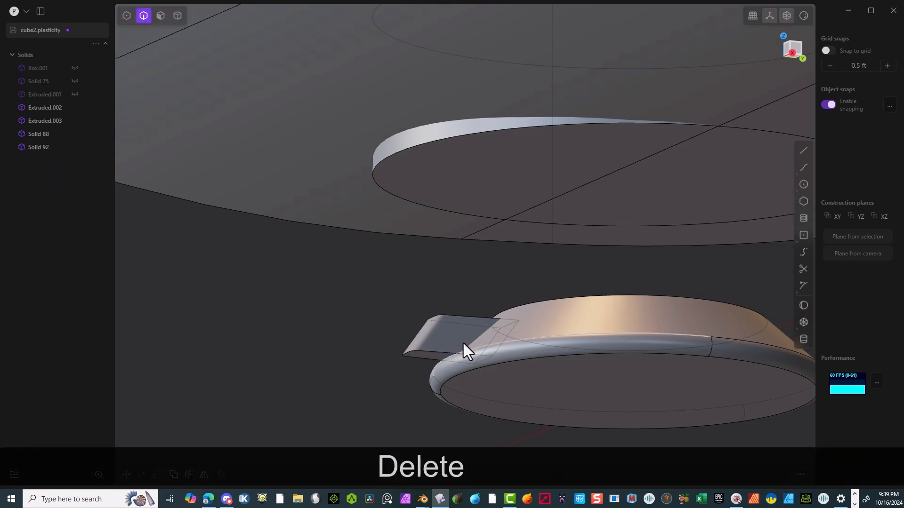
{"action": "left_click", "coordinate": [433, 351], "text": "alt"}
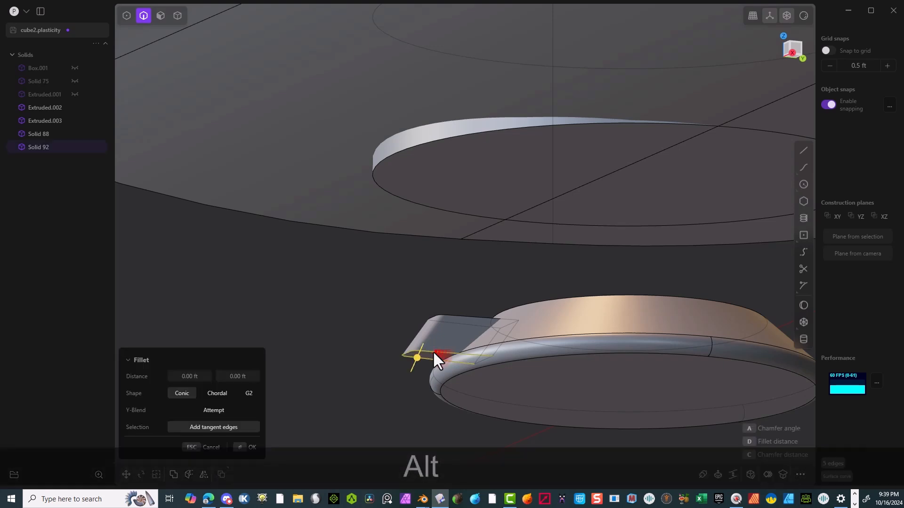
{"action": "left_click", "coordinate": [436, 321], "text": "alt+shift"}
{"action": "left_click_drag", "start_coordinate": [433, 322], "coordinate": [436, 326]}
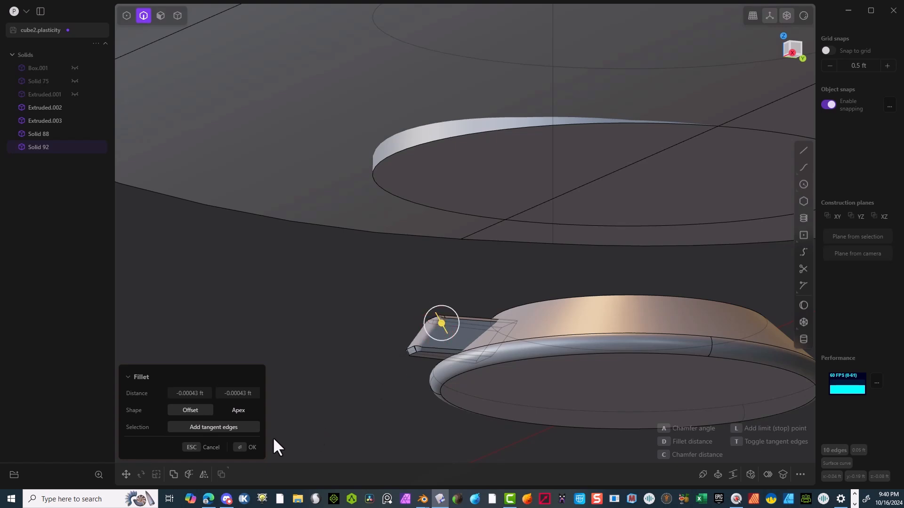
{"action": "left_click", "coordinate": [206, 447]}
Fillet the two sharp slanted corner edges at the notch block's inner end by about 0.0005 ft
{"action": "mouse_move", "coordinate": [485, 259]}
{"action": "middle_mouse_down"}
{"action": "mouse_move", "coordinate": [528, 338]}
{"action": "mouse_move", "coordinate": [468, 273]}
{"action": "mouse_move", "coordinate": [533, 331]}
{"action": "mouse_move", "coordinate": [523, 268]}
{"action": "mouse_move", "coordinate": [557, 273]}
{"action": "mouse_move", "coordinate": [539, 349]}
{"action": "middle_mouse_up"}
{"action": "left_click_drag", "start_coordinate": [454, 357], "coordinate": [449, 361]}
{"action": "key", "text": "b"}
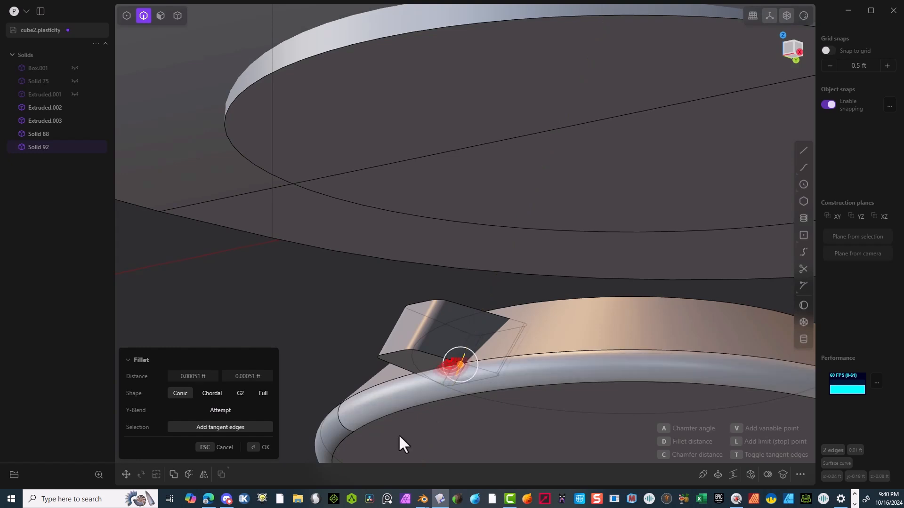
{"action": "left_click", "coordinate": [257, 448]}
Fillet the edge loops around both end faces of the notch block with a distance of 0.0003 ft
{"action": "middle_click_drag", "start_coordinate": [456, 343], "coordinate": [457, 313]}
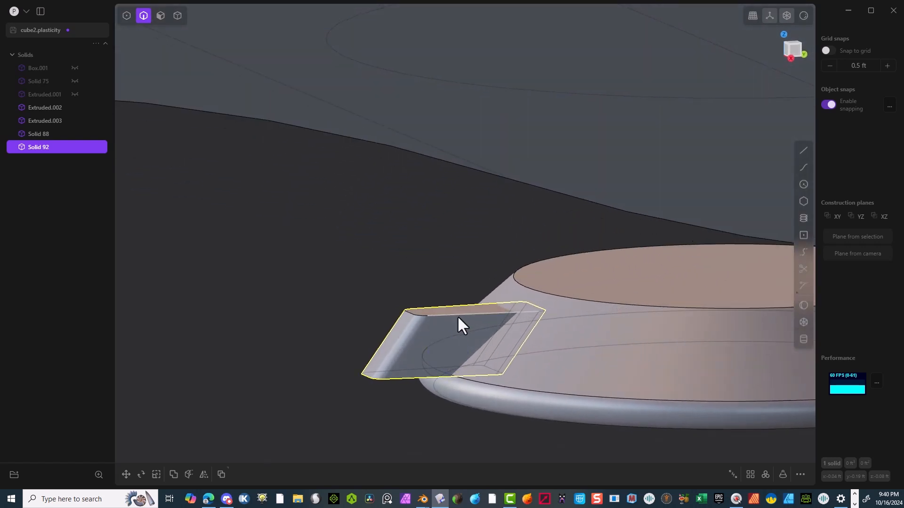
{"action": "left_click", "coordinate": [457, 312]}
{"action": "key", "text": "f"}
{"action": "key", "text": "alt"}
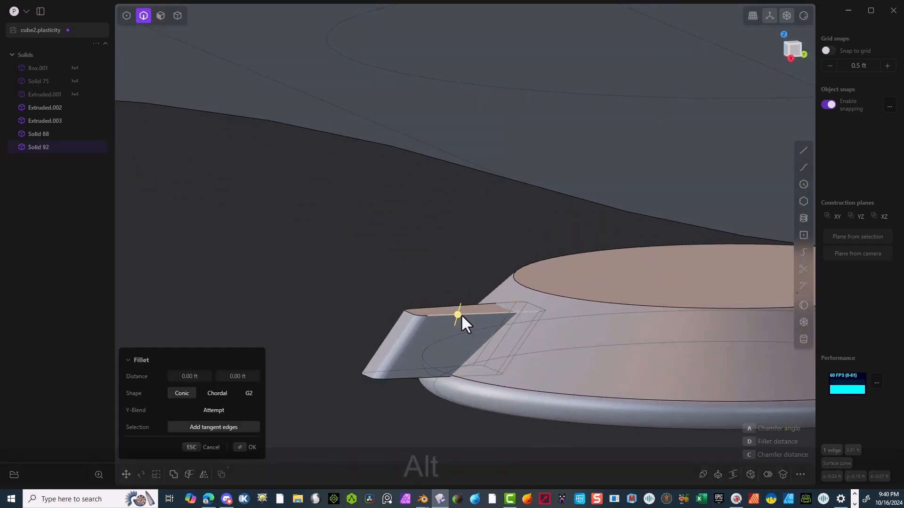
{"action": "left_click", "coordinate": [412, 377], "text": "shift"}
{"action": "mouse_move", "coordinate": [383, 381]}
{"action": "left_mouse_down"}
{"action": "mouse_move", "coordinate": [372, 393]}
{"action": "mouse_move", "coordinate": [377, 386]}
{"action": "left_mouse_up"}
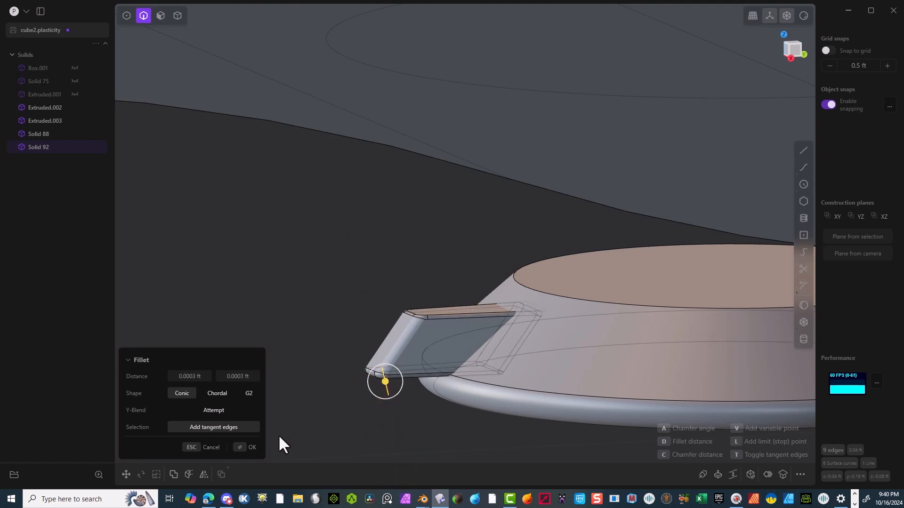
{"action": "left_click", "coordinate": [252, 449]}
Radially array the filleted notch block through 360 degrees around the disc's centre point
{"action": "middle_click_drag", "start_coordinate": [354, 405], "coordinate": [697, 185]}
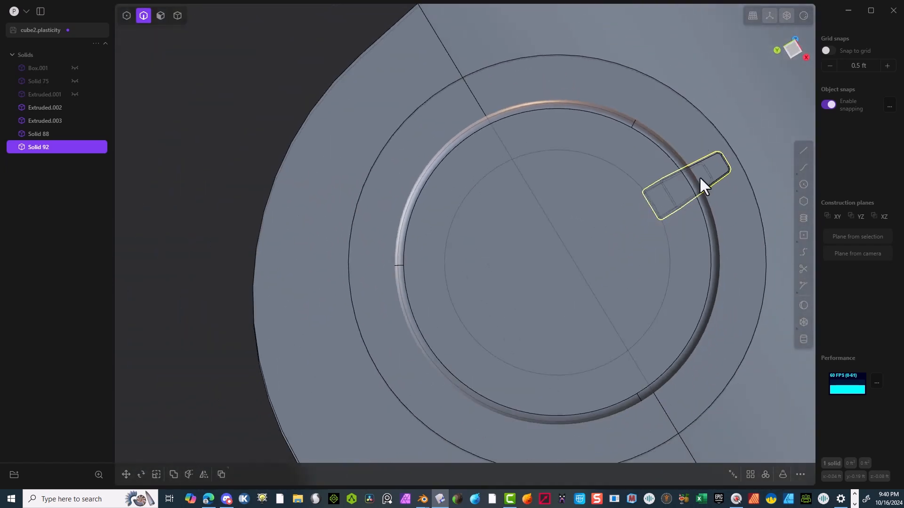
{"action": "middle_click_drag", "start_coordinate": [609, 213], "coordinate": [603, 182]}
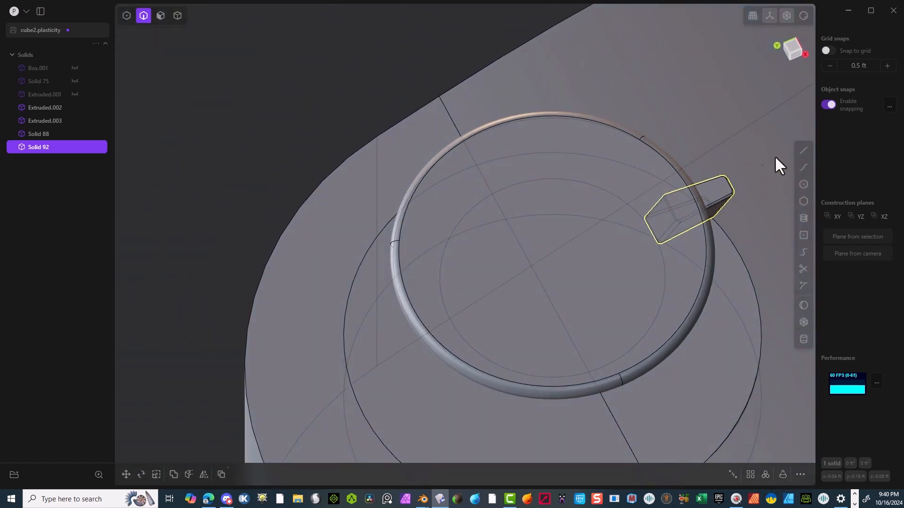
{"action": "left_click", "coordinate": [764, 475]}
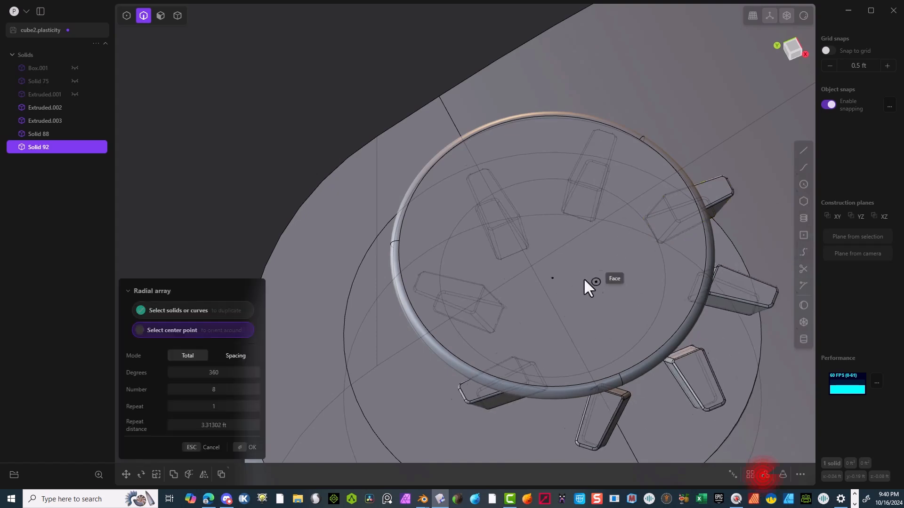
{"action": "left_click", "coordinate": [552, 251]}
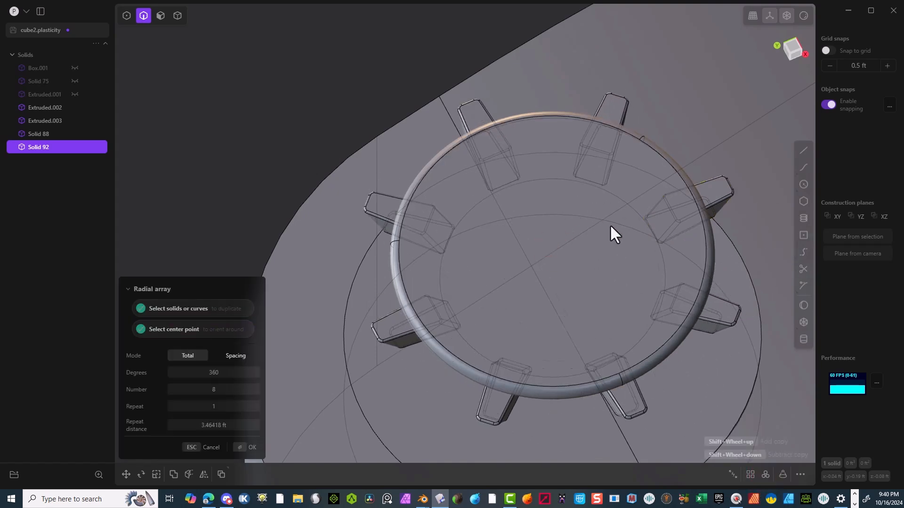
{"action": "scroll", "coordinate": [598, 185], "scroll_direction": "down", "scroll_amount": 3}
{"action": "middle_click_drag", "start_coordinate": [598, 186], "coordinate": [572, 136]}
{"action": "middle_click_drag", "start_coordinate": [571, 117], "coordinate": [554, 199]}
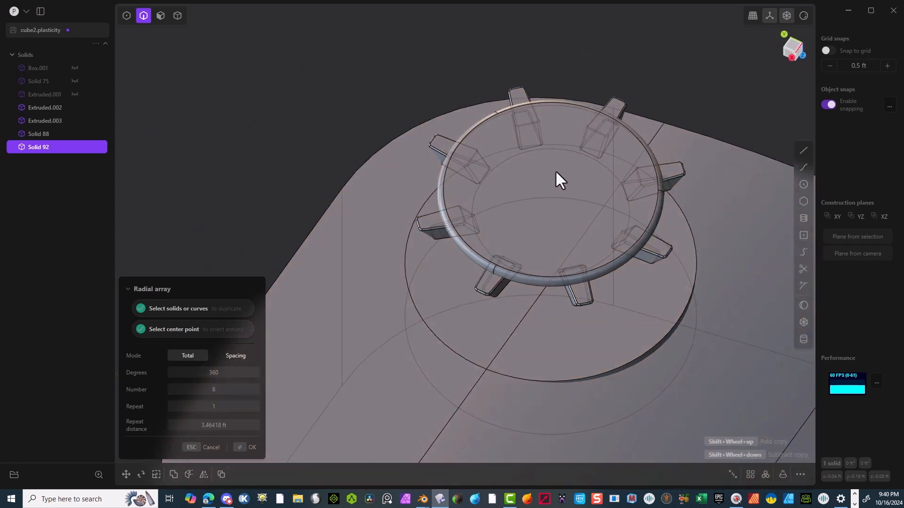
Set the radial array's number to 17 and apply it to the notch blocks
{"action": "left_click", "coordinate": [789, 45]}
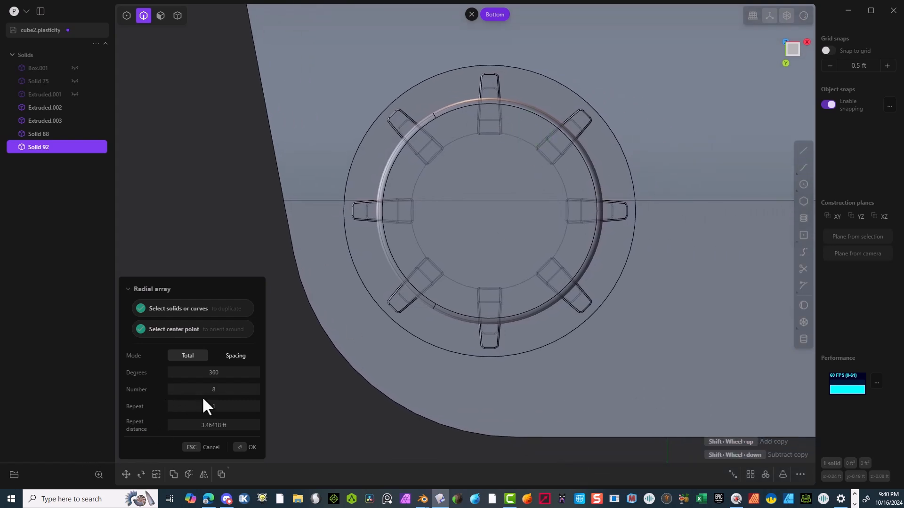
{"action": "double_click", "coordinate": [218, 390]}
{"action": "type", "text": "10"}
{"action": "key", "text": "Return"}
{"action": "scroll", "coordinate": [414, 218], "scroll_direction": "up", "scroll_amount": 7, "text": "shift"}
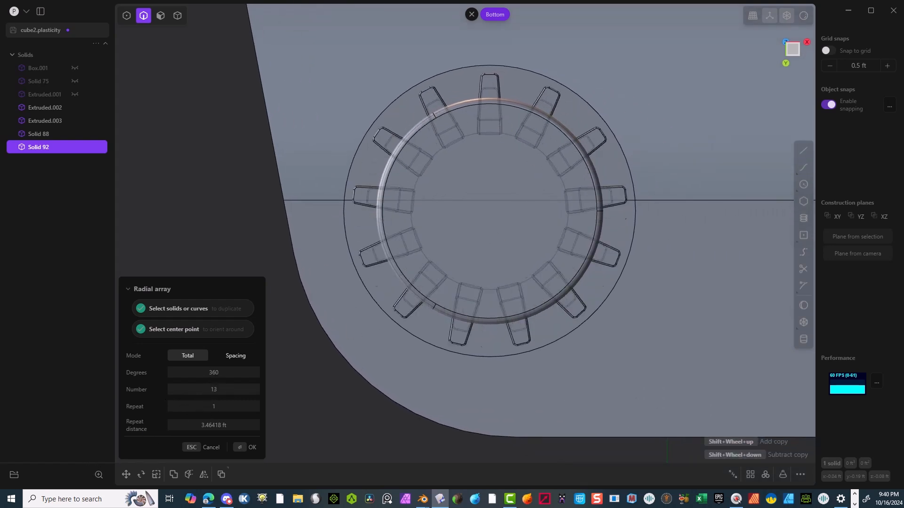
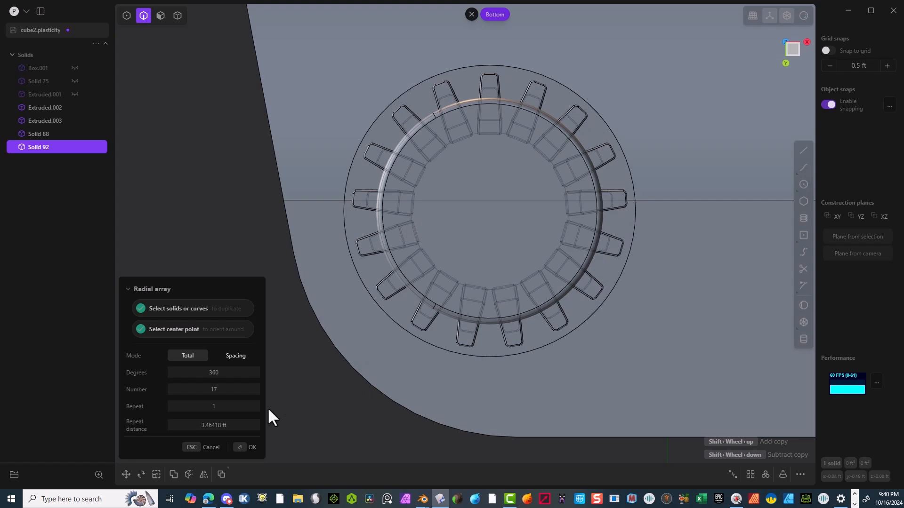
{"action": "left_click", "coordinate": [240, 448]}
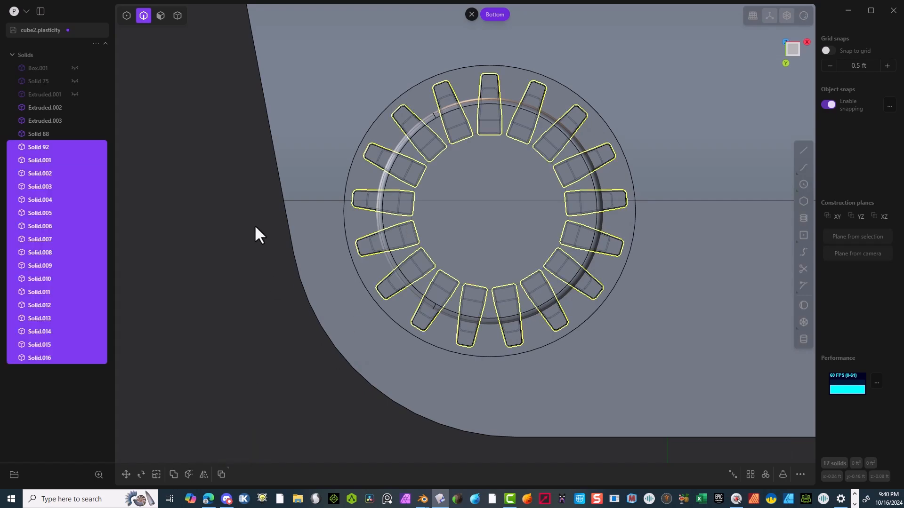
Union the lofted disc and all 17 notch blocks into one solid with a Boolean
{"action": "middle_click_drag", "start_coordinate": [419, 167], "coordinate": [435, 47]}
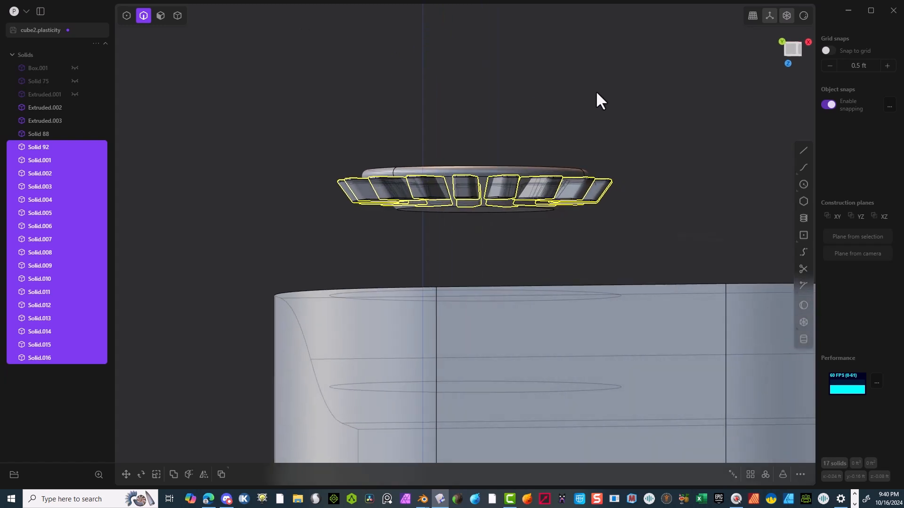
{"action": "left_click", "coordinate": [177, 16]}
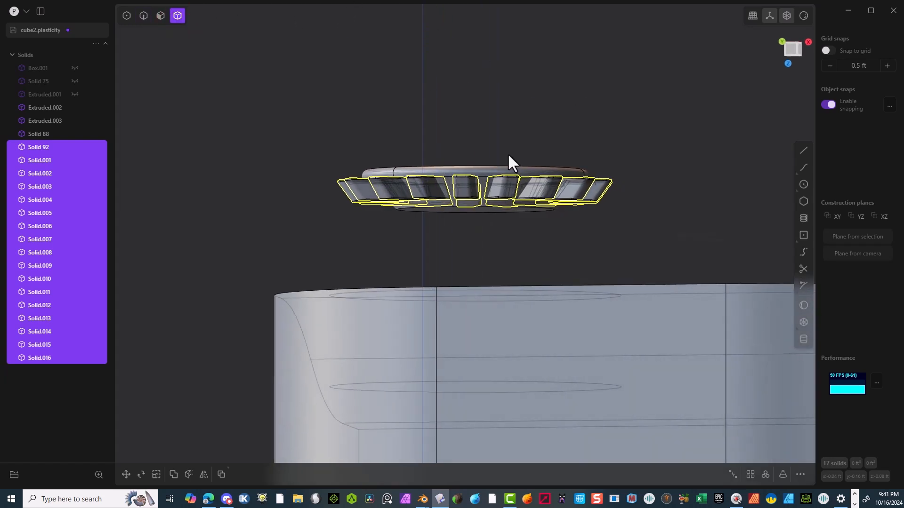
{"action": "left_click_drag", "start_coordinate": [649, 111], "coordinate": [285, 223], "text": "shift"}
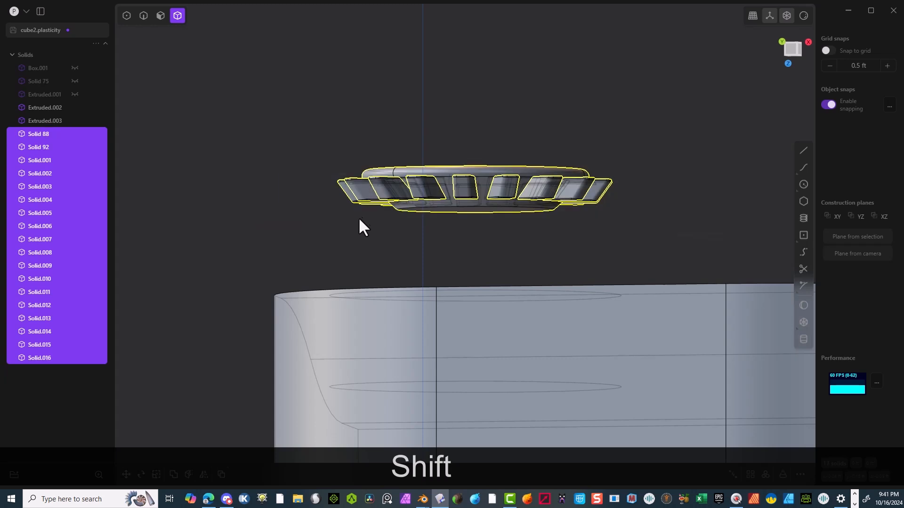
{"action": "key", "text": "q"}
{"action": "key", "text": "q"}
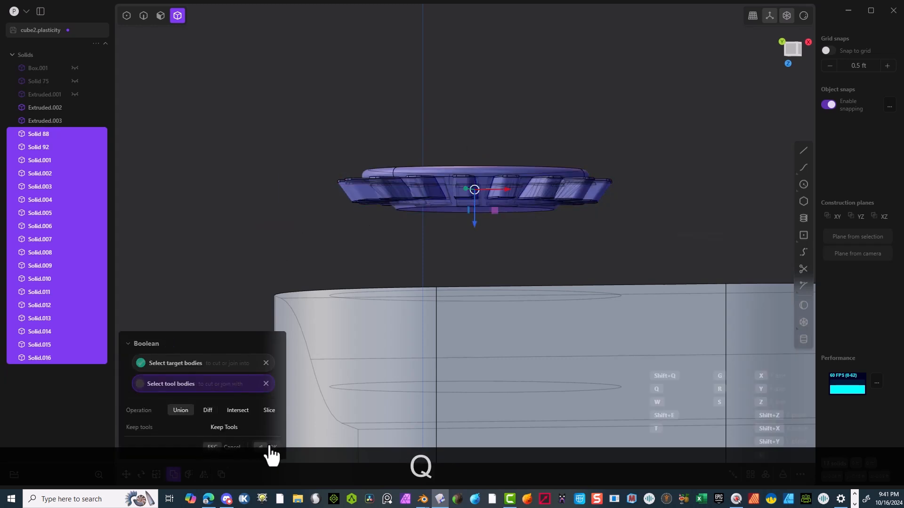
{"action": "left_click", "coordinate": [269, 447]}
{"action": "middle_click_drag", "start_coordinate": [365, 122], "coordinate": [452, 196]}
{"action": "scroll", "coordinate": [390, 266], "scroll_direction": "up", "scroll_amount": 5}
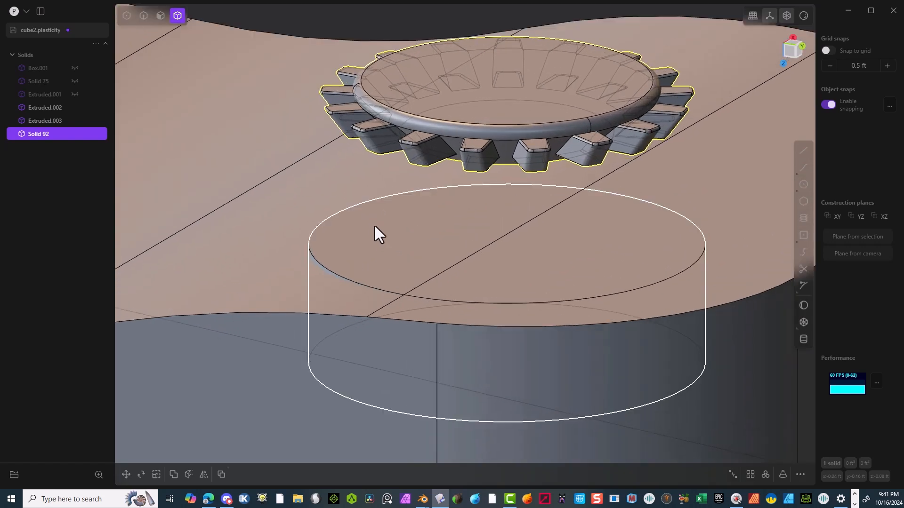
{"action": "left_click", "coordinate": [144, 16]}
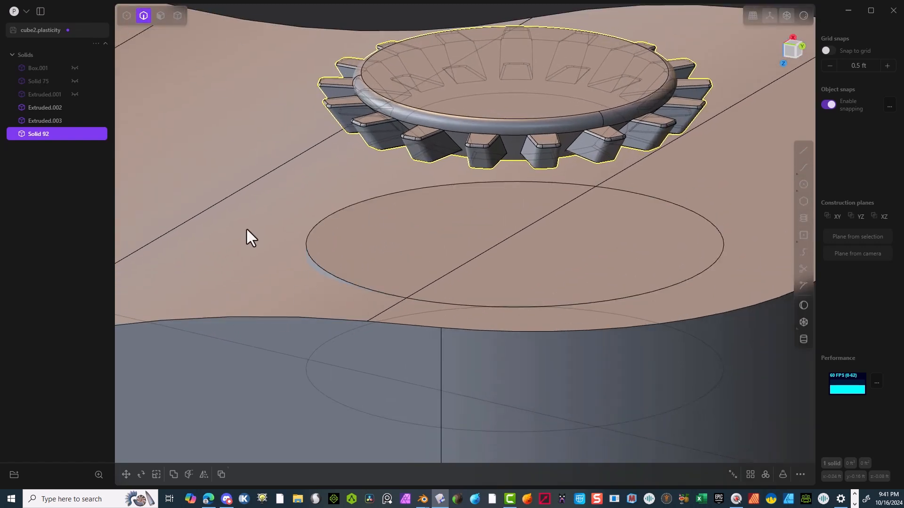
{"action": "left_click", "coordinate": [244, 245]}
{"action": "scroll", "coordinate": [243, 245], "scroll_direction": "down", "scroll_amount": 3}
{"action": "scroll", "coordinate": [353, 114], "scroll_direction": "down", "scroll_amount": 2}
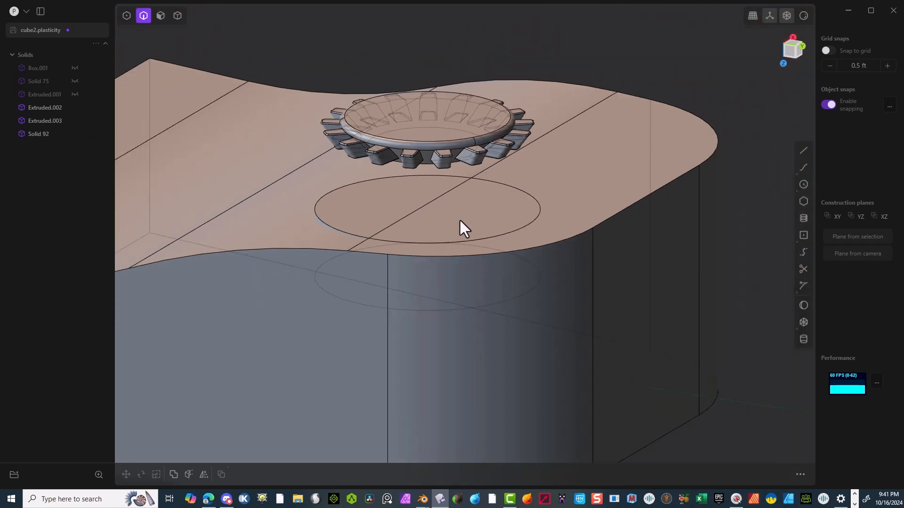
{"action": "left_click", "coordinate": [356, 196]}
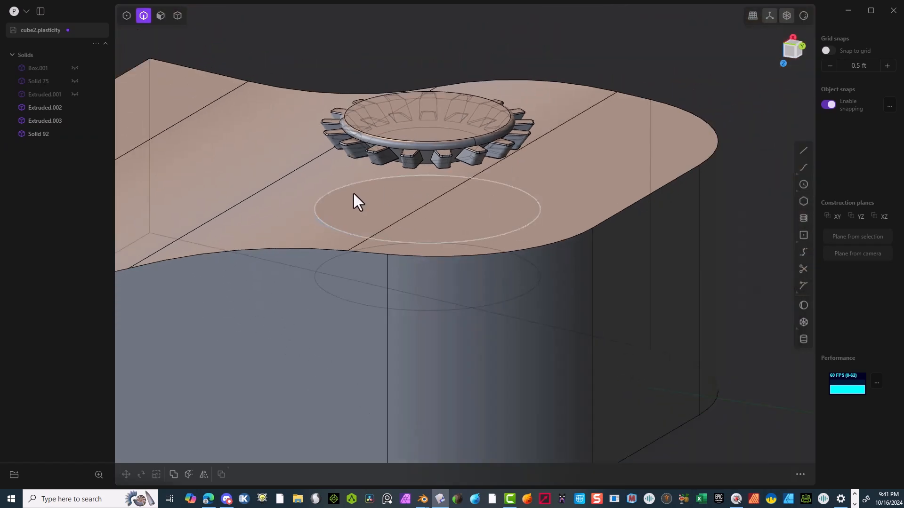
{"action": "key", "text": "f"}
{"action": "middle_click_drag", "start_coordinate": [389, 168], "coordinate": [843, 16]}
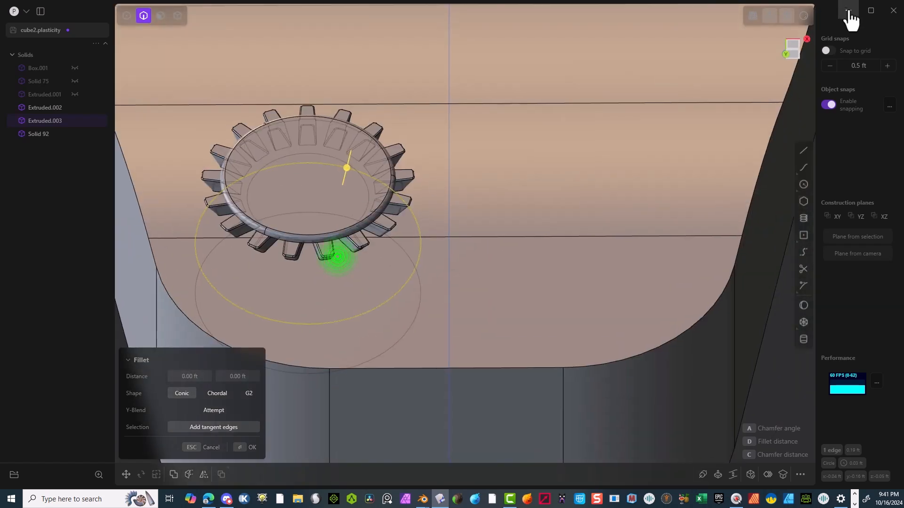
{"action": "left_click", "coordinate": [794, 47]}
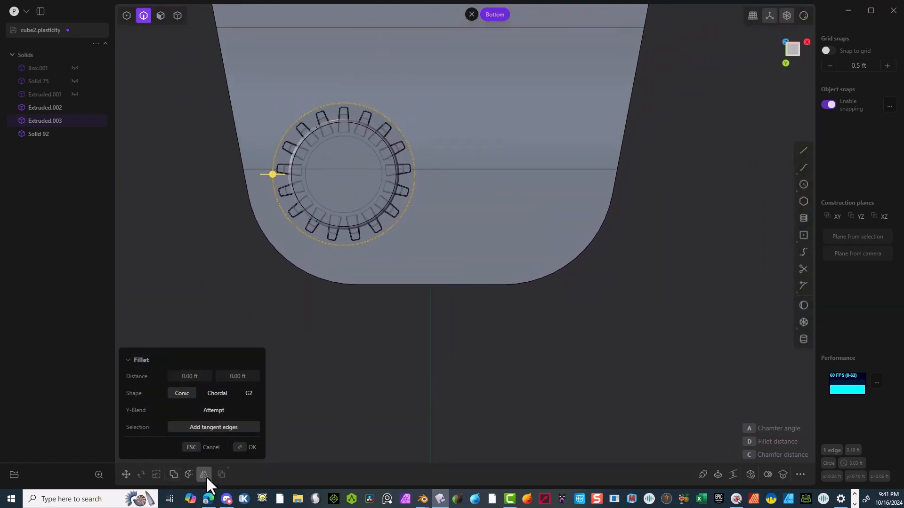
{"action": "key", "text": "Escape"}
{"action": "key", "text": "4"}
{"action": "left_click", "coordinate": [157, 329]}
{"action": "left_click", "coordinate": [318, 234]}
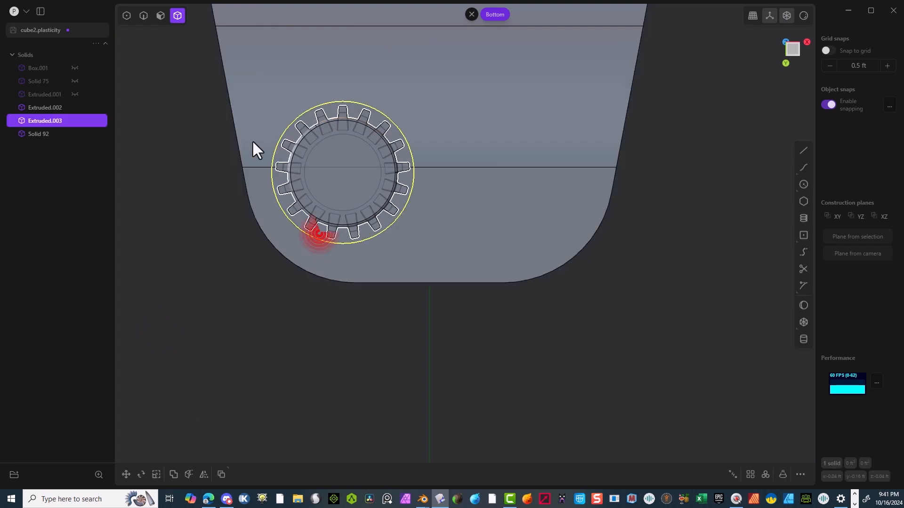
{"action": "left_click", "coordinate": [202, 474]}
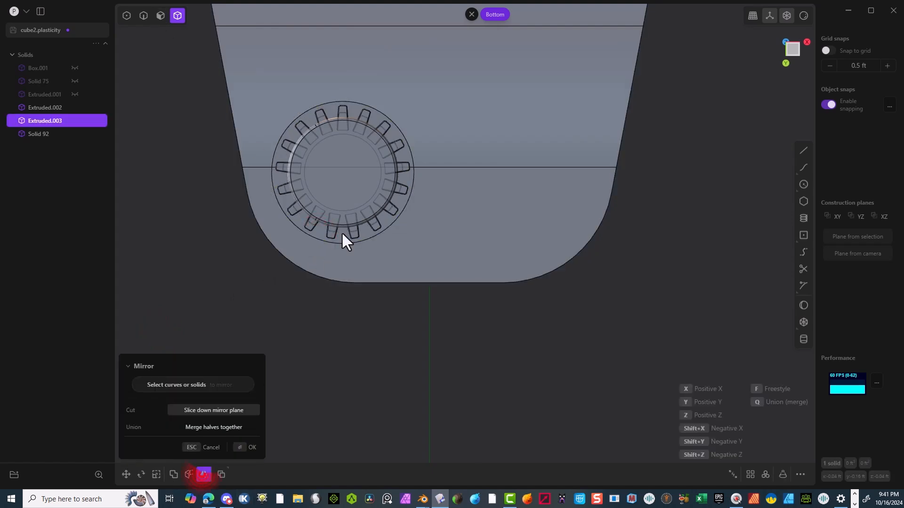
{"action": "scroll", "coordinate": [415, 243], "scroll_direction": "down", "scroll_amount": 5}
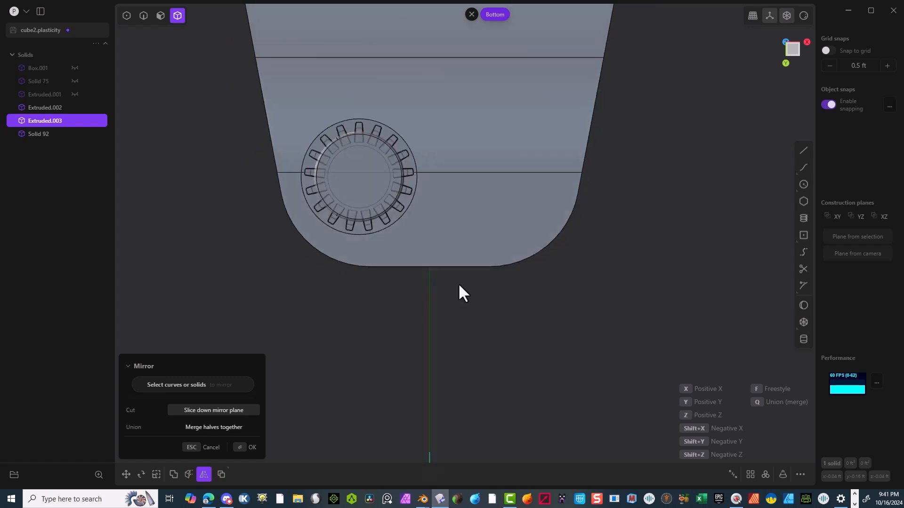
{"action": "left_click", "coordinate": [426, 384]}
{"action": "scroll", "coordinate": [334, 422], "scroll_direction": "up", "scroll_amount": 2}
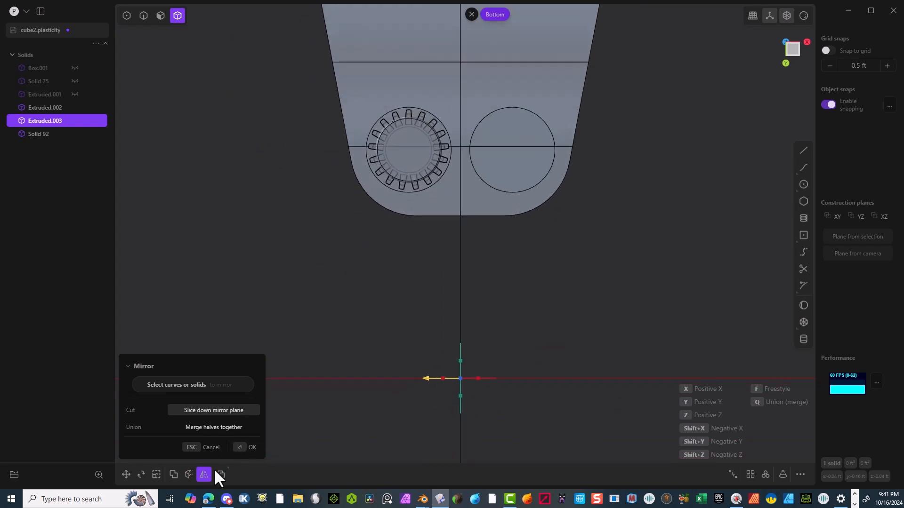
{"action": "left_click", "coordinate": [211, 448]}
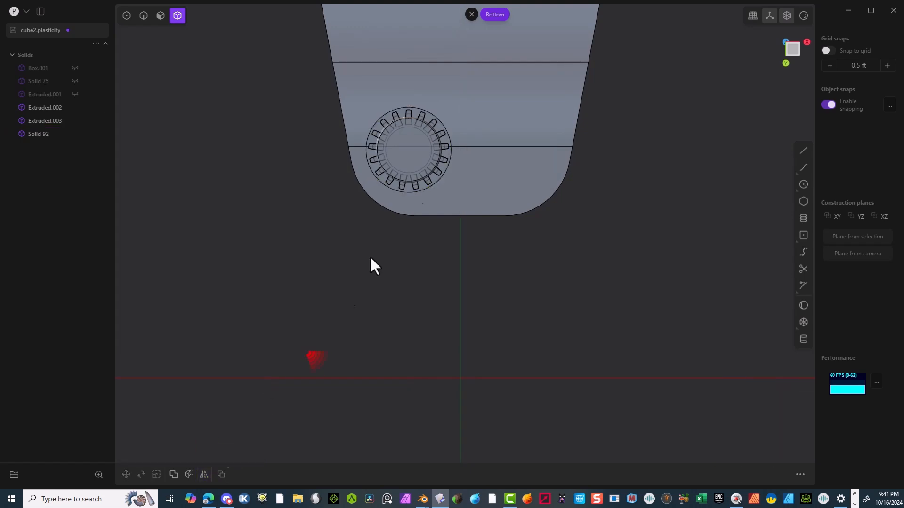
Mirror the plain cylinder beneath the notched disc across the body's centre plane along the X axis
{"action": "left_click", "coordinate": [431, 115]}
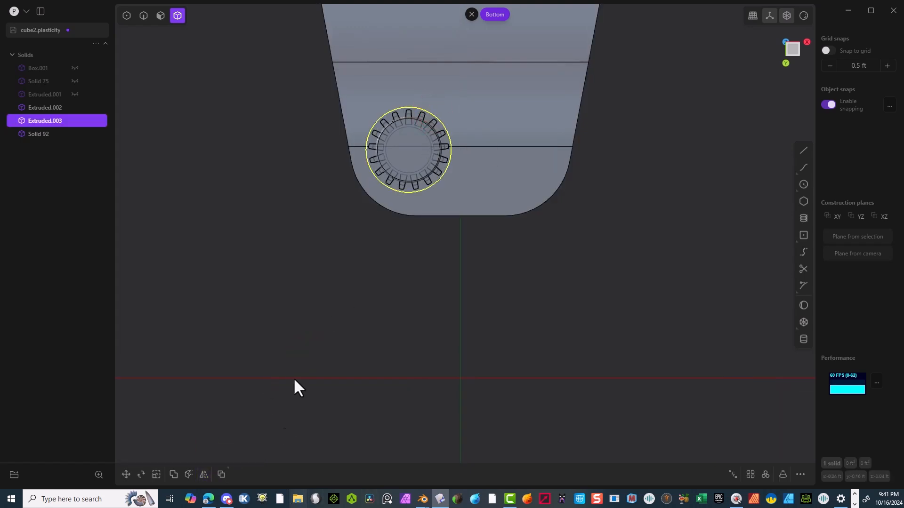
{"action": "left_click", "coordinate": [203, 474]}
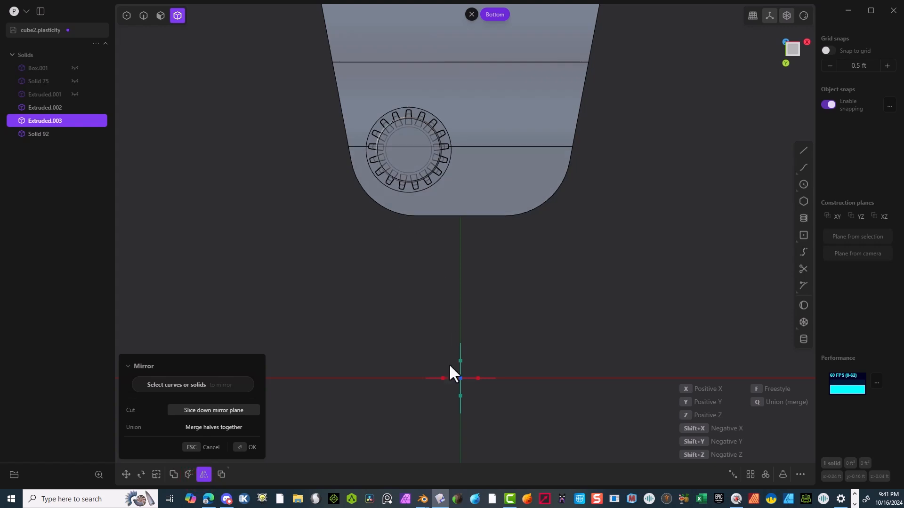
{"action": "middle_click_drag", "start_coordinate": [468, 276], "coordinate": [491, 182]}
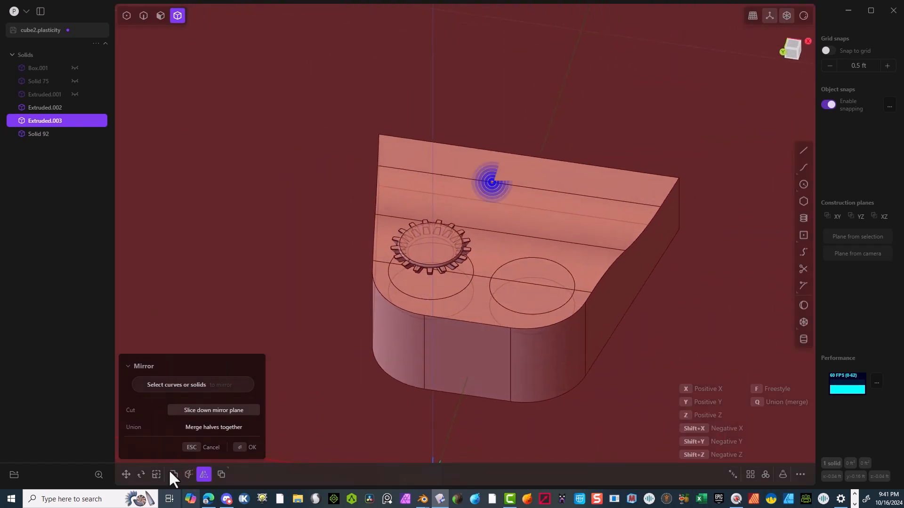
{"action": "left_click", "coordinate": [240, 448]}
{"action": "scroll", "coordinate": [608, 166], "scroll_direction": "up", "scroll_amount": 3}
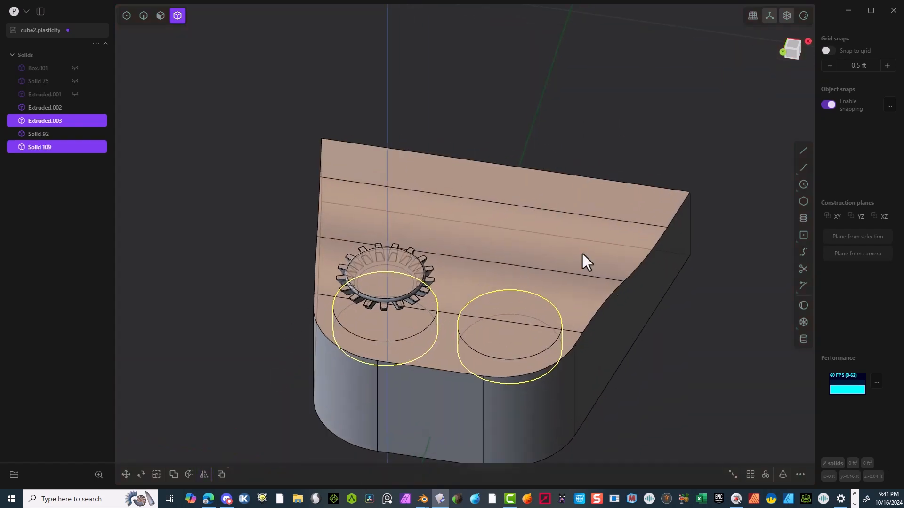
{"action": "middle_click_drag", "start_coordinate": [495, 438], "coordinate": [545, 360]}
{"action": "left_click_drag", "start_coordinate": [551, 191], "coordinate": [436, 316], "text": "shift"}
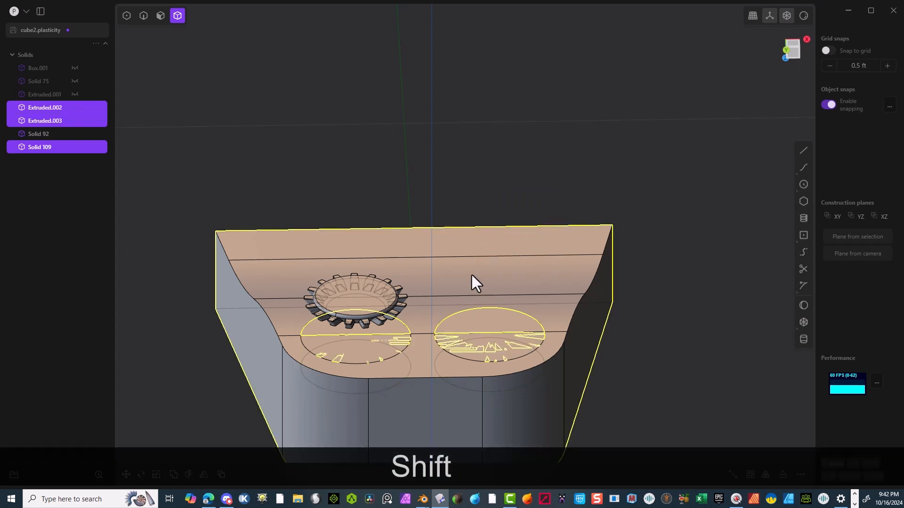
{"action": "key", "text": "q"}
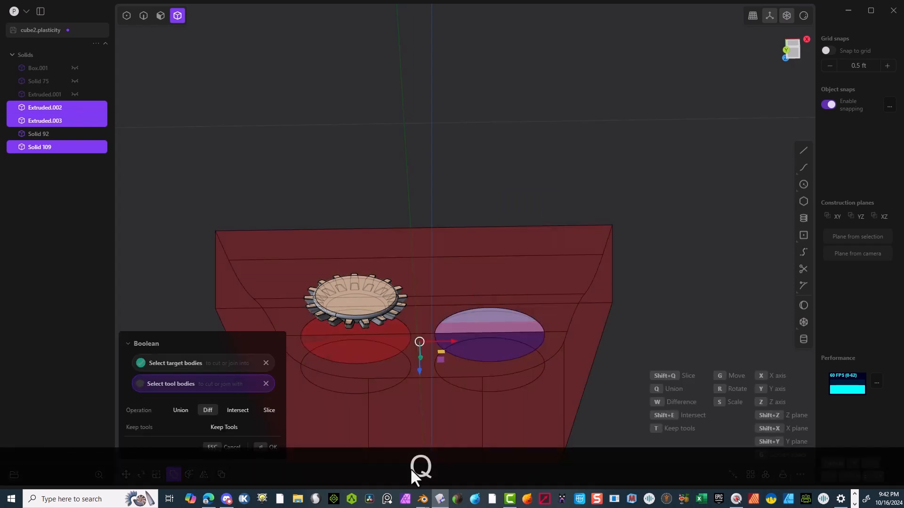
{"action": "left_click", "coordinate": [260, 448]}
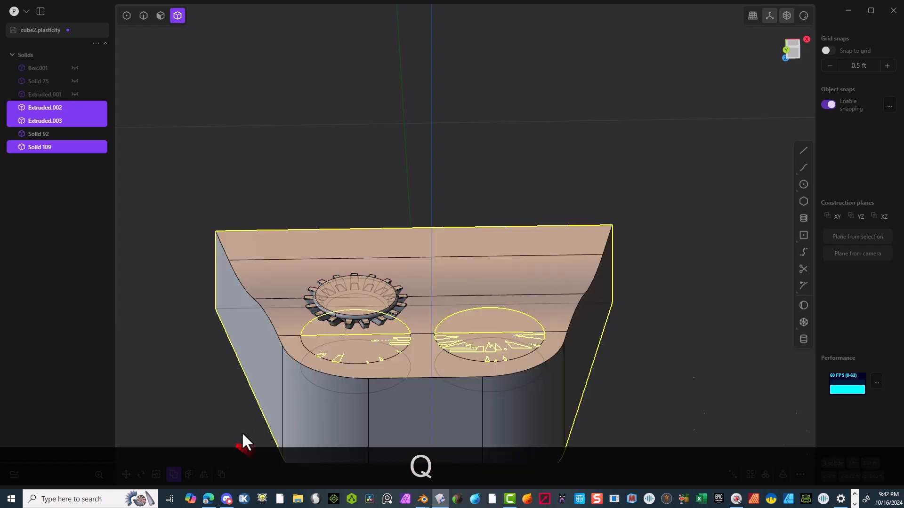
{"action": "left_click", "coordinate": [636, 143]}
Move the two plain cylinders together by -0.00232 ft along Z so they protrude from the body's underside
{"action": "left_click", "coordinate": [478, 324]}
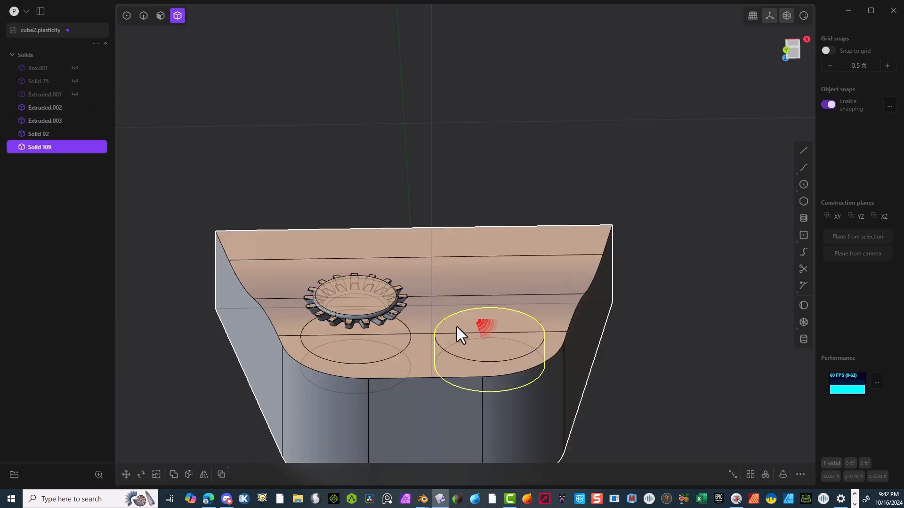
{"action": "left_click", "coordinate": [391, 335], "text": "shift"}
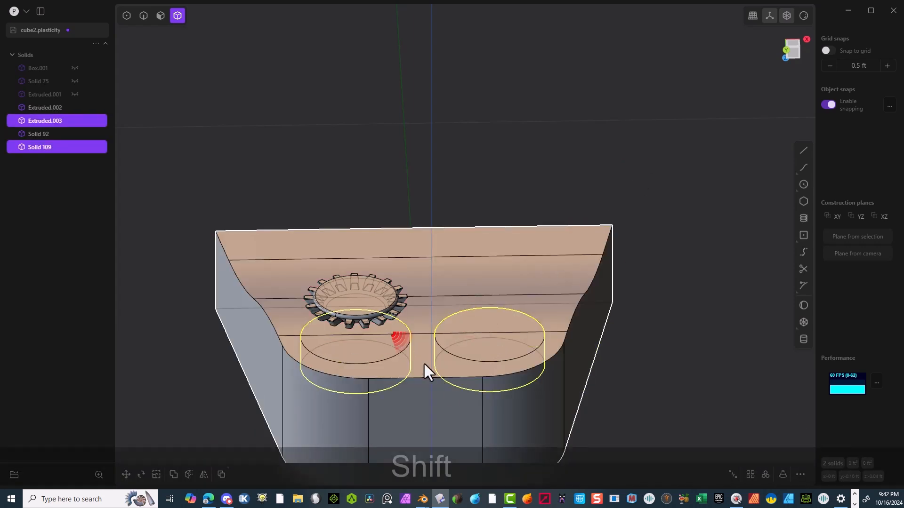
{"action": "left_click", "coordinate": [791, 54]}
{"action": "key", "text": "g"}
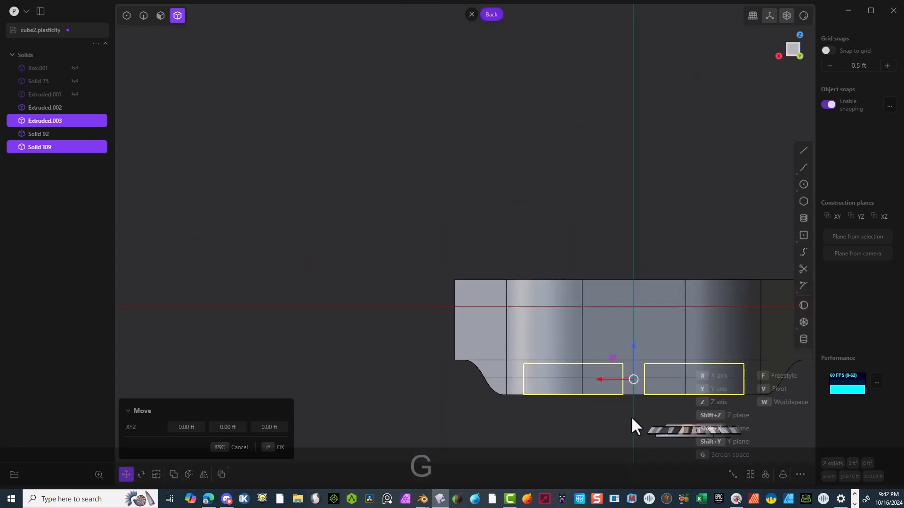
{"action": "left_click_drag", "start_coordinate": [633, 348], "coordinate": [635, 352]}
{"action": "middle_click_drag", "start_coordinate": [625, 365], "coordinate": [754, 158]}
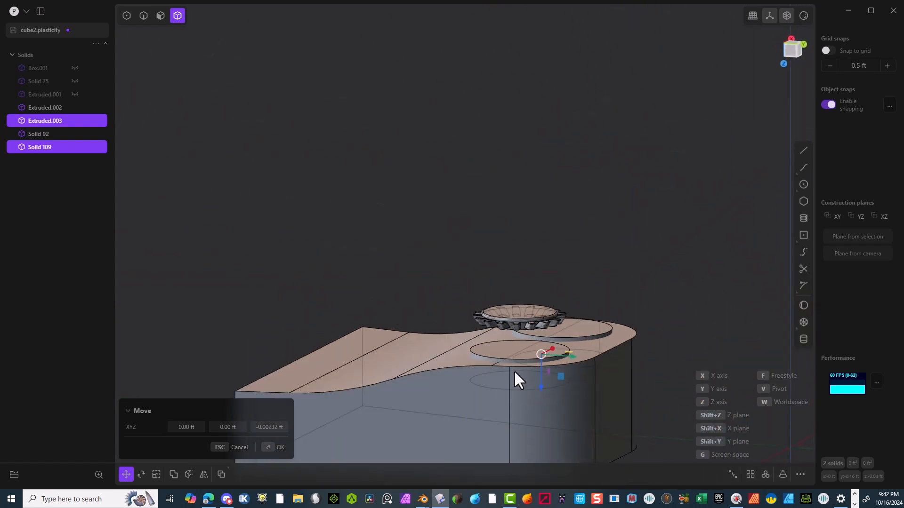
{"action": "left_click", "coordinate": [272, 446]}
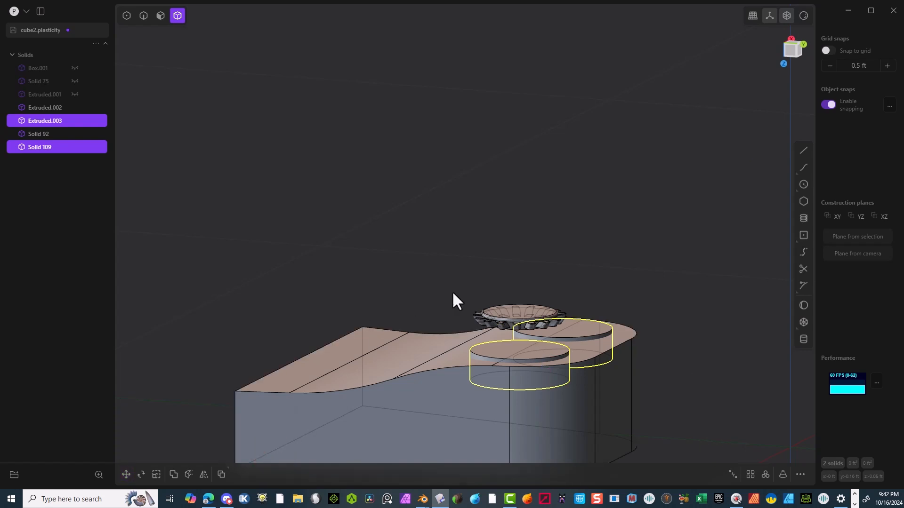
Slice the tapered body and the two cylinders against each other with a Boolean Slice
{"action": "middle_click_drag", "start_coordinate": [541, 311], "coordinate": [433, 265], "text": "shift"}
{"action": "scroll", "coordinate": [398, 313], "scroll_direction": "up", "scroll_amount": 4}
{"action": "left_click", "coordinate": [313, 377]}
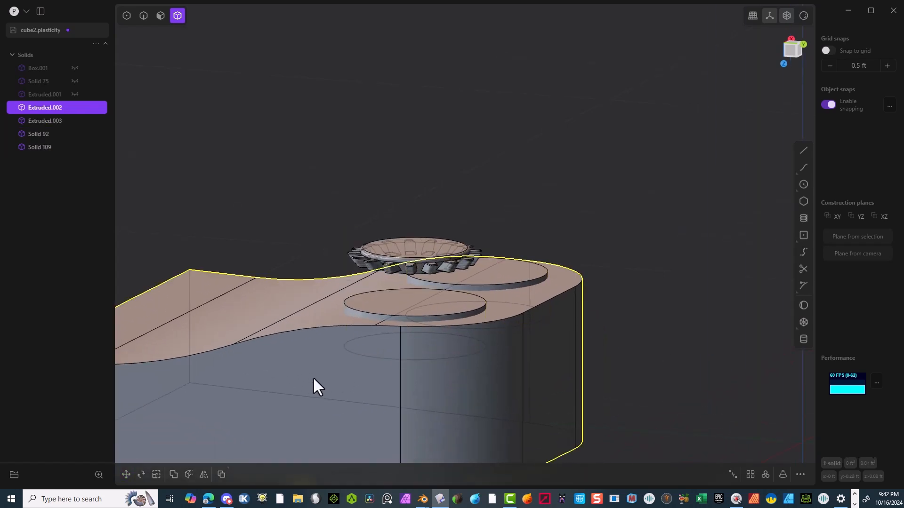
{"action": "left_click", "coordinate": [411, 312], "text": "shift"}
{"action": "left_click", "coordinate": [481, 270], "text": "shift"}
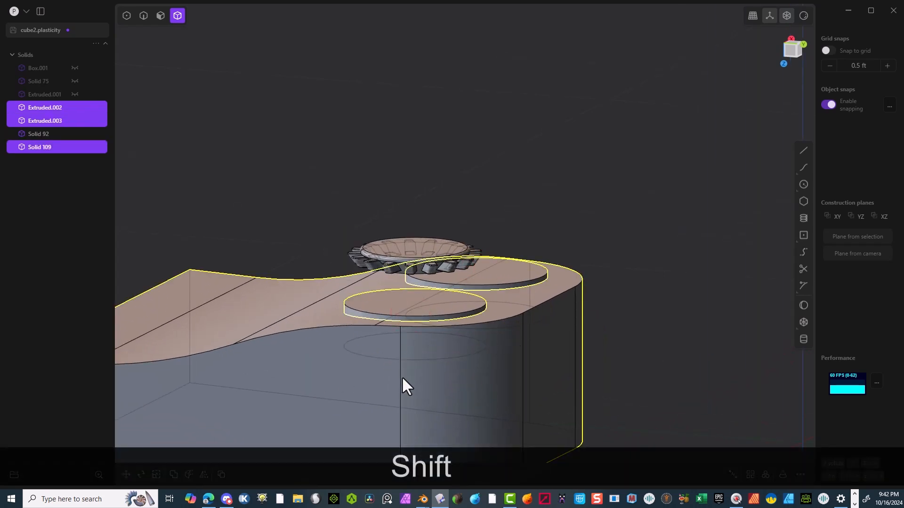
{"action": "key", "text": "q"}
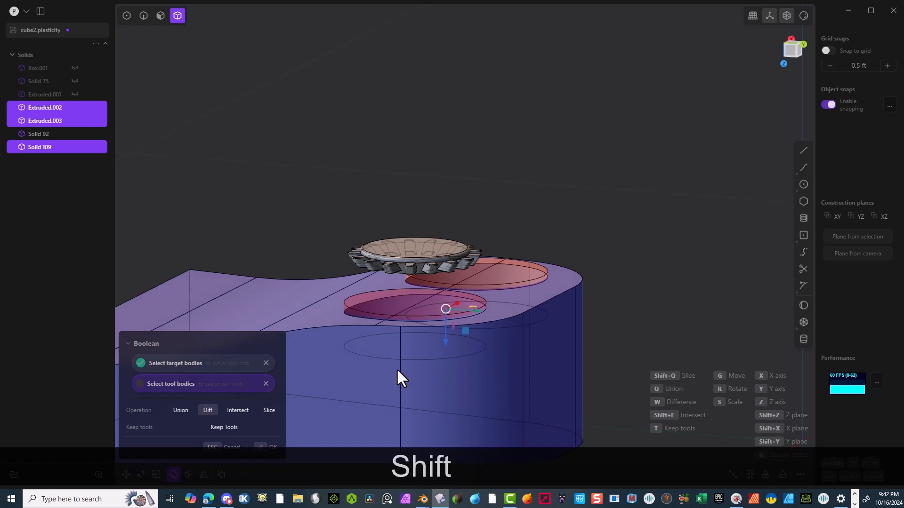
{"action": "key", "text": "shift+q"}
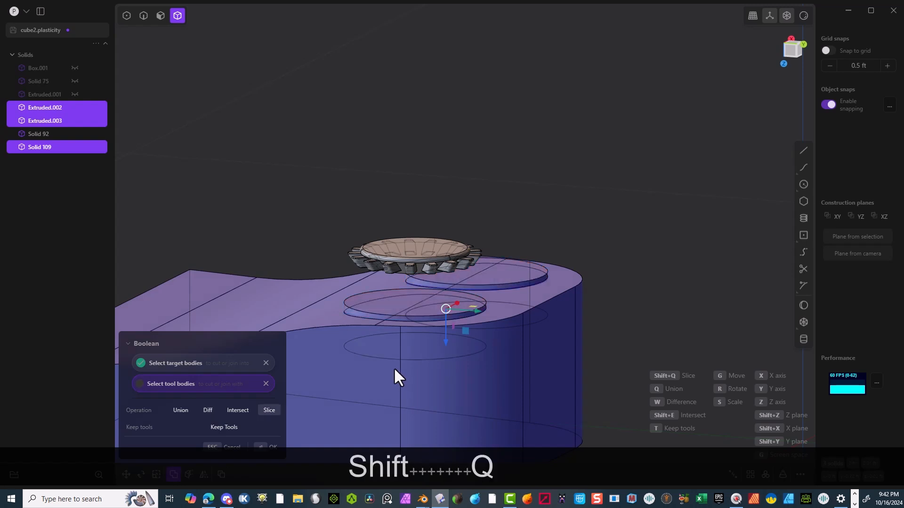
{"action": "left_click", "coordinate": [266, 447]}
{"action": "left_click", "coordinate": [540, 172]}
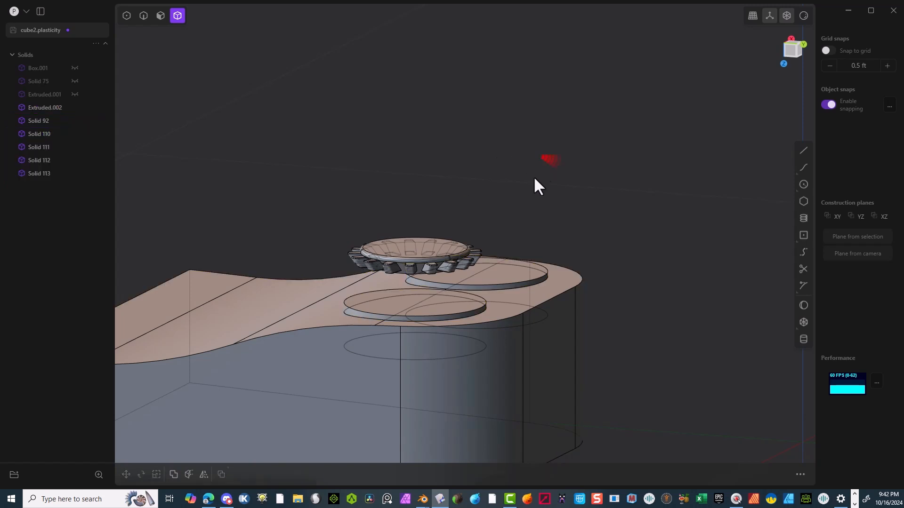
Delete the two thin disc pieces protruding from the body's underside
{"action": "left_click", "coordinate": [450, 287]}
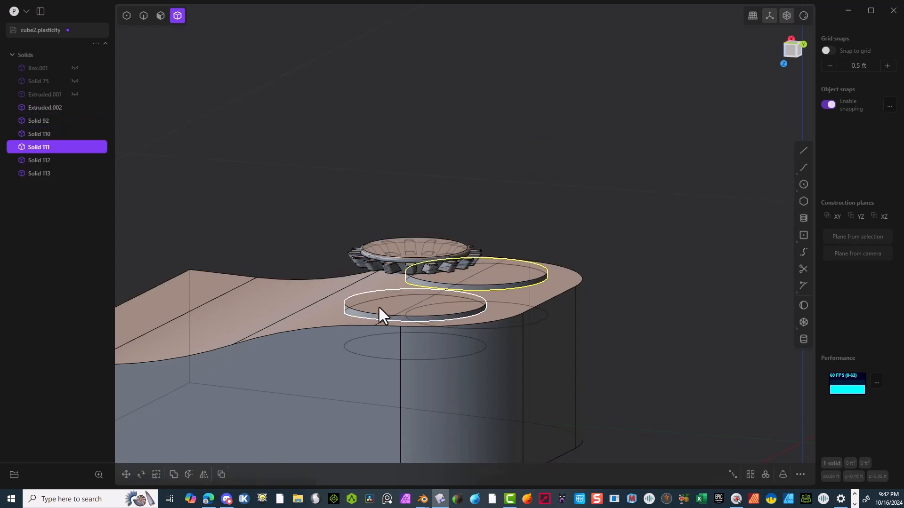
{"action": "left_click", "coordinate": [378, 306], "text": "shift"}
{"action": "key", "text": "Delete"}
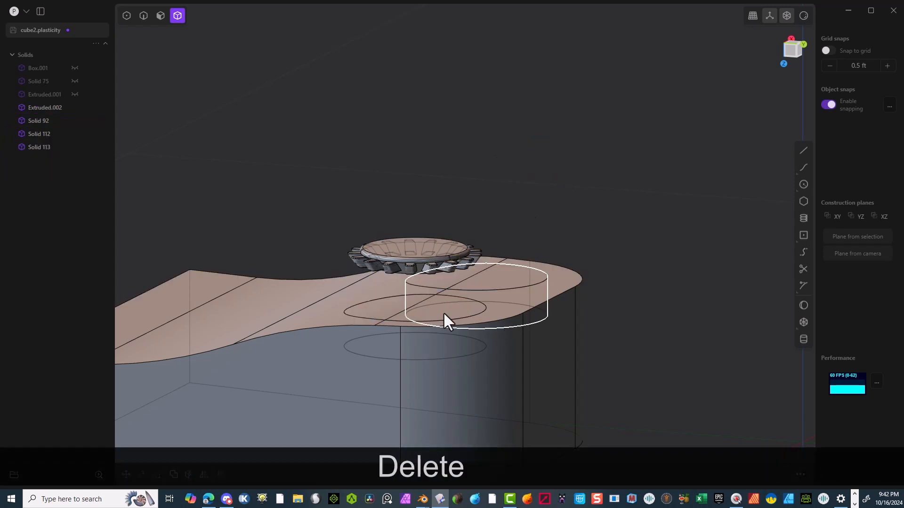
Fillet the body's two circular rim edges around the cylinders by about 0.00243 ft
{"action": "middle_click_drag", "start_coordinate": [368, 316], "coordinate": [455, 300]}
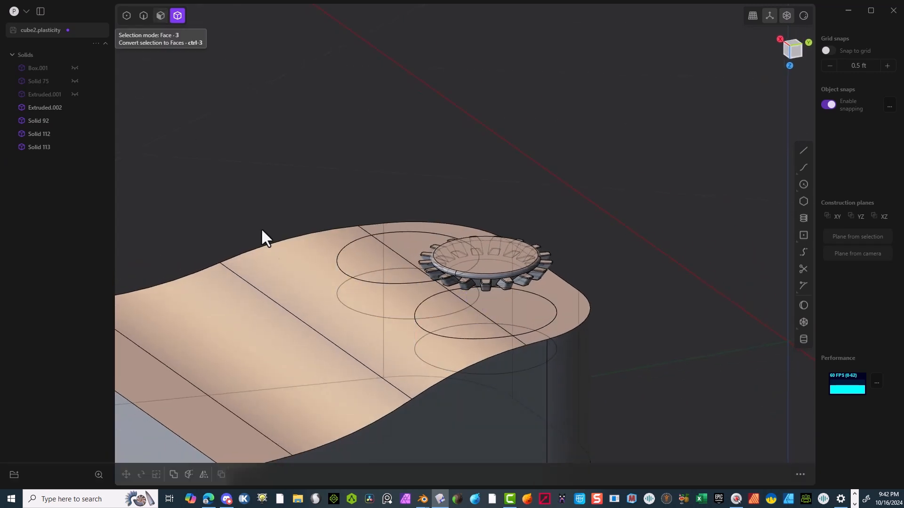
{"action": "left_click", "coordinate": [144, 17]}
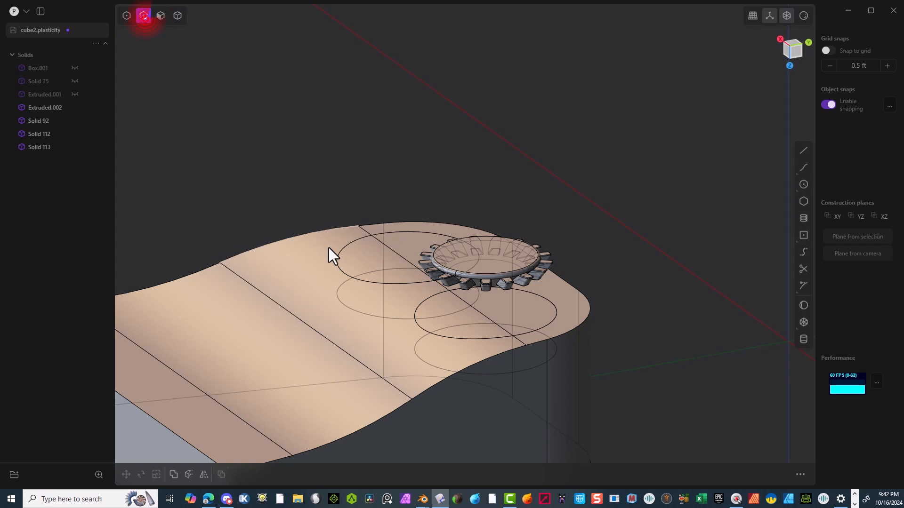
{"action": "left_click", "coordinate": [356, 246]}
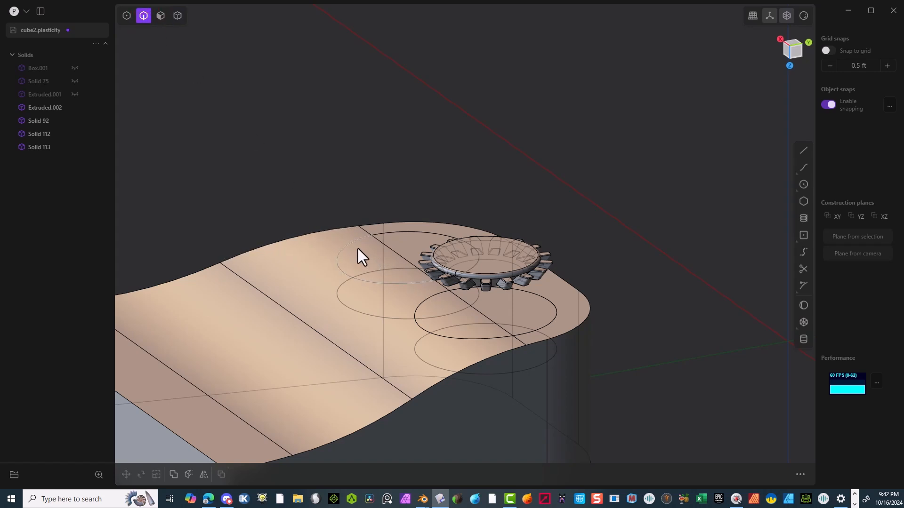
{"action": "key", "text": "f"}
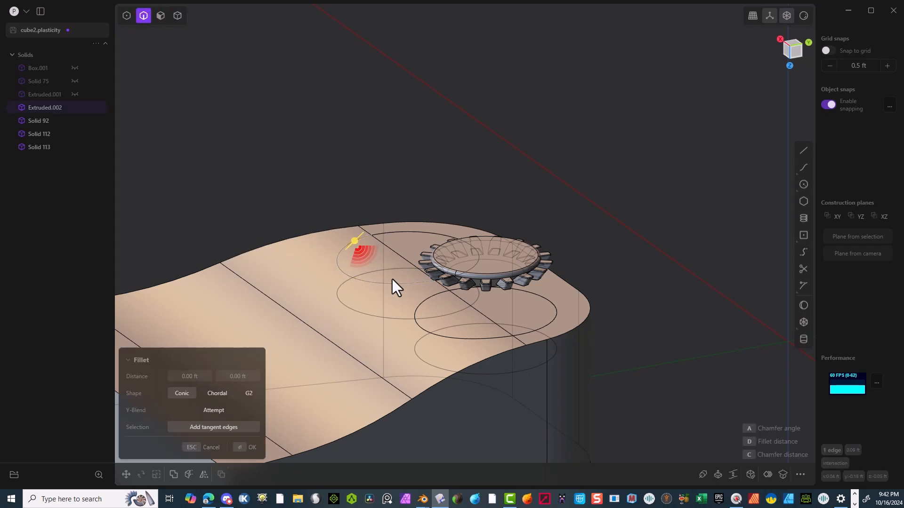
{"action": "key", "text": "shift"}
{"action": "left_click", "coordinate": [432, 308], "text": "shift"}
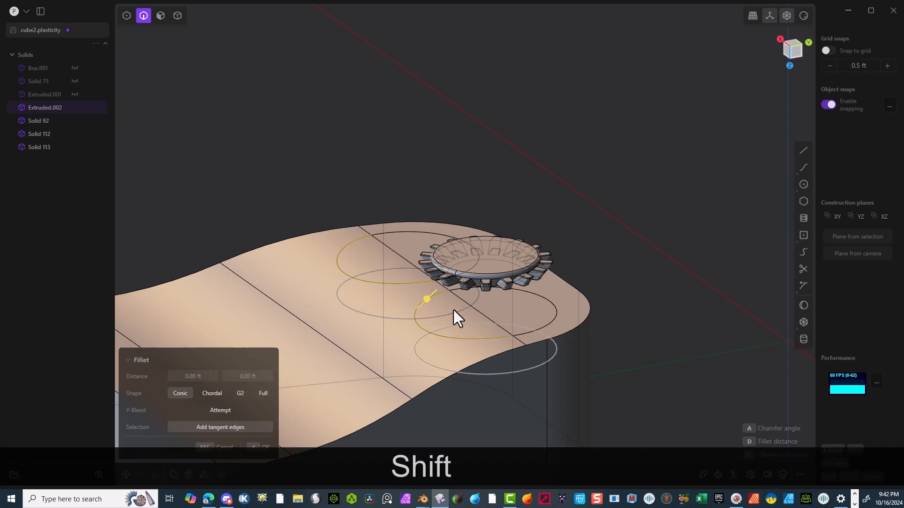
{"action": "left_click_drag", "start_coordinate": [428, 298], "coordinate": [429, 295]}
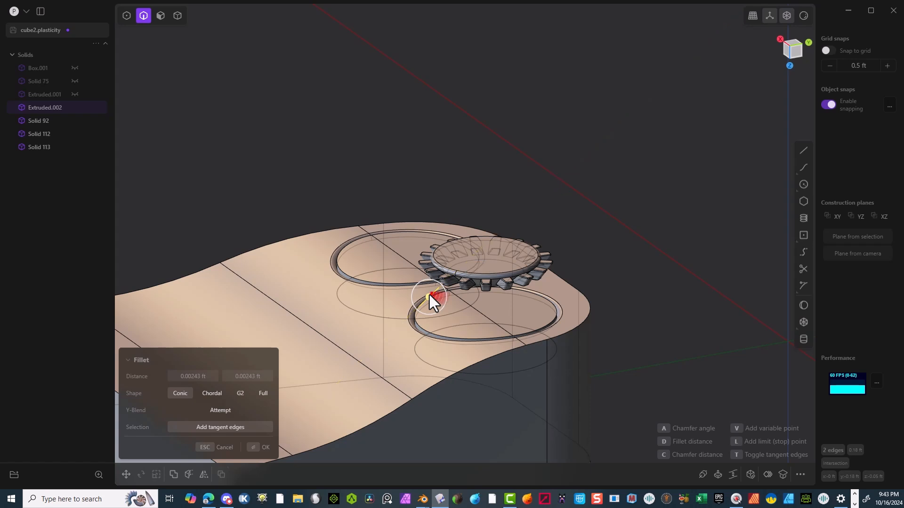
{"action": "left_click", "coordinate": [264, 448]}
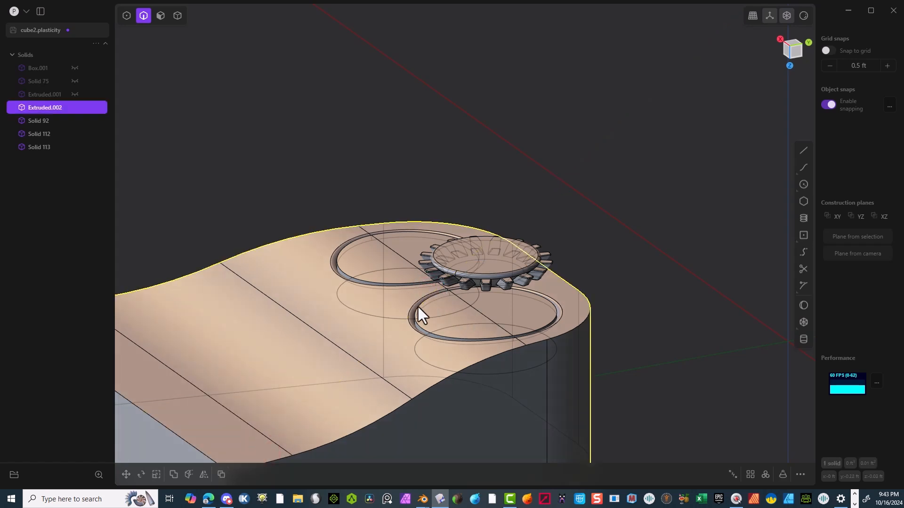
Chamfer the outer circular edges of the two inset cylinders by about 0.00622 ft
{"action": "left_click", "coordinate": [342, 253]}
{"action": "key", "text": "f"}
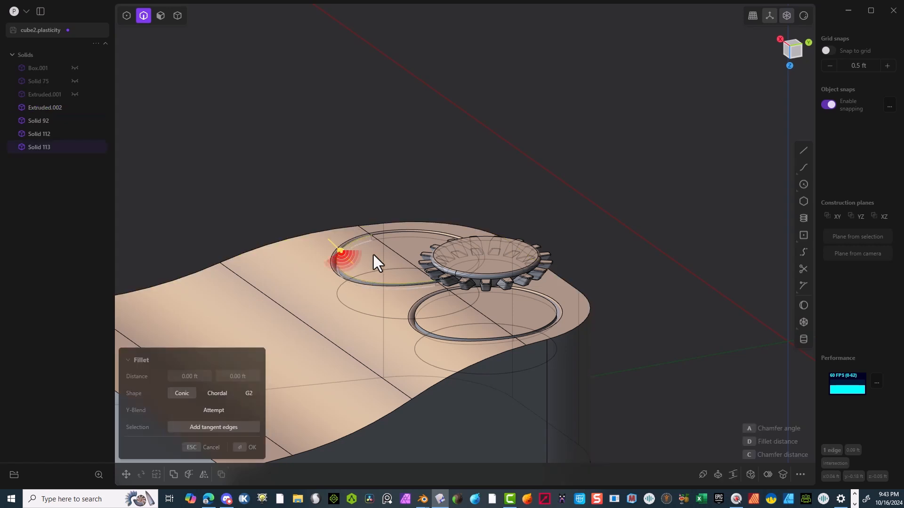
{"action": "left_click", "coordinate": [429, 300], "text": "shift"}
{"action": "mouse_move", "coordinate": [442, 303]}
{"action": "left_mouse_down"}
{"action": "mouse_move", "coordinate": [434, 299]}
{"action": "mouse_move", "coordinate": [444, 306]}
{"action": "left_mouse_up"}
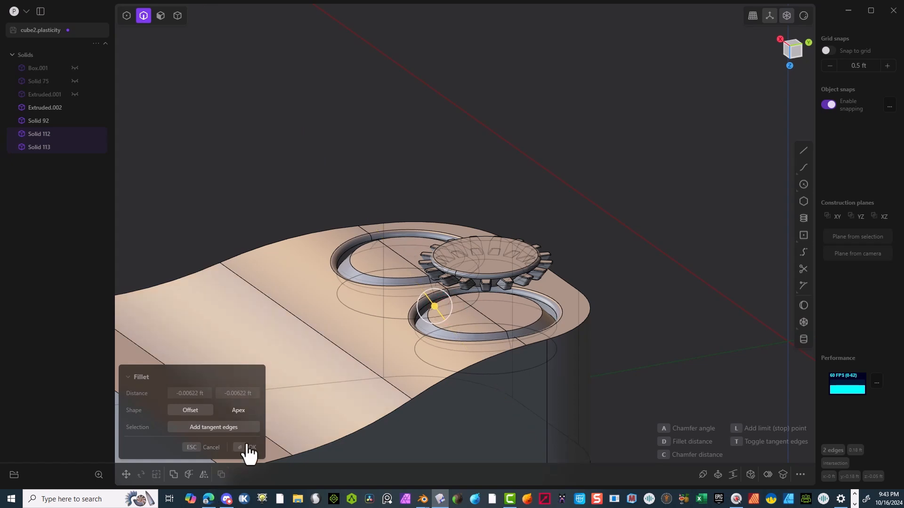
{"action": "left_click", "coordinate": [243, 448]}
Select the notched disc and move it about 0.02303 ft along Z into the circular recess
{"action": "middle_click_drag", "start_coordinate": [551, 247], "coordinate": [603, 219]}
{"action": "left_click_drag", "start_coordinate": [626, 170], "coordinate": [492, 259]}
{"action": "left_click", "coordinate": [177, 16]}
{"action": "left_click_drag", "start_coordinate": [589, 152], "coordinate": [471, 247]}
{"action": "scroll", "coordinate": [509, 277], "scroll_direction": "up", "scroll_amount": 2}
{"action": "scroll", "coordinate": [513, 268], "scroll_direction": "up", "scroll_amount": 2}
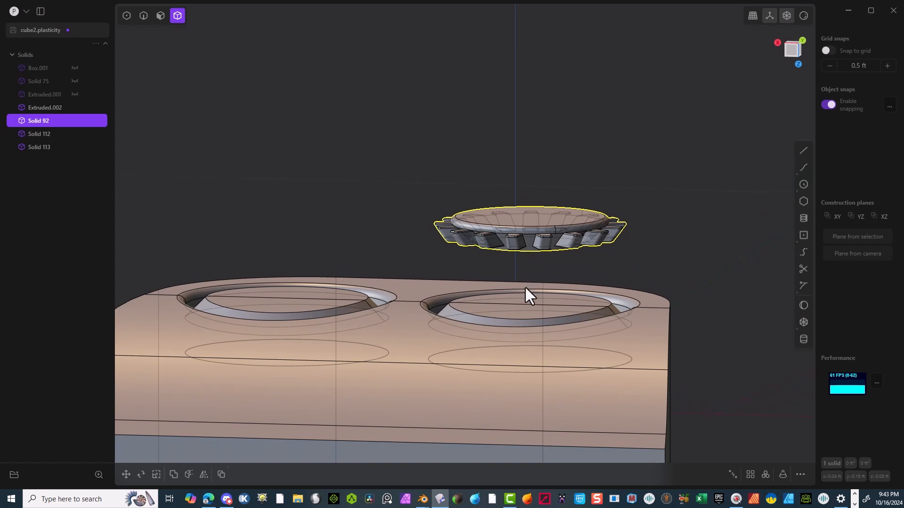
{"action": "left_click", "coordinate": [792, 49]}
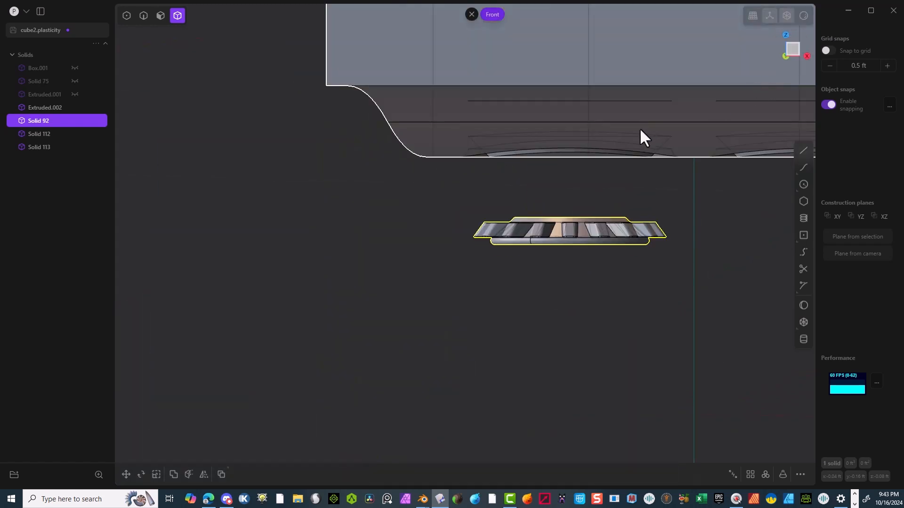
{"action": "key", "text": "g"}
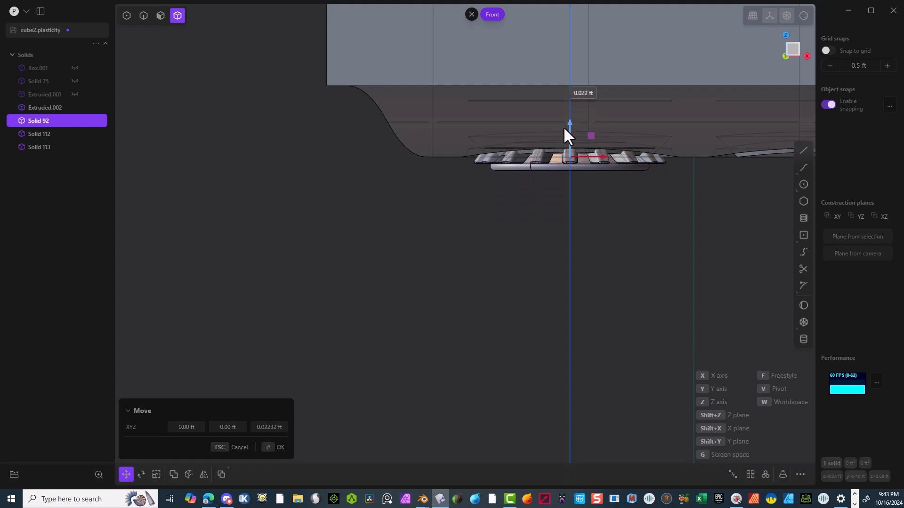
{"action": "left_click", "coordinate": [562, 124]}
Adjust the notched disc's Z move to 0.02164 ft and apply it
{"action": "middle_click_drag", "start_coordinate": [593, 195], "coordinate": [601, 125]}
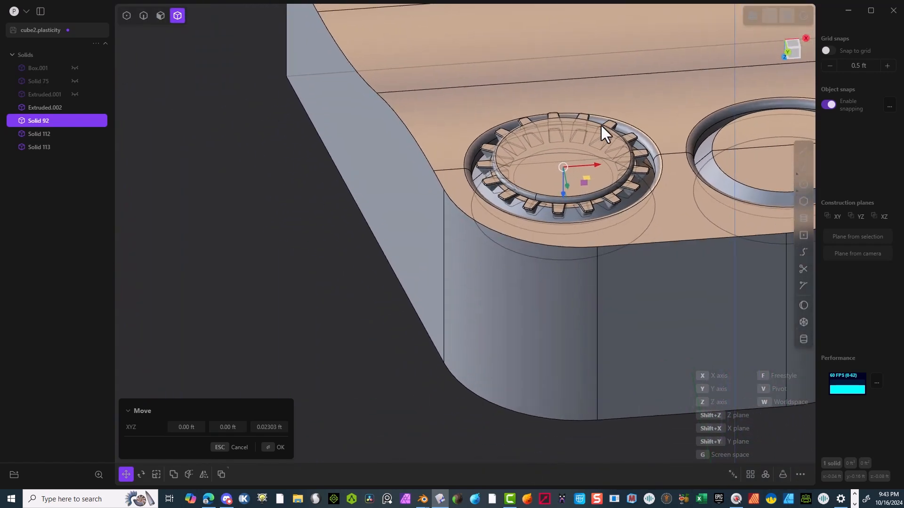
{"action": "scroll", "coordinate": [595, 160], "scroll_direction": "down", "scroll_amount": 3}
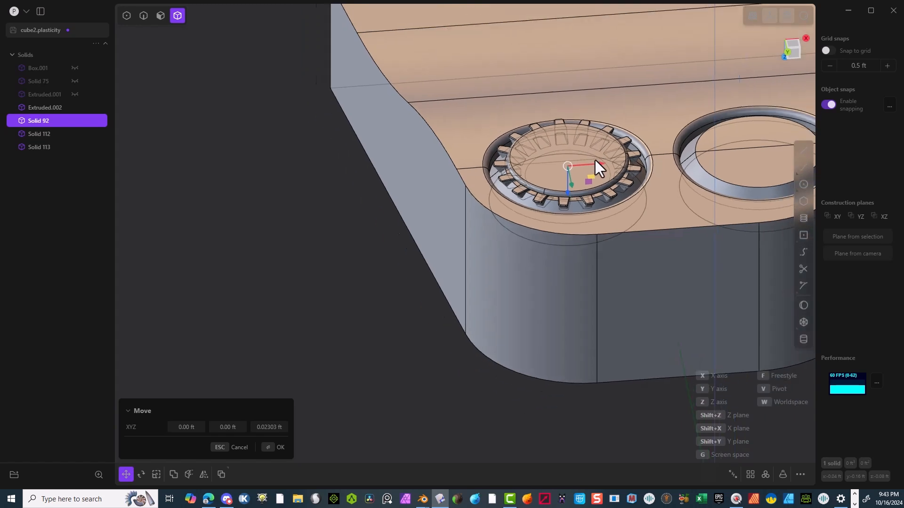
{"action": "middle_click_drag", "start_coordinate": [591, 196], "coordinate": [579, 210]}
{"action": "left_click_drag", "start_coordinate": [583, 212], "coordinate": [583, 209]}
{"action": "middle_click_drag", "start_coordinate": [583, 209], "coordinate": [571, 179]}
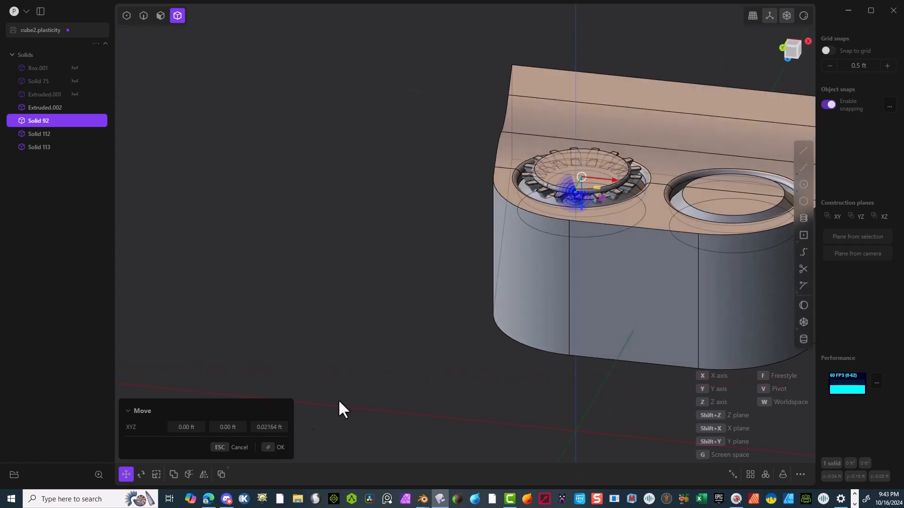
{"action": "left_click", "coordinate": [277, 447]}
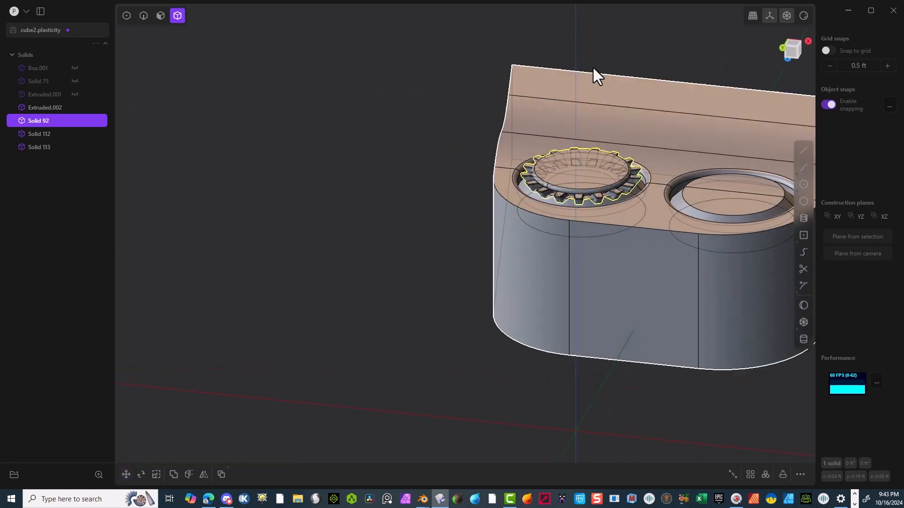
{"action": "left_click", "coordinate": [524, 189], "text": "shift"}
{"action": "left_click", "coordinate": [548, 171], "text": "shift"}
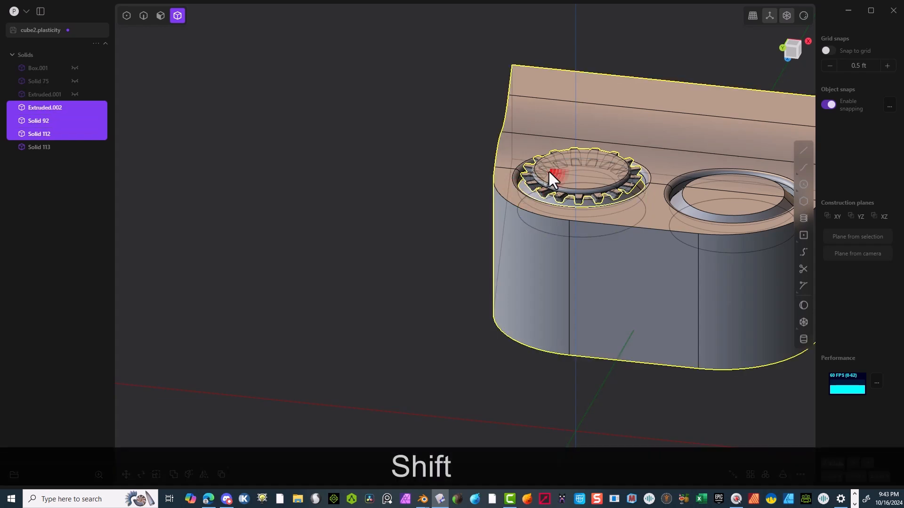
{"action": "left_click", "coordinate": [390, 138]}
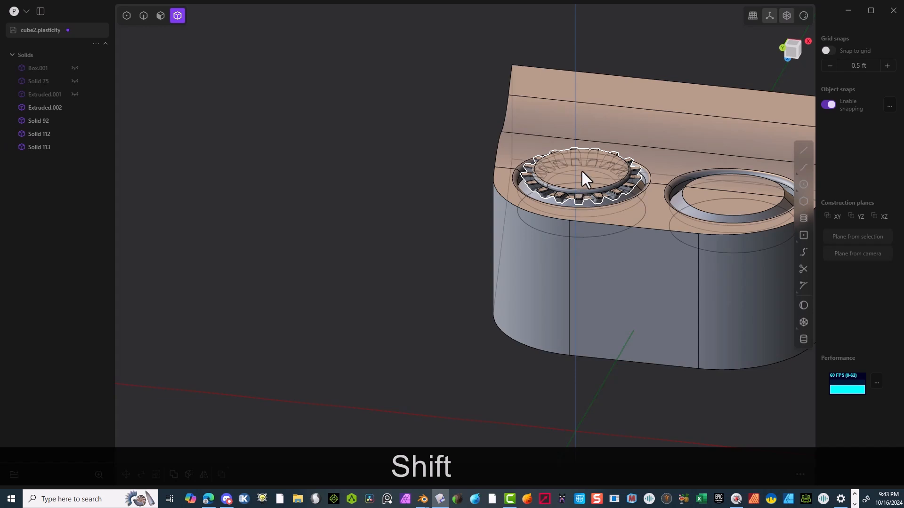
Mirror the notched disc across the body's centre plane along the X axis into the other recess
{"action": "left_click", "coordinate": [582, 172], "text": "shift"}
{"action": "middle_click_drag", "start_coordinate": [368, 260], "coordinate": [227, 250], "text": "shift"}
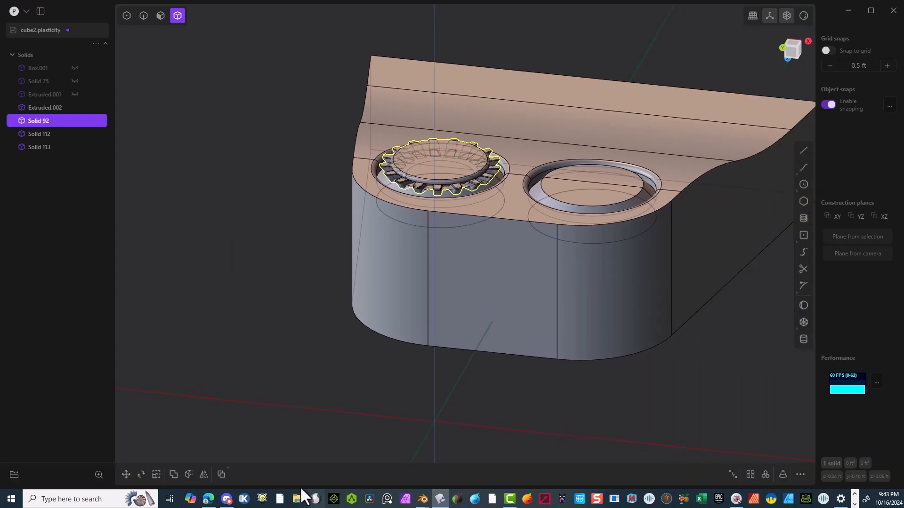
{"action": "left_click", "coordinate": [203, 474]}
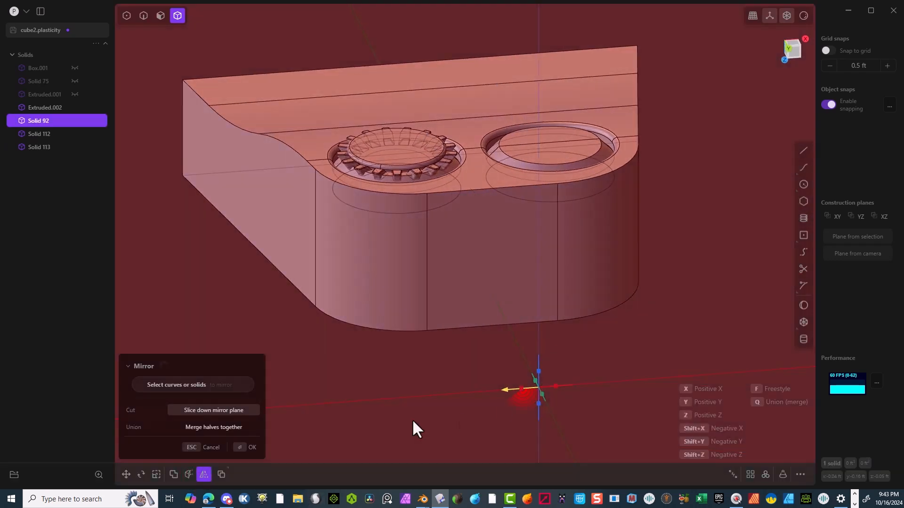
{"action": "left_click", "coordinate": [247, 446]}
{"action": "middle_click_drag", "start_coordinate": [473, 289], "coordinate": [445, 283]}
{"action": "scroll", "coordinate": [580, 388], "scroll_direction": "up", "scroll_amount": 1}
{"action": "left_click", "coordinate": [580, 389]}
Unite the notched disc in the first circular recess with its inset cylinder using a Boolean union
{"action": "middle_click_drag", "start_coordinate": [534, 213], "coordinate": [520, 242]}
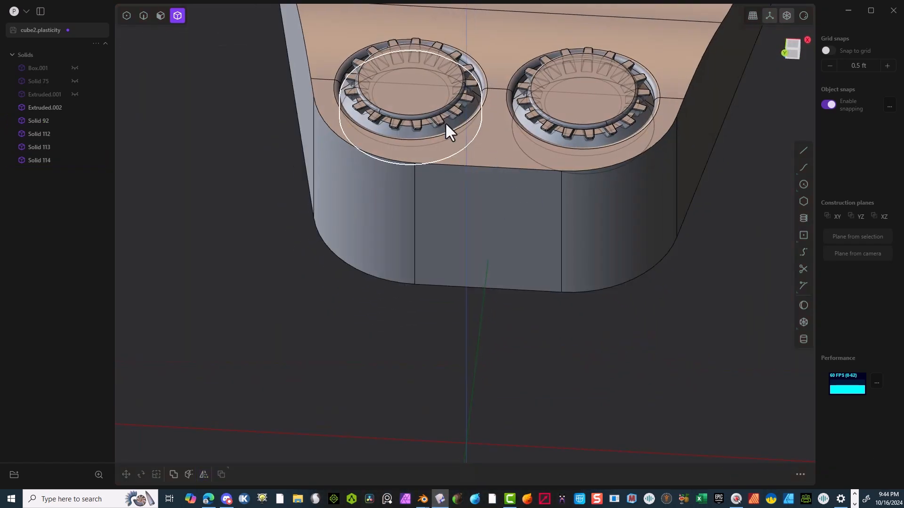
{"action": "left_click", "coordinate": [442, 108]}
{"action": "left_click", "coordinate": [440, 99], "text": "shift"}
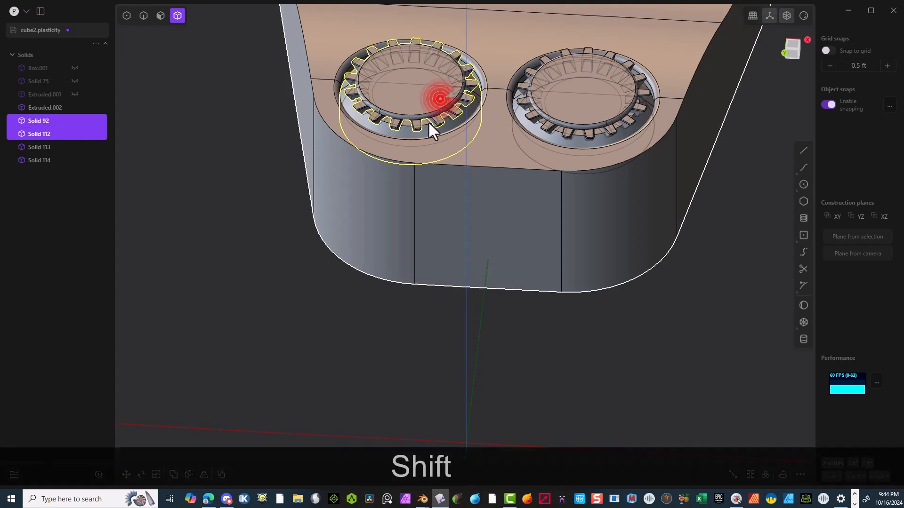
{"action": "key", "text": "q"}
{"action": "middle_click_drag", "start_coordinate": [419, 115], "coordinate": [456, 45]}
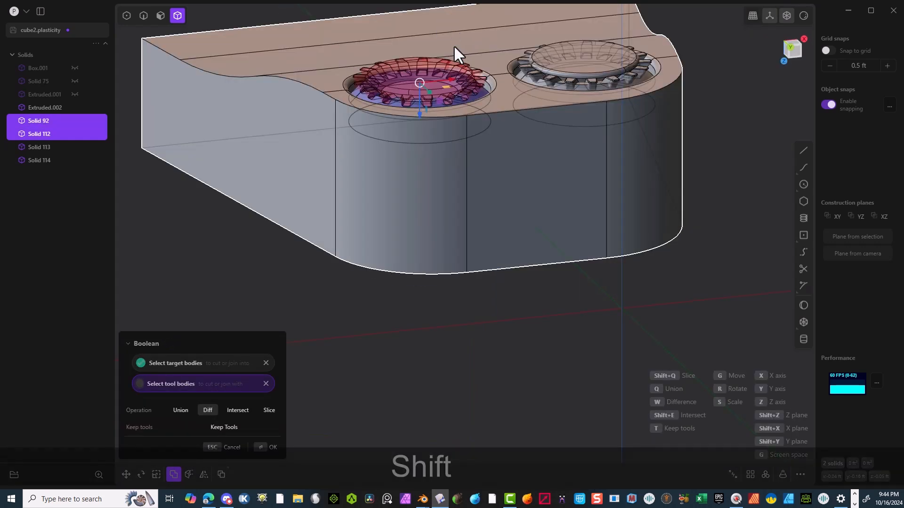
{"action": "key", "text": "q"}
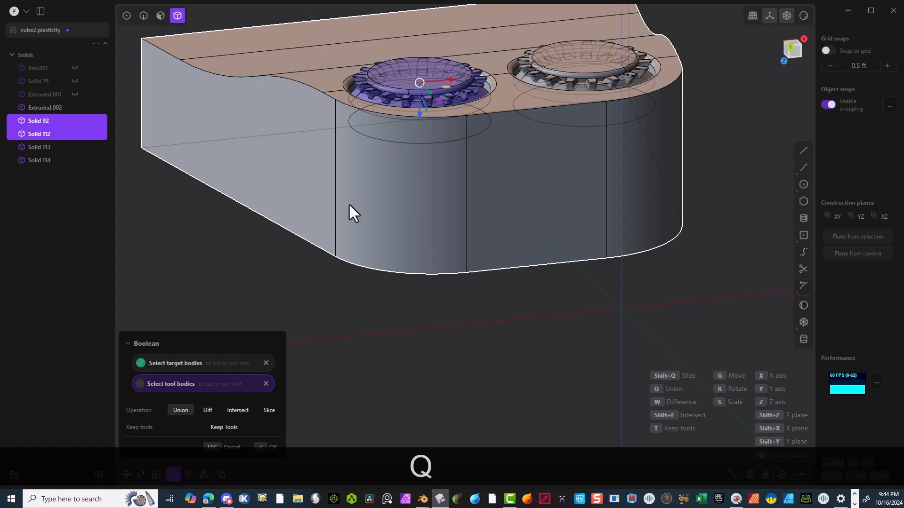
{"action": "left_click", "coordinate": [261, 447]}
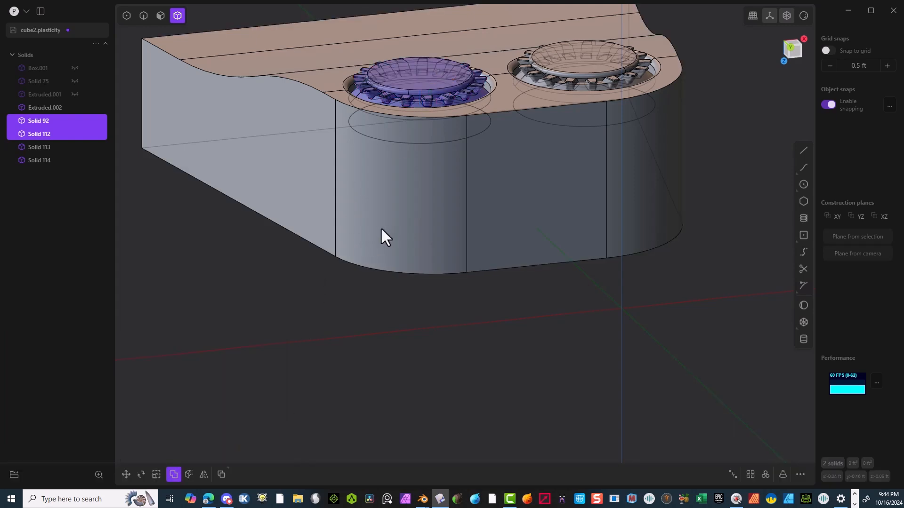
Duplicate the circular end face of the united notched disc as a separate sheet and scale it down uniformly
{"action": "middle_click_drag", "start_coordinate": [381, 227], "coordinate": [366, 242]}
{"action": "scroll", "coordinate": [440, 77], "scroll_direction": "up", "scroll_amount": 5}
{"action": "middle_click_drag", "start_coordinate": [392, 45], "coordinate": [395, 38]}
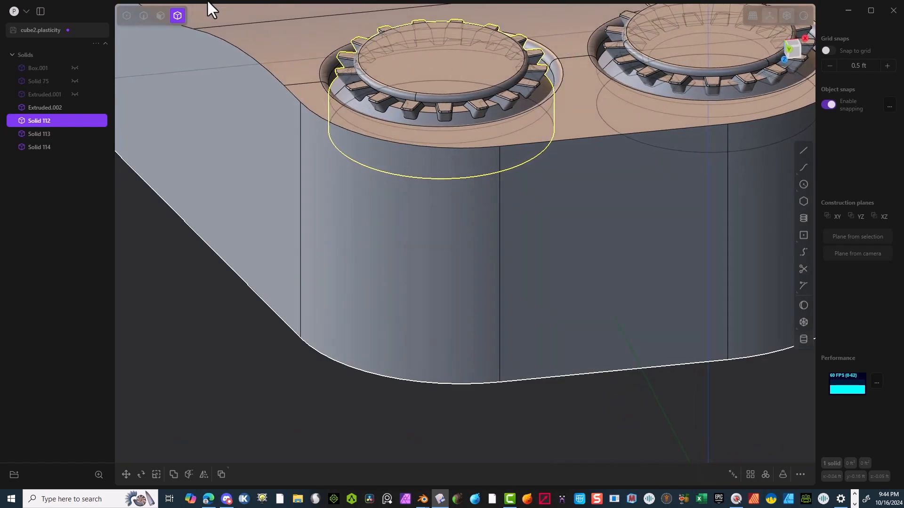
{"action": "left_click", "coordinate": [162, 16]}
{"action": "left_click", "coordinate": [425, 62]}
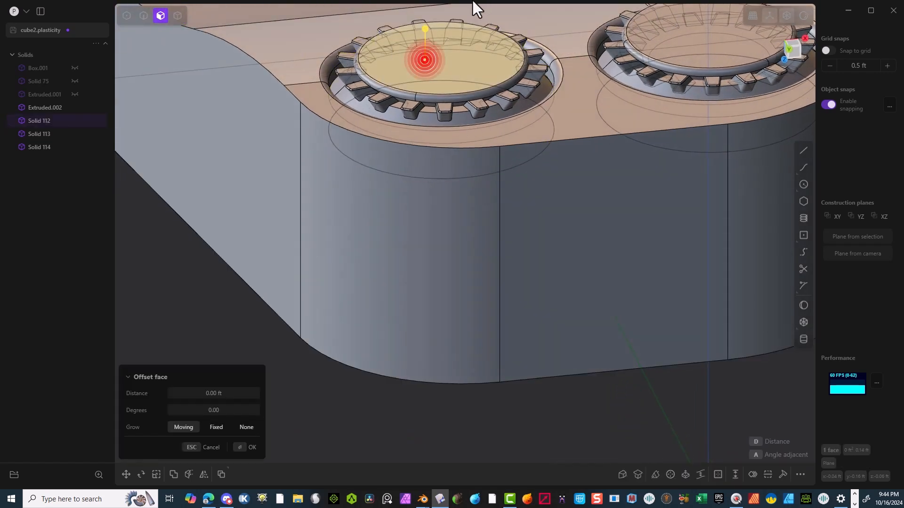
{"action": "key", "text": "shift"}
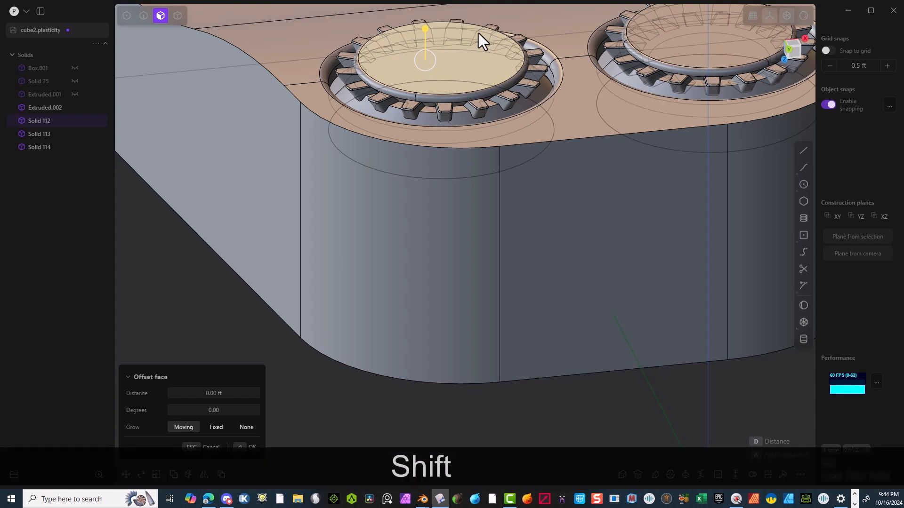
{"action": "key", "text": "shift+d"}
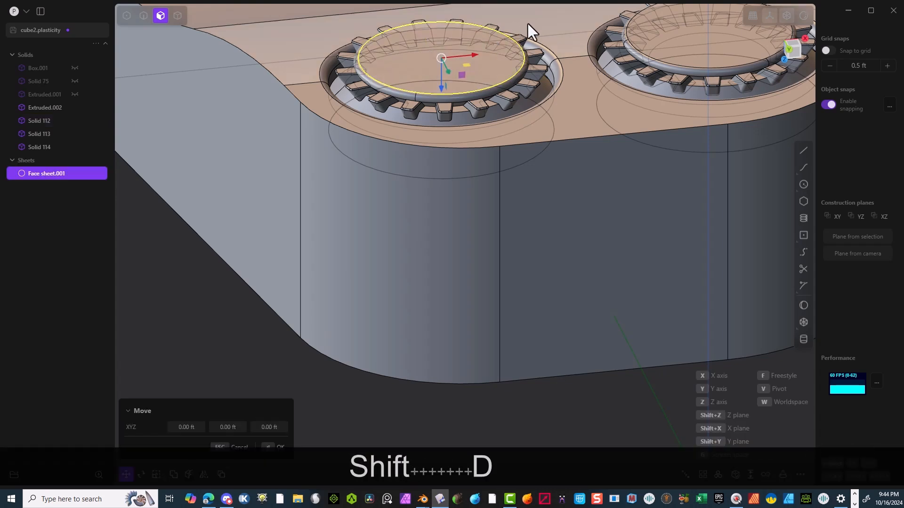
{"action": "key", "text": "s"}
{"action": "key", "text": "s"}
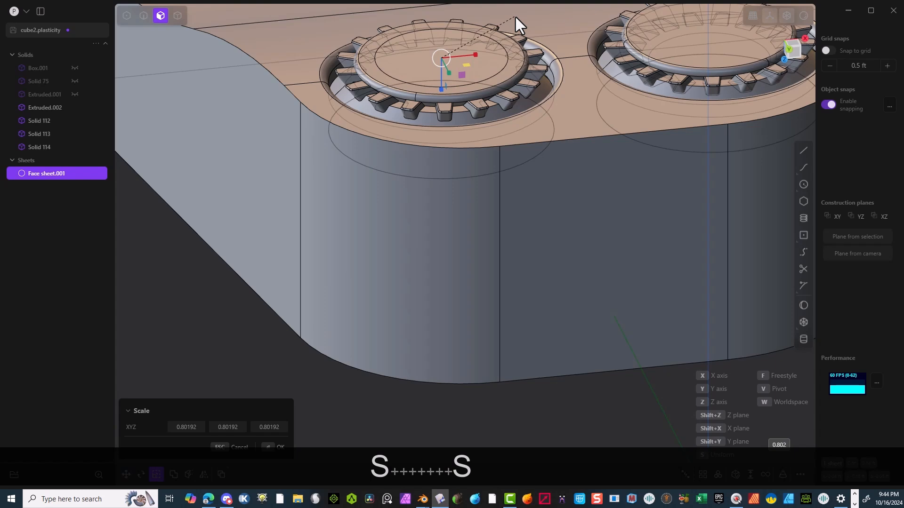
{"action": "left_click", "coordinate": [507, 18]}
Move the scaled circular sheet -0.01049 ft along Z, away from the notched disc, and apply the move
{"action": "middle_click_drag", "start_coordinate": [492, 73], "coordinate": [496, 35]}
{"action": "key", "text": "g"}
{"action": "left_click_drag", "start_coordinate": [442, 100], "coordinate": [430, 62]}
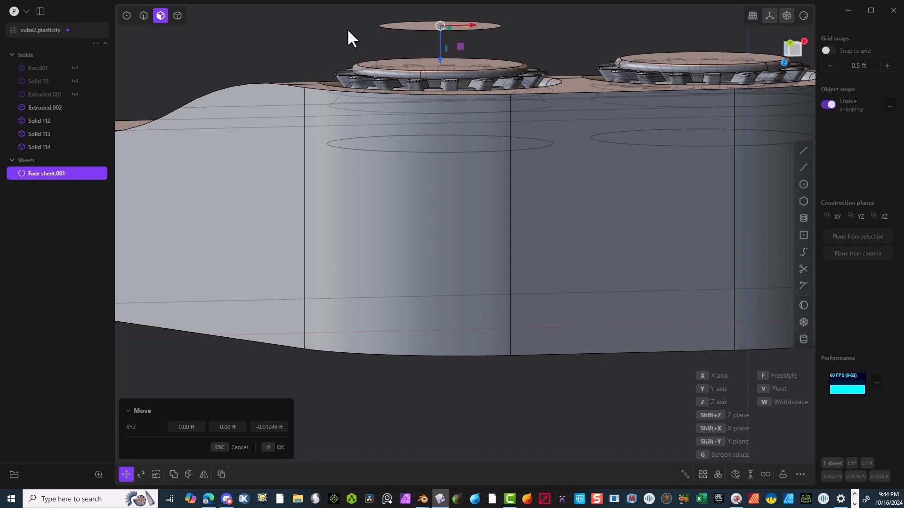
{"action": "left_click", "coordinate": [178, 16]}
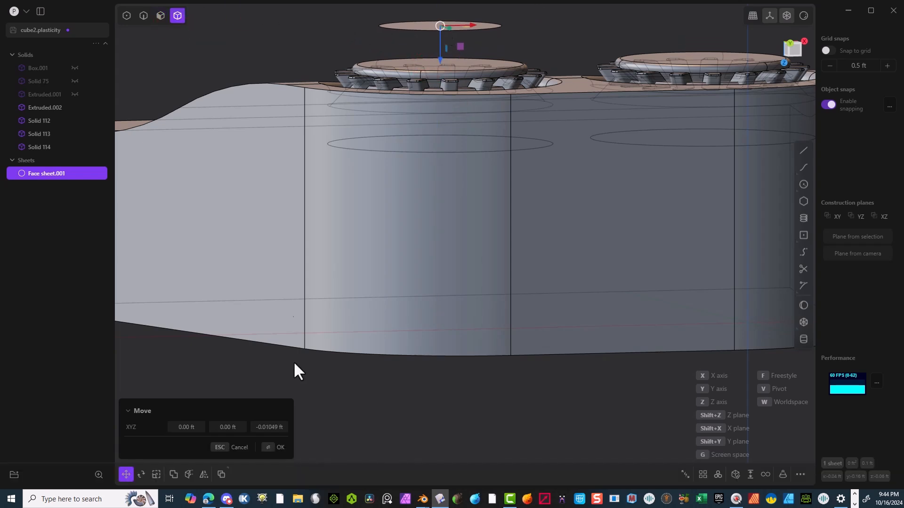
{"action": "left_click", "coordinate": [278, 448]}
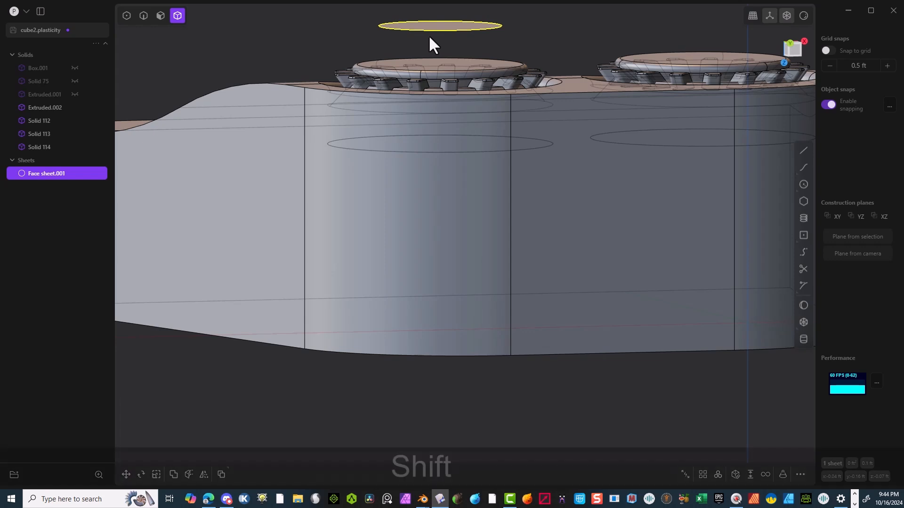
Duplicate the circular sheet, offset the copy 0.0055 ft along Z towards the notched disc, and scale the copy down
{"action": "key", "text": "shift+d"}
{"action": "left_click", "coordinate": [433, 78]}
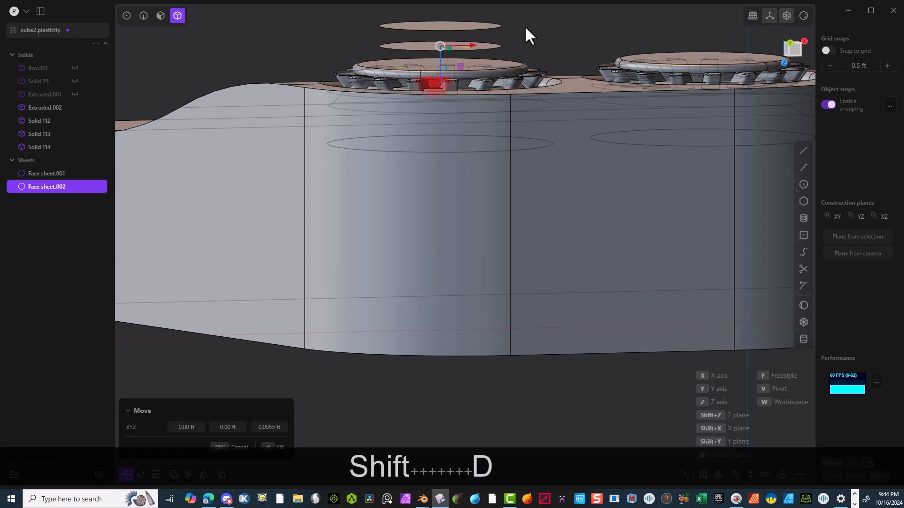
{"action": "key", "text": "s"}
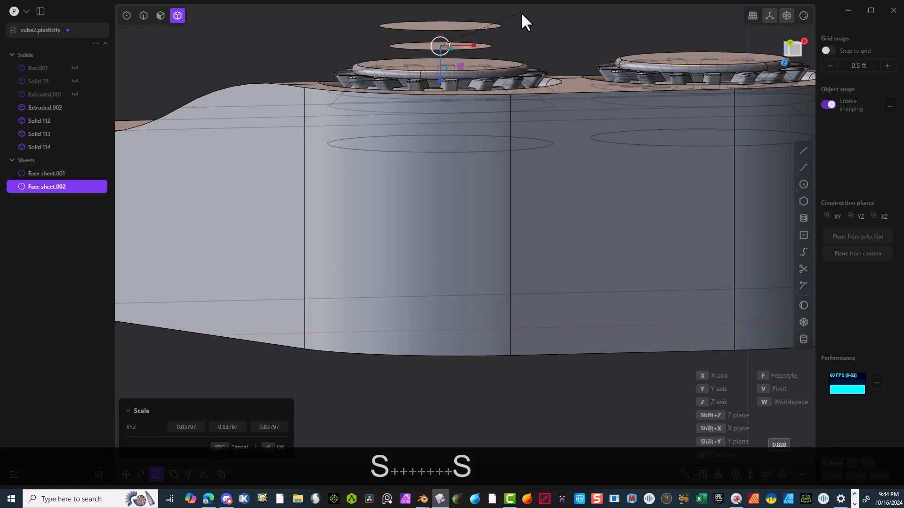
{"action": "left_click", "coordinate": [517, 14]}
{"action": "left_click", "coordinate": [266, 447]}
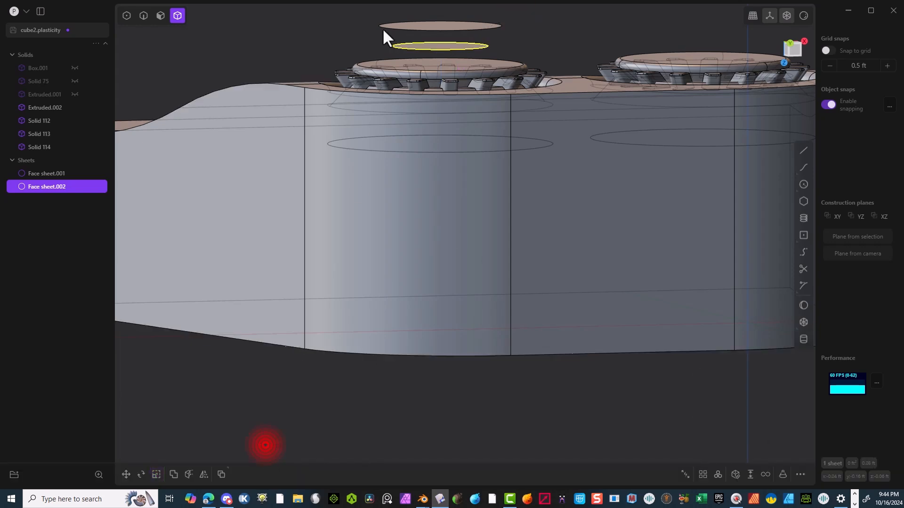
Loft a tapered solid between the faces of the two circular sheets
{"action": "left_click", "coordinate": [420, 26]}
{"action": "left_click", "coordinate": [419, 45], "text": "shift"}
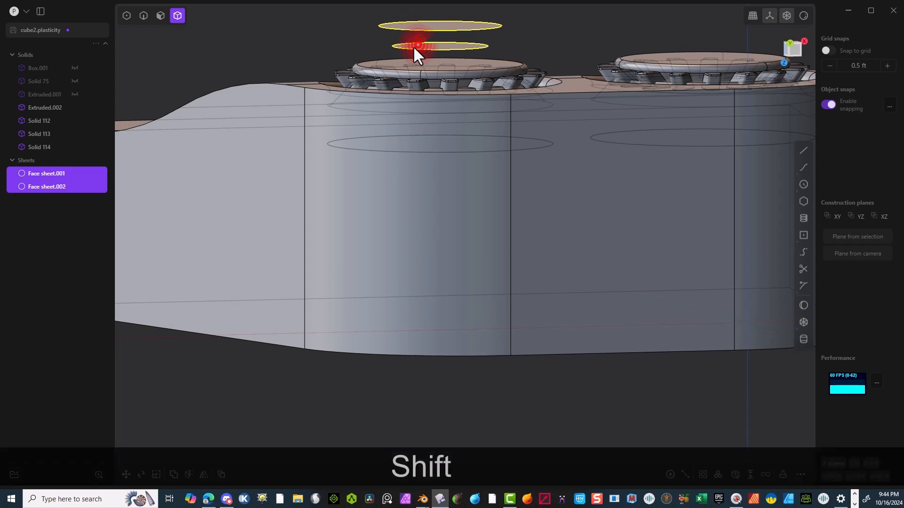
{"action": "left_click", "coordinate": [160, 15]}
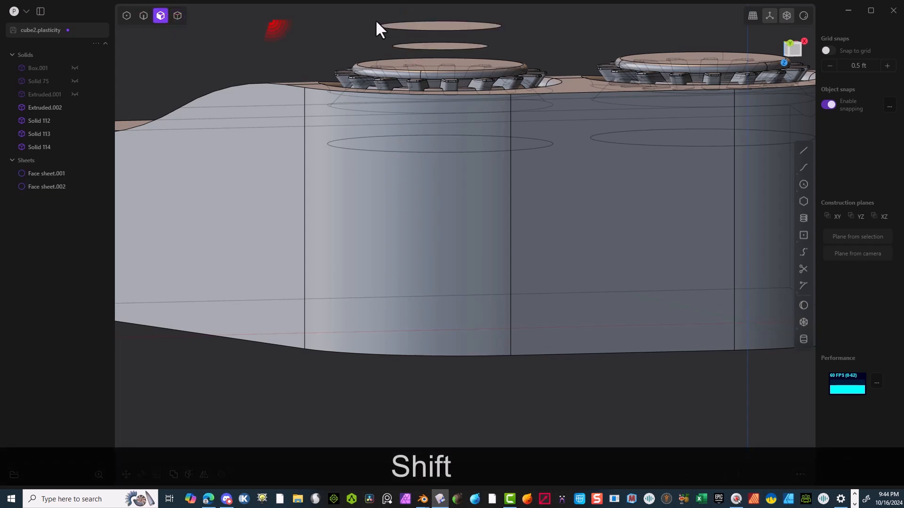
{"action": "left_click", "coordinate": [423, 23]}
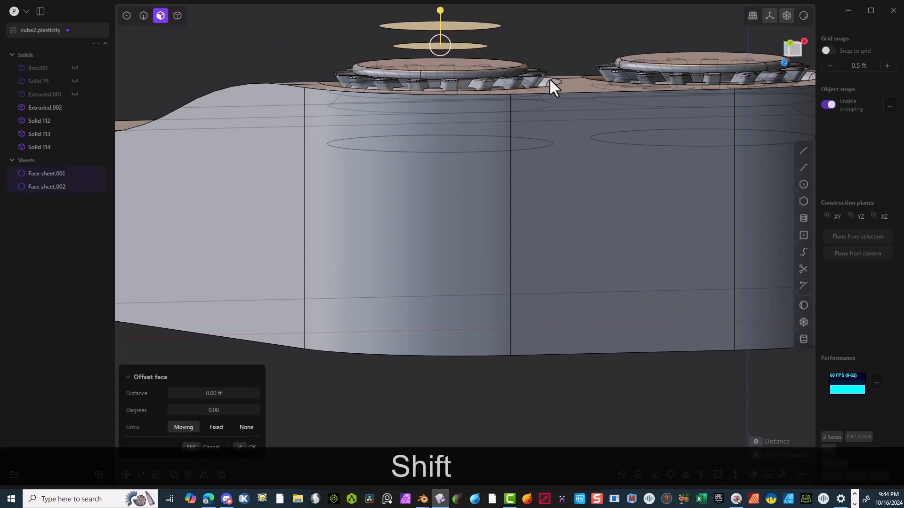
{"action": "key", "text": "l"}
{"action": "left_click", "coordinate": [241, 447]}
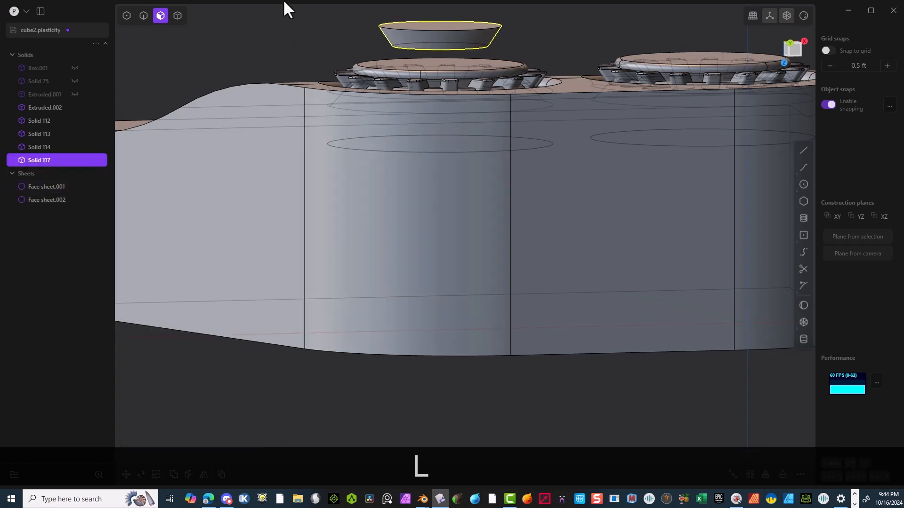
{"action": "left_click", "coordinate": [143, 16]}
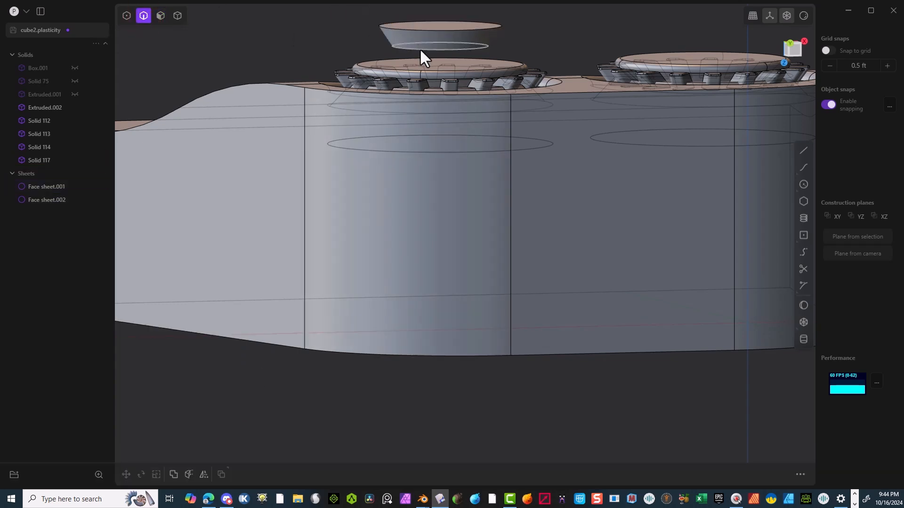
{"action": "left_click", "coordinate": [420, 48]}
{"action": "left_click_drag", "start_coordinate": [413, 47], "coordinate": [405, 43]}
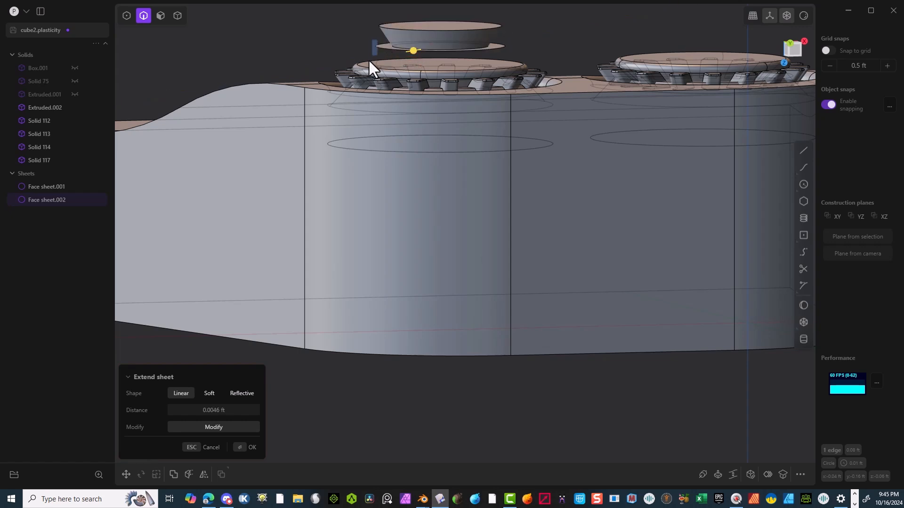
{"action": "left_click", "coordinate": [178, 16]}
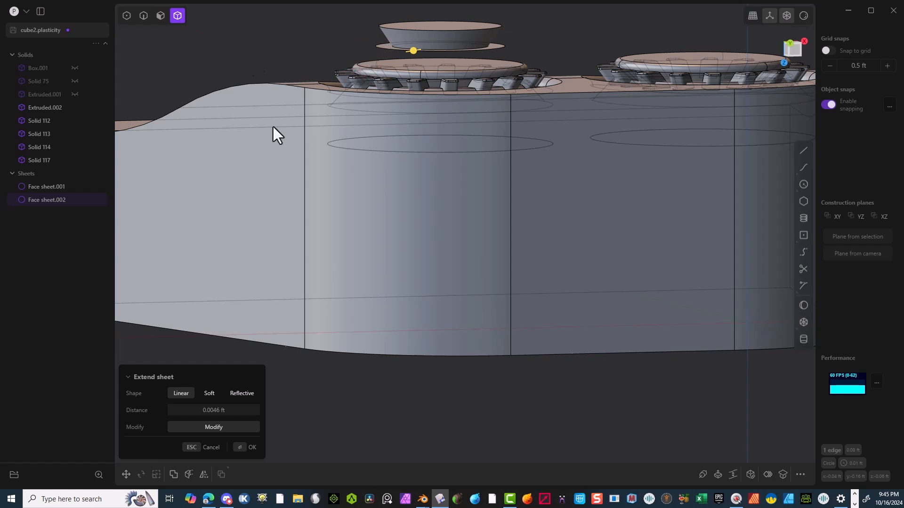
{"action": "left_click", "coordinate": [210, 447]}
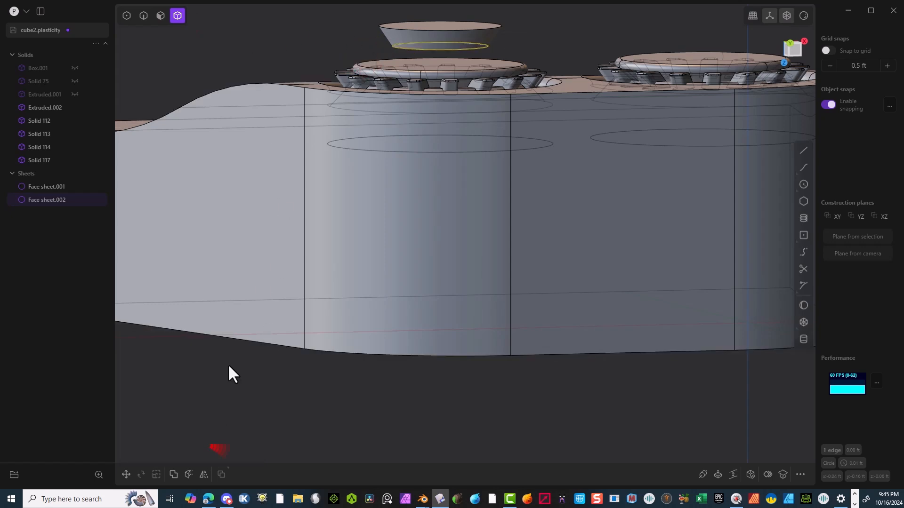
Delete the larger circular sheet on the wide end of the lofted solid
{"action": "left_click", "coordinate": [392, 47]}
{"action": "left_click", "coordinate": [391, 25]}
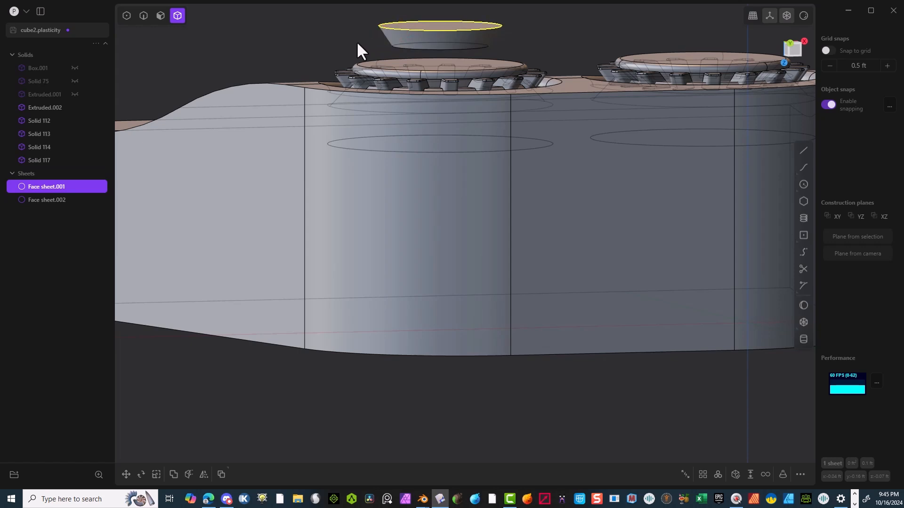
{"action": "key", "text": "Delete"}
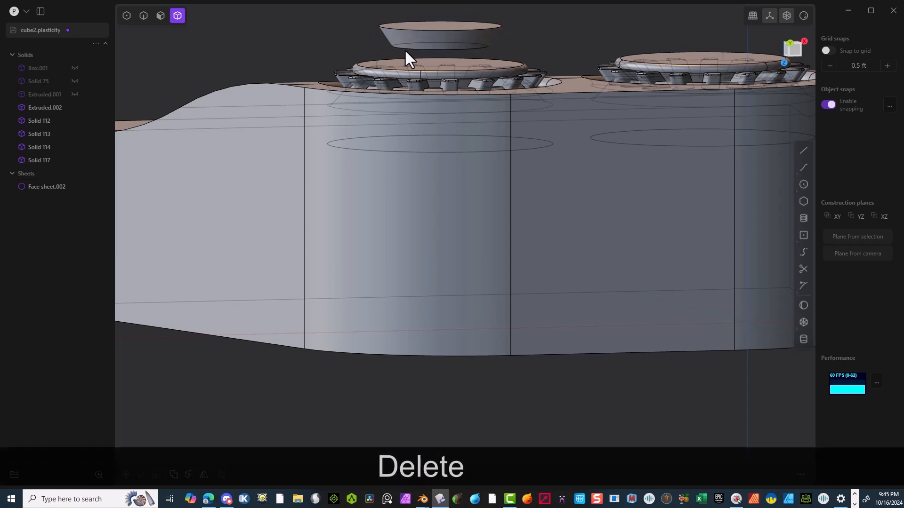
Extend the outer edge of the smaller circular sheet outward beyond the narrow end of the lofted solid
{"action": "left_click", "coordinate": [490, 40]}
{"action": "left_click", "coordinate": [363, 72], "text": "shift"}
{"action": "left_click_drag", "start_coordinate": [525, 27], "coordinate": [309, 43]}
{"action": "left_click", "coordinate": [358, 16]}
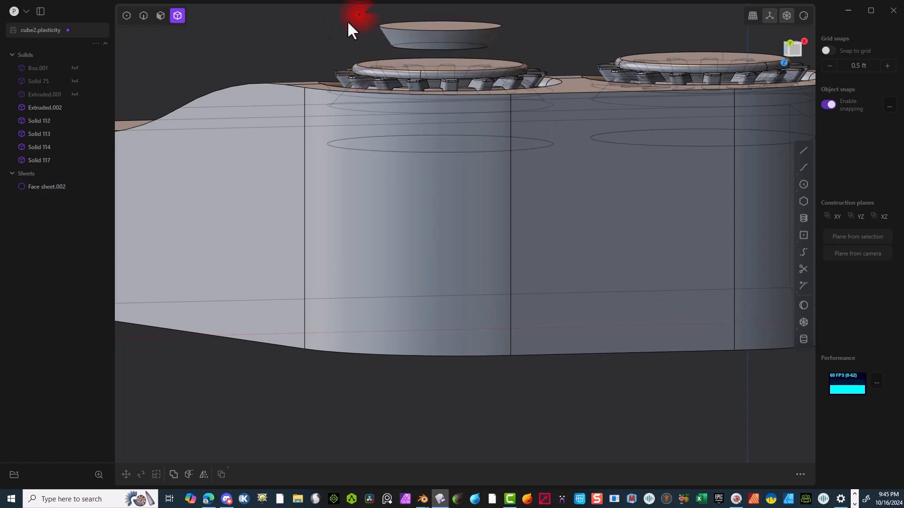
{"action": "left_click", "coordinate": [144, 16]}
{"action": "left_click", "coordinate": [391, 41]}
{"action": "key", "text": "e"}
{"action": "left_click", "coordinate": [364, 55]}
{"action": "left_click", "coordinate": [266, 408]}
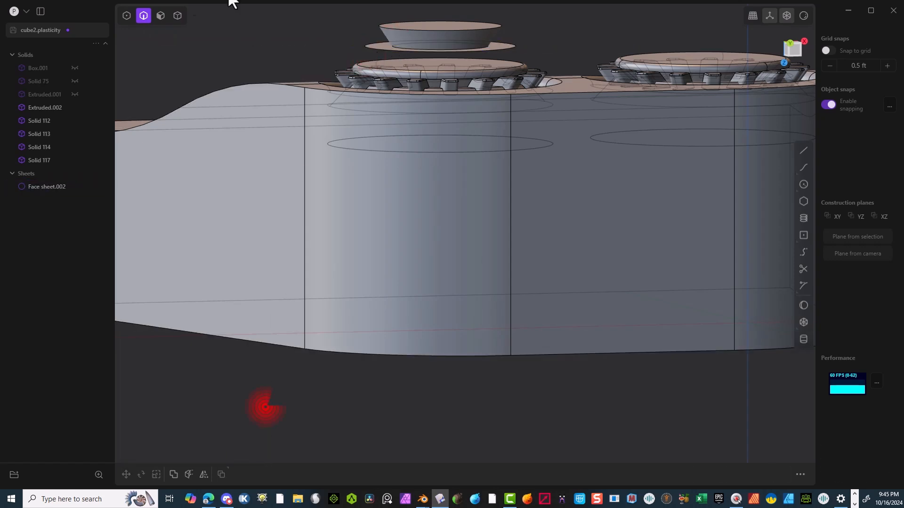
Delete the remaining circular sheet at the narrow end of the lofted solid
{"action": "left_click", "coordinate": [177, 16]}
{"action": "left_click", "coordinate": [360, 46]}
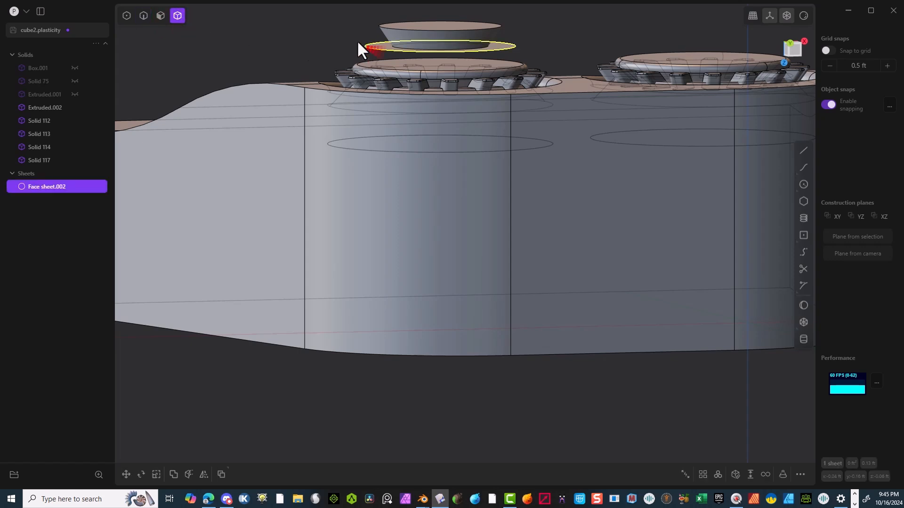
{"action": "key", "text": "Delete"}
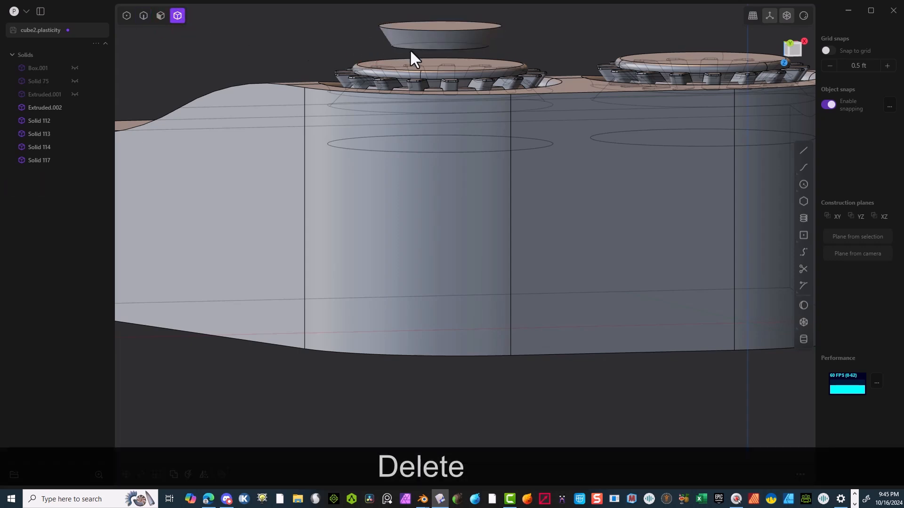
Apply a Fillet to the circular edge at the narrow end of the lofted solid
{"action": "left_click", "coordinate": [144, 18]}
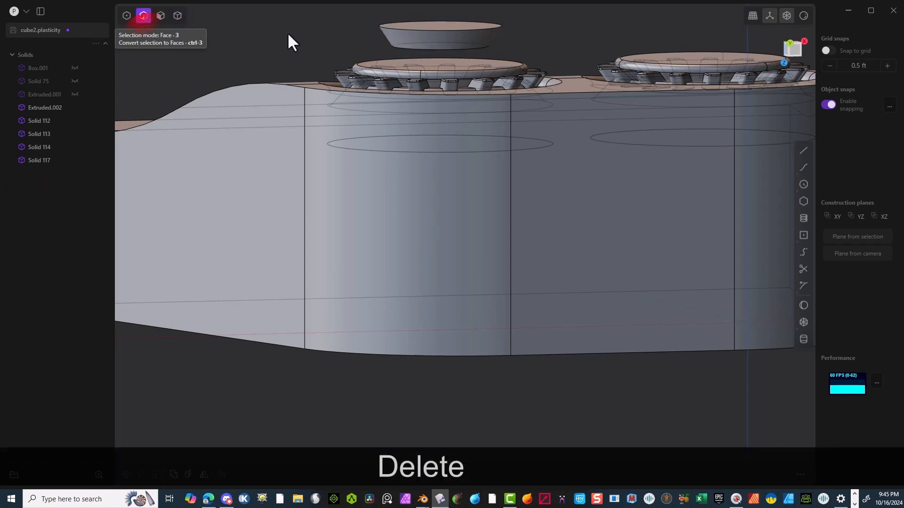
{"action": "left_click", "coordinate": [408, 49]}
{"action": "key", "text": "f"}
{"action": "left_click_drag", "start_coordinate": [407, 49], "coordinate": [388, 47]}
{"action": "left_click", "coordinate": [241, 451]}
Duplicate the flat face at the narrow end of the lofted solid and scale the circular copy down
{"action": "middle_click_drag", "start_coordinate": [352, 97], "coordinate": [354, 64]}
{"action": "scroll", "coordinate": [479, 46], "scroll_direction": "up", "scroll_amount": 5}
{"action": "middle_click_drag", "start_coordinate": [414, 90], "coordinate": [417, 70]}
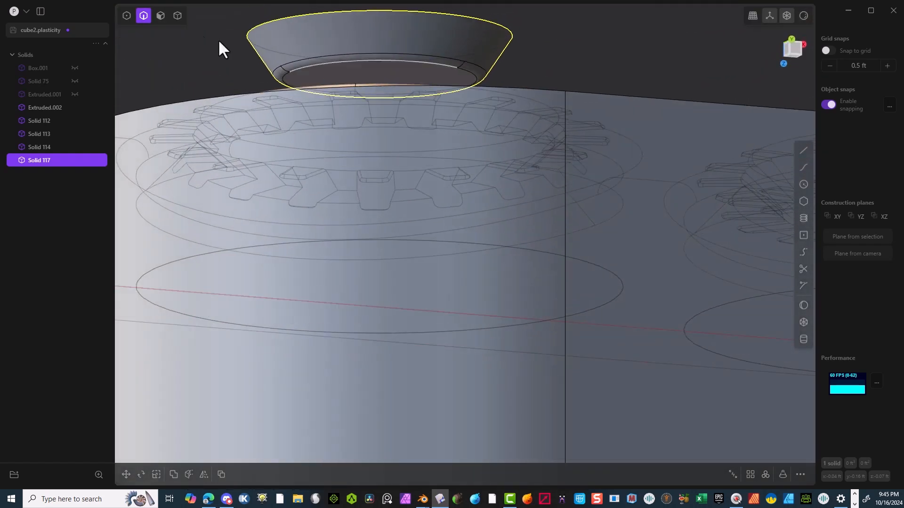
{"action": "left_click", "coordinate": [161, 16]}
{"action": "left_click", "coordinate": [348, 78]}
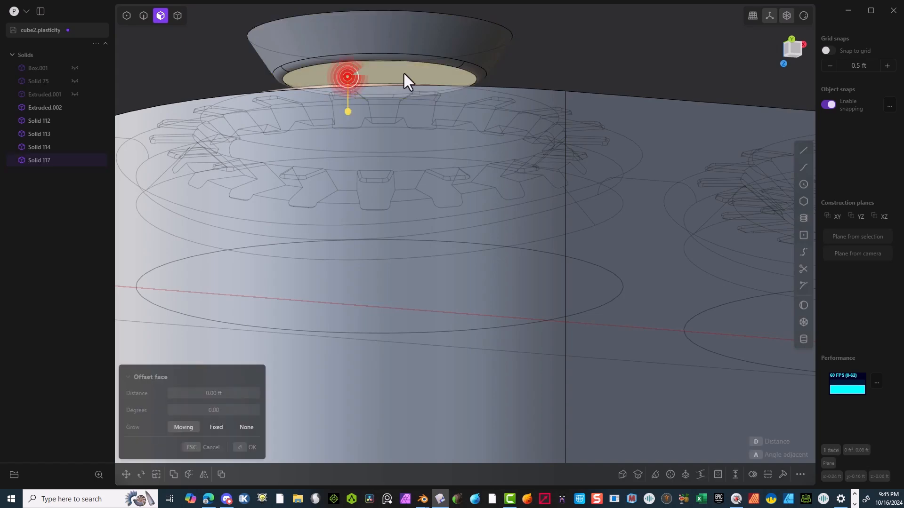
{"action": "scroll", "coordinate": [403, 73], "scroll_direction": "down", "scroll_amount": 2}
{"action": "middle_click_drag", "start_coordinate": [393, 105], "coordinate": [393, 104]}
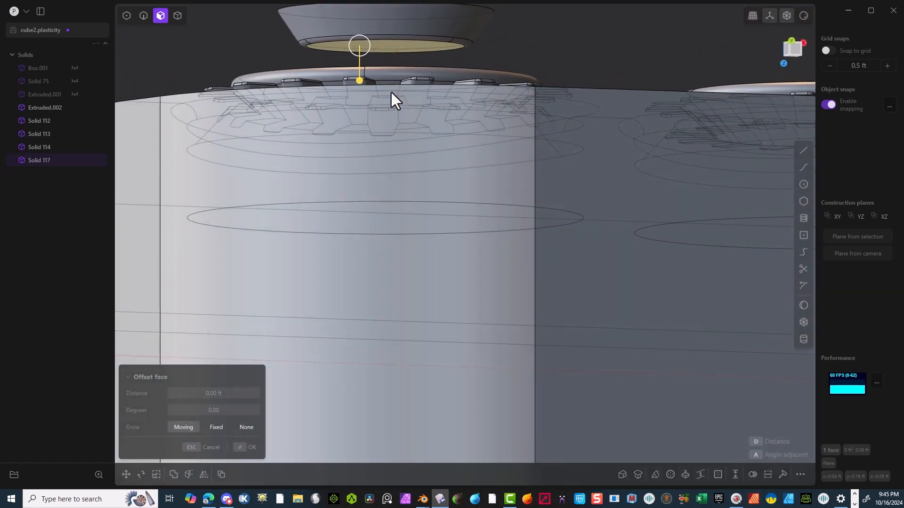
{"action": "key", "text": "shift+d"}
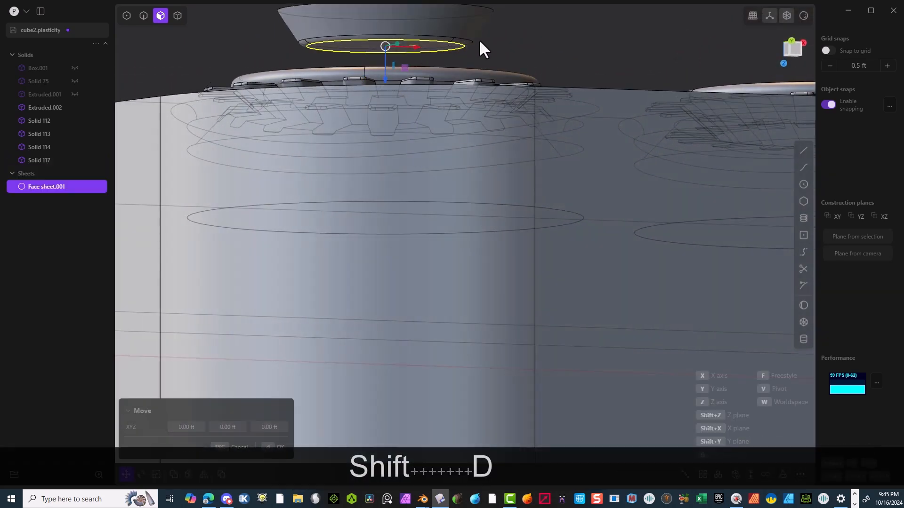
{"action": "key", "text": "s"}
{"action": "left_click", "coordinate": [466, 39]}
Move the small circular sheet about 0.00167 ft along Z, just beyond the narrow end of the lofted solid
{"action": "key", "text": "g"}
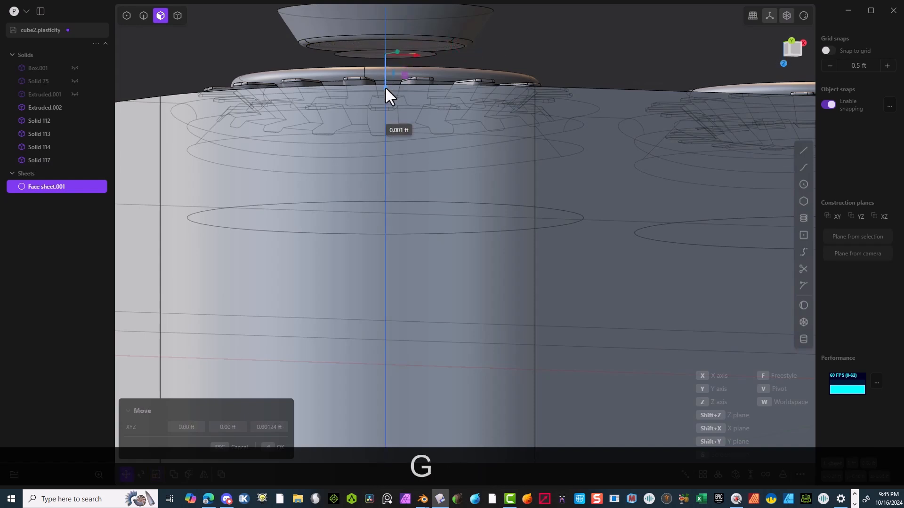
{"action": "left_click", "coordinate": [383, 88]}
{"action": "left_click", "coordinate": [273, 446]}
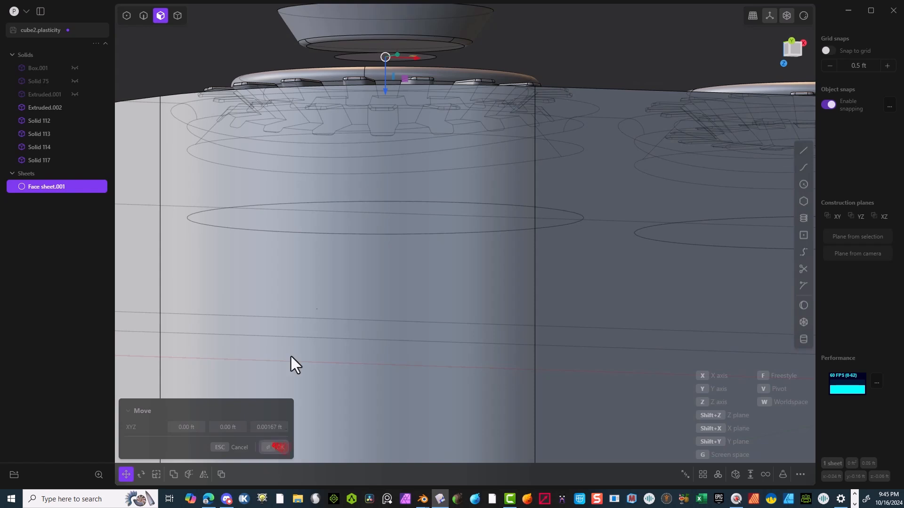
Extrude the small circular sheet about 0.005 ft into the narrow end of the lofted solid
{"action": "left_click", "coordinate": [174, 16]}
{"action": "left_click", "coordinate": [162, 16]}
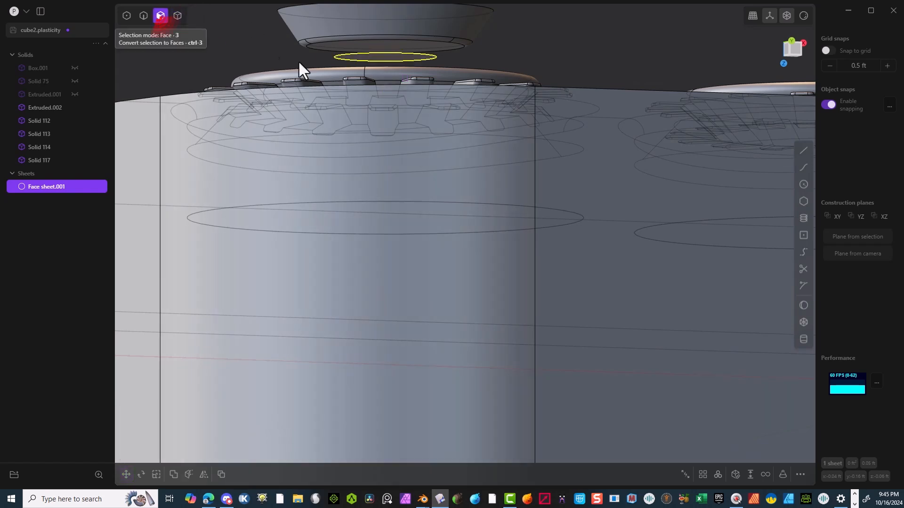
{"action": "left_click", "coordinate": [379, 58]}
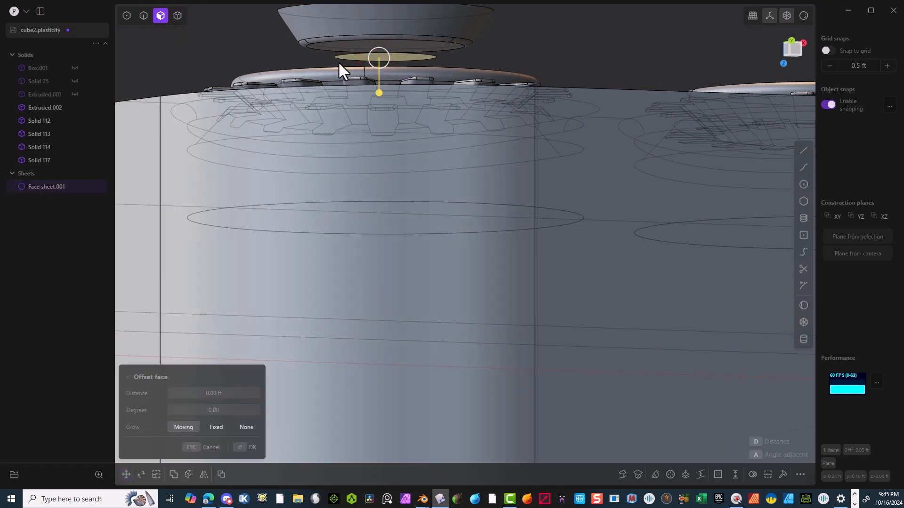
{"action": "key", "text": "e"}
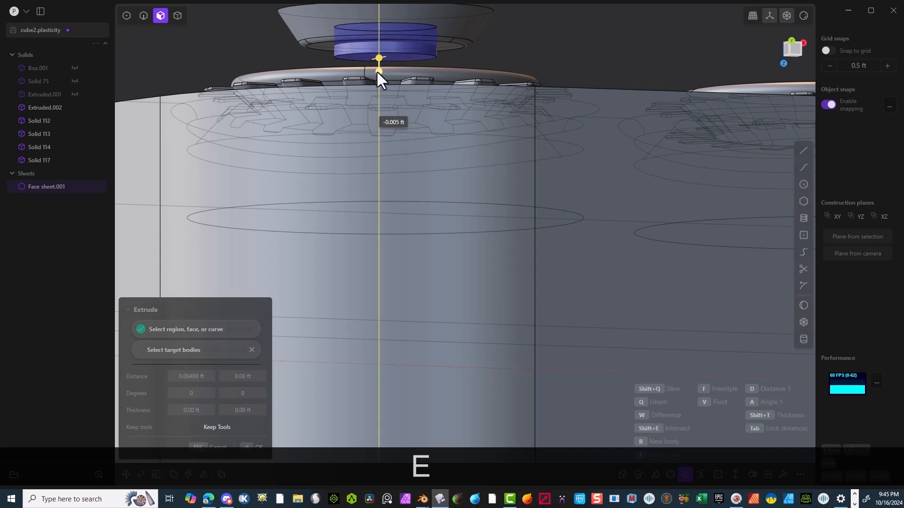
{"action": "left_click", "coordinate": [376, 72]}
{"action": "left_click", "coordinate": [249, 448]}
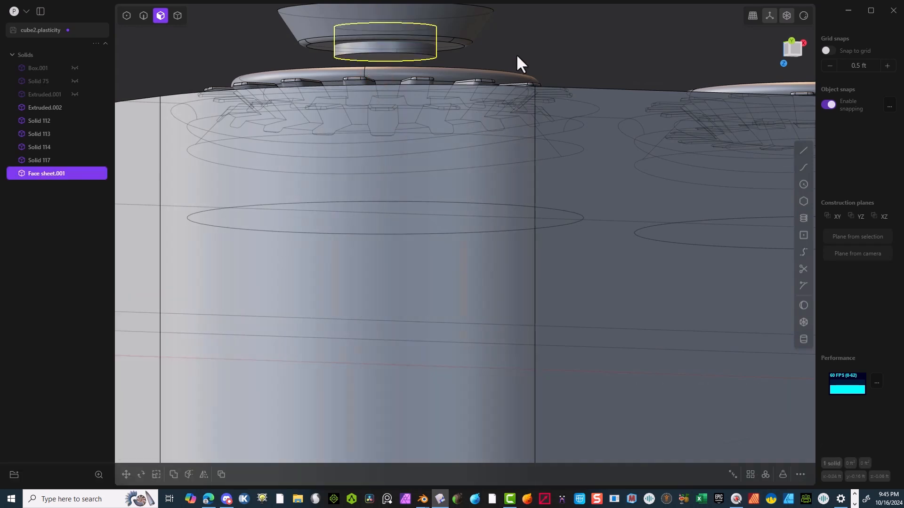
{"action": "left_click", "coordinate": [517, 48]}
Subtract the small cylinder from the lofted solid with a Boolean difference
{"action": "left_click", "coordinate": [177, 16]}
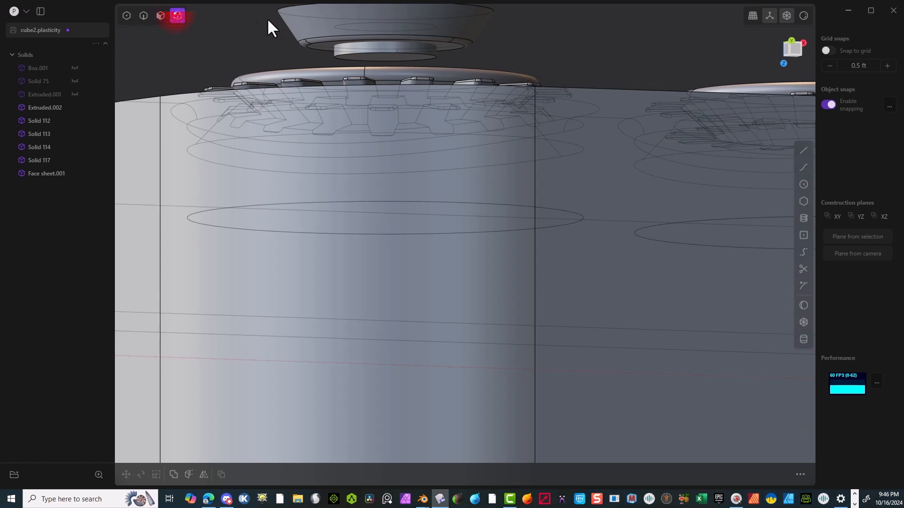
{"action": "left_click", "coordinate": [410, 55]}
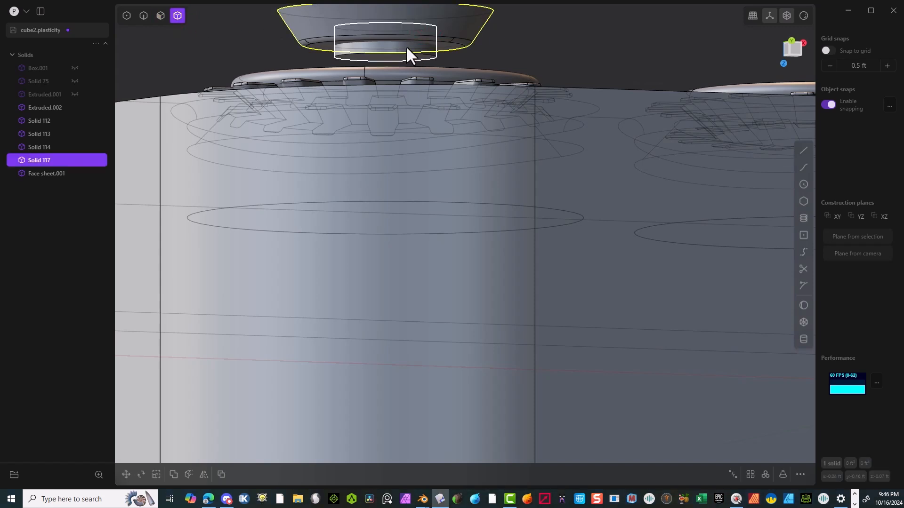
{"action": "left_click", "coordinate": [455, 70], "text": "shift"}
{"action": "key", "text": "q"}
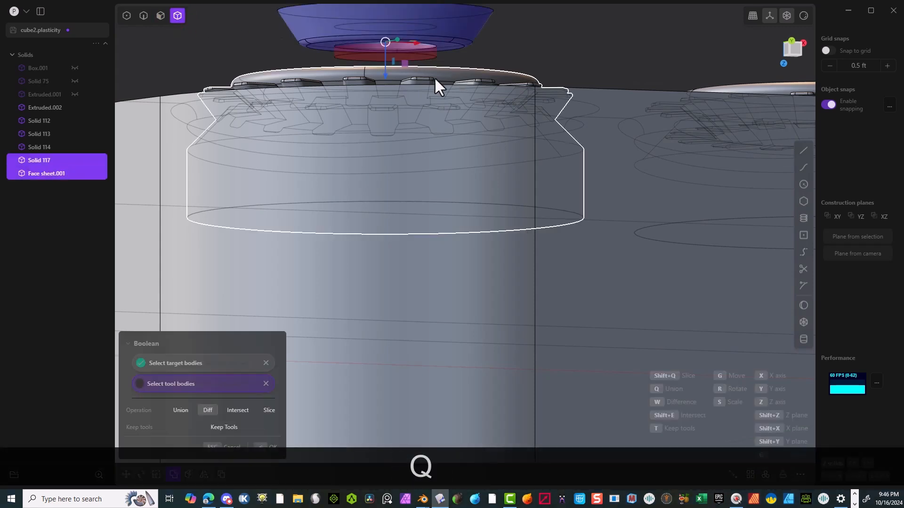
{"action": "left_click", "coordinate": [268, 445]}
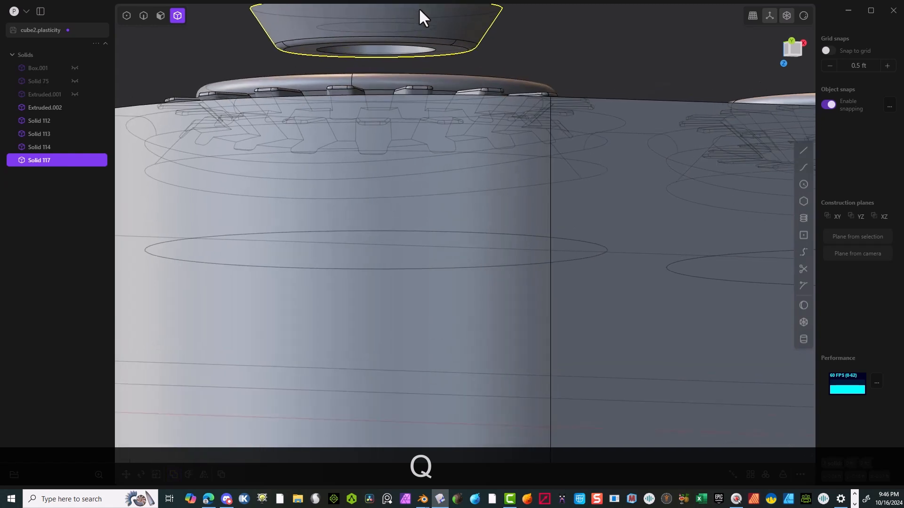
Chamfer the rim of the circular hole in the lofted solid by 0.0012 ft
{"action": "scroll", "coordinate": [430, 15], "scroll_direction": "up", "scroll_amount": 1}
{"action": "left_click", "coordinate": [144, 16]}
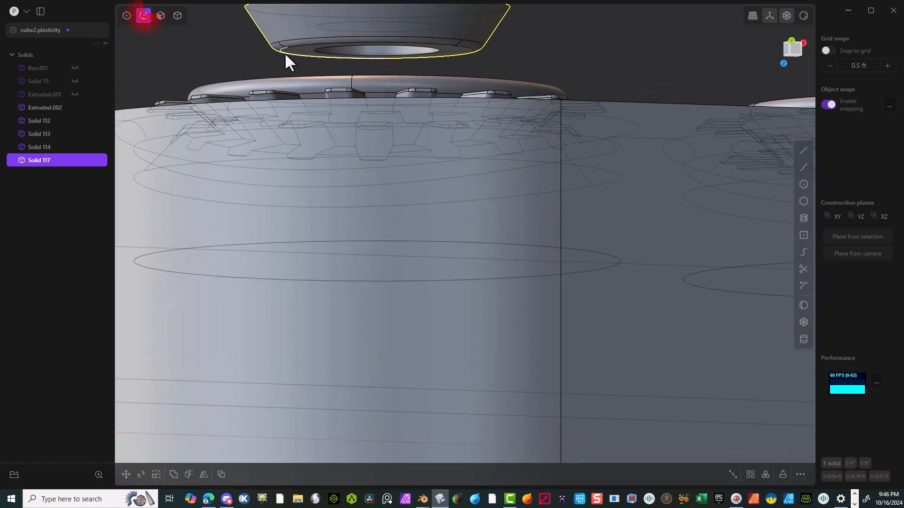
{"action": "left_click", "coordinate": [318, 49]}
{"action": "key", "text": "f"}
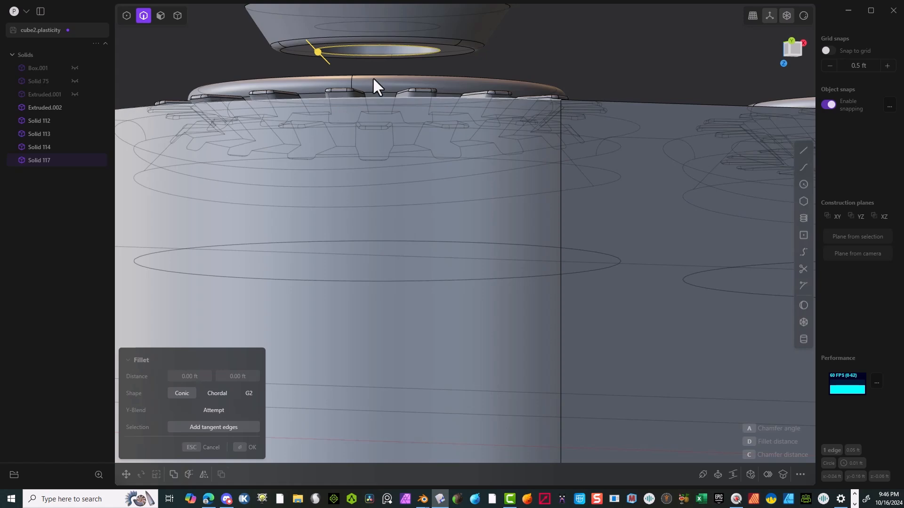
{"action": "left_click_drag", "start_coordinate": [319, 51], "coordinate": [305, 53]}
{"action": "right_click_drag", "start_coordinate": [341, 55], "coordinate": [367, 49]}
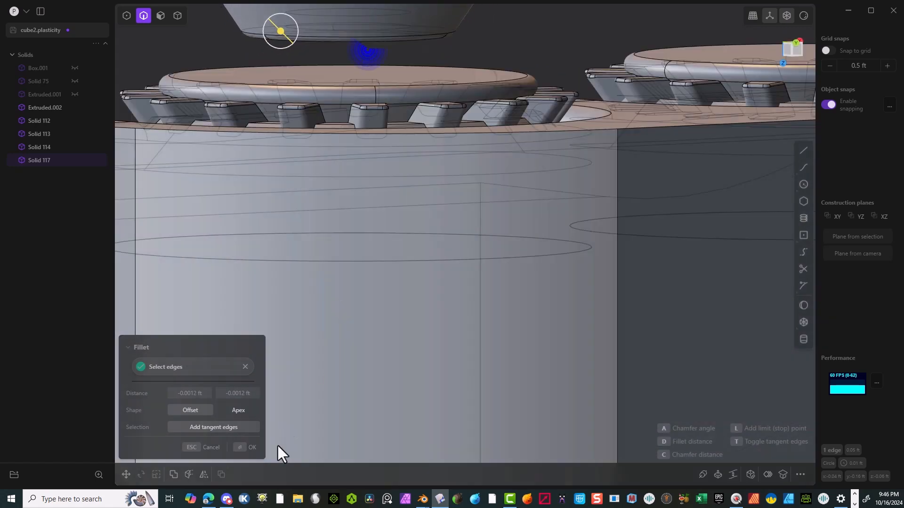
{"action": "left_click", "coordinate": [250, 447]}
Fillet three circular edges of the chamfered hole in the lofted solid with a 0.00038 ft radius
{"action": "right_click_drag", "start_coordinate": [273, 342], "coordinate": [382, 127]}
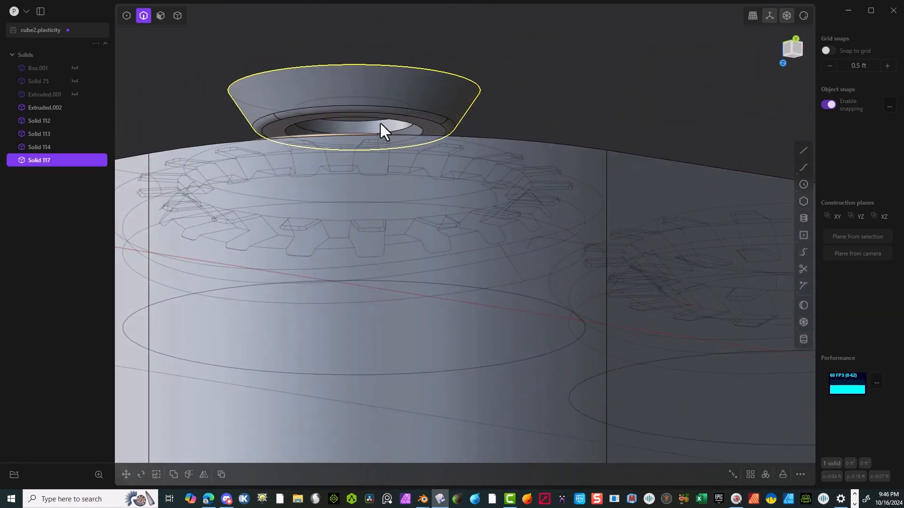
{"action": "left_click", "coordinate": [299, 125]}
{"action": "key", "text": "f"}
{"action": "left_click", "coordinate": [283, 129], "text": "shift"}
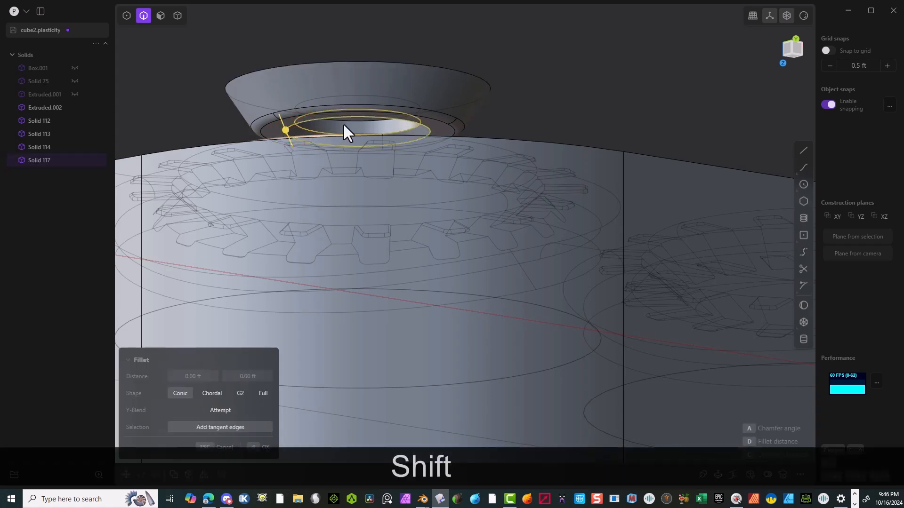
{"action": "left_click", "coordinate": [351, 119], "text": "shift"}
{"action": "scroll", "coordinate": [484, 118], "scroll_direction": "down", "scroll_amount": 2}
{"action": "mouse_move", "coordinate": [374, 126]}
{"action": "left_mouse_down"}
{"action": "mouse_move", "coordinate": [360, 121]}
{"action": "mouse_move", "coordinate": [366, 138]}
{"action": "left_mouse_up"}
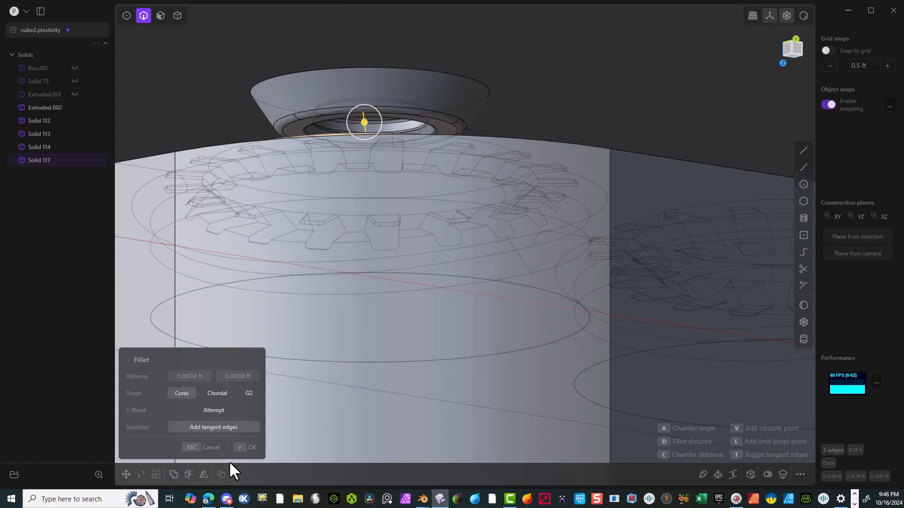
{"action": "left_click", "coordinate": [243, 448]}
Move the lofted solid about 0.00948 ft along Z so it sinks into the notched disc beneath it
{"action": "scroll", "coordinate": [548, 124], "scroll_direction": "down", "scroll_amount": 3}
{"action": "mouse_move", "coordinate": [513, 174]}
{"action": "middle_mouse_down"}
{"action": "mouse_move", "coordinate": [525, 177]}
{"action": "mouse_move", "coordinate": [525, 160]}
{"action": "middle_mouse_up"}
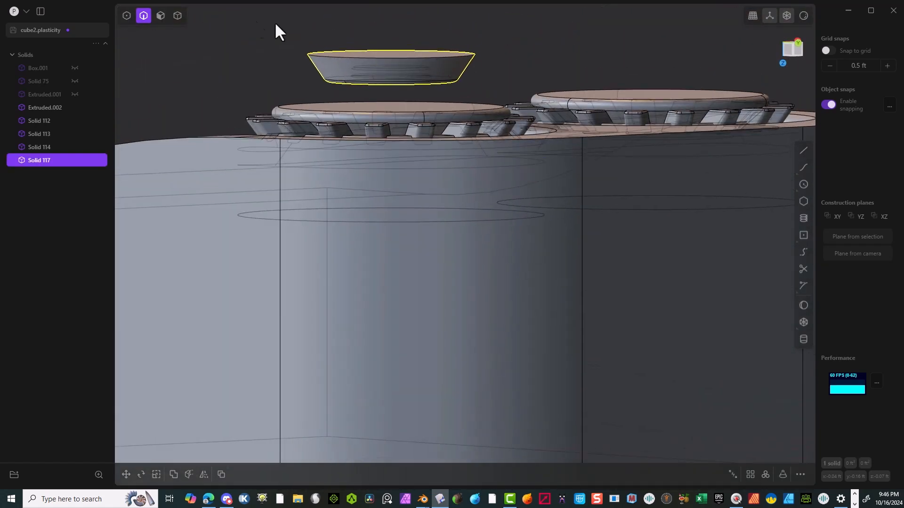
{"action": "left_click", "coordinate": [179, 16]}
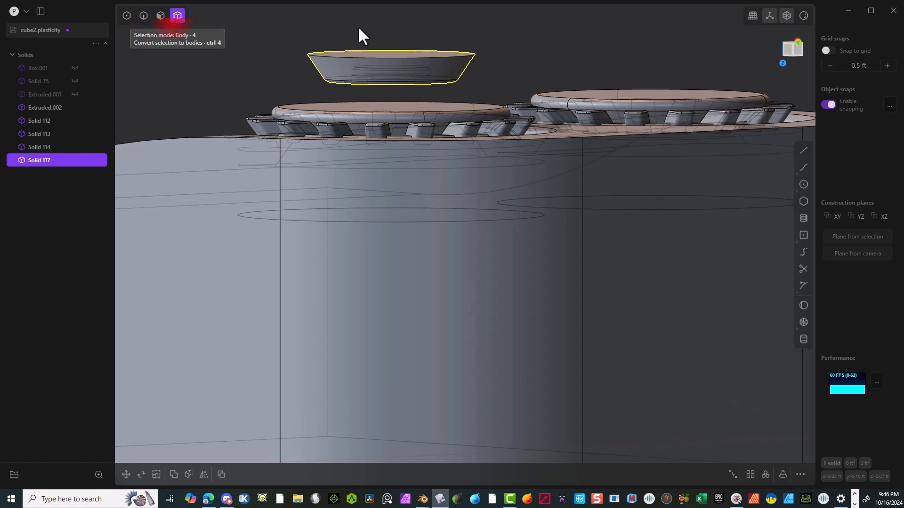
{"action": "left_click", "coordinate": [410, 58]}
{"action": "key", "text": "g"}
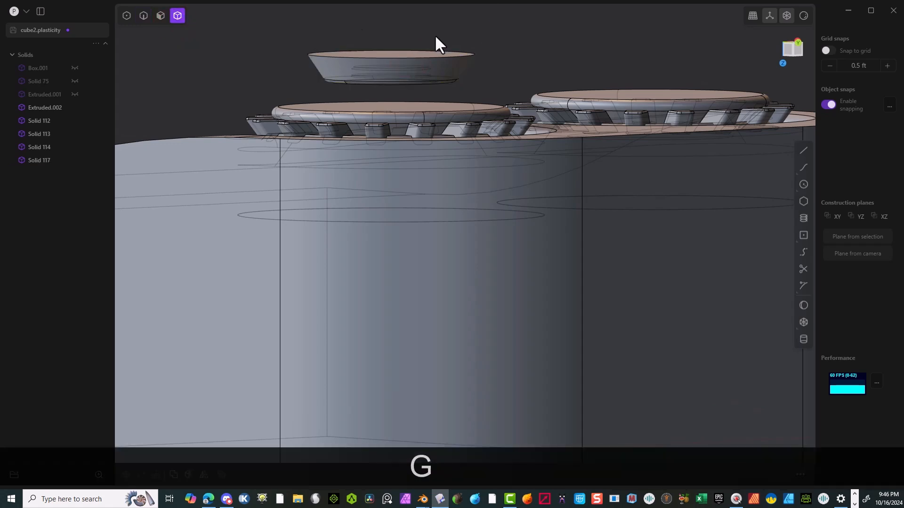
{"action": "left_click", "coordinate": [440, 57]}
{"action": "key", "text": "g"}
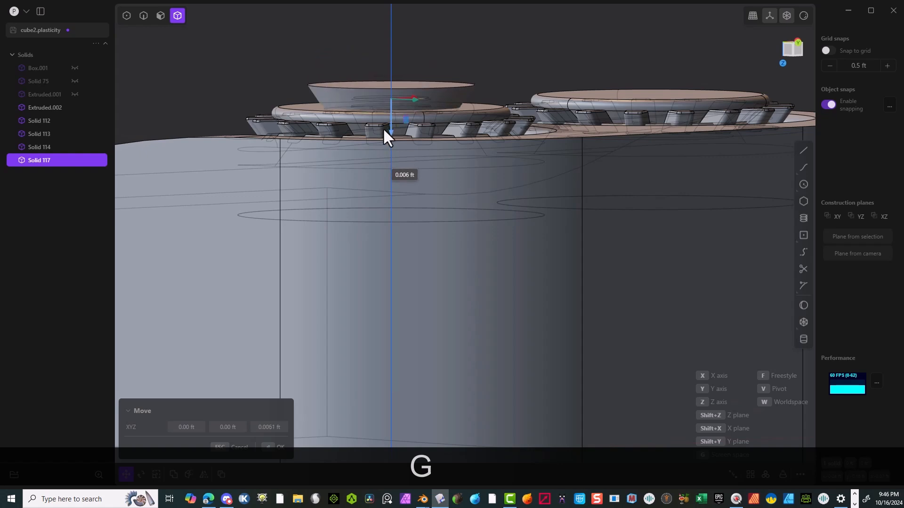
{"action": "middle_click_drag", "start_coordinate": [378, 140], "coordinate": [320, 146]}
{"action": "scroll", "coordinate": [320, 147], "scroll_direction": "down", "scroll_amount": 3}
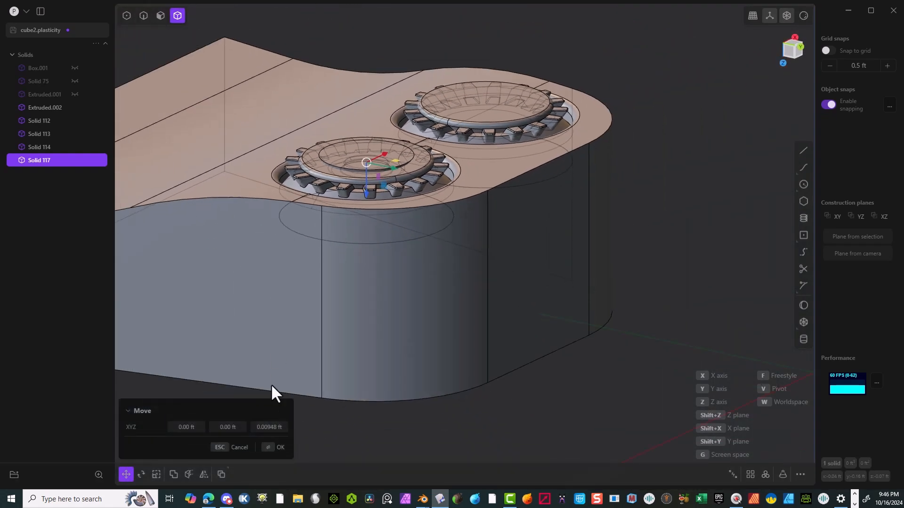
{"action": "left_click", "coordinate": [271, 447]}
{"action": "left_click", "coordinate": [671, 119]}
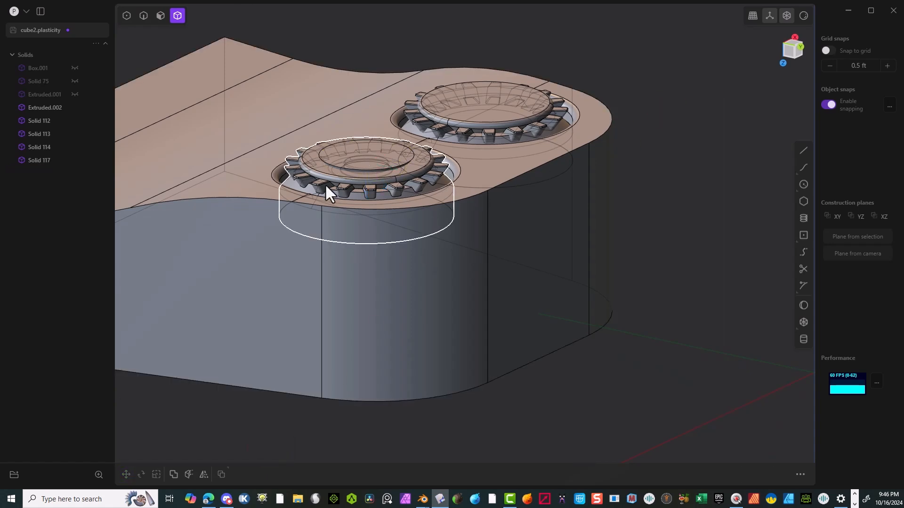
Subtract the lofted solid from the notched disc it sits in with a Boolean difference
{"action": "left_click", "coordinate": [317, 172]}
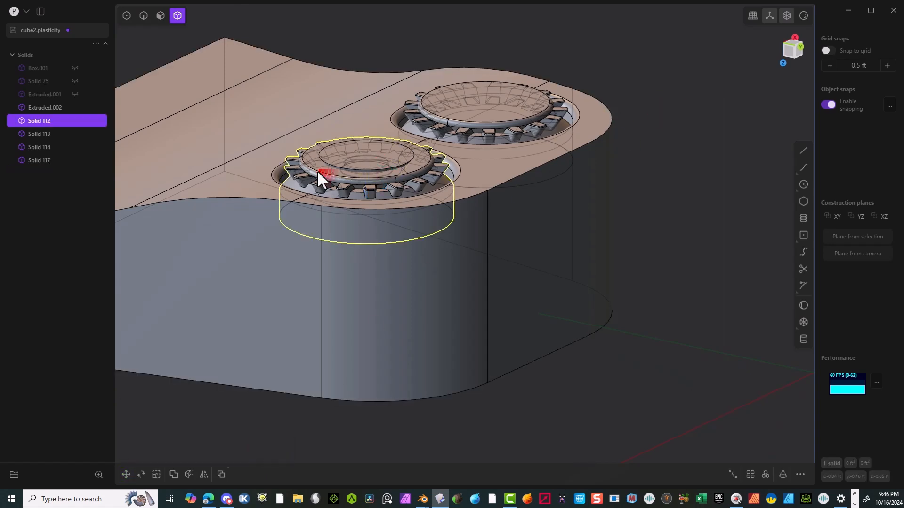
{"action": "left_click", "coordinate": [340, 157], "text": "shift"}
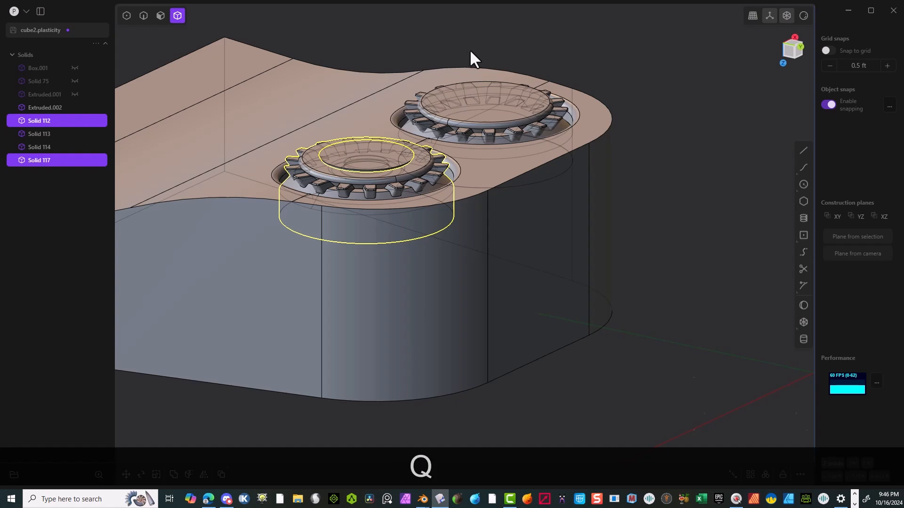
{"action": "key", "text": "q"}
{"action": "left_click", "coordinate": [261, 448]}
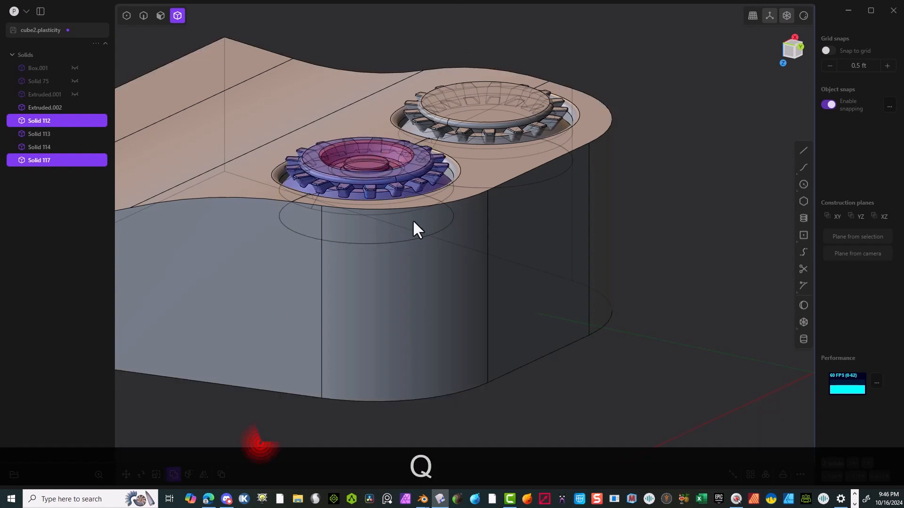
Chamfer the outer circular edge of the new recess in the notched disc by about 0.00484 ft
{"action": "scroll", "coordinate": [426, 144], "scroll_direction": "up", "scroll_amount": 5}
{"action": "middle_click_drag", "start_coordinate": [490, 166], "coordinate": [351, 109]}
{"action": "scroll", "coordinate": [339, 128], "scroll_direction": "up", "scroll_amount": 3}
{"action": "scroll", "coordinate": [352, 109], "scroll_direction": "down", "scroll_amount": 3}
{"action": "left_click", "coordinate": [141, 16]}
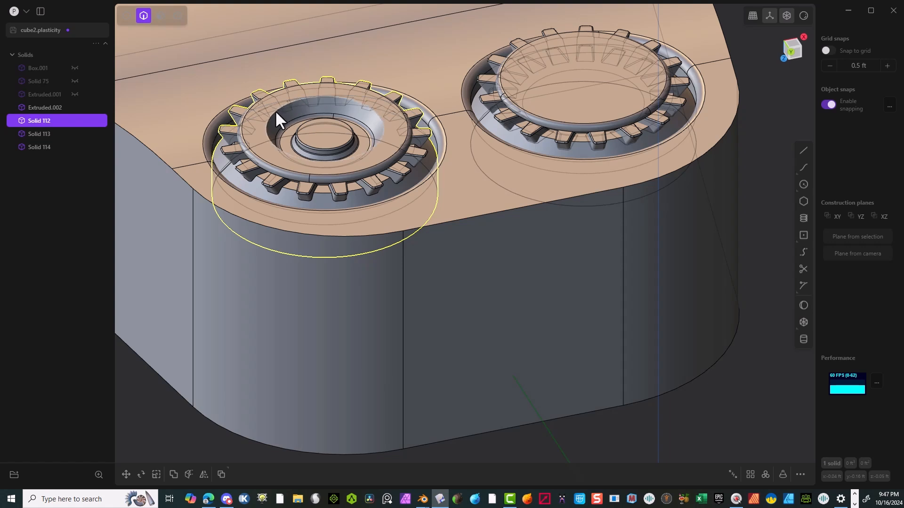
{"action": "left_click", "coordinate": [276, 112]}
{"action": "key", "text": "f"}
{"action": "left_click_drag", "start_coordinate": [281, 101], "coordinate": [269, 121]}
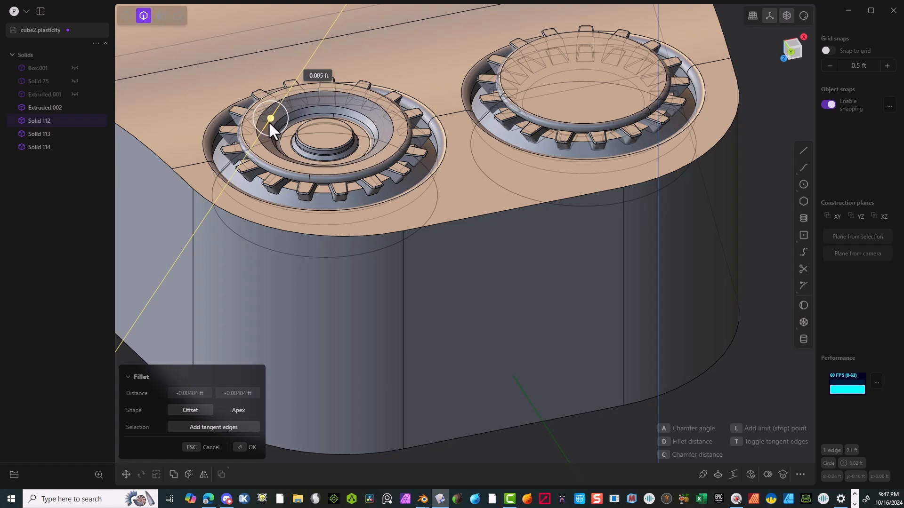
{"action": "left_click", "coordinate": [250, 448]}
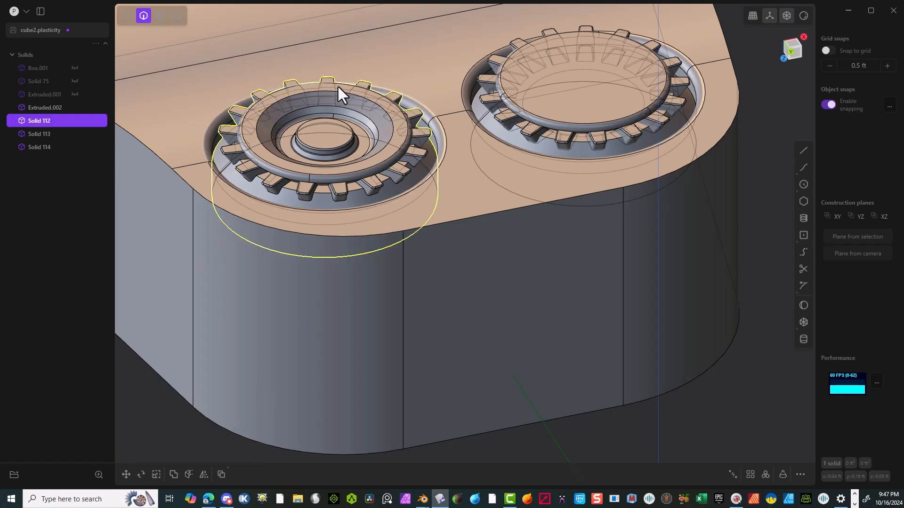
Fillet the inner circular edge around the recess of the toothed left knob
{"action": "left_click", "coordinate": [299, 97]}
{"action": "key", "text": "f"}
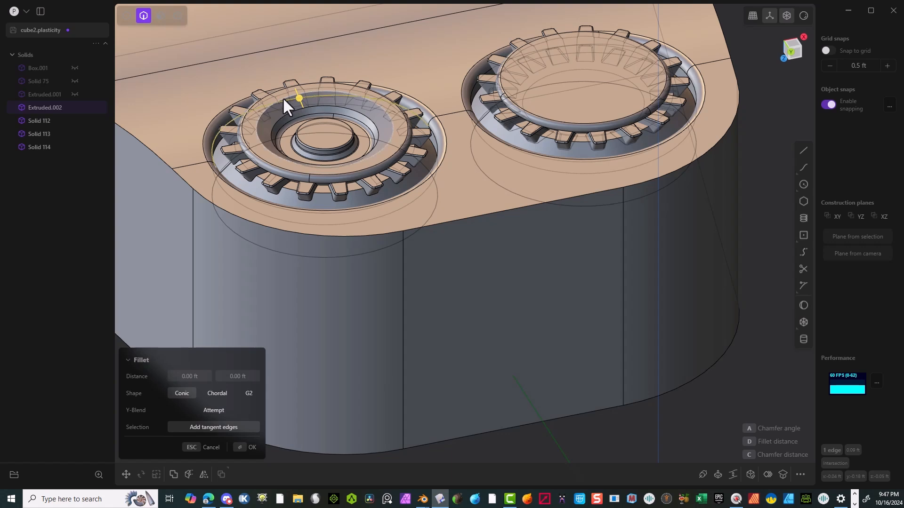
{"action": "left_click", "coordinate": [291, 95]}
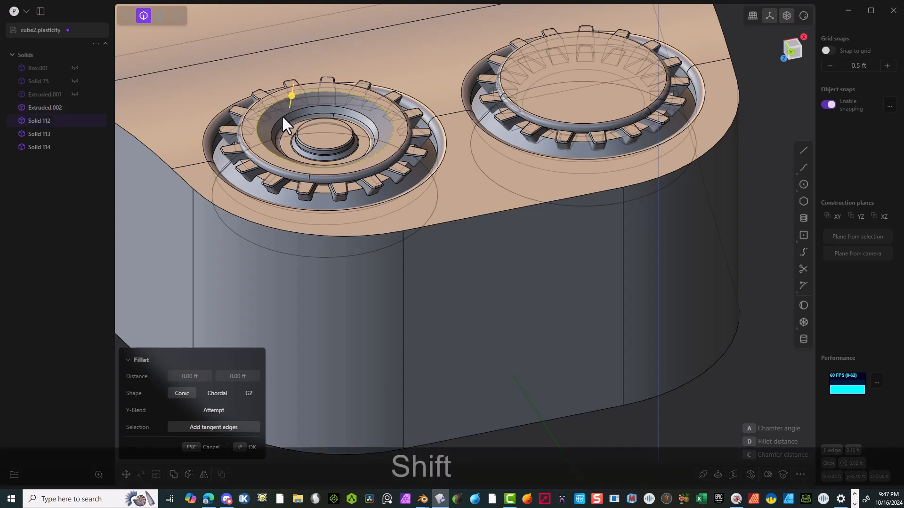
{"action": "left_click", "coordinate": [284, 117], "text": "shift"}
{"action": "left_click_drag", "start_coordinate": [285, 116], "coordinate": [286, 116], "text": "shift"}
{"action": "left_click", "coordinate": [255, 453]}
{"action": "scroll", "coordinate": [404, 95], "scroll_direction": "down", "scroll_amount": 3}
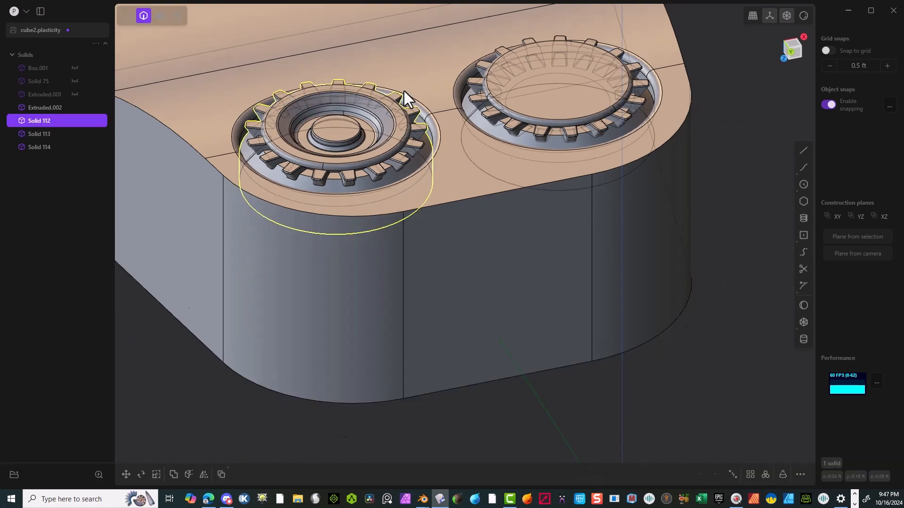
Move the left knob solid -0.00975 ft along the Z axis so it stands out of its hole
{"action": "middle_click_drag", "start_coordinate": [403, 90], "coordinate": [383, 90]}
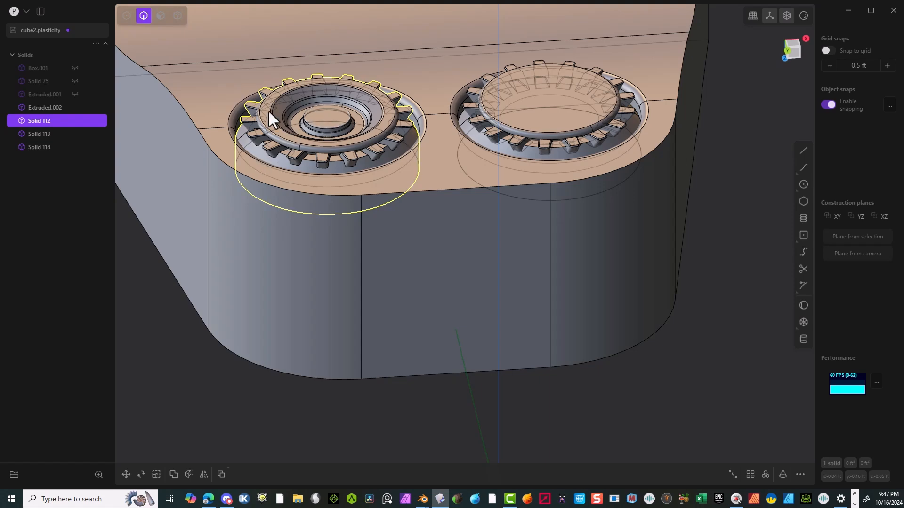
{"action": "left_click", "coordinate": [178, 16]}
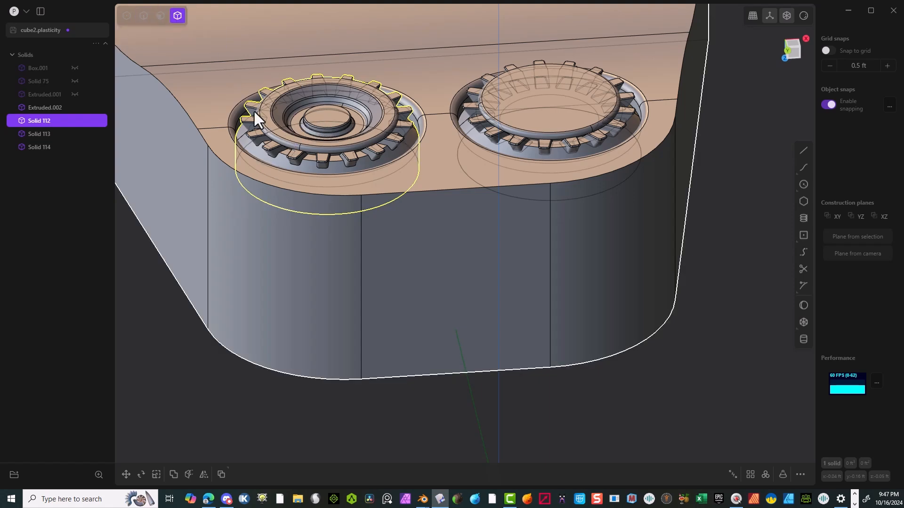
{"action": "key", "text": "g"}
{"action": "middle_click_drag", "start_coordinate": [375, 192], "coordinate": [371, 151]}
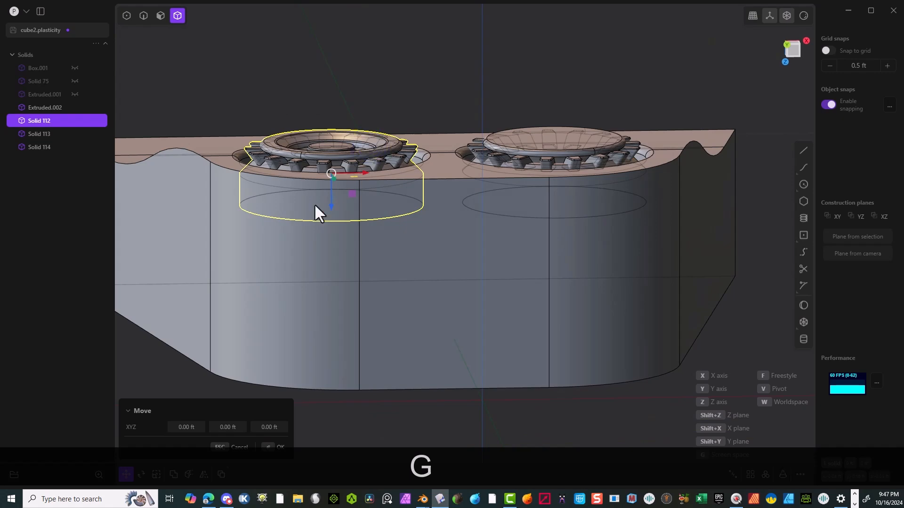
{"action": "key", "text": "z"}
{"action": "middle_click_drag", "start_coordinate": [334, 190], "coordinate": [329, 185]}
{"action": "left_click_drag", "start_coordinate": [340, 169], "coordinate": [343, 155]}
{"action": "middle_click_drag", "start_coordinate": [344, 155], "coordinate": [353, 171]}
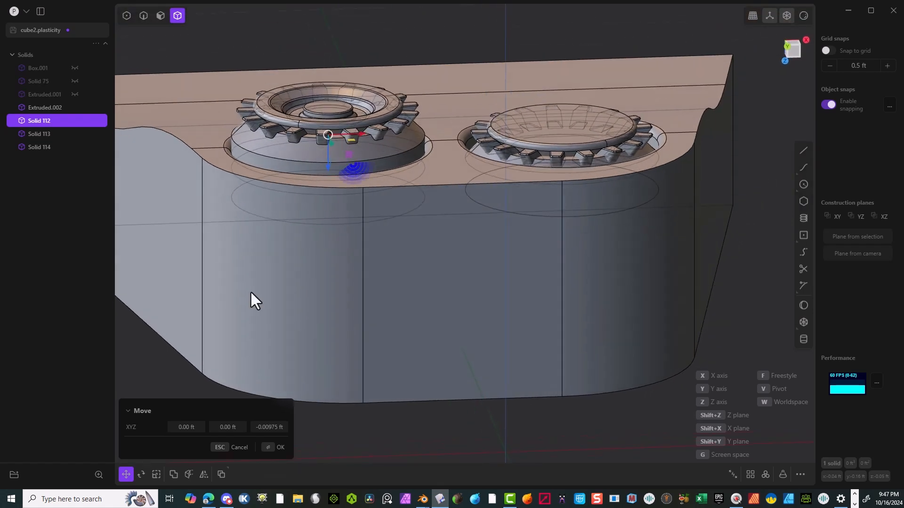
{"action": "left_click", "coordinate": [269, 447]}
Fillet the circular edge where the left knob's sloped side meets its cylindrical base
{"action": "left_click", "coordinate": [141, 15]}
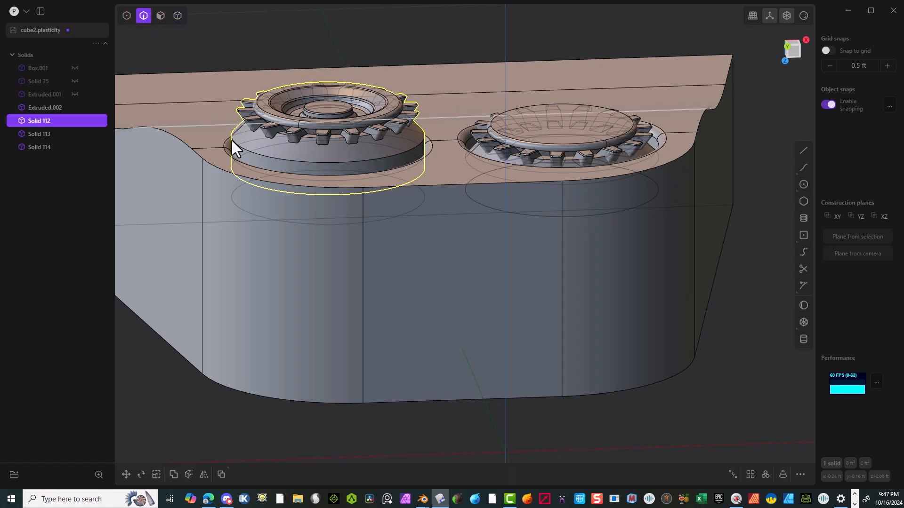
{"action": "left_click", "coordinate": [250, 154]}
{"action": "key", "text": "f"}
{"action": "left_click_drag", "start_coordinate": [251, 153], "coordinate": [244, 150]}
{"action": "left_click", "coordinate": [246, 447]}
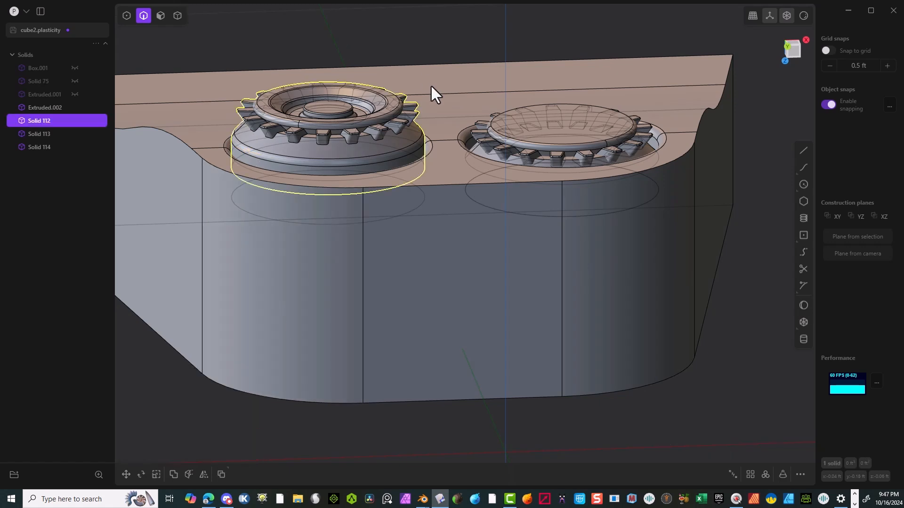
Delete the two solids that make up the old knob in the right hole
{"action": "scroll", "coordinate": [468, 117], "scroll_direction": "down", "scroll_amount": 3}
{"action": "left_click", "coordinate": [413, 19]}
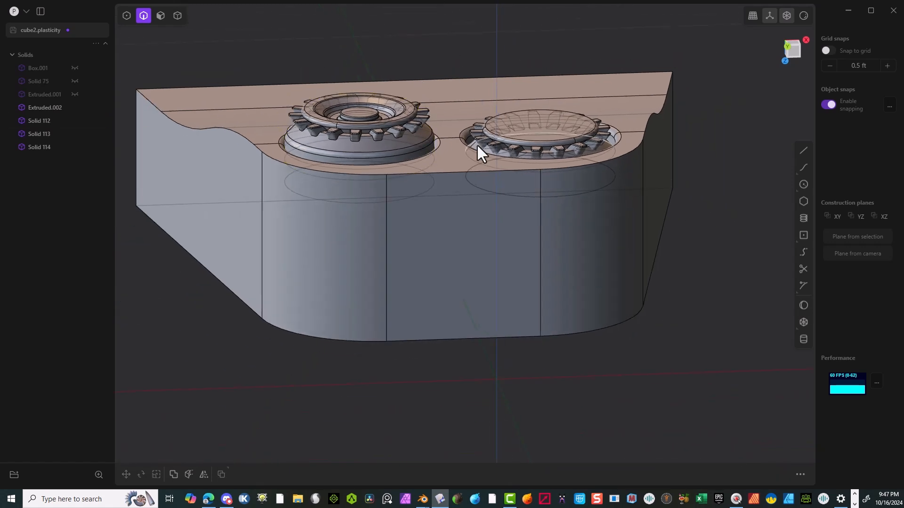
{"action": "left_click", "coordinate": [506, 136]}
{"action": "key", "text": "Delete"}
{"action": "left_click", "coordinate": [518, 143]}
{"action": "key", "text": "Delete"}
Mirror the finished knob across the body's centre plane along X to fill the empty hole
{"action": "left_click", "coordinate": [380, 115]}
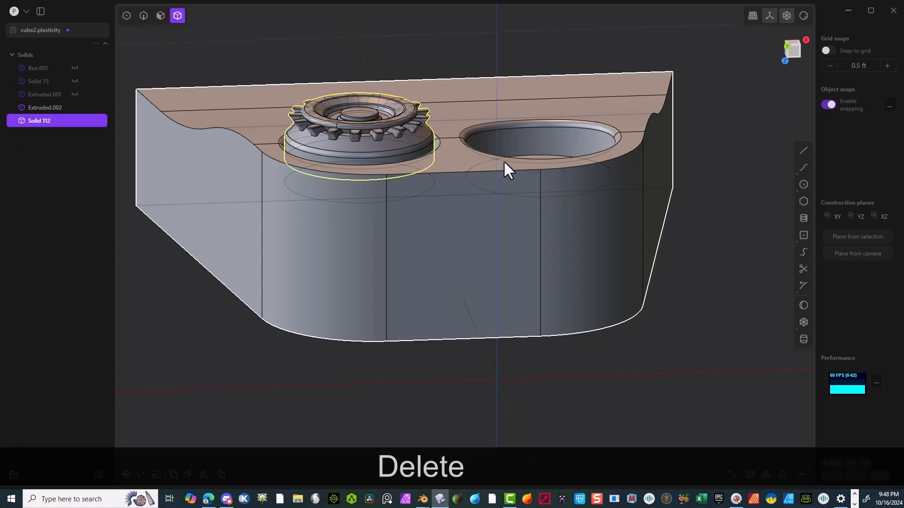
{"action": "middle_click_drag", "start_coordinate": [566, 93], "coordinate": [621, 57]}
{"action": "left_click", "coordinate": [789, 49]}
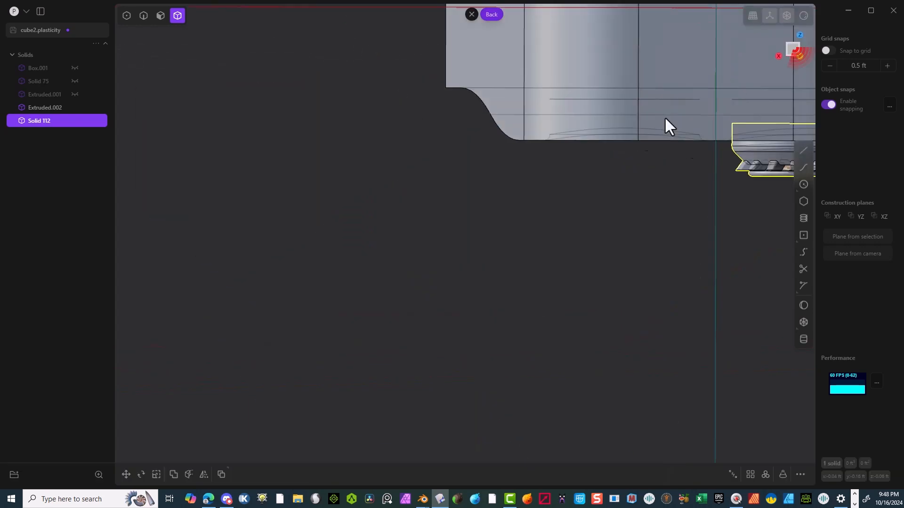
{"action": "middle_click_drag", "start_coordinate": [399, 182], "coordinate": [14, 185], "text": "shift"}
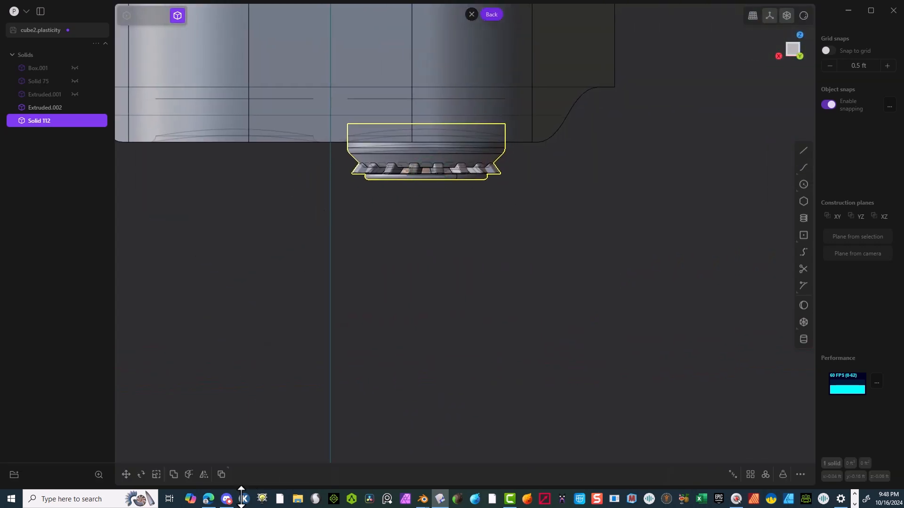
{"action": "left_click", "coordinate": [204, 475]}
{"action": "scroll", "coordinate": [317, 250], "scroll_direction": "down", "scroll_amount": 3}
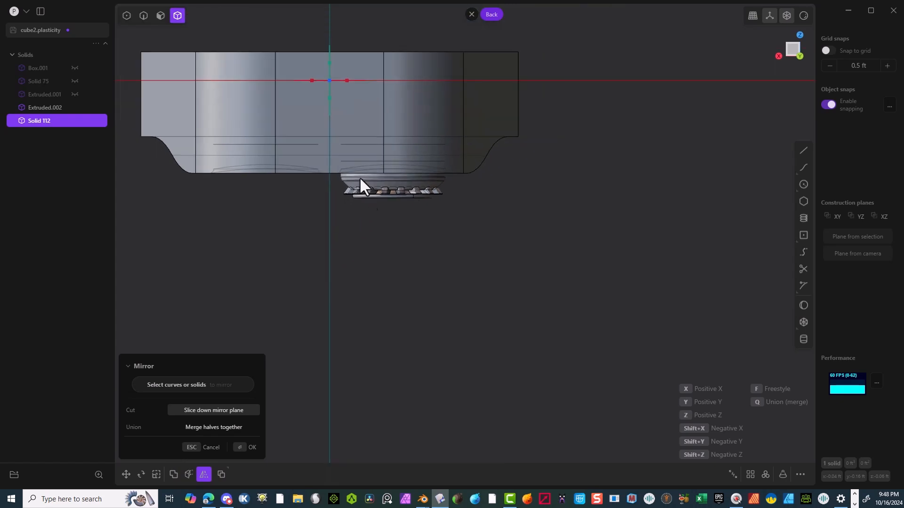
{"action": "left_click", "coordinate": [347, 80]}
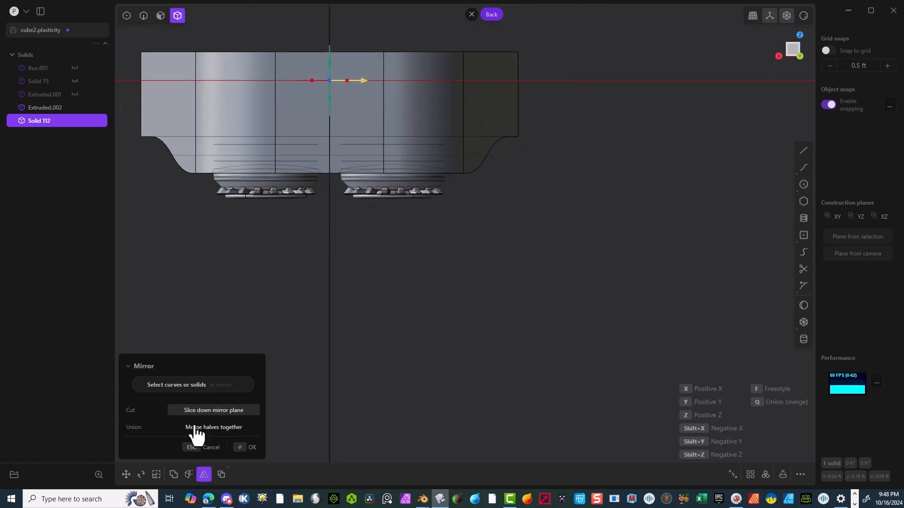
{"action": "left_click", "coordinate": [252, 447]}
Fillet the outer edge around the body's knob face, including tangent edges, with a distance of 0.00374 ft
{"action": "middle_click_drag", "start_coordinate": [255, 438], "coordinate": [400, 285]}
{"action": "scroll", "coordinate": [295, 399], "scroll_direction": "up", "scroll_amount": 5}
{"action": "middle_click_drag", "start_coordinate": [297, 400], "coordinate": [433, 231]}
{"action": "scroll", "coordinate": [433, 231], "scroll_direction": "down", "scroll_amount": 4}
{"action": "scroll", "coordinate": [704, 205], "scroll_direction": "down", "scroll_amount": 4}
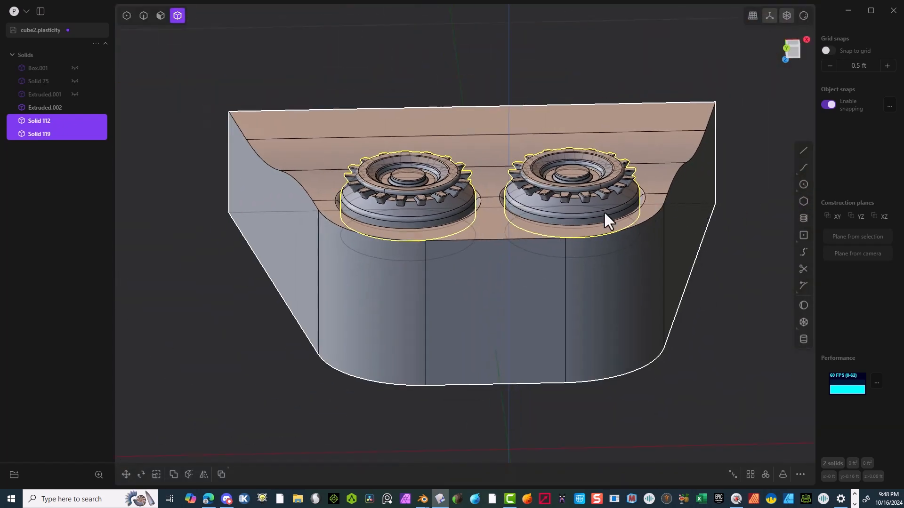
{"action": "left_click", "coordinate": [539, 45]}
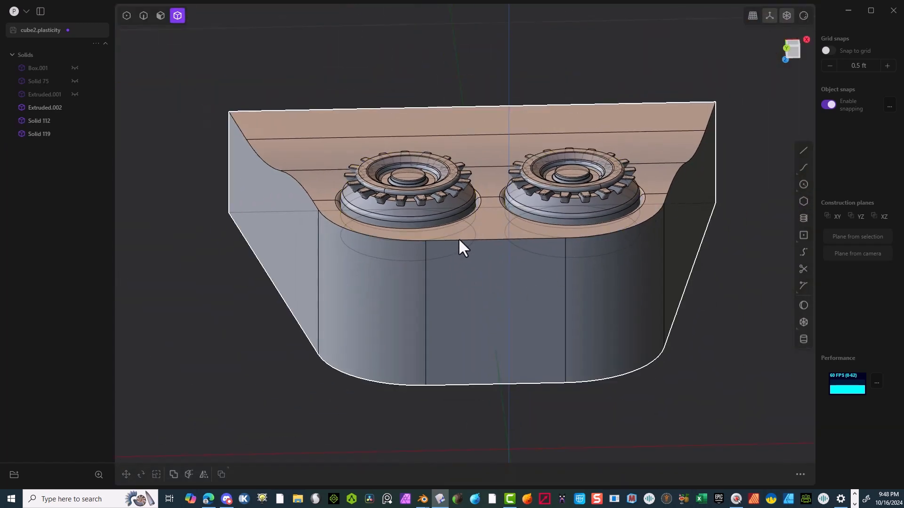
{"action": "left_click", "coordinate": [143, 16]}
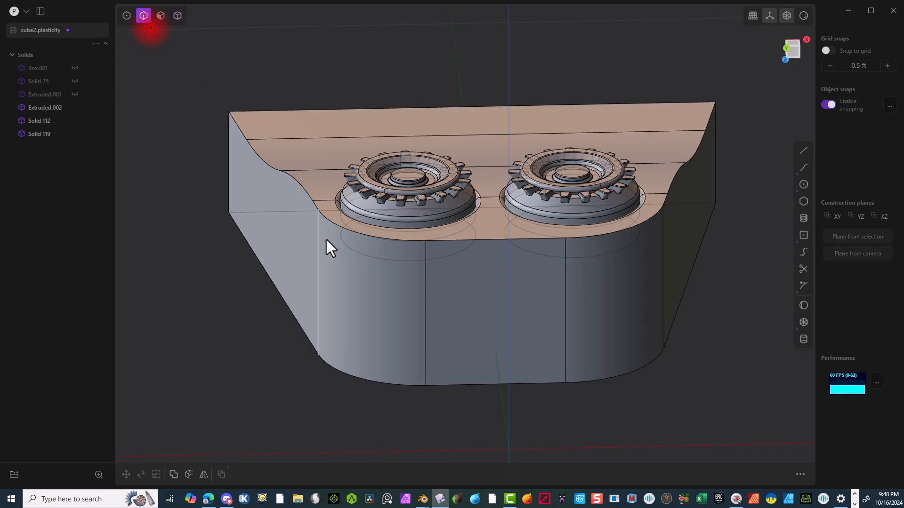
{"action": "left_click", "coordinate": [332, 222]}
{"action": "key", "text": "f"}
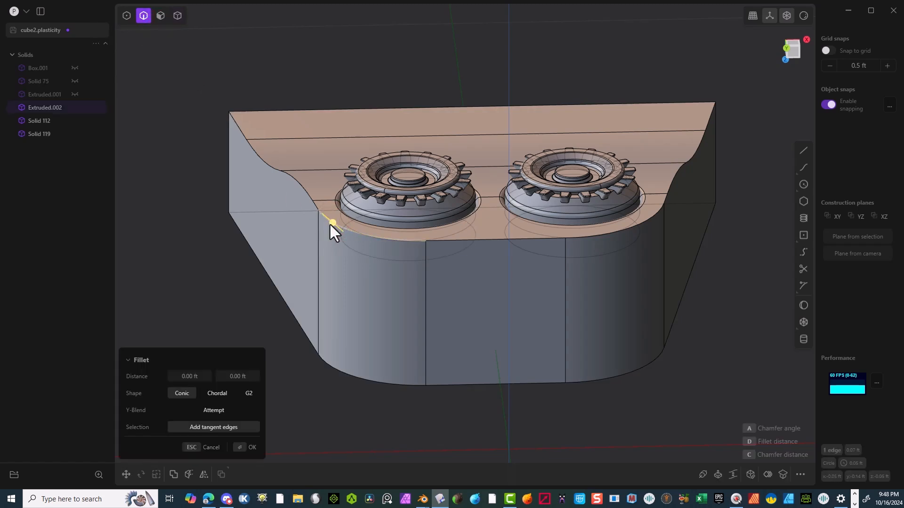
{"action": "left_click_drag", "start_coordinate": [331, 222], "coordinate": [323, 222]}
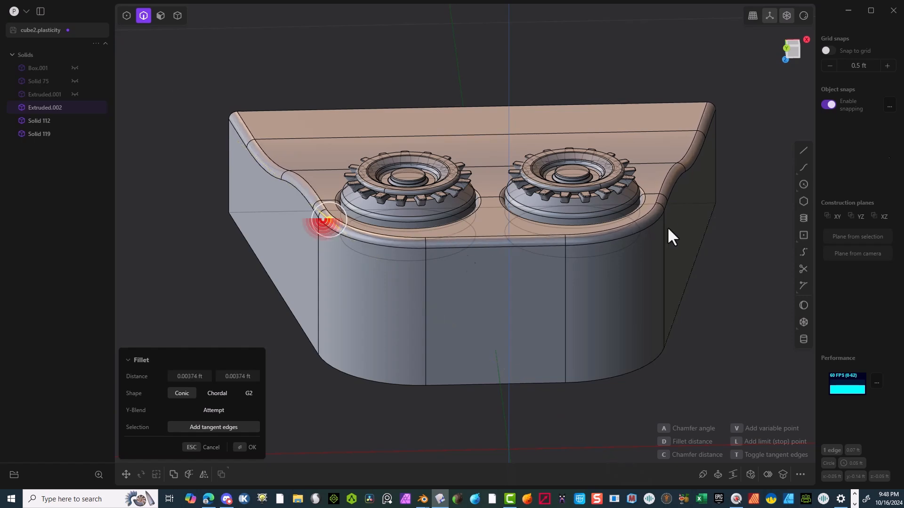
{"action": "middle_click_drag", "start_coordinate": [453, 407], "coordinate": [448, 422]}
{"action": "left_click", "coordinate": [242, 446]}
In the bottom view, draw a centre rectangle about 0.03 by 0.06 ft on the Y axis, overlapping the body's rounded end
{"action": "middle_click_drag", "start_coordinate": [612, 306], "coordinate": [606, 334]}
{"action": "left_click", "coordinate": [792, 53]}
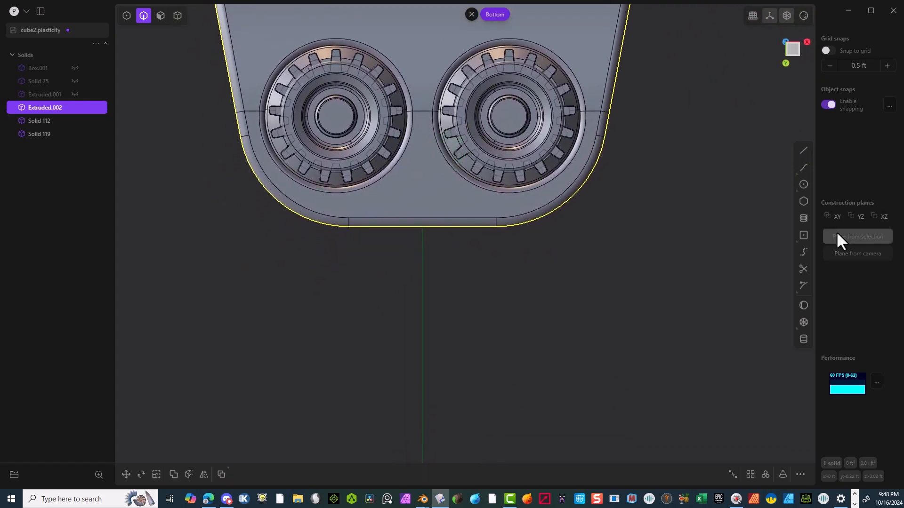
{"action": "left_click", "coordinate": [803, 236]}
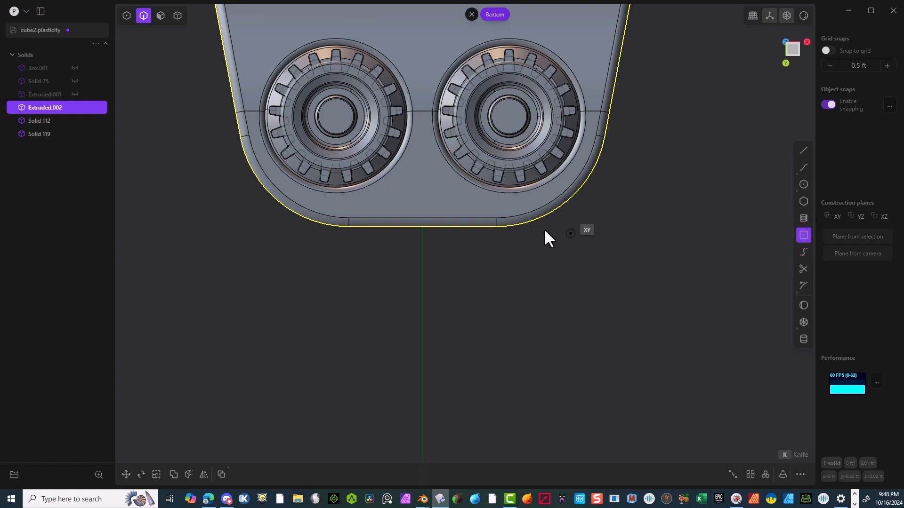
{"action": "left_click", "coordinate": [422, 261]}
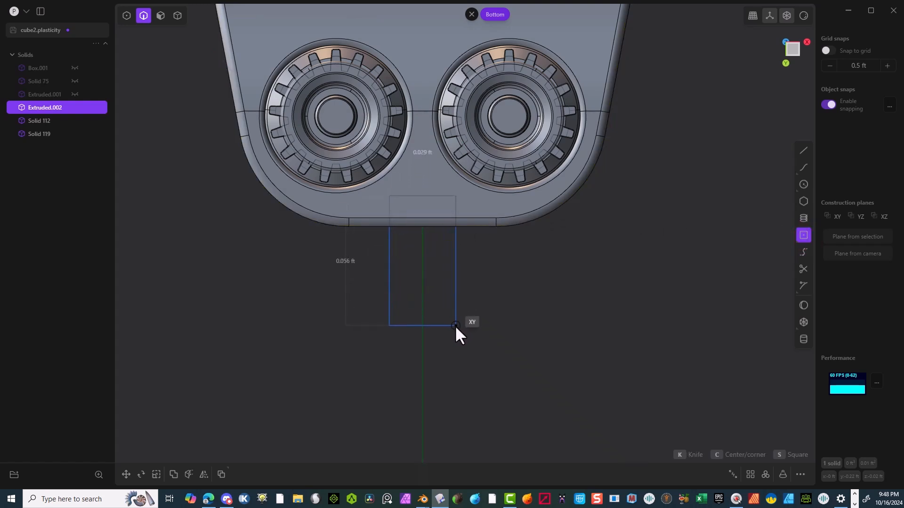
{"action": "left_click", "coordinate": [456, 331]}
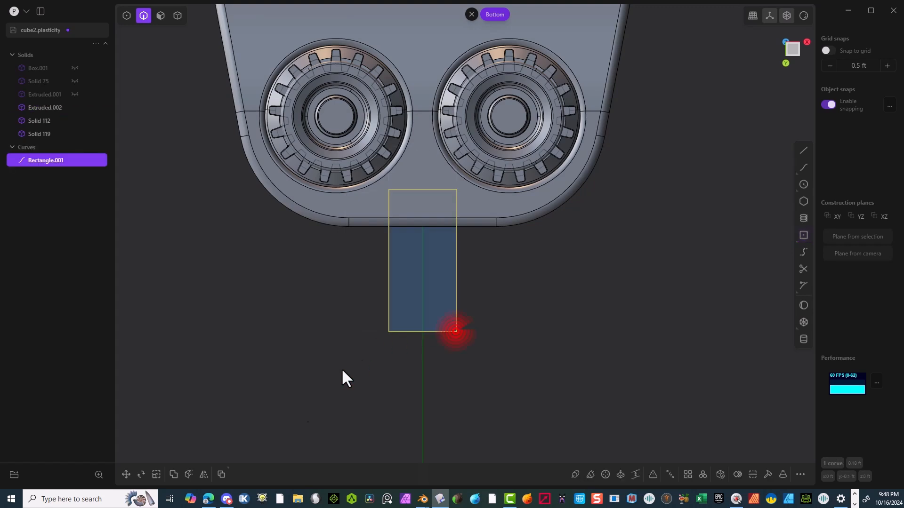
Scale the rectangle's two outer vertices about 3.5 times along X to form a trapezoid
{"action": "left_click", "coordinate": [287, 354]}
{"action": "left_click", "coordinate": [127, 15]}
{"action": "left_click_drag", "start_coordinate": [465, 264], "coordinate": [272, 414]}
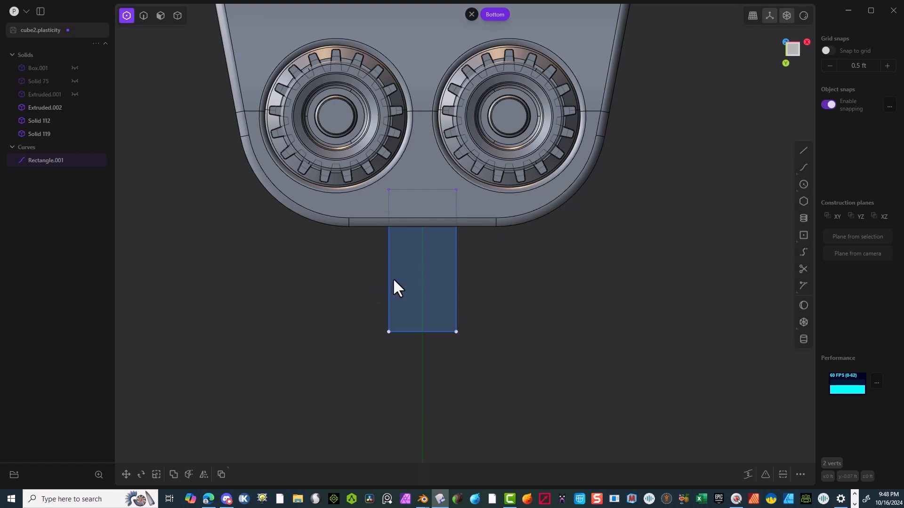
{"action": "key", "text": "s"}
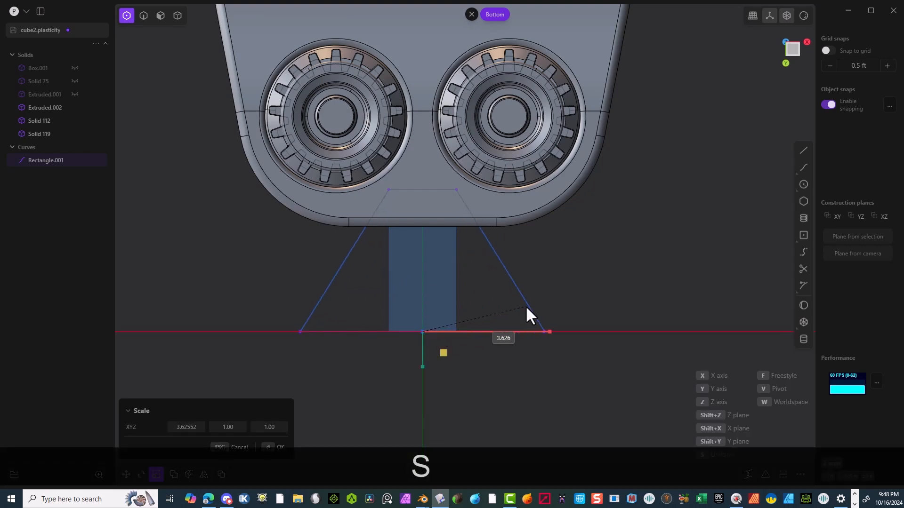
{"action": "left_click", "coordinate": [276, 447]}
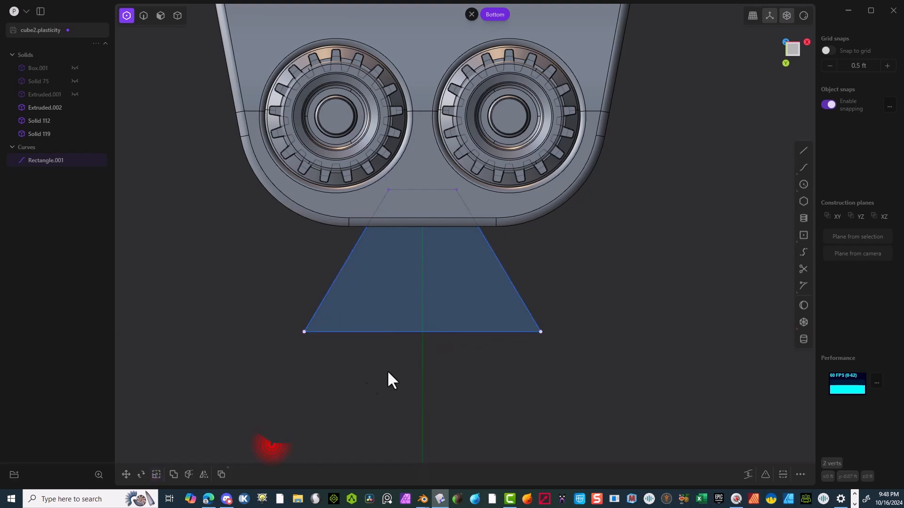
Move the trapezoid's two wide-end vertices -0.01801 ft along Y toward the body
{"action": "key", "text": "g"}
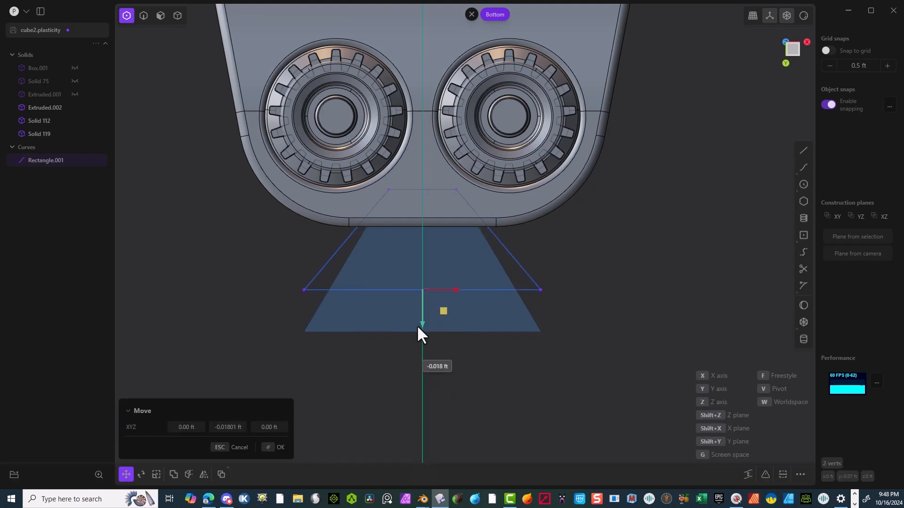
{"action": "left_click", "coordinate": [418, 323]}
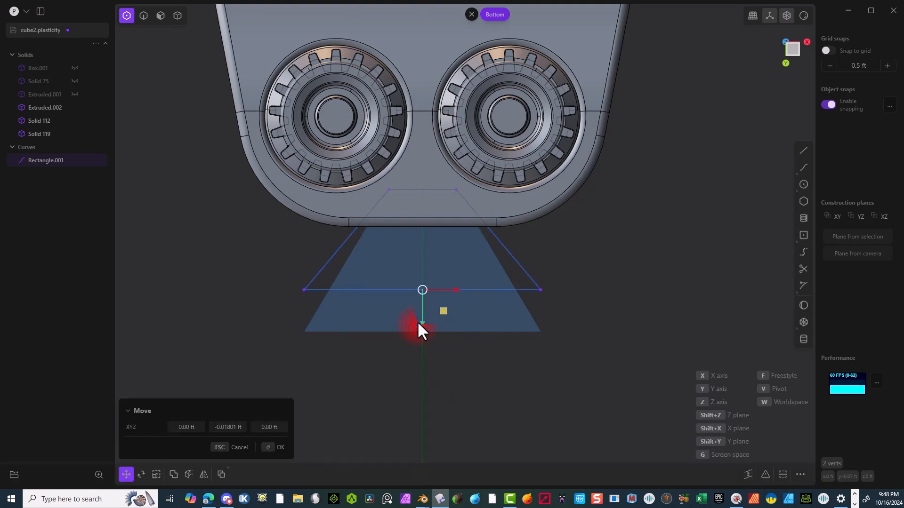
{"action": "left_click", "coordinate": [264, 449]}
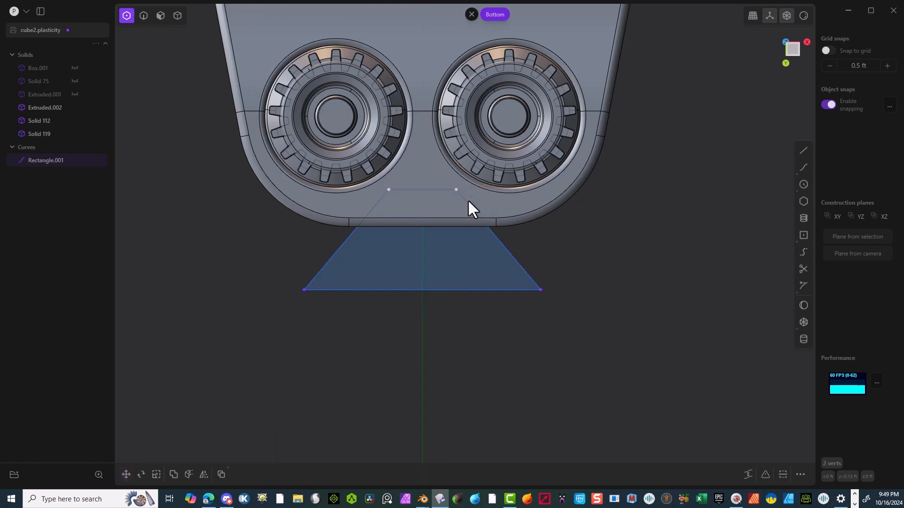
Fillet the trapezoid's two narrow-end corners with a distance of 0.01012 ft
{"action": "key", "text": "b"}
{"action": "left_click_drag", "start_coordinate": [422, 188], "coordinate": [431, 163]}
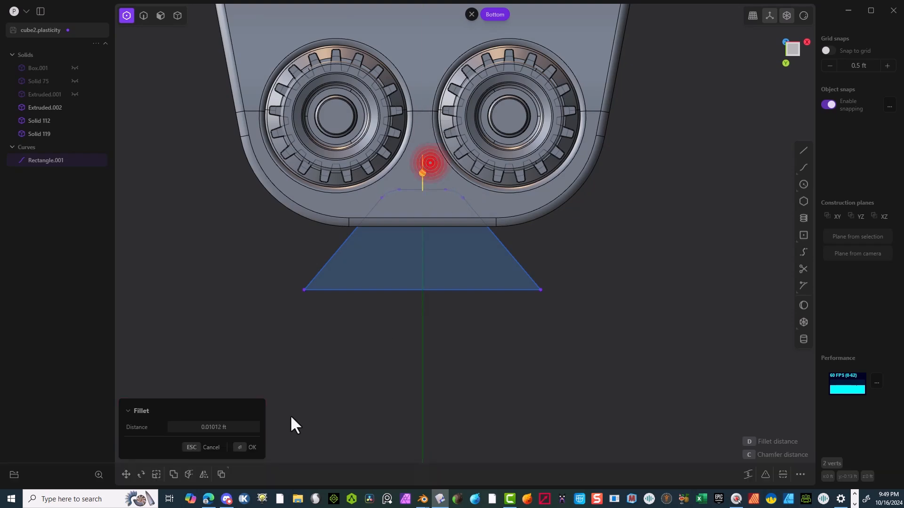
{"action": "left_click", "coordinate": [242, 449]}
Move the trapezoid curve -0.06326 ft along the Z axis to just beyond the body's knob face
{"action": "middle_click_drag", "start_coordinate": [258, 419], "coordinate": [419, 352]}
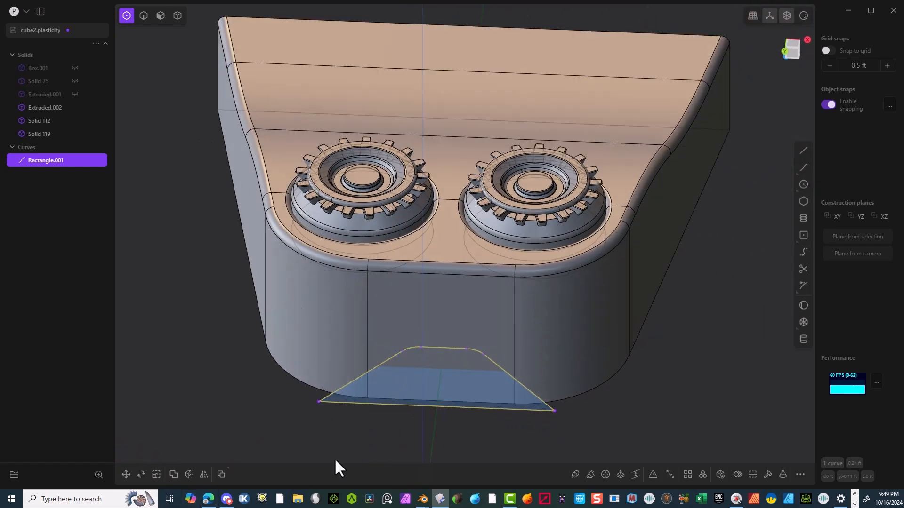
{"action": "key", "text": "g"}
{"action": "middle_click_drag", "start_coordinate": [462, 428], "coordinate": [475, 414]}
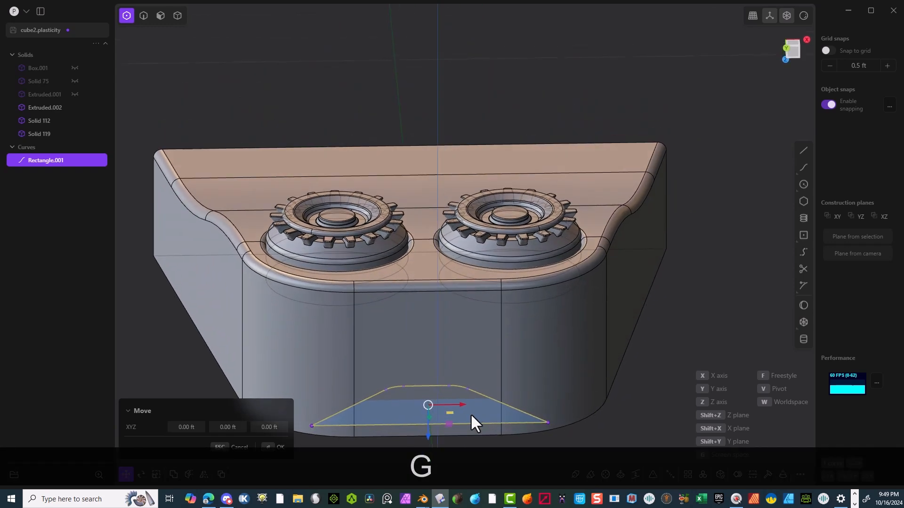
{"action": "left_click_drag", "start_coordinate": [429, 407], "coordinate": [427, 298]}
{"action": "middle_click_drag", "start_coordinate": [450, 294], "coordinate": [561, 293]}
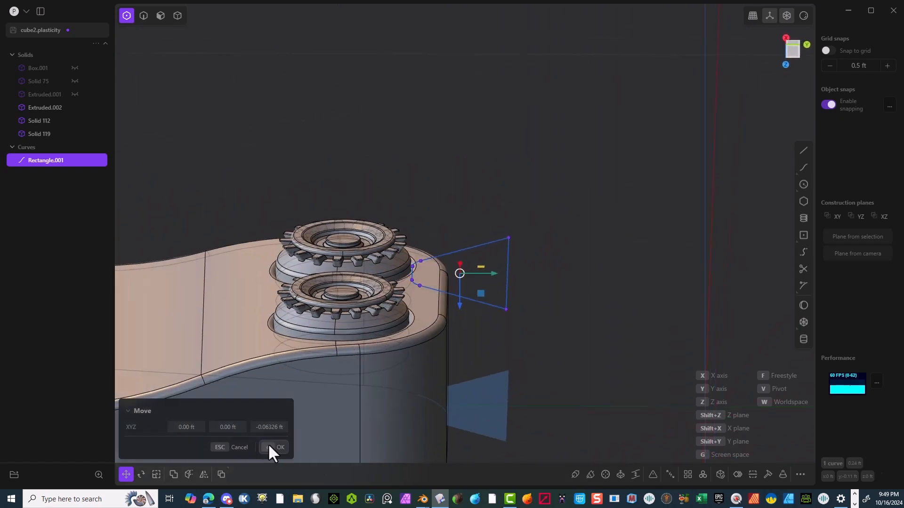
{"action": "left_click", "coordinate": [276, 448]}
Extrude the trapezoid region 0.01731 ft down into the body's end as a separate solid
{"action": "middle_click_drag", "start_coordinate": [441, 332], "coordinate": [473, 279]}
{"action": "left_click", "coordinate": [160, 16]}
{"action": "left_click", "coordinate": [460, 272]}
{"action": "key", "text": "e"}
{"action": "left_click_drag", "start_coordinate": [460, 314], "coordinate": [463, 351]}
{"action": "middle_click_drag", "start_coordinate": [528, 272], "coordinate": [499, 303]}
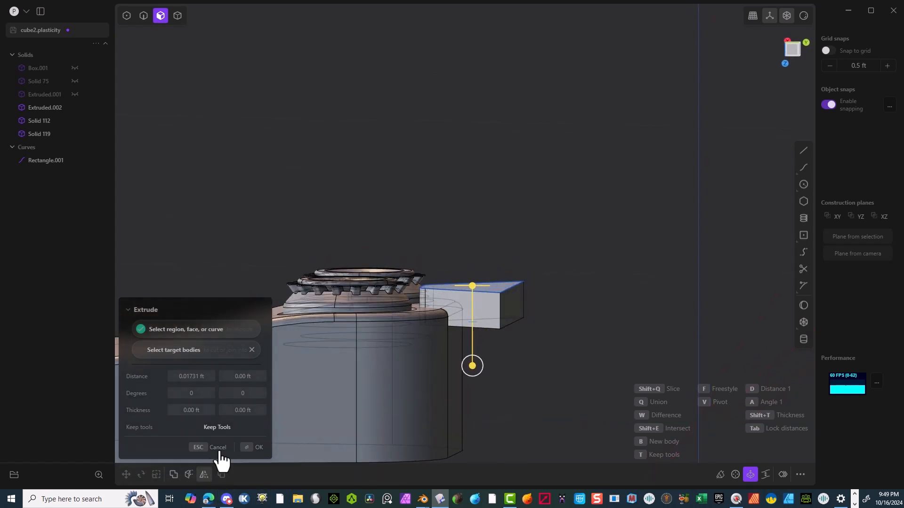
{"action": "left_click", "coordinate": [248, 448]}
Fillet the lower edge chain of the extruded trapezoid along its slanted sides and narrow end
{"action": "left_click", "coordinate": [143, 16]}
{"action": "left_click", "coordinate": [465, 325]}
{"action": "middle_click_drag", "start_coordinate": [476, 350], "coordinate": [481, 360]}
{"action": "scroll", "coordinate": [481, 359], "scroll_direction": "up", "scroll_amount": 4}
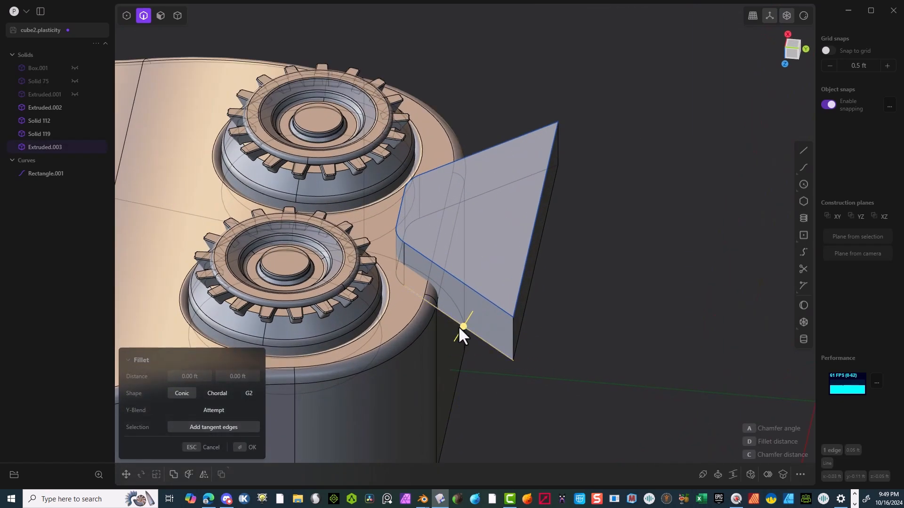
{"action": "left_click", "coordinate": [462, 325]}
{"action": "left_click_drag", "start_coordinate": [462, 325], "coordinate": [457, 333]}
{"action": "left_click", "coordinate": [250, 443]}
Rotate the trapezoid solid in the left view about its rounded inner corner's center, tilting the wide outer end away from the knob side
{"action": "middle_click_drag", "start_coordinate": [430, 359], "coordinate": [447, 323]}
{"action": "left_click", "coordinate": [794, 50]}
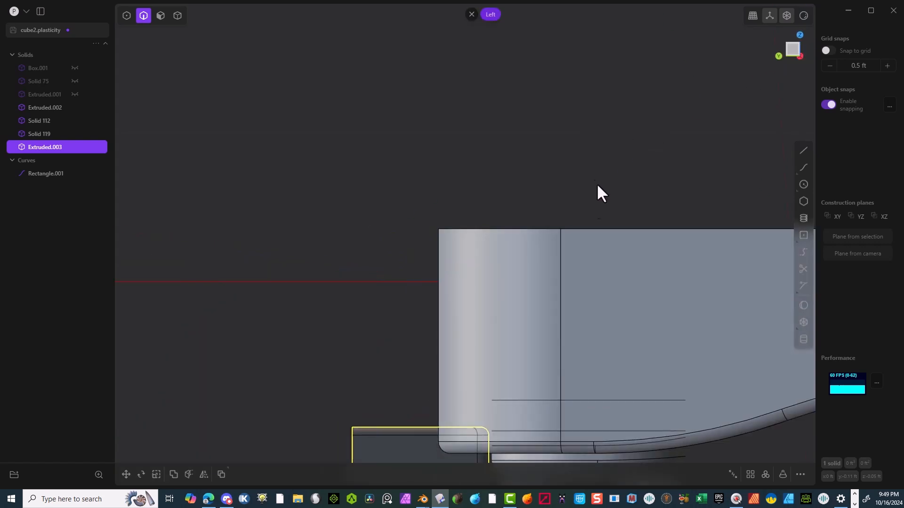
{"action": "scroll", "coordinate": [523, 185], "scroll_direction": "down", "scroll_amount": 2}
{"action": "middle_click_drag", "start_coordinate": [439, 281], "coordinate": [419, 212], "text": "shift"}
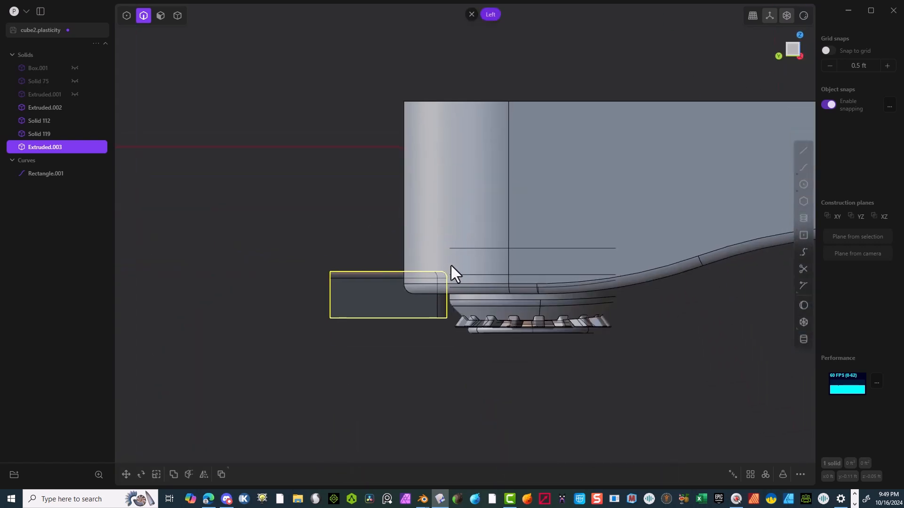
{"action": "key", "text": "r"}
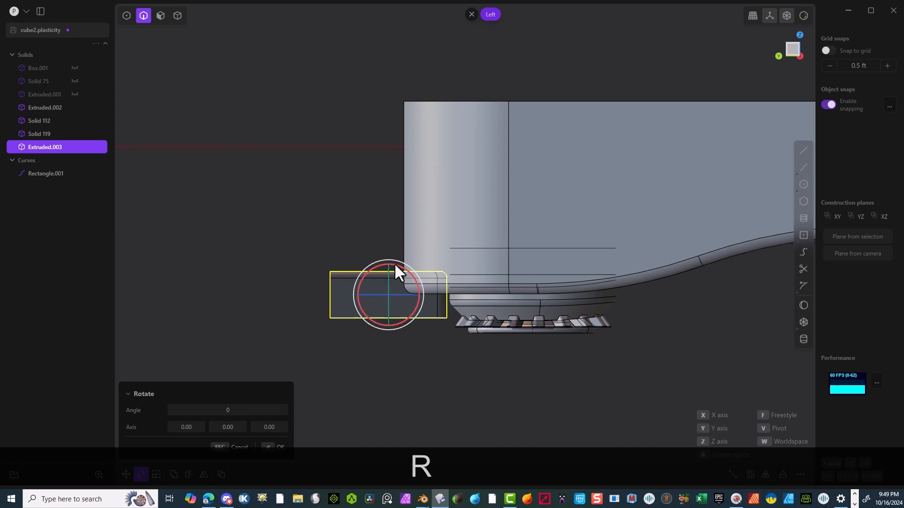
{"action": "key", "text": "f"}
{"action": "left_click", "coordinate": [442, 272]}
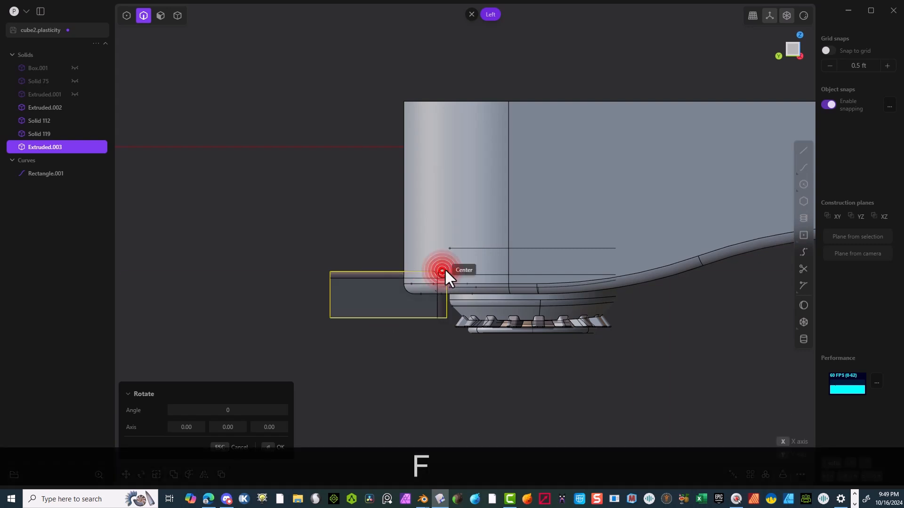
{"action": "left_click", "coordinate": [330, 269]}
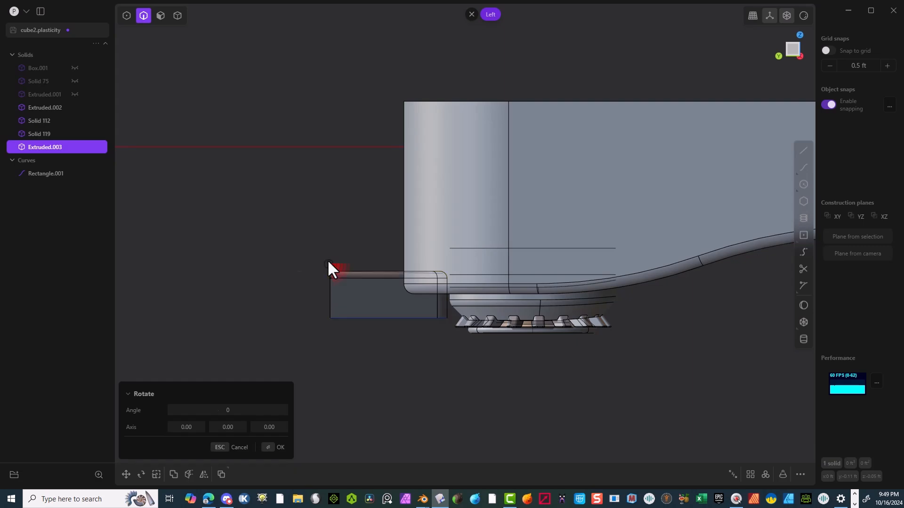
{"action": "left_click", "coordinate": [331, 252]}
{"action": "middle_click_drag", "start_coordinate": [330, 249], "coordinate": [608, 21]}
{"action": "middle_click_drag", "start_coordinate": [386, 439], "coordinate": [427, 289]}
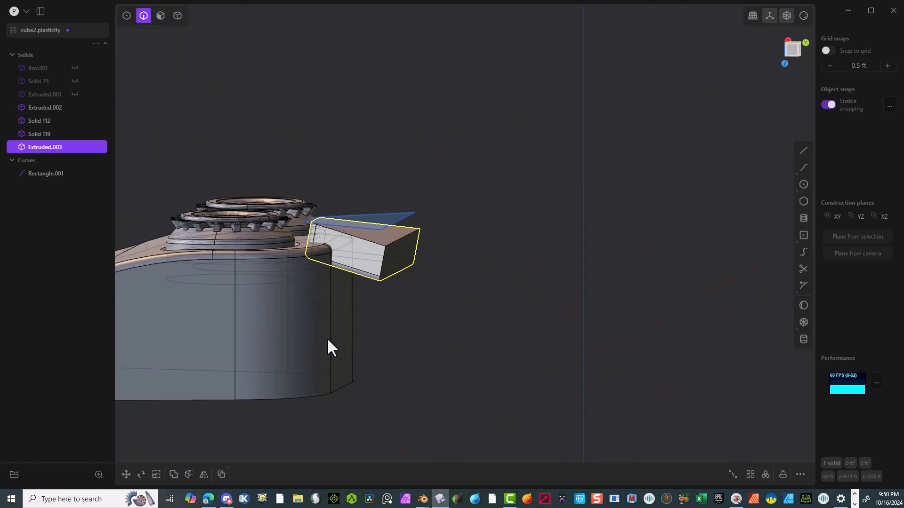
Subtract the tilted trapezoid solid from the body with a Boolean difference to cut the end notch
{"action": "left_click", "coordinate": [385, 413]}
{"action": "left_click", "coordinate": [178, 16]}
{"action": "left_click", "coordinate": [208, 357]}
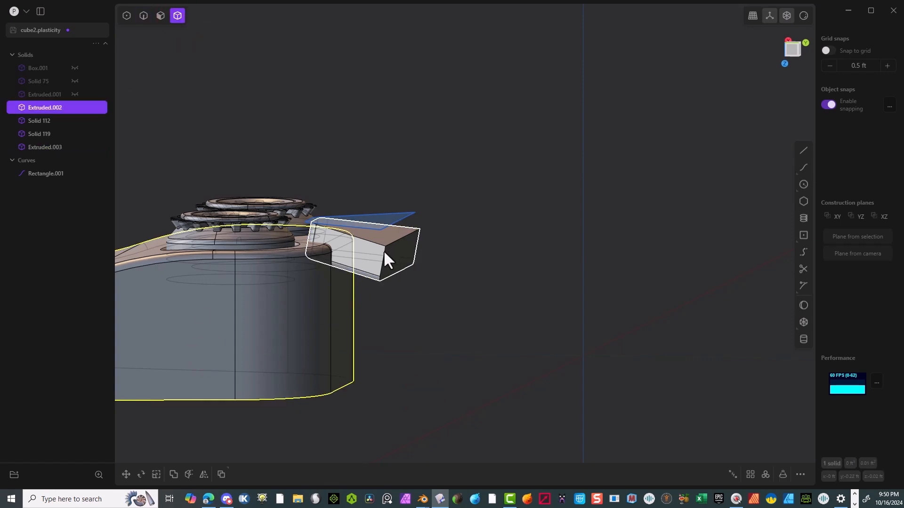
{"action": "left_click", "coordinate": [384, 251], "text": "shift"}
{"action": "key", "text": "q"}
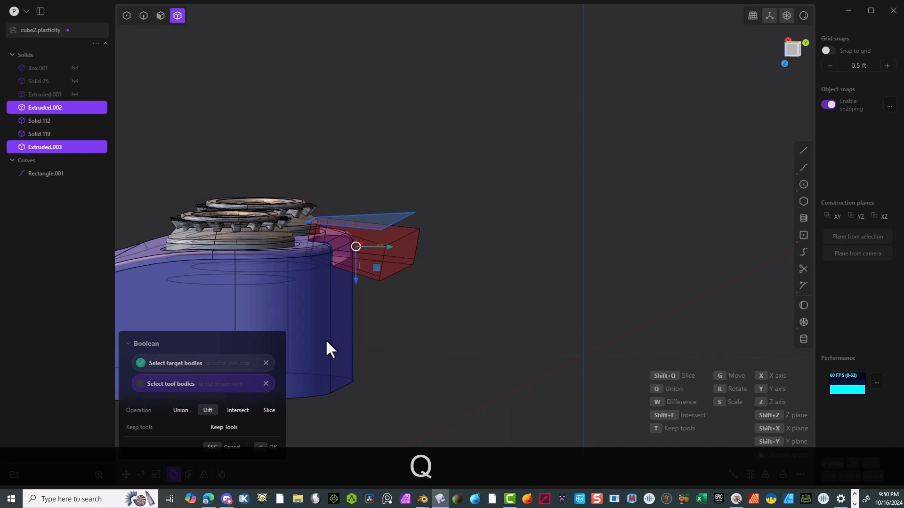
{"action": "left_click", "coordinate": [264, 448]}
Delete the leftover trapezoid curve above the notch
{"action": "middle_click_drag", "start_coordinate": [280, 240], "coordinate": [390, 119]}
{"action": "left_click", "coordinate": [143, 17]}
{"action": "left_click", "coordinate": [473, 221]}
{"action": "key", "text": "Delete"}
Fillet the notch's outer rim on the body's end face with a distance of 0.00054 ft
{"action": "middle_click_drag", "start_coordinate": [521, 202], "coordinate": [346, 228]}
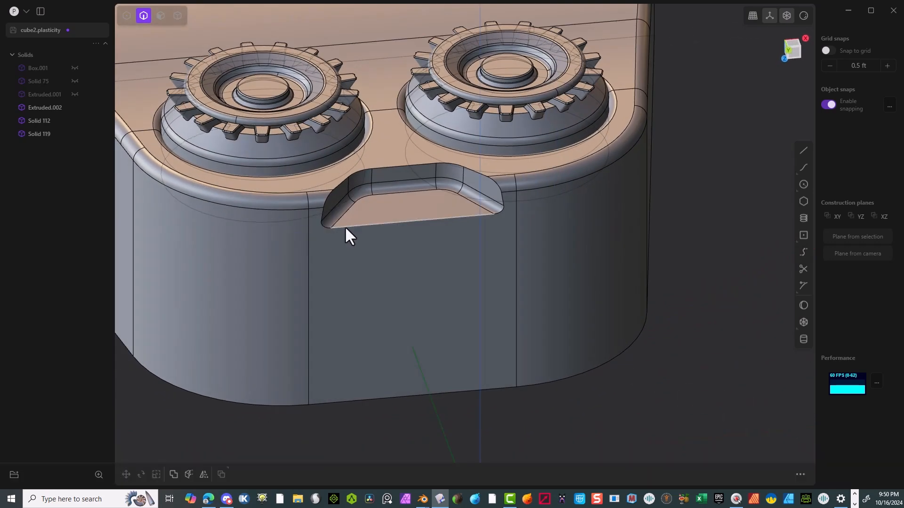
{"action": "left_click", "coordinate": [345, 227]}
{"action": "key", "text": "f"}
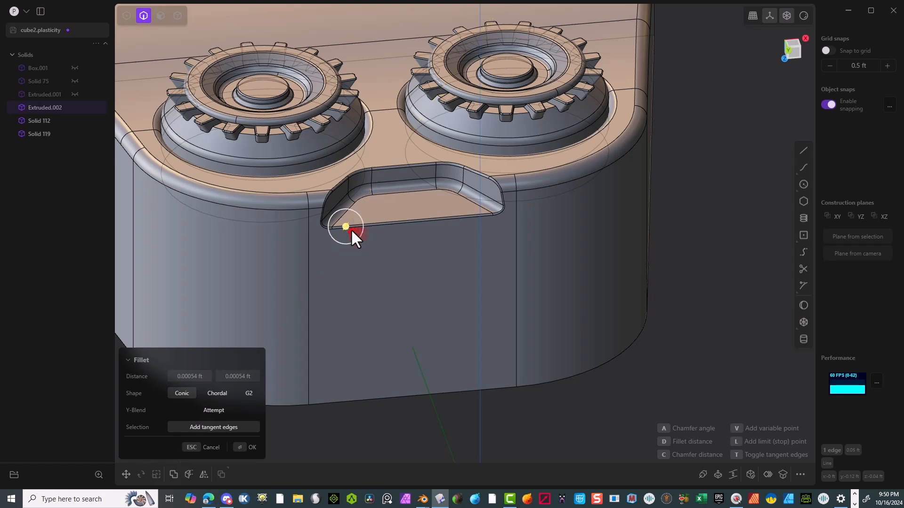
{"action": "scroll", "coordinate": [400, 202], "scroll_direction": "down", "scroll_amount": 4}
{"action": "middle_click_drag", "start_coordinate": [448, 180], "coordinate": [618, 238]}
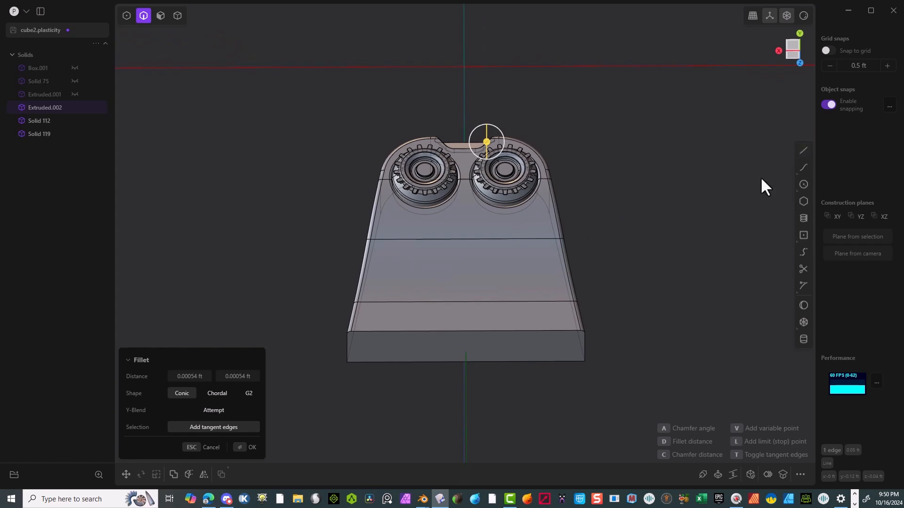
In the bottom view, draw a slanted stepped polyline between the body's two cross seams, closing its outline and leaving a short tail to the side edge
{"action": "left_click", "coordinate": [793, 51]}
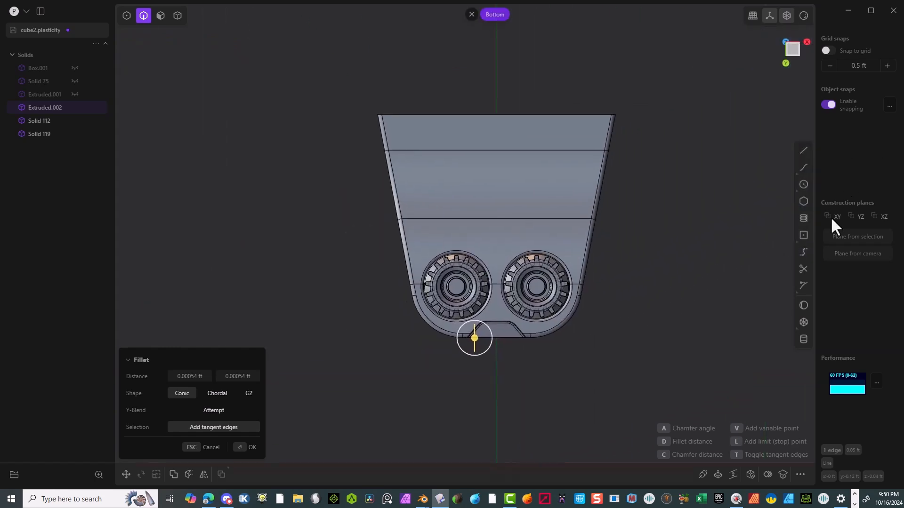
{"action": "left_click", "coordinate": [803, 150]}
{"action": "scroll", "coordinate": [391, 99], "scroll_direction": "up", "scroll_amount": 4}
{"action": "left_click", "coordinate": [334, 86]}
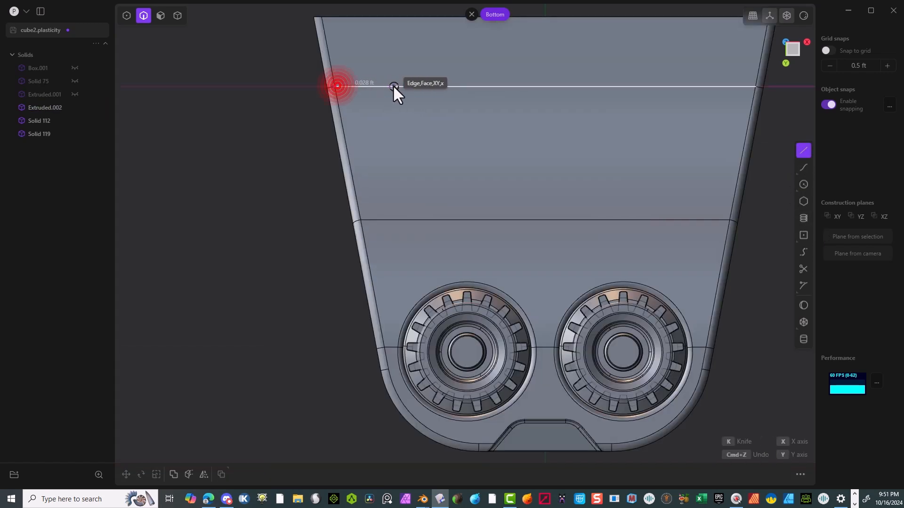
{"action": "left_click", "coordinate": [379, 86]}
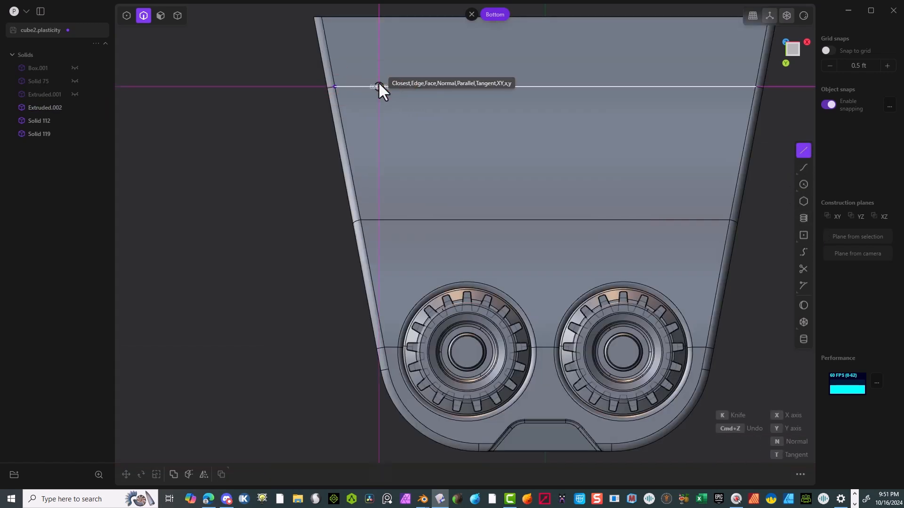
{"action": "left_click", "coordinate": [401, 165]}
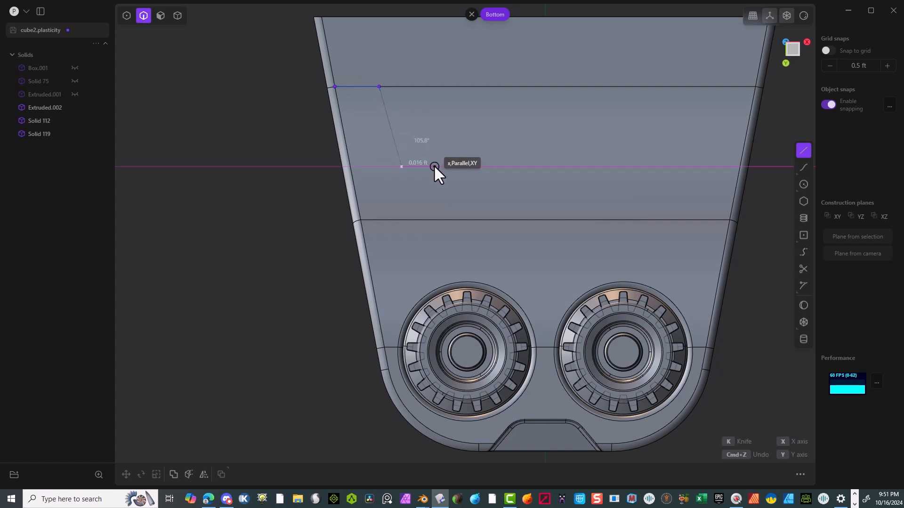
{"action": "left_click", "coordinate": [433, 165]}
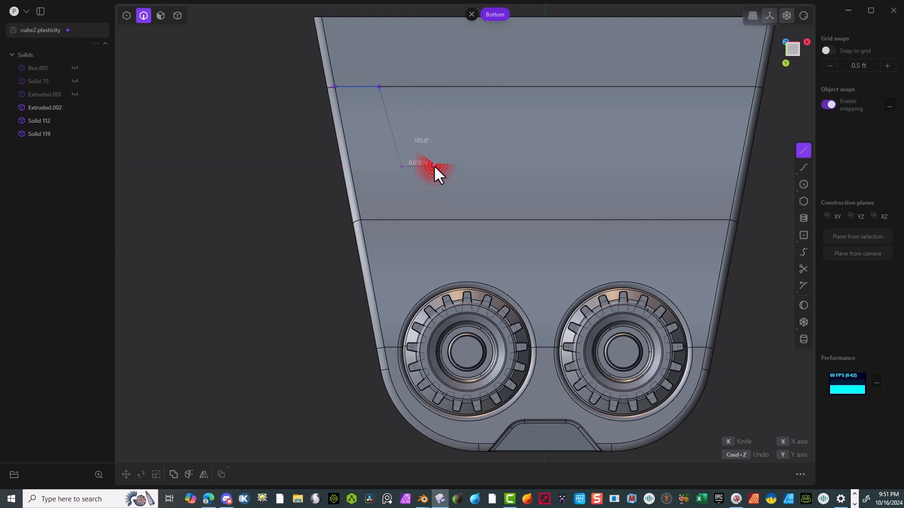
{"action": "left_click", "coordinate": [450, 219]}
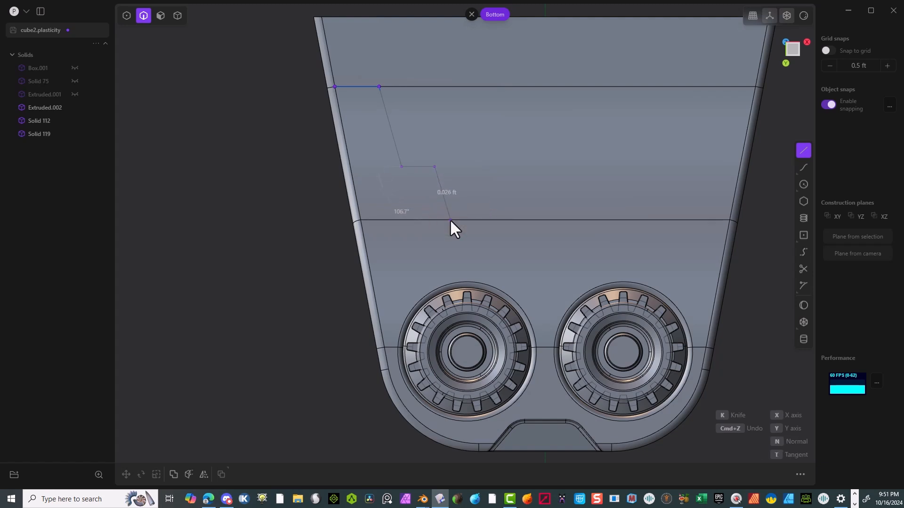
{"action": "left_click", "coordinate": [490, 220]}
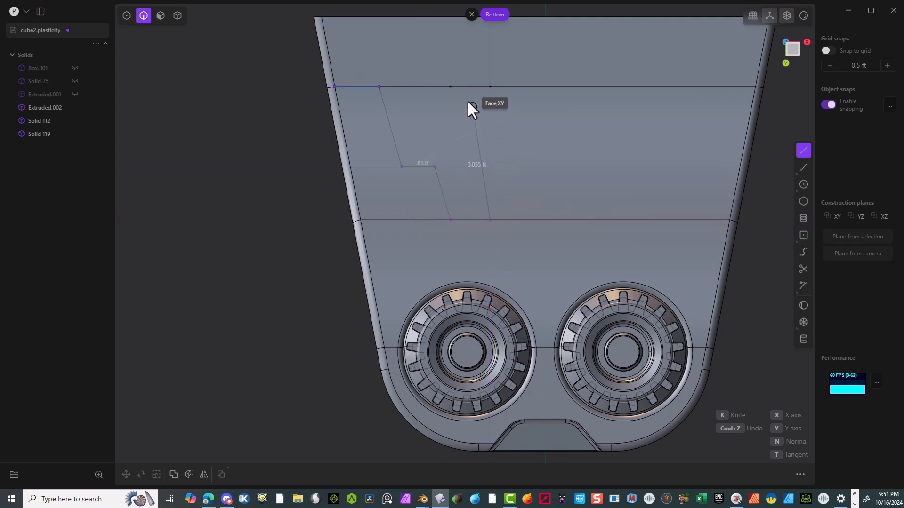
{"action": "left_click", "coordinate": [450, 87]}
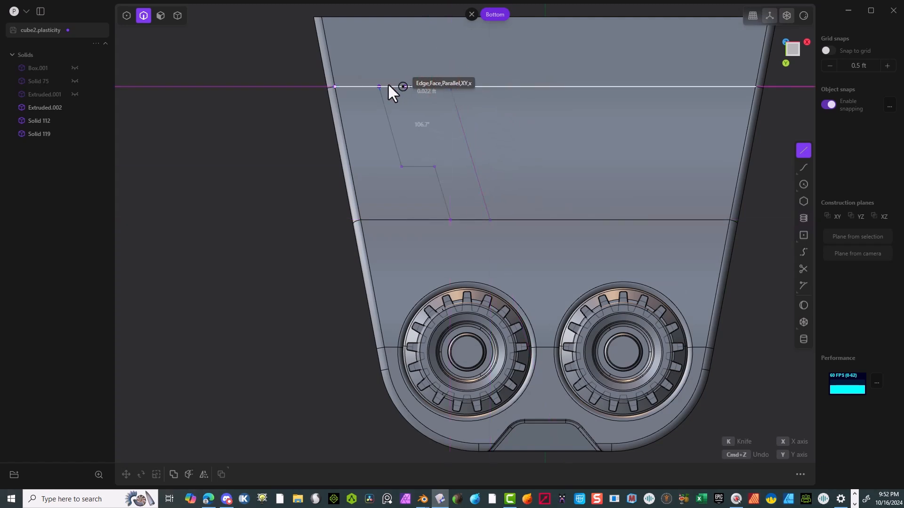
{"action": "left_click", "coordinate": [379, 87]}
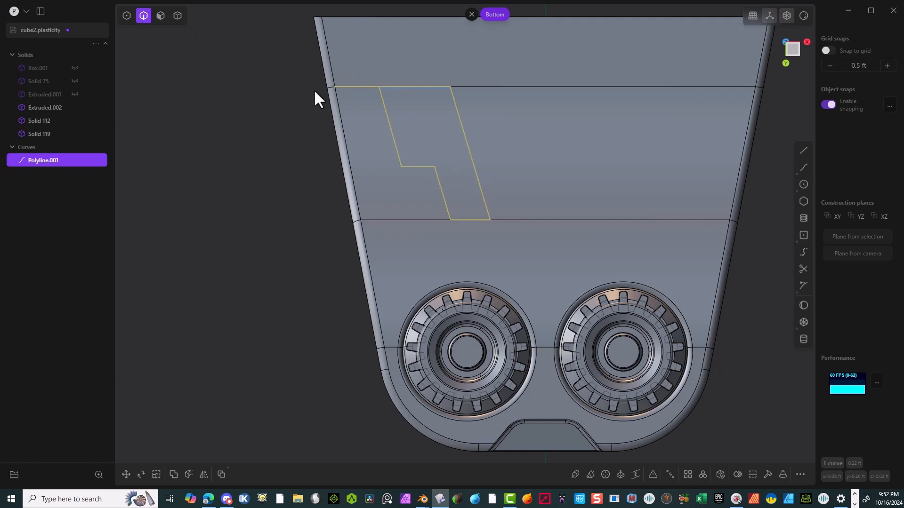
Try to fillet the corner vertices of the stepped polyline
{"action": "left_click", "coordinate": [125, 16]}
{"action": "left_click_drag", "start_coordinate": [365, 78], "coordinate": [527, 249]}
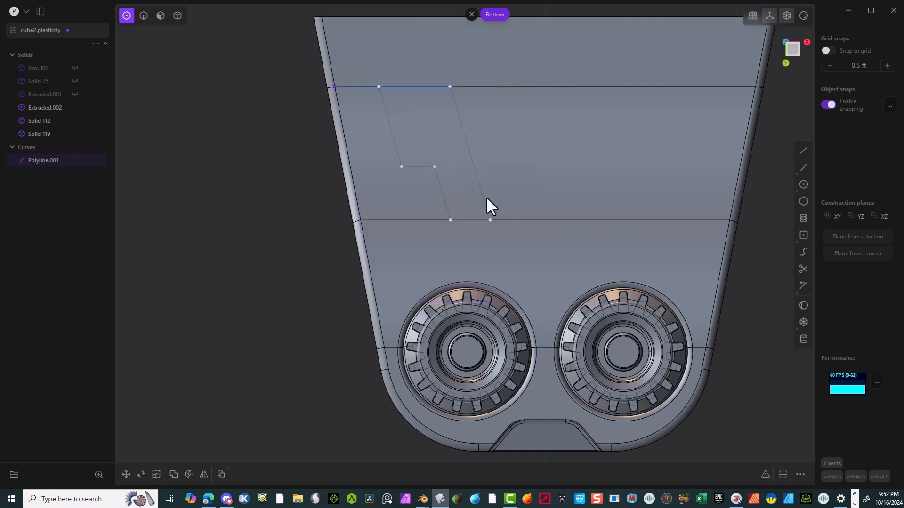
{"action": "key", "text": "b"}
{"action": "left_click_drag", "start_coordinate": [437, 154], "coordinate": [439, 148]}
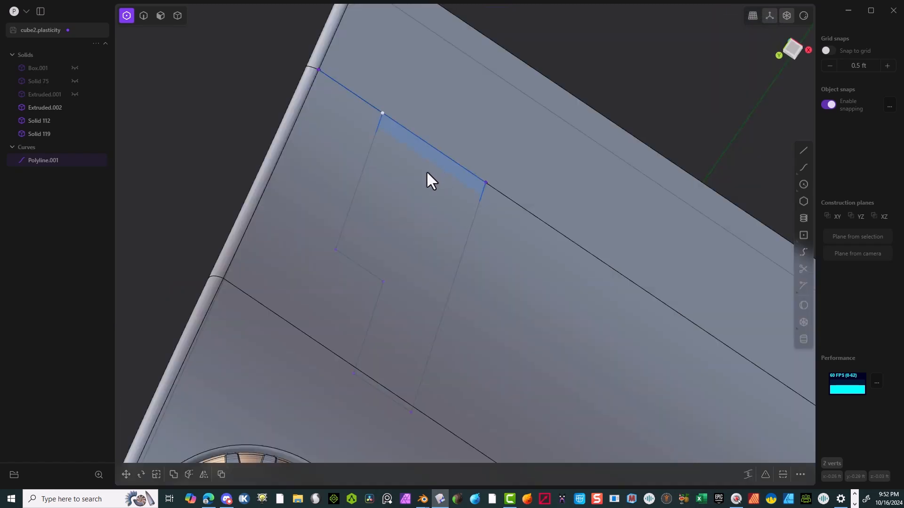
Move the stepped polyline slightly along the Y axis toward the knobs in the bottom view
{"action": "key", "text": "2"}
{"action": "left_click_drag", "start_coordinate": [372, 191], "coordinate": [323, 243]}
{"action": "scroll", "coordinate": [441, 161], "scroll_direction": "down", "scroll_amount": 1}
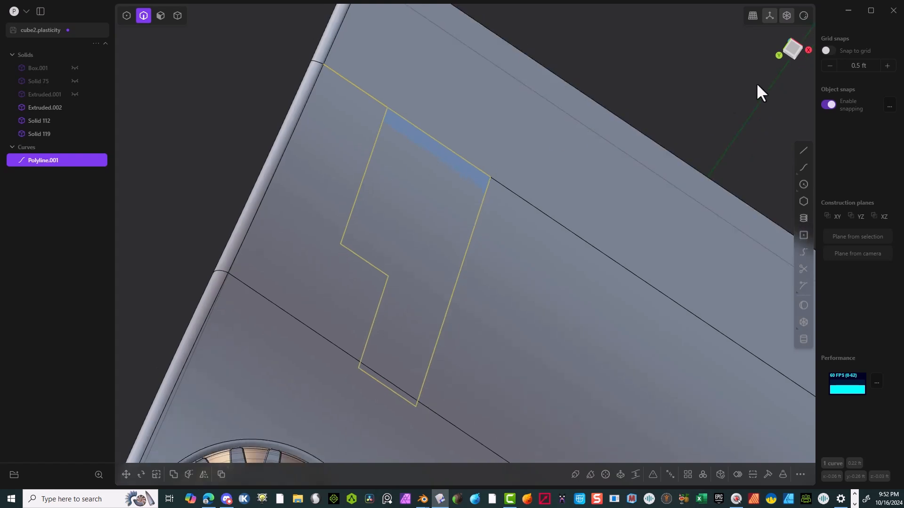
{"action": "left_click", "coordinate": [795, 49]}
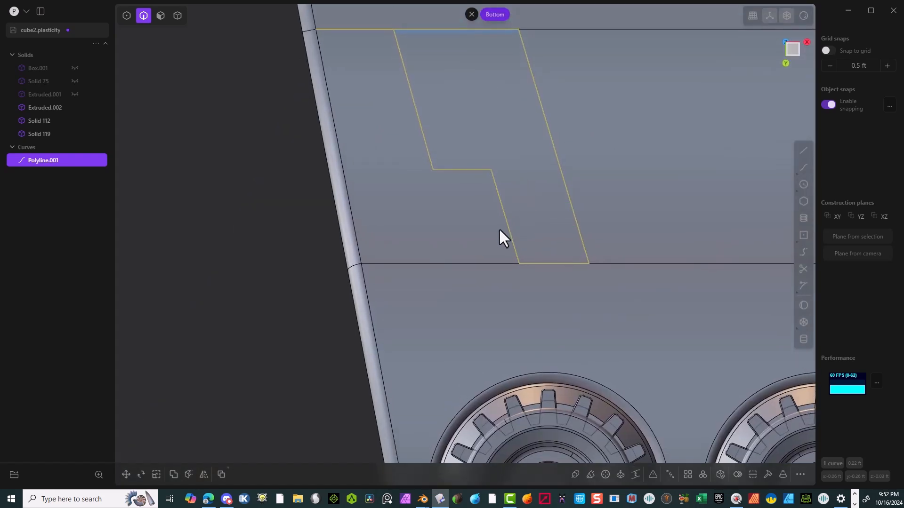
{"action": "key", "text": "g"}
{"action": "left_click", "coordinate": [455, 188]}
{"action": "left_click", "coordinate": [276, 448]}
{"action": "left_click", "coordinate": [244, 287]}
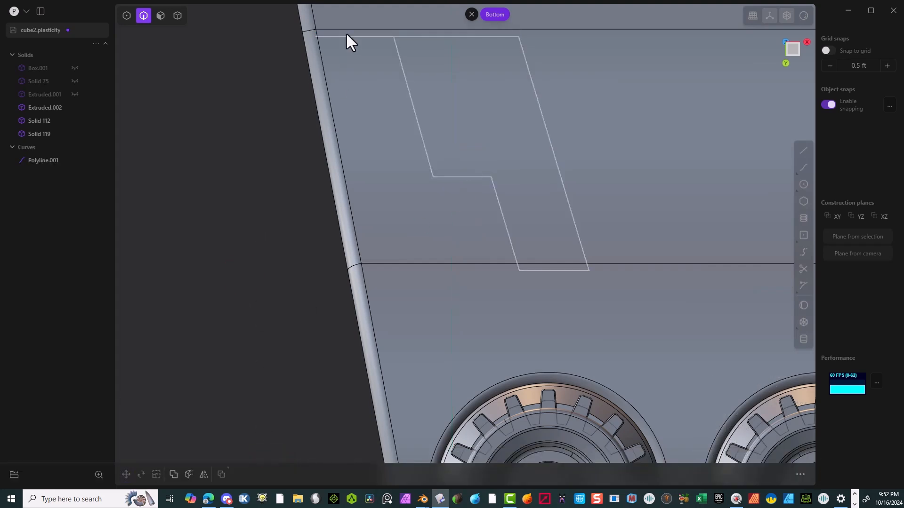
Delete the polyline's outer end vertex to remove the short tail near the body's side edge
{"action": "left_click", "coordinate": [347, 36]}
{"action": "left_click", "coordinate": [126, 15]}
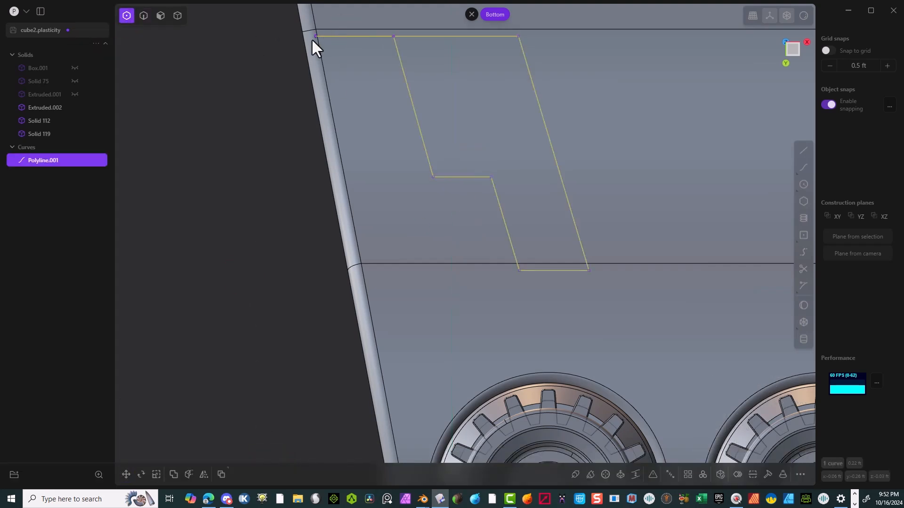
{"action": "left_click", "coordinate": [315, 37]}
{"action": "left_click_drag", "start_coordinate": [295, 55], "coordinate": [304, 60]}
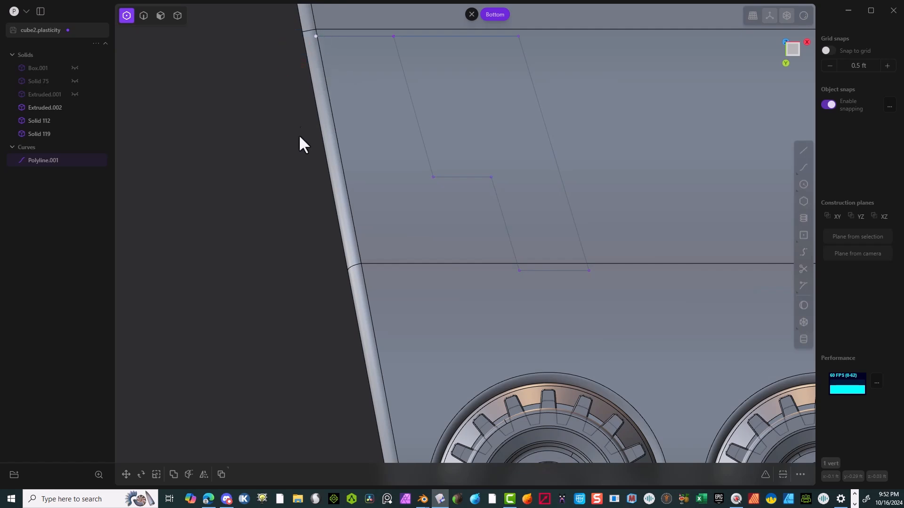
{"action": "key", "text": "Delete"}
{"action": "scroll", "coordinate": [518, 165], "scroll_direction": "down", "scroll_amount": 2}
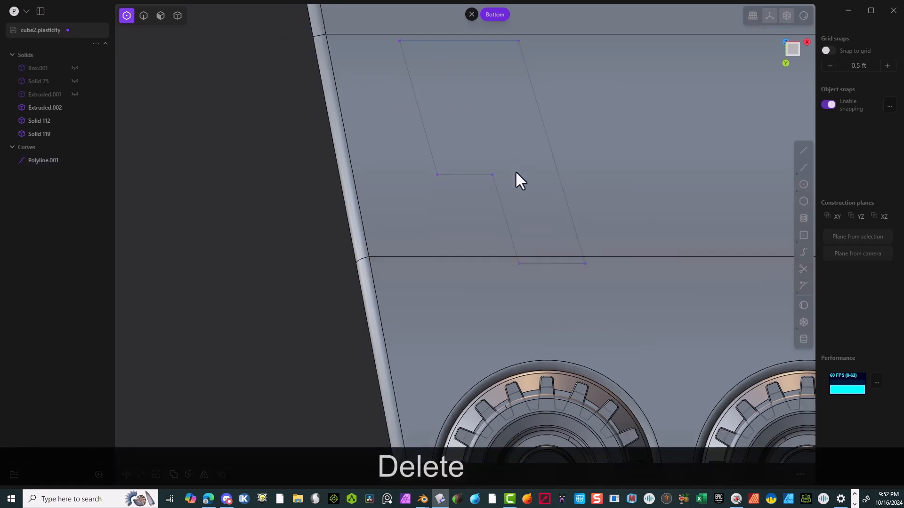
Fillet the stepped polyline's corner vertices with a distance of 0.00174 ft
{"action": "left_click_drag", "start_coordinate": [538, 116], "coordinate": [612, 315]}
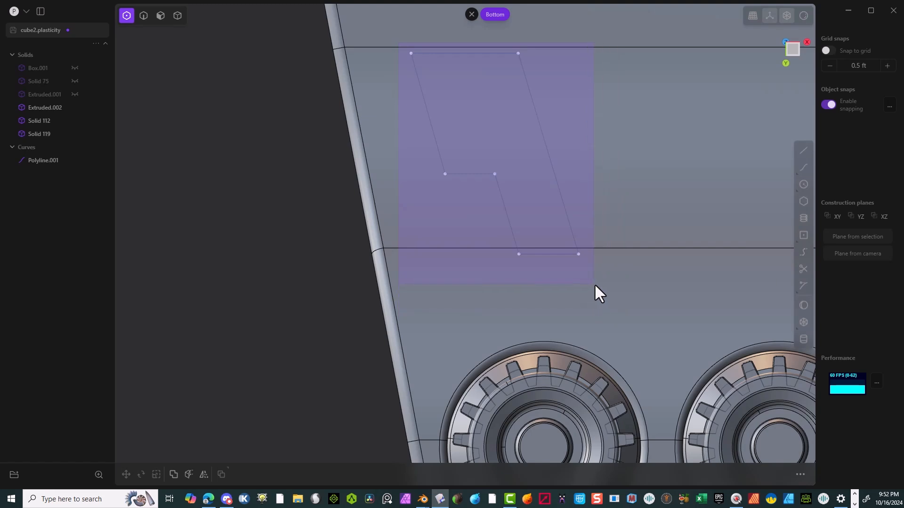
{"action": "left_click_drag", "start_coordinate": [594, 286], "coordinate": [592, 284]}
{"action": "key", "text": "b"}
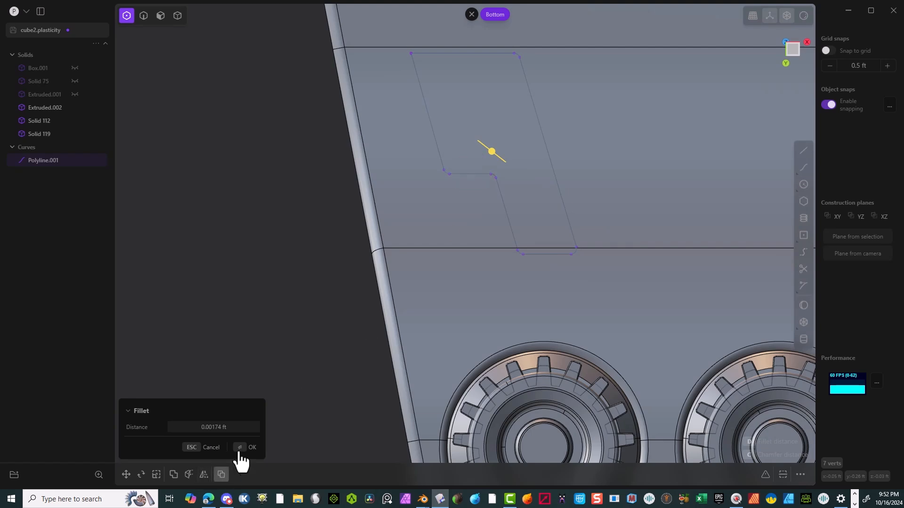
{"action": "left_click", "coordinate": [244, 450]}
{"action": "left_click", "coordinate": [239, 314]}
Move the whole filleted stepped polyline about -0.02 ft along Z so it stands clear of the body's sloped face
{"action": "left_click", "coordinate": [143, 16]}
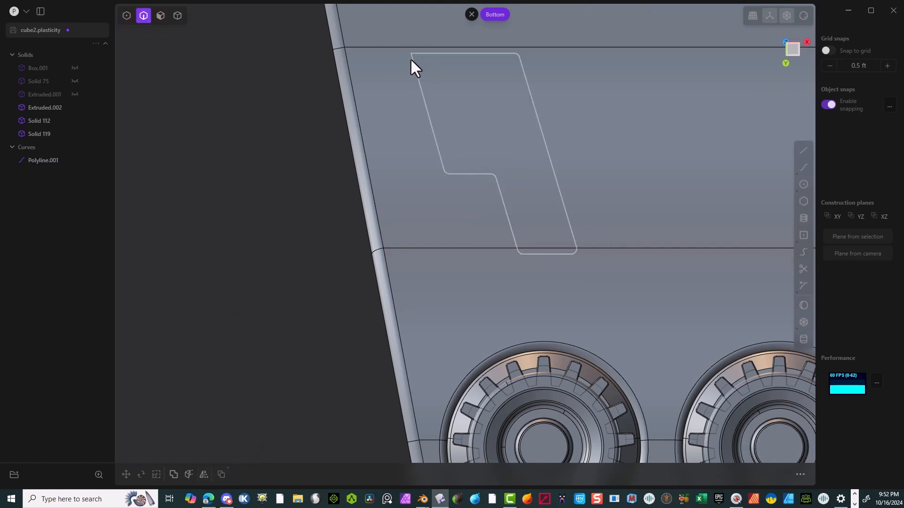
{"action": "scroll", "coordinate": [409, 66], "scroll_direction": "up", "scroll_amount": 1}
{"action": "left_click", "coordinate": [126, 16]}
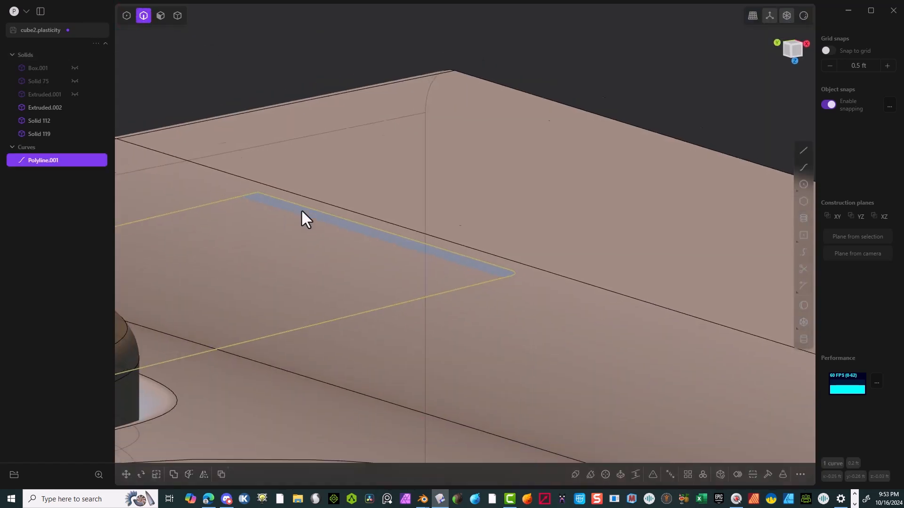
{"action": "right_click_drag", "start_coordinate": [320, 207], "coordinate": [517, 141]}
{"action": "key", "text": "g"}
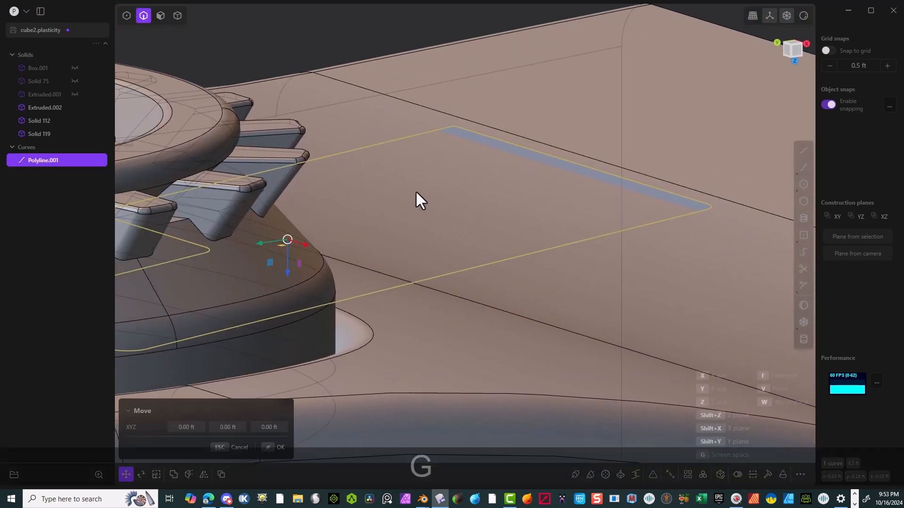
{"action": "left_click_drag", "start_coordinate": [269, 219], "coordinate": [270, 220]}
{"action": "middle_click_drag", "start_coordinate": [270, 221], "coordinate": [337, 250]}
{"action": "scroll", "coordinate": [337, 250], "scroll_direction": "down", "scroll_amount": 3}
{"action": "scroll", "coordinate": [436, 228], "scroll_direction": "down", "scroll_amount": 4}
{"action": "middle_click_drag", "start_coordinate": [416, 212], "coordinate": [480, 152]}
{"action": "left_click_drag", "start_coordinate": [394, 265], "coordinate": [364, 190]}
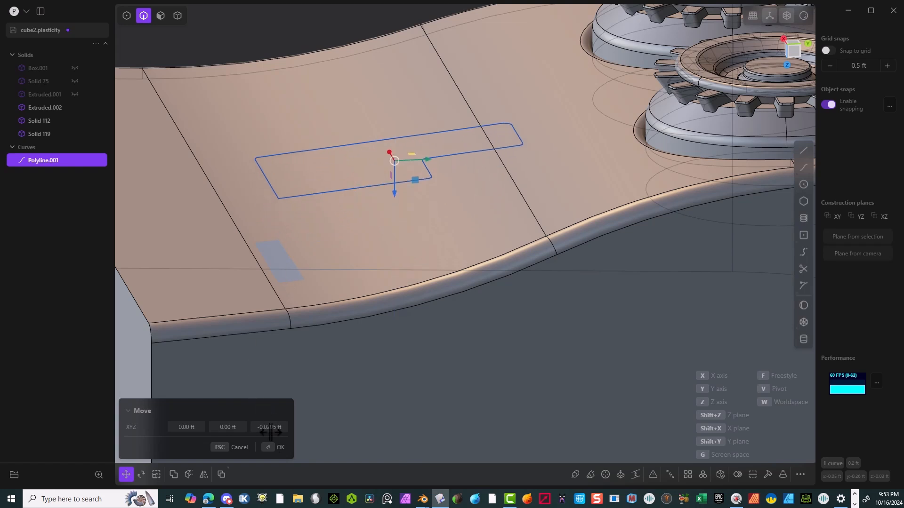
{"action": "left_click", "coordinate": [272, 447]}
Try to fillet the polyline's remaining sharp corner vertex near the body's side edge
{"action": "scroll", "coordinate": [278, 198], "scroll_direction": "up", "scroll_amount": 3}
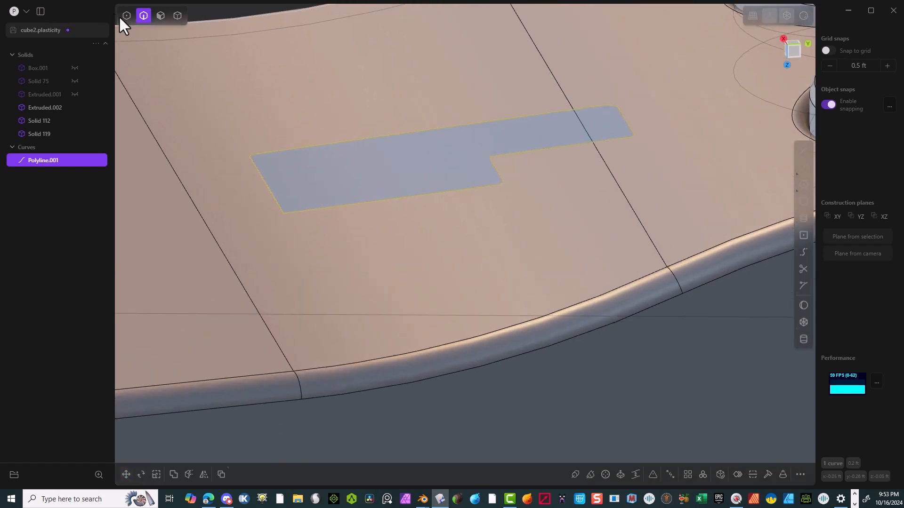
{"action": "left_click", "coordinate": [125, 16]}
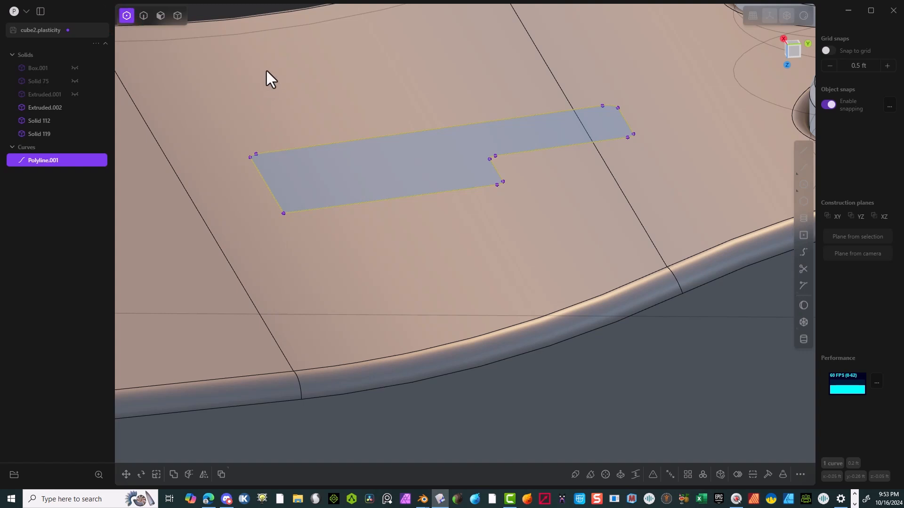
{"action": "left_click", "coordinate": [232, 264]}
{"action": "scroll", "coordinate": [259, 200], "scroll_direction": "up", "scroll_amount": 5}
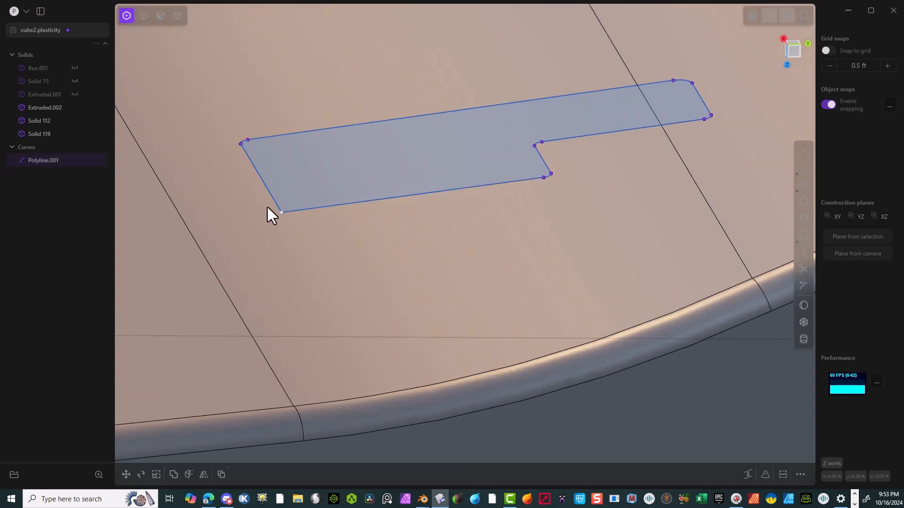
{"action": "key", "text": "b"}
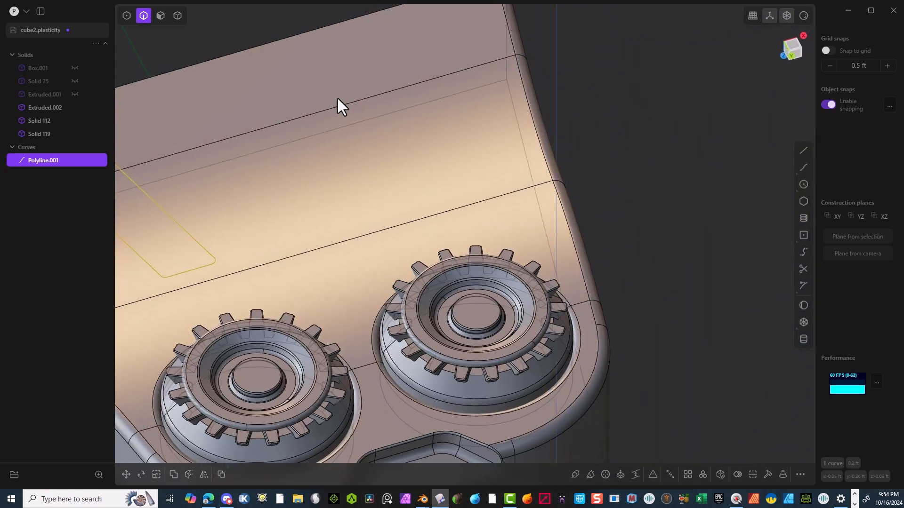
Trace a closed, sharp-cornered polyline over the stepped outline's corner points in the bottom view and delete the filleted original
{"action": "middle_click_drag", "start_coordinate": [344, 94], "coordinate": [552, 26]}
{"action": "right_click_drag", "start_coordinate": [551, 26], "coordinate": [805, 21]}
{"action": "left_click", "coordinate": [794, 43]}
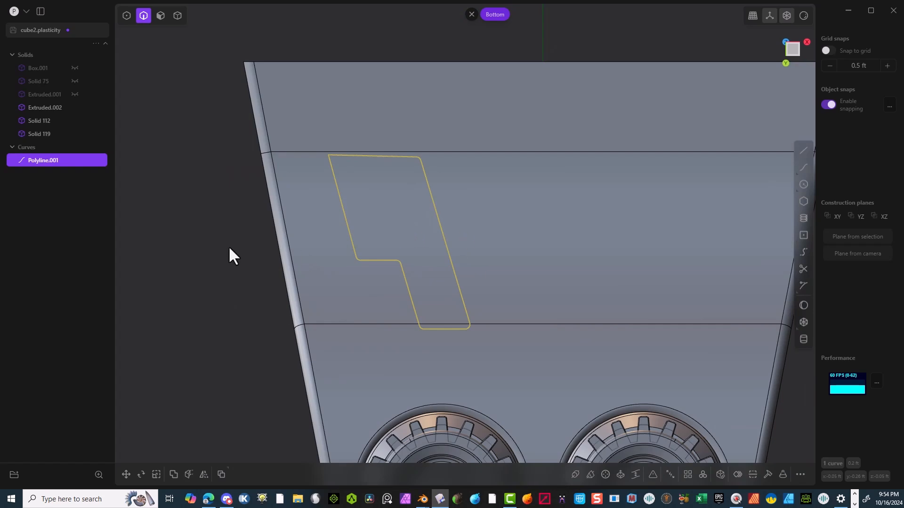
{"action": "left_click", "coordinate": [215, 240]}
{"action": "left_click", "coordinate": [803, 150]}
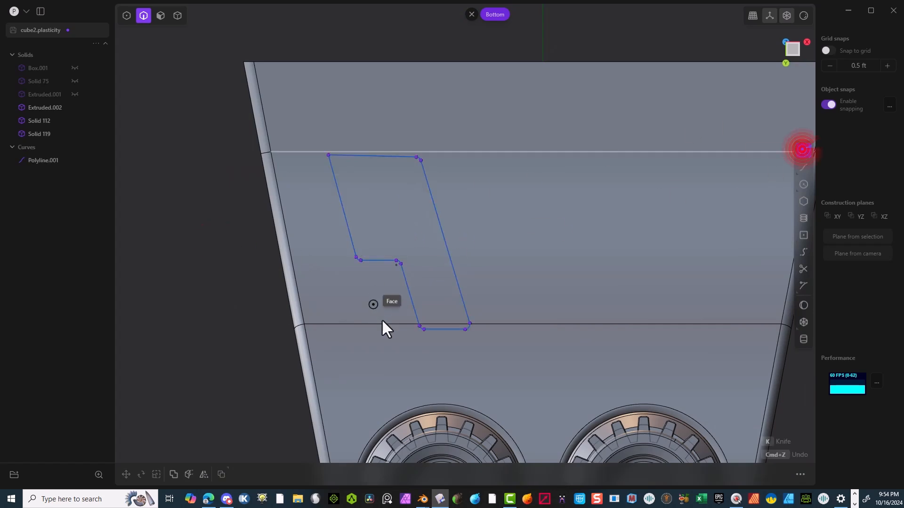
{"action": "scroll", "coordinate": [394, 277], "scroll_direction": "up", "scroll_amount": 2}
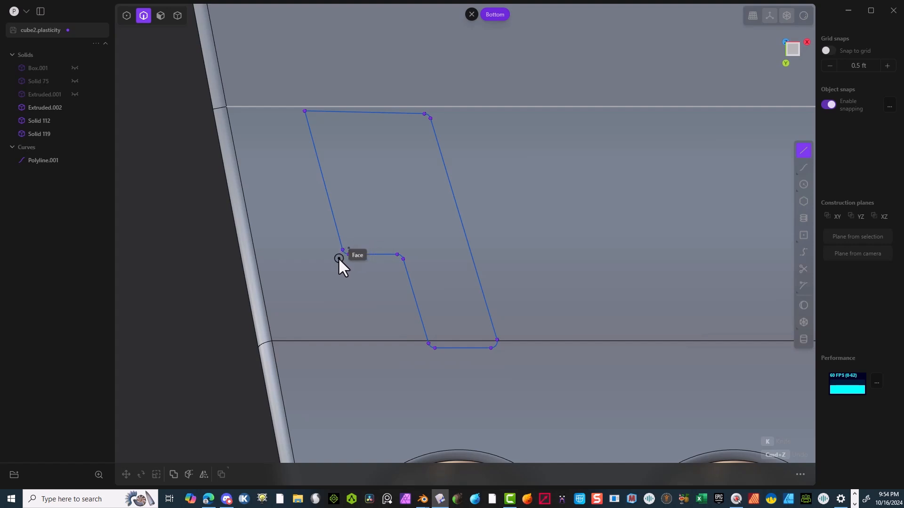
{"action": "left_click", "coordinate": [342, 249]}
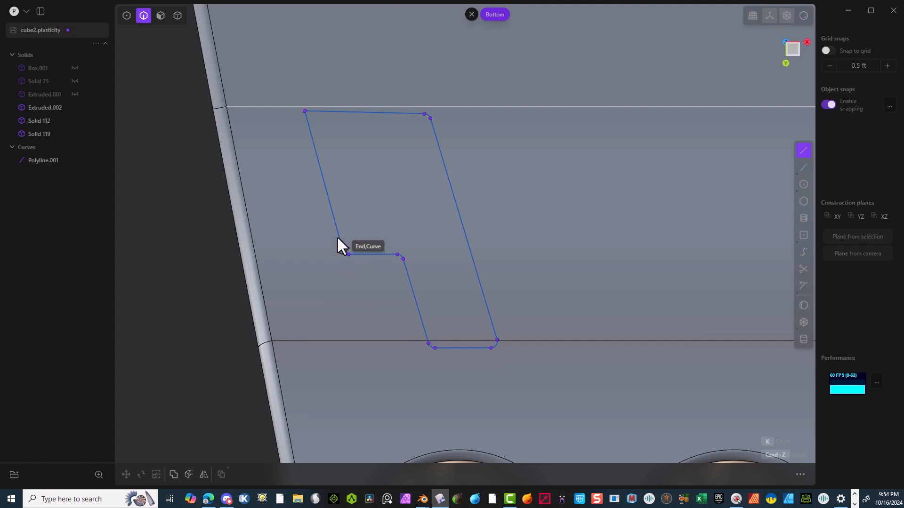
{"action": "left_click", "coordinate": [305, 112]}
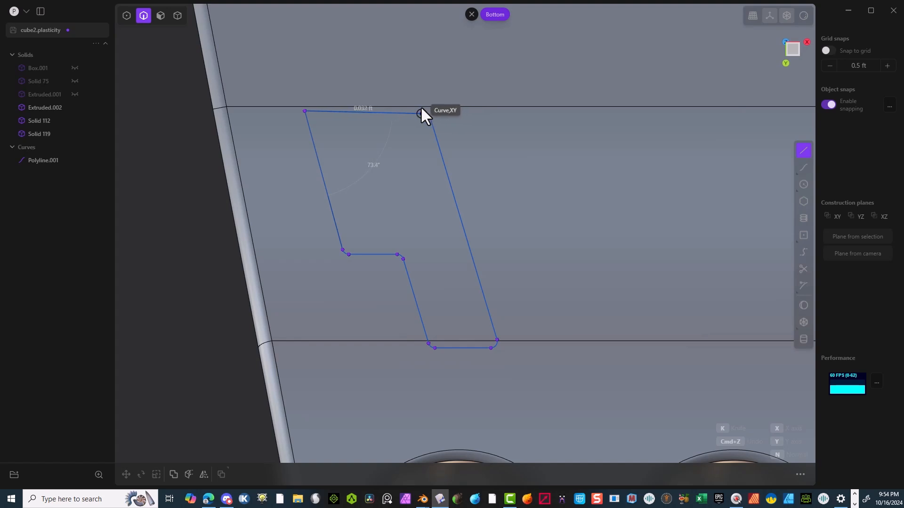
{"action": "left_click", "coordinate": [423, 113]}
{"action": "left_click", "coordinate": [496, 338]}
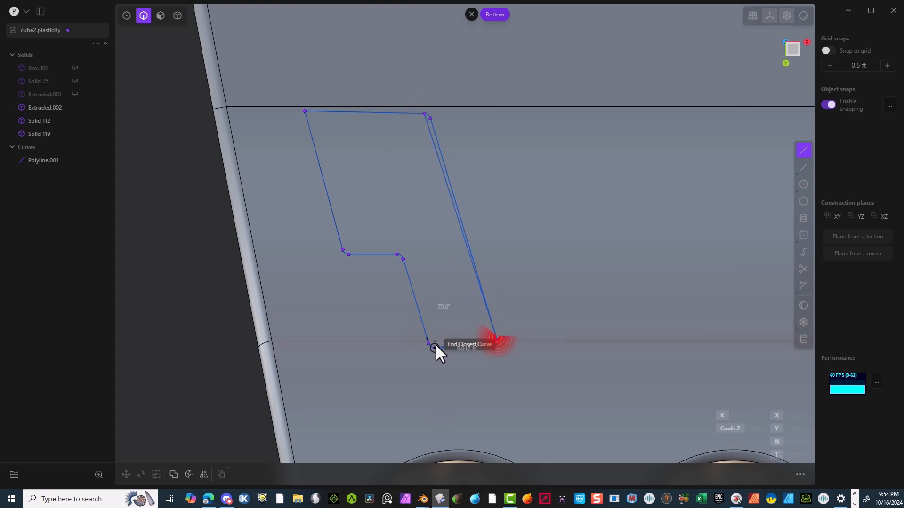
{"action": "left_click", "coordinate": [424, 341]}
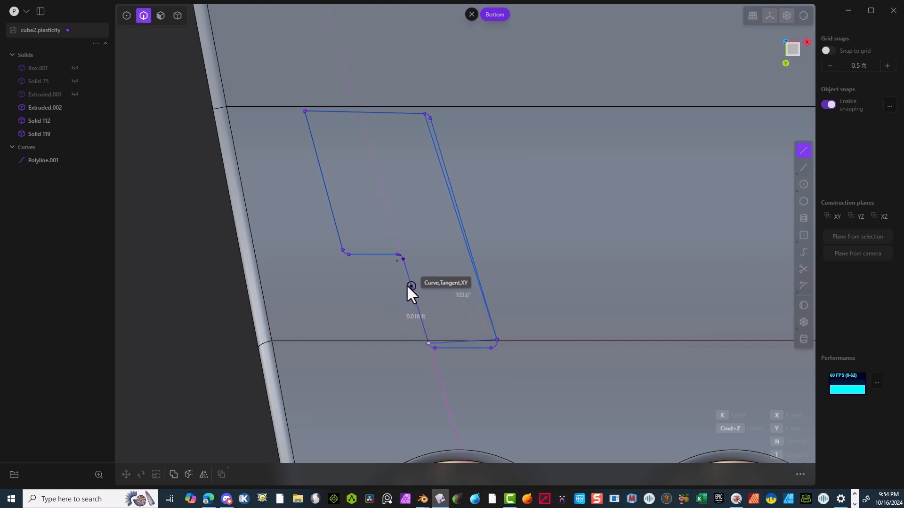
{"action": "left_click", "coordinate": [397, 254]}
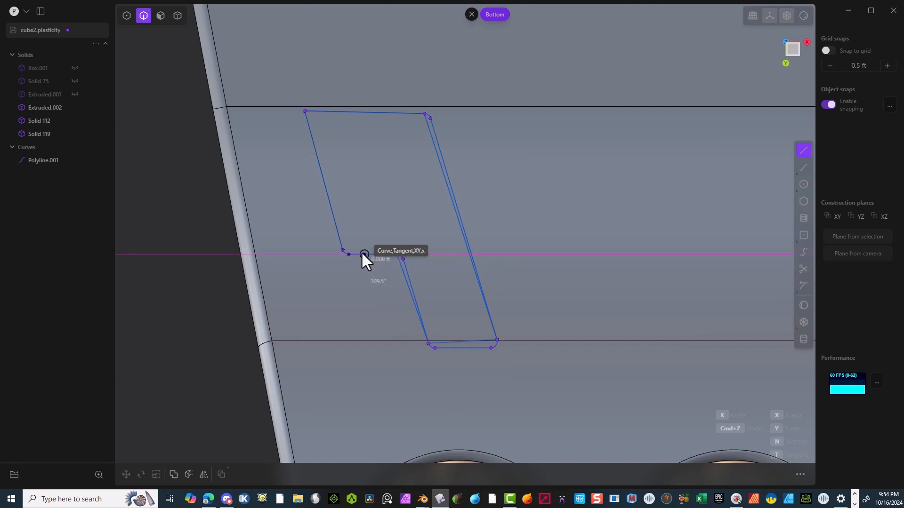
{"action": "left_click", "coordinate": [339, 248]}
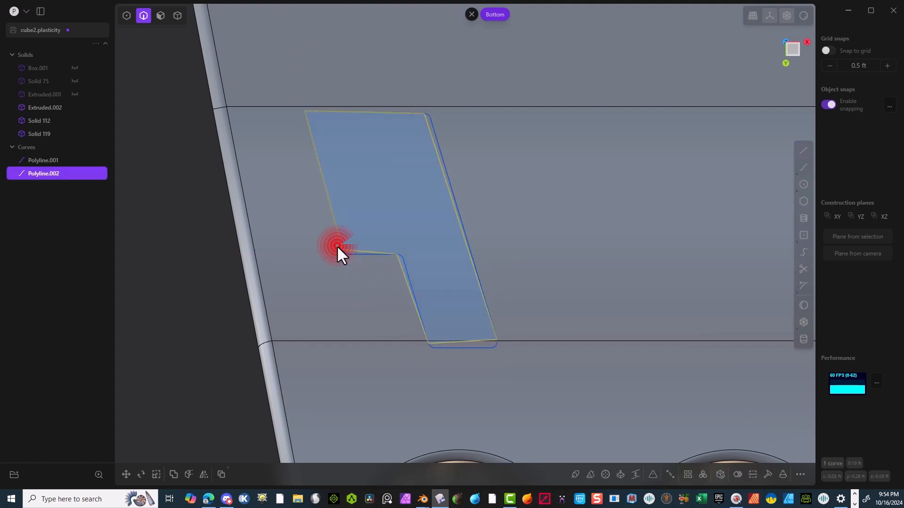
{"action": "left_click", "coordinate": [358, 255]}
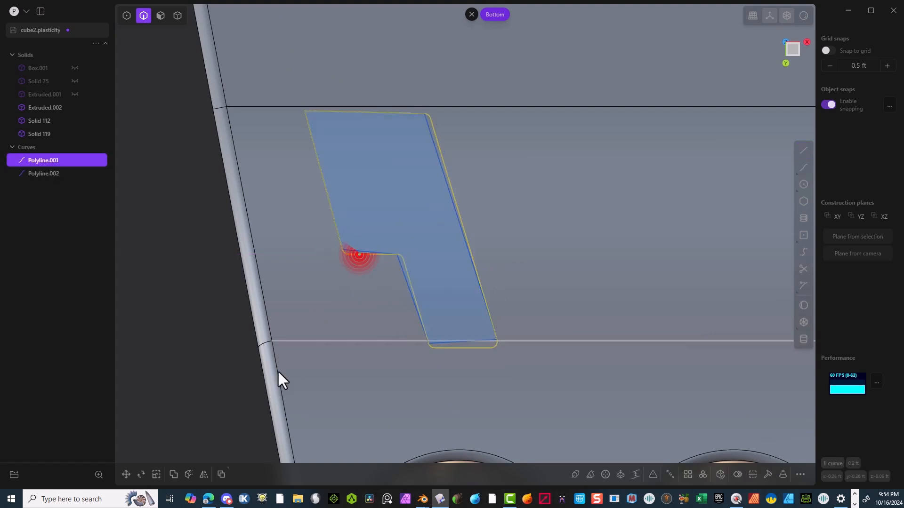
{"action": "key", "text": "Delete"}
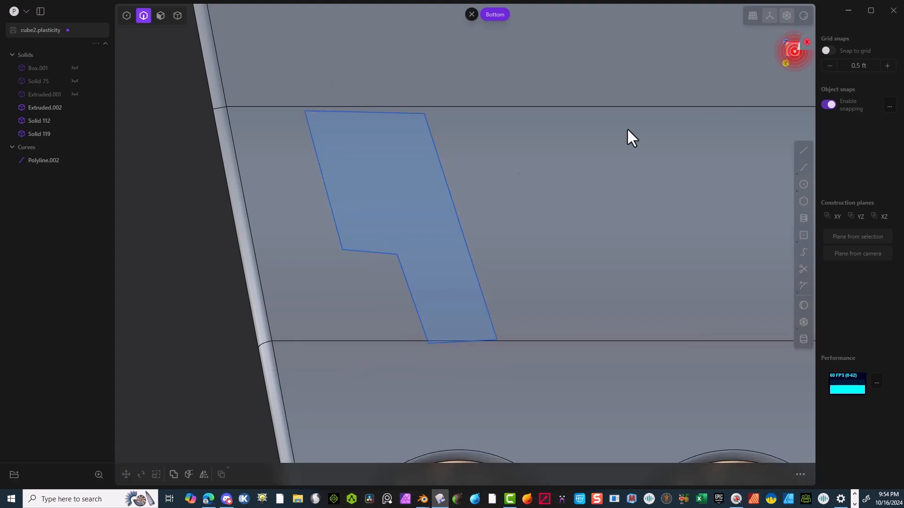
Move the new polyline's outer vertex at the end away from the knobs along Y to level that end edge
{"action": "left_click", "coordinate": [126, 16]}
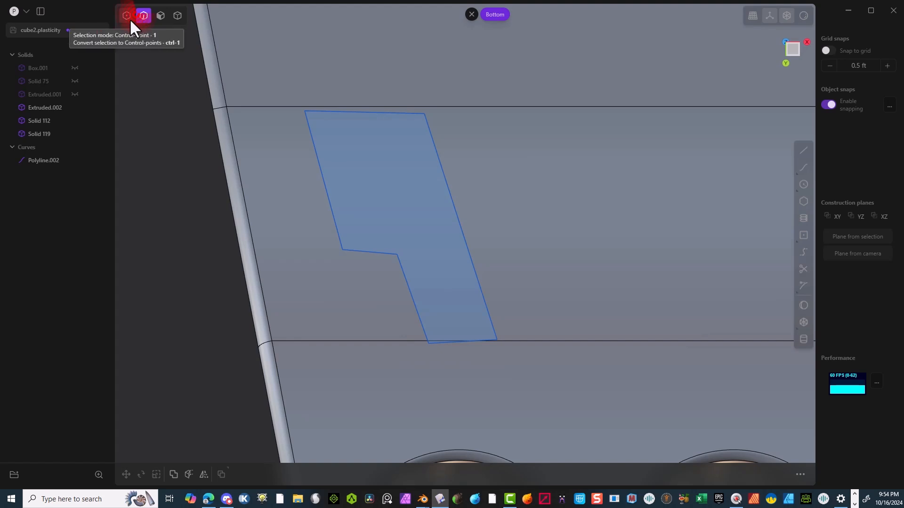
{"action": "left_click", "coordinate": [305, 111]}
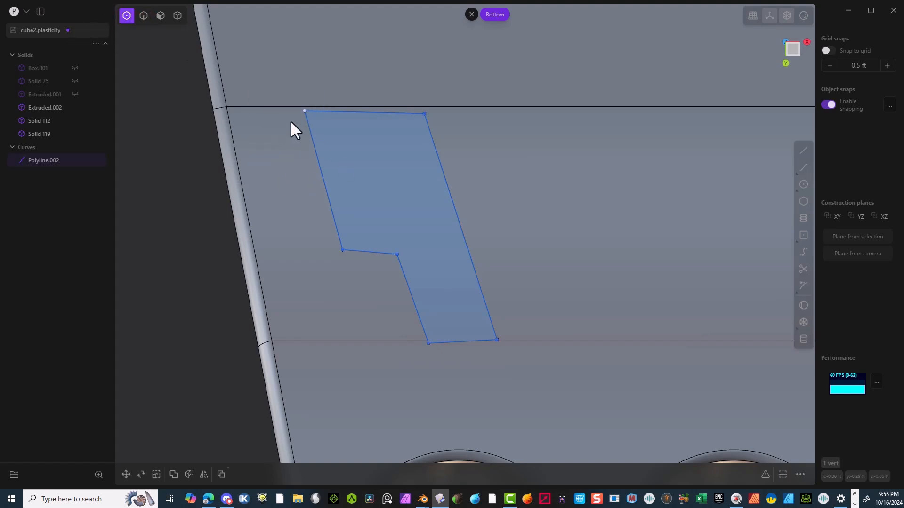
{"action": "key", "text": "g"}
{"action": "left_click", "coordinate": [306, 146]}
{"action": "left_click", "coordinate": [281, 448]}
{"action": "left_click", "coordinate": [144, 293]}
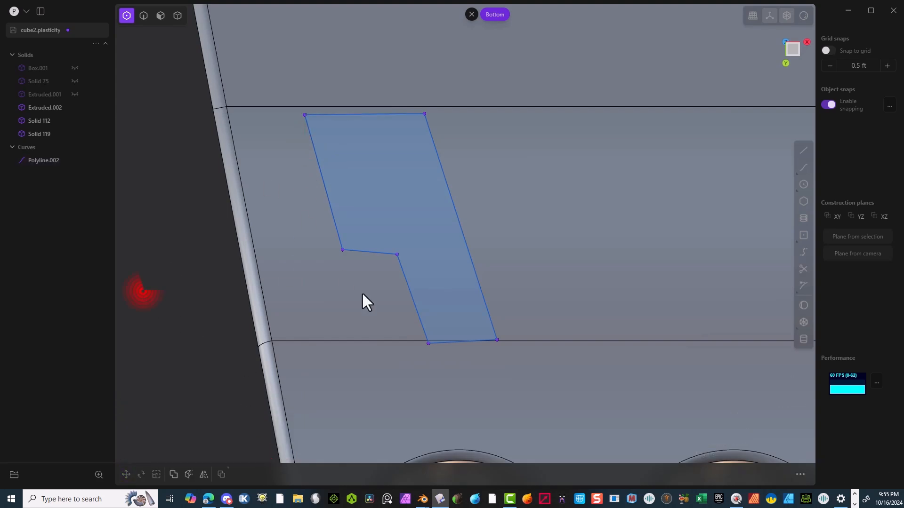
{"action": "left_click", "coordinate": [297, 305]}
Move the outer vertex of the polyline's step edge 0.00166 ft along Y
{"action": "left_click", "coordinate": [342, 250]}
{"action": "key", "text": "g"}
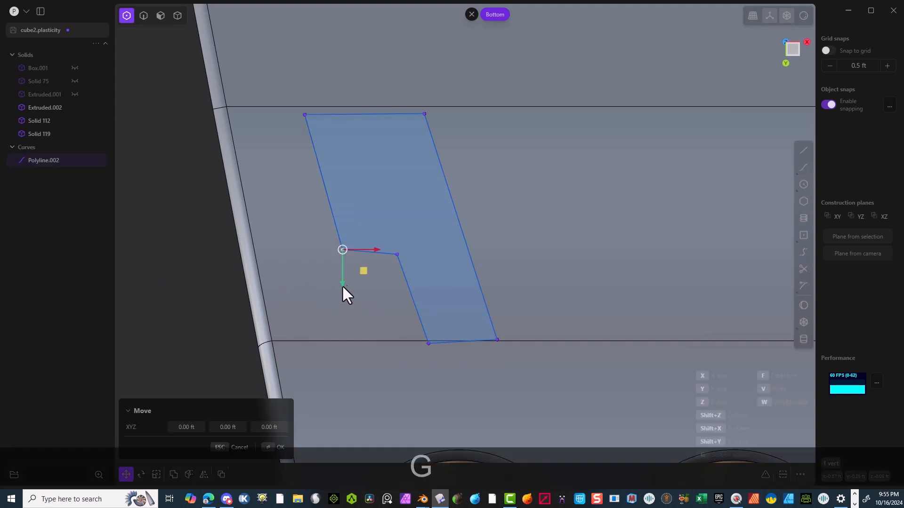
{"action": "left_click", "coordinate": [345, 284]}
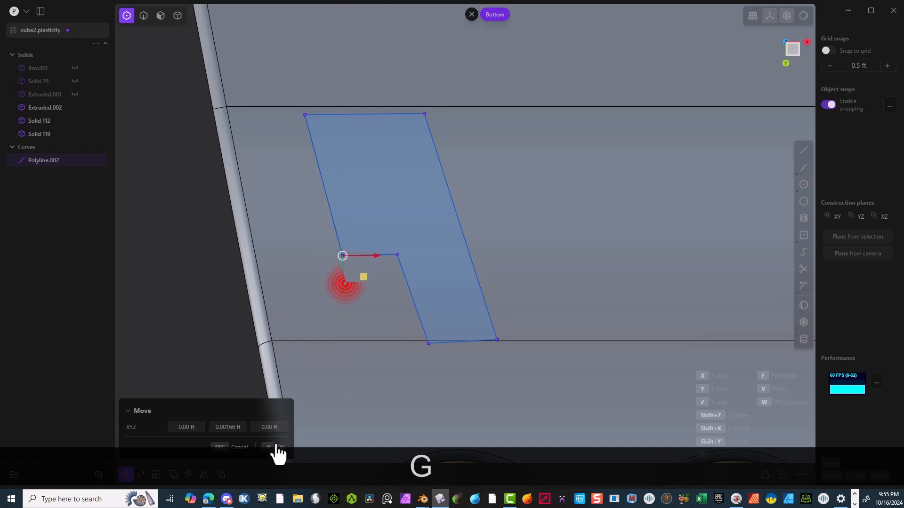
{"action": "left_click", "coordinate": [278, 448]}
{"action": "left_click", "coordinate": [181, 313]}
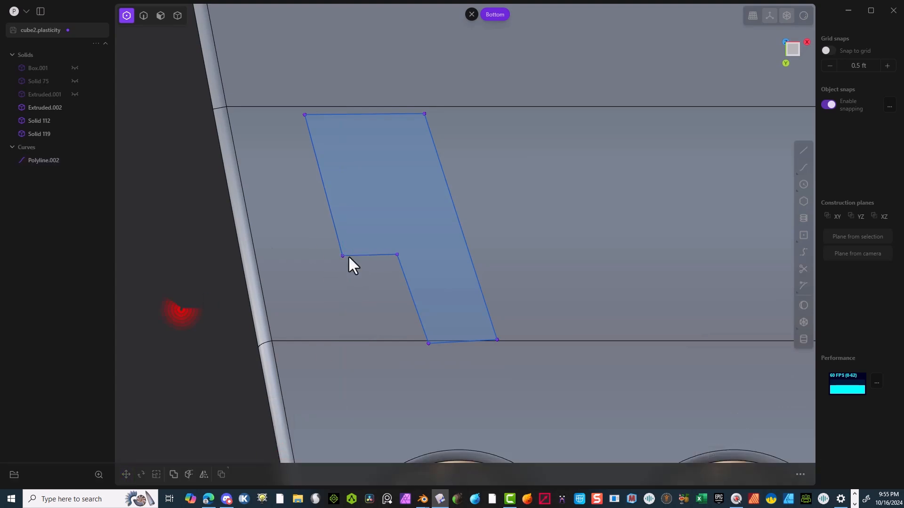
Move the inner vertex of the polyline's step edge 0.00051 ft along Y to level it with the outer vertex
{"action": "left_click", "coordinate": [397, 255]}
{"action": "key", "text": "g"}
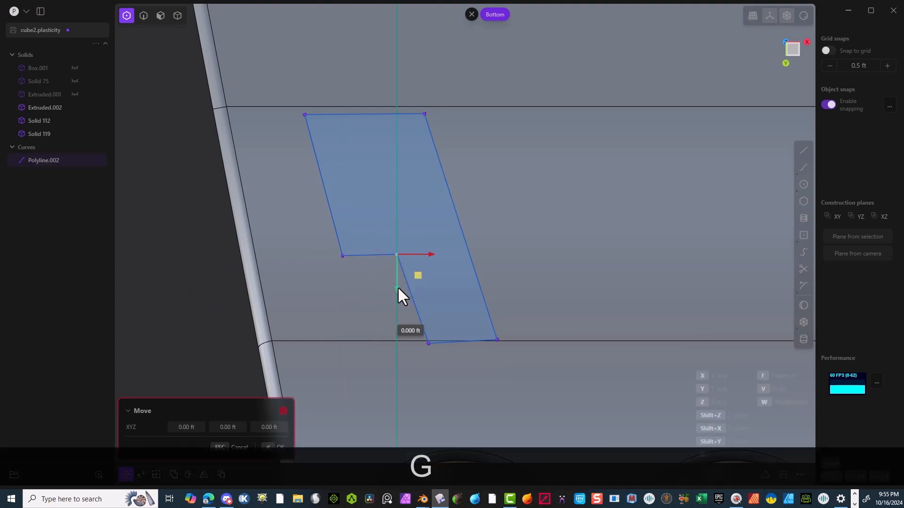
{"action": "left_click", "coordinate": [400, 288]}
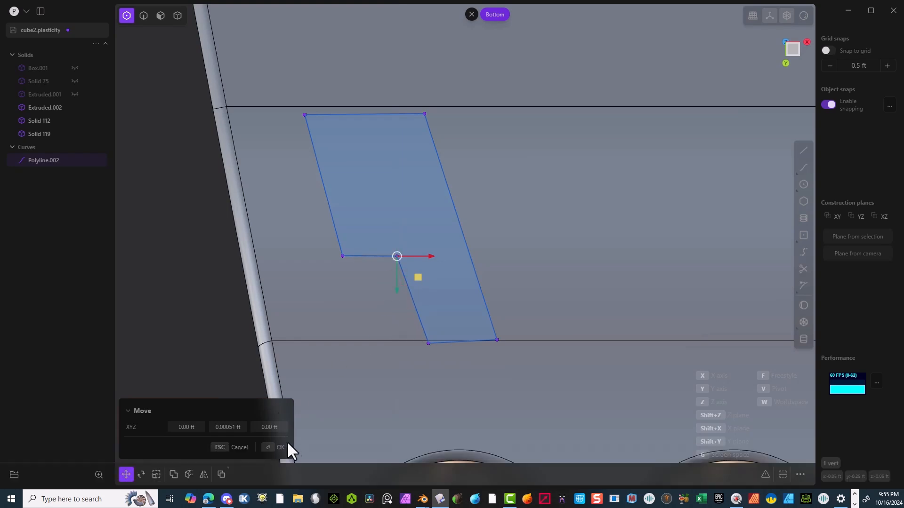
{"action": "left_click", "coordinate": [272, 449]}
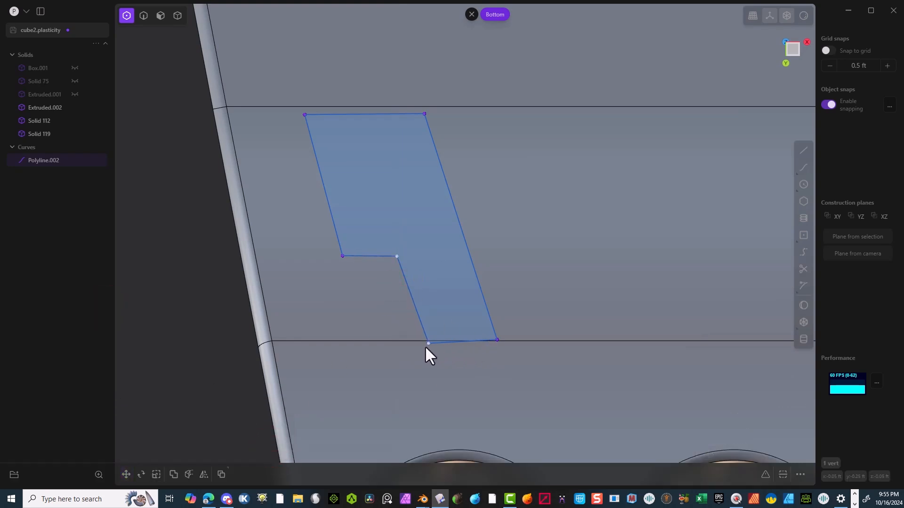
{"action": "key", "text": "g"}
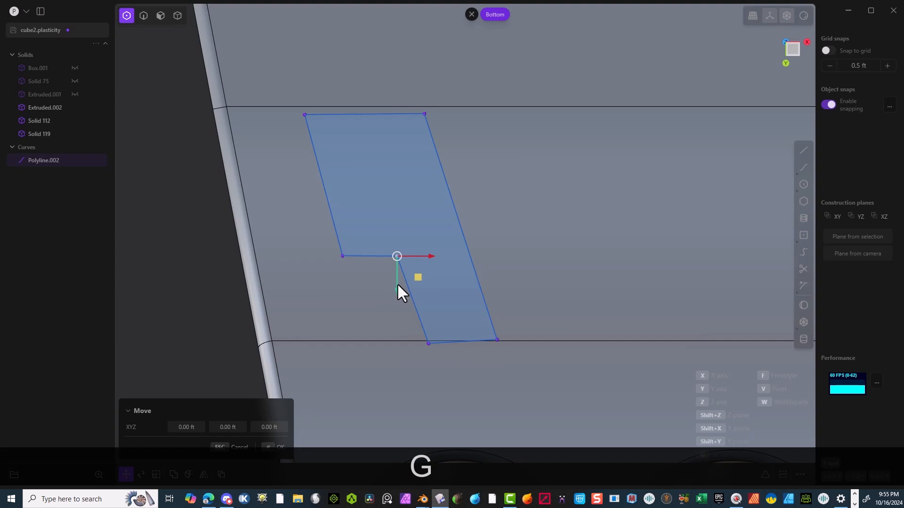
{"action": "left_click", "coordinate": [240, 447]}
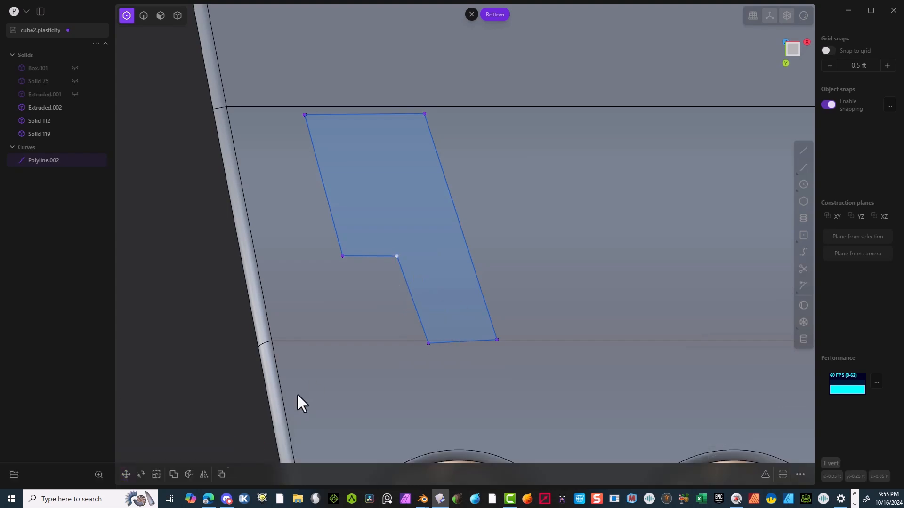
Move the outer vertex of the narrow end nearest the knobs -0.00077 ft along Y to level that edge
{"action": "left_click", "coordinate": [396, 370]}
{"action": "key", "text": "g"}
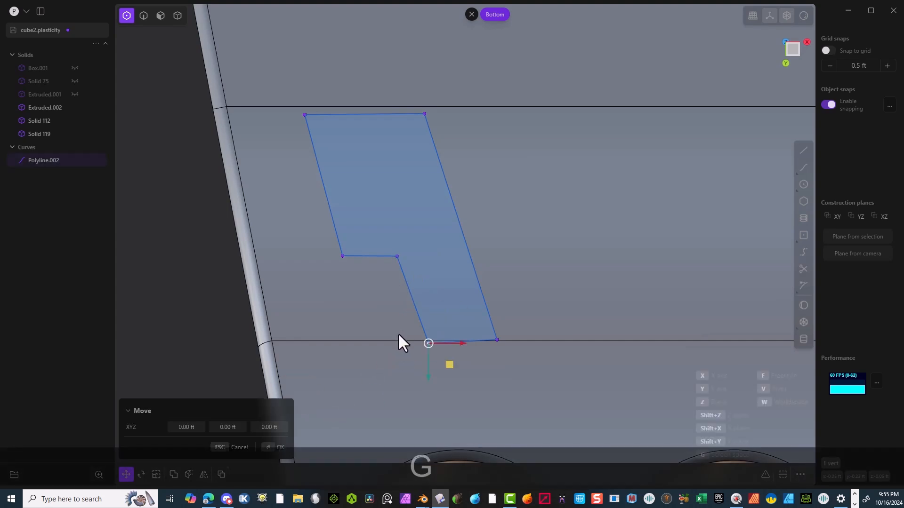
{"action": "left_click", "coordinate": [428, 374]}
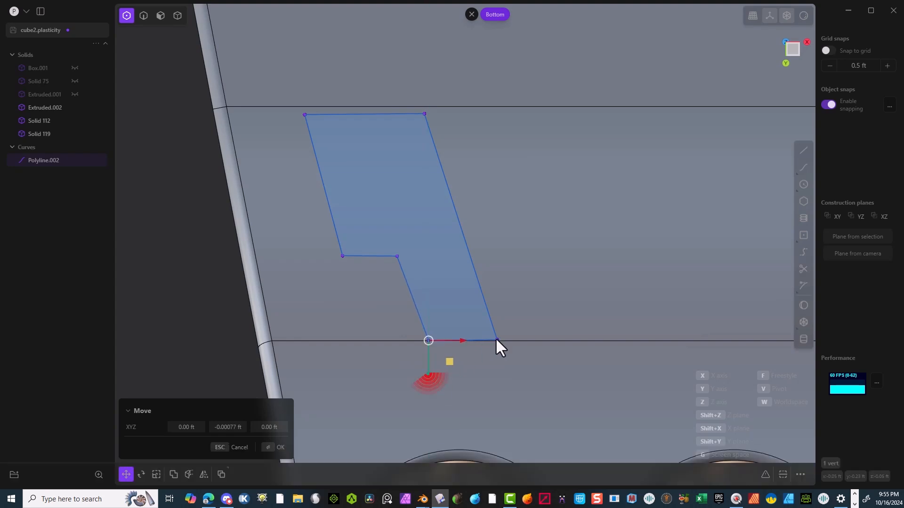
{"action": "left_click", "coordinate": [273, 447]}
Move both vertices of the narrow end together about -0.00255 ft along Y, pulling that edge away from the knobs
{"action": "left_click_drag", "start_coordinate": [521, 317], "coordinate": [332, 400]}
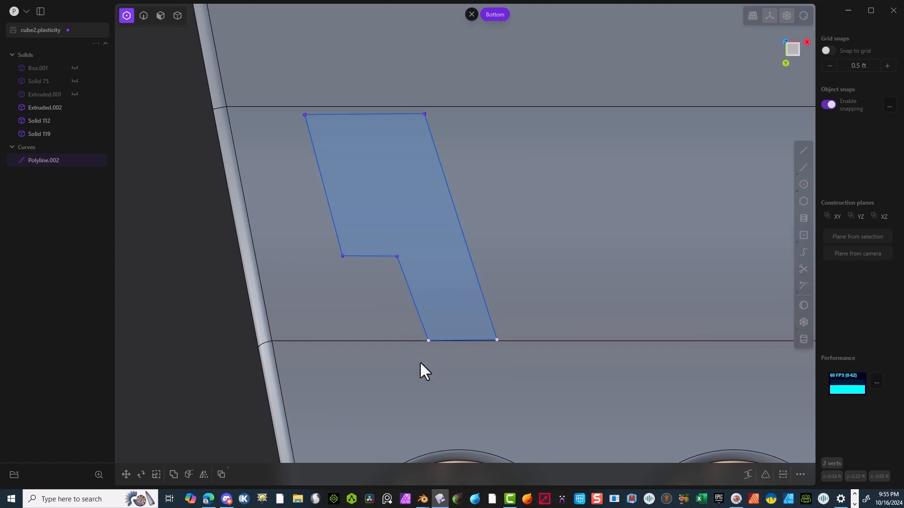
{"action": "key", "text": "g"}
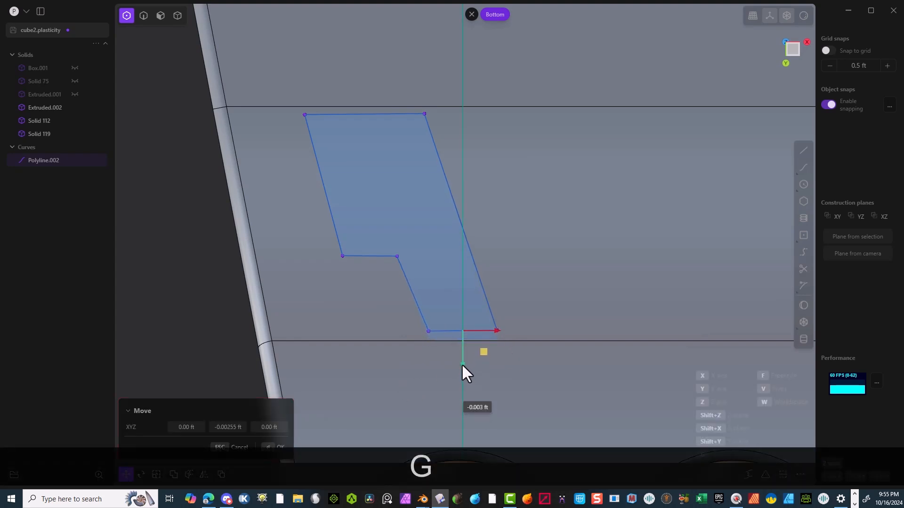
{"action": "left_click", "coordinate": [461, 363]}
{"action": "left_click", "coordinate": [289, 447]}
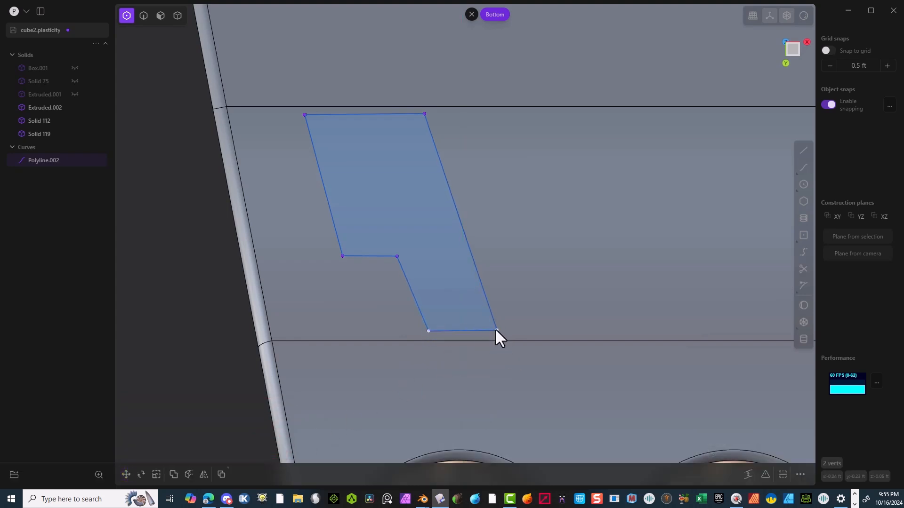
Move both vertices of the polyline's narrow end -0.00344 ft along X
{"action": "key", "text": "g"}
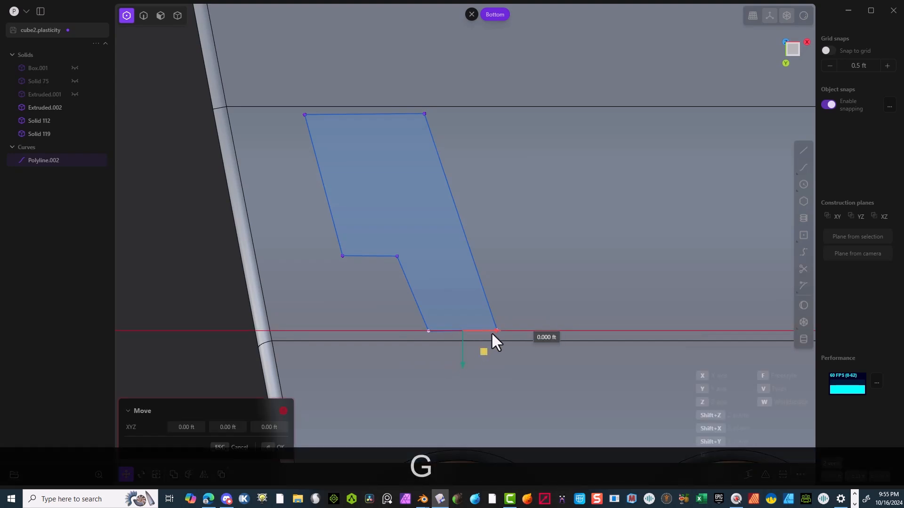
{"action": "left_click", "coordinate": [479, 333]}
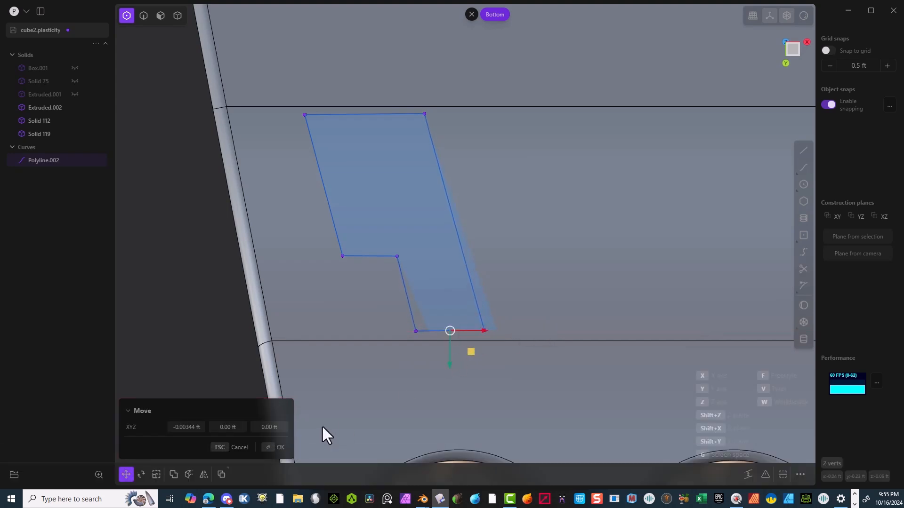
{"action": "left_click", "coordinate": [274, 448]}
{"action": "left_click", "coordinate": [269, 312]}
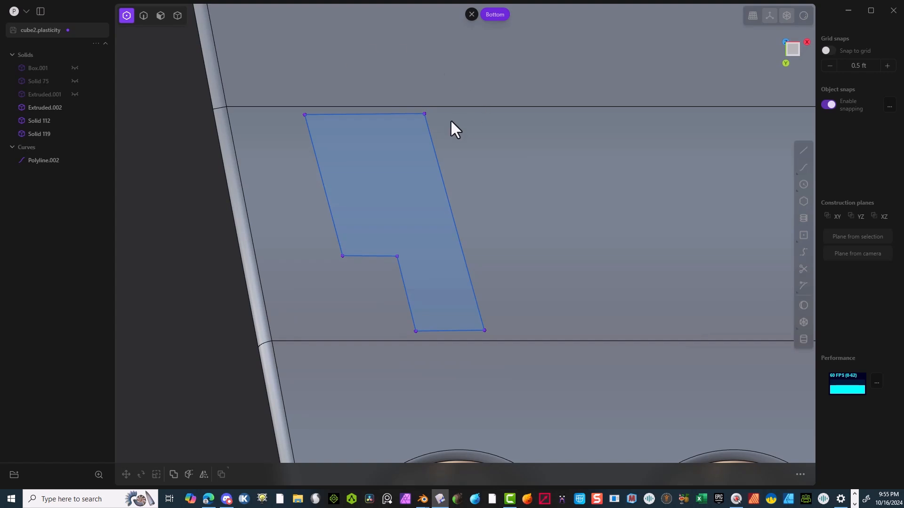
Move the inner vertex of the polyline's wide end about 0.00038 ft along Y to level that edge
{"action": "left_click", "coordinate": [424, 114]}
{"action": "key", "text": "g"}
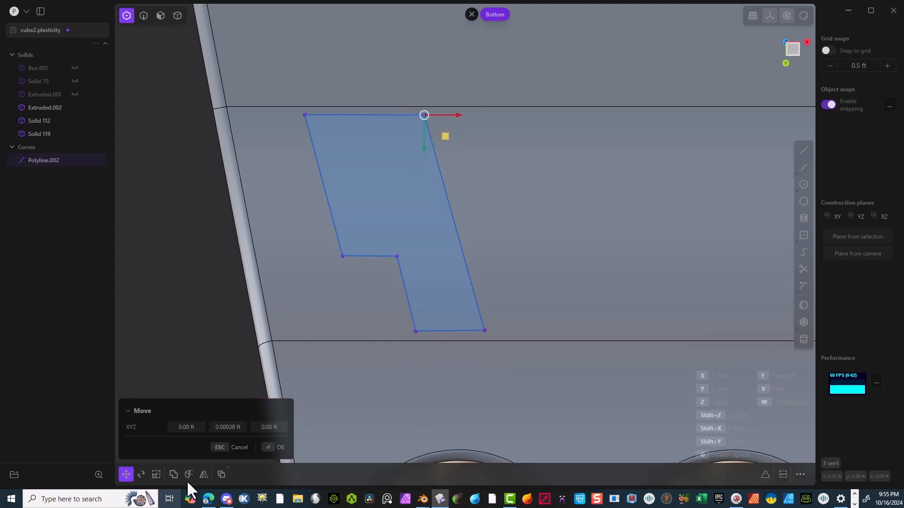
{"action": "left_click", "coordinate": [266, 448]}
{"action": "left_click", "coordinate": [205, 329]}
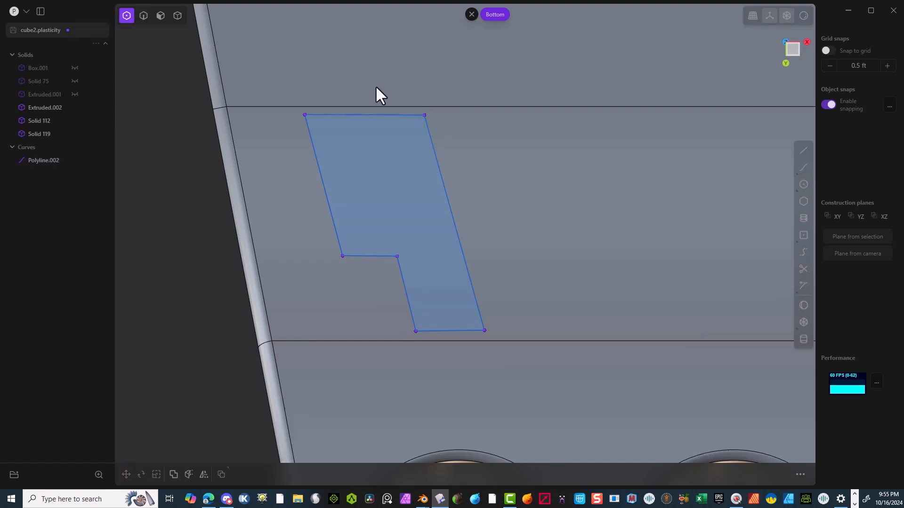
Fillet all six corners of the stepped polyline with a small radius
{"action": "left_click_drag", "start_coordinate": [560, 84], "coordinate": [258, 433]}
{"action": "key", "text": "b"}
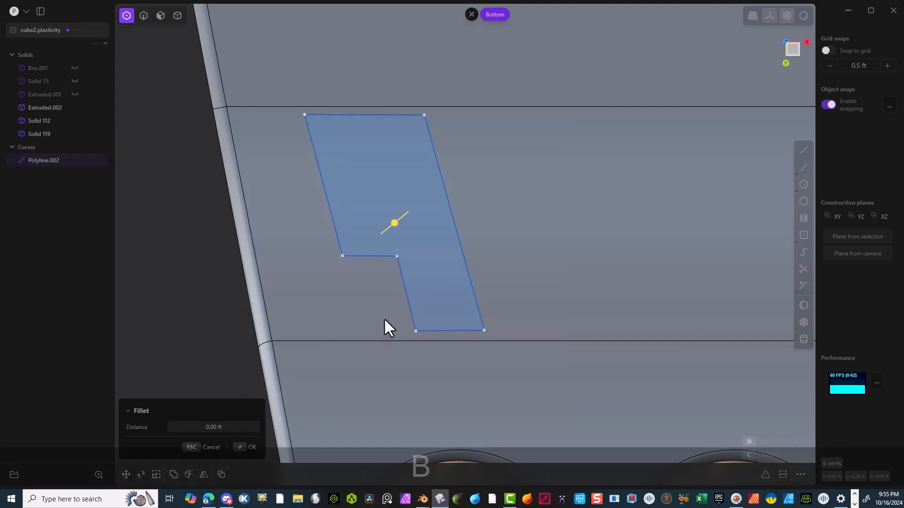
{"action": "left_click_drag", "start_coordinate": [402, 219], "coordinate": [400, 220]}
{"action": "left_click", "coordinate": [241, 448]}
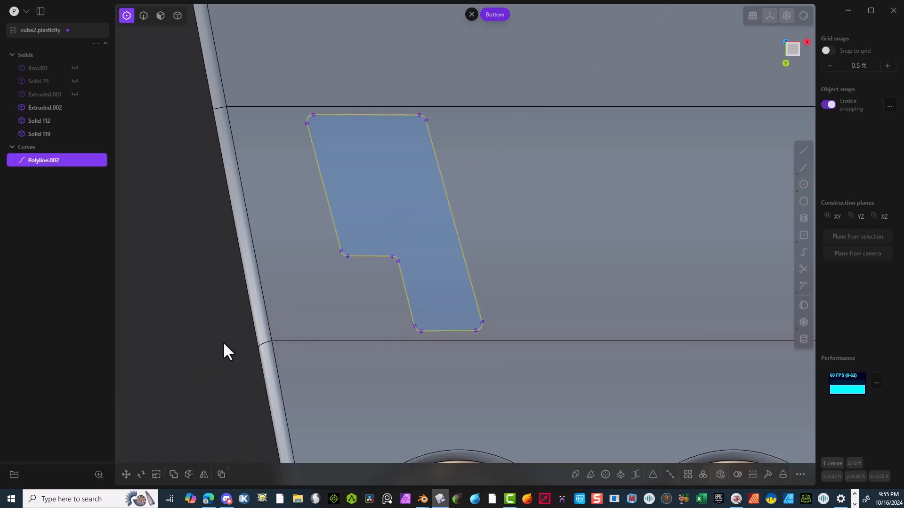
Extrude the rounded stepped profile about 0.03466 ft down into the body's sloped face
{"action": "left_click", "coordinate": [161, 16]}
{"action": "left_click", "coordinate": [391, 175]}
{"action": "key", "text": "e"}
{"action": "middle_click_drag", "start_coordinate": [361, 295], "coordinate": [471, 191]}
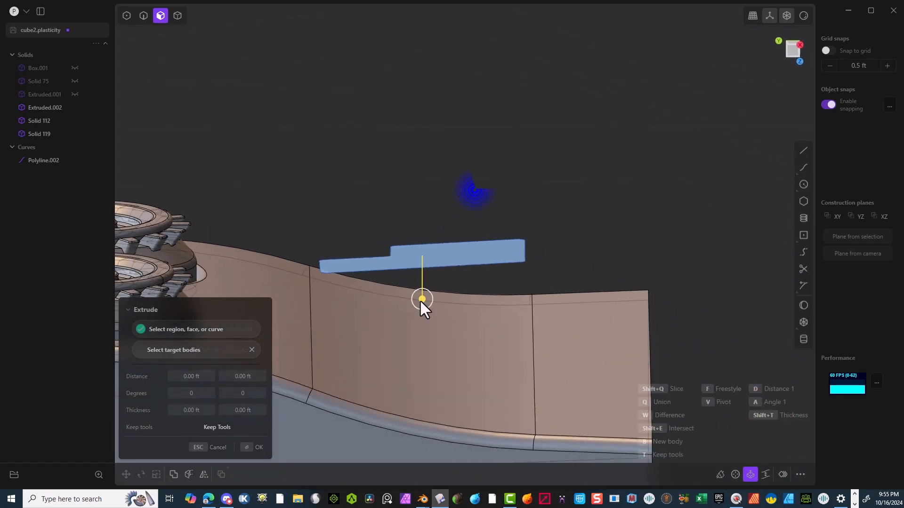
{"action": "left_click_drag", "start_coordinate": [423, 301], "coordinate": [407, 420]}
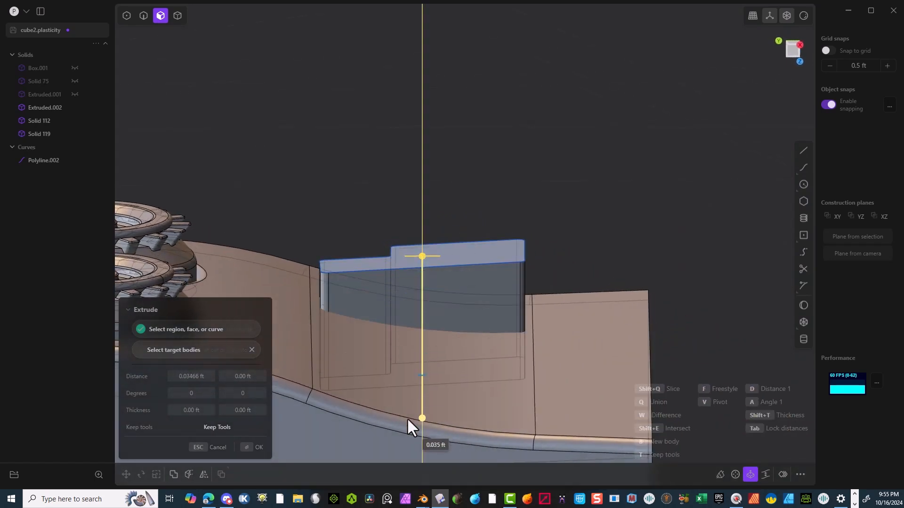
{"action": "left_click", "coordinate": [249, 447]}
Mirror the extruded stepped solid along X to the other side of the body
{"action": "middle_click_drag", "start_coordinate": [289, 323], "coordinate": [169, 313]}
{"action": "middle_click_drag", "start_coordinate": [318, 286], "coordinate": [530, 203]}
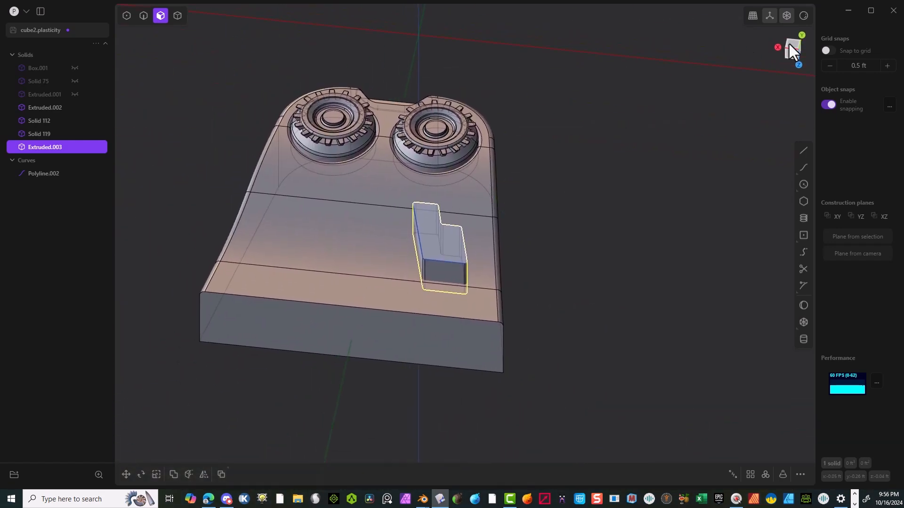
{"action": "left_click", "coordinate": [789, 43]}
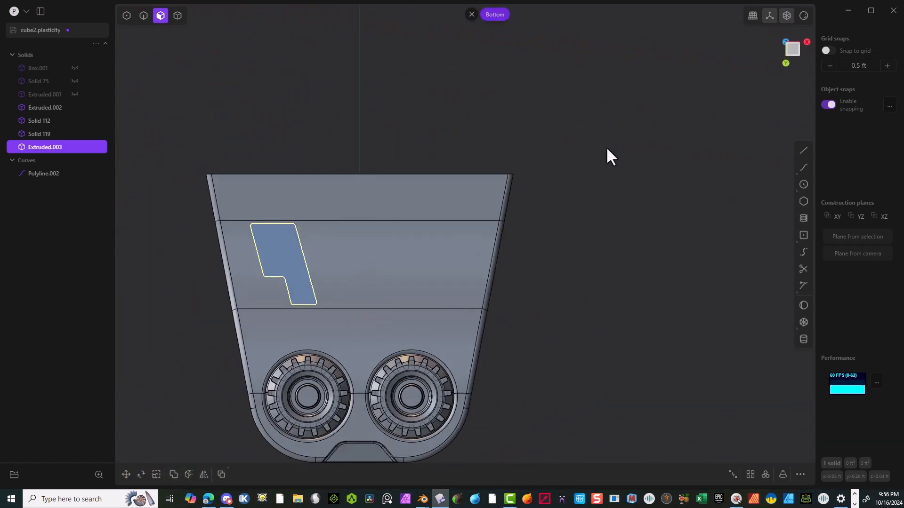
{"action": "left_click", "coordinate": [205, 474]}
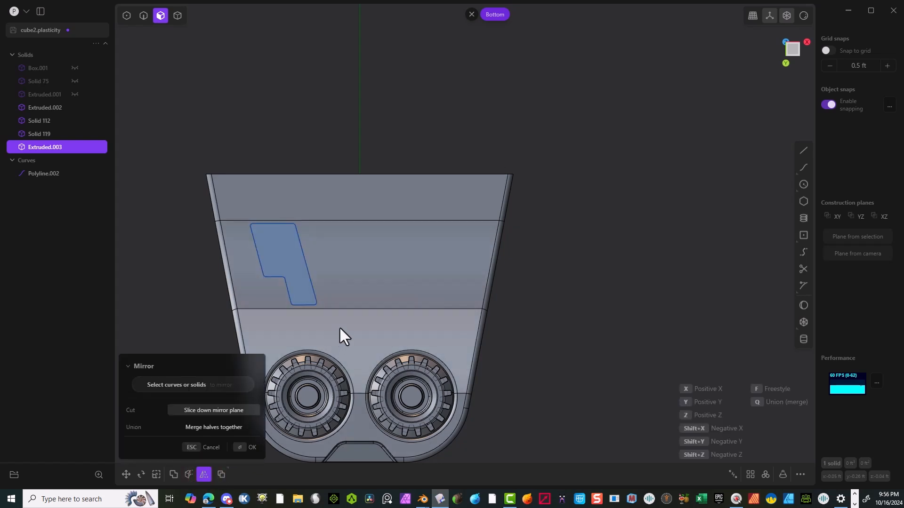
{"action": "scroll", "coordinate": [348, 329], "scroll_direction": "down", "scroll_amount": 2}
{"action": "scroll", "coordinate": [380, 314], "scroll_direction": "down", "scroll_amount": 3}
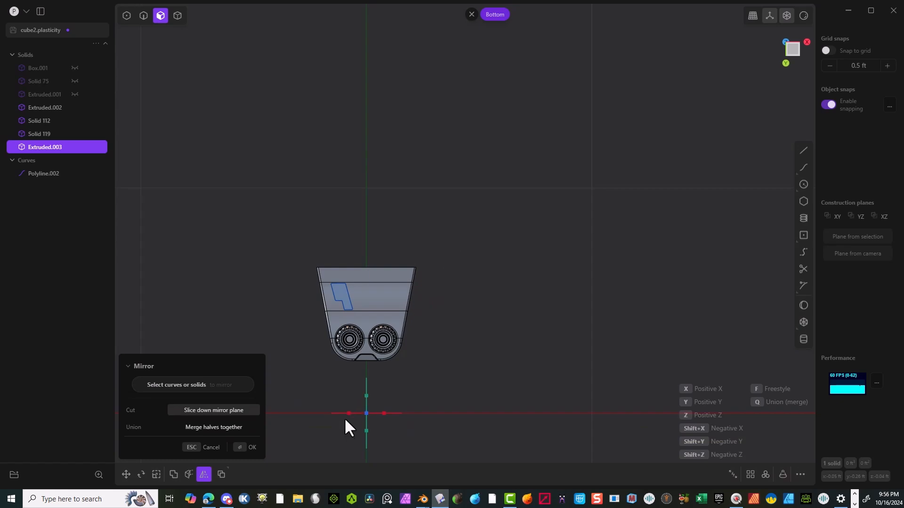
{"action": "left_click", "coordinate": [347, 413]}
{"action": "left_click", "coordinate": [247, 448]}
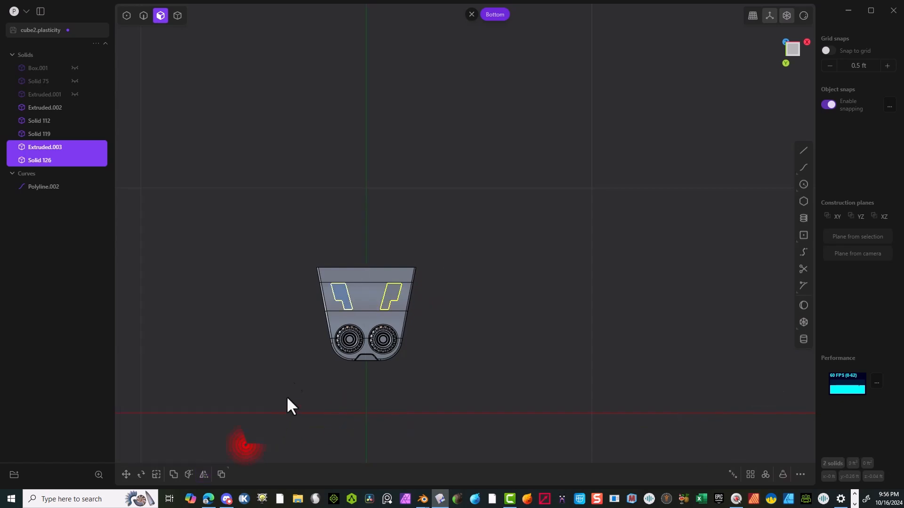
Slice the main body and the two stepped solids against each other with a Boolean Slice operation
{"action": "scroll", "coordinate": [295, 354], "scroll_direction": "up", "scroll_amount": 5}
{"action": "right_click_drag", "start_coordinate": [405, 240], "coordinate": [286, 269]}
{"action": "scroll", "coordinate": [403, 216], "scroll_direction": "up", "scroll_amount": 2}
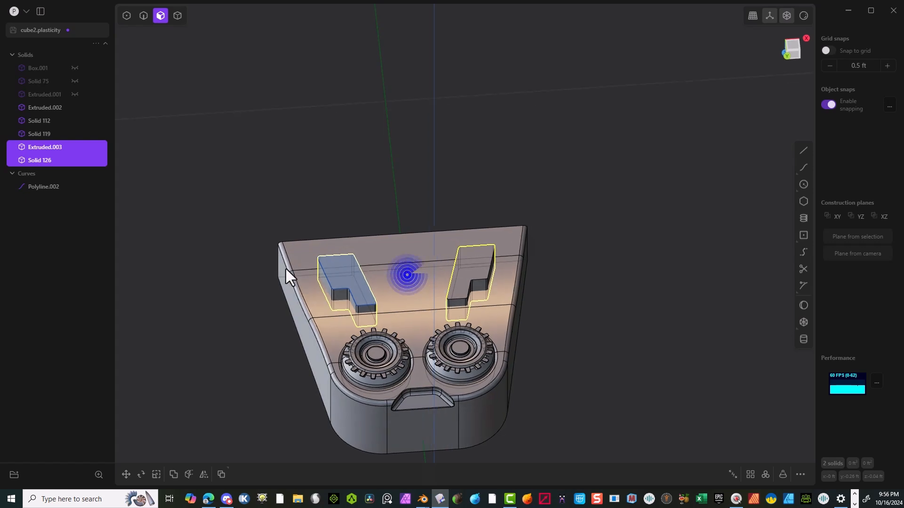
{"action": "left_click", "coordinate": [179, 14]}
{"action": "left_click", "coordinate": [366, 287]}
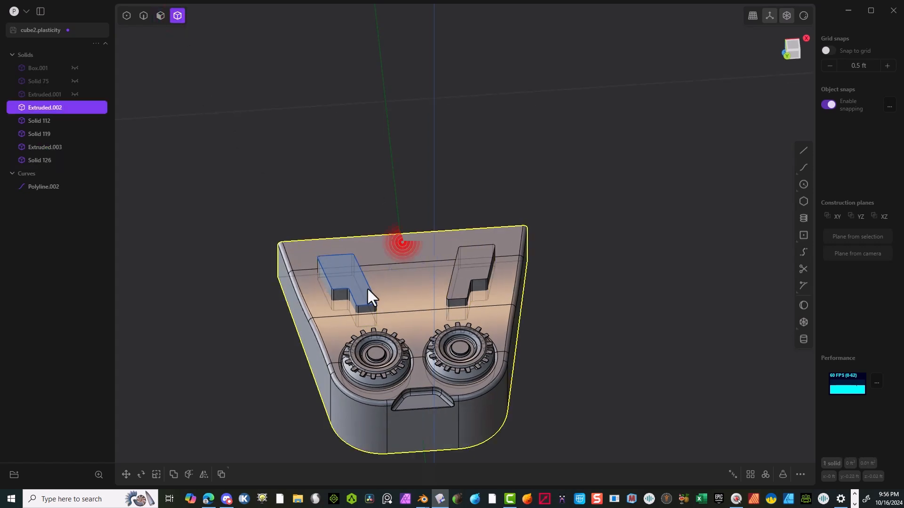
{"action": "left_click", "coordinate": [336, 295], "text": "shift"}
{"action": "left_click", "coordinate": [466, 299], "text": "shift"}
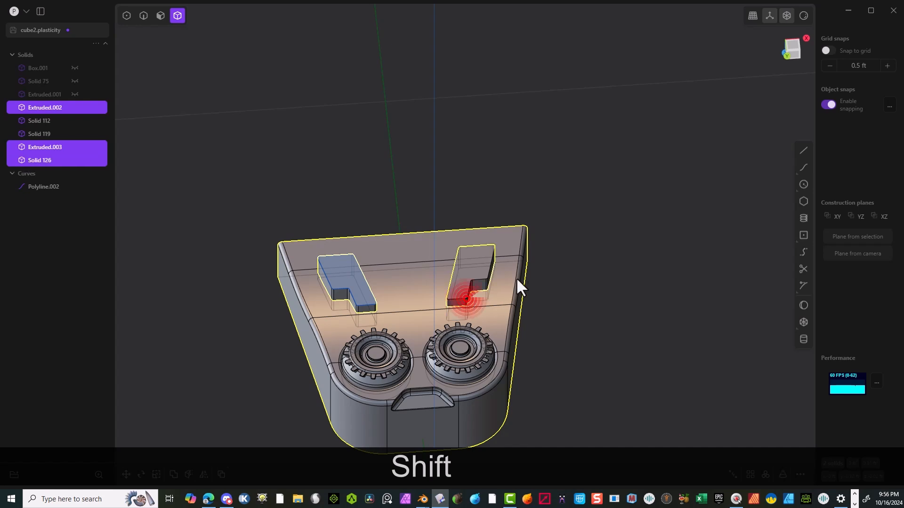
{"action": "key", "text": "q"}
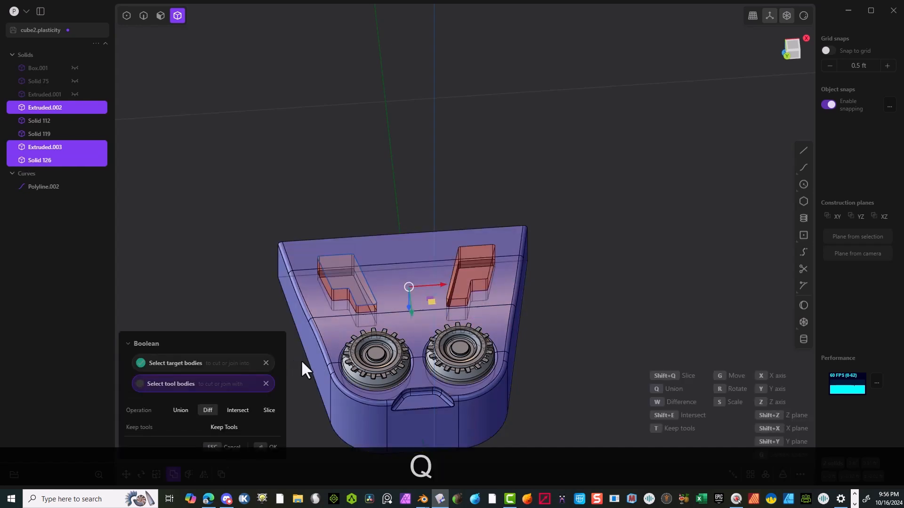
{"action": "key", "text": "shift+q"}
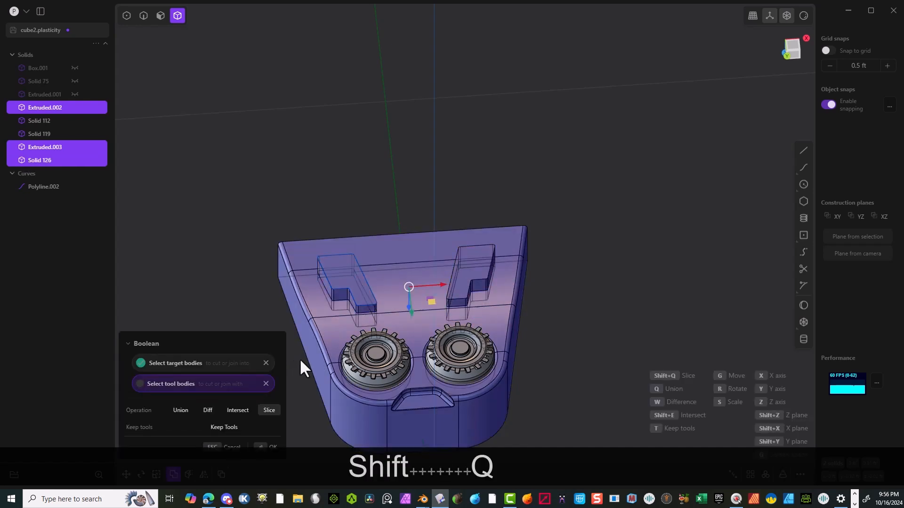
{"action": "left_click", "coordinate": [266, 448]}
{"action": "left_click", "coordinate": [165, 270]}
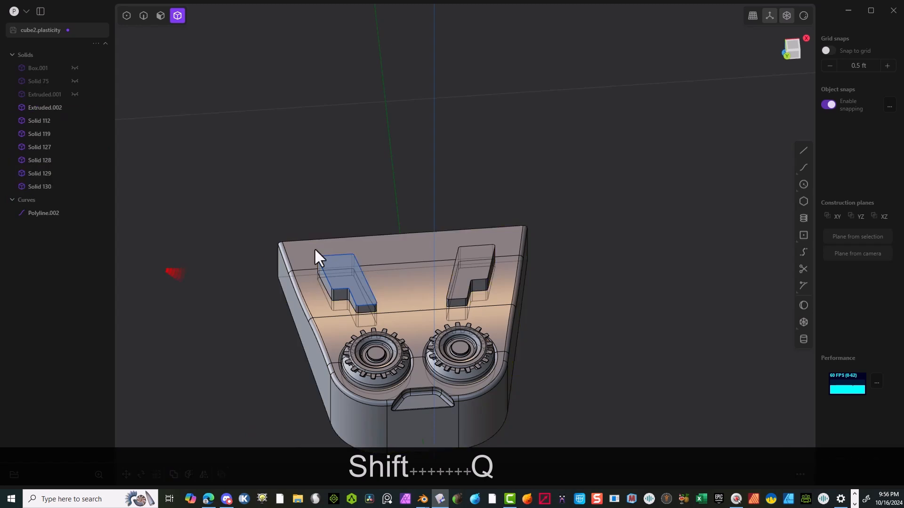
Delete the two sliced pieces protruding above the sloped face and the leftover stepped polyline
{"action": "left_click", "coordinate": [337, 295]}
{"action": "key", "text": "Delete"}
{"action": "left_click", "coordinate": [449, 288]}
{"action": "key", "text": "Delete"}
{"action": "left_click", "coordinate": [144, 16]}
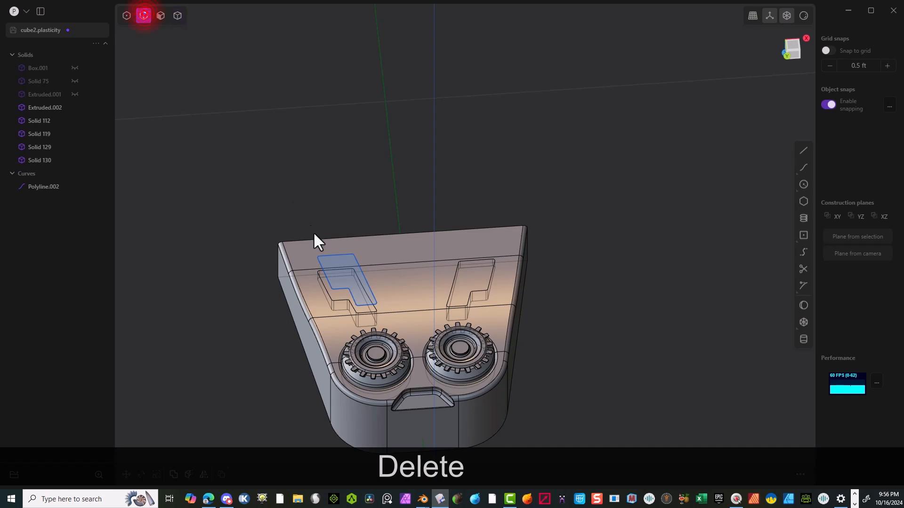
{"action": "left_click", "coordinate": [329, 256]}
{"action": "key", "text": "Delete"}
Move both stepped inserts together slightly down into the body so they sit below the sloped face
{"action": "scroll", "coordinate": [312, 243], "scroll_direction": "up", "scroll_amount": 2}
{"action": "scroll", "coordinate": [372, 296], "scroll_direction": "up", "scroll_amount": 3}
{"action": "mouse_move", "coordinate": [373, 295]}
{"action": "middle_mouse_down"}
{"action": "mouse_move", "coordinate": [369, 315]}
{"action": "mouse_move", "coordinate": [375, 307]}
{"action": "middle_mouse_up"}
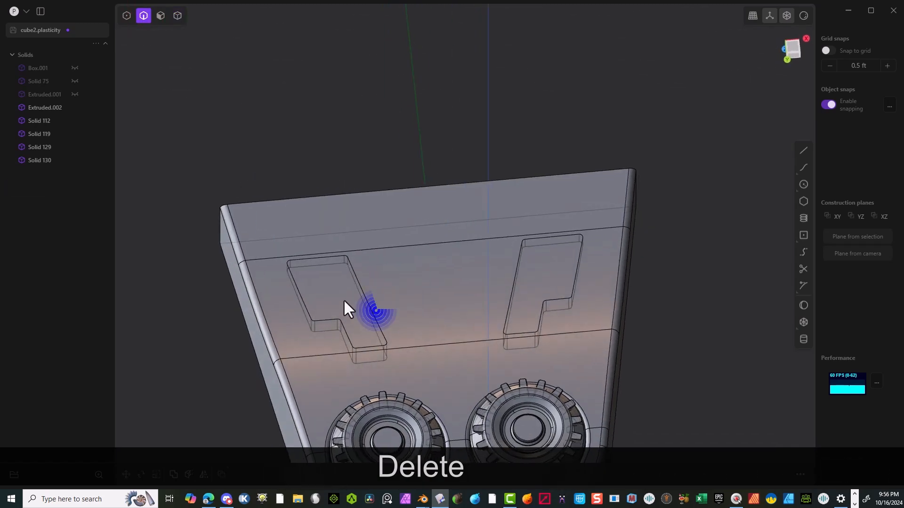
{"action": "left_click", "coordinate": [174, 17]}
{"action": "left_click", "coordinate": [317, 277], "text": "shift"}
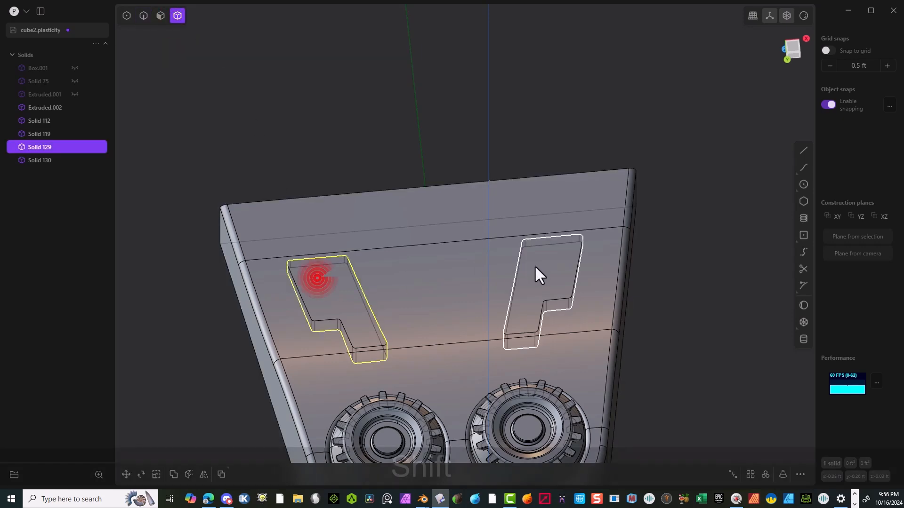
{"action": "left_click", "coordinate": [540, 279], "text": "shift"}
{"action": "key", "text": "g"}
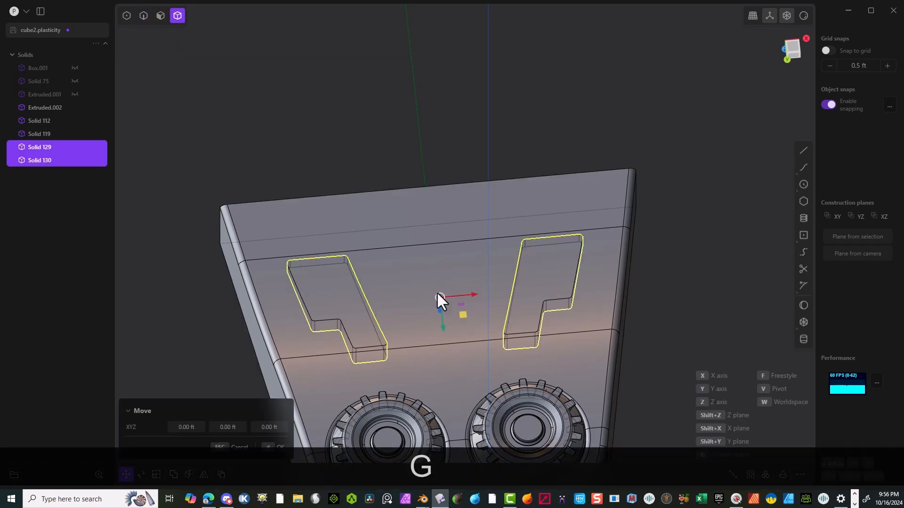
{"action": "middle_click_drag", "start_coordinate": [551, 285], "coordinate": [486, 304]}
{"action": "left_click_drag", "start_coordinate": [432, 362], "coordinate": [429, 363]}
{"action": "left_click", "coordinate": [266, 448]}
{"action": "middle_click_drag", "start_coordinate": [217, 299], "coordinate": [273, 219]}
{"action": "left_click", "coordinate": [222, 110]}
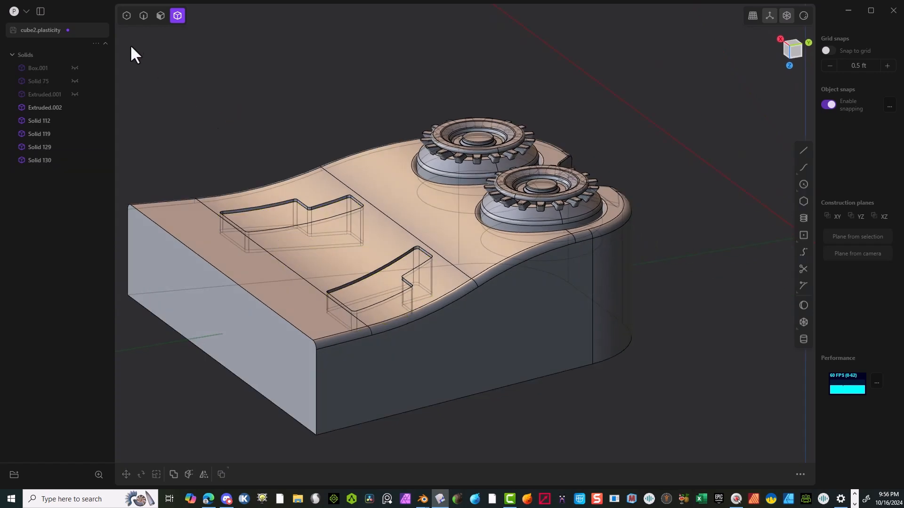
Try to fillet the body's upper edge loops around both stepped recesses
{"action": "left_click", "coordinate": [142, 17]}
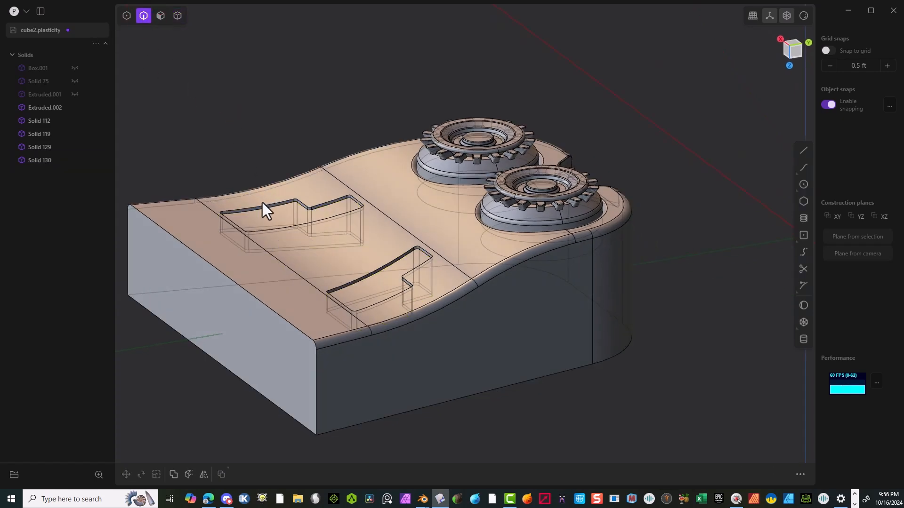
{"action": "key", "text": "alt"}
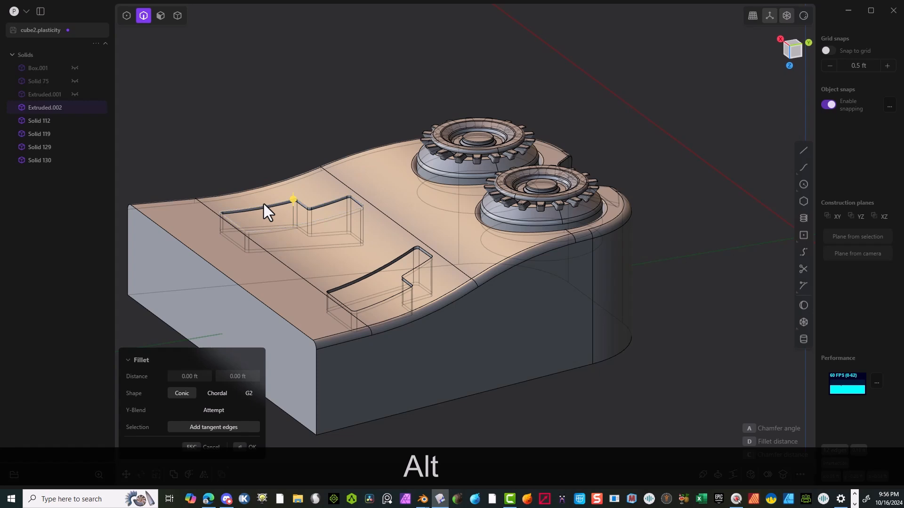
{"action": "left_click", "coordinate": [394, 256], "text": "shift"}
{"action": "scroll", "coordinate": [405, 261], "scroll_direction": "up", "scroll_amount": 8}
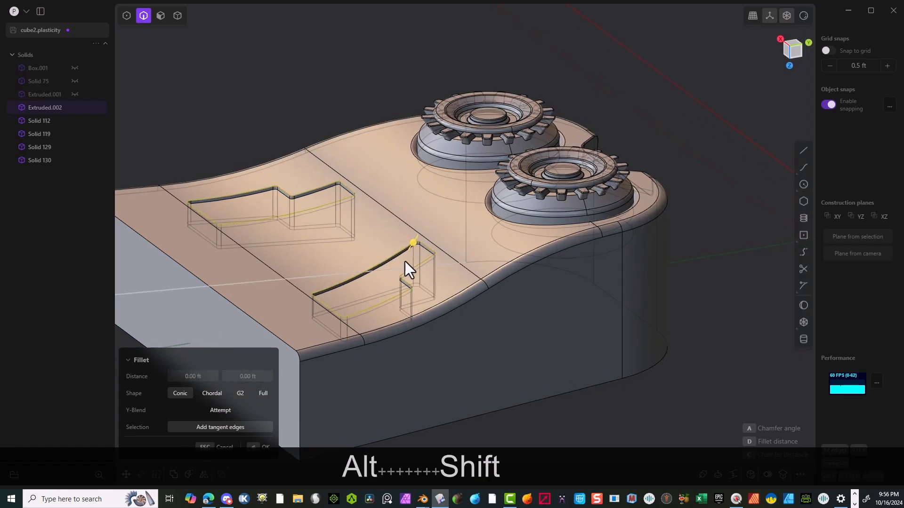
{"action": "left_click_drag", "start_coordinate": [401, 254], "coordinate": [399, 256]}
{"action": "left_click", "coordinate": [250, 447]}
{"action": "key", "text": "Escape"}
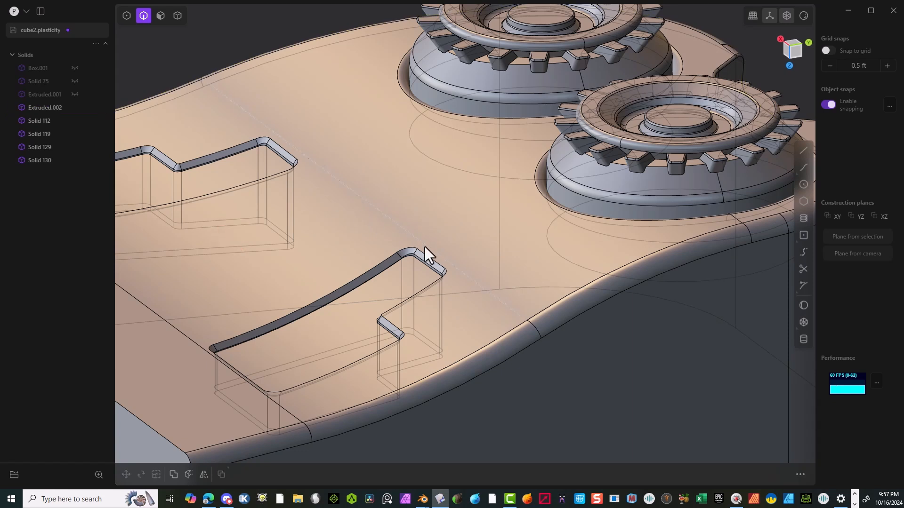
Fillet the body's upper edge loops around both stepped recesses by about 0.00034 ft
{"action": "left_click", "coordinate": [430, 260], "text": "alt"}
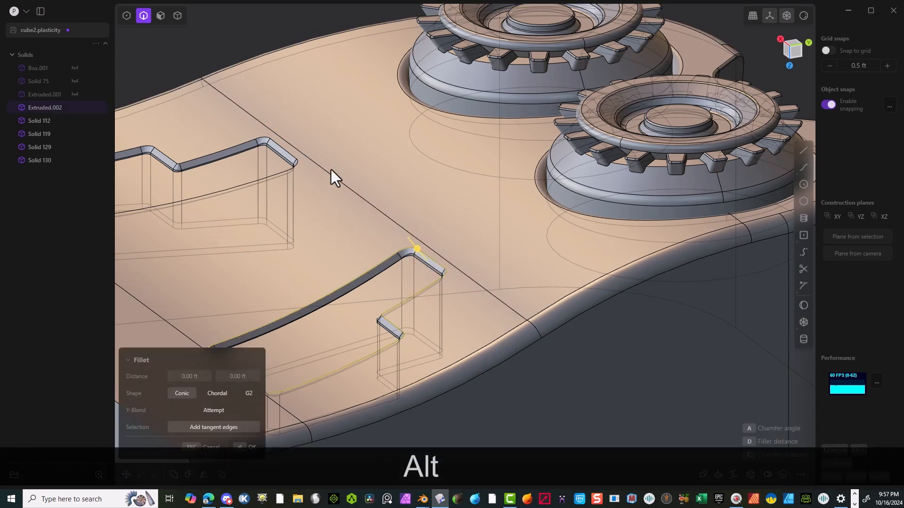
{"action": "left_click", "coordinate": [284, 147]}
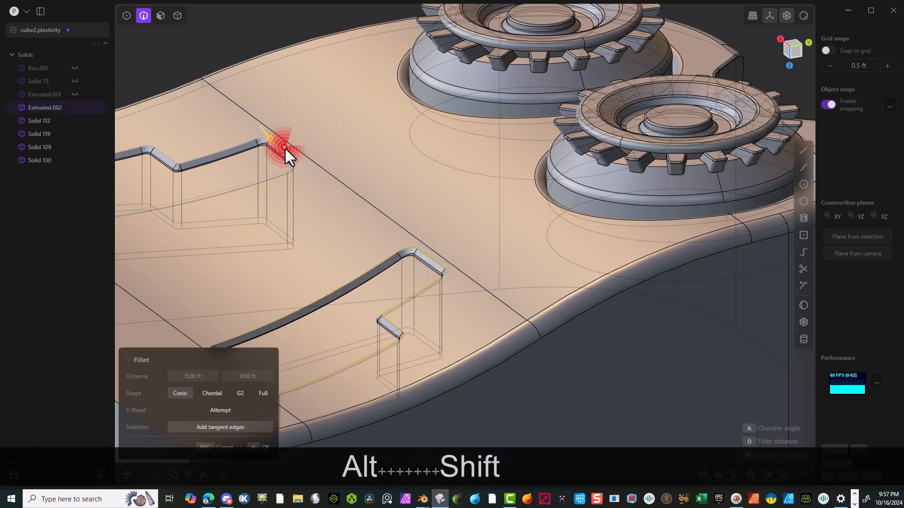
{"action": "mouse_move", "coordinate": [276, 135]}
{"action": "left_mouse_down"}
{"action": "mouse_move", "coordinate": [284, 136]}
{"action": "mouse_move", "coordinate": [275, 132]}
{"action": "left_mouse_up"}
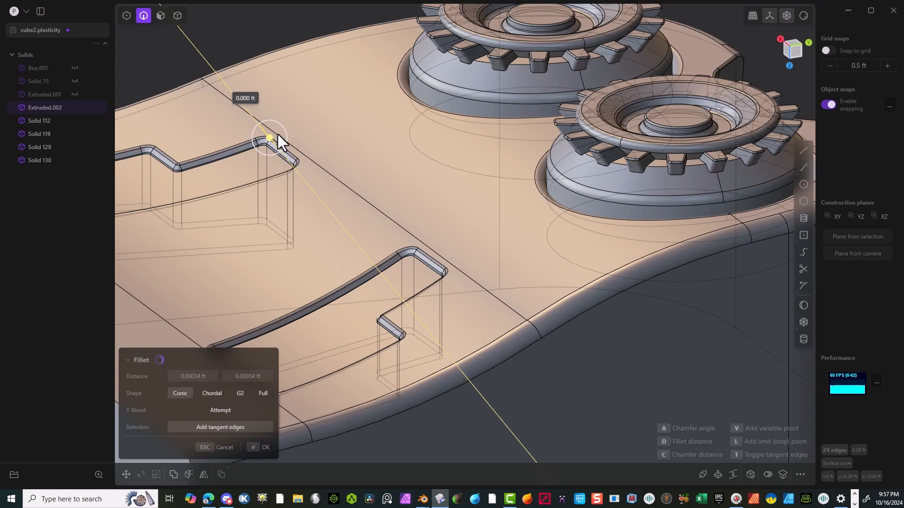
{"action": "left_click", "coordinate": [276, 134]}
{"action": "left_click", "coordinate": [261, 448]}
{"action": "scroll", "coordinate": [443, 248], "scroll_direction": "down", "scroll_amount": 7}
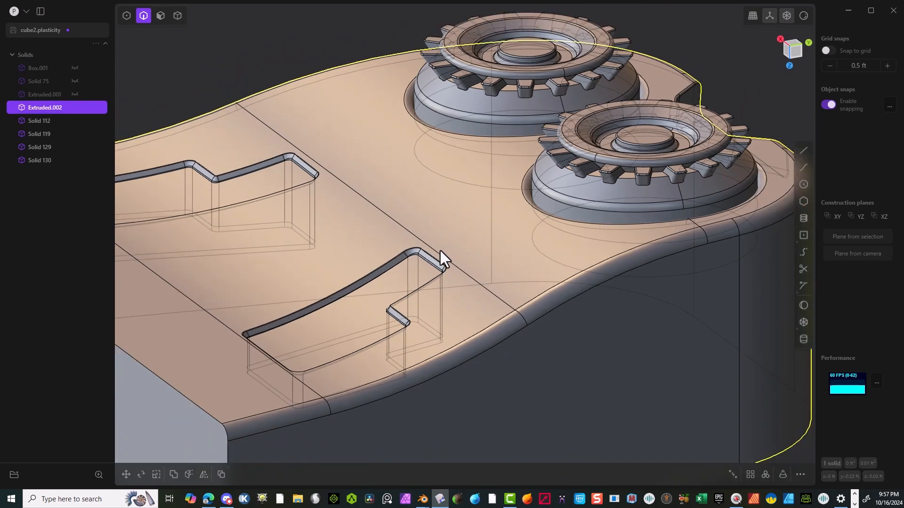
{"action": "right_click_drag", "start_coordinate": [465, 274], "coordinate": [527, 295]}
{"action": "scroll", "coordinate": [537, 301], "scroll_direction": "down", "scroll_amount": 5}
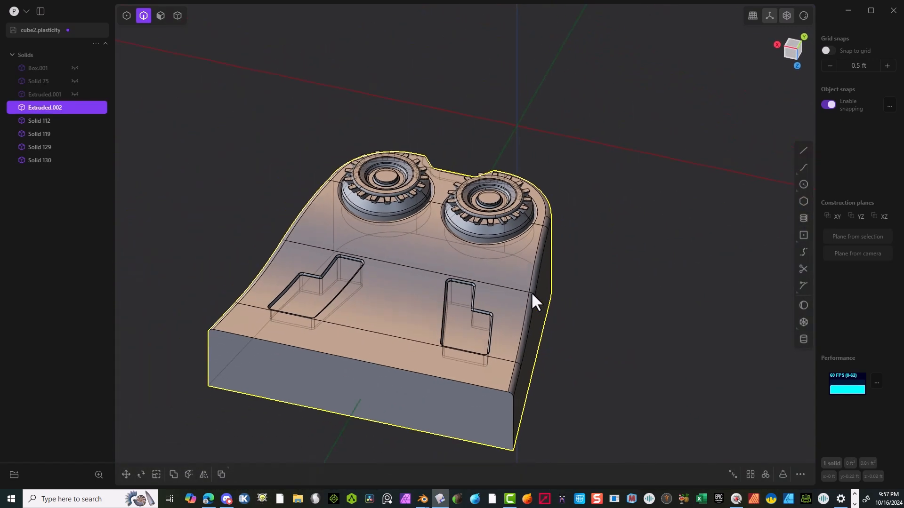
{"action": "left_click", "coordinate": [628, 295]}
{"action": "right_click_drag", "start_coordinate": [500, 357], "coordinate": [368, 375]}
{"action": "right_click_drag", "start_coordinate": [388, 307], "coordinate": [281, 261]}
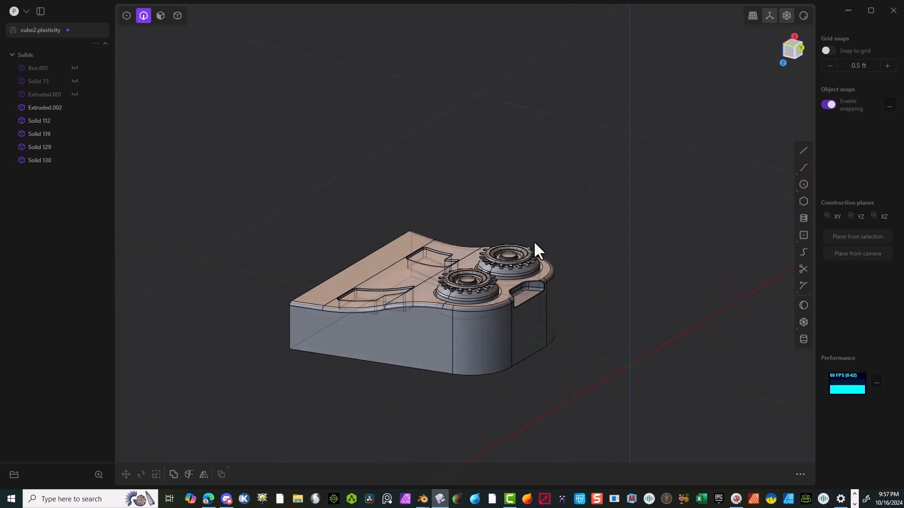
Select all solids of the knobbed body assembly and unhide the rounded triangular plate Extruded.001
{"action": "left_click", "coordinate": [178, 16]}
{"action": "left_click_drag", "start_coordinate": [625, 199], "coordinate": [116, 449]}
{"action": "right_click_drag", "start_coordinate": [484, 142], "coordinate": [339, 151]}
{"action": "scroll", "coordinate": [339, 150], "scroll_direction": "down", "scroll_amount": 15}
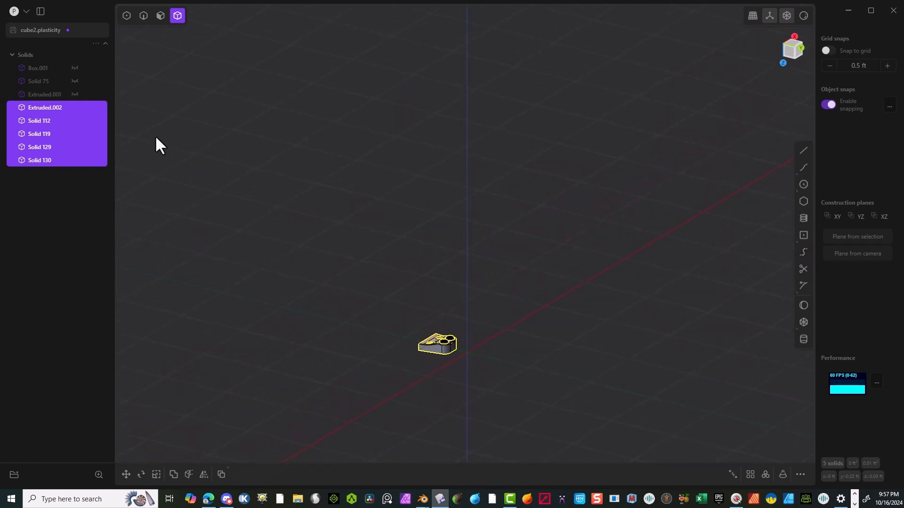
{"action": "left_click", "coordinate": [75, 94]}
{"action": "mouse_move", "coordinate": [358, 295]}
{"action": "right_mouse_down"}
{"action": "mouse_move", "coordinate": [352, 340]}
{"action": "mouse_move", "coordinate": [393, 252]}
{"action": "mouse_move", "coordinate": [388, 325]}
{"action": "mouse_move", "coordinate": [354, 287]}
{"action": "mouse_move", "coordinate": [354, 304]}
{"action": "mouse_move", "coordinate": [345, 252]}
{"action": "right_mouse_up"}
{"action": "scroll", "coordinate": [388, 326], "scroll_direction": "up", "scroll_amount": 10}
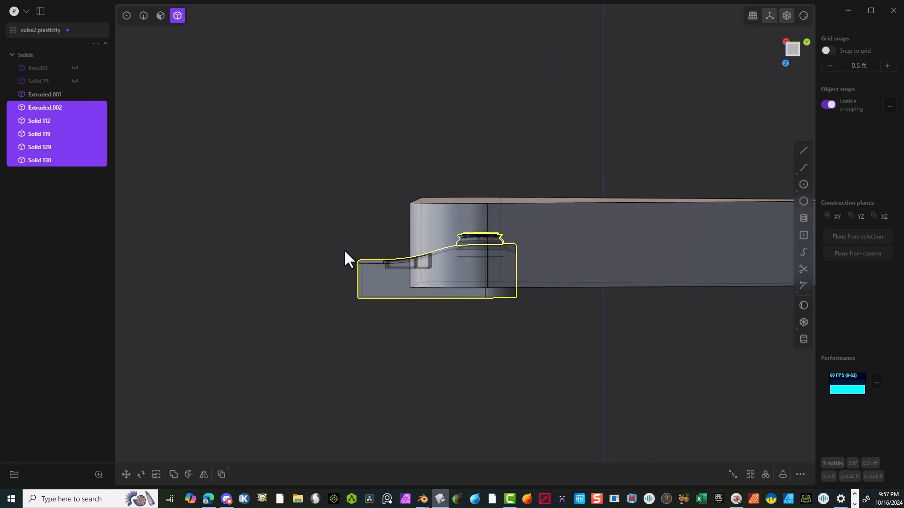
Move the whole knobbed assembly about 0.025 ft along Y and 0.016 ft along Z so it overlaps the plate's straight edge
{"action": "left_click", "coordinate": [792, 61]}
{"action": "scroll", "coordinate": [459, 225], "scroll_direction": "down", "scroll_amount": 2}
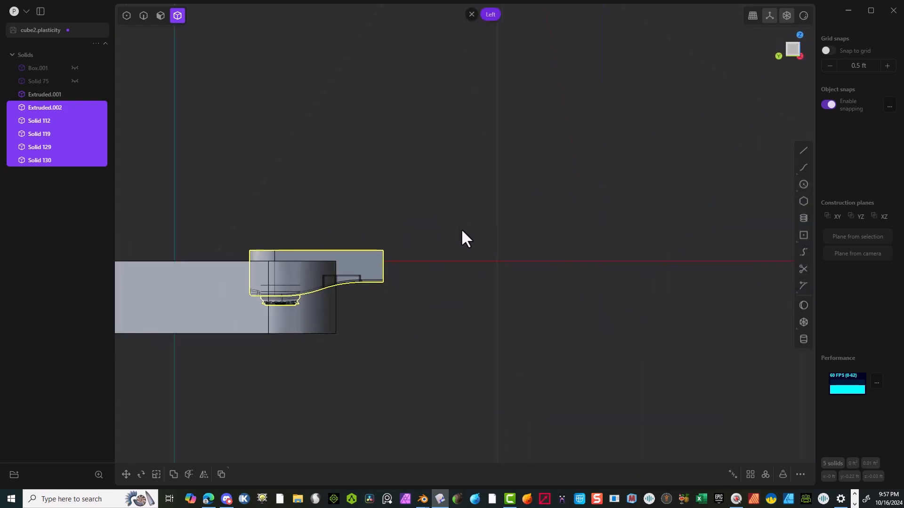
{"action": "key", "text": "g"}
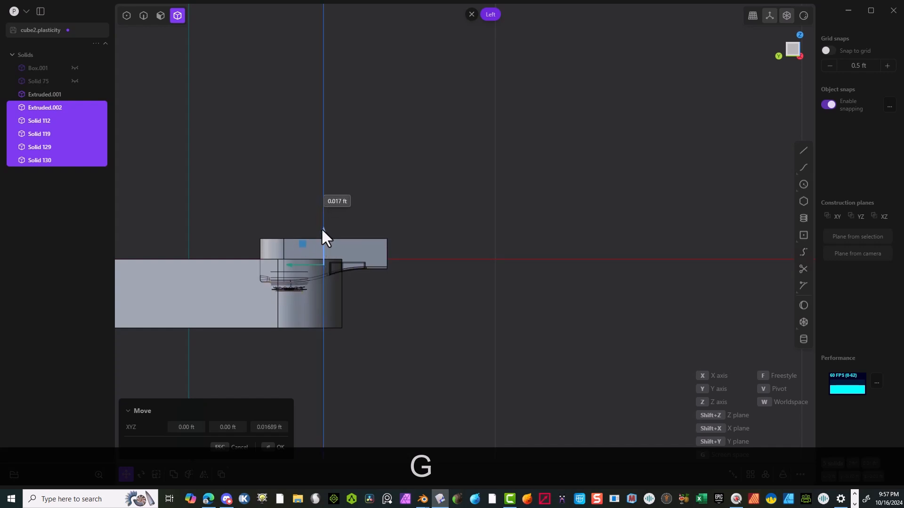
{"action": "left_click", "coordinate": [321, 229]}
{"action": "left_click_drag", "start_coordinate": [288, 264], "coordinate": [273, 263]}
{"action": "middle_click_drag", "start_coordinate": [326, 244], "coordinate": [766, 309]}
{"action": "scroll", "coordinate": [766, 308], "scroll_direction": "down", "scroll_amount": 3}
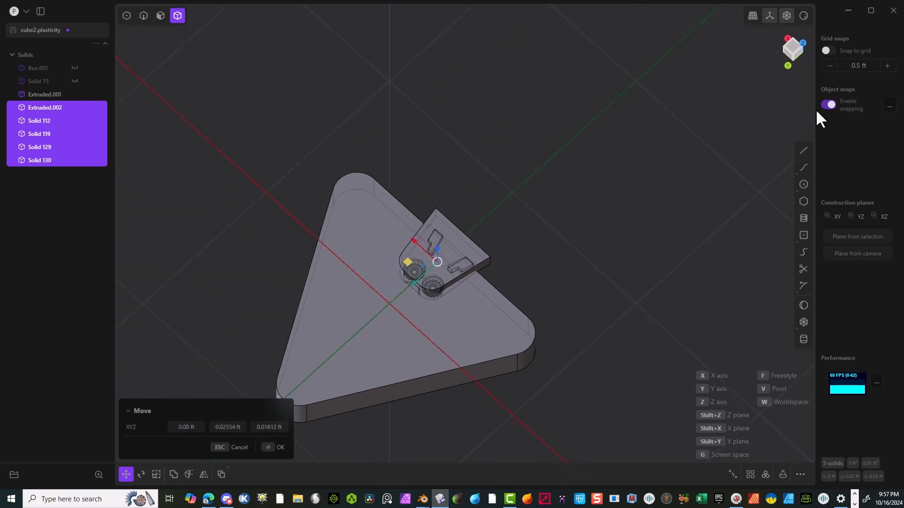
{"action": "left_click", "coordinate": [798, 43]}
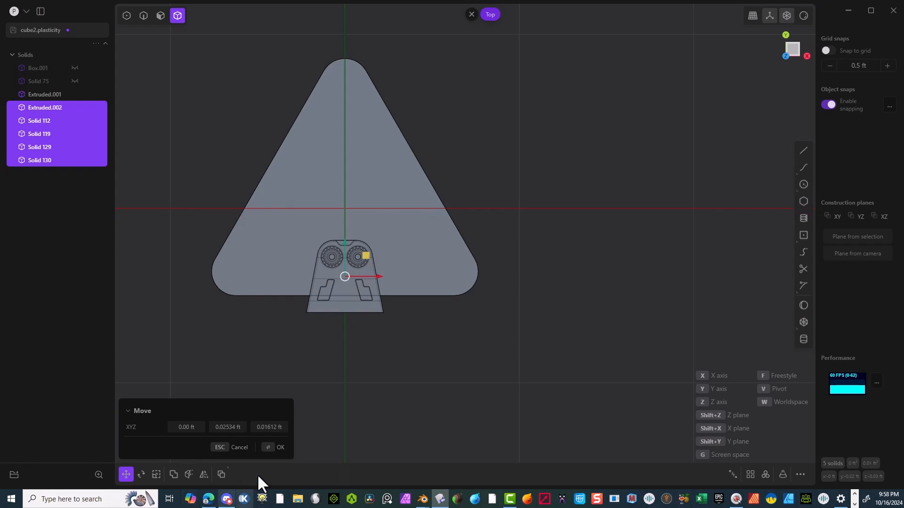
{"action": "left_click", "coordinate": [268, 448]}
Radially array the knobbed assembly around the plate's center at the origin, with 3 instances over 360 degrees
{"action": "left_click_drag", "start_coordinate": [403, 390], "coordinate": [226, 219]}
{"action": "left_click", "coordinate": [337, 225], "text": "ctrl"}
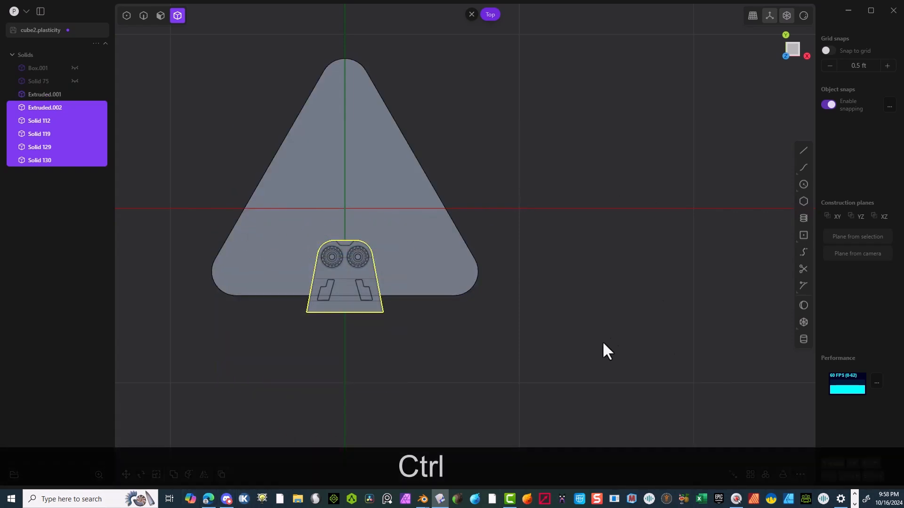
{"action": "left_click", "coordinate": [765, 474]}
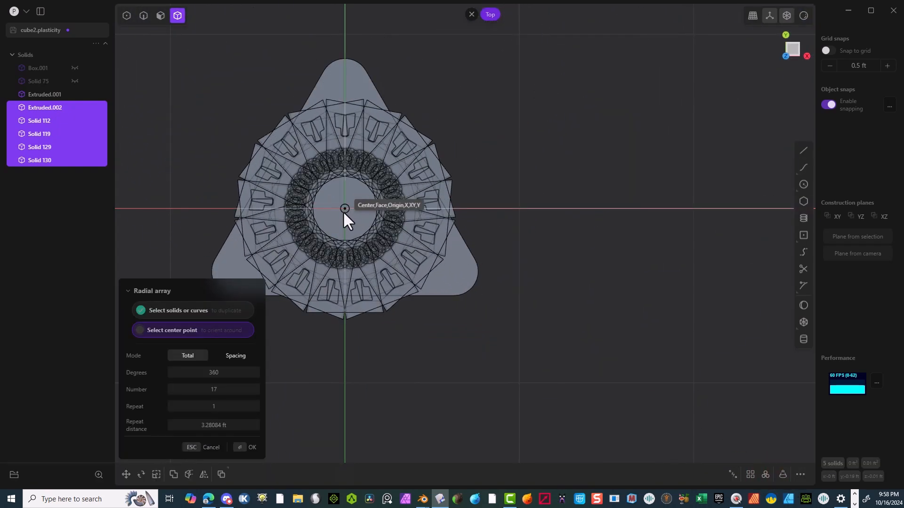
{"action": "left_click", "coordinate": [344, 209]}
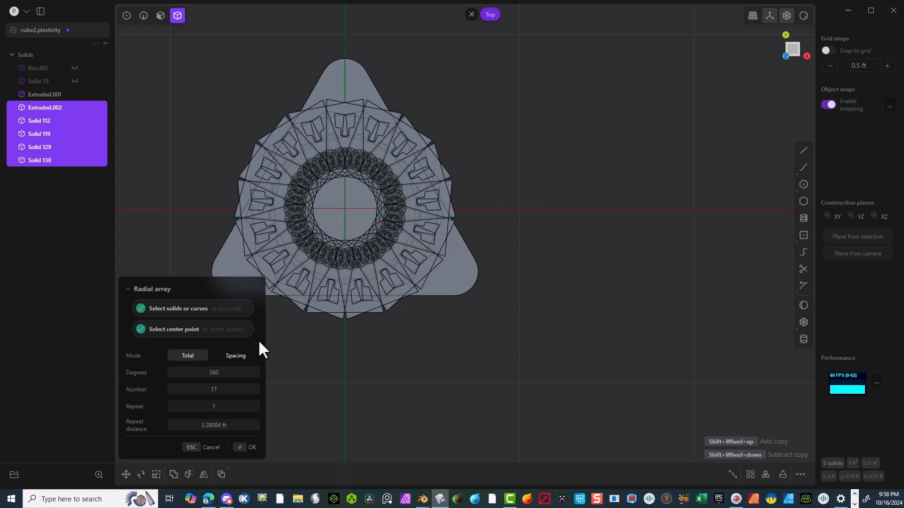
{"action": "left_click_drag", "start_coordinate": [236, 390], "coordinate": [177, 390]}
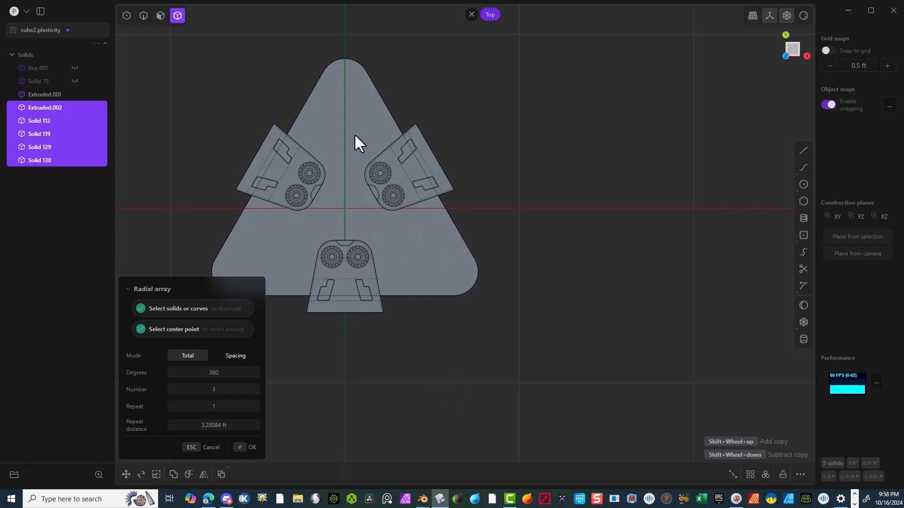
{"action": "left_click", "coordinate": [249, 447]}
Move all three arrayed assemblies together slightly down into the triangular plate
{"action": "middle_click_drag", "start_coordinate": [335, 329], "coordinate": [568, 123]}
{"action": "middle_click_drag", "start_coordinate": [520, 167], "coordinate": [513, 106]}
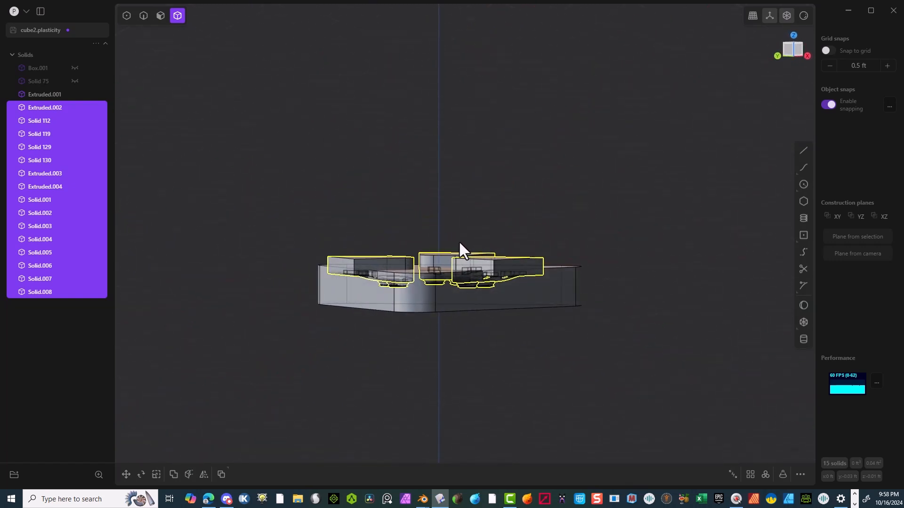
{"action": "key", "text": "g"}
{"action": "left_click_drag", "start_coordinate": [448, 237], "coordinate": [447, 243]}
{"action": "left_click", "coordinate": [277, 447]}
Subtract all three knobbed assemblies from the triangular plate with a Boolean difference
{"action": "middle_click_drag", "start_coordinate": [292, 437], "coordinate": [566, 247]}
{"action": "left_click", "coordinate": [558, 250]}
{"action": "left_click_drag", "start_coordinate": [565, 164], "coordinate": [298, 306], "text": "shift"}
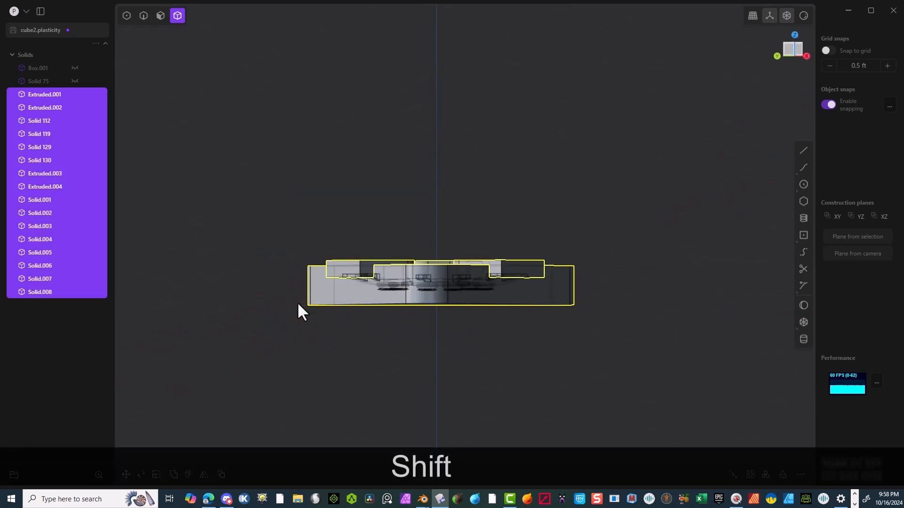
{"action": "key", "text": "q"}
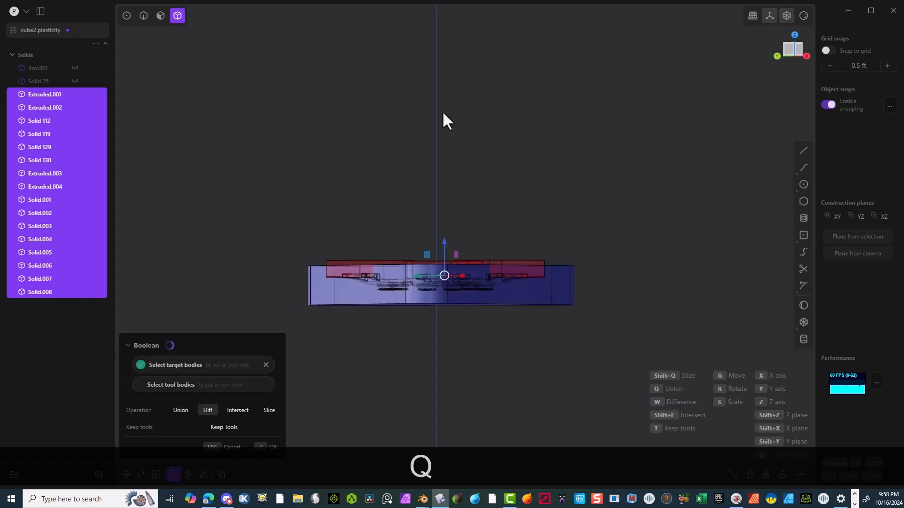
{"action": "middle_click_drag", "start_coordinate": [405, 180], "coordinate": [520, 231]}
{"action": "scroll", "coordinate": [520, 230], "scroll_direction": "up", "scroll_amount": 5}
{"action": "middle_click_drag", "start_coordinate": [224, 278], "coordinate": [428, 218]}
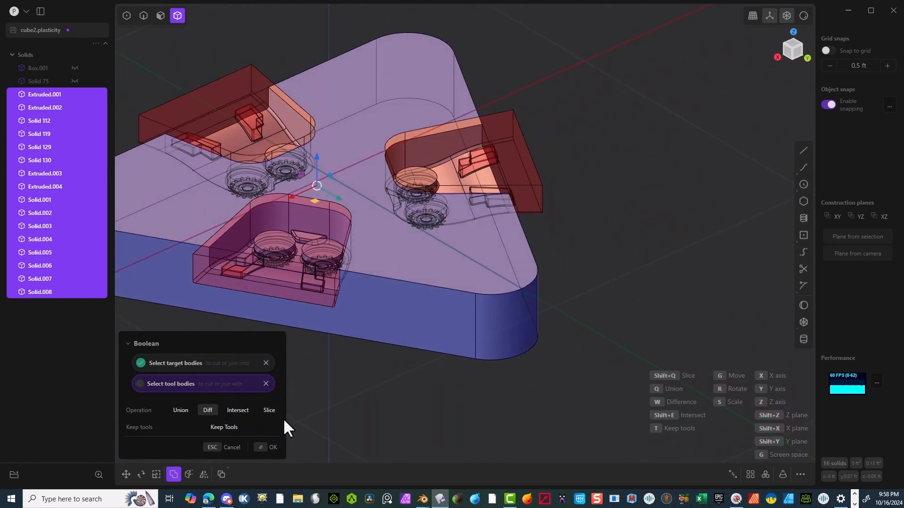
{"action": "left_click", "coordinate": [263, 447]}
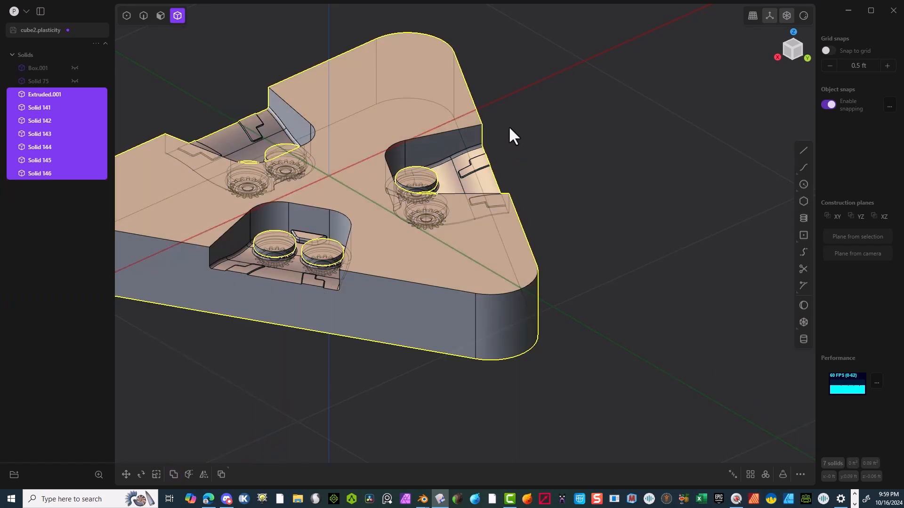
Delete the six leftover round pieces sitting over the knob cavities in the plate's three recesses
{"action": "left_click", "coordinate": [535, 157]}
{"action": "middle_click_drag", "start_coordinate": [535, 156], "coordinate": [480, 153]}
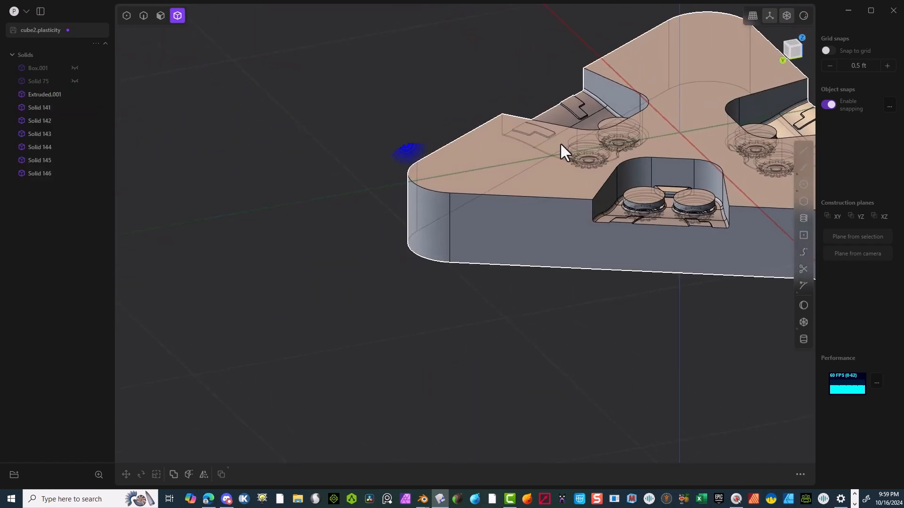
{"action": "left_click", "coordinate": [646, 195]}
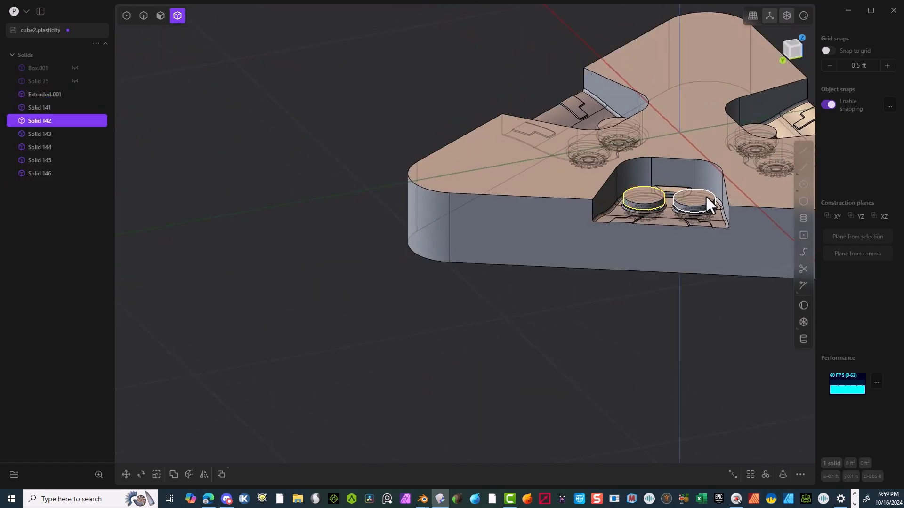
{"action": "left_click", "coordinate": [705, 196], "text": "shift"}
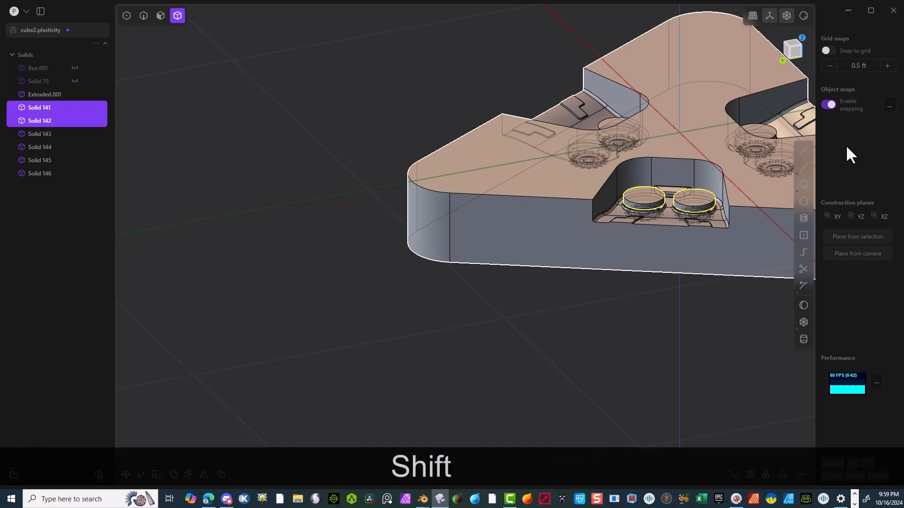
{"action": "left_click", "coordinate": [750, 134], "text": "shift"}
{"action": "middle_click_drag", "start_coordinate": [750, 135], "coordinate": [603, 203]}
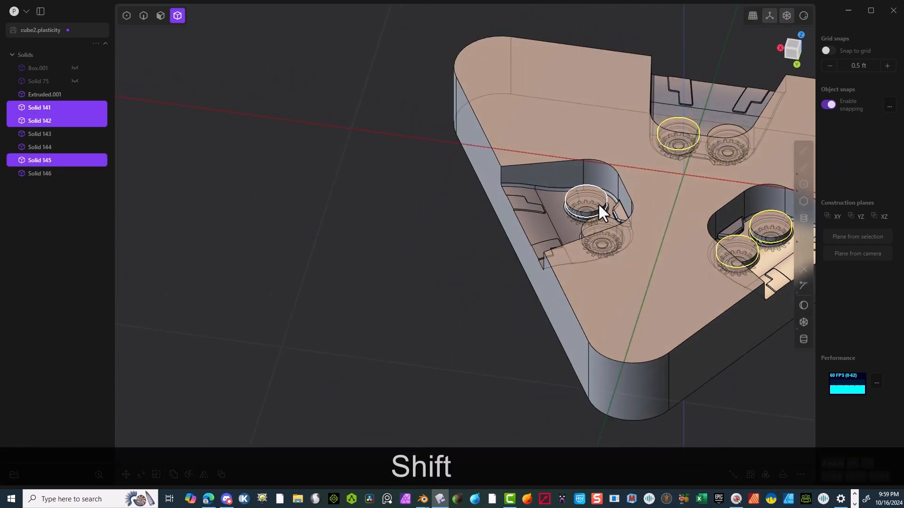
{"action": "left_click", "coordinate": [602, 210], "text": "shift"}
{"action": "left_click", "coordinate": [606, 219], "text": "shift"}
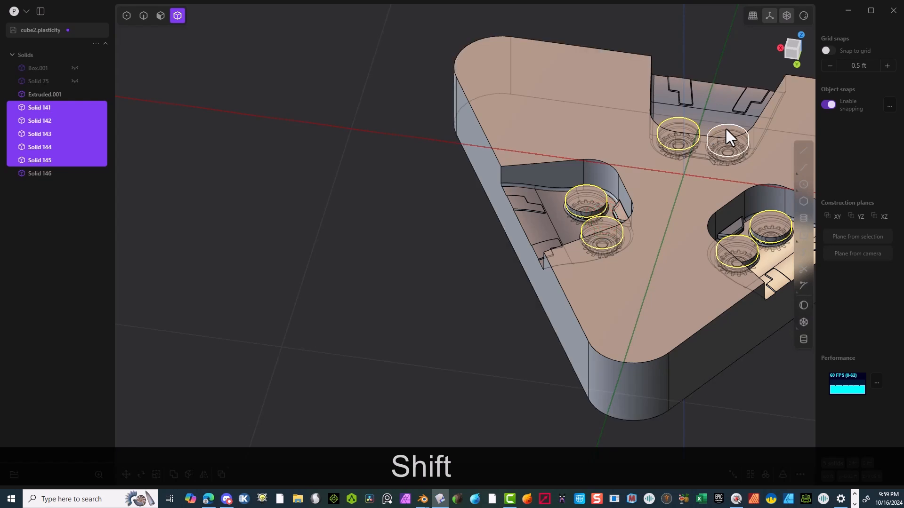
{"action": "left_click", "coordinate": [727, 140], "text": "shift"}
{"action": "key", "text": "Delete"}
Examine the three detailed recesses cut into the triangular plate from several angles
{"action": "middle_click_drag", "start_coordinate": [635, 176], "coordinate": [381, 270]}
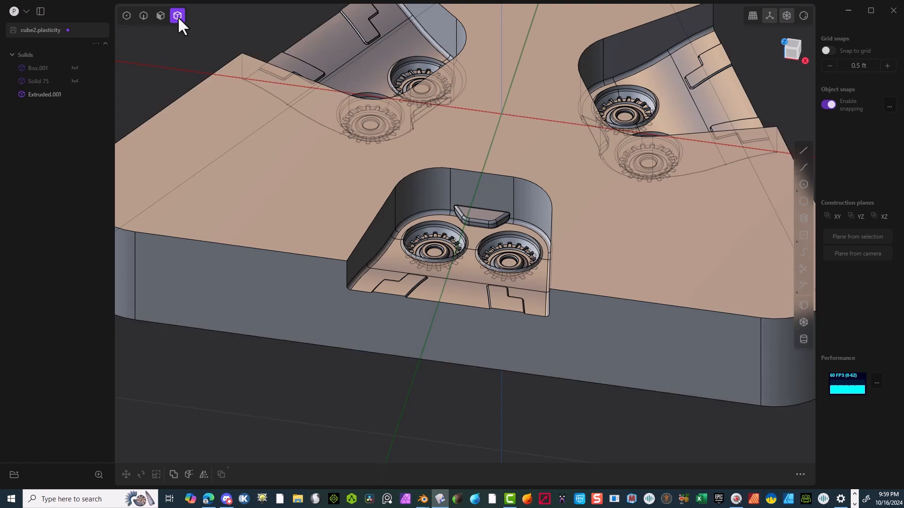
{"action": "middle_click_drag", "start_coordinate": [316, 71], "coordinate": [307, 101]}
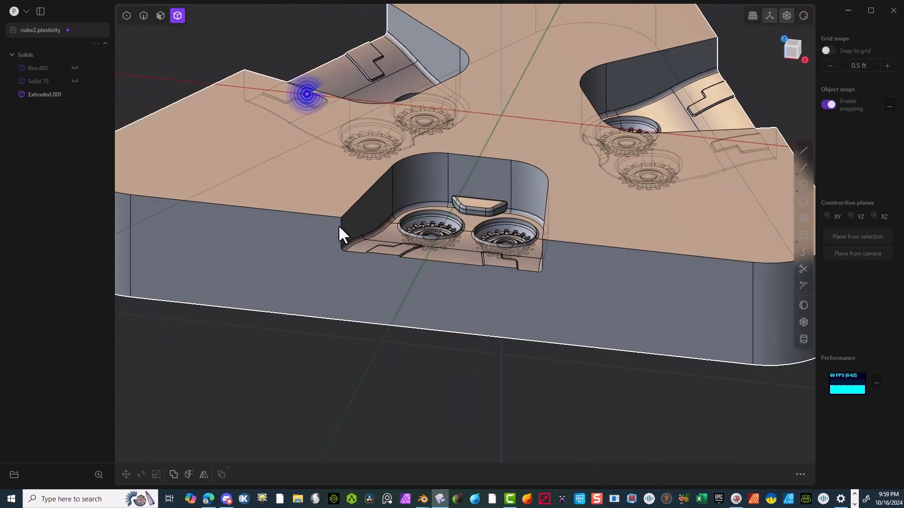
{"action": "scroll", "coordinate": [657, 151], "scroll_direction": "down", "scroll_amount": 5}
{"action": "middle_click_drag", "start_coordinate": [657, 151], "coordinate": [545, 178]}
{"action": "scroll", "coordinate": [621, 135], "scroll_direction": "down", "scroll_amount": 3}
{"action": "scroll", "coordinate": [612, 120], "scroll_direction": "down", "scroll_amount": 2}
{"action": "scroll", "coordinate": [523, 185], "scroll_direction": "up", "scroll_amount": 5}
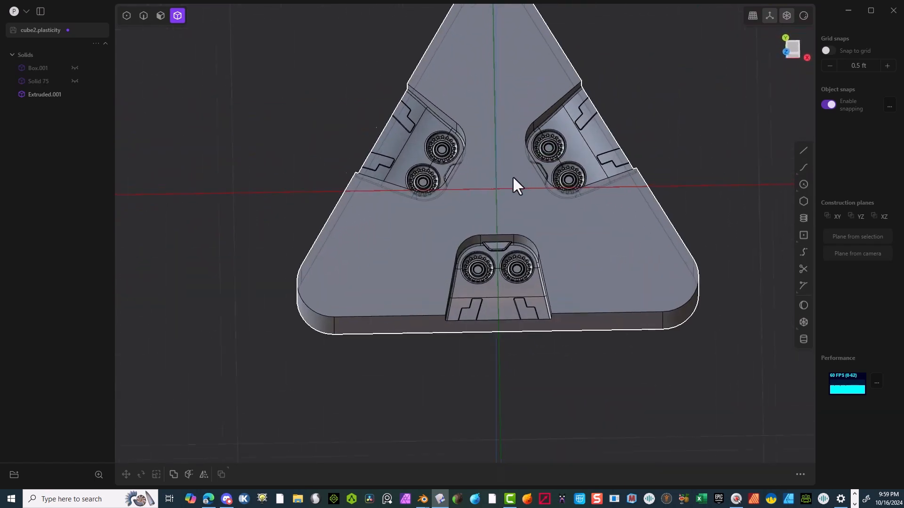
{"action": "scroll", "coordinate": [510, 232], "scroll_direction": "down", "scroll_amount": 3}
{"action": "middle_click_drag", "start_coordinate": [495, 205], "coordinate": [697, 87]}
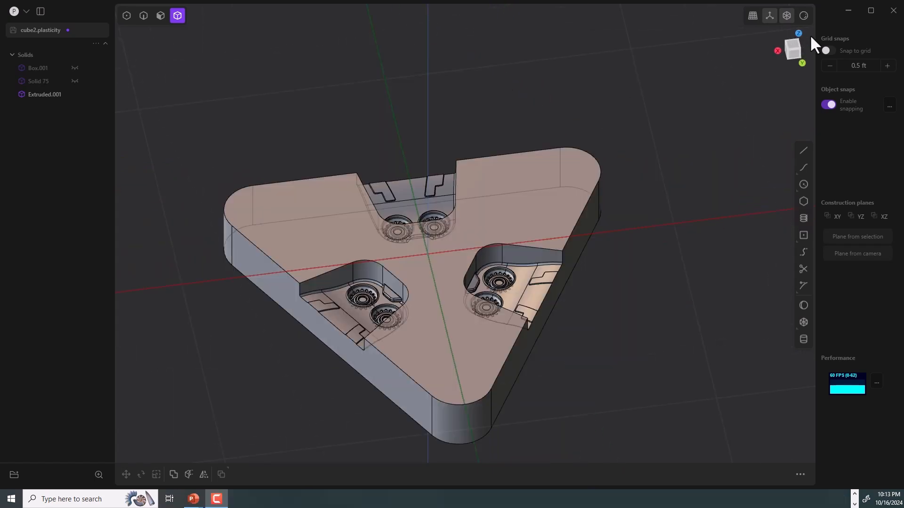
Draw a center rectangle in the top view, centered on the Y axis, covering the plate's upper rounded corner
{"action": "left_click", "coordinate": [798, 34]}
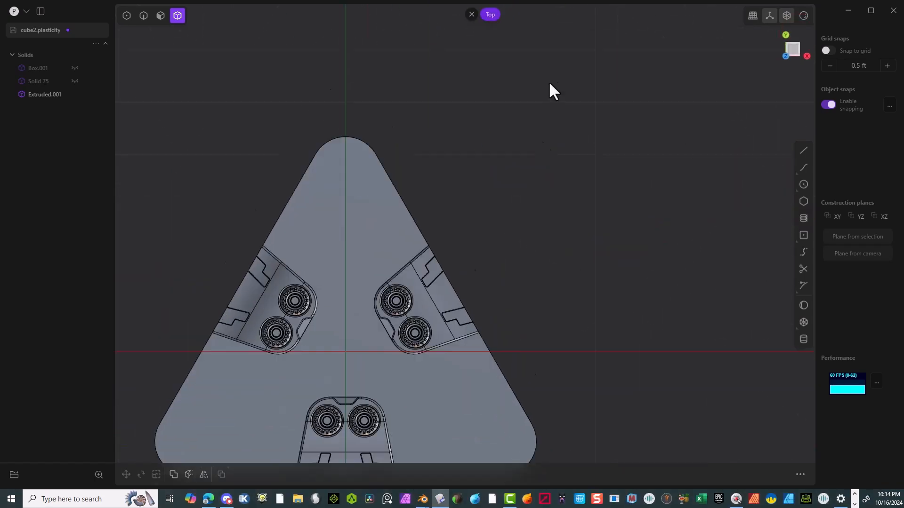
{"action": "middle_click_drag", "start_coordinate": [549, 89], "coordinate": [742, 277], "text": "shift"}
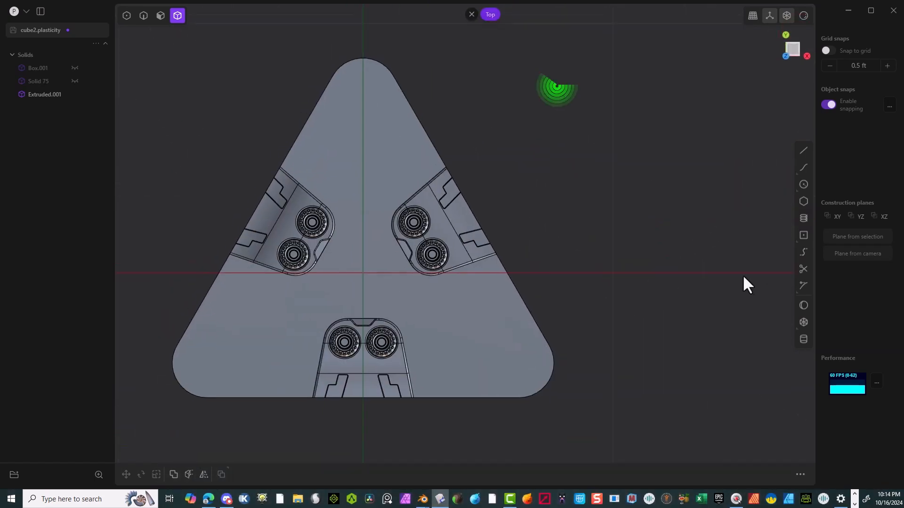
{"action": "left_click", "coordinate": [804, 235]}
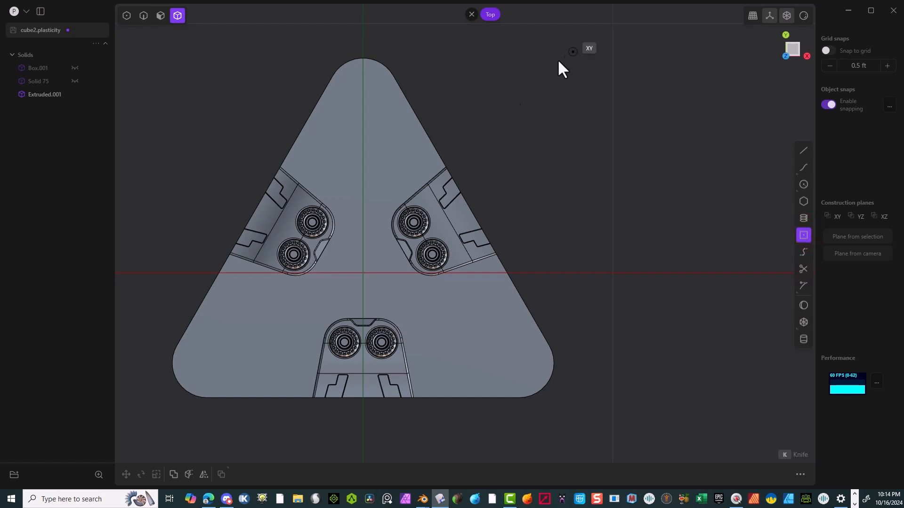
{"action": "left_click", "coordinate": [363, 101]}
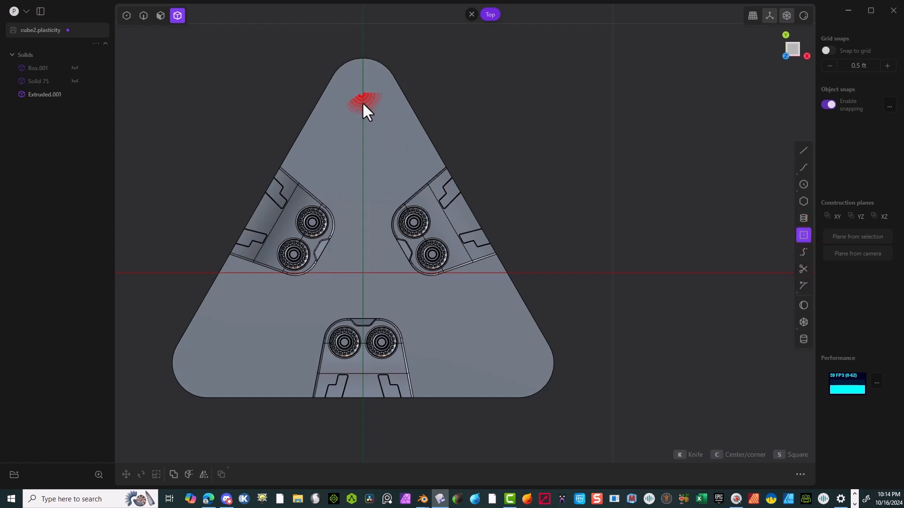
{"action": "left_click", "coordinate": [422, 134]}
Extrude the rectangle's region downward through part of the plate's thickness as a separate box
{"action": "middle_click_drag", "start_coordinate": [422, 136], "coordinate": [546, 47]}
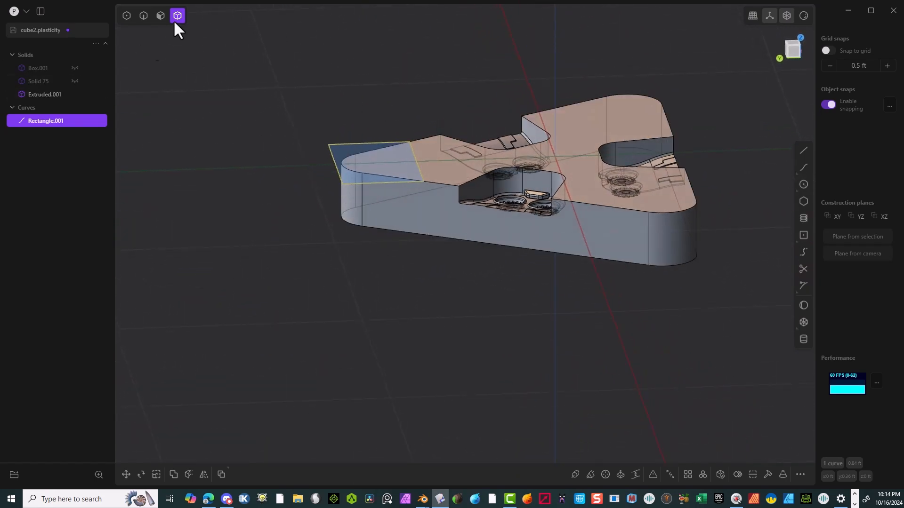
{"action": "left_click", "coordinate": [161, 16]}
{"action": "left_click", "coordinate": [353, 150]}
{"action": "key", "text": "e"}
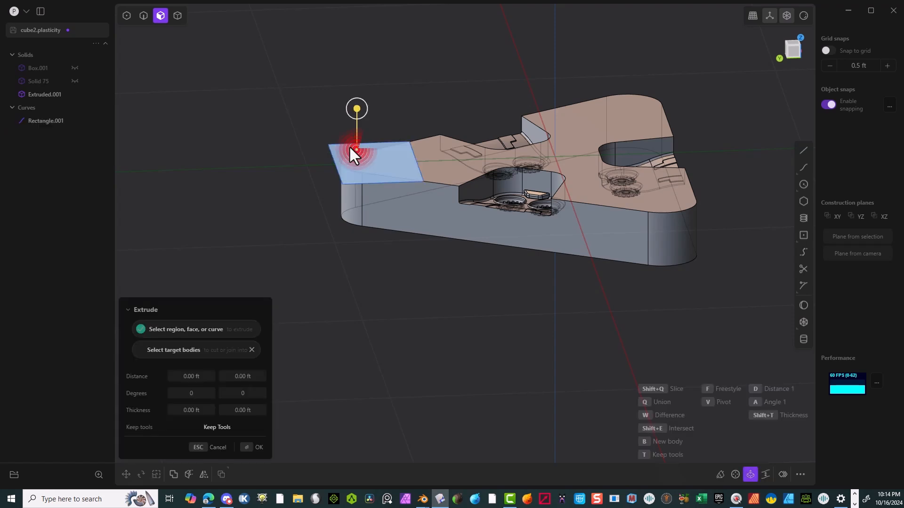
{"action": "left_click_drag", "start_coordinate": [357, 108], "coordinate": [352, 131]}
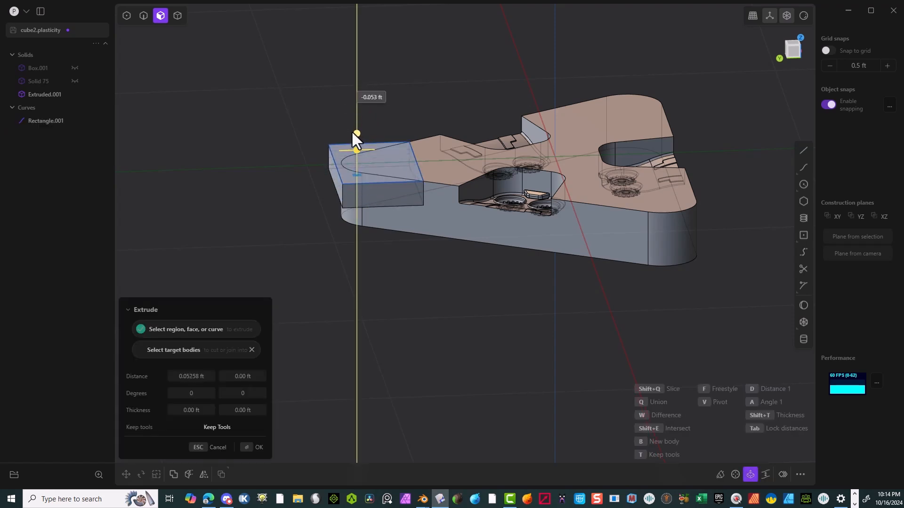
{"action": "left_click", "coordinate": [250, 447]}
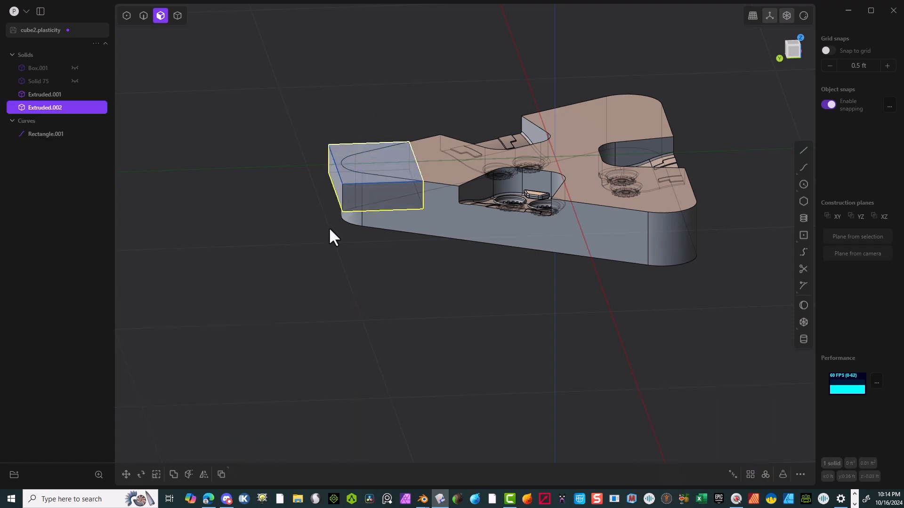
Move the corner box straight up along Z so it rises slightly above the plate's top face
{"action": "left_click", "coordinate": [177, 15]}
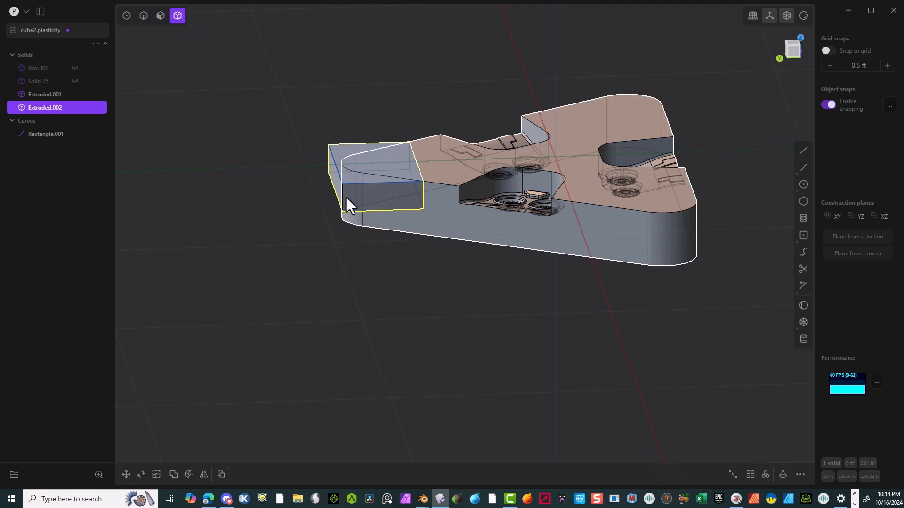
{"action": "left_click", "coordinate": [346, 196]}
{"action": "left_click", "coordinate": [330, 165]}
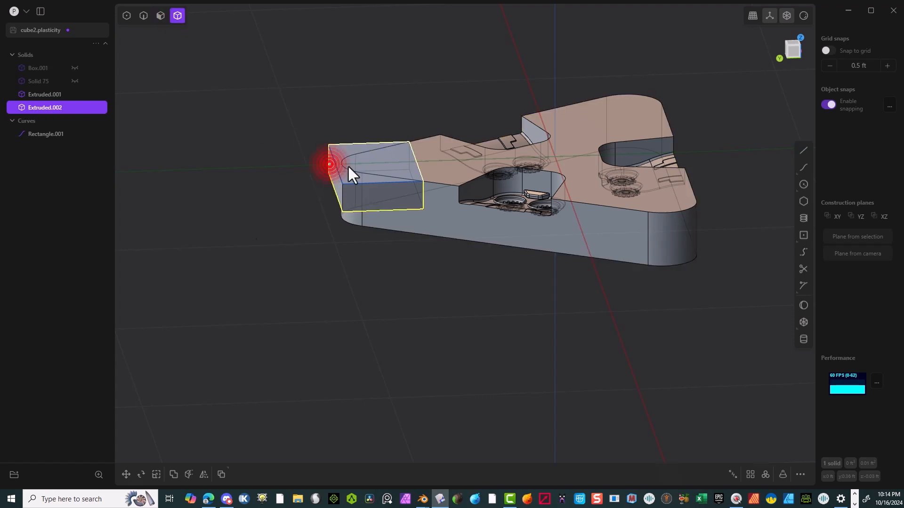
{"action": "key", "text": "g"}
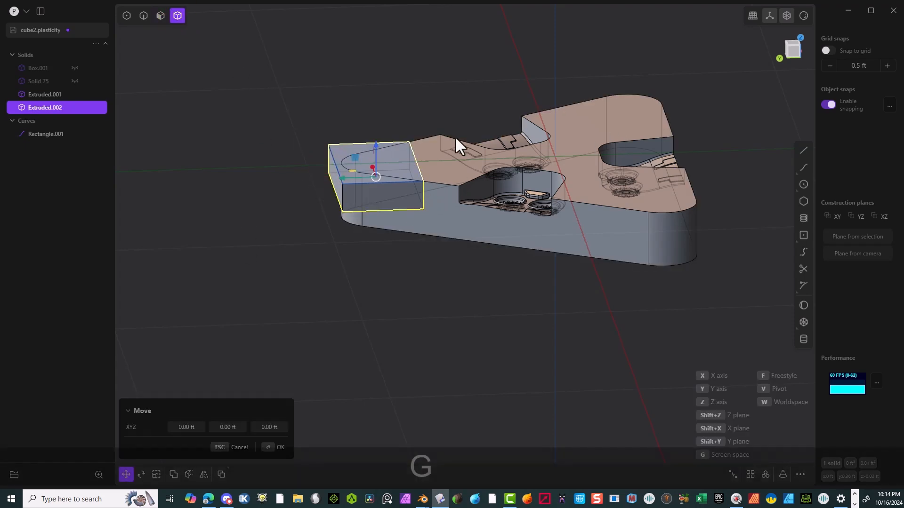
{"action": "left_click", "coordinate": [375, 135]}
{"action": "left_click", "coordinate": [280, 448]}
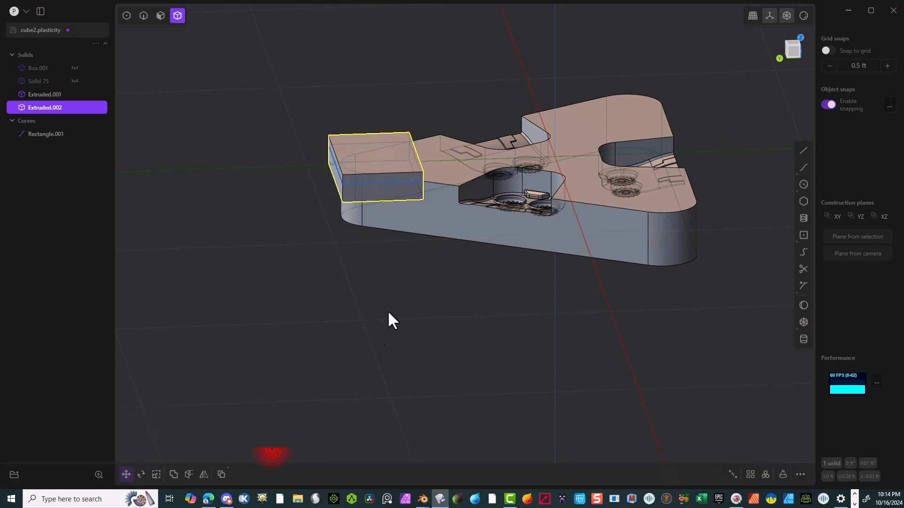
In the left view, rotate the box about 7.3° around its lower inner corner so it slopes down toward the plate's tip
{"action": "left_click", "coordinate": [789, 51]}
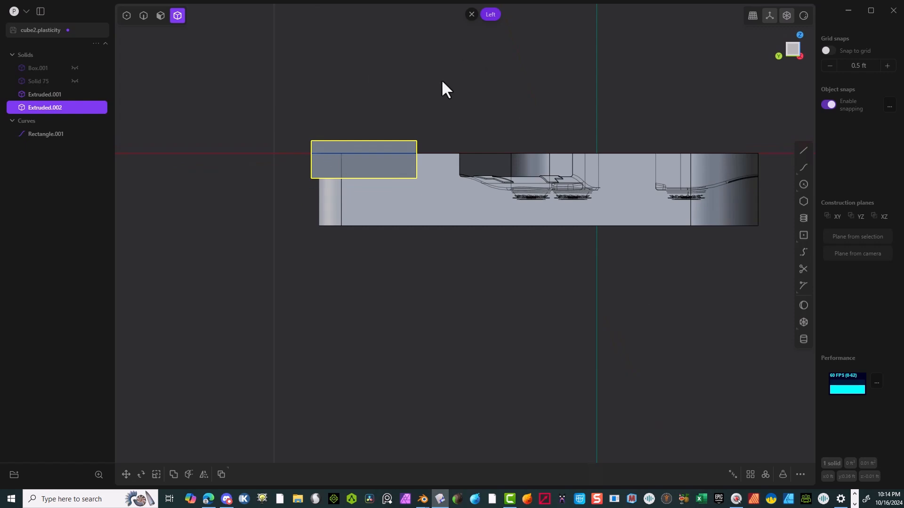
{"action": "key", "text": "r"}
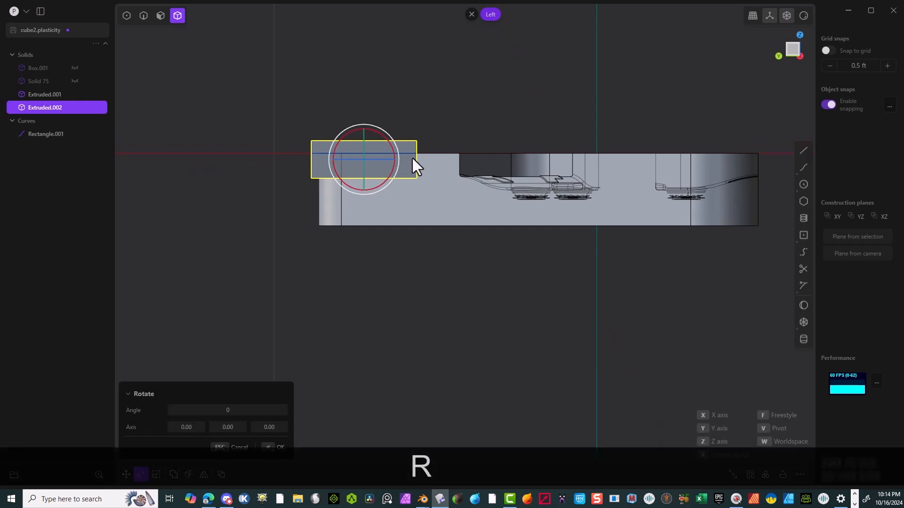
{"action": "left_click", "coordinate": [417, 180]}
{"action": "left_click", "coordinate": [309, 176]}
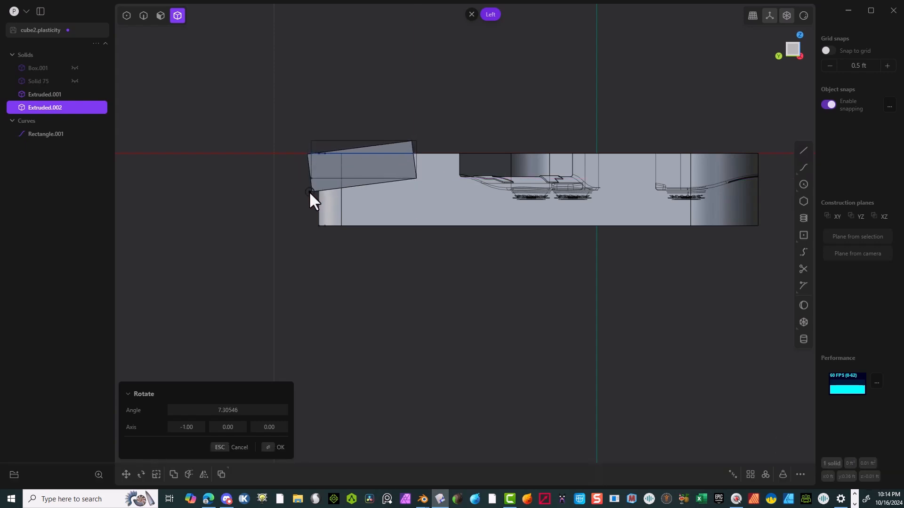
{"action": "left_click", "coordinate": [309, 191]}
Move the tilted box up along Z by about 0.004 ft
{"action": "key", "text": "r"}
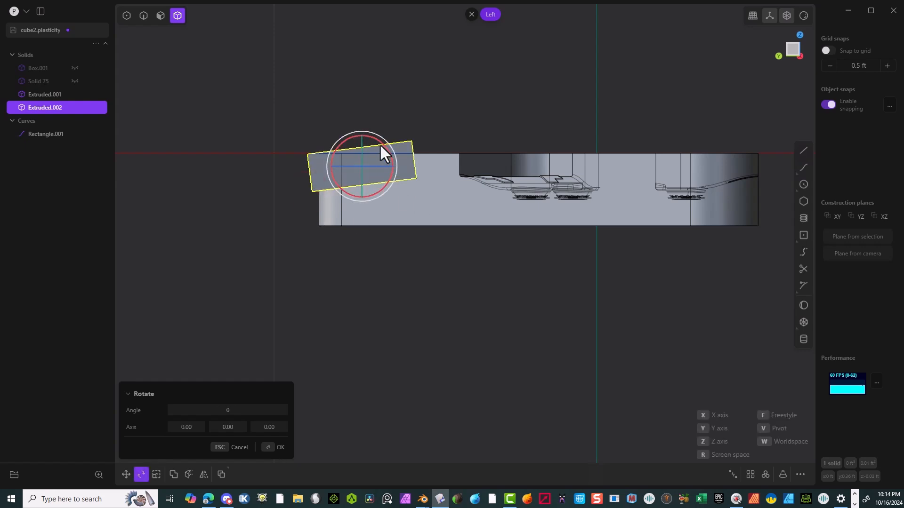
{"action": "key", "text": "g"}
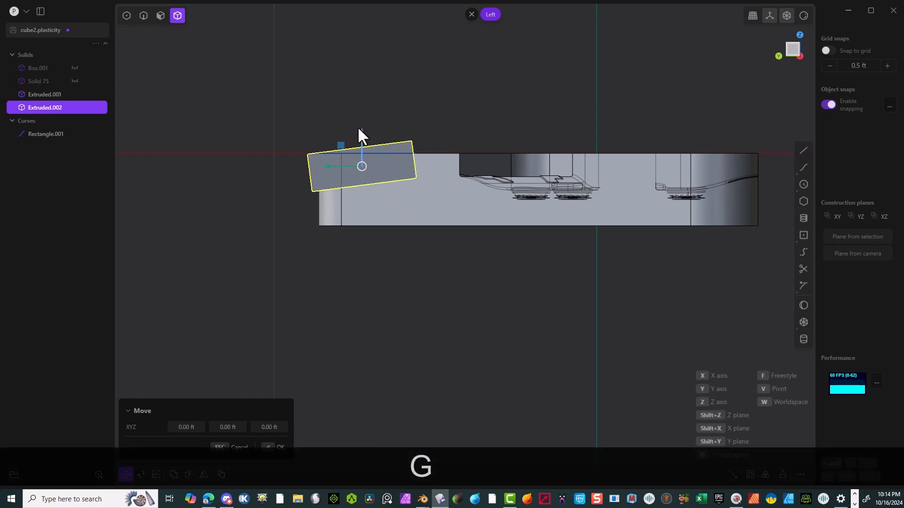
{"action": "left_click", "coordinate": [358, 126]}
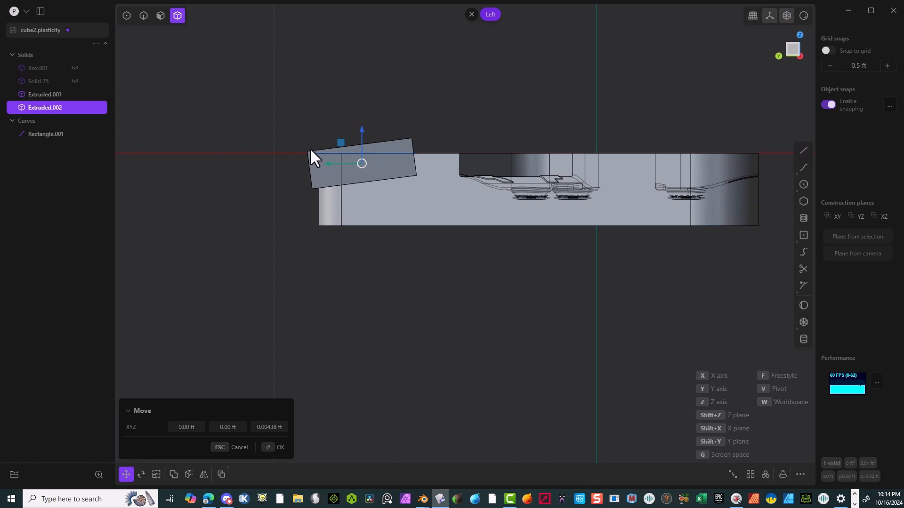
{"action": "left_click", "coordinate": [277, 447]}
Fillet the two inner vertical edges of the tilted box with a distance of about 0.028 ft
{"action": "middle_click_drag", "start_coordinate": [270, 357], "coordinate": [205, 414]}
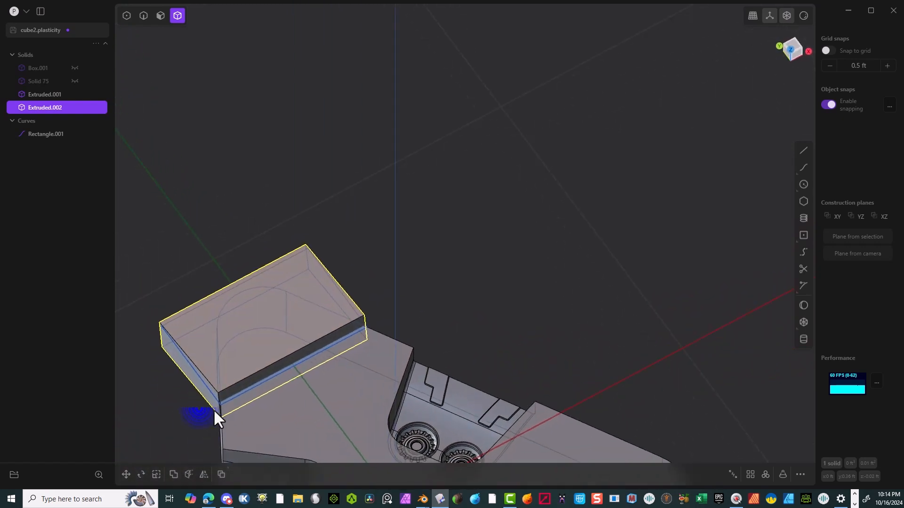
{"action": "middle_click_drag", "start_coordinate": [294, 381], "coordinate": [661, 197]}
{"action": "left_click", "coordinate": [144, 15]}
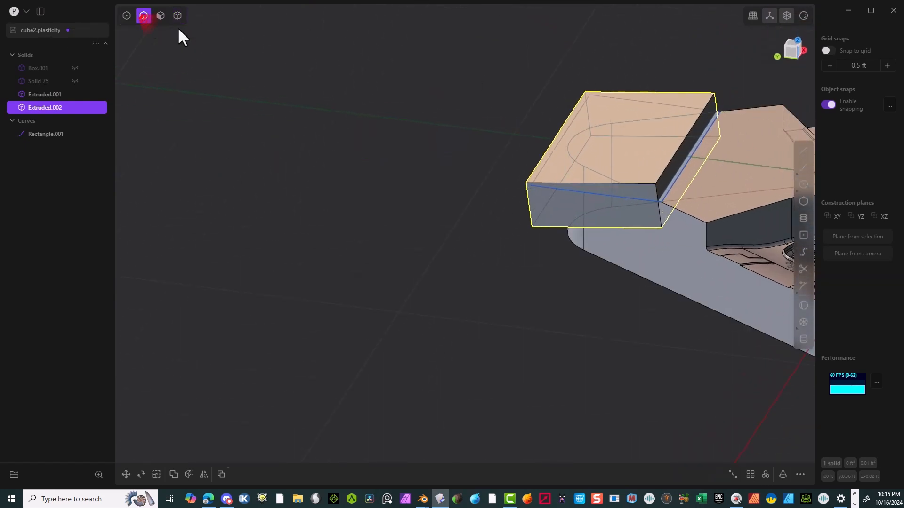
{"action": "left_click", "coordinate": [655, 190]}
{"action": "key", "text": "f"}
{"action": "left_click", "coordinate": [714, 100], "text": "shift"}
{"action": "left_click_drag", "start_coordinate": [718, 100], "coordinate": [737, 88]}
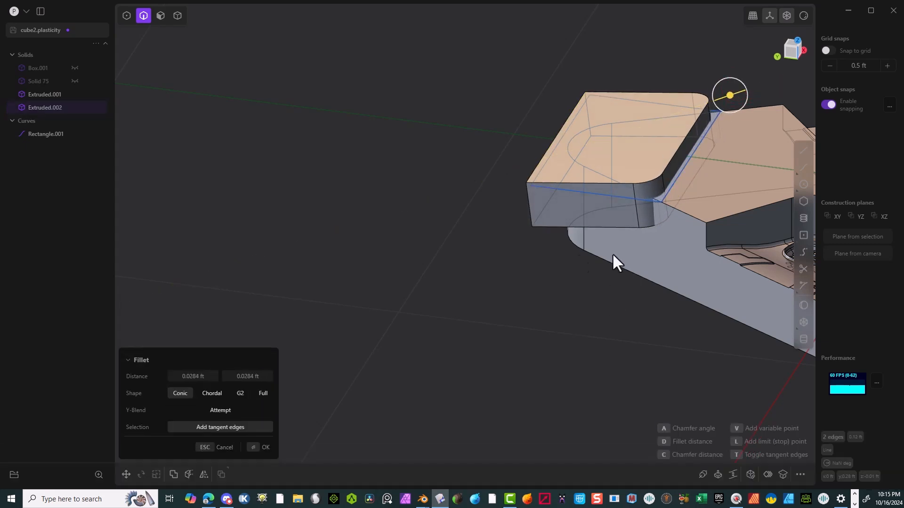
{"action": "left_click", "coordinate": [257, 455]}
Delete the leftover rectangle curve around the tilted box
{"action": "middle_click_drag", "start_coordinate": [352, 301], "coordinate": [416, 263]}
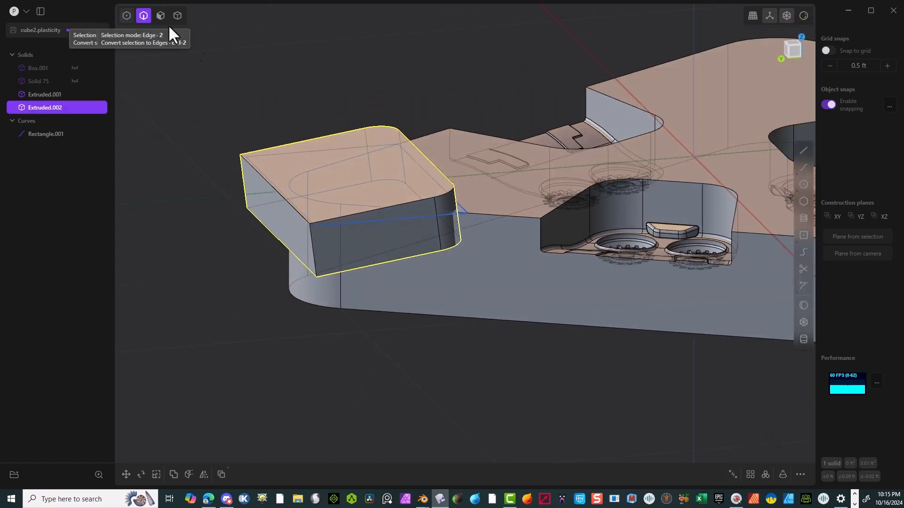
{"action": "left_click", "coordinate": [381, 221]}
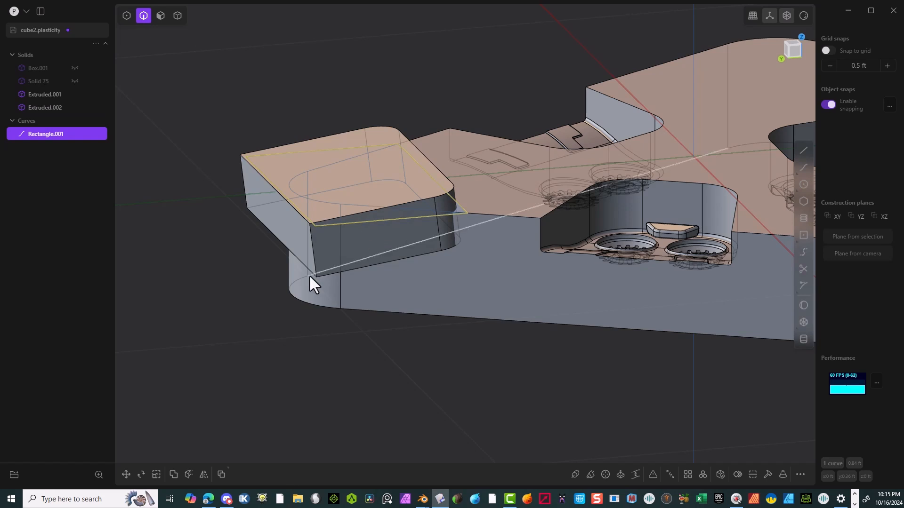
{"action": "key", "text": "Delete"}
{"action": "scroll", "coordinate": [329, 245], "scroll_direction": "down", "scroll_amount": 5}
{"action": "mouse_move", "coordinate": [328, 261]}
{"action": "middle_mouse_down"}
{"action": "mouse_move", "coordinate": [324, 241]}
{"action": "mouse_move", "coordinate": [323, 259]}
{"action": "middle_mouse_up"}
{"action": "scroll", "coordinate": [417, 225], "scroll_direction": "up", "scroll_amount": 1}
{"action": "middle_click_drag", "start_coordinate": [416, 225], "coordinate": [383, 196]}
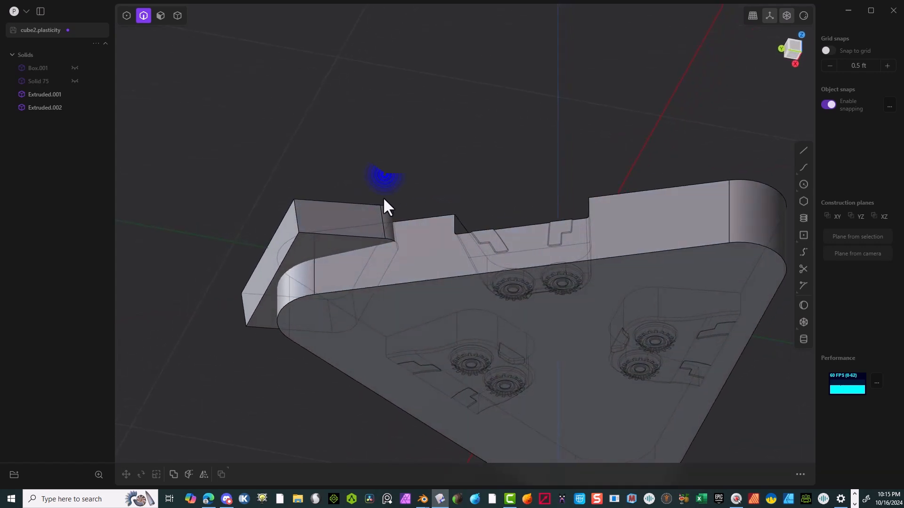
{"action": "left_click", "coordinate": [329, 233]}
{"action": "key", "text": "f"}
{"action": "mouse_move", "coordinate": [332, 234]}
{"action": "left_mouse_down"}
{"action": "mouse_move", "coordinate": [324, 230]}
{"action": "mouse_move", "coordinate": [334, 230]}
{"action": "left_mouse_up"}
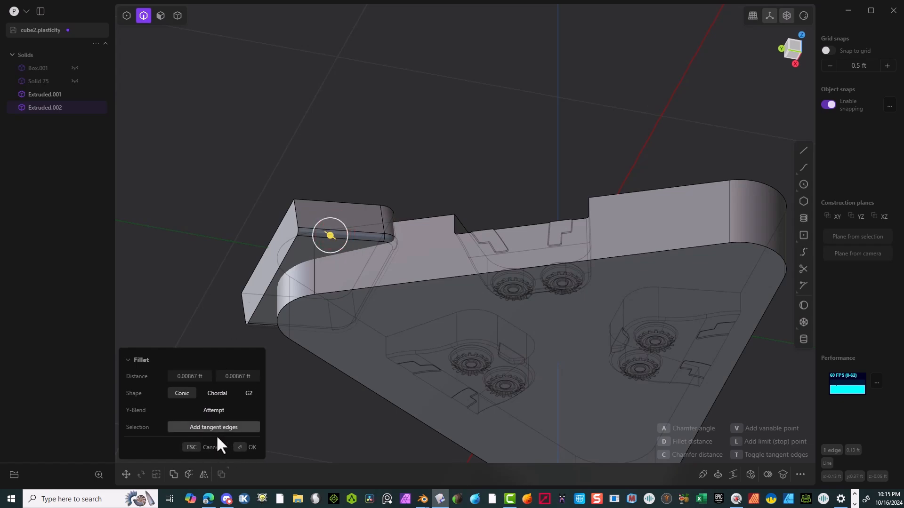
{"action": "key", "text": "Escape"}
{"action": "left_click", "coordinate": [240, 237]}
Radially array the tilted box around the origin in the top view, with 3 instances over 360 degrees
{"action": "middle_click_drag", "start_coordinate": [483, 195], "coordinate": [466, 187]}
{"action": "left_click", "coordinate": [178, 15]}
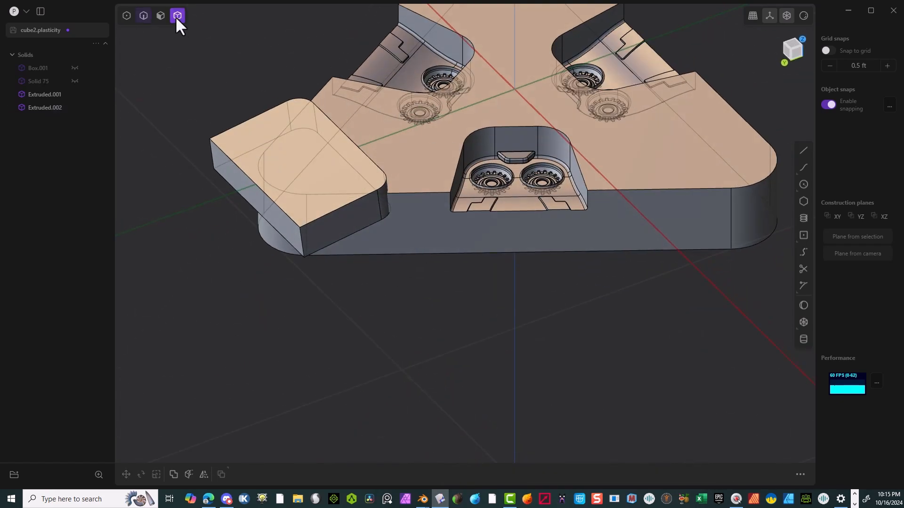
{"action": "left_click", "coordinate": [247, 143]}
{"action": "left_click", "coordinate": [790, 44]}
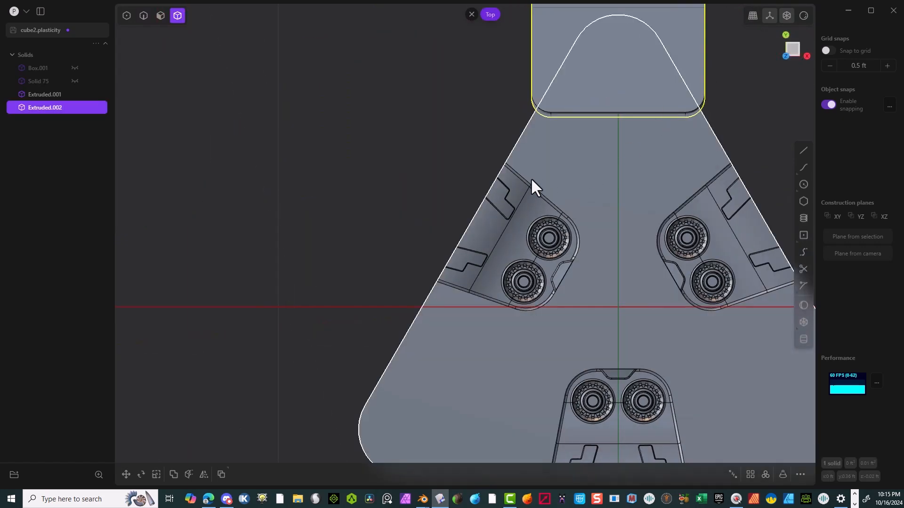
{"action": "left_click", "coordinate": [765, 476]}
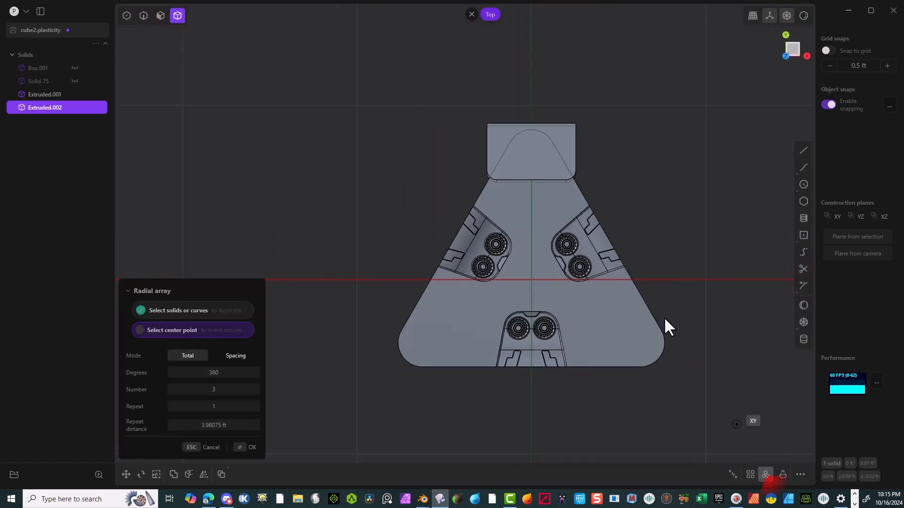
{"action": "left_click", "coordinate": [533, 282]}
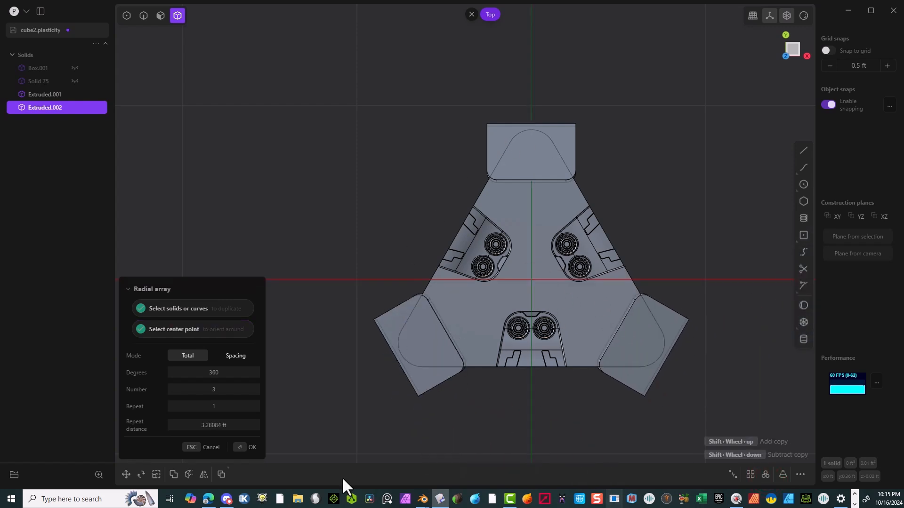
{"action": "left_click", "coordinate": [252, 447]}
Subtract the three tilted boxes from the triangular plate with a Boolean to cut sloped steps into its corners
{"action": "middle_click_drag", "start_coordinate": [264, 424], "coordinate": [488, 429]}
{"action": "left_click", "coordinate": [484, 428]}
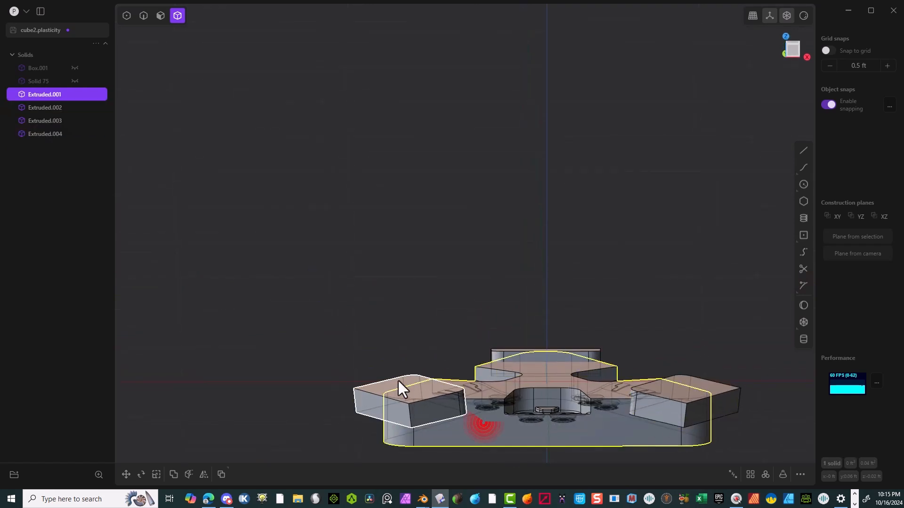
{"action": "left_click", "coordinate": [365, 401], "text": "shift"}
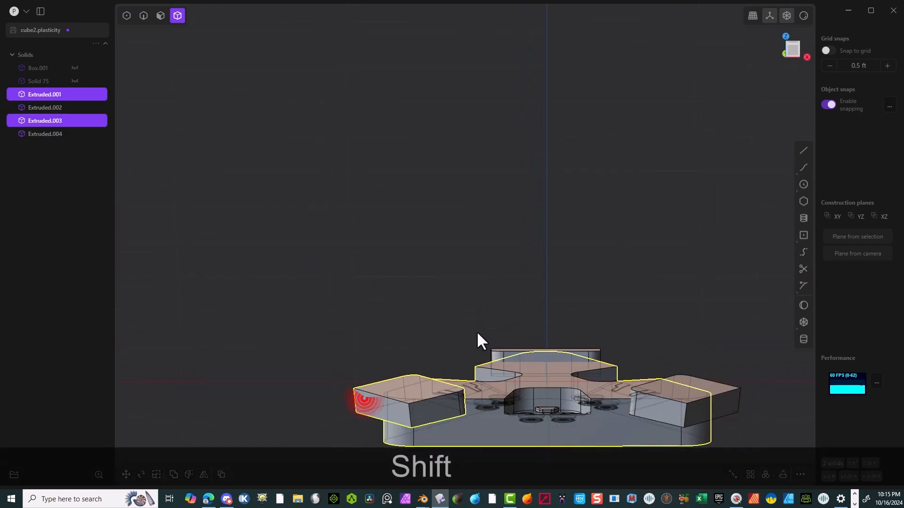
{"action": "left_click", "coordinate": [501, 353], "text": "shift"}
{"action": "left_click", "coordinate": [713, 383], "text": "shift"}
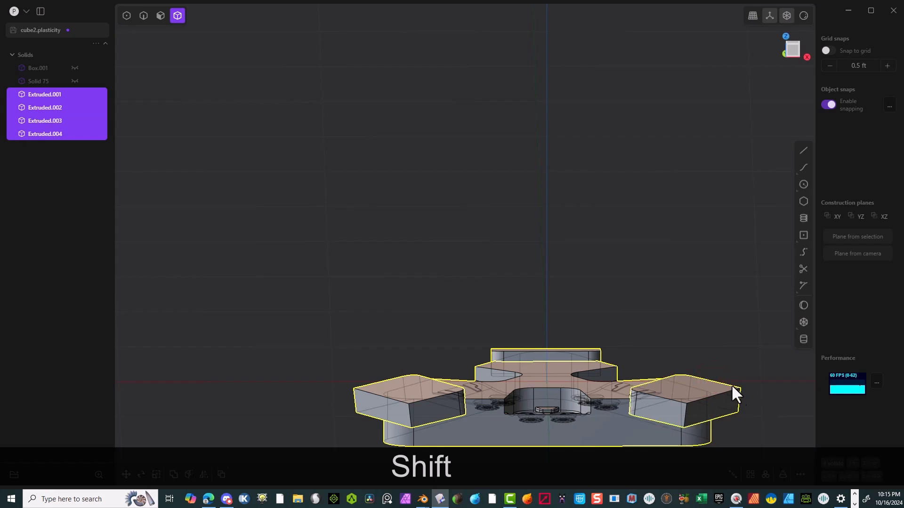
{"action": "key", "text": "q"}
{"action": "middle_click_drag", "start_coordinate": [626, 317], "coordinate": [659, 376]}
{"action": "left_click", "coordinate": [261, 446]}
Fillet the six straight top edges between the recesses and the corner cuts with a distance of about 0.02 ft
{"action": "middle_click_drag", "start_coordinate": [288, 347], "coordinate": [508, 320]}
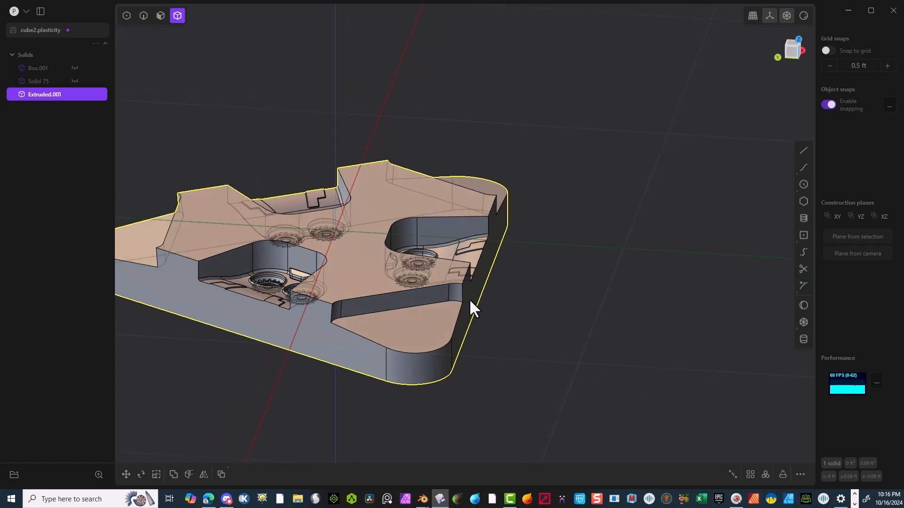
{"action": "middle_click_drag", "start_coordinate": [377, 328], "coordinate": [462, 282]}
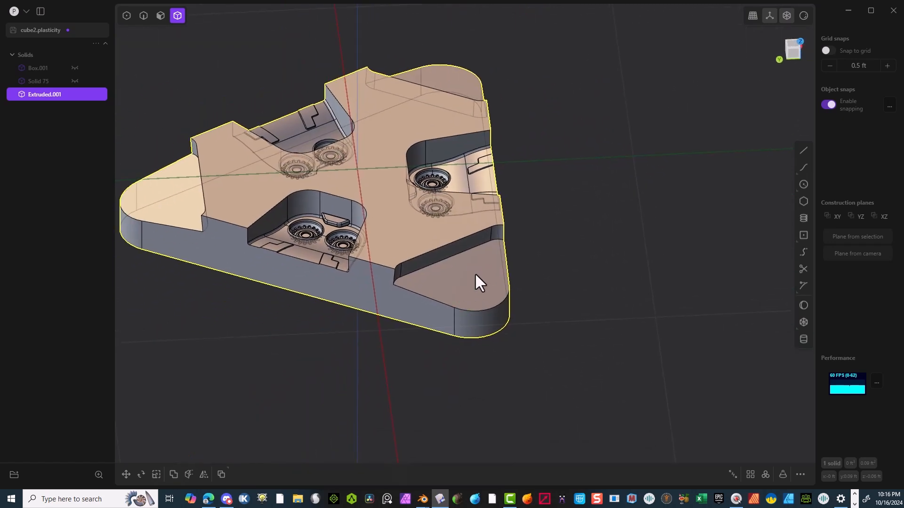
{"action": "middle_click_drag", "start_coordinate": [451, 81], "coordinate": [242, 279]}
{"action": "middle_click_drag", "start_coordinate": [214, 238], "coordinate": [303, 194]}
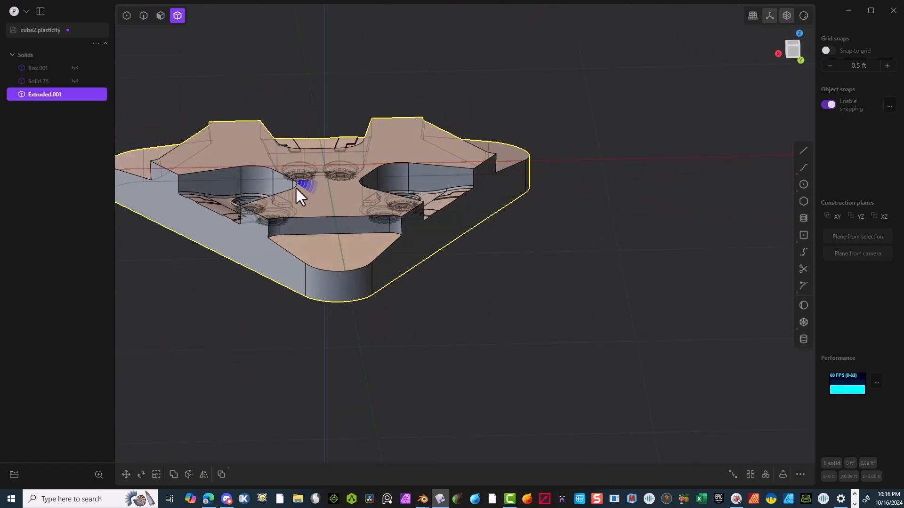
{"action": "left_click", "coordinate": [144, 16]}
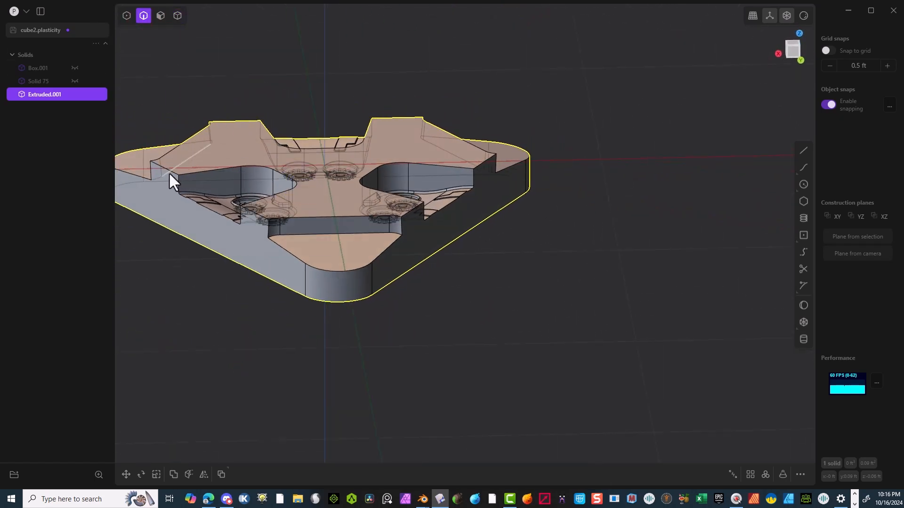
{"action": "left_click", "coordinate": [163, 168]}
{"action": "key", "text": "f"}
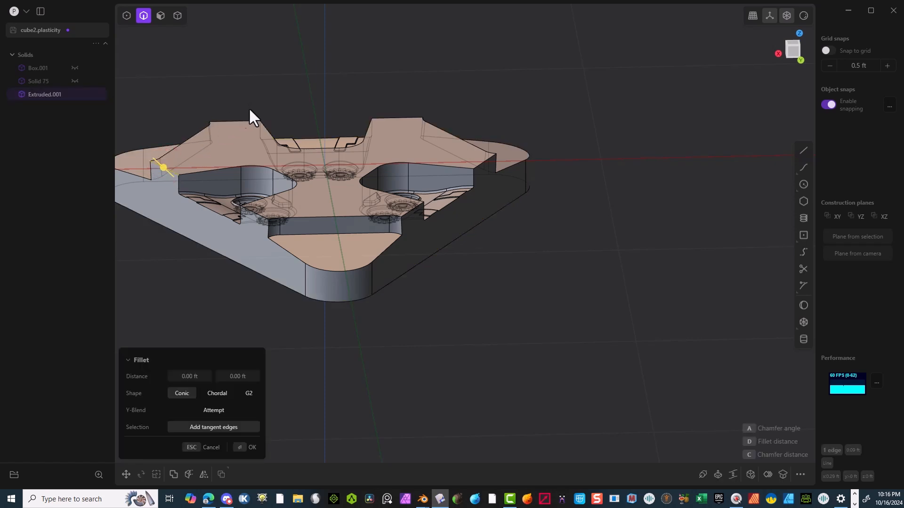
{"action": "left_click", "coordinate": [238, 121], "text": "shift"}
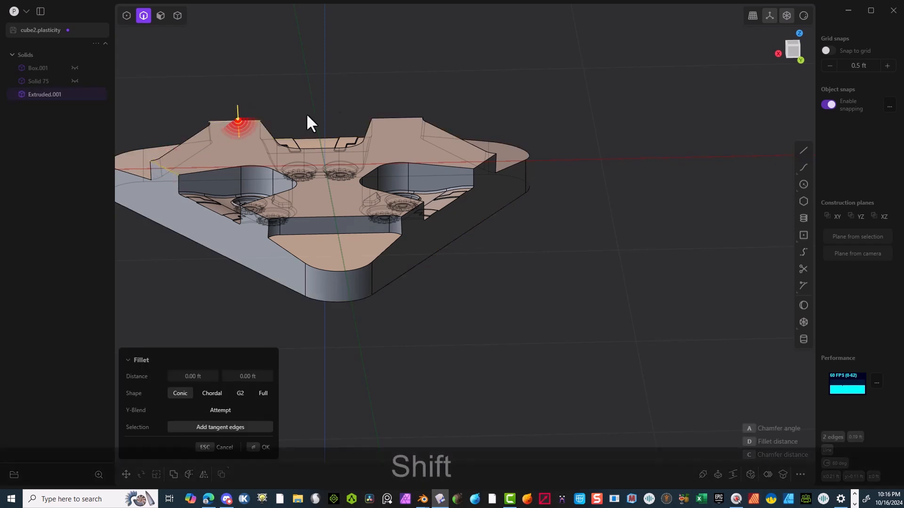
{"action": "left_click", "coordinate": [394, 118], "text": "shift"}
{"action": "left_click", "coordinate": [480, 164], "text": "shift"}
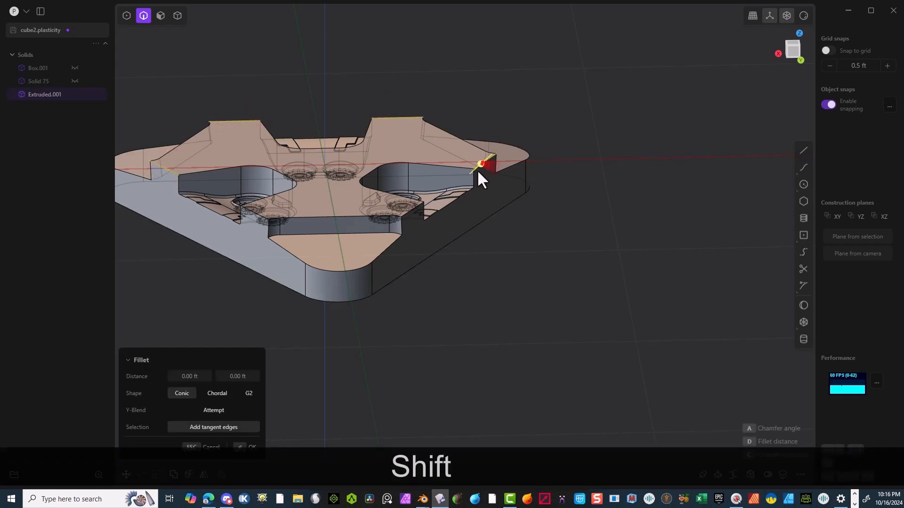
{"action": "left_click", "coordinate": [403, 217], "text": "shift"}
{"action": "scroll", "coordinate": [244, 212], "scroll_direction": "up", "scroll_amount": 5}
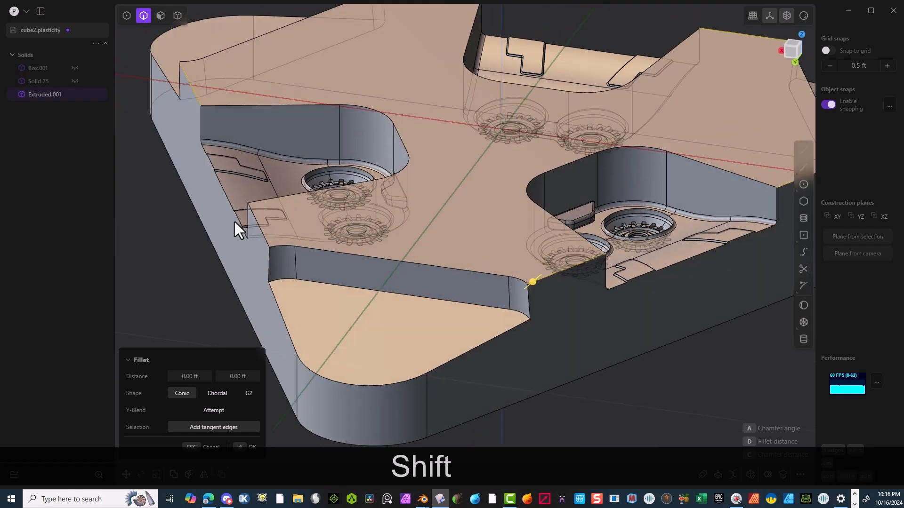
{"action": "middle_click_drag", "start_coordinate": [234, 221], "coordinate": [281, 244]}
{"action": "left_click", "coordinate": [257, 234], "text": "shift"}
{"action": "left_click_drag", "start_coordinate": [264, 235], "coordinate": [268, 213]}
{"action": "mouse_move", "coordinate": [268, 213]}
{"action": "middle_mouse_down"}
{"action": "mouse_move", "coordinate": [368, 162]}
{"action": "mouse_move", "coordinate": [374, 121]}
{"action": "mouse_move", "coordinate": [422, 188]}
{"action": "mouse_move", "coordinate": [358, 209]}
{"action": "mouse_move", "coordinate": [347, 238]}
{"action": "middle_mouse_up"}
{"action": "left_click", "coordinate": [235, 455]}
{"action": "middle_click_drag", "start_coordinate": [370, 297], "coordinate": [402, 168]}
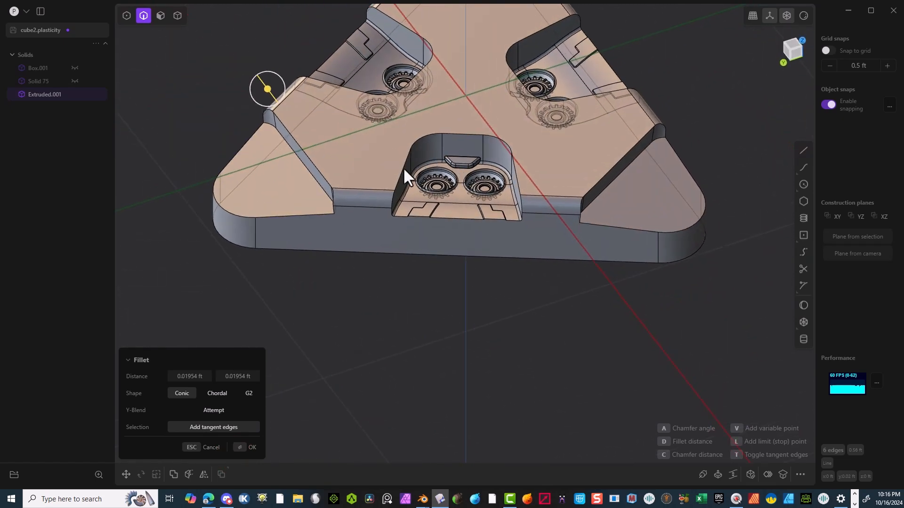
{"action": "left_click", "coordinate": [242, 448]}
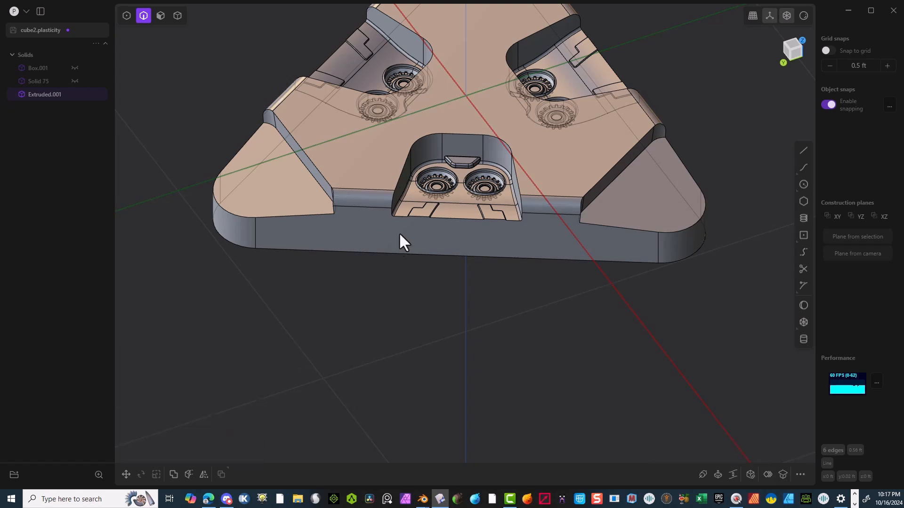
{"action": "middle_click_drag", "start_coordinate": [402, 239], "coordinate": [374, 231]}
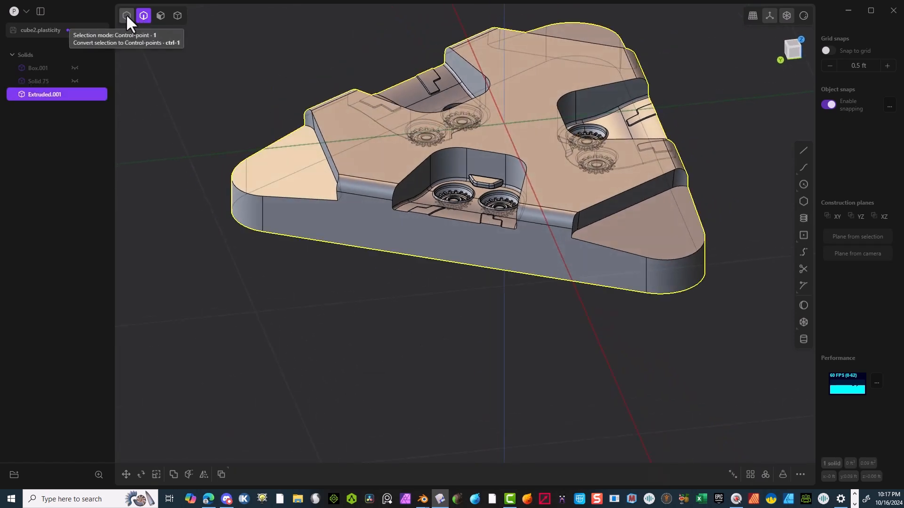
Try to fillet one sloped upper side edge in each of the three recesses with a distance of about 0.008 ft
{"action": "left_click", "coordinate": [144, 16]}
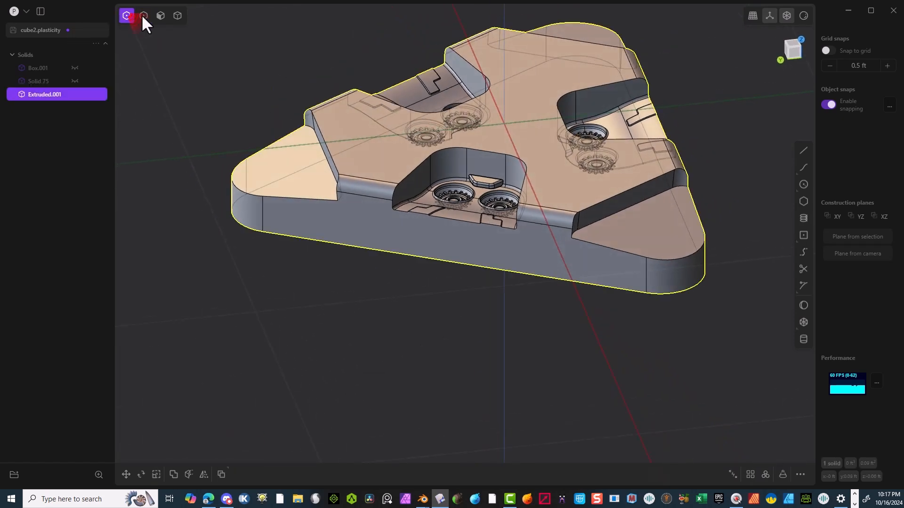
{"action": "left_click", "coordinate": [411, 170]}
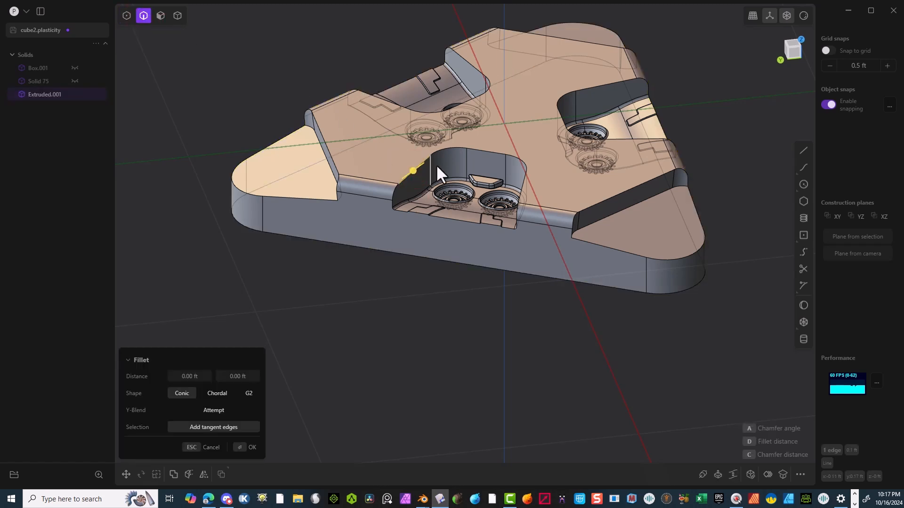
{"action": "left_click", "coordinate": [589, 89], "text": "shift"}
{"action": "left_click", "coordinate": [472, 65], "text": "shift"}
{"action": "middle_click_drag", "start_coordinate": [507, 66], "coordinate": [547, 61]}
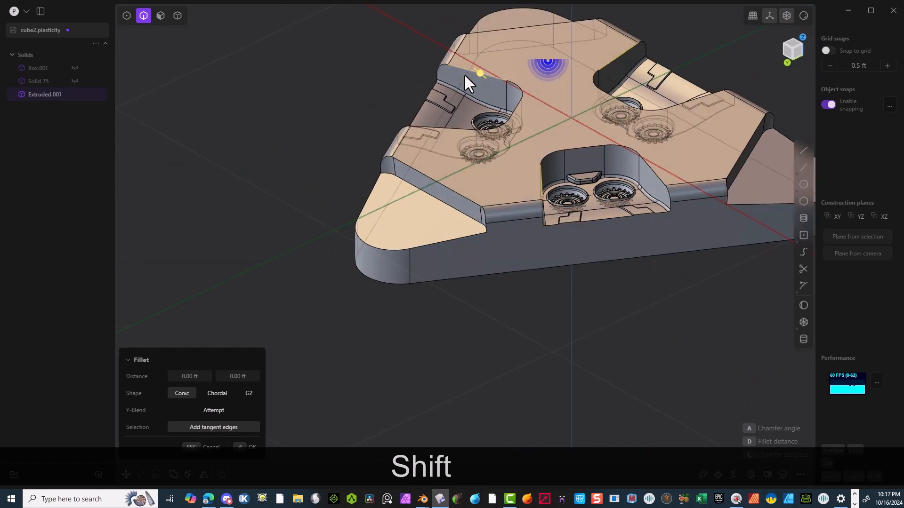
{"action": "mouse_move", "coordinate": [478, 74]}
{"action": "left_mouse_down"}
{"action": "mouse_move", "coordinate": [498, 71]}
{"action": "mouse_move", "coordinate": [495, 80]}
{"action": "mouse_move", "coordinate": [476, 68]}
{"action": "left_mouse_up"}
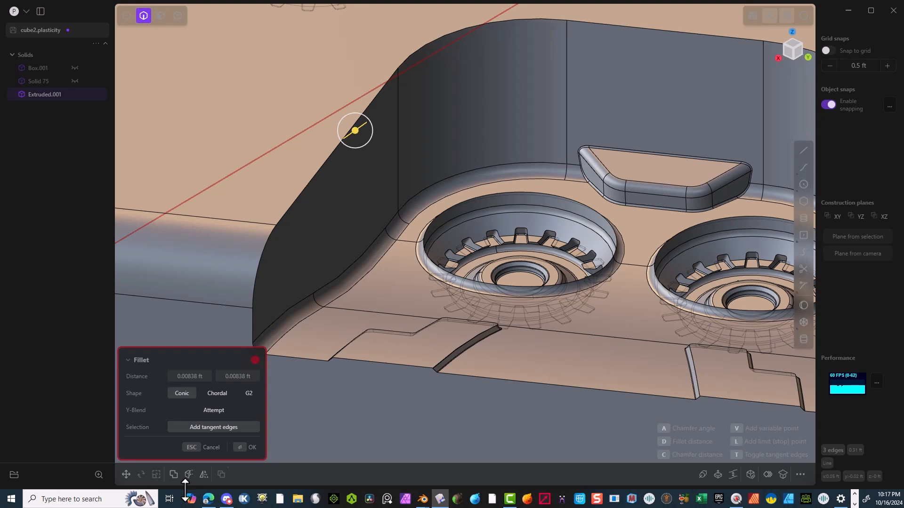
{"action": "left_click", "coordinate": [215, 449]}
{"action": "left_click", "coordinate": [238, 167]}
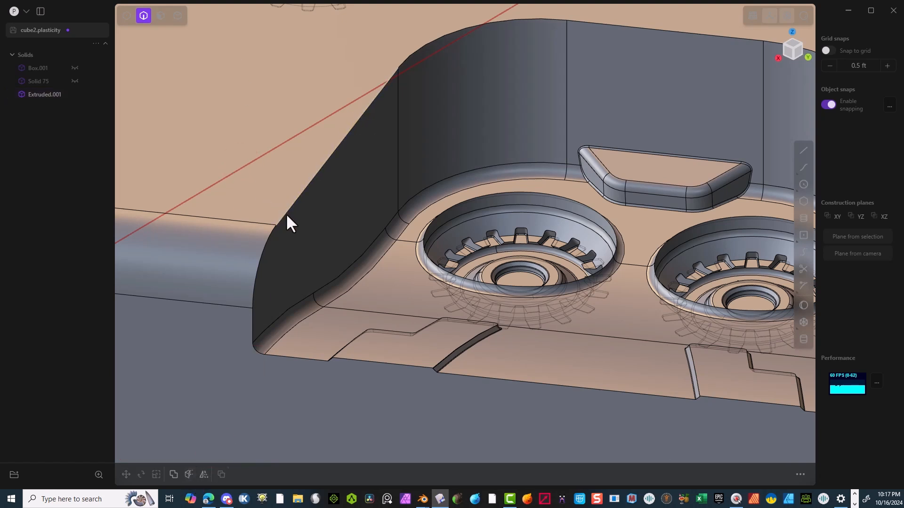
Select the rim edge loop of a recess and examine where it meets the stepped panel cut at the plate's side
{"action": "double_click", "coordinate": [286, 213], "text": "alt"}
{"action": "scroll", "coordinate": [285, 213], "scroll_direction": "down", "scroll_amount": 3}
{"action": "left_click_drag", "start_coordinate": [315, 282], "coordinate": [372, 301], "text": "alt"}
{"action": "scroll", "coordinate": [612, 349], "scroll_direction": "up", "scroll_amount": 4}
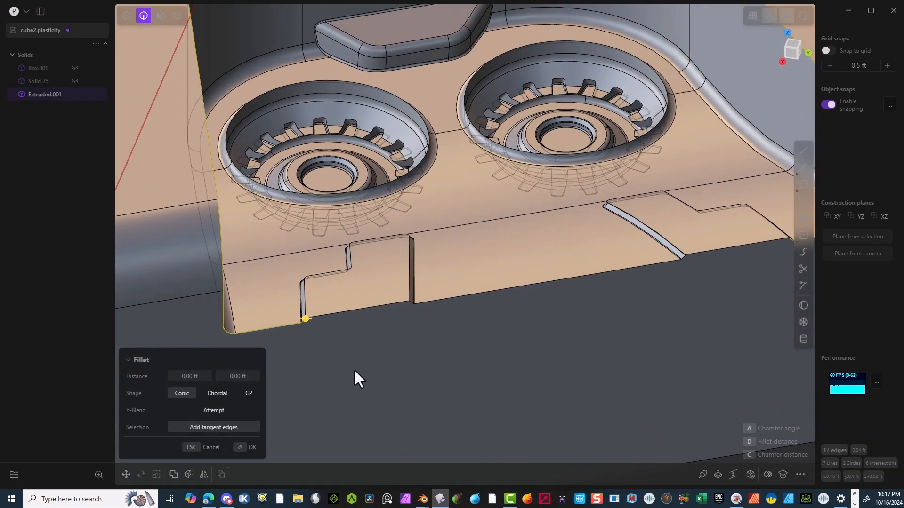
{"action": "middle_click_drag", "start_coordinate": [377, 278], "coordinate": [416, 274]}
{"action": "scroll", "coordinate": [344, 331], "scroll_direction": "up", "scroll_amount": 5}
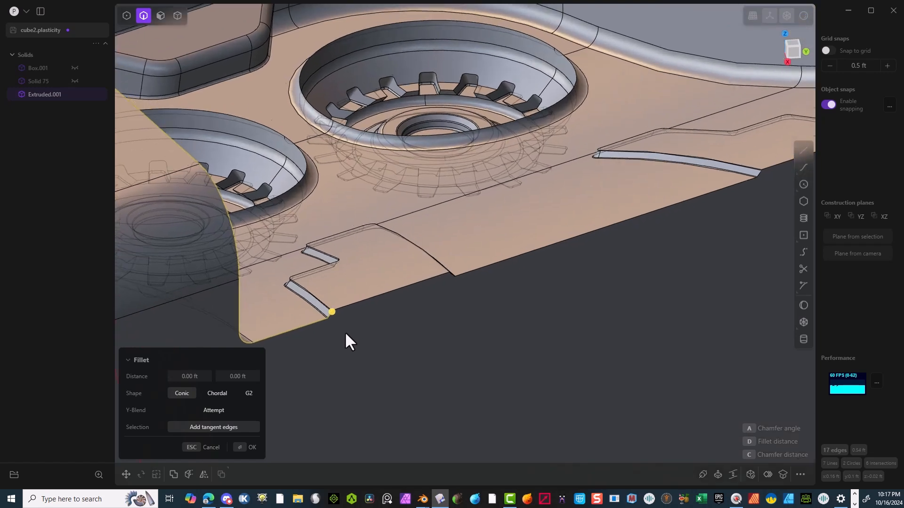
{"action": "scroll", "coordinate": [322, 300], "scroll_direction": "up", "scroll_amount": 2}
{"action": "scroll", "coordinate": [343, 304], "scroll_direction": "down", "scroll_amount": 3}
{"action": "middle_click_drag", "start_coordinate": [332, 309], "coordinate": [335, 308]}
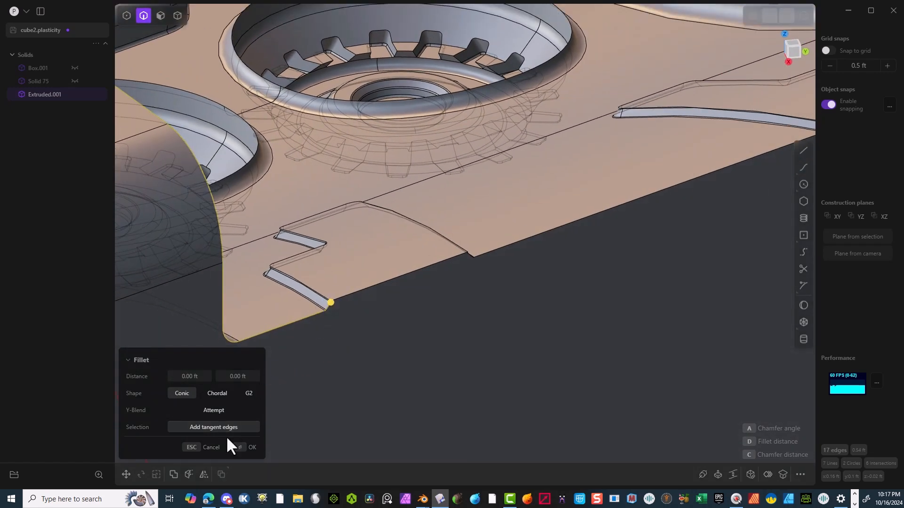
{"action": "right_click", "coordinate": [225, 451]}
{"action": "scroll", "coordinate": [380, 310], "scroll_direction": "up", "scroll_amount": 6}
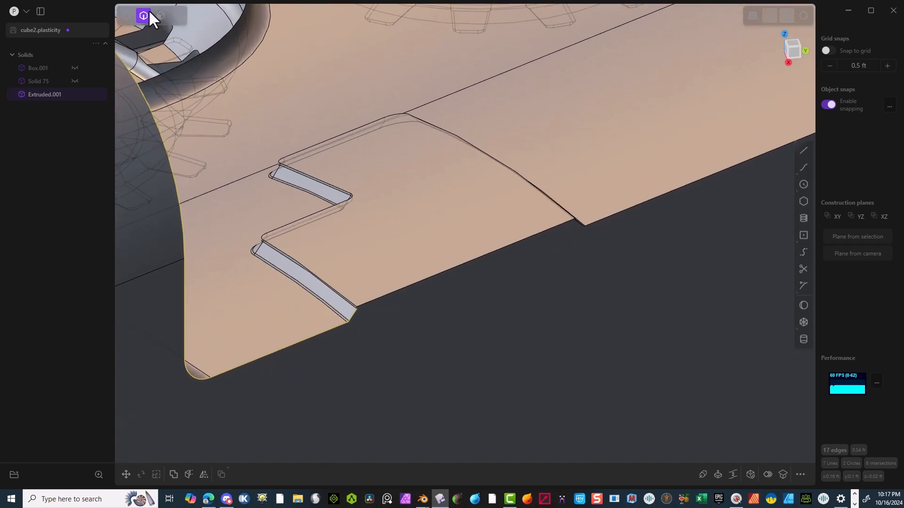
{"action": "double_click", "coordinate": [307, 295]}
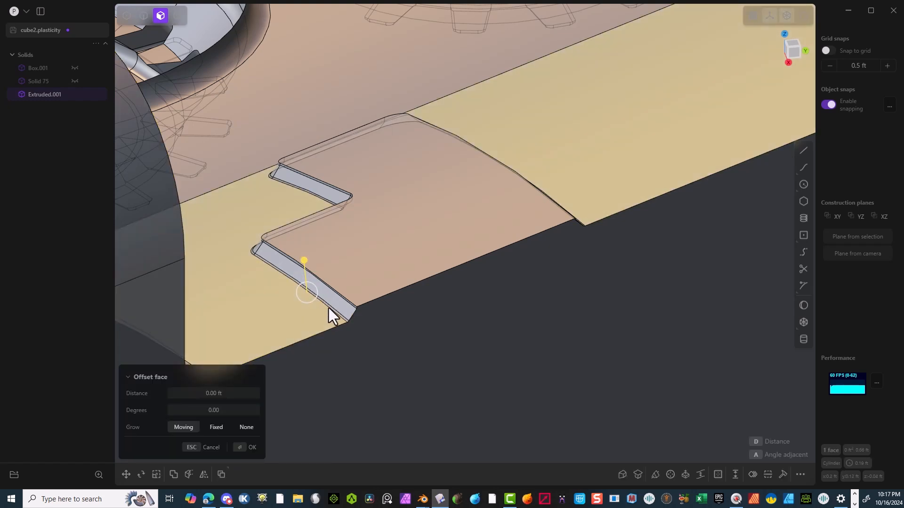
{"action": "key", "text": "alt"}
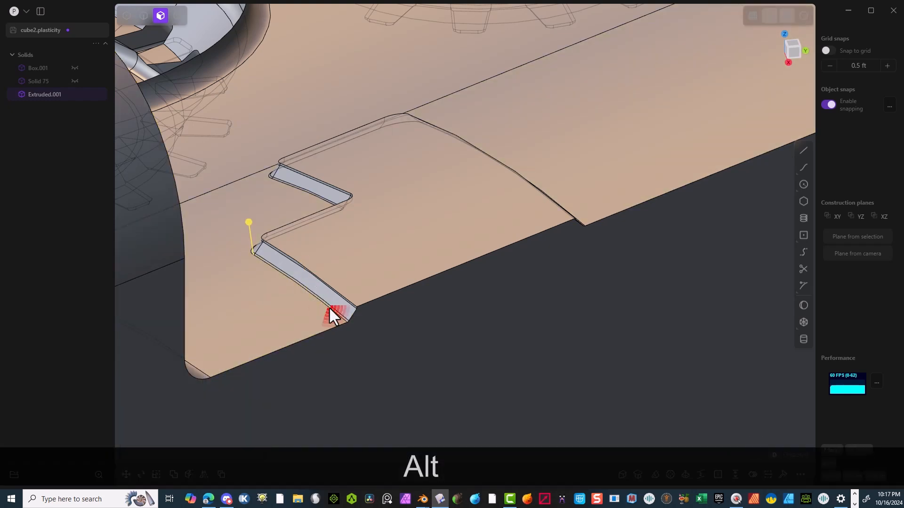
{"action": "left_click_drag", "start_coordinate": [317, 259], "coordinate": [343, 316], "text": "alt"}
{"action": "scroll", "coordinate": [251, 166], "scroll_direction": "up", "scroll_amount": 6}
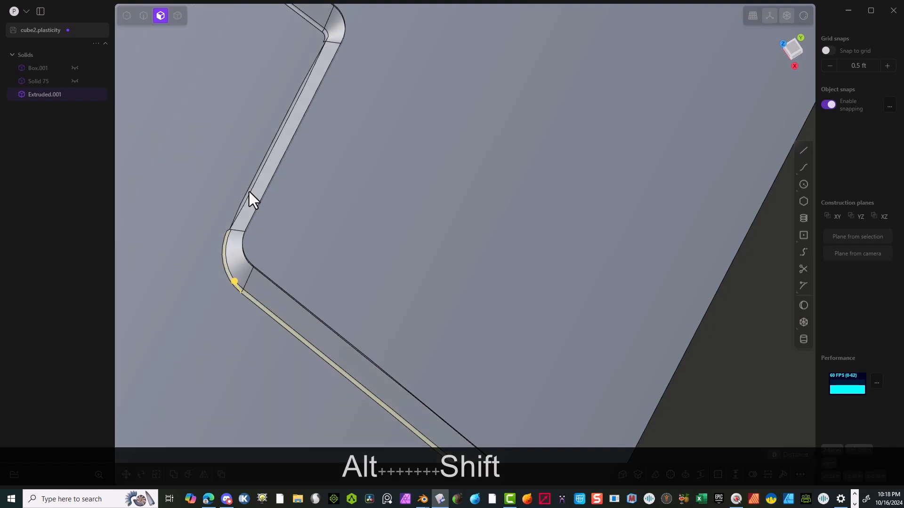
{"action": "double_click", "coordinate": [250, 191], "text": "shift"}
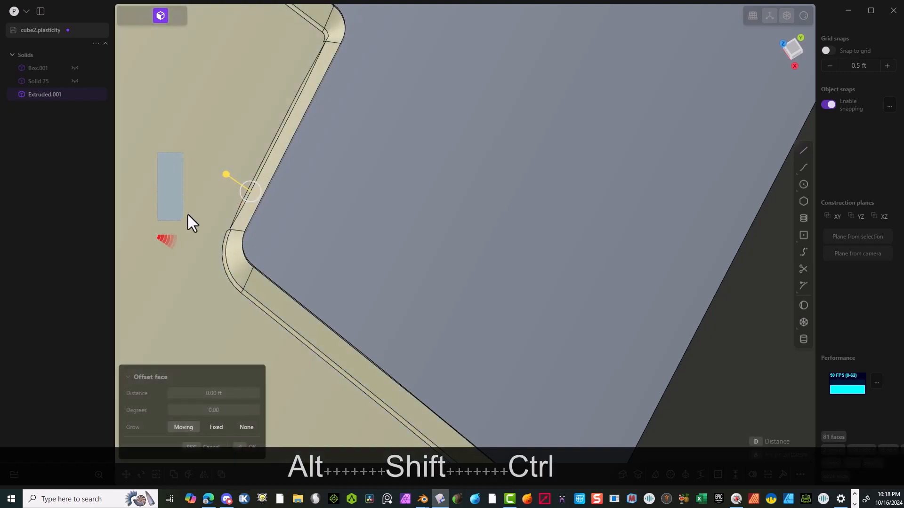
{"action": "left_click", "coordinate": [178, 312], "text": "ctrl"}
{"action": "left_click", "coordinate": [254, 264], "text": "ctrl"}
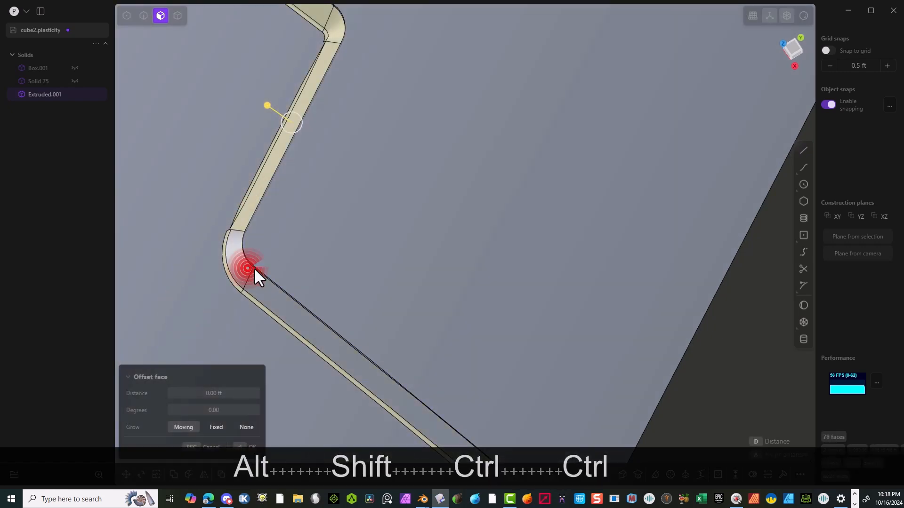
{"action": "left_click", "coordinate": [271, 160], "text": "ctrl"}
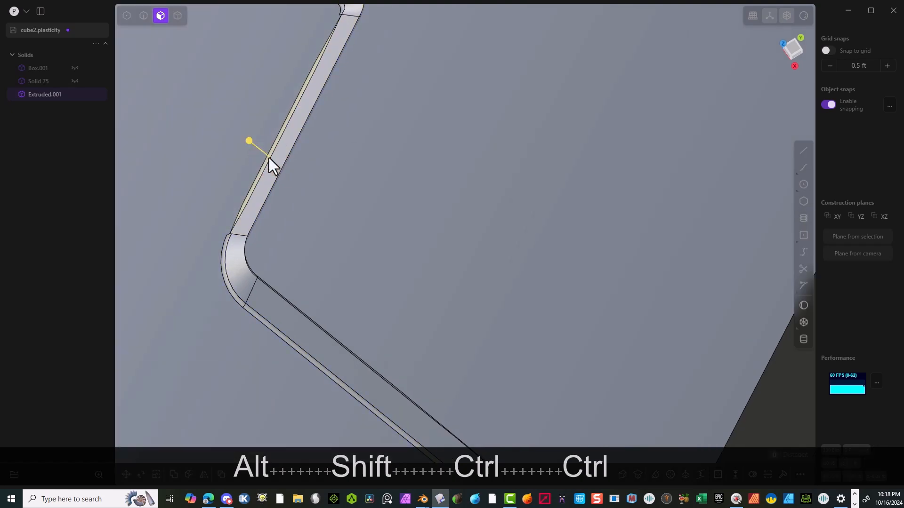
{"action": "left_click", "coordinate": [269, 157], "text": "alt"}
{"action": "middle_click_drag", "start_coordinate": [269, 160], "coordinate": [346, 123]}
{"action": "left_click", "coordinate": [324, 85], "text": "alt"}
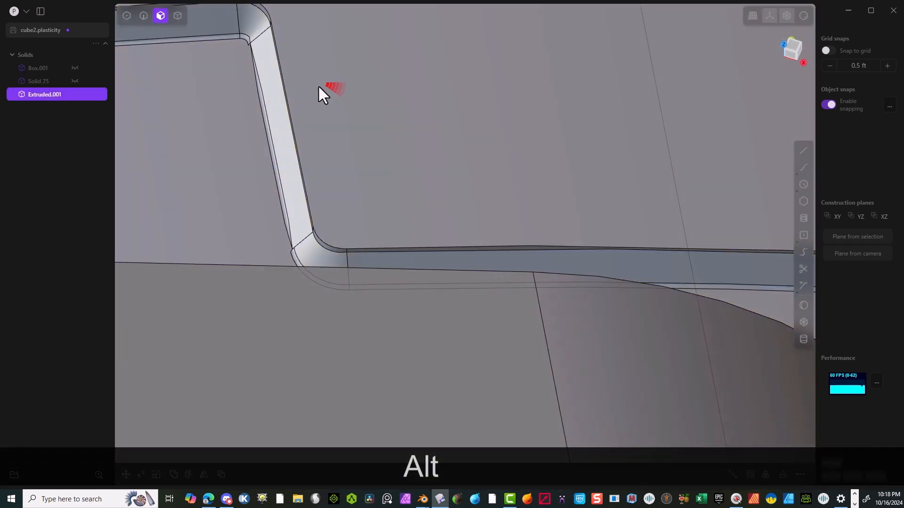
Delete the chain of narrow outer blend faces bordering the stepped panel cuts in the recess floor
{"action": "left_click", "coordinate": [263, 103]}
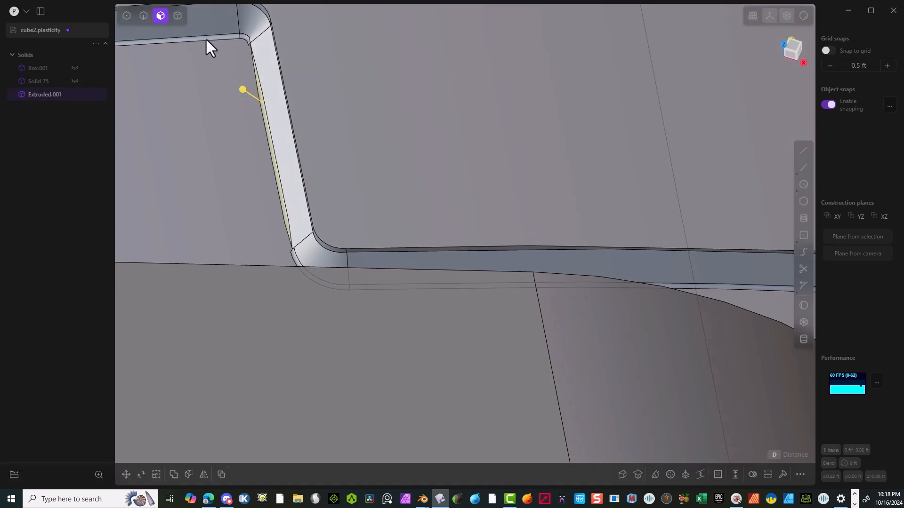
{"action": "left_click", "coordinate": [205, 37], "text": "alt+shift"}
{"action": "mouse_move", "coordinate": [529, 215]}
{"action": "middle_mouse_down"}
{"action": "mouse_move", "coordinate": [597, 219]}
{"action": "mouse_move", "coordinate": [699, 275]}
{"action": "middle_mouse_up"}
{"action": "left_click", "coordinate": [692, 277], "text": "alt+shift"}
{"action": "middle_click_drag", "start_coordinate": [461, 151], "coordinate": [401, 131]}
{"action": "right_click_drag", "start_coordinate": [395, 160], "coordinate": [740, 58]}
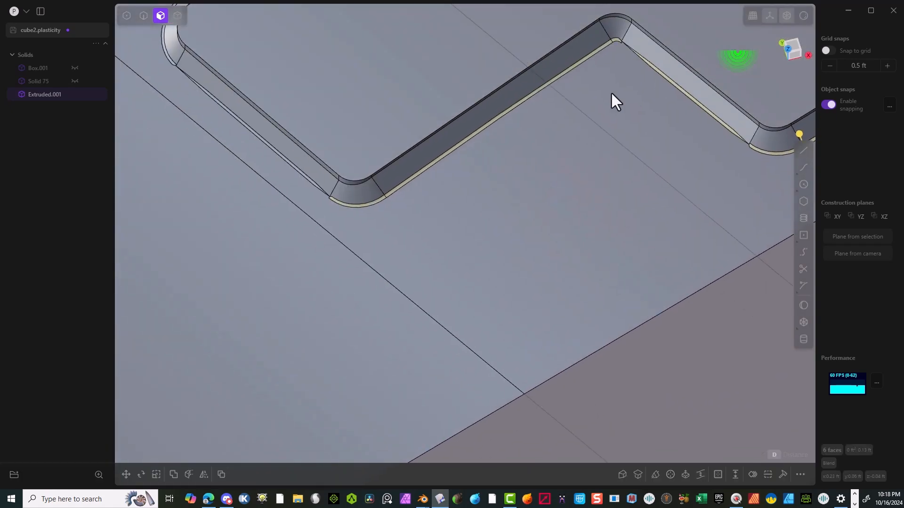
{"action": "middle_click_drag", "start_coordinate": [427, 142], "coordinate": [549, 135]}
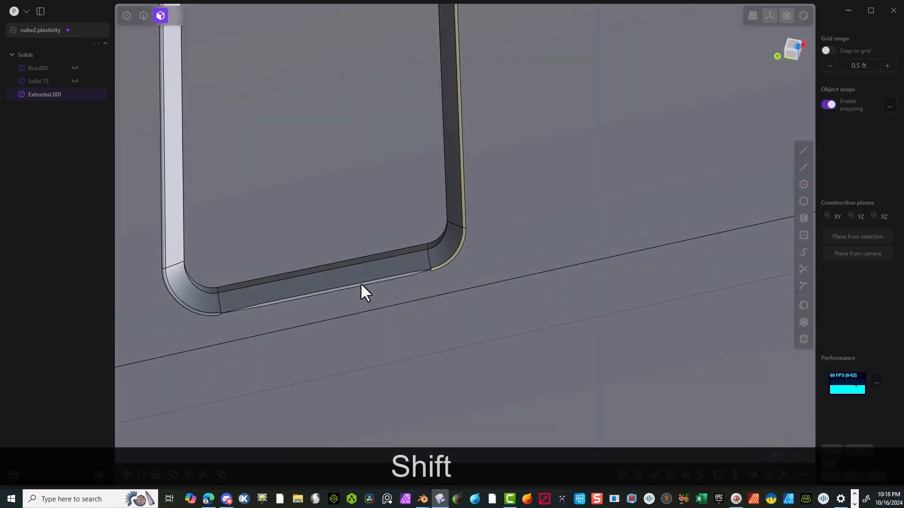
{"action": "left_click", "coordinate": [360, 282], "text": "shift"}
{"action": "middle_click_drag", "start_coordinate": [301, 293], "coordinate": [399, 255]}
{"action": "right_click_drag", "start_coordinate": [399, 254], "coordinate": [253, 348]}
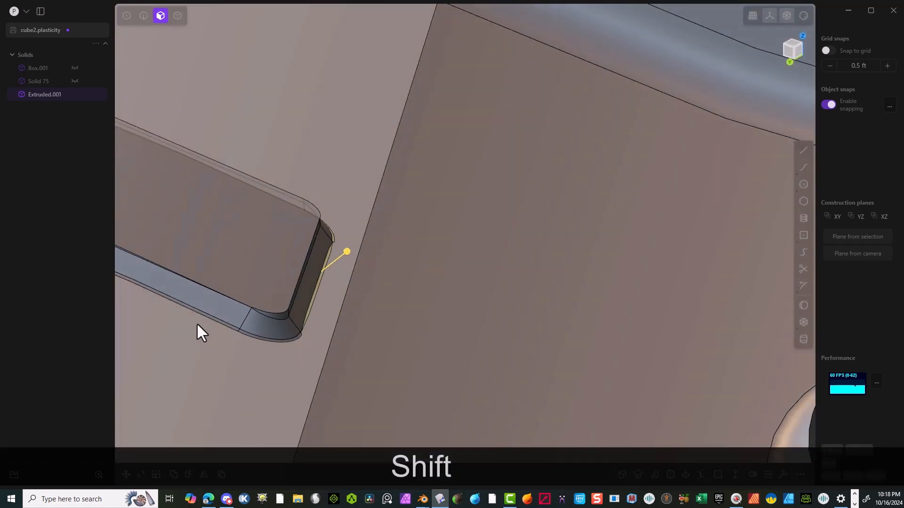
{"action": "left_click", "coordinate": [198, 314], "text": "alt+shift"}
{"action": "right_click_drag", "start_coordinate": [290, 299], "coordinate": [619, 356]}
{"action": "key", "text": "Delete"}
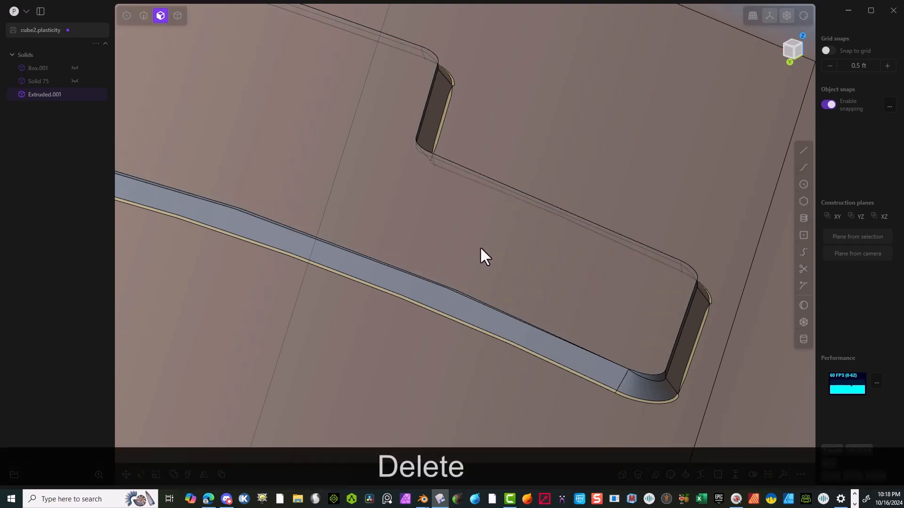
Delete the narrow inner blend faces along the walls and rounded corners of the stepped panel cuts
{"action": "right_click_drag", "start_coordinate": [541, 247], "coordinate": [473, 251]}
{"action": "scroll", "coordinate": [406, 301], "scroll_direction": "up", "scroll_amount": 2}
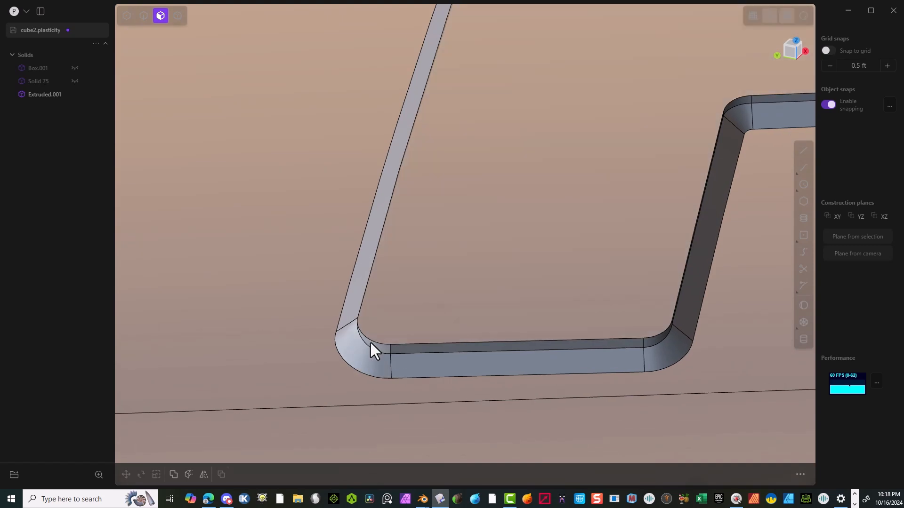
{"action": "left_click", "coordinate": [373, 343], "text": "shift"}
{"action": "left_click", "coordinate": [418, 344], "text": "shift"}
{"action": "left_click", "coordinate": [652, 340], "text": "shift"}
{"action": "right_click_drag", "start_coordinate": [555, 330], "coordinate": [583, 289]}
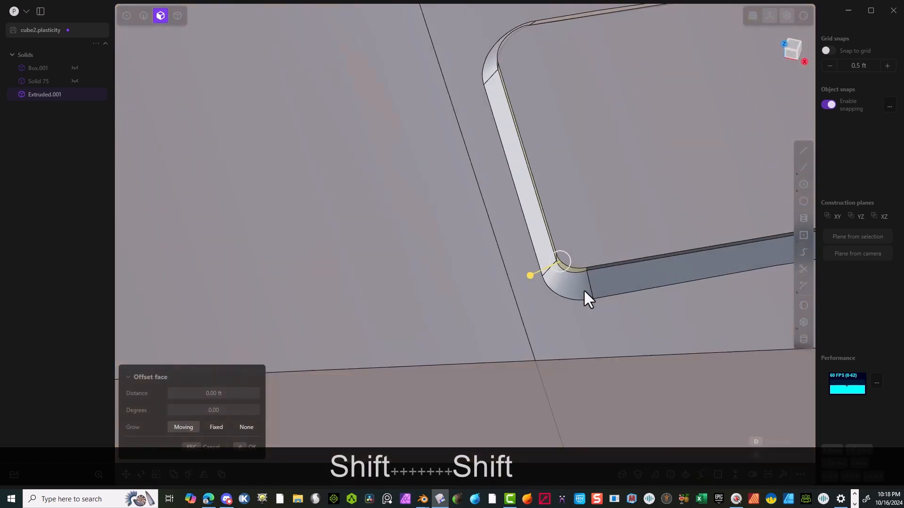
{"action": "left_click", "coordinate": [597, 268], "text": "alt+shift"}
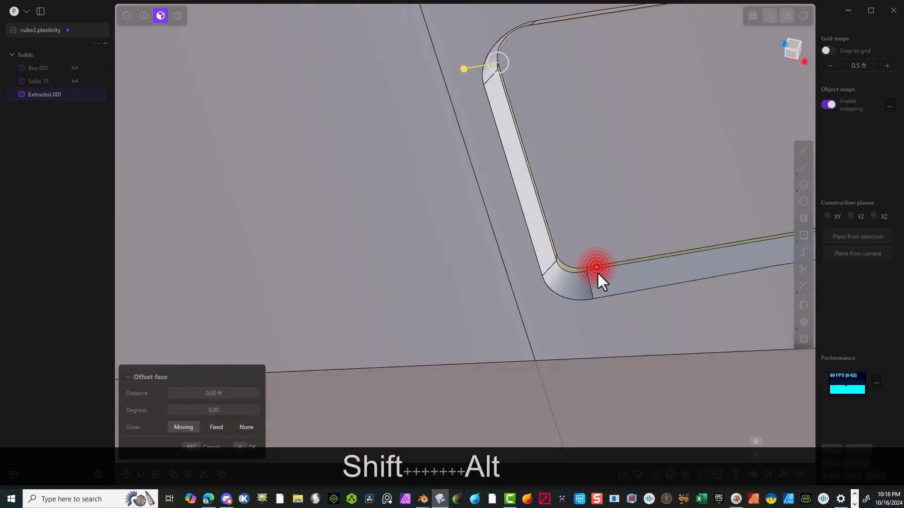
{"action": "key", "text": "Delete"}
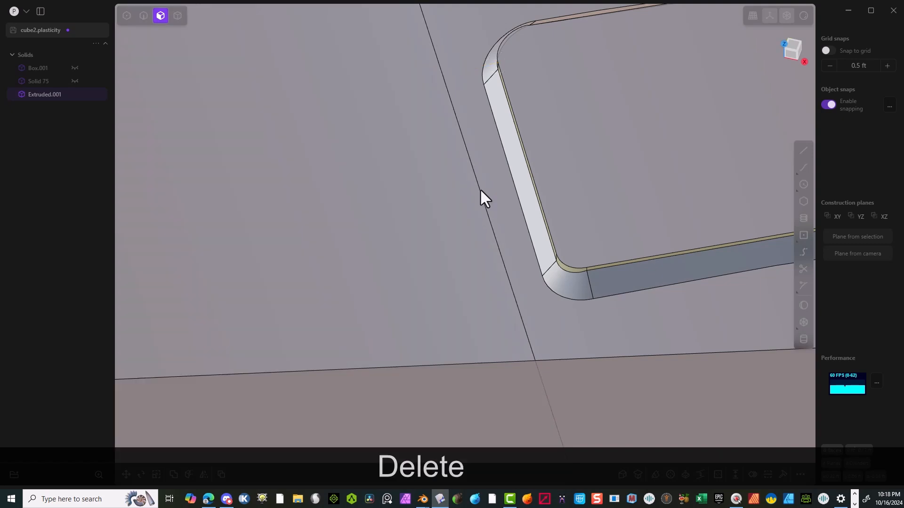
Delete the remaining thin face along the curved panel cut wall near the plate's side
{"action": "right_click_drag", "start_coordinate": [537, 192], "coordinate": [352, 282]}
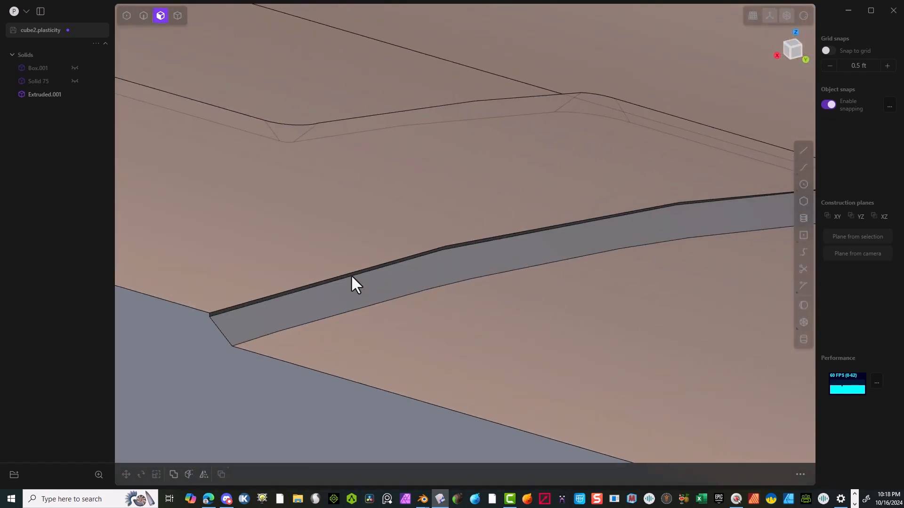
{"action": "left_click", "coordinate": [352, 282]}
{"action": "key", "text": "o"}
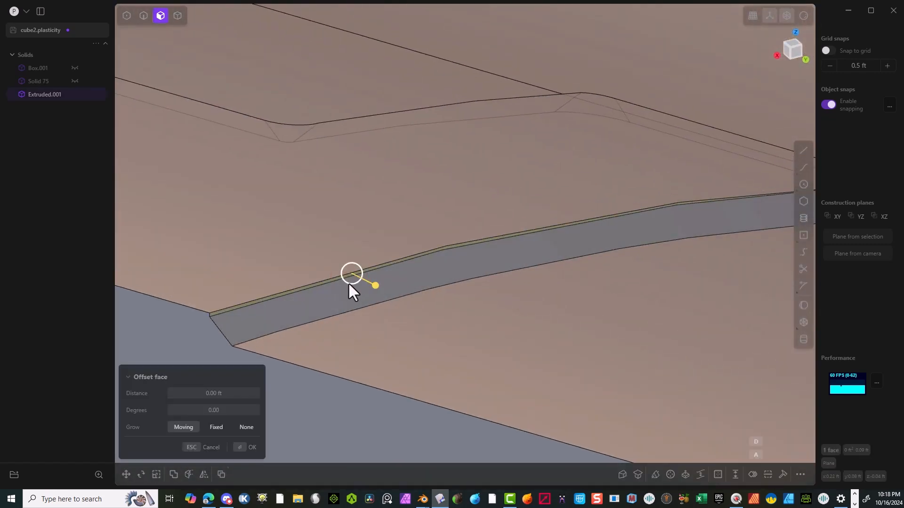
{"action": "key", "text": "Delete"}
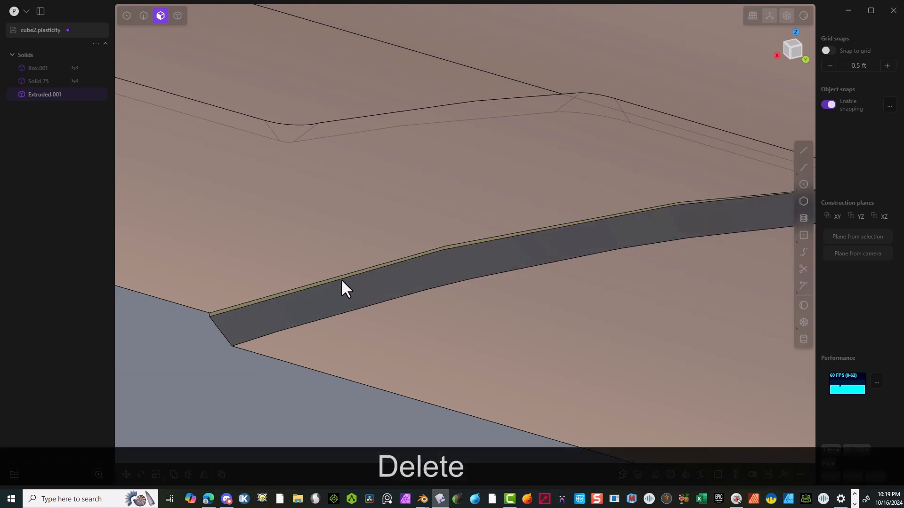
Fillet the recess's full rim edge loop, undoing a first try of about 0.002 ft and applying the fillet again
{"action": "right_click_drag", "start_coordinate": [261, 260], "coordinate": [394, 235]}
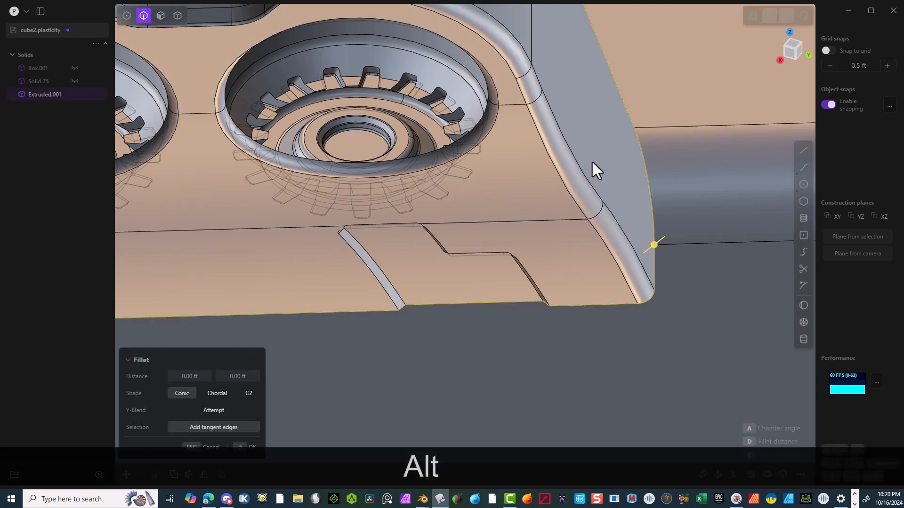
{"action": "scroll", "coordinate": [660, 241], "scroll_direction": "down", "scroll_amount": 5}
{"action": "mouse_move", "coordinate": [660, 241]}
{"action": "left_mouse_down"}
{"action": "mouse_move", "coordinate": [662, 233]}
{"action": "mouse_move", "coordinate": [656, 241]}
{"action": "left_mouse_up"}
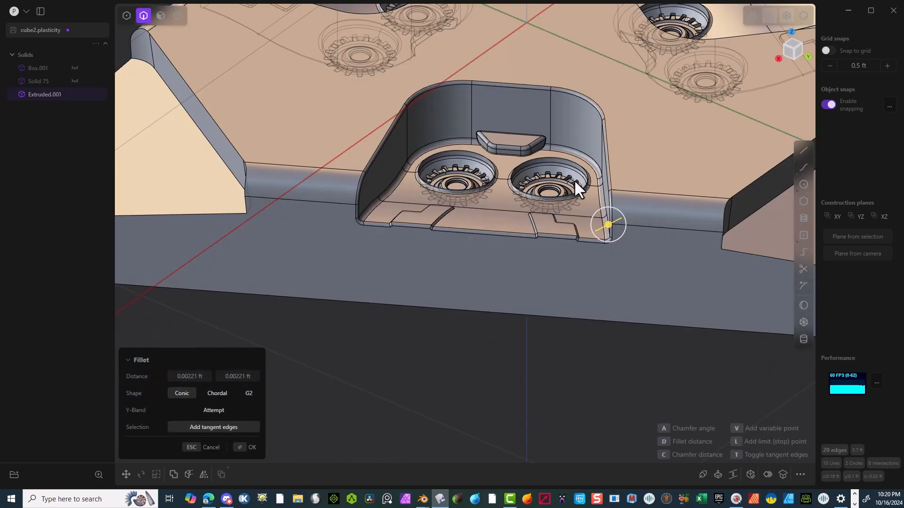
{"action": "key", "text": "ctrl+z"}
{"action": "key", "text": "b"}
{"action": "left_click_drag", "start_coordinate": [656, 227], "coordinate": [656, 219]}
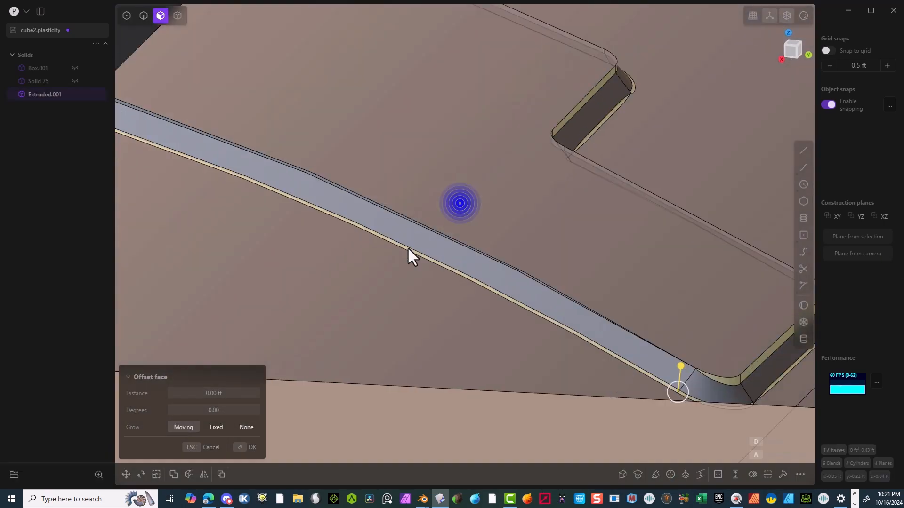
Delete the remaining narrow blend faces along the walls and rounded corners of the stepped panel cuts in the recess floors
{"action": "key", "text": "Delete"}
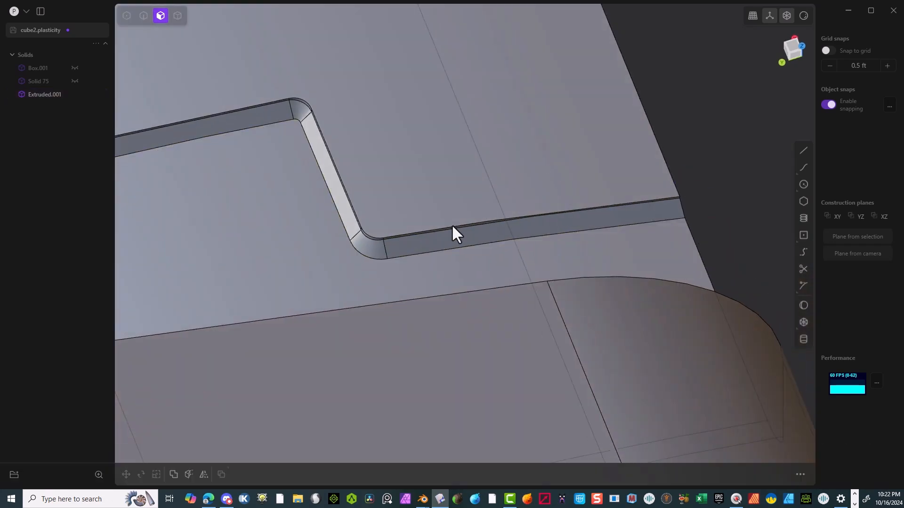
{"action": "key", "text": "Delete"}
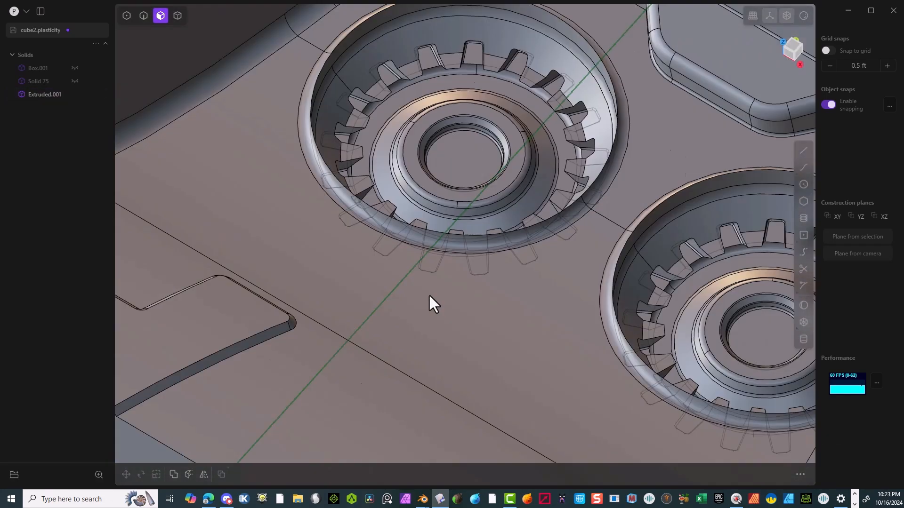
{"action": "left_click", "coordinate": [200, 49], "text": "alt+shift"}
{"action": "key", "text": "Delete"}
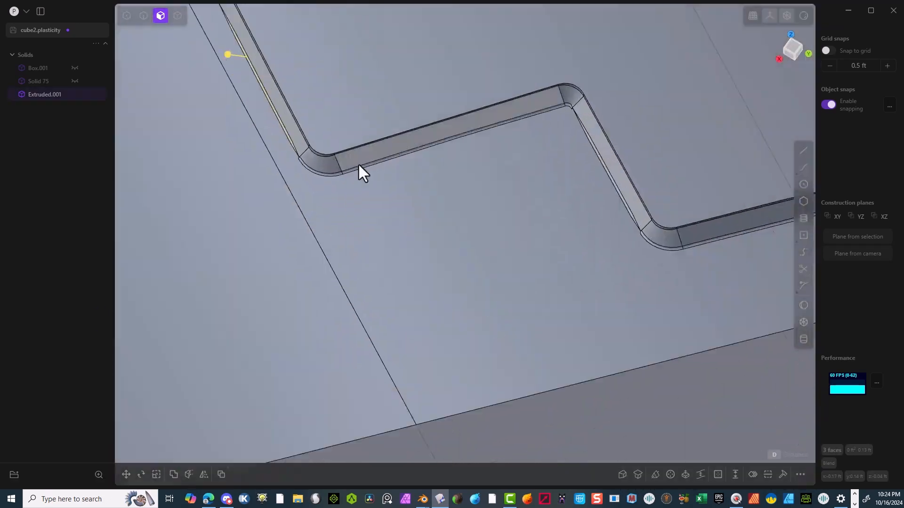
{"action": "left_click", "coordinate": [672, 192]}
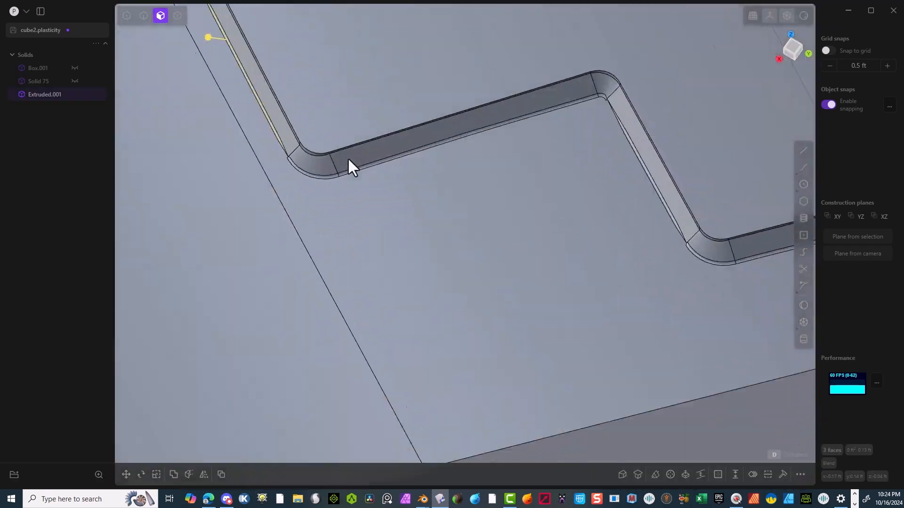
{"action": "key", "text": "Delete"}
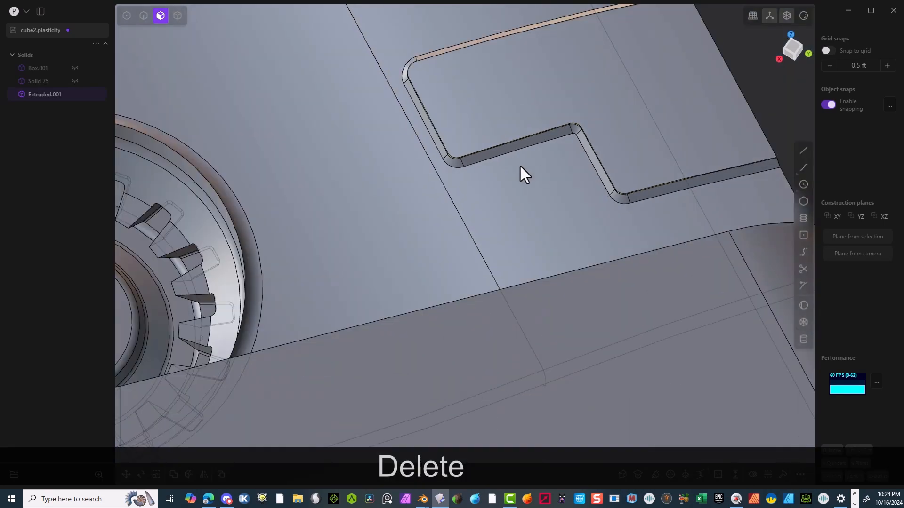
{"action": "key", "text": "Delete"}
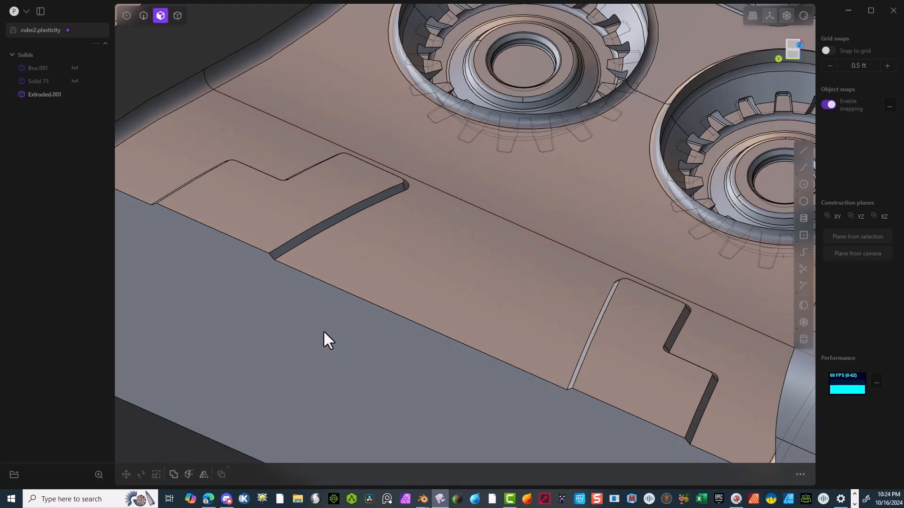
Chamfer the upper rim edges of all three recesses together by about 0.00364 ft
{"action": "middle_click_drag", "start_coordinate": [329, 341], "coordinate": [207, 109]}
{"action": "left_click", "coordinate": [143, 16]}
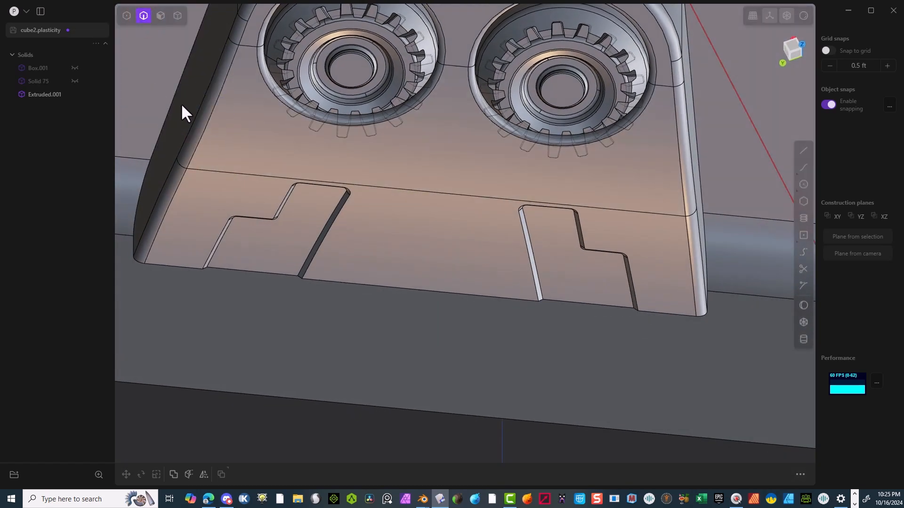
{"action": "left_click", "coordinate": [172, 99]}
{"action": "scroll", "coordinate": [197, 142], "scroll_direction": "down", "scroll_amount": 3}
{"action": "scroll", "coordinate": [205, 190], "scroll_direction": "down", "scroll_amount": 4}
{"action": "middle_click_drag", "start_coordinate": [310, 210], "coordinate": [143, 211], "text": "shift"}
{"action": "middle_click_drag", "start_coordinate": [341, 260], "coordinate": [409, 91]}
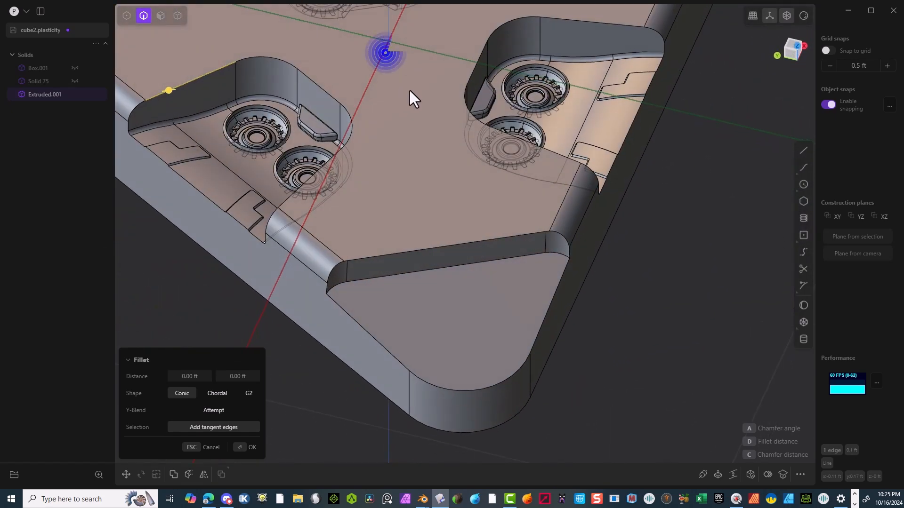
{"action": "left_click", "coordinate": [570, 22], "text": "shift"}
{"action": "middle_click_drag", "start_coordinate": [383, 121], "coordinate": [311, 161]}
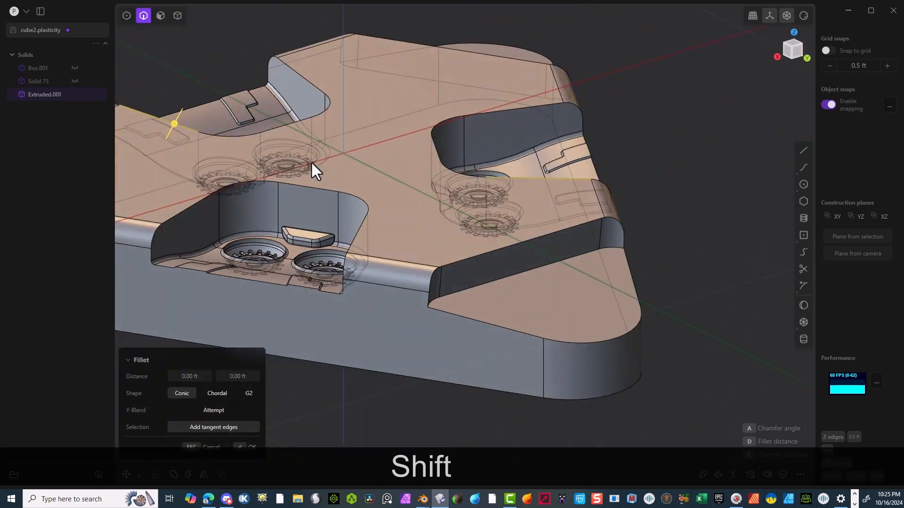
{"action": "left_click", "coordinate": [173, 216], "text": "shift"}
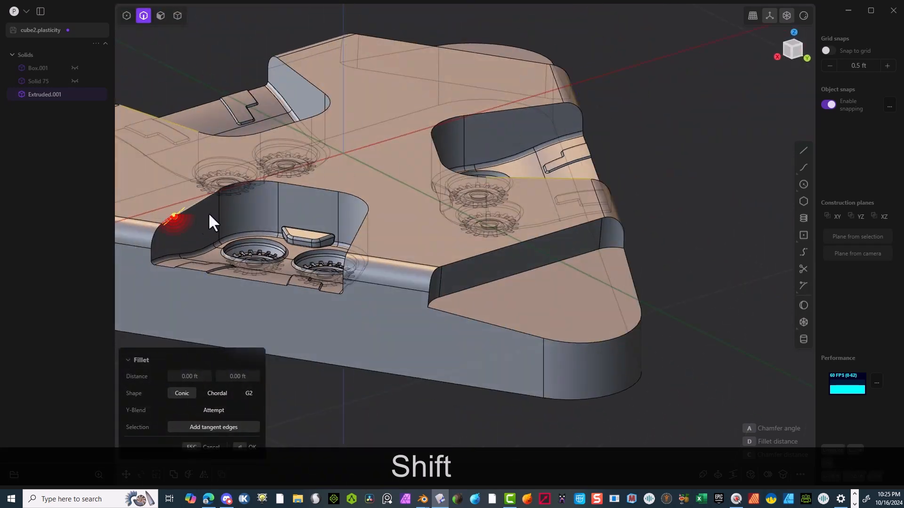
{"action": "scroll", "coordinate": [191, 207], "scroll_direction": "up", "scroll_amount": 2}
{"action": "scroll", "coordinate": [292, 106], "scroll_direction": "down", "scroll_amount": 1}
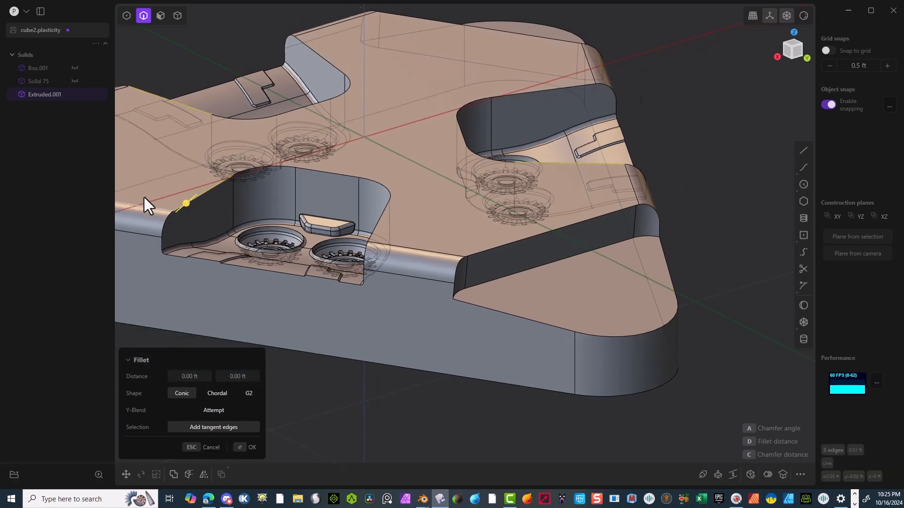
{"action": "scroll", "coordinate": [174, 201], "scroll_direction": "up", "scroll_amount": 3}
{"action": "mouse_move", "coordinate": [202, 207]}
{"action": "left_mouse_down"}
{"action": "mouse_move", "coordinate": [205, 199]}
{"action": "mouse_move", "coordinate": [196, 226]}
{"action": "mouse_move", "coordinate": [207, 213]}
{"action": "mouse_move", "coordinate": [200, 214]}
{"action": "left_mouse_up"}
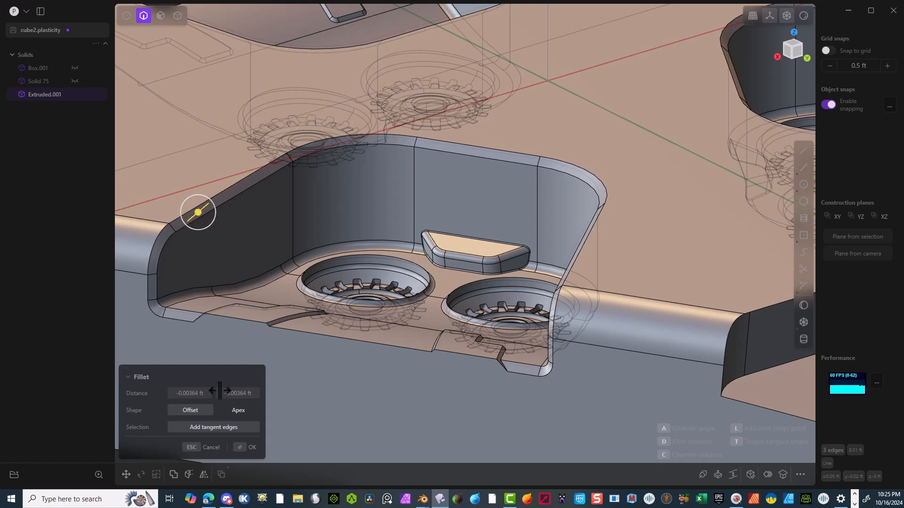
{"action": "left_click", "coordinate": [239, 446]}
{"action": "right_click_drag", "start_coordinate": [285, 330], "coordinate": [319, 352]}
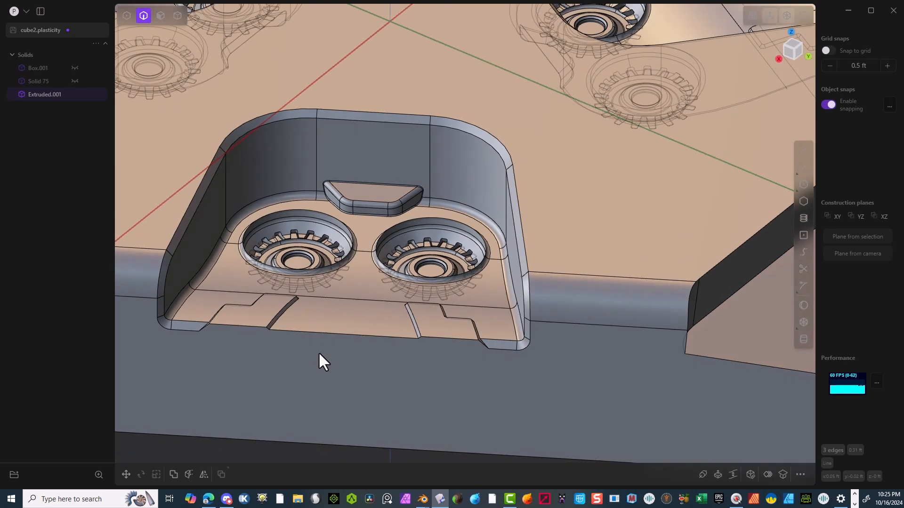
{"action": "scroll", "coordinate": [654, 267], "scroll_direction": "down", "scroll_amount": 6}
{"action": "double_click", "coordinate": [664, 225]}
{"action": "right_click_drag", "start_coordinate": [665, 225], "coordinate": [383, 242]}
{"action": "middle_click_drag", "start_coordinate": [534, 282], "coordinate": [510, 309]}
{"action": "right_click_drag", "start_coordinate": [624, 277], "coordinate": [387, 264]}
{"action": "scroll", "coordinate": [497, 233], "scroll_direction": "up", "scroll_amount": 5}
{"action": "right_click_drag", "start_coordinate": [497, 230], "coordinate": [484, 78]}
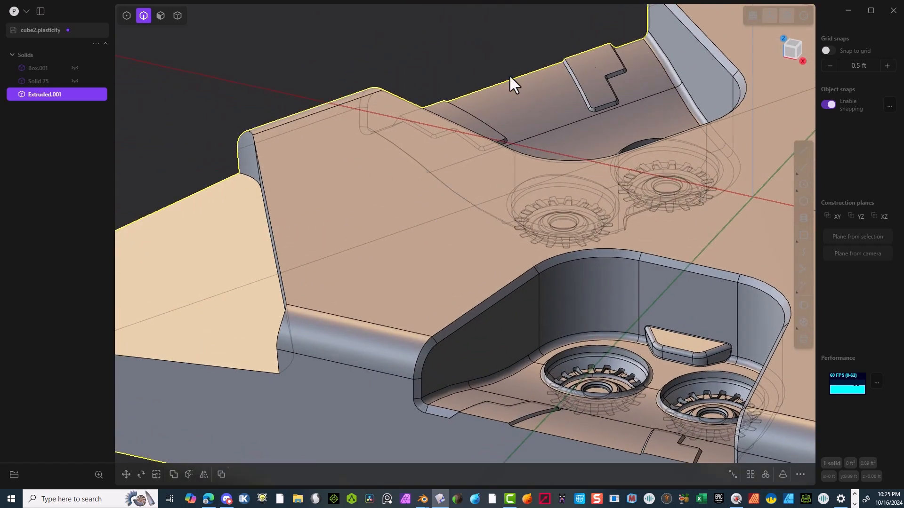
{"action": "left_click", "coordinate": [706, 36]}
{"action": "key", "text": "f"}
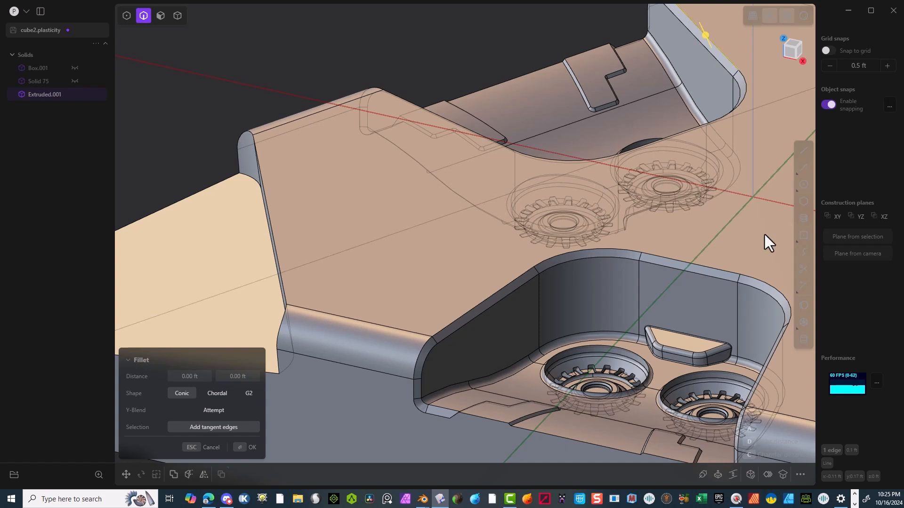
{"action": "left_click", "coordinate": [504, 284], "text": "alt+shift"}
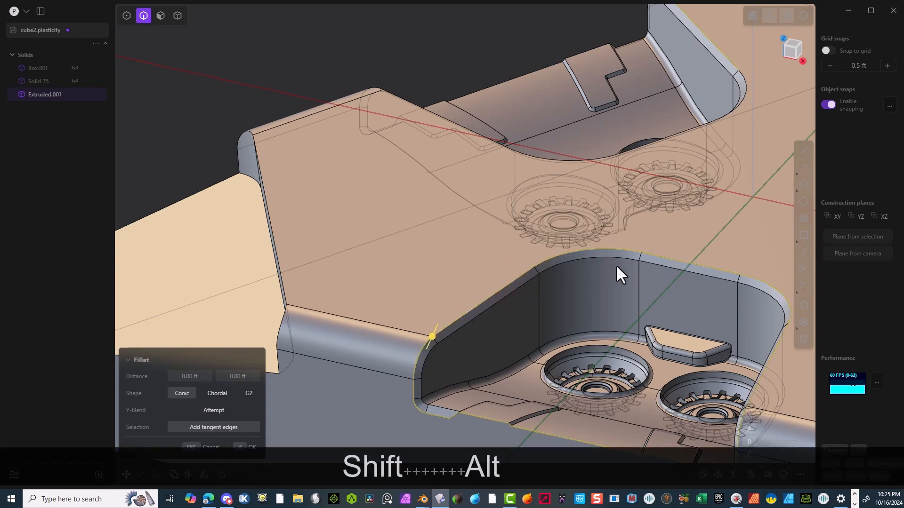
{"action": "left_click", "coordinate": [471, 294], "text": "alt"}
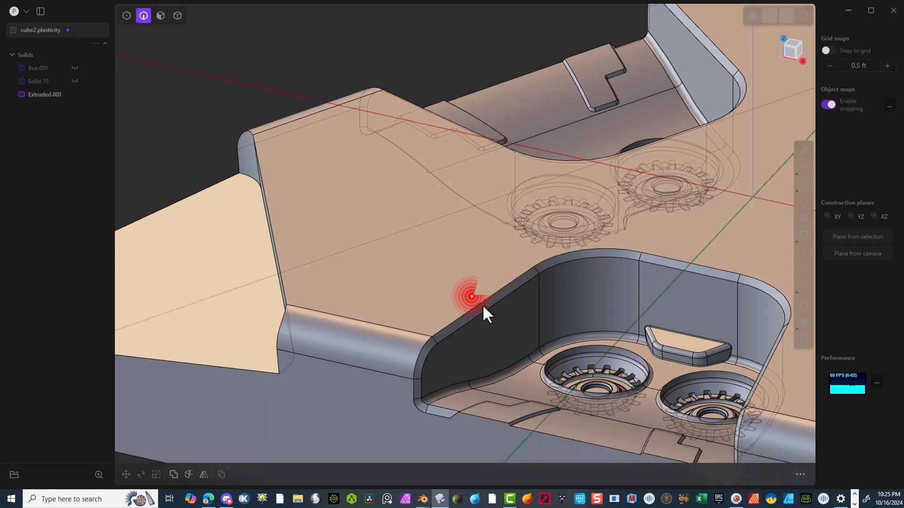
{"action": "left_click", "coordinate": [475, 300], "text": "alt"}
{"action": "left_click", "coordinate": [479, 305], "text": "alt"}
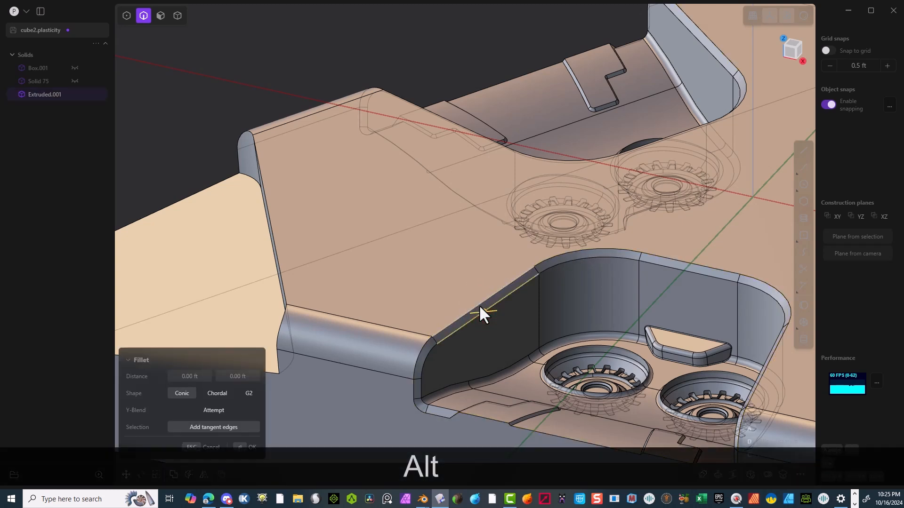
Fillet the outer edges of the three recess rim chamfers together by about 0.00288 ft
{"action": "left_click", "coordinate": [496, 292], "text": "alt"}
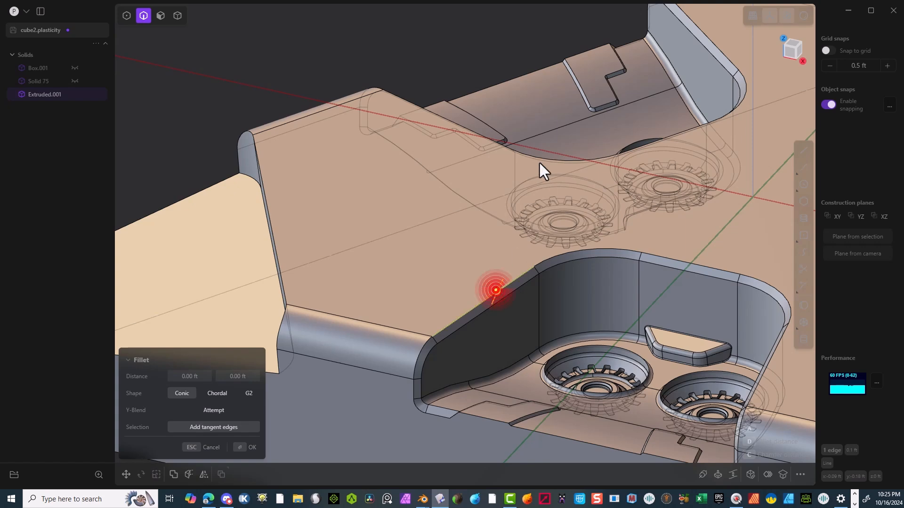
{"action": "left_click", "coordinate": [715, 47], "text": "shift"}
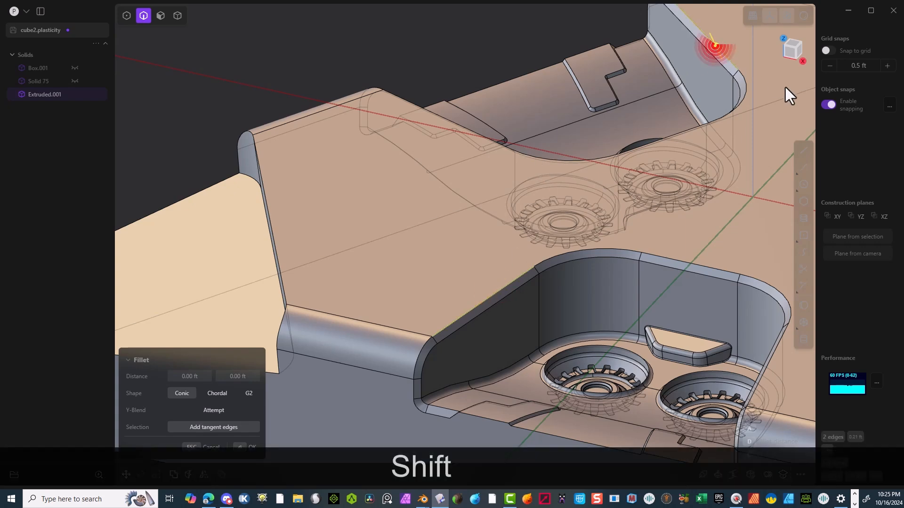
{"action": "middle_click_drag", "start_coordinate": [781, 97], "coordinate": [415, 100], "text": "shift"}
{"action": "middle_click_drag", "start_coordinate": [567, 166], "coordinate": [423, 130], "text": "shift"}
{"action": "left_click", "coordinate": [487, 76], "text": "shift"}
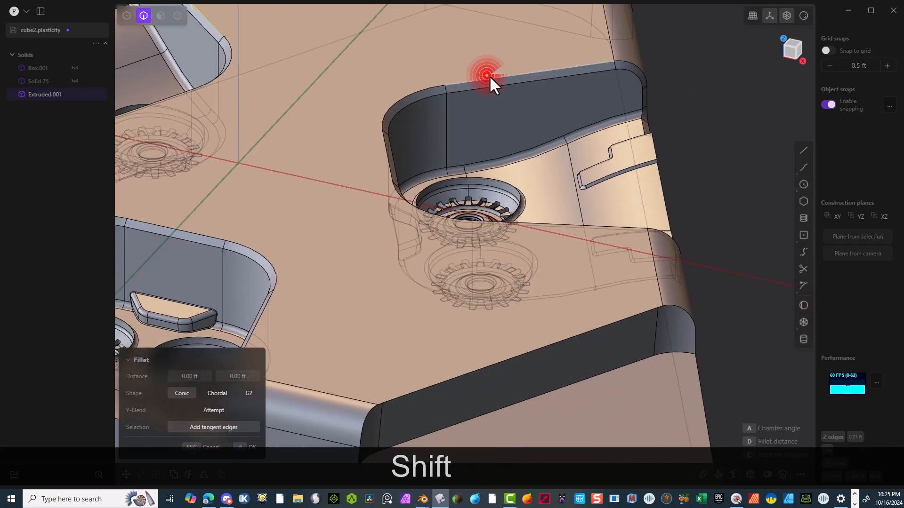
{"action": "scroll", "coordinate": [494, 65], "scroll_direction": "up", "scroll_amount": 1}
{"action": "scroll", "coordinate": [493, 70], "scroll_direction": "up", "scroll_amount": 1}
{"action": "left_click_drag", "start_coordinate": [487, 81], "coordinate": [489, 78]}
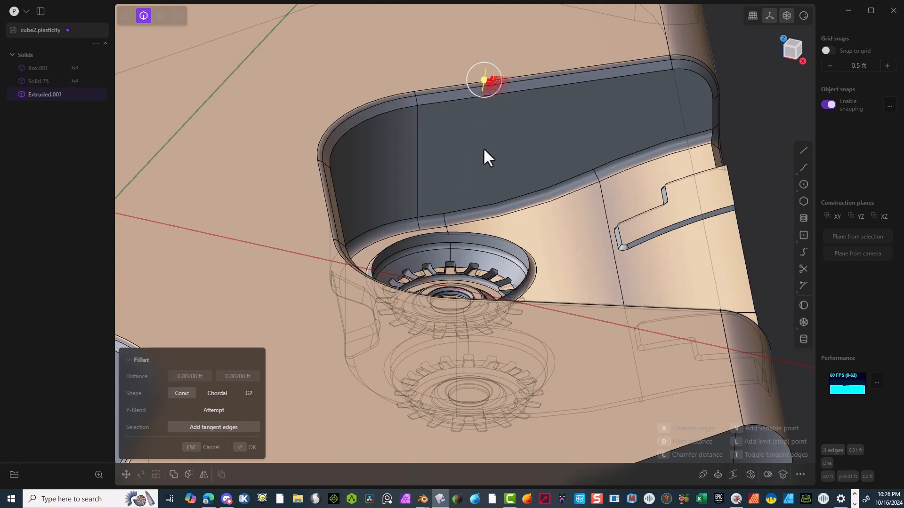
{"action": "left_click", "coordinate": [252, 447]}
Undo the last change and examine the rims of the three recesses and the corner steps around the plate
{"action": "scroll", "coordinate": [456, 344], "scroll_direction": "down", "scroll_amount": 3}
{"action": "middle_click_drag", "start_coordinate": [551, 346], "coordinate": [459, 328]}
{"action": "right_click_drag", "start_coordinate": [459, 328], "coordinate": [534, 343]}
{"action": "key", "text": "ctrl+z"}
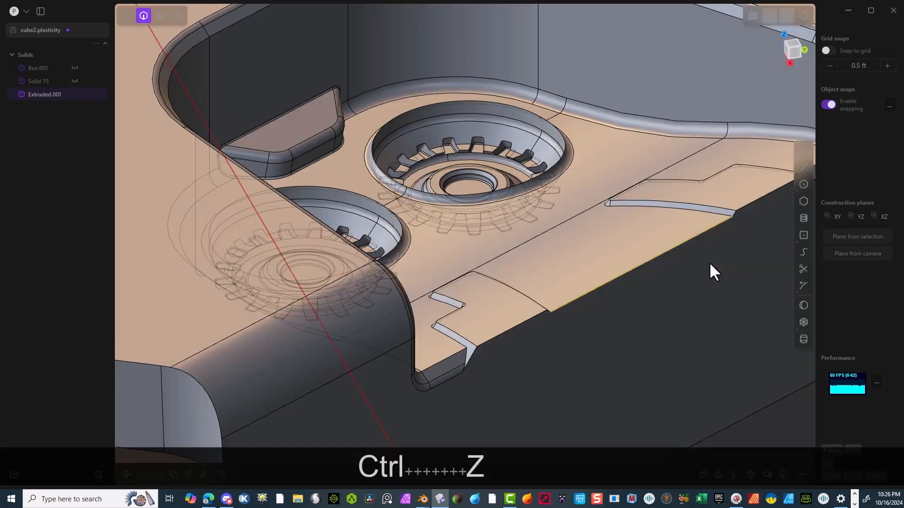
{"action": "scroll", "coordinate": [690, 333], "scroll_direction": "down", "scroll_amount": 6}
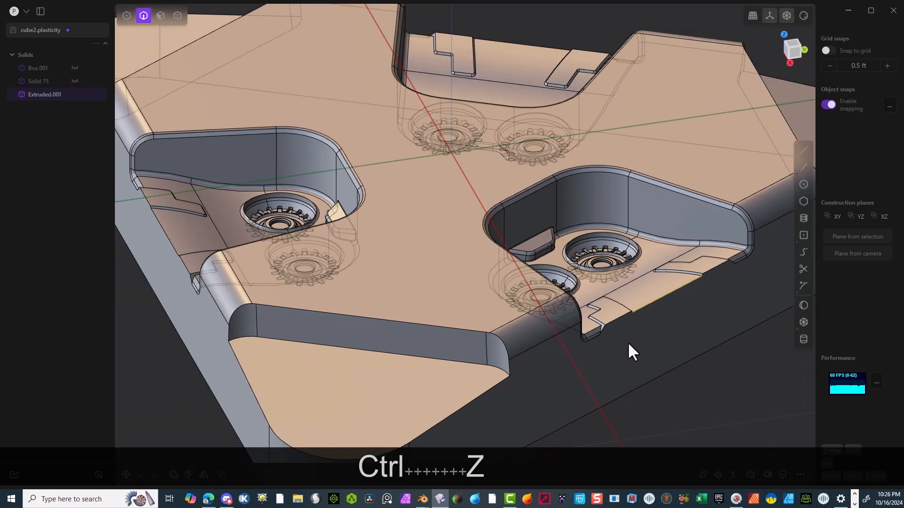
{"action": "scroll", "coordinate": [607, 350], "scroll_direction": "down", "scroll_amount": 5}
{"action": "middle_click_drag", "start_coordinate": [589, 357], "coordinate": [451, 419]}
{"action": "scroll", "coordinate": [626, 362], "scroll_direction": "up", "scroll_amount": 4}
{"action": "scroll", "coordinate": [627, 362], "scroll_direction": "down", "scroll_amount": 2}
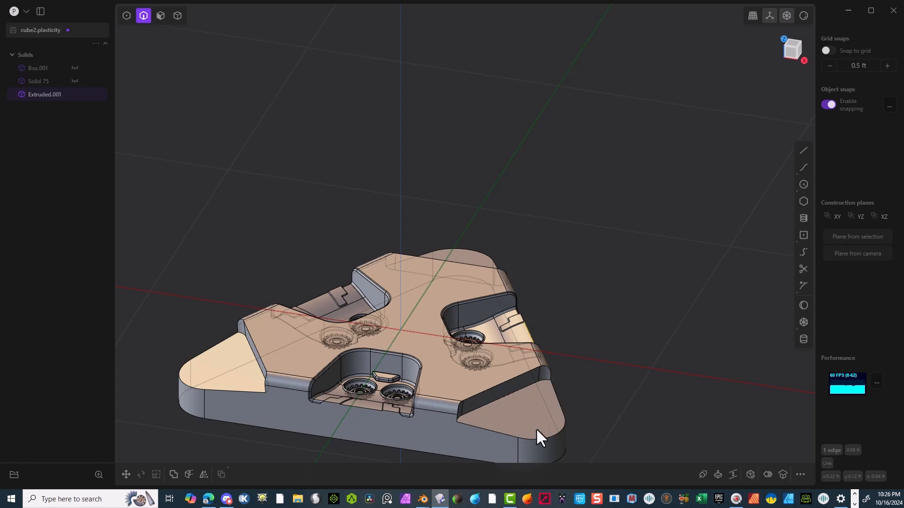
{"action": "scroll", "coordinate": [504, 362], "scroll_direction": "up", "scroll_amount": 3}
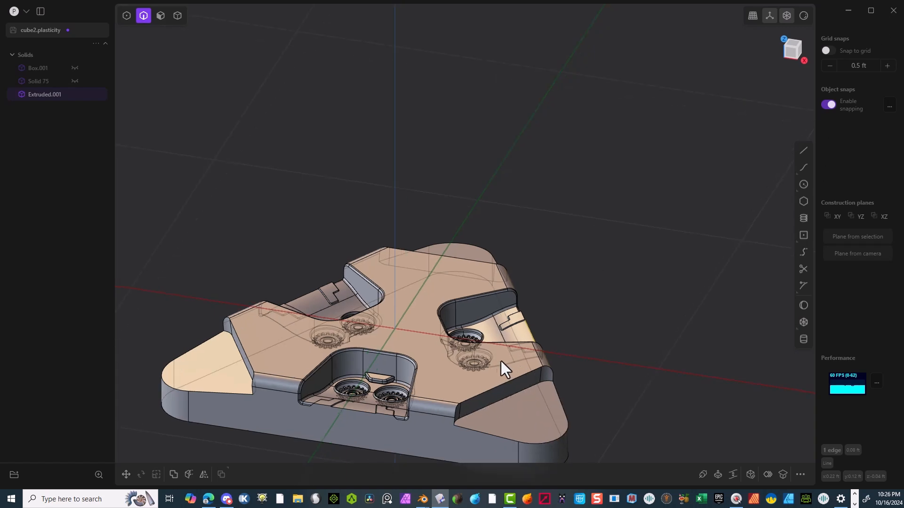
{"action": "middle_click_drag", "start_coordinate": [430, 325], "coordinate": [452, 250]}
{"action": "scroll", "coordinate": [400, 301], "scroll_direction": "up", "scroll_amount": 5}
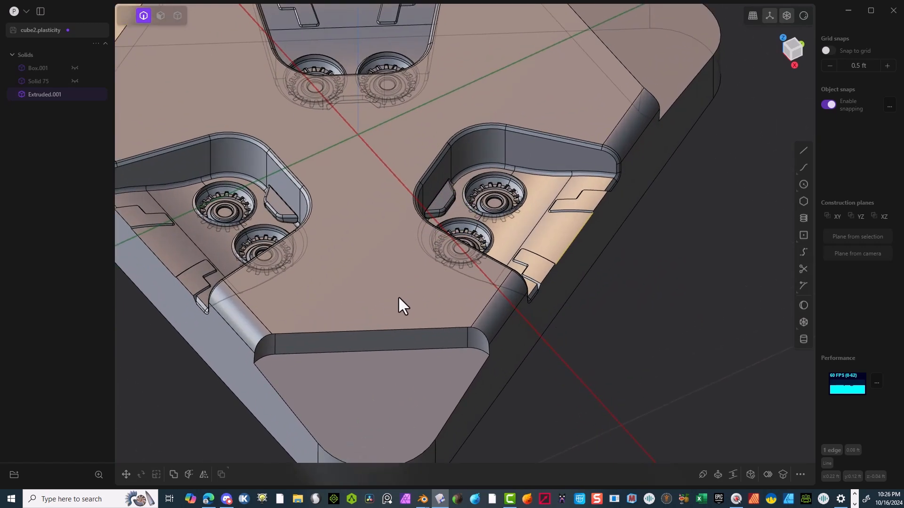
{"action": "middle_click_drag", "start_coordinate": [382, 277], "coordinate": [382, 268]}
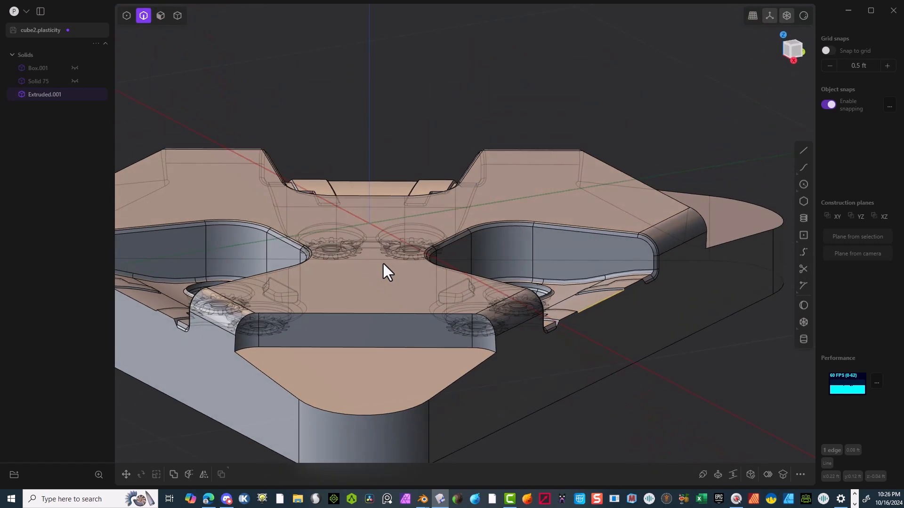
Duplicate the sloped face of one corner step as a separate sheet
{"action": "left_click", "coordinate": [160, 17]}
{"action": "left_click", "coordinate": [359, 379]}
{"action": "middle_click_drag", "start_coordinate": [391, 348], "coordinate": [783, 51]}
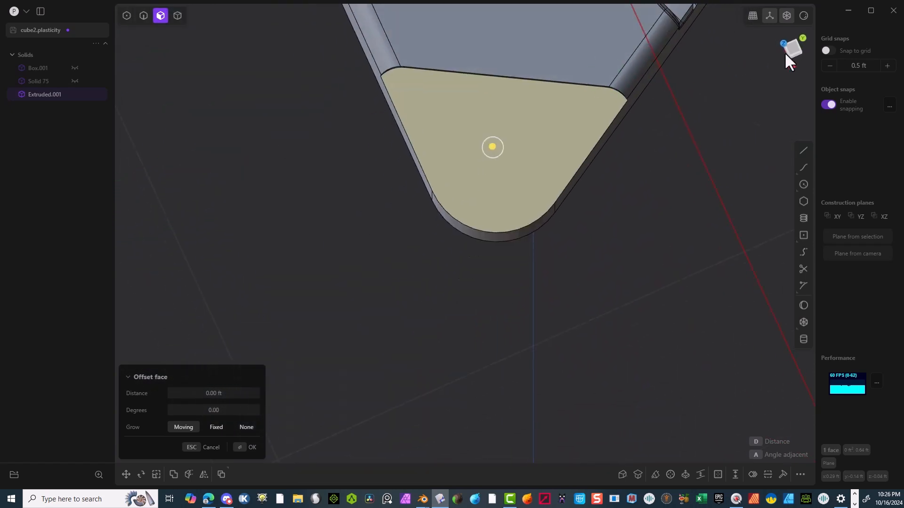
{"action": "left_click", "coordinate": [790, 48]}
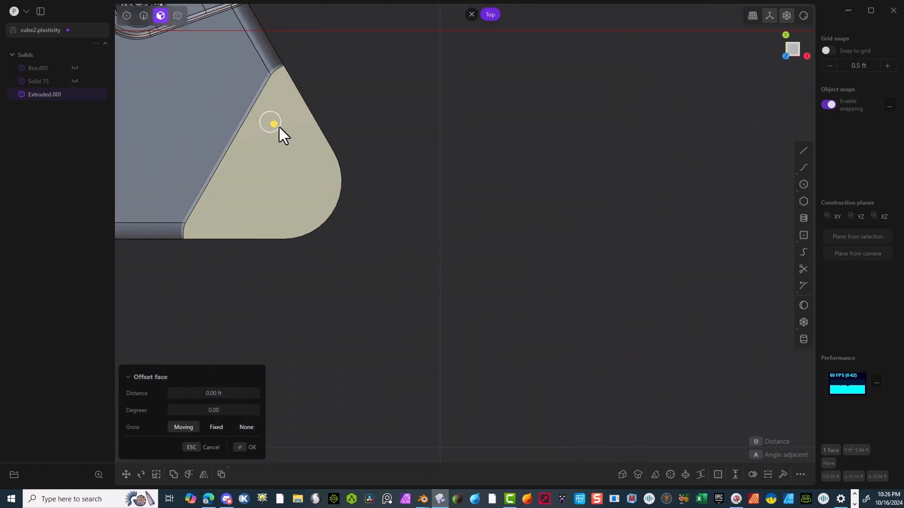
{"action": "middle_click_drag", "start_coordinate": [283, 120], "coordinate": [529, 216], "text": "shift"}
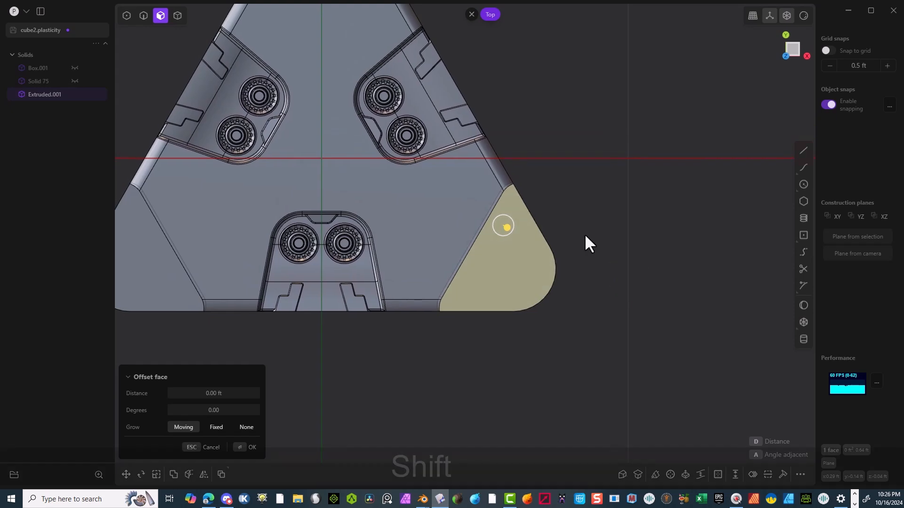
{"action": "key", "text": "shift+d"}
{"action": "scroll", "coordinate": [593, 292], "scroll_direction": "up", "scroll_amount": 3}
{"action": "middle_click_drag", "start_coordinate": [569, 283], "coordinate": [524, 263]}
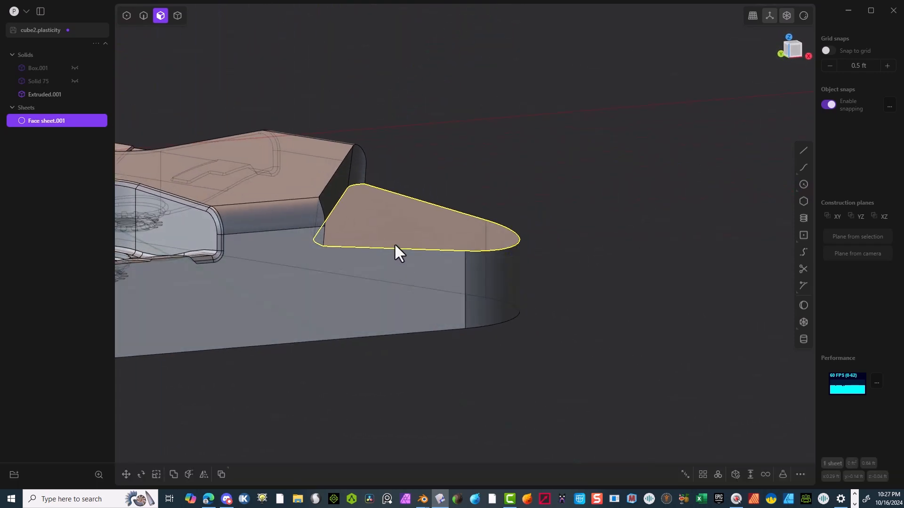
Move the duplicated corner sheet about 0.01148 ft upward along the Z axis
{"action": "key", "text": "g"}
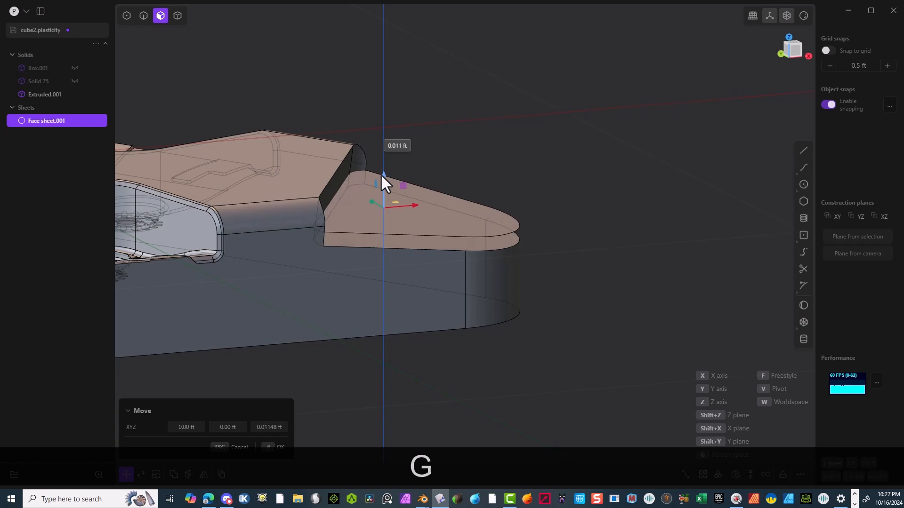
{"action": "middle_click_drag", "start_coordinate": [387, 178], "coordinate": [279, 134]}
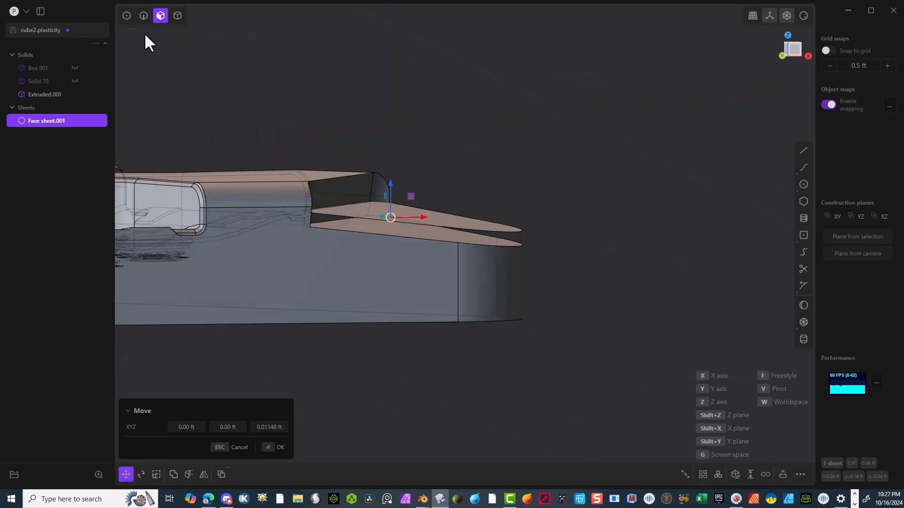
{"action": "left_click", "coordinate": [264, 449]}
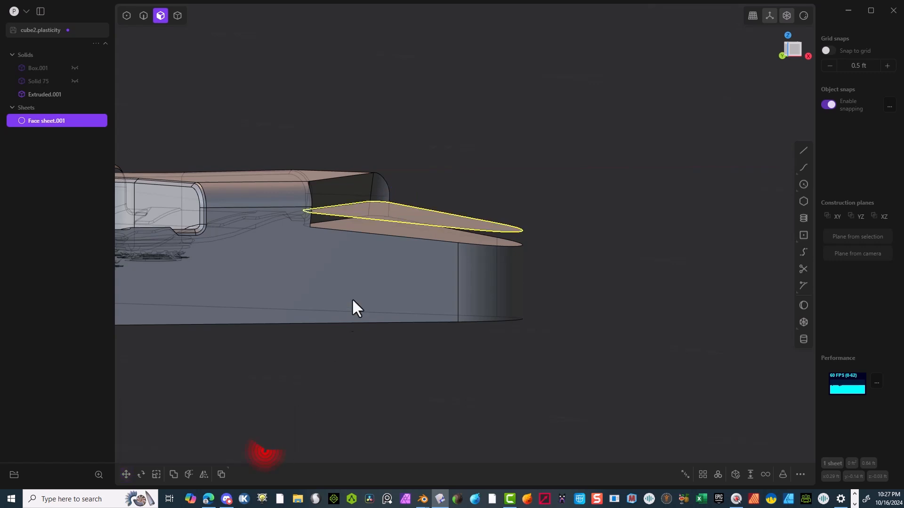
Extrude the duplicated corner sheet about 0.03937 ft down into the plate as a separate solid
{"action": "left_click", "coordinate": [430, 216]}
{"action": "key", "text": "e"}
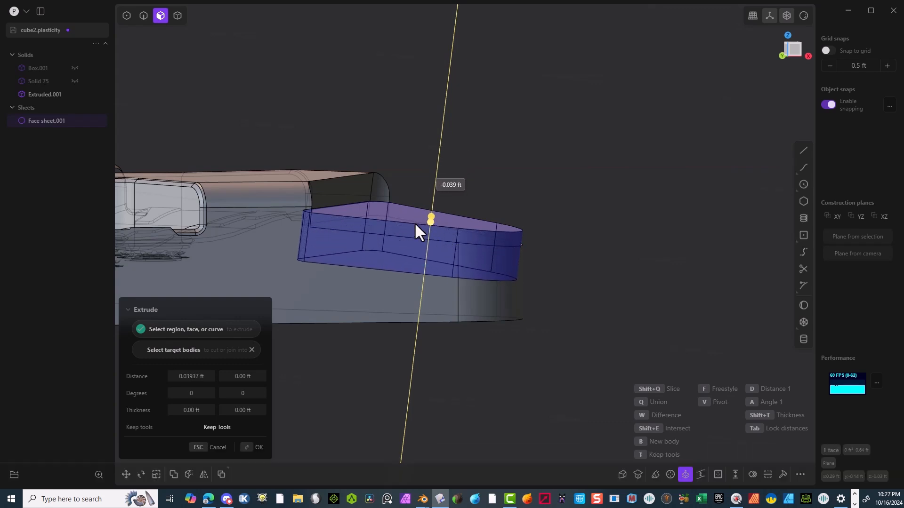
{"action": "middle_click_drag", "start_coordinate": [417, 228], "coordinate": [349, 263]}
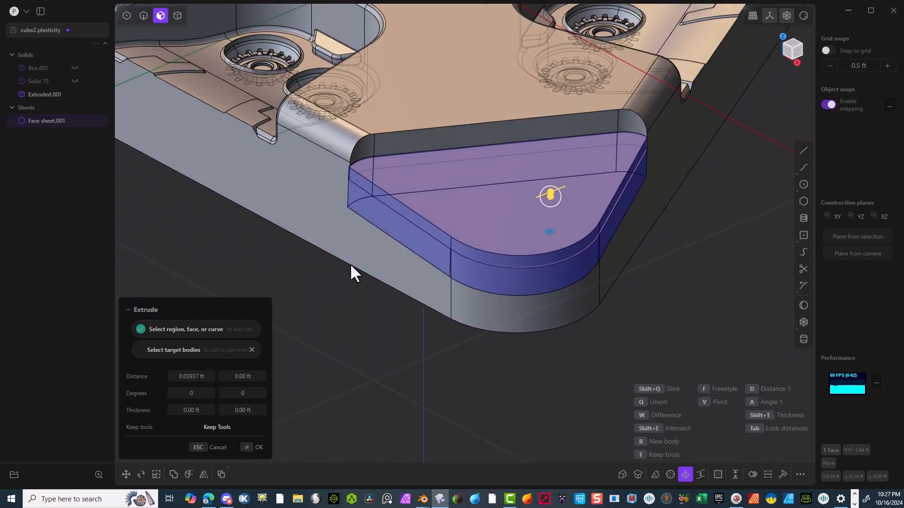
{"action": "key", "text": "s"}
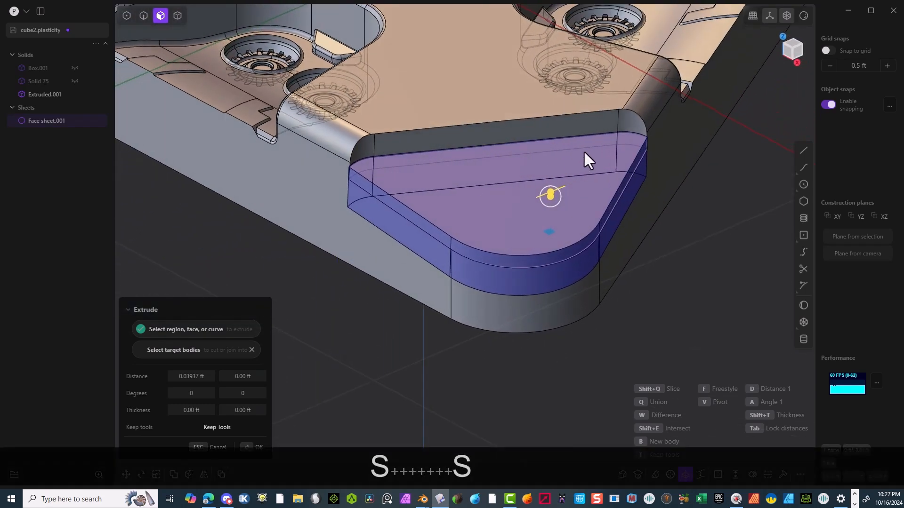
{"action": "left_click", "coordinate": [253, 448]}
Scale the extruded corner solid uniformly to about 0.96728
{"action": "key", "text": "s"}
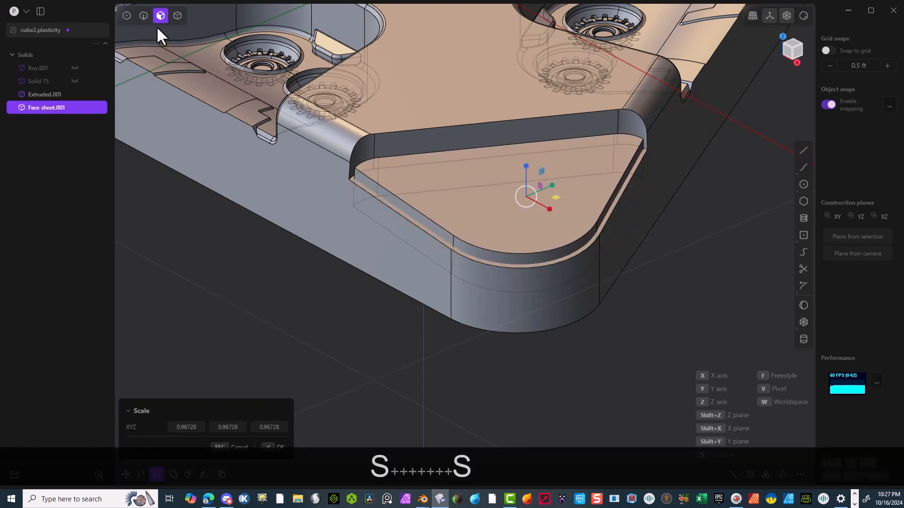
{"action": "left_click", "coordinate": [144, 15]}
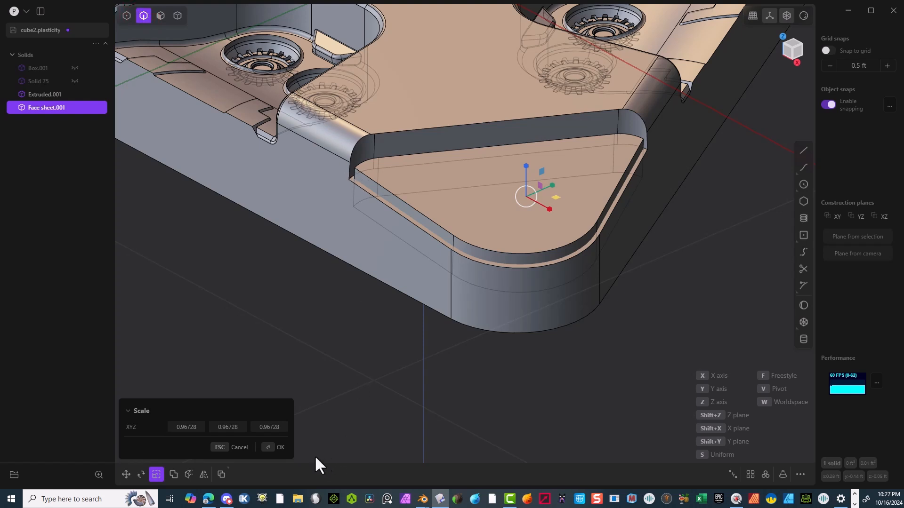
{"action": "left_click", "coordinate": [270, 447]}
Fillet the two sharp vertical edges at the inner ends of the corner solid by about 0.00534 ft
{"action": "left_click", "coordinate": [355, 174]}
{"action": "key", "text": "f"}
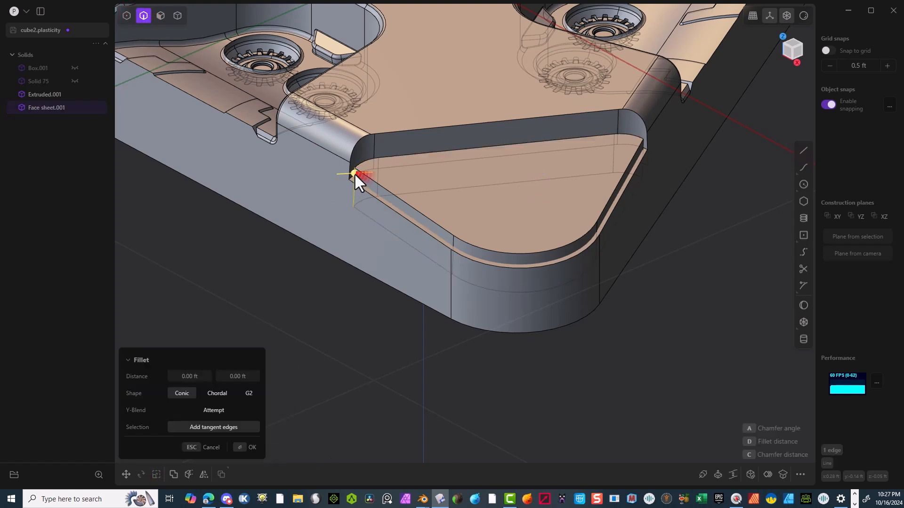
{"action": "key", "text": "shift"}
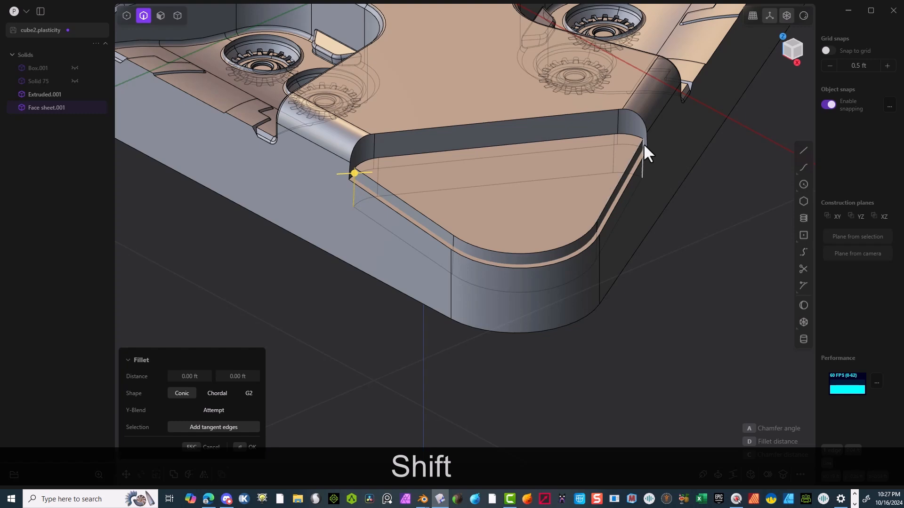
{"action": "left_click", "coordinate": [645, 145], "text": "shift"}
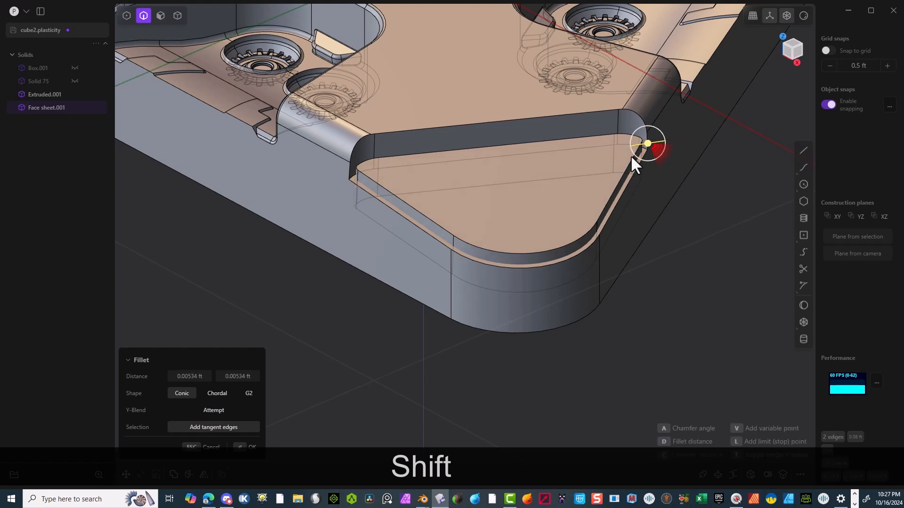
{"action": "left_click", "coordinate": [248, 447]}
{"action": "scroll", "coordinate": [346, 226], "scroll_direction": "down", "scroll_amount": 8}
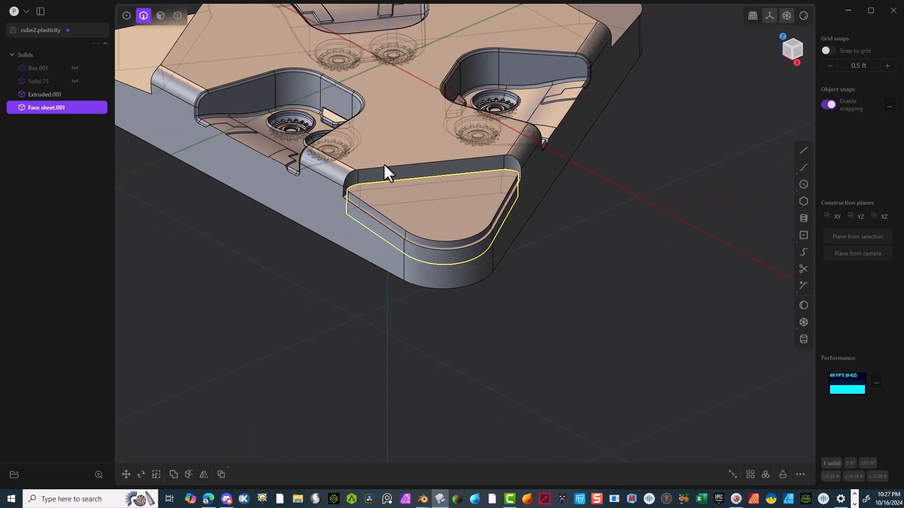
Select the filleted corner solid as a whole body
{"action": "middle_click_drag", "start_coordinate": [417, 155], "coordinate": [422, 169]}
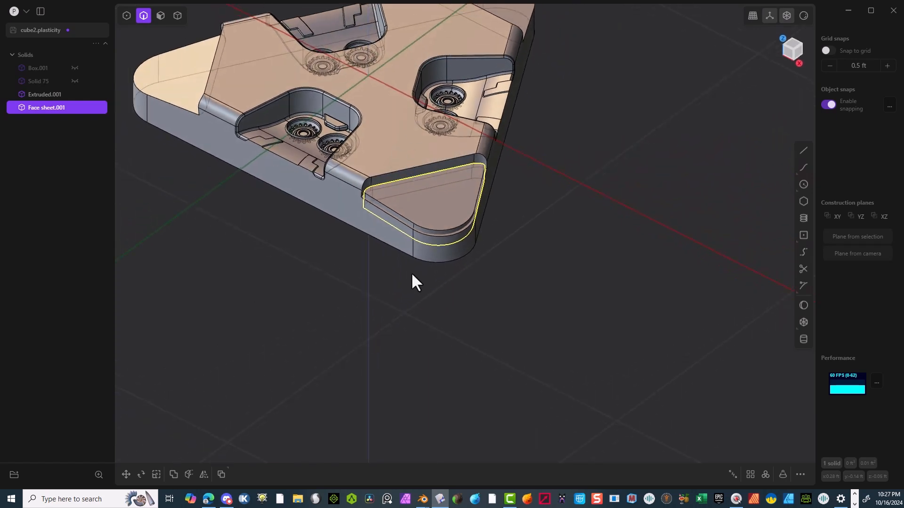
{"action": "scroll", "coordinate": [327, 367], "scroll_direction": "down", "scroll_amount": 4}
{"action": "left_click", "coordinate": [315, 393]}
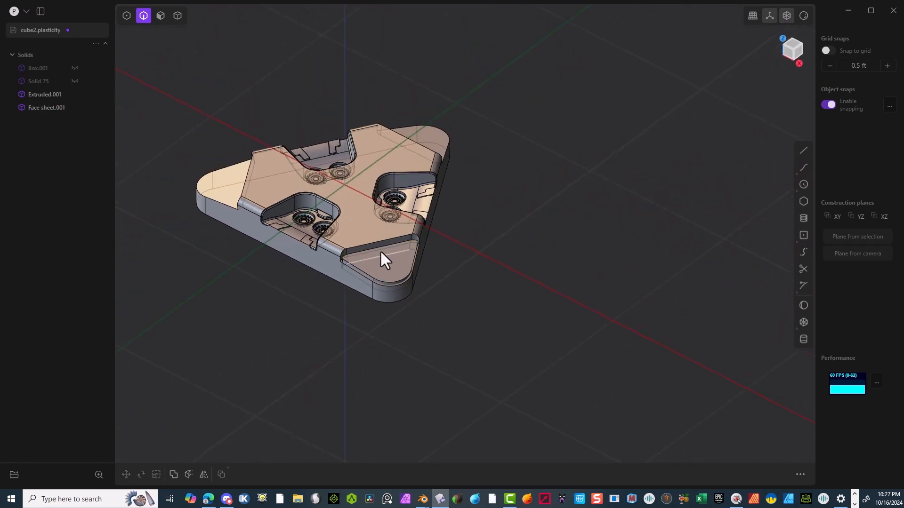
{"action": "left_click", "coordinate": [177, 16]}
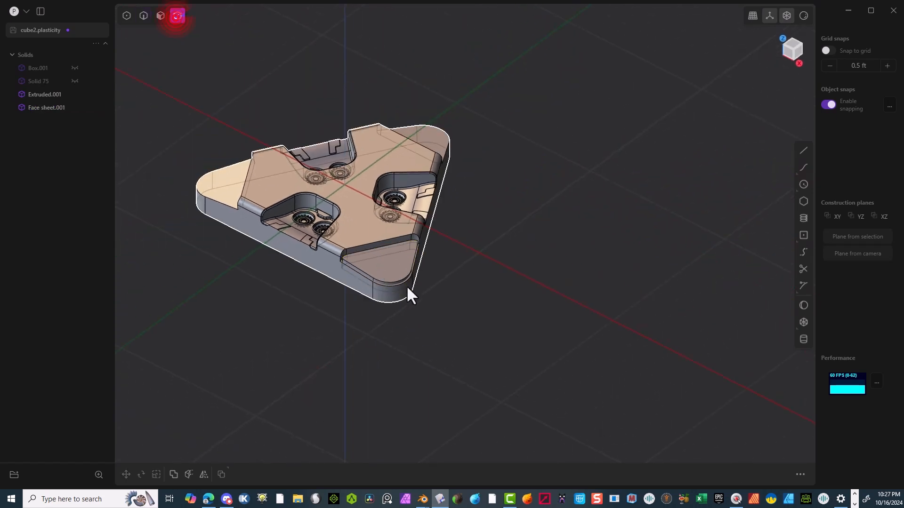
{"action": "left_click", "coordinate": [384, 259]}
{"action": "middle_click_drag", "start_coordinate": [644, 343], "coordinate": [682, 314]}
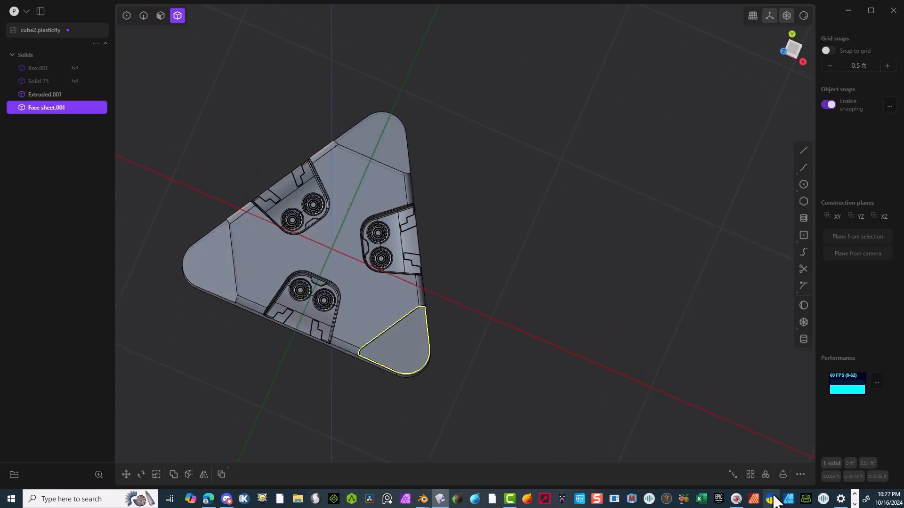
{"action": "left_click", "coordinate": [765, 474]}
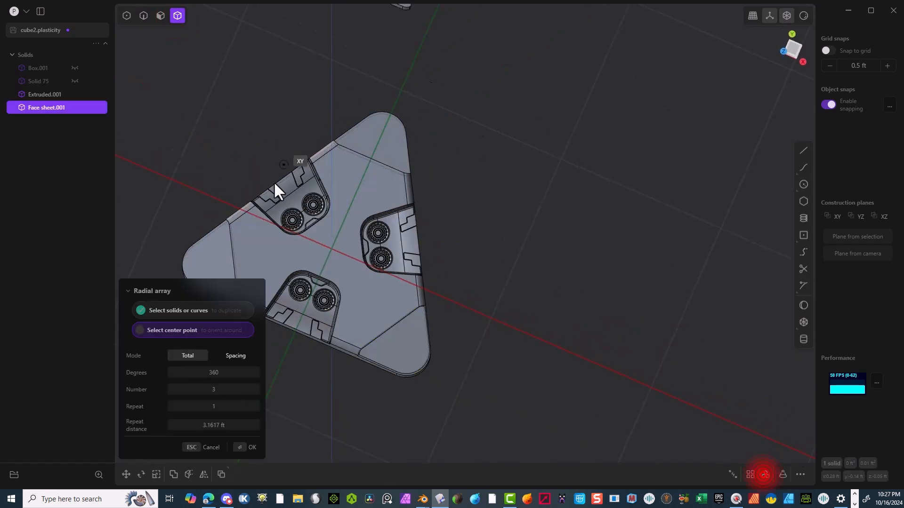
{"action": "left_click", "coordinate": [335, 238]}
{"action": "middle_click_drag", "start_coordinate": [351, 261], "coordinate": [443, 191]}
{"action": "key", "text": "ctrl"}
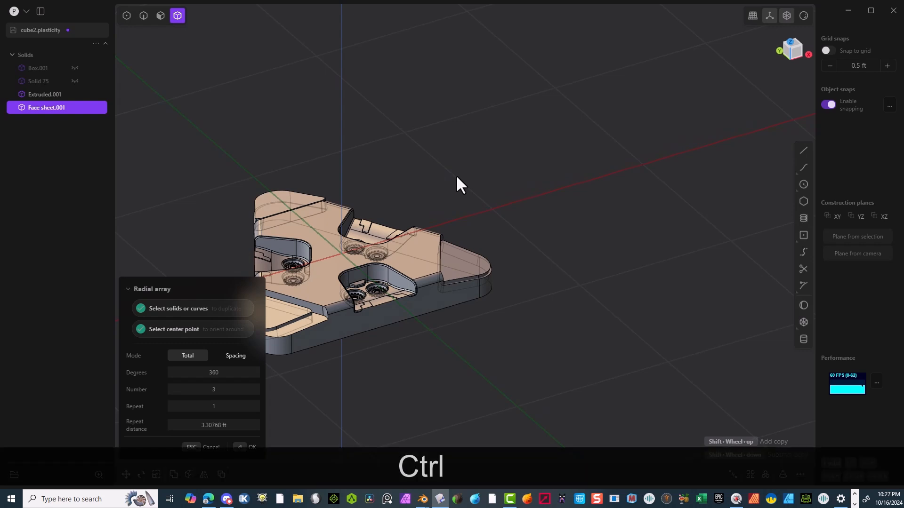
{"action": "key", "text": "ctrl+z"}
Create a radial array of the corner solid around the origin with 3 instances over 360 degrees, working from the top view
{"action": "left_click", "coordinate": [794, 44]}
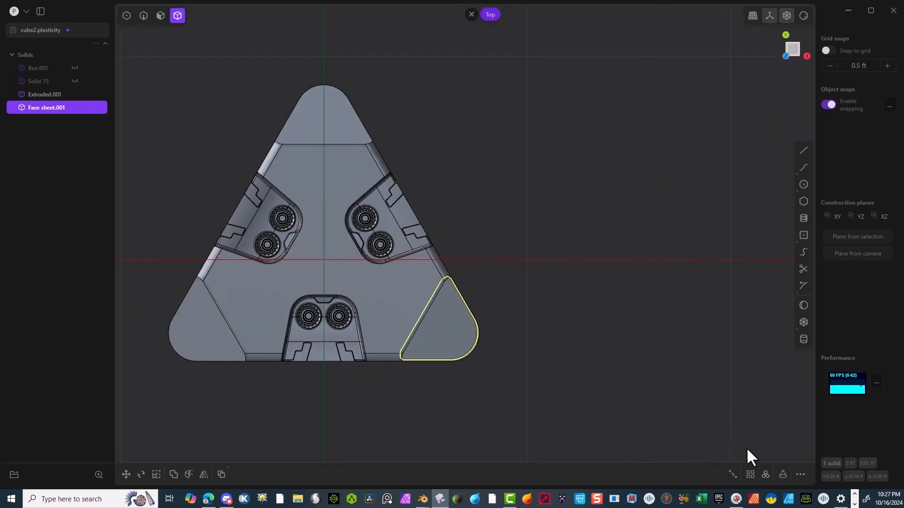
{"action": "left_click", "coordinate": [766, 474]}
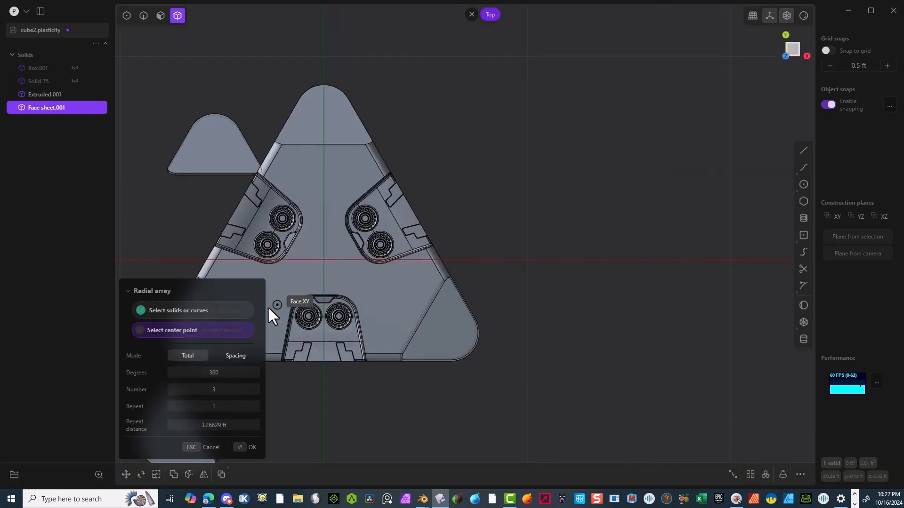
{"action": "left_click", "coordinate": [323, 260]}
{"action": "middle_click_drag", "start_coordinate": [344, 271], "coordinate": [364, 166]}
{"action": "scroll", "coordinate": [386, 236], "scroll_direction": "up", "scroll_amount": 2}
{"action": "scroll", "coordinate": [386, 238], "scroll_direction": "down", "scroll_amount": 2}
{"action": "middle_click_drag", "start_coordinate": [477, 223], "coordinate": [588, 186], "text": "shift"}
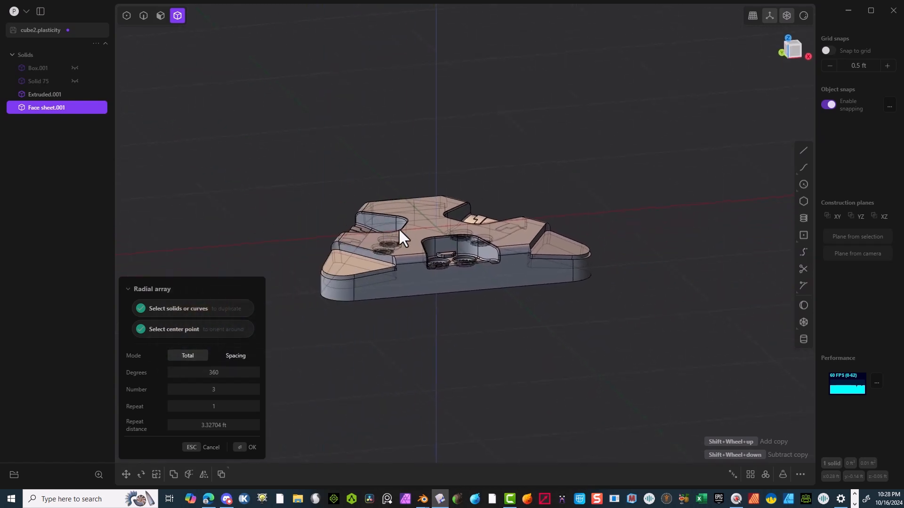
{"action": "left_click", "coordinate": [246, 448]}
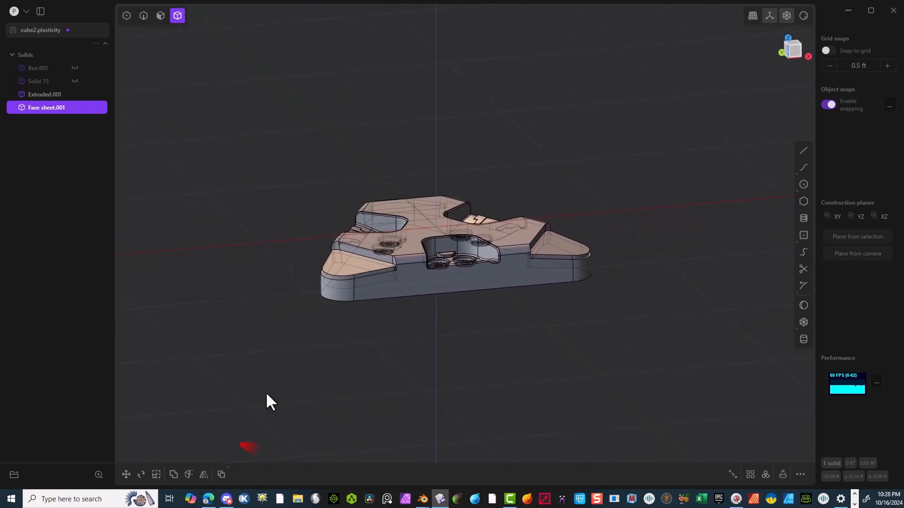
Slice the plate and the three corner solids against each other with a Boolean
{"action": "left_click", "coordinate": [417, 278]}
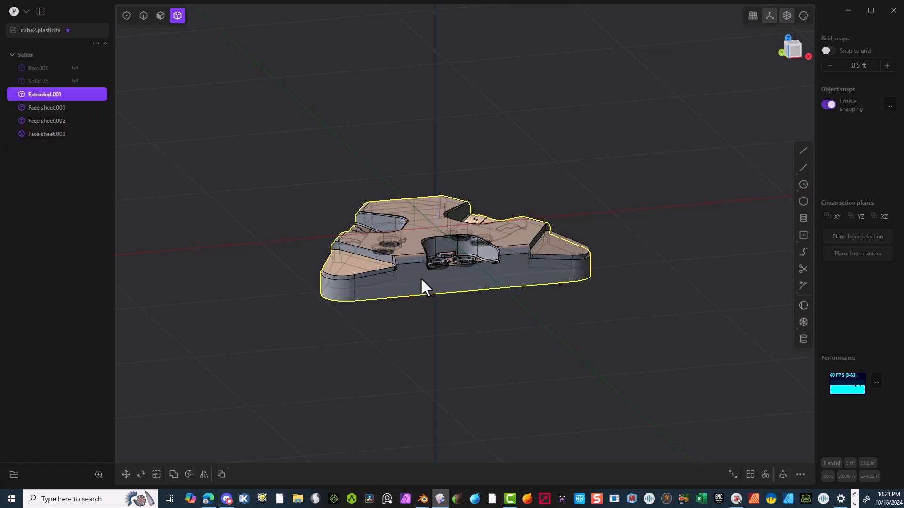
{"action": "left_click", "coordinate": [349, 267], "text": "shift"}
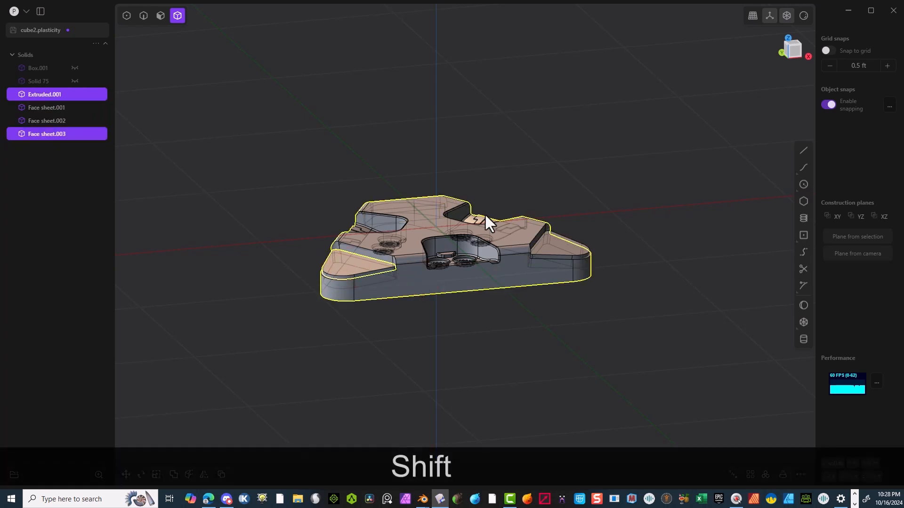
{"action": "left_click", "coordinate": [557, 239], "text": "shift"}
{"action": "middle_click_drag", "start_coordinate": [532, 230], "coordinate": [550, 269]}
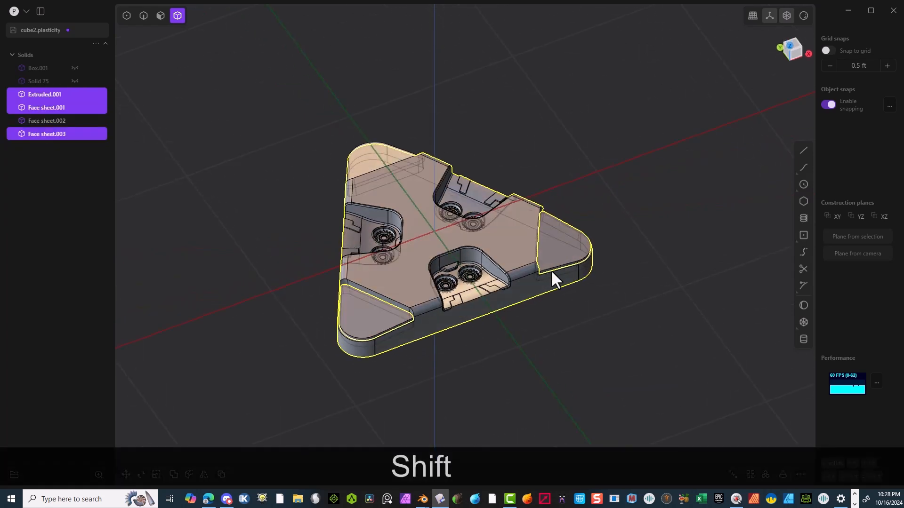
{"action": "left_click", "coordinate": [371, 159], "text": "shift"}
{"action": "key", "text": "q"}
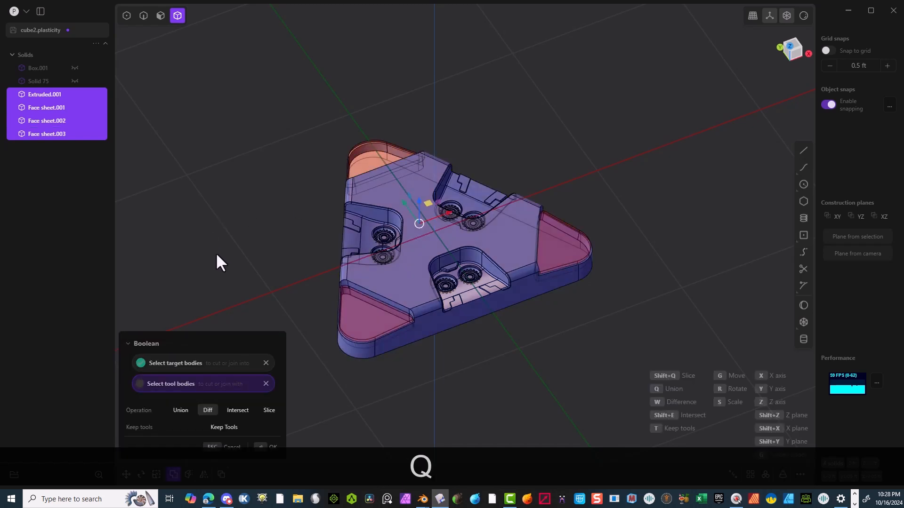
{"action": "key", "text": "shift+q"}
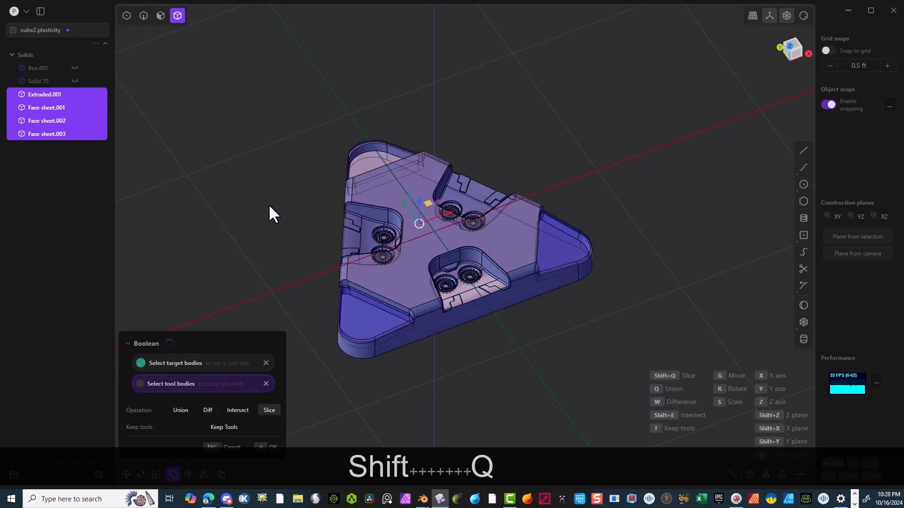
{"action": "left_click", "coordinate": [263, 447]}
Delete the three leftover slice pieces sitting above the plate's corner steps
{"action": "middle_click_drag", "start_coordinate": [333, 313], "coordinate": [536, 278]}
{"action": "left_click", "coordinate": [536, 286]}
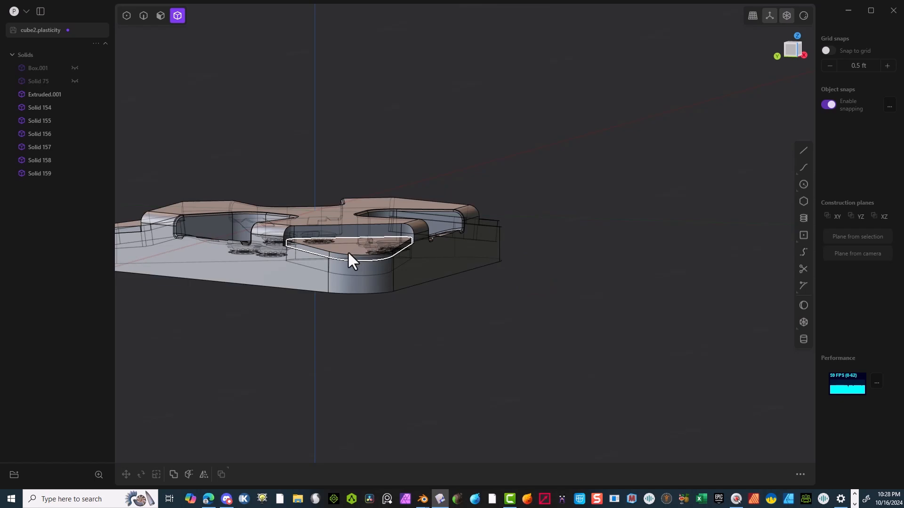
{"action": "left_click", "coordinate": [347, 251]}
{"action": "middle_click_drag", "start_coordinate": [394, 236], "coordinate": [262, 258]}
{"action": "left_click", "coordinate": [491, 207], "text": "shift"}
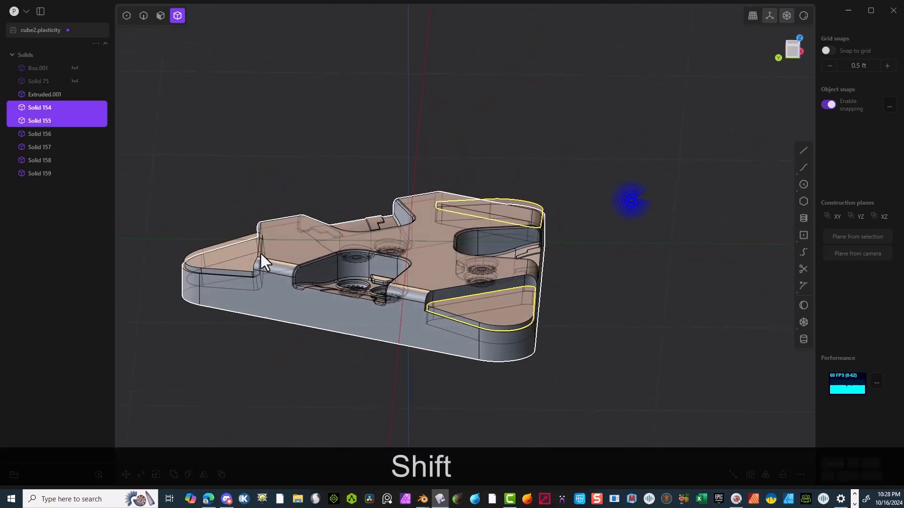
{"action": "left_click", "coordinate": [218, 259], "text": "shift"}
{"action": "key", "text": "Delete"}
Hide the main plate to isolate the three sliced corner solids
{"action": "middle_click_drag", "start_coordinate": [345, 70], "coordinate": [377, 361]}
{"action": "left_click", "coordinate": [385, 275]}
{"action": "scroll", "coordinate": [400, 300], "scroll_direction": "up", "scroll_amount": 6}
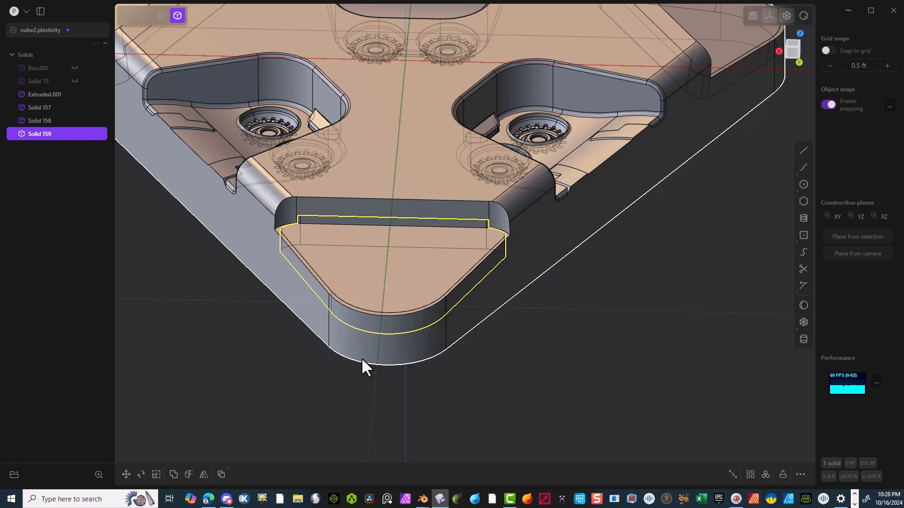
{"action": "left_click", "coordinate": [361, 357]}
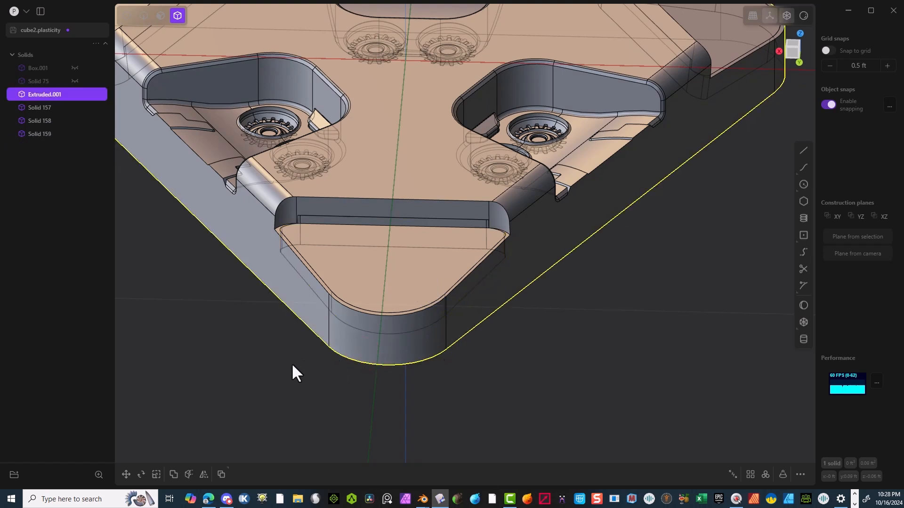
{"action": "key", "text": "h"}
{"action": "middle_click_drag", "start_coordinate": [376, 327], "coordinate": [452, 296]}
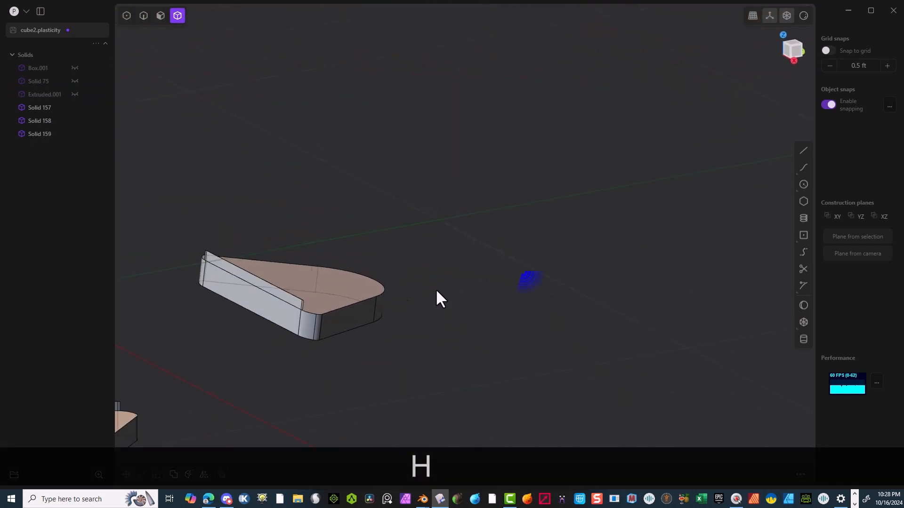
{"action": "middle_click_drag", "start_coordinate": [295, 294], "coordinate": [317, 276]}
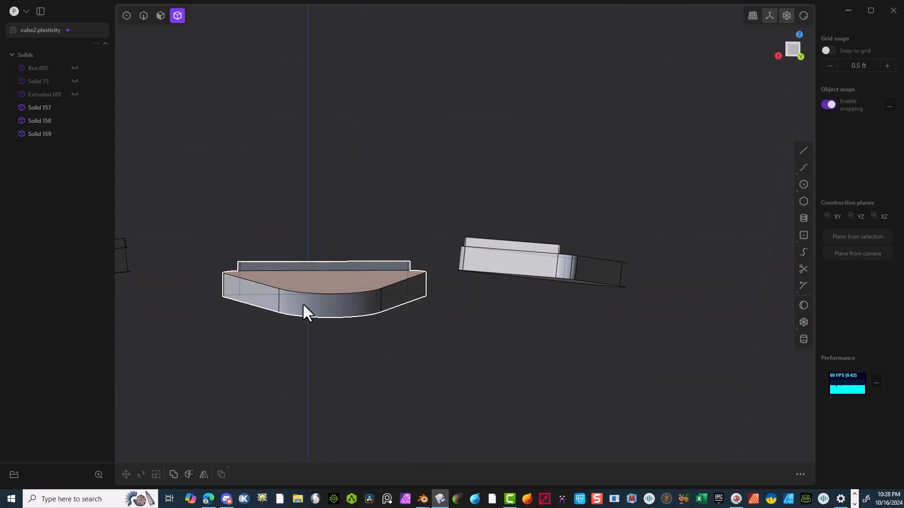
Offset the raised lip face along one corner solid's straight side by about -0.00789 ft to remove the lip
{"action": "middle_click_drag", "start_coordinate": [336, 310], "coordinate": [256, 246]}
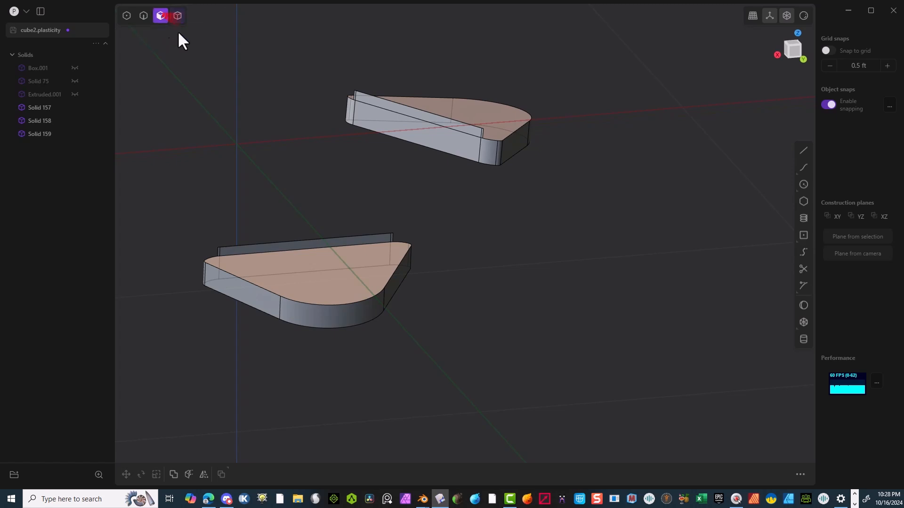
{"action": "left_click", "coordinate": [294, 242]}
{"action": "left_click_drag", "start_coordinate": [298, 248], "coordinate": [301, 259]}
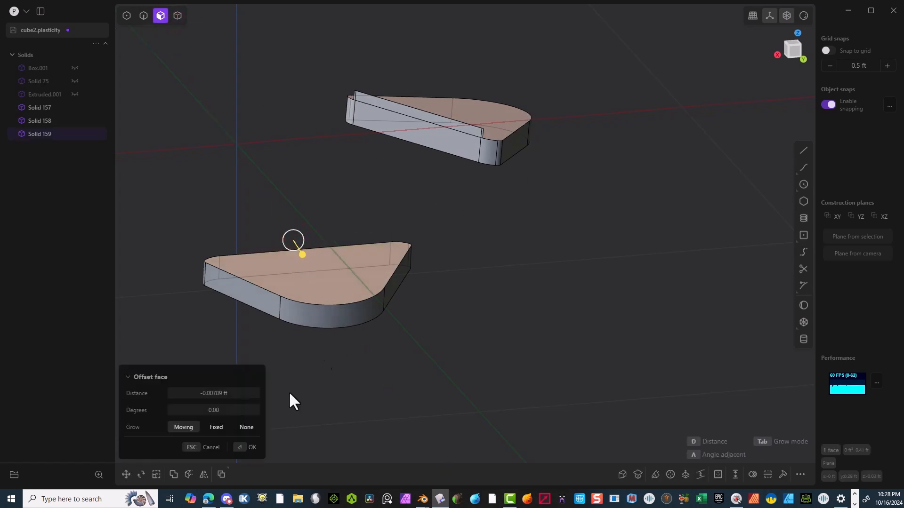
{"action": "left_click", "coordinate": [250, 447]}
Remove the raised lip from the second corner solid by offsetting its lip face inward
{"action": "middle_click_drag", "start_coordinate": [464, 262], "coordinate": [386, 156]}
{"action": "left_click", "coordinate": [476, 265]}
{"action": "left_click_drag", "start_coordinate": [504, 272], "coordinate": [488, 265]}
{"action": "left_click", "coordinate": [239, 447]}
Offset the lip face of the remaining corner solid by about -0.059 ft to remove its lip
{"action": "middle_click_drag", "start_coordinate": [280, 276], "coordinate": [456, 296]}
{"action": "mouse_move", "coordinate": [383, 281]}
{"action": "left_mouse_down"}
{"action": "mouse_move", "coordinate": [395, 296]}
{"action": "mouse_move", "coordinate": [377, 273]}
{"action": "left_mouse_up"}
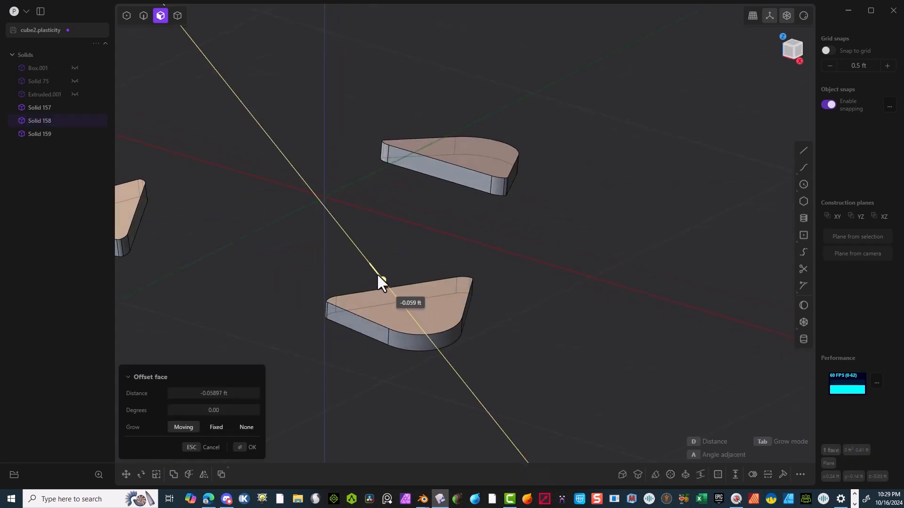
{"action": "left_click", "coordinate": [243, 447]}
Offset the large flat underside faces of all three corner solids together by about -0.024 ft to thin the pieces
{"action": "middle_click_drag", "start_coordinate": [377, 282], "coordinate": [410, 297]}
{"action": "left_click", "coordinate": [410, 297]}
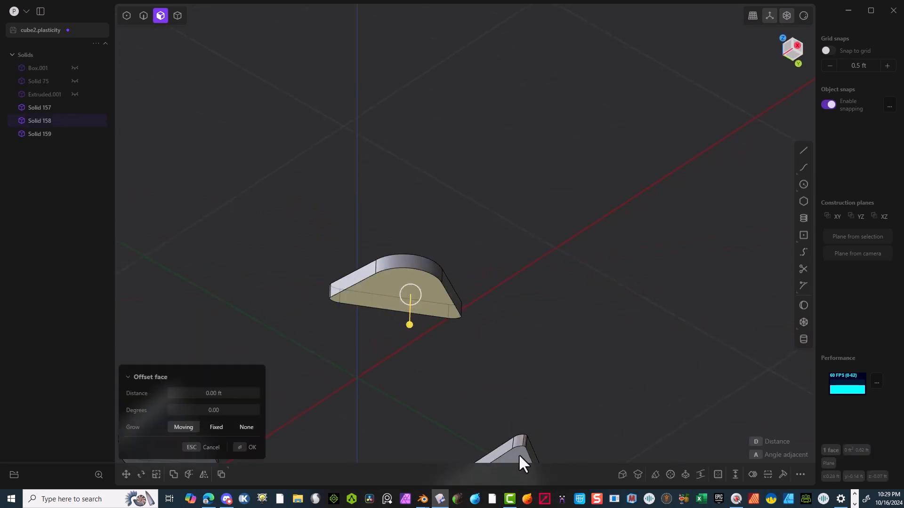
{"action": "left_click", "coordinate": [518, 436], "text": "shift"}
{"action": "scroll", "coordinate": [542, 315], "scroll_direction": "down", "scroll_amount": 3}
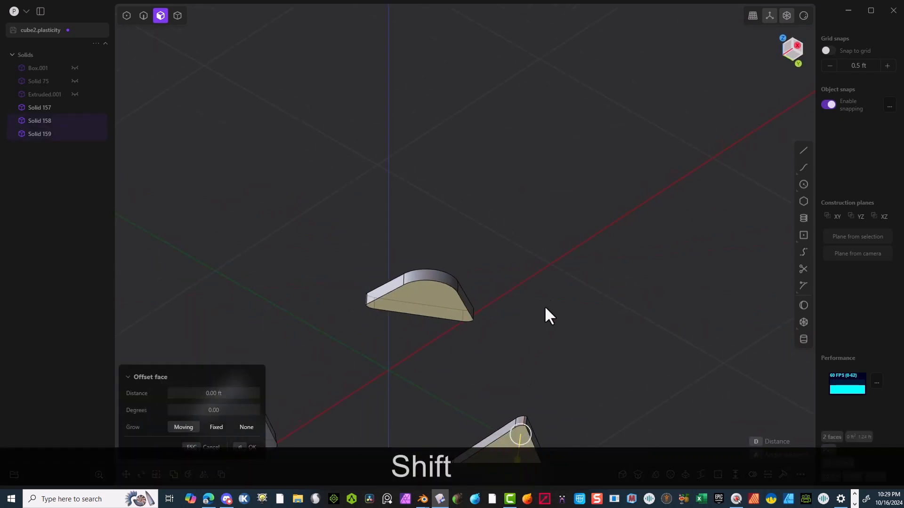
{"action": "left_click", "coordinate": [342, 303], "text": "shift"}
{"action": "scroll", "coordinate": [351, 325], "scroll_direction": "up", "scroll_amount": 5}
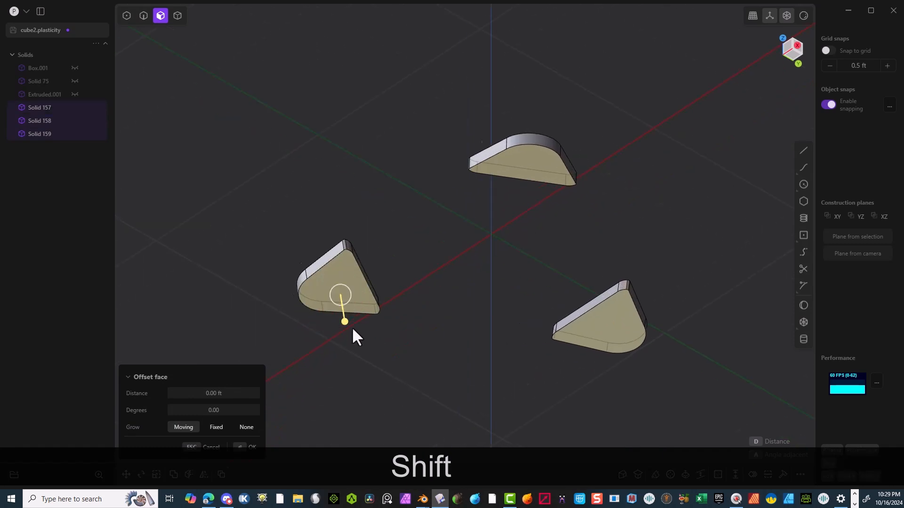
{"action": "left_click_drag", "start_coordinate": [340, 307], "coordinate": [340, 296]}
{"action": "right_click_drag", "start_coordinate": [365, 271], "coordinate": [505, 191]}
{"action": "right_click_drag", "start_coordinate": [327, 127], "coordinate": [481, 193]}
{"action": "scroll", "coordinate": [276, 293], "scroll_direction": "up", "scroll_amount": 5}
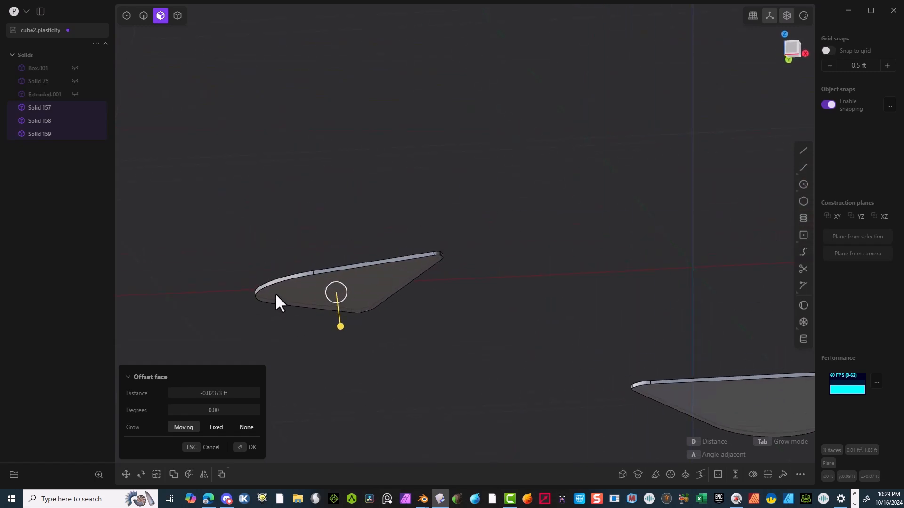
{"action": "right_click_drag", "start_coordinate": [252, 134], "coordinate": [254, 171]}
{"action": "left_click", "coordinate": [144, 16]}
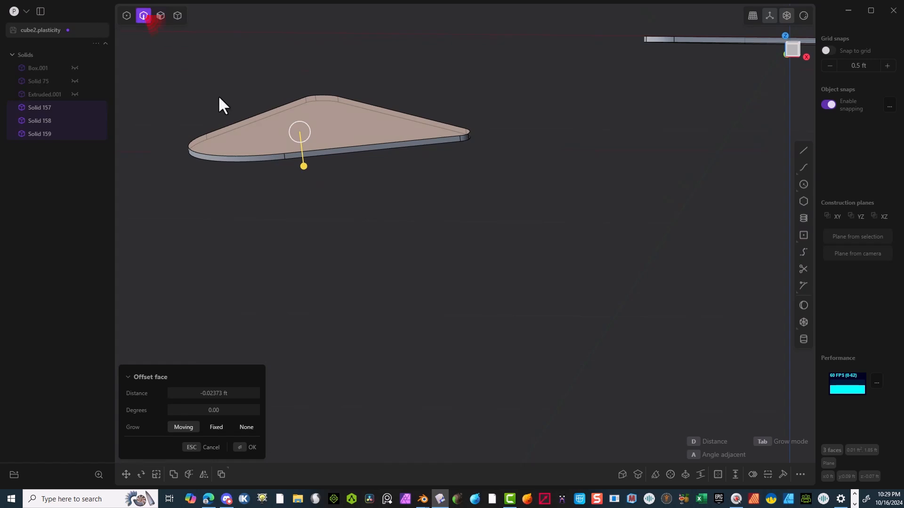
{"action": "left_click", "coordinate": [247, 449]}
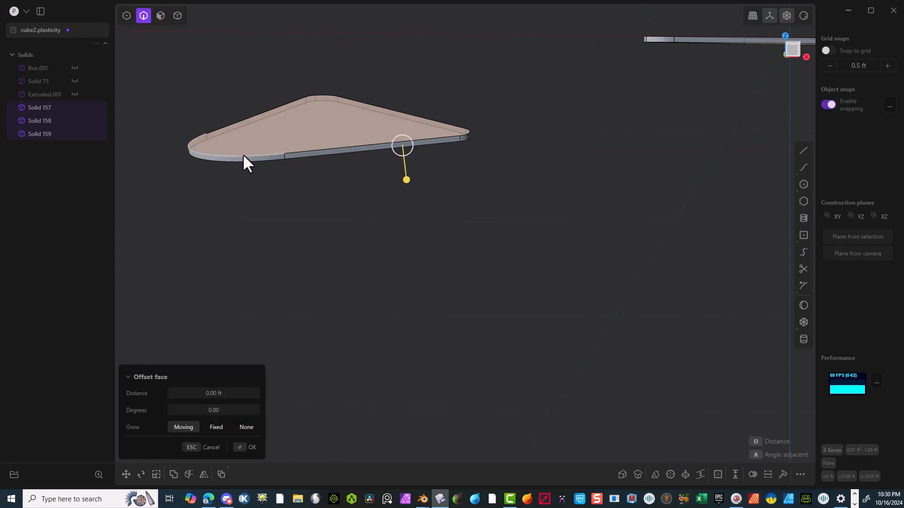
Fillet the upper perimeter edge loops of all three corner solids in one operation with a small radius
{"action": "left_click", "coordinate": [242, 154], "text": "shift"}
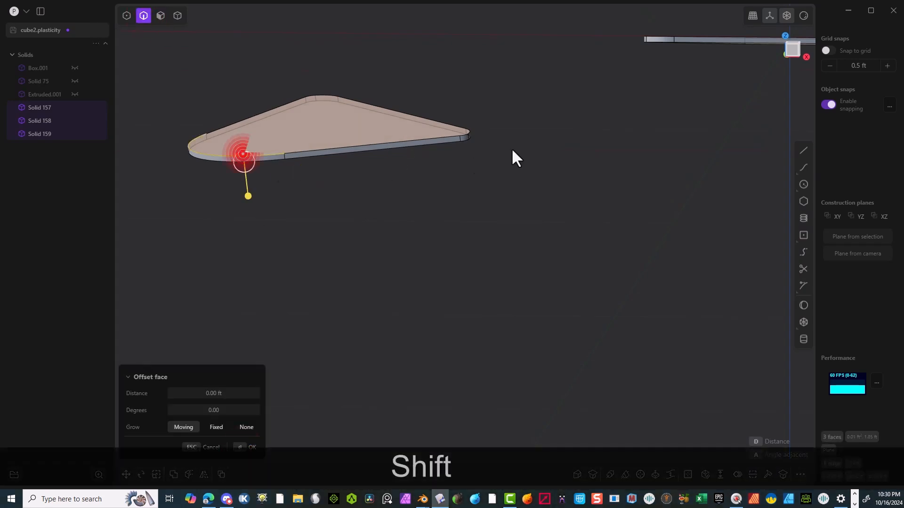
{"action": "left_click", "coordinate": [355, 145], "text": "alt+shift"}
{"action": "right_click_drag", "start_coordinate": [651, 101], "coordinate": [233, 210]}
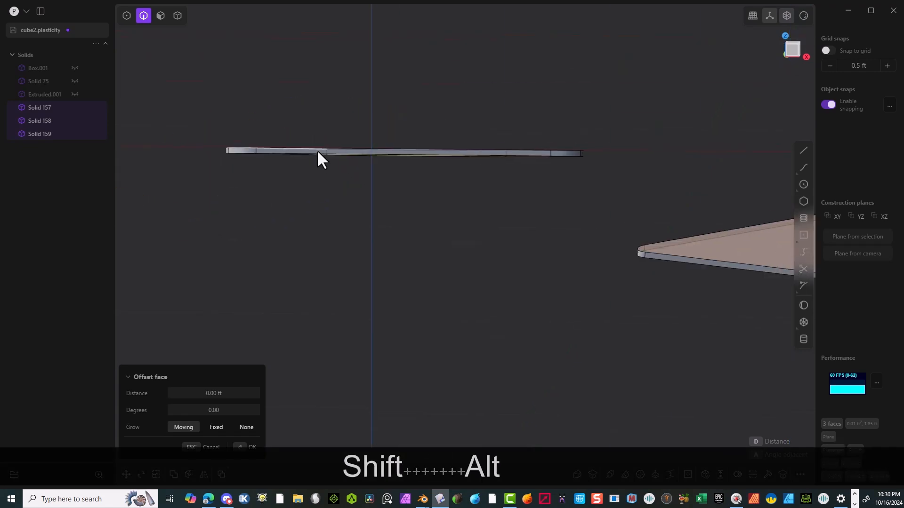
{"action": "left_click", "coordinate": [359, 149], "text": "alt+shift"}
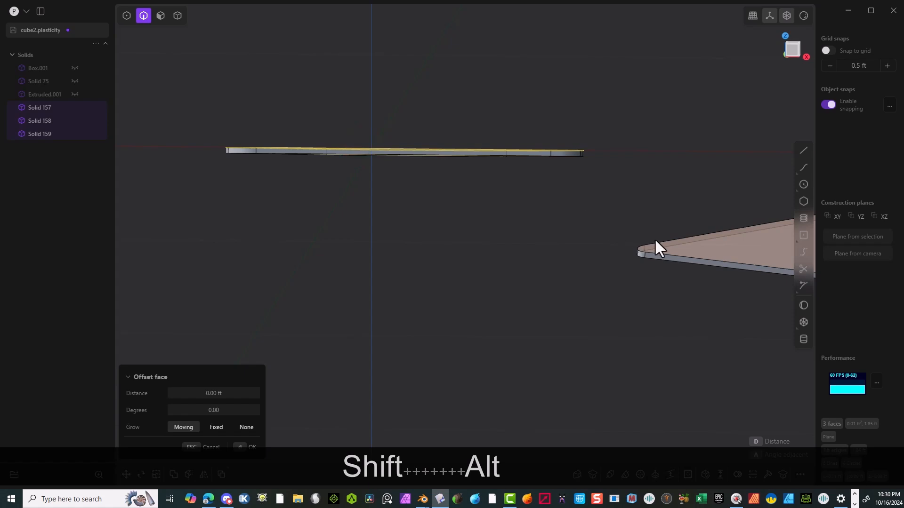
{"action": "right_click_drag", "start_coordinate": [652, 238], "coordinate": [315, 259]}
{"action": "scroll", "coordinate": [311, 266], "scroll_direction": "up", "scroll_amount": 2}
{"action": "key", "text": "b"}
{"action": "left_click_drag", "start_coordinate": [207, 230], "coordinate": [208, 238]}
{"action": "left_click", "coordinate": [251, 447]}
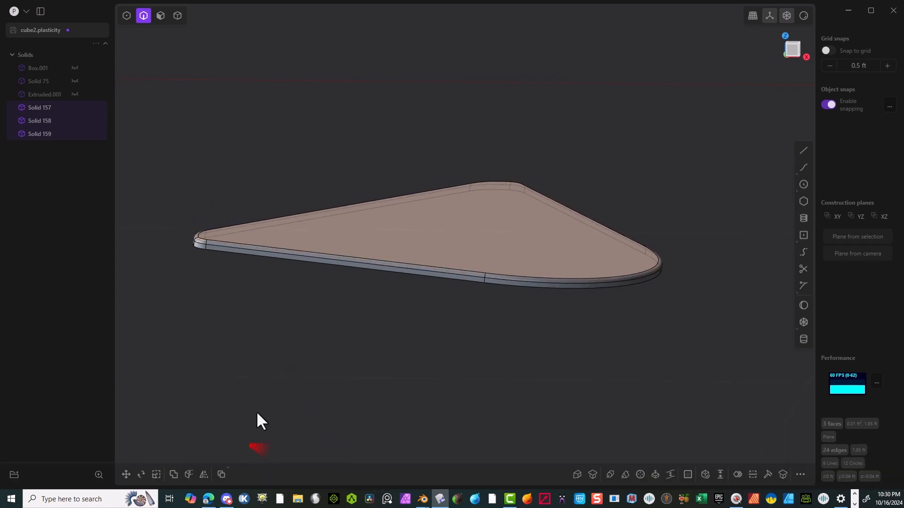
Show the main triangular plate again around the three corner pieces and set the selection mode to whole bodies
{"action": "middle_click_drag", "start_coordinate": [447, 217], "coordinate": [541, 244]}
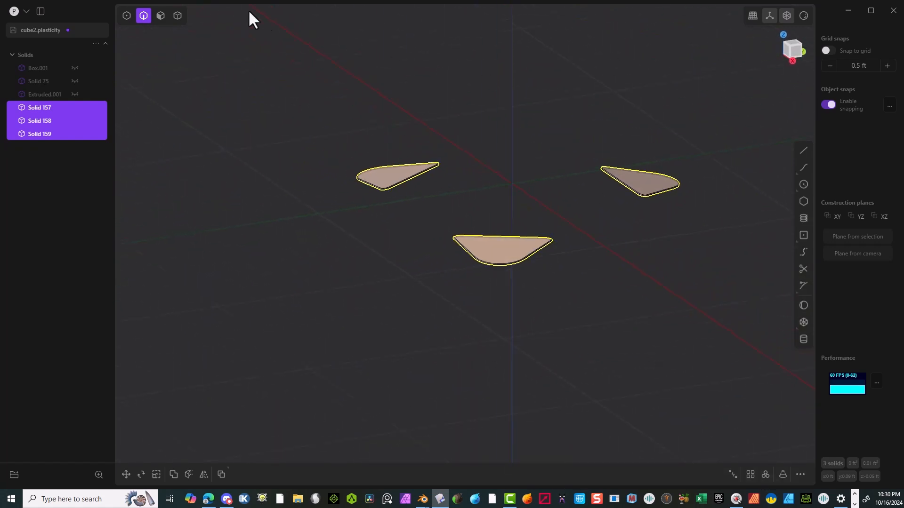
{"action": "left_click", "coordinate": [71, 93]}
{"action": "left_click", "coordinate": [75, 94]}
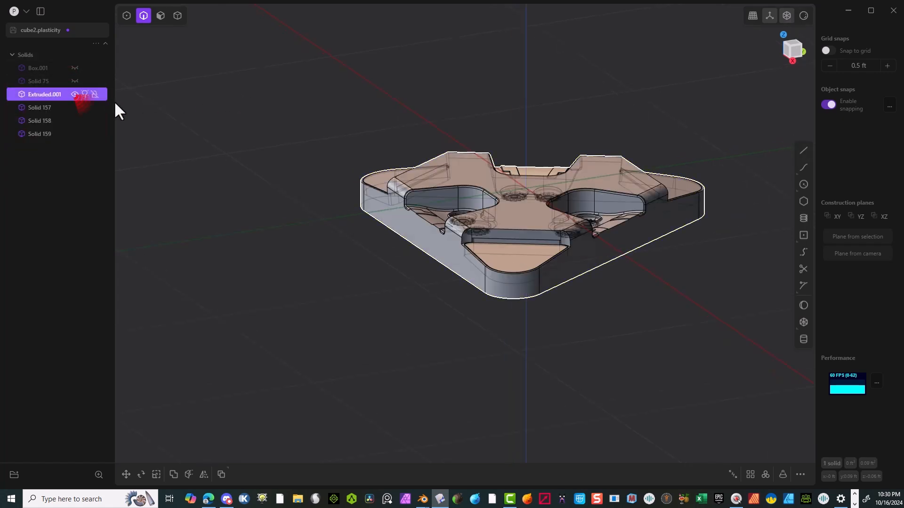
{"action": "middle_click_drag", "start_coordinate": [239, 124], "coordinate": [397, 198]}
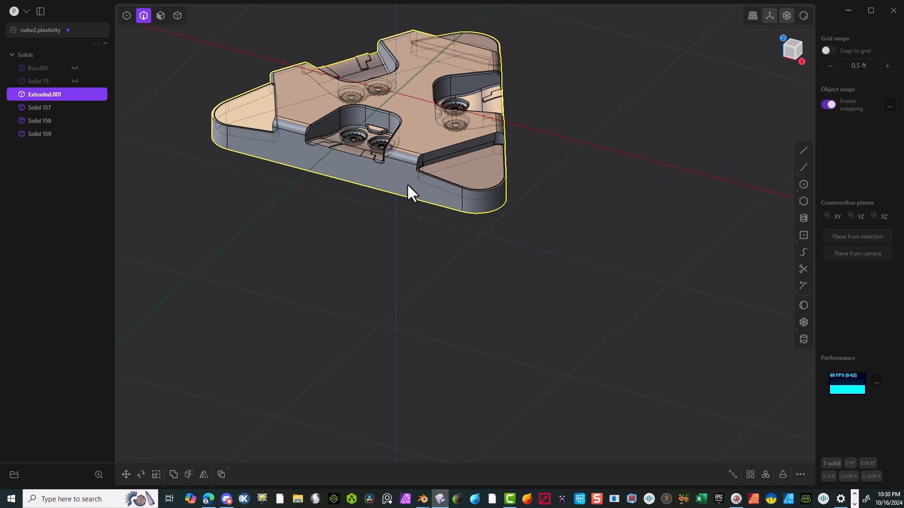
{"action": "key", "text": "Escape"}
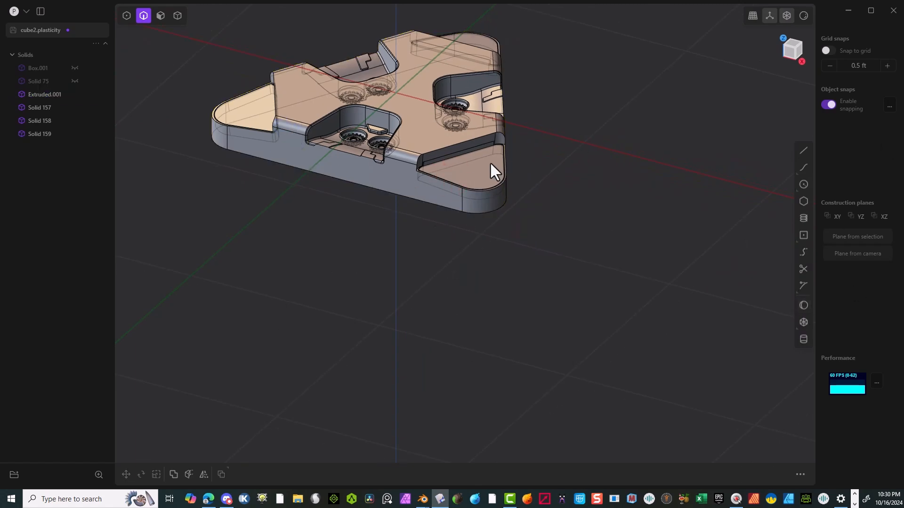
{"action": "scroll", "coordinate": [490, 171], "scroll_direction": "up", "scroll_amount": 10}
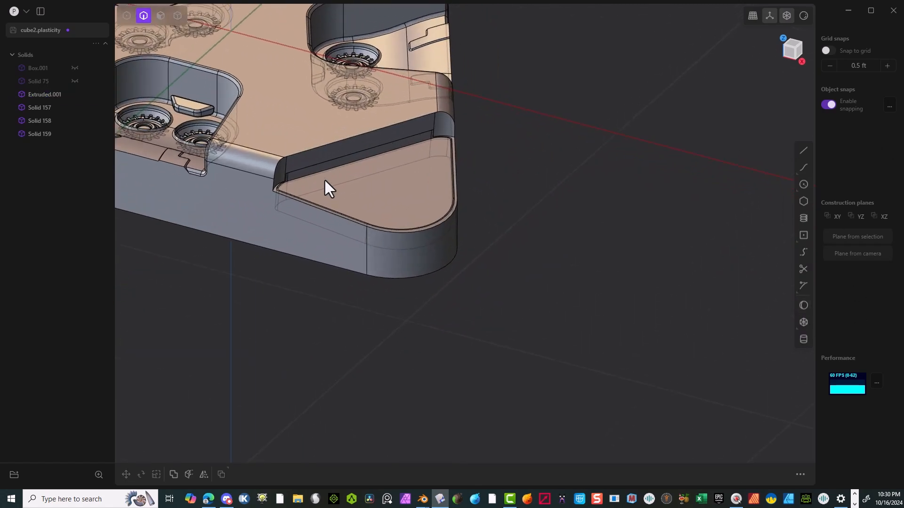
{"action": "left_click", "coordinate": [177, 15]}
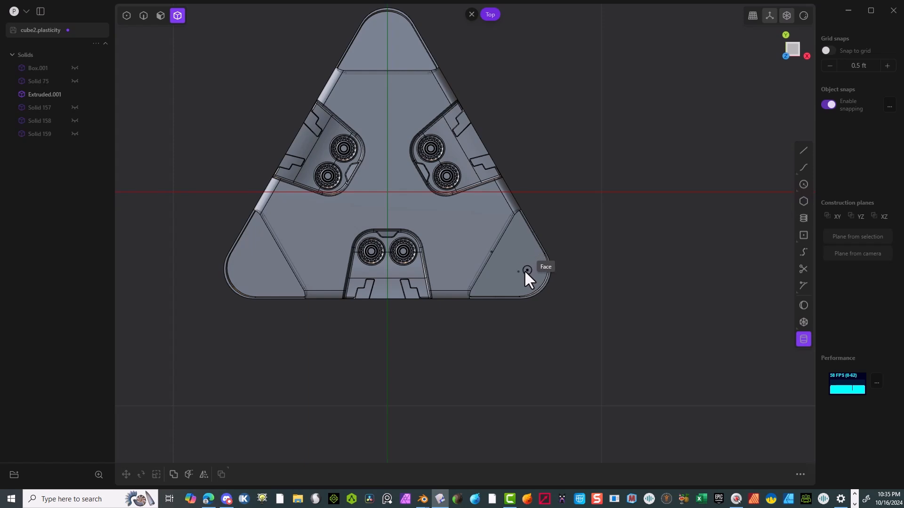
In top view, create a 1 ft high cylinder of about 0.037 ft radius on the lower-right corner step and reposition it slightly
{"action": "left_click", "coordinate": [519, 268]}
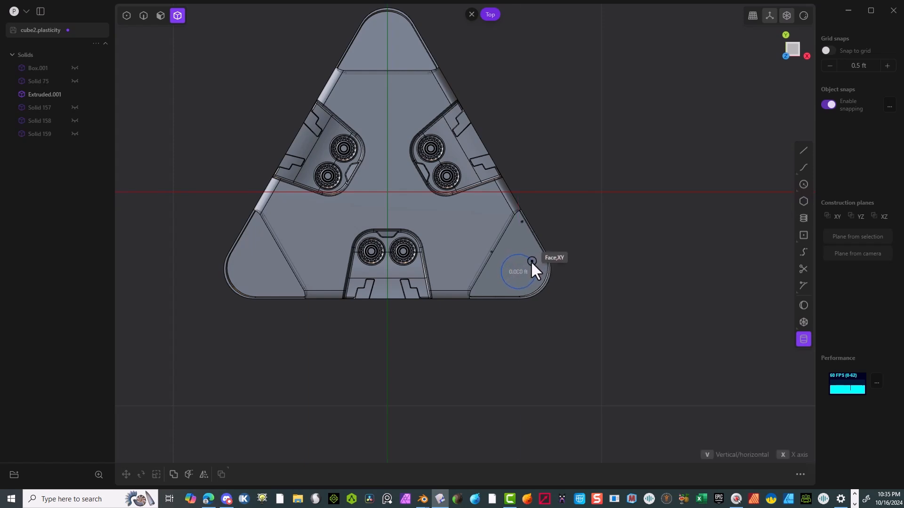
{"action": "left_click", "coordinate": [530, 262]}
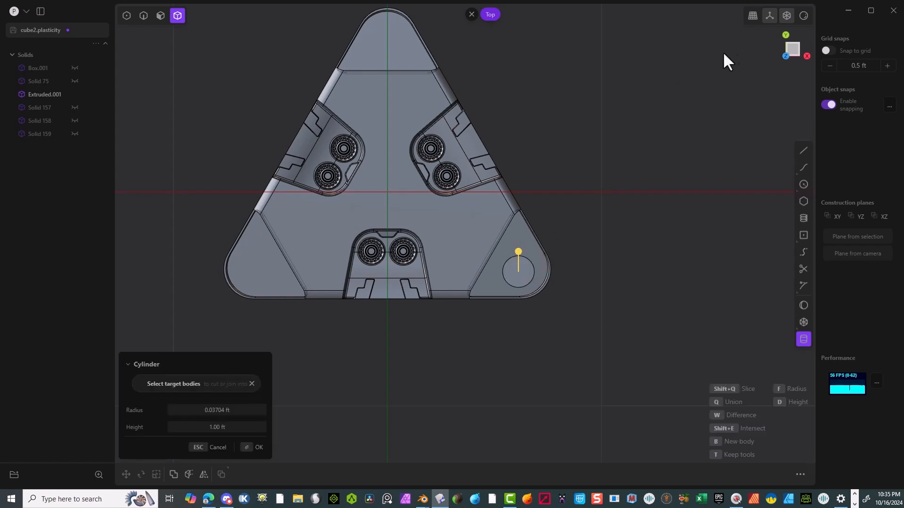
{"action": "scroll", "coordinate": [522, 282], "scroll_direction": "up", "scroll_amount": 8}
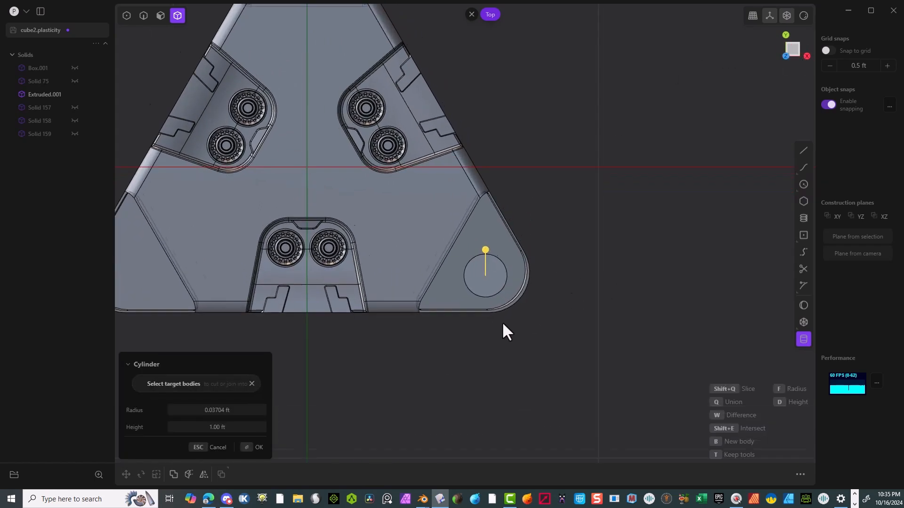
{"action": "scroll", "coordinate": [457, 280], "scroll_direction": "up", "scroll_amount": 2}
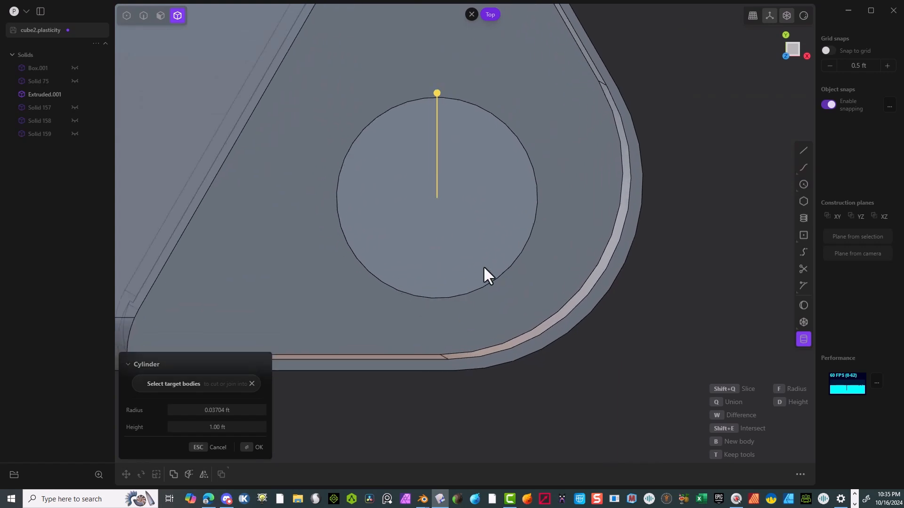
{"action": "left_click", "coordinate": [456, 225]}
{"action": "key", "text": "g"}
{"action": "key", "text": "f"}
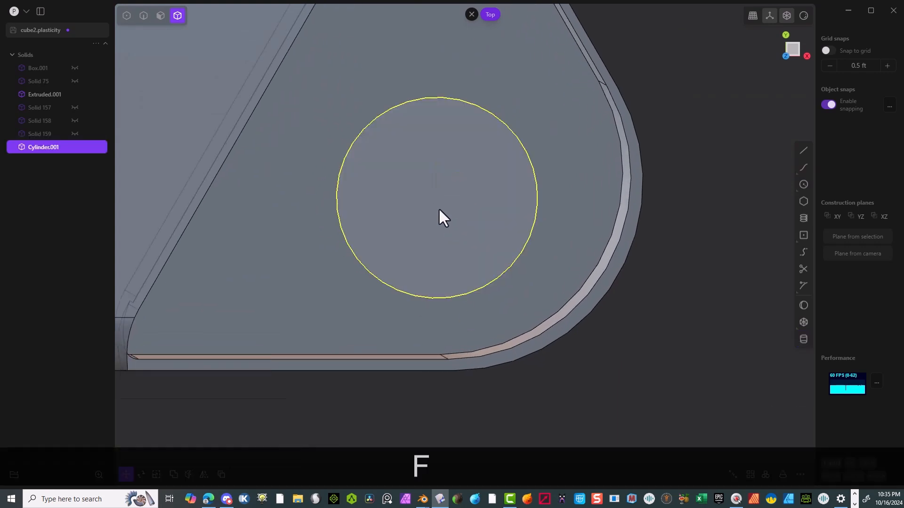
{"action": "left_click", "coordinate": [453, 182]}
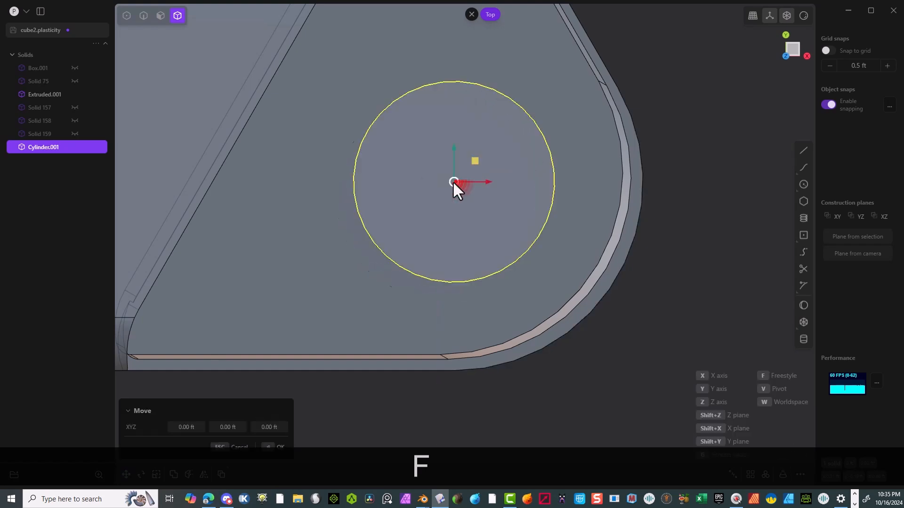
Offset the cylinder's top face by about -0.985 ft to shorten it to a low disc
{"action": "scroll", "coordinate": [541, 225], "scroll_direction": "down", "scroll_amount": 4}
{"action": "scroll", "coordinate": [589, 250], "scroll_direction": "down", "scroll_amount": 2}
{"action": "middle_click_drag", "start_coordinate": [607, 258], "coordinate": [525, 264]}
{"action": "scroll", "coordinate": [598, 290], "scroll_direction": "down", "scroll_amount": 5}
{"action": "middle_click_drag", "start_coordinate": [625, 270], "coordinate": [609, 289]}
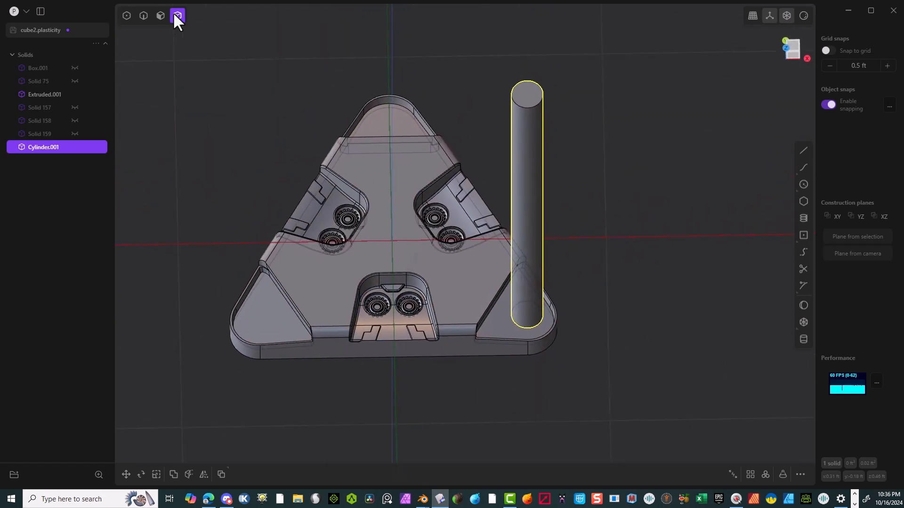
{"action": "left_click", "coordinate": [162, 17]}
{"action": "left_click_drag", "start_coordinate": [527, 94], "coordinate": [526, 293]}
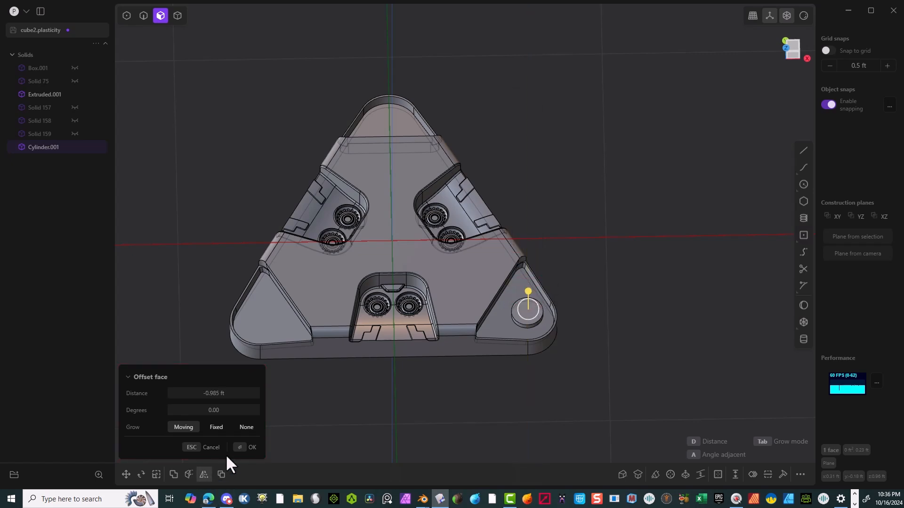
{"action": "left_click", "coordinate": [242, 448]}
{"action": "scroll", "coordinate": [542, 343], "scroll_direction": "up", "scroll_amount": 3}
{"action": "middle_click_drag", "start_coordinate": [634, 310], "coordinate": [550, 391]}
{"action": "left_click", "coordinate": [242, 449]}
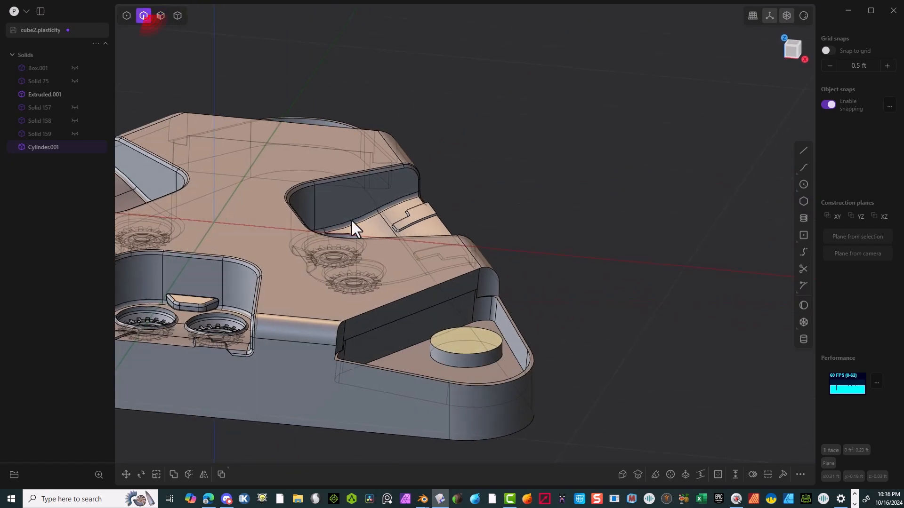
Fillet the top circular edge of the low disc
{"action": "left_click", "coordinate": [450, 351]}
{"action": "key", "text": "f"}
{"action": "left_click_drag", "start_coordinate": [451, 349], "coordinate": [445, 354]}
{"action": "left_click", "coordinate": [255, 451]}
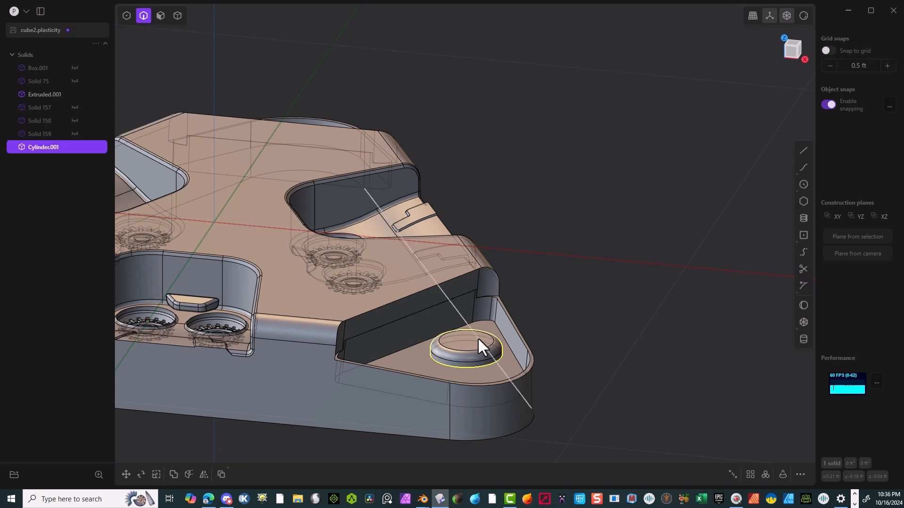
Move the rounded disc slightly down along the Z axis so it sinks into the corner step
{"action": "key", "text": "g"}
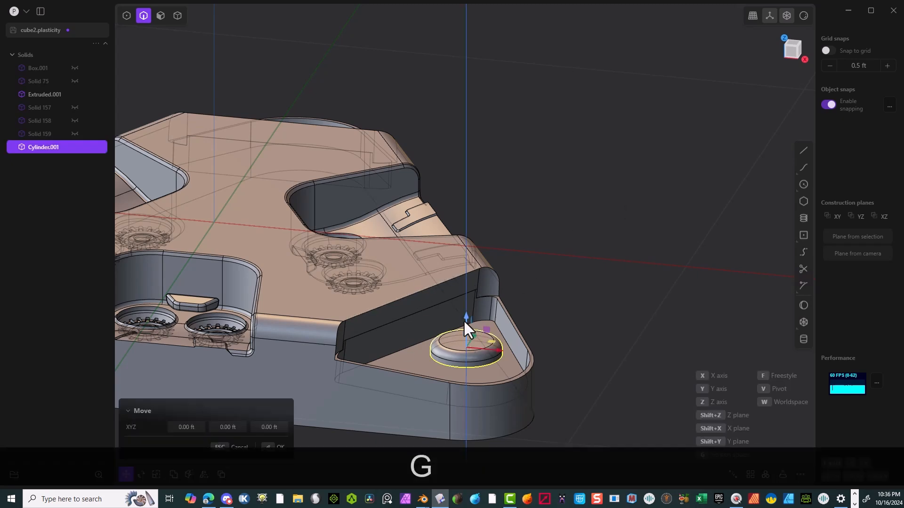
{"action": "left_click_drag", "start_coordinate": [463, 337], "coordinate": [466, 347]}
{"action": "middle_click_drag", "start_coordinate": [506, 333], "coordinate": [456, 352]}
{"action": "left_click_drag", "start_coordinate": [440, 331], "coordinate": [439, 337]}
{"action": "left_click", "coordinate": [281, 444]}
{"action": "scroll", "coordinate": [337, 397], "scroll_direction": "down", "scroll_amount": 3}
{"action": "middle_click_drag", "start_coordinate": [362, 377], "coordinate": [366, 394]}
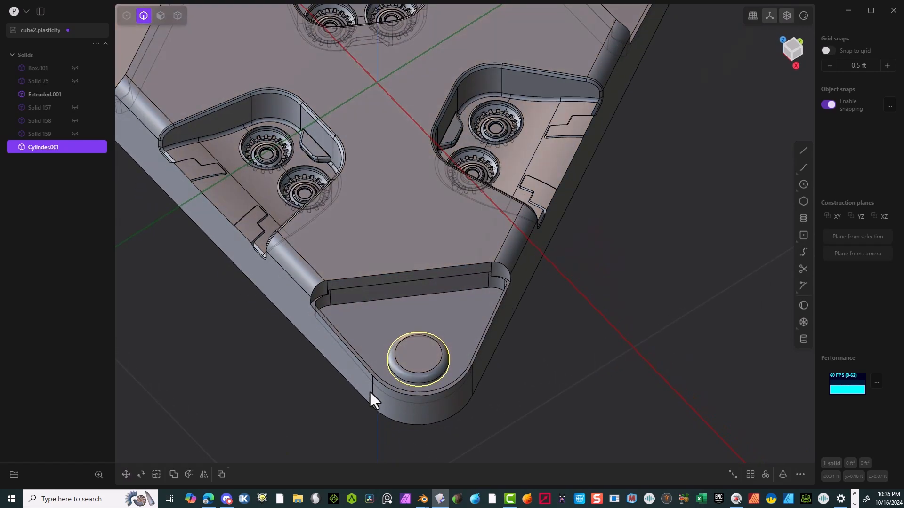
Create a radial array of the disc around the plate's center with 3 copies over 360 degrees
{"action": "scroll", "coordinate": [438, 311], "scroll_direction": "down", "scroll_amount": 8}
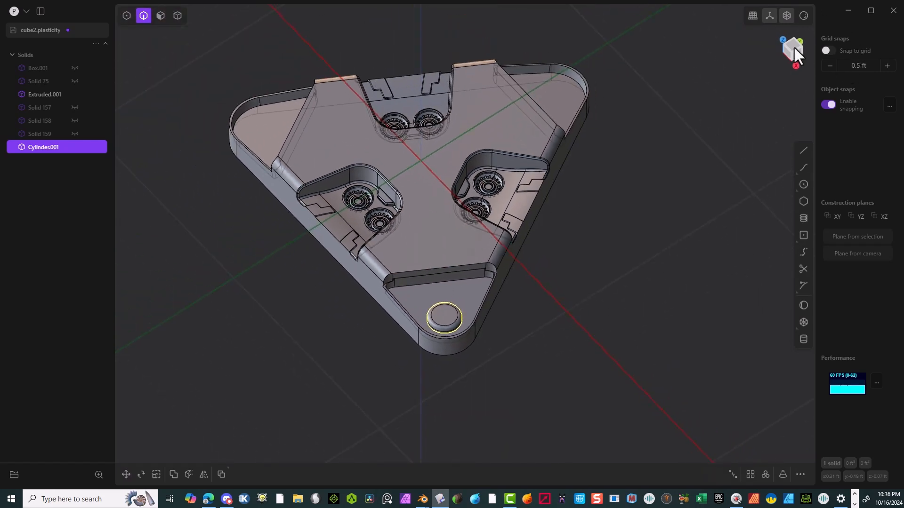
{"action": "left_click", "coordinate": [792, 45]}
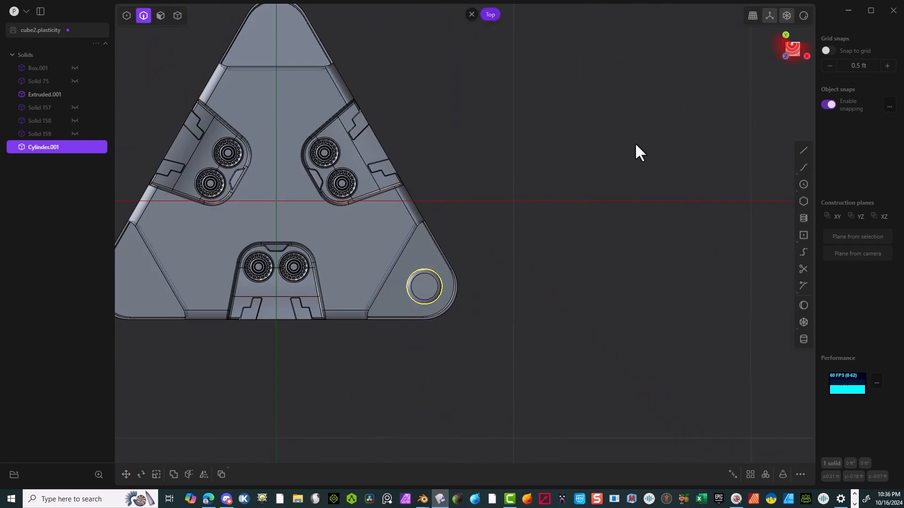
{"action": "left_click", "coordinate": [765, 475]}
{"action": "left_click", "coordinate": [273, 199]}
{"action": "middle_click_drag", "start_coordinate": [284, 202], "coordinate": [266, 147]}
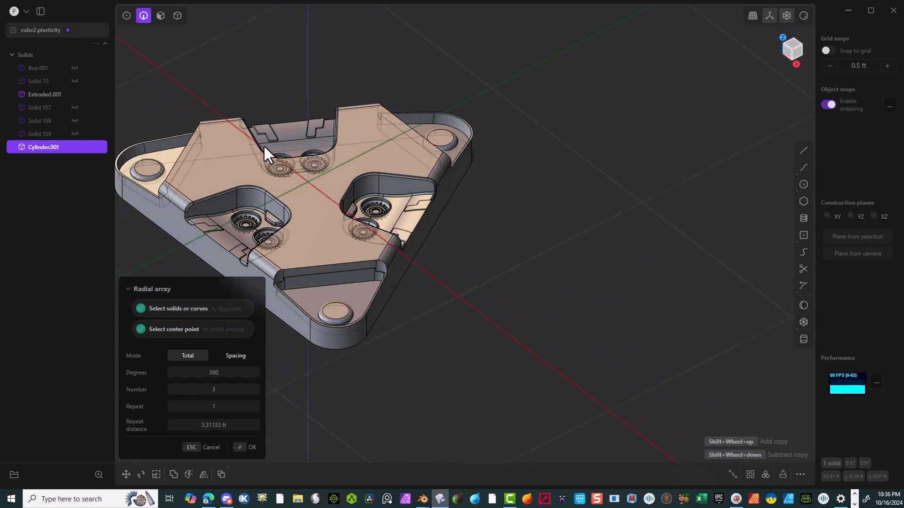
{"action": "middle_click_drag", "start_coordinate": [200, 152], "coordinate": [429, 132]}
{"action": "scroll", "coordinate": [262, 192], "scroll_direction": "up", "scroll_amount": 4}
{"action": "middle_click_drag", "start_coordinate": [241, 210], "coordinate": [481, 193]}
{"action": "scroll", "coordinate": [310, 233], "scroll_direction": "down", "scroll_amount": 5}
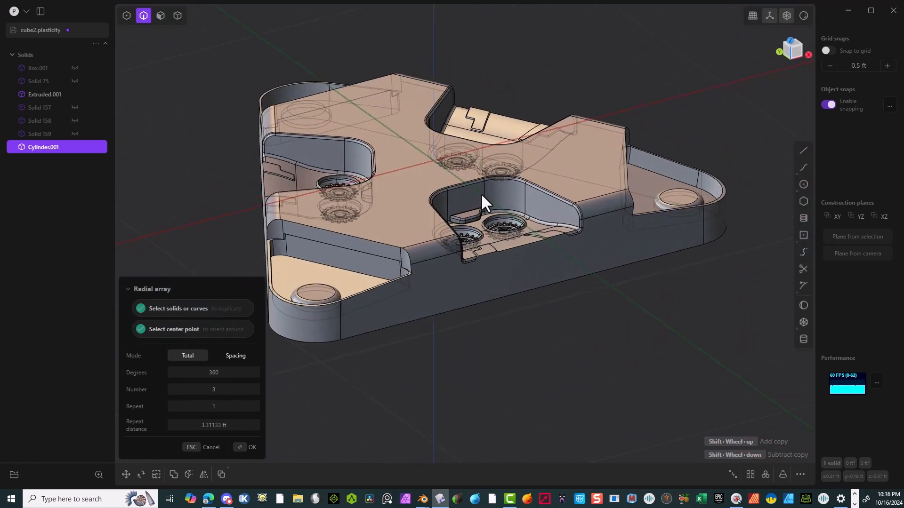
{"action": "left_click", "coordinate": [240, 448]}
Subtract the three rounded discs from the triangular plate with a Boolean difference, keeping the discs as separate bodies
{"action": "left_click", "coordinate": [237, 220]}
{"action": "key", "text": "4"}
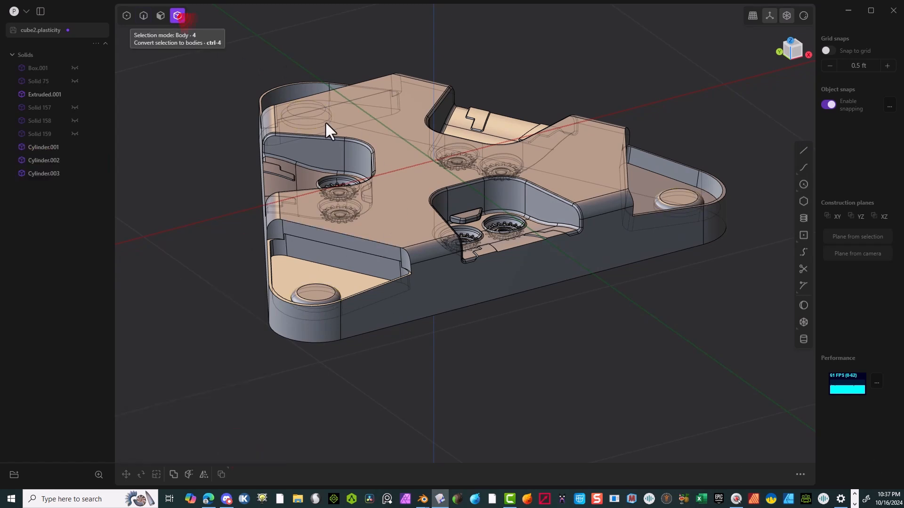
{"action": "left_click", "coordinate": [388, 210]}
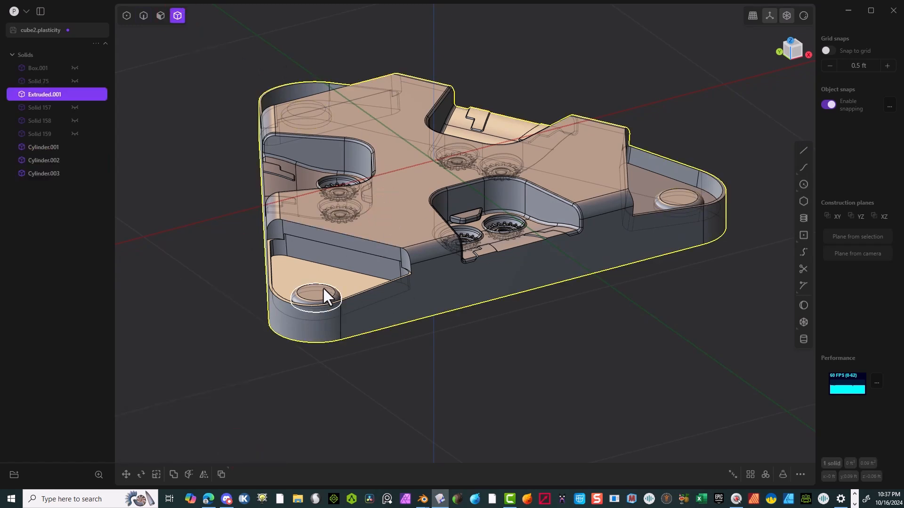
{"action": "left_click", "coordinate": [324, 288], "text": "shift"}
{"action": "left_click", "coordinate": [682, 203], "text": "shift"}
{"action": "middle_click_drag", "start_coordinate": [682, 203], "coordinate": [249, 207]}
{"action": "key", "text": "q"}
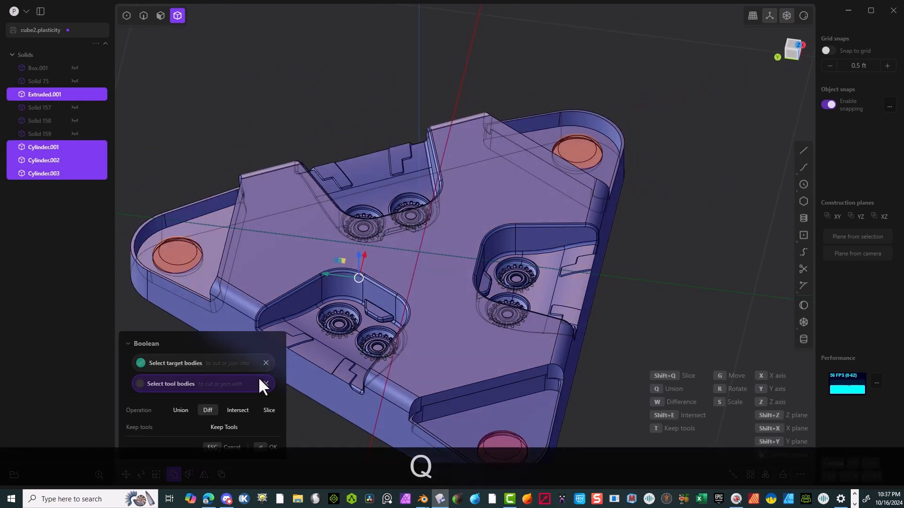
{"action": "left_click", "coordinate": [229, 429]}
{"action": "left_click", "coordinate": [258, 441]}
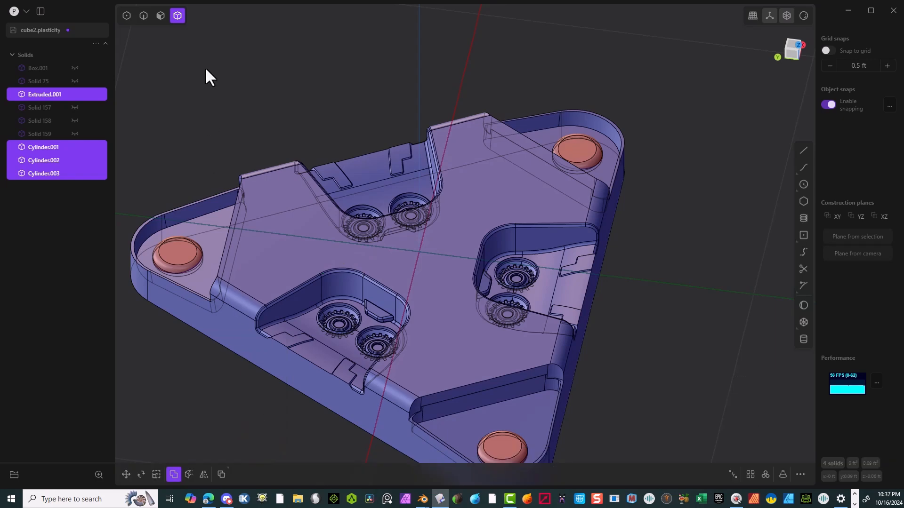
{"action": "scroll", "coordinate": [188, 226], "scroll_direction": "up", "scroll_amount": 5}
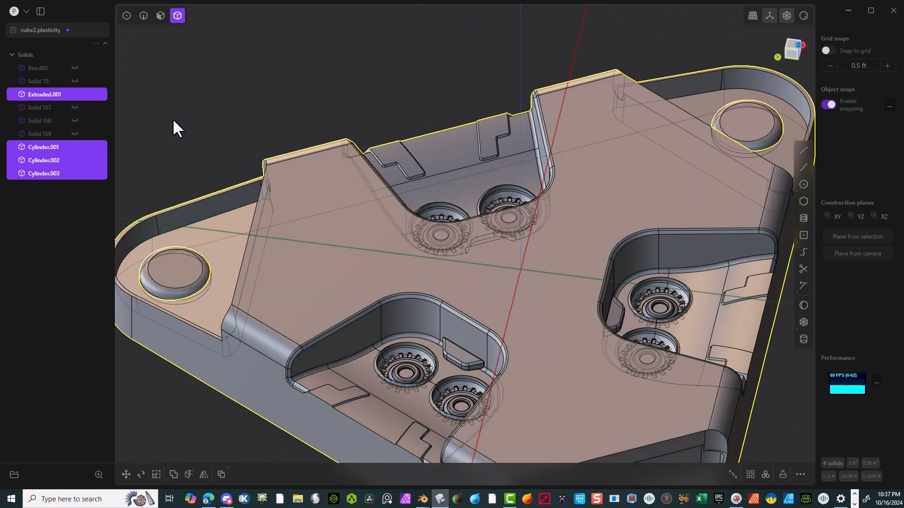
{"action": "left_click", "coordinate": [172, 119]}
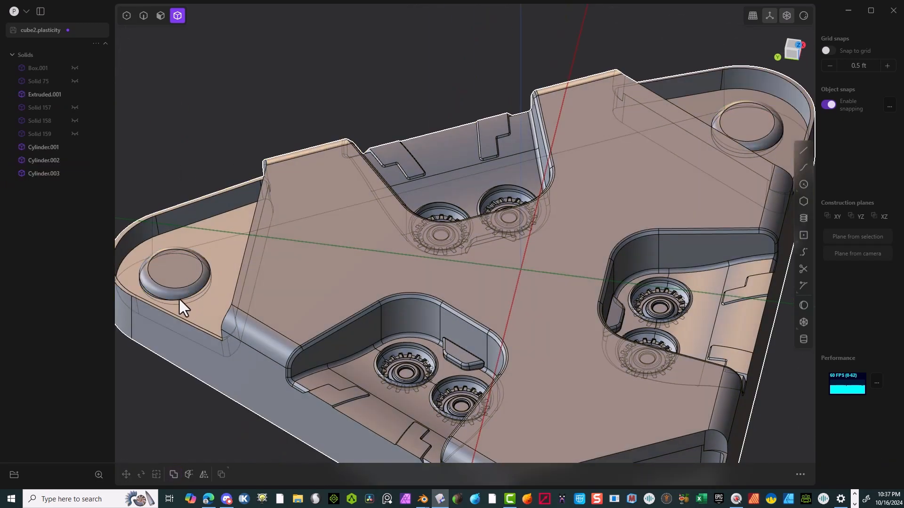
Fillet the plate's circular pocket edge around one corner disc by about 0.00745 ft and copy that distance
{"action": "left_click", "coordinate": [143, 16]}
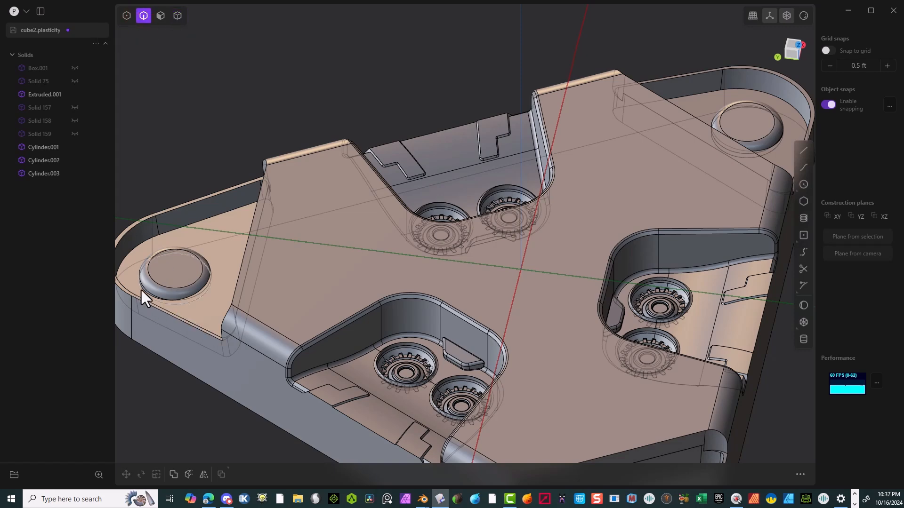
{"action": "left_click", "coordinate": [154, 298]}
{"action": "key", "text": "f"}
{"action": "scroll", "coordinate": [152, 296], "scroll_direction": "up", "scroll_amount": 5}
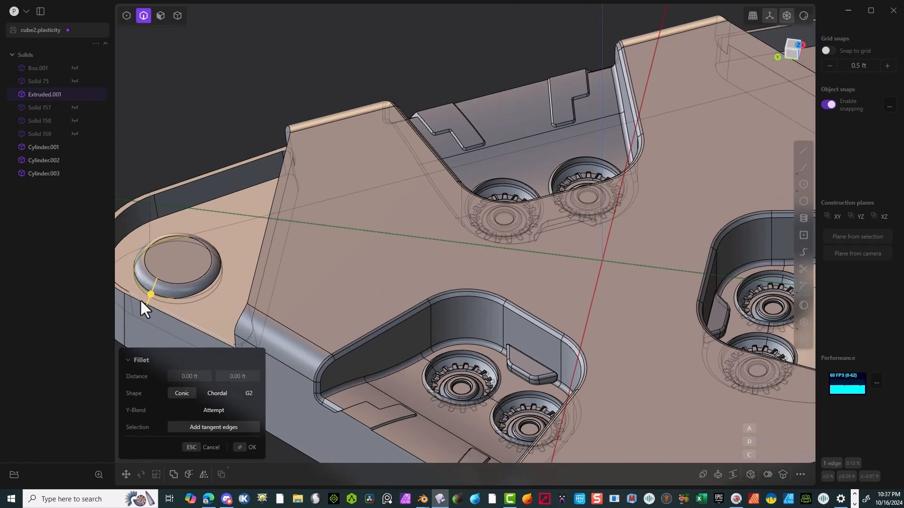
{"action": "middle_click_drag", "start_coordinate": [243, 275], "coordinate": [292, 218]}
{"action": "mouse_move", "coordinate": [255, 259]}
{"action": "left_mouse_down"}
{"action": "mouse_move", "coordinate": [274, 239]}
{"action": "mouse_move", "coordinate": [290, 245]}
{"action": "mouse_move", "coordinate": [275, 269]}
{"action": "mouse_move", "coordinate": [250, 247]}
{"action": "left_mouse_up"}
{"action": "left_click", "coordinate": [238, 376]}
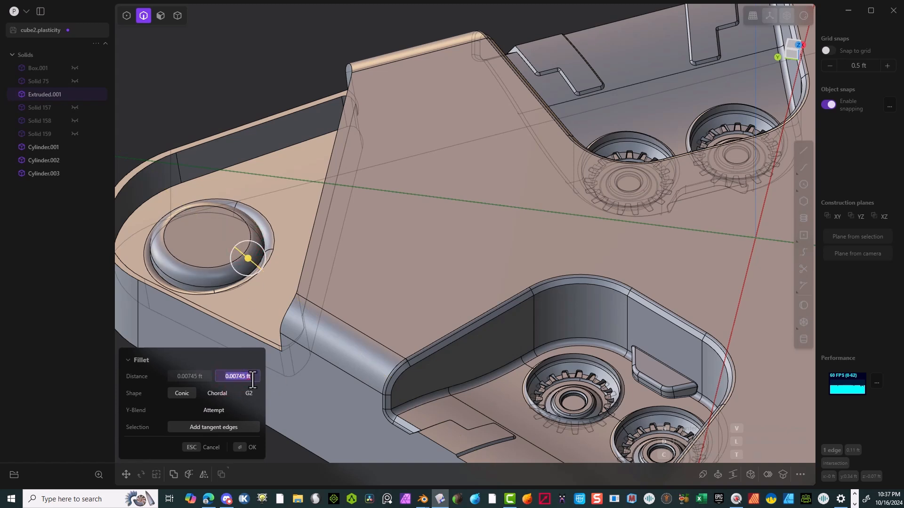
{"action": "key", "text": "ctrl+c"}
{"action": "middle_click_drag", "start_coordinate": [340, 292], "coordinate": [217, 463]}
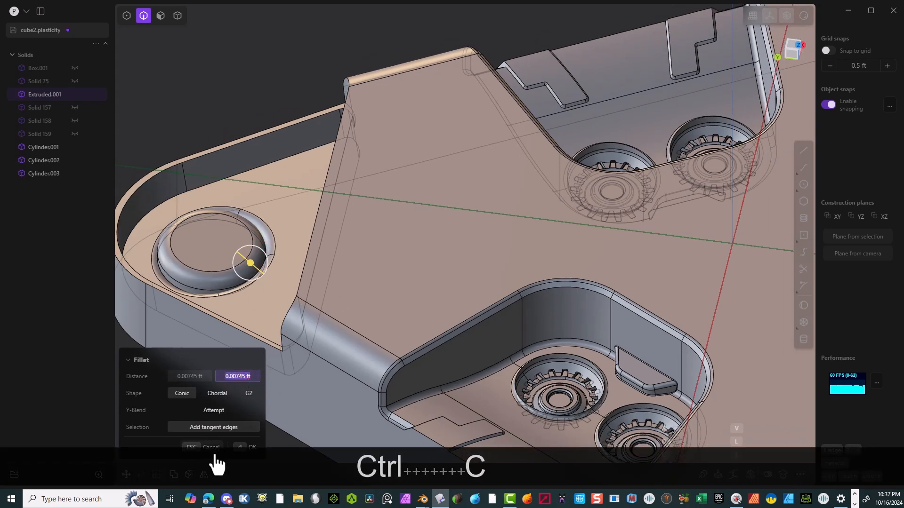
{"action": "left_click", "coordinate": [238, 444]}
Fillet the plate's circular pocket edge around the disc at a second corner, reusing the copied distance of 0.00745 ft
{"action": "scroll", "coordinate": [245, 269], "scroll_direction": "down", "scroll_amount": 3}
{"action": "middle_click_drag", "start_coordinate": [244, 269], "coordinate": [269, 298]}
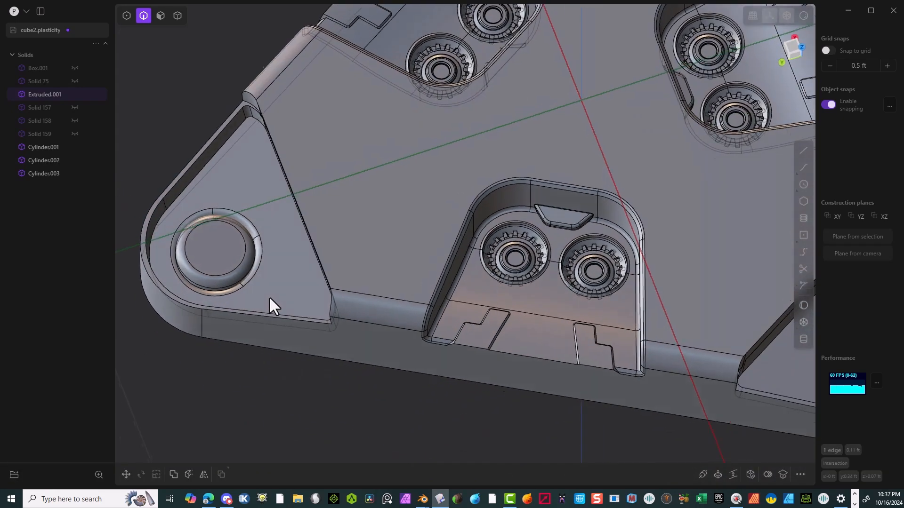
{"action": "scroll", "coordinate": [184, 244], "scroll_direction": "up", "scroll_amount": 5}
{"action": "left_click", "coordinate": [279, 335]}
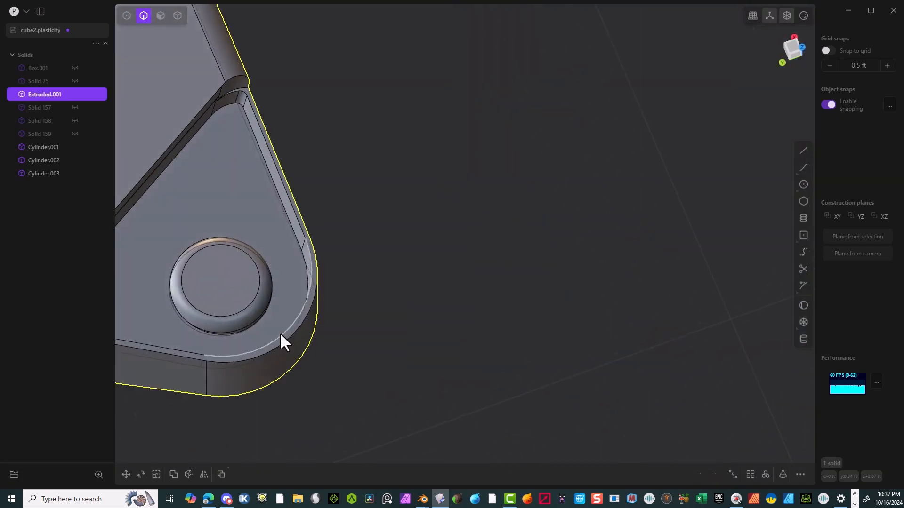
{"action": "left_click", "coordinate": [241, 329]}
{"action": "key", "text": "f"}
{"action": "middle_click_drag", "start_coordinate": [309, 165], "coordinate": [379, 196]}
{"action": "right_click_drag", "start_coordinate": [381, 179], "coordinate": [575, 410]}
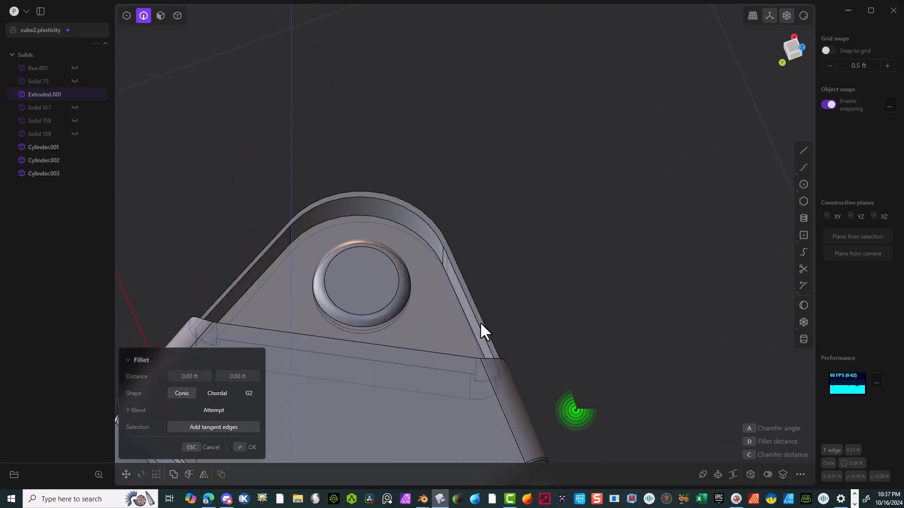
{"action": "scroll", "coordinate": [424, 324], "scroll_direction": "up", "scroll_amount": 4}
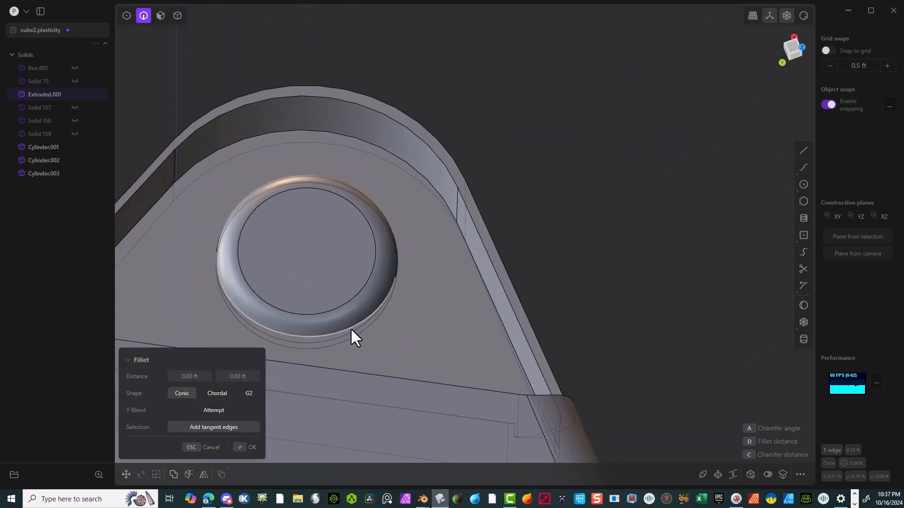
{"action": "mouse_move", "coordinate": [351, 329]}
{"action": "left_mouse_down", "text": "shift"}
{"action": "mouse_move", "coordinate": [357, 334]}
{"action": "mouse_move", "coordinate": [352, 315]}
{"action": "left_mouse_up", "text": "shift"}
{"action": "left_click", "coordinate": [189, 376]}
{"action": "key", "text": "ctrl+v"}
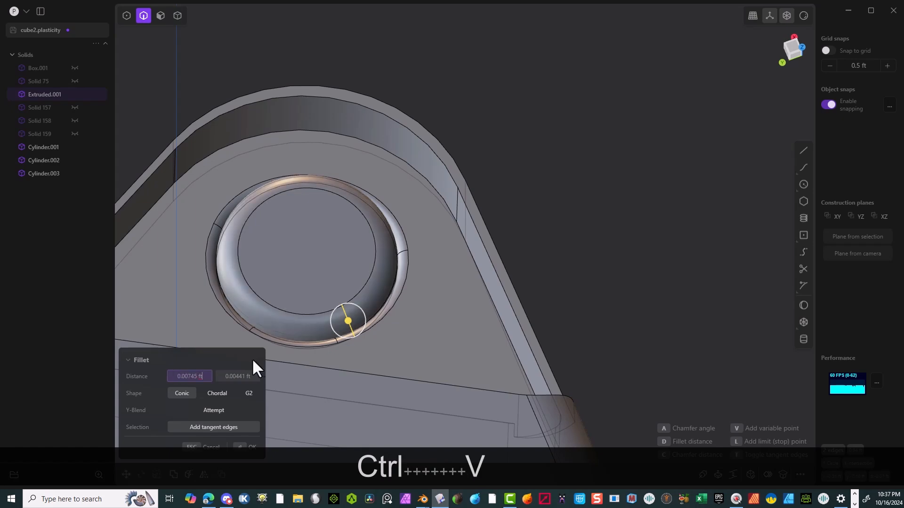
Fillet the edges around the round boss in the corner pocket with a distance of 0.00745 ft
{"action": "left_click", "coordinate": [248, 447]}
{"action": "scroll", "coordinate": [383, 226], "scroll_direction": "down", "scroll_amount": 10}
{"action": "middle_click_drag", "start_coordinate": [582, 294], "coordinate": [437, 250]}
{"action": "double_click", "coordinate": [436, 250]}
{"action": "scroll", "coordinate": [434, 253], "scroll_direction": "down", "scroll_amount": 4}
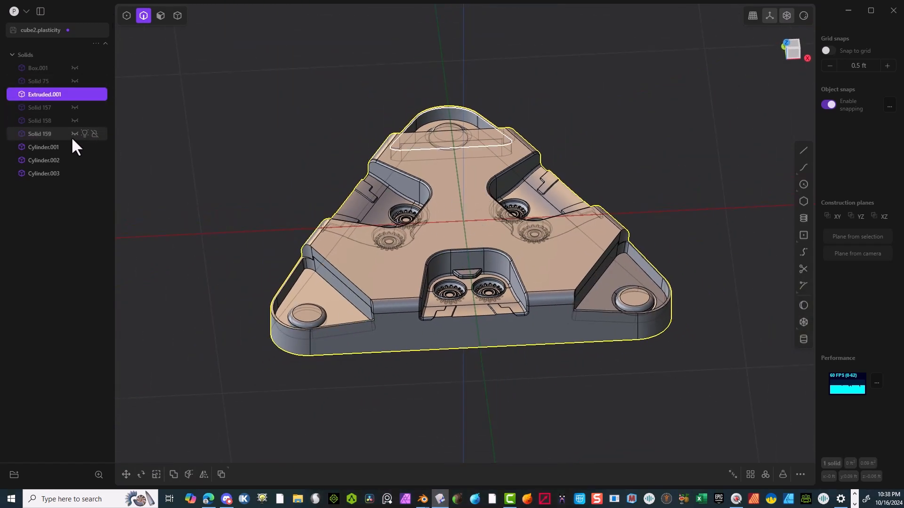
Fillet the raised plate's upper edge chains along all three corner pockets by about 0.01047 ft
{"action": "scroll", "coordinate": [312, 276], "scroll_direction": "up", "scroll_amount": 6}
{"action": "middle_click_drag", "start_coordinate": [309, 239], "coordinate": [400, 224]}
{"action": "scroll", "coordinate": [329, 250], "scroll_direction": "up", "scroll_amount": 4}
{"action": "middle_click_drag", "start_coordinate": [282, 253], "coordinate": [254, 263]}
{"action": "scroll", "coordinate": [549, 323], "scroll_direction": "down", "scroll_amount": 6}
{"action": "middle_click_drag", "start_coordinate": [549, 71], "coordinate": [504, 131]}
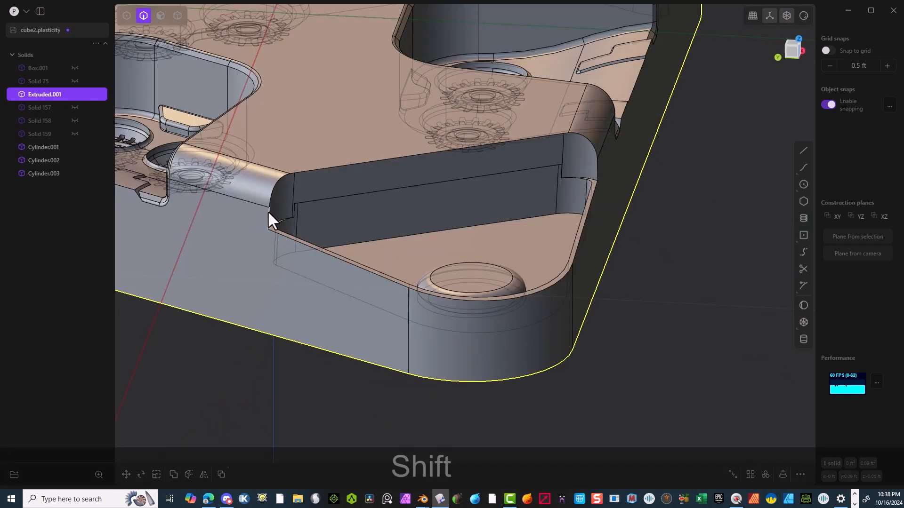
{"action": "left_click", "coordinate": [267, 210], "text": "alt+shift"}
{"action": "scroll", "coordinate": [389, 179], "scroll_direction": "down", "scroll_amount": 5}
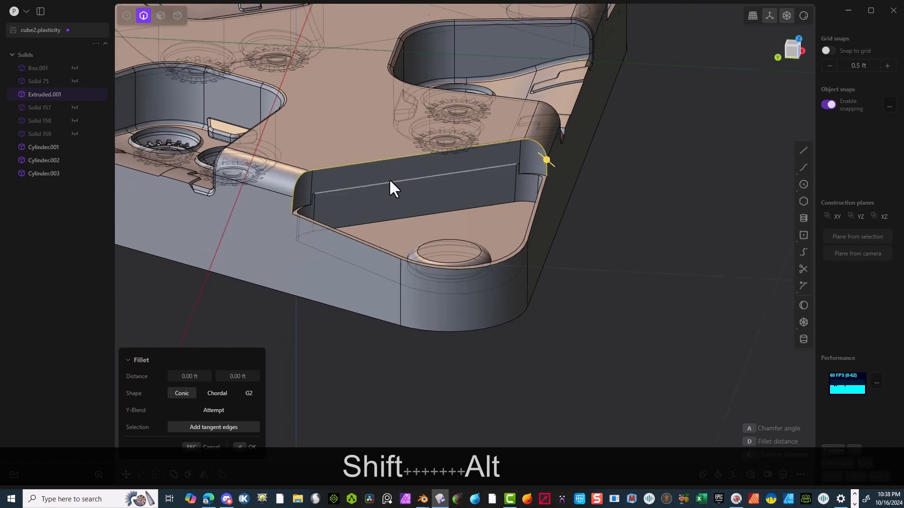
{"action": "right_click_drag", "start_coordinate": [491, 114], "coordinate": [434, 293]}
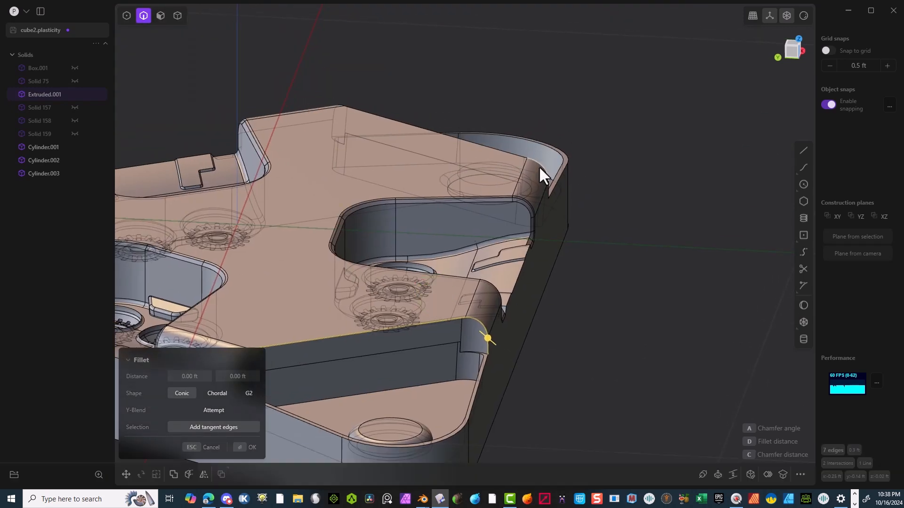
{"action": "left_click", "coordinate": [538, 165], "text": "alt+shift"}
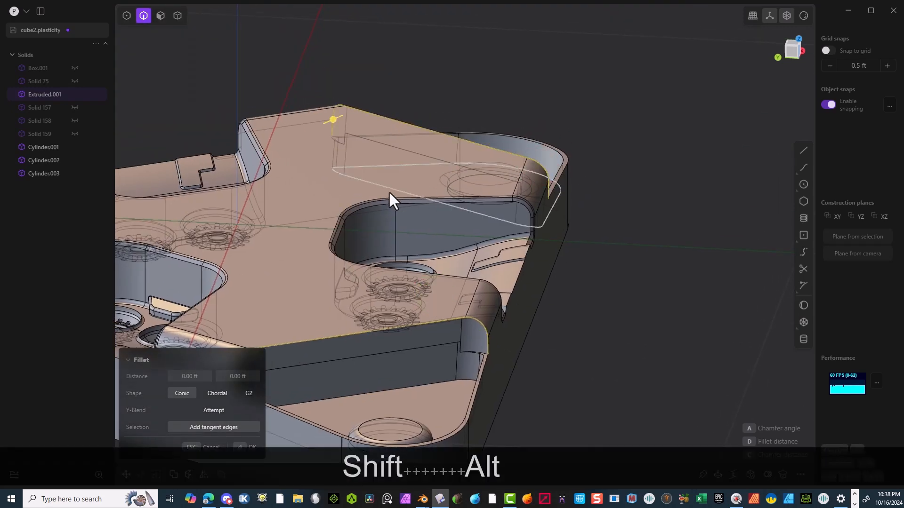
{"action": "right_click_drag", "start_coordinate": [373, 169], "coordinate": [634, 161]}
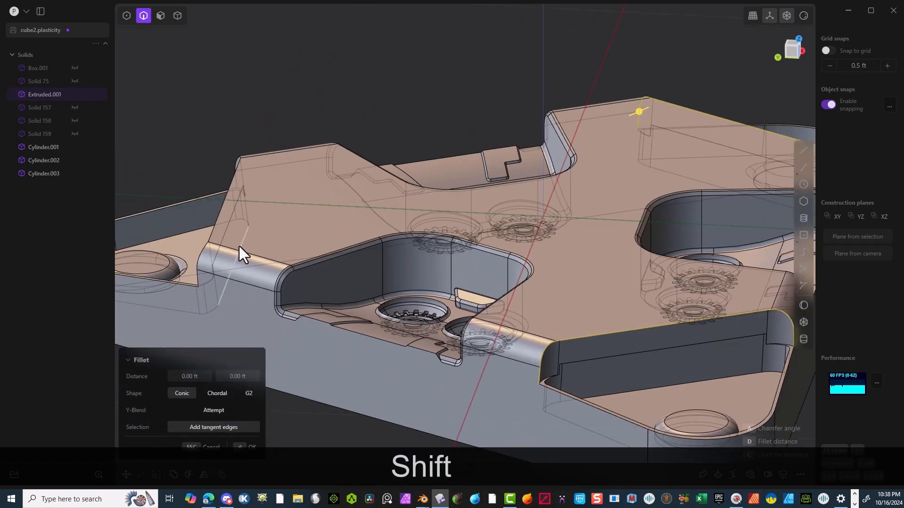
{"action": "left_click", "coordinate": [219, 218], "text": "alt+shift"}
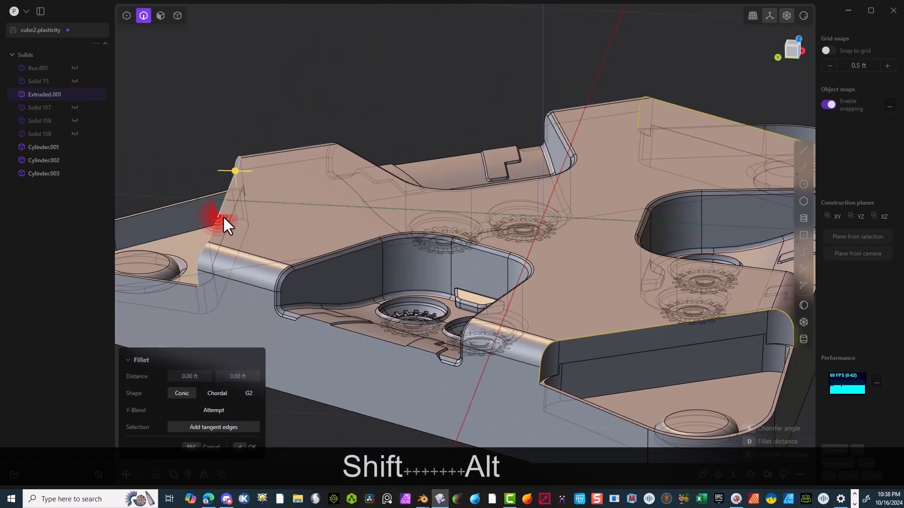
{"action": "right_click_drag", "start_coordinate": [220, 216], "coordinate": [329, 219], "text": "shift"}
{"action": "middle_click_drag", "start_coordinate": [329, 220], "coordinate": [499, 224]}
{"action": "scroll", "coordinate": [126, 225], "scroll_direction": "up", "scroll_amount": 2}
{"action": "left_click_drag", "start_coordinate": [227, 258], "coordinate": [268, 279]}
{"action": "middle_click_drag", "start_coordinate": [267, 281], "coordinate": [295, 345]}
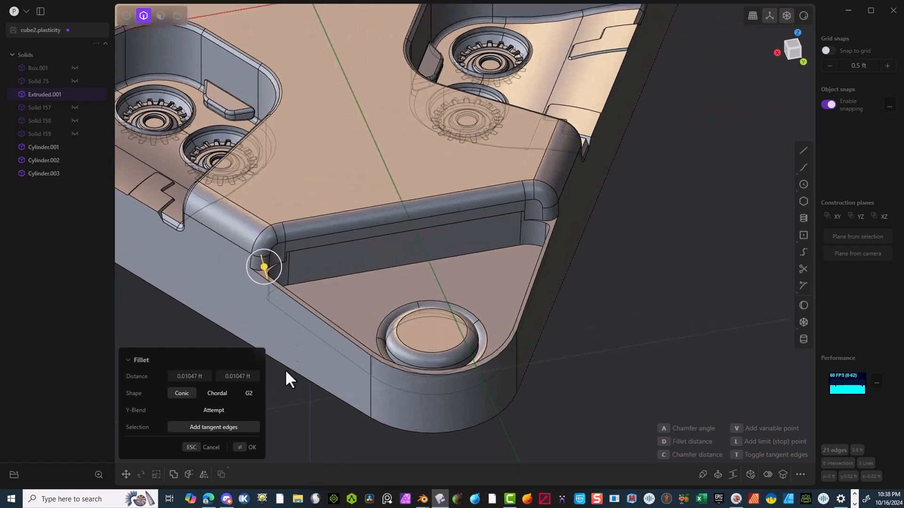
{"action": "left_click", "coordinate": [243, 447]}
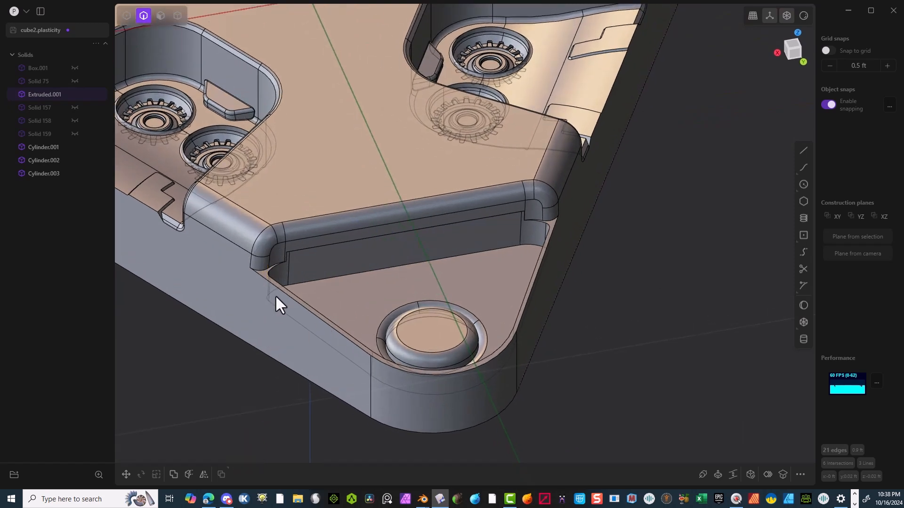
Fillet the thin outer rim edges around all three corner pockets by about 0.00215 ft
{"action": "left_click", "coordinate": [297, 312]}
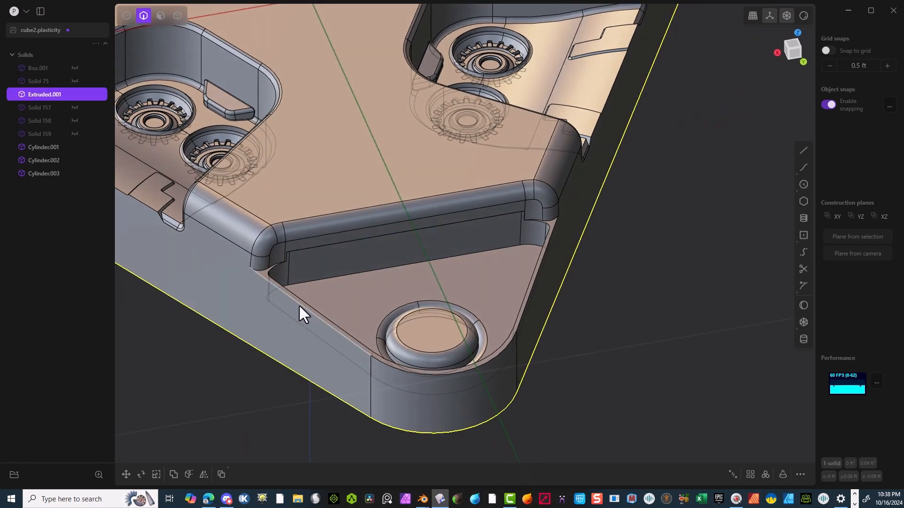
{"action": "left_click", "coordinate": [299, 304], "text": "alt"}
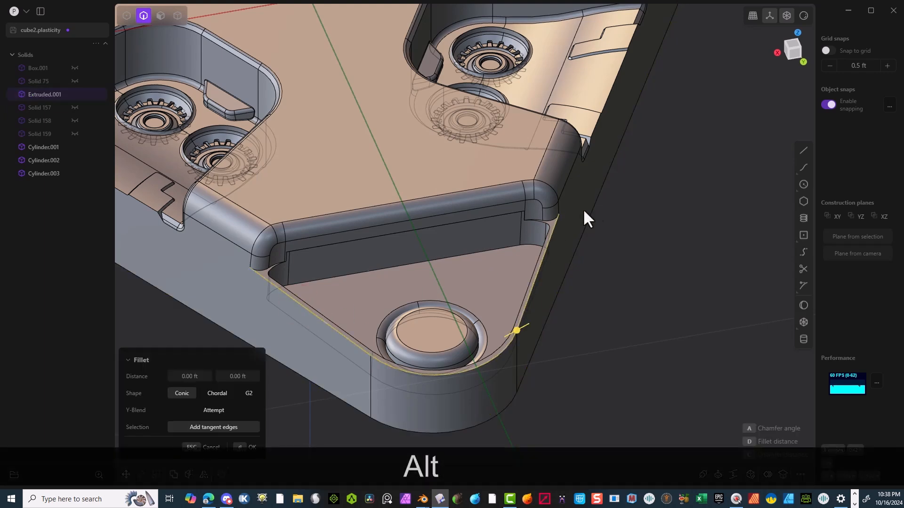
{"action": "middle_click_drag", "start_coordinate": [560, 227], "coordinate": [329, 29]}
{"action": "left_click", "coordinate": [268, 80], "text": "alt+shift"}
{"action": "middle_click_drag", "start_coordinate": [448, 84], "coordinate": [451, 188]}
{"action": "left_click", "coordinate": [432, 159], "text": "alt+shift"}
{"action": "scroll", "coordinate": [451, 188], "scroll_direction": "up", "scroll_amount": 5}
{"action": "left_click_drag", "start_coordinate": [424, 170], "coordinate": [426, 166]}
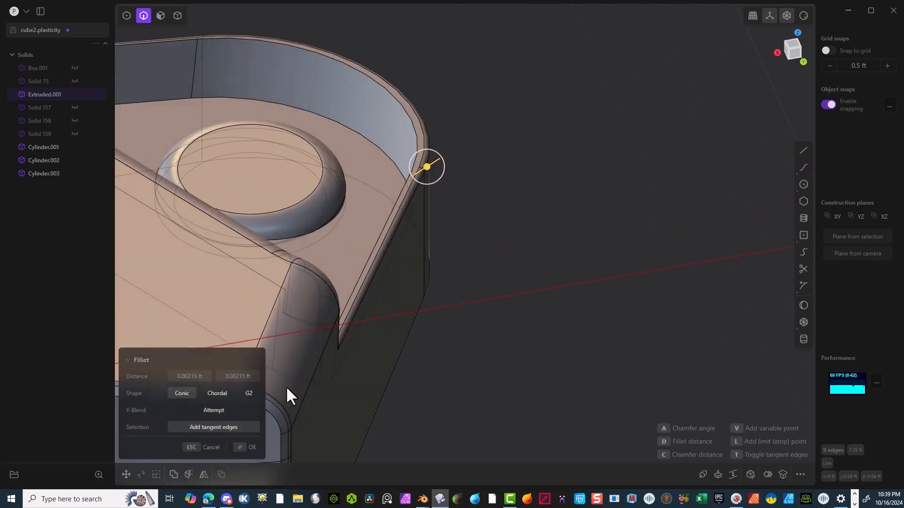
{"action": "left_click", "coordinate": [244, 449]}
Unhide Solid 157, Solid 158 and Solid 159, and clear the selection of the triangular body
{"action": "middle_click_drag", "start_coordinate": [241, 444], "coordinate": [369, 255]}
{"action": "scroll", "coordinate": [369, 255], "scroll_direction": "down", "scroll_amount": 5}
{"action": "left_click", "coordinate": [232, 334]}
{"action": "scroll", "coordinate": [233, 334], "scroll_direction": "down", "scroll_amount": 3}
{"action": "scroll", "coordinate": [258, 348], "scroll_direction": "down", "scroll_amount": 3}
{"action": "middle_click_drag", "start_coordinate": [258, 349], "coordinate": [375, 278]}
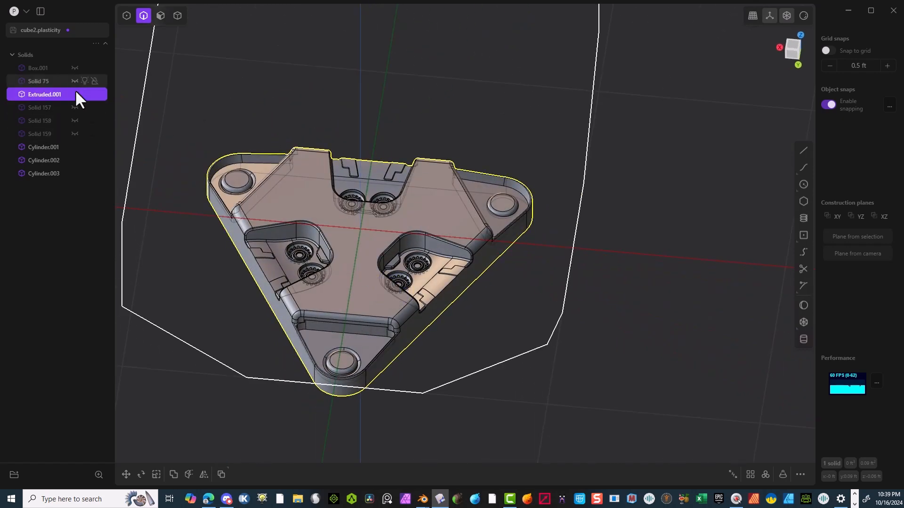
{"action": "left_click", "coordinate": [76, 107]}
{"action": "left_click", "coordinate": [76, 120]}
{"action": "left_click", "coordinate": [74, 134]}
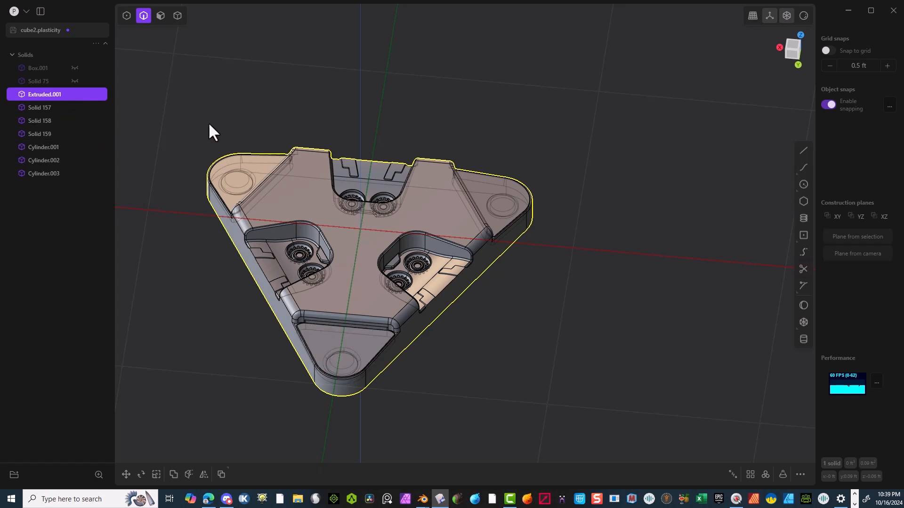
{"action": "middle_click_drag", "start_coordinate": [218, 129], "coordinate": [389, 145]}
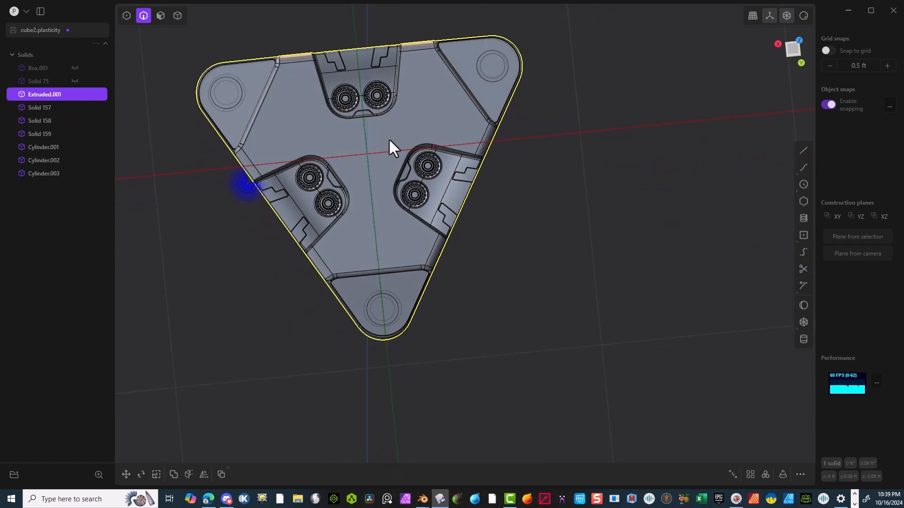
{"action": "key", "text": "Escape"}
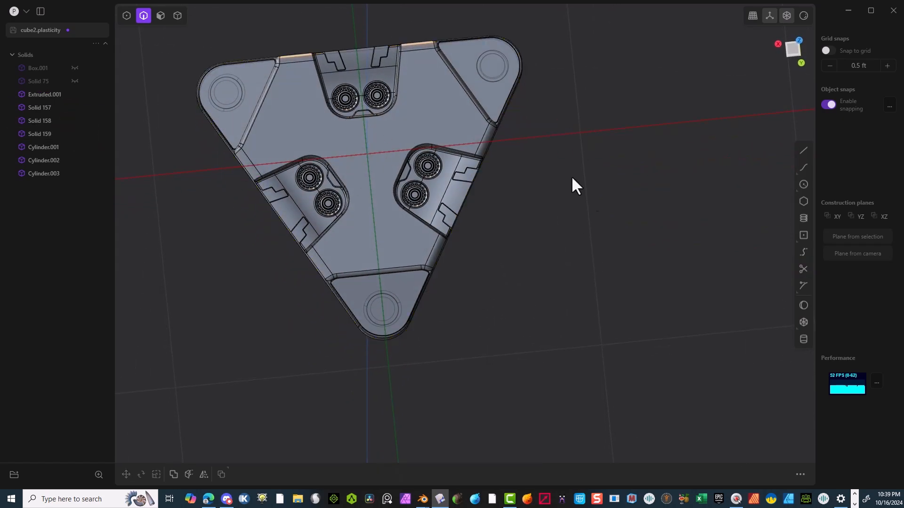
In the top view, draw a six-sided polygon centred on the origin with one vertex on the Y axis between the pockets
{"action": "left_click", "coordinate": [795, 51]}
{"action": "right_click_drag", "start_coordinate": [491, 228], "coordinate": [766, 323]}
{"action": "scroll", "coordinate": [461, 175], "scroll_direction": "up", "scroll_amount": 4}
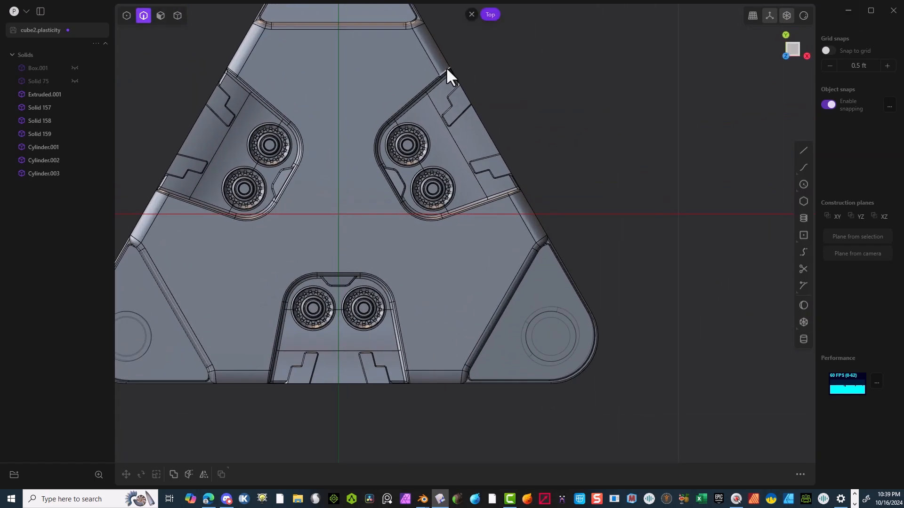
{"action": "scroll", "coordinate": [440, 82], "scroll_direction": "up", "scroll_amount": 1}
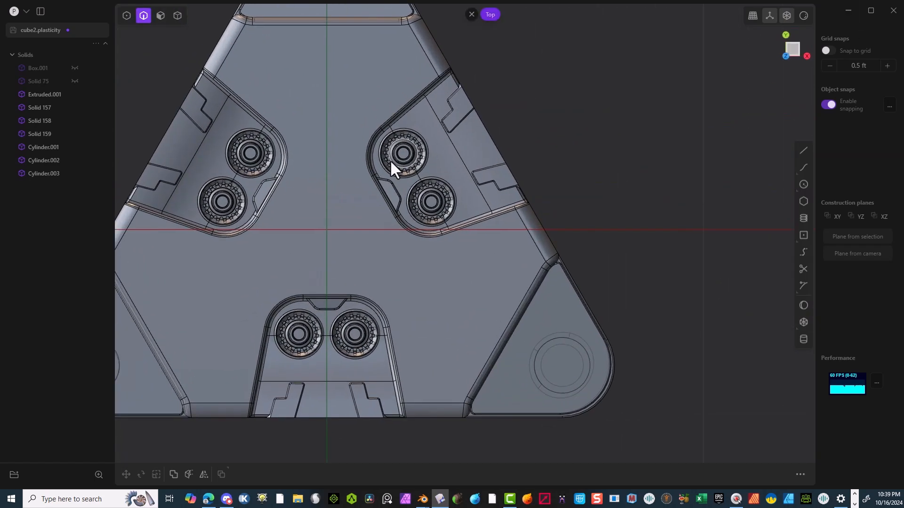
{"action": "left_click", "coordinate": [804, 201]}
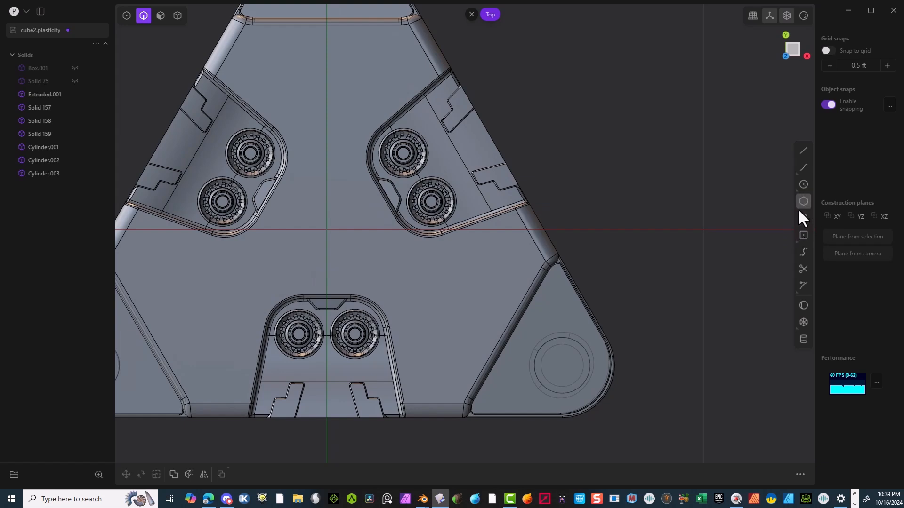
{"action": "left_click", "coordinate": [326, 230]}
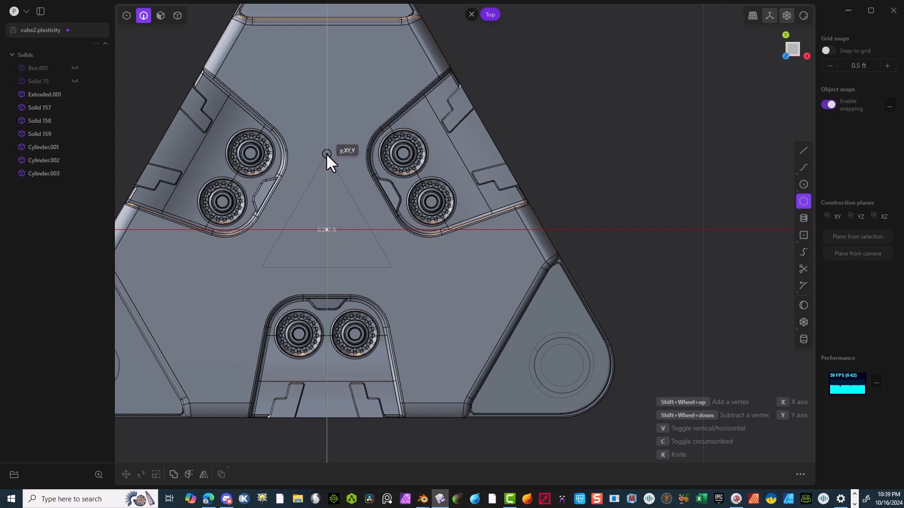
{"action": "key", "text": "shift"}
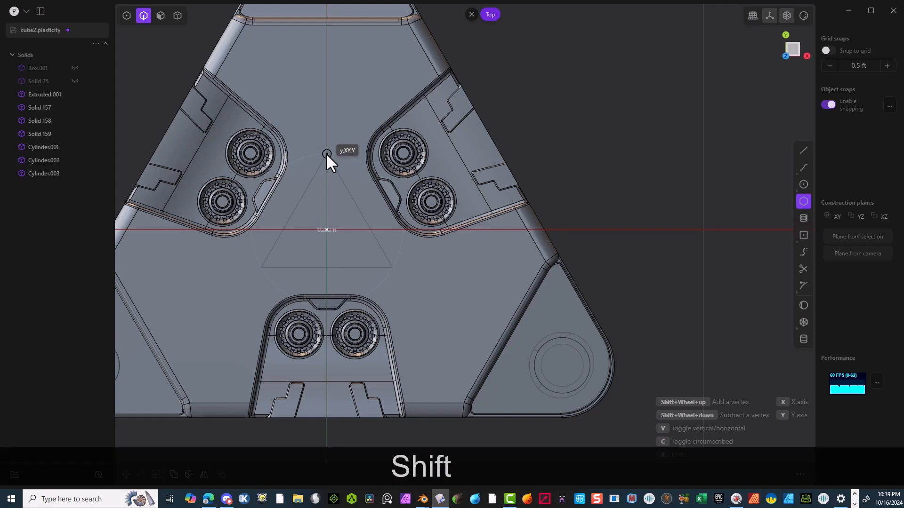
{"action": "scroll", "coordinate": [325, 154], "scroll_direction": "up", "scroll_amount": 1, "text": "shift"}
{"action": "scroll", "coordinate": [326, 153], "scroll_direction": "up", "scroll_amount": 1, "text": "shift"}
{"action": "scroll", "coordinate": [325, 153], "scroll_direction": "up", "scroll_amount": 1, "text": "shift"}
{"action": "scroll", "coordinate": [326, 153], "scroll_direction": "up", "scroll_amount": 1, "text": "shift"}
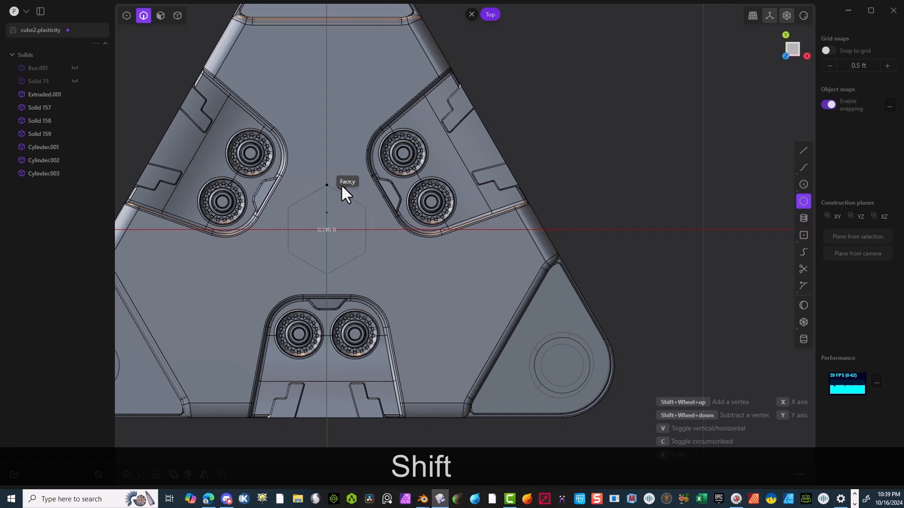
{"action": "scroll", "coordinate": [341, 186], "scroll_direction": "down", "scroll_amount": 2, "text": "shift"}
{"action": "scroll", "coordinate": [341, 187], "scroll_direction": "up", "scroll_amount": 5, "text": "shift"}
{"action": "scroll", "coordinate": [337, 193], "scroll_direction": "up", "scroll_amount": 1, "text": "shift"}
{"action": "scroll", "coordinate": [337, 195], "scroll_direction": "down", "scroll_amount": 4, "text": "shift"}
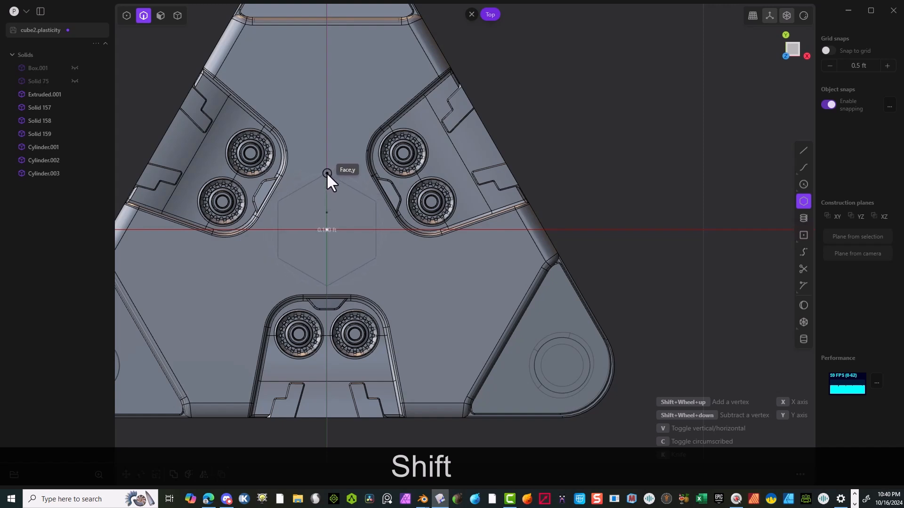
{"action": "left_click", "coordinate": [327, 173]}
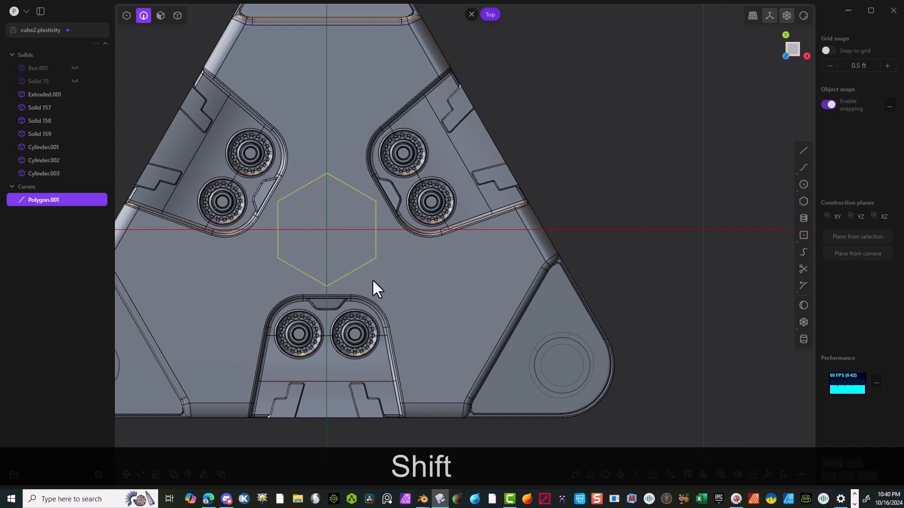
{"action": "key", "text": "r"}
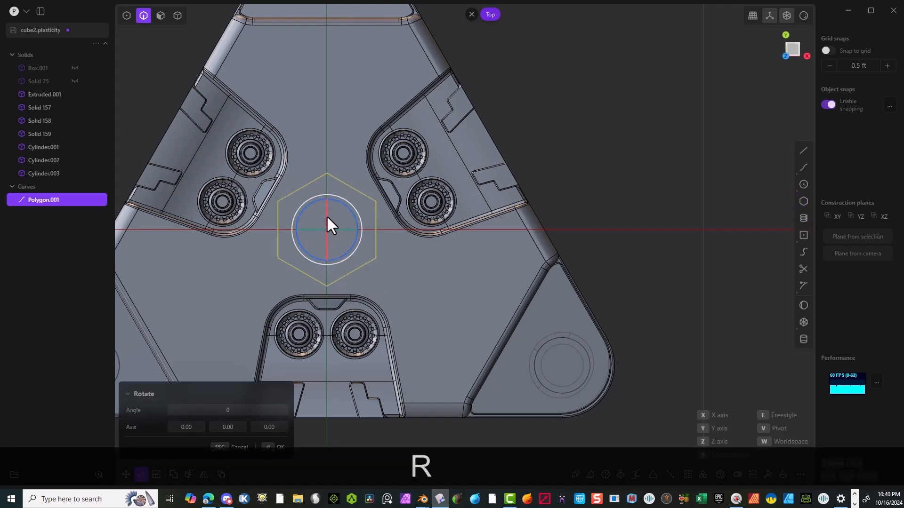
{"action": "key", "text": "f"}
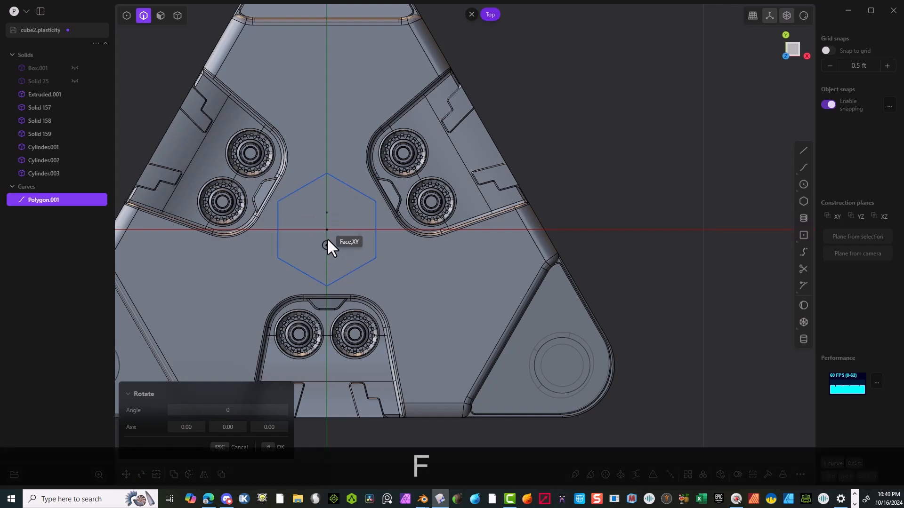
{"action": "left_click", "coordinate": [326, 173]}
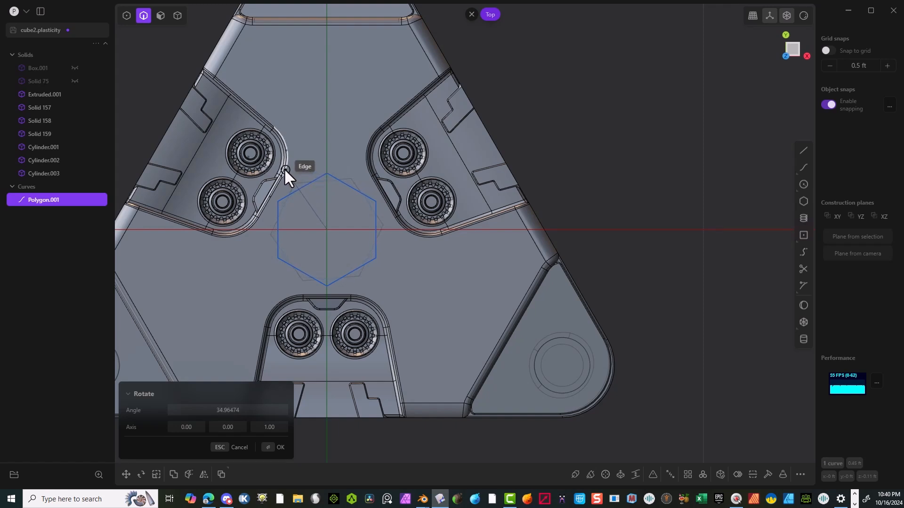
{"action": "key", "text": "ctrl+z"}
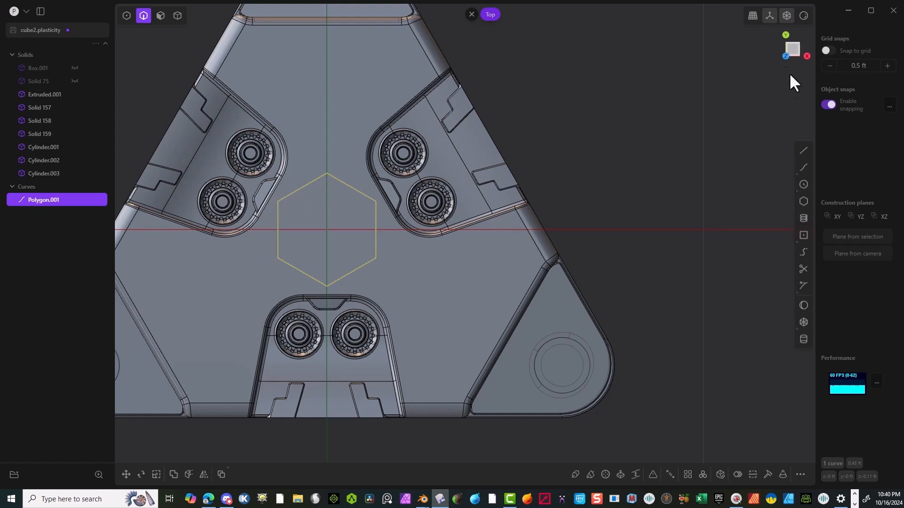
Draw a straight reference line from the inner edge of the upper-left gear pocket to the origin
{"action": "left_click", "coordinate": [804, 153]}
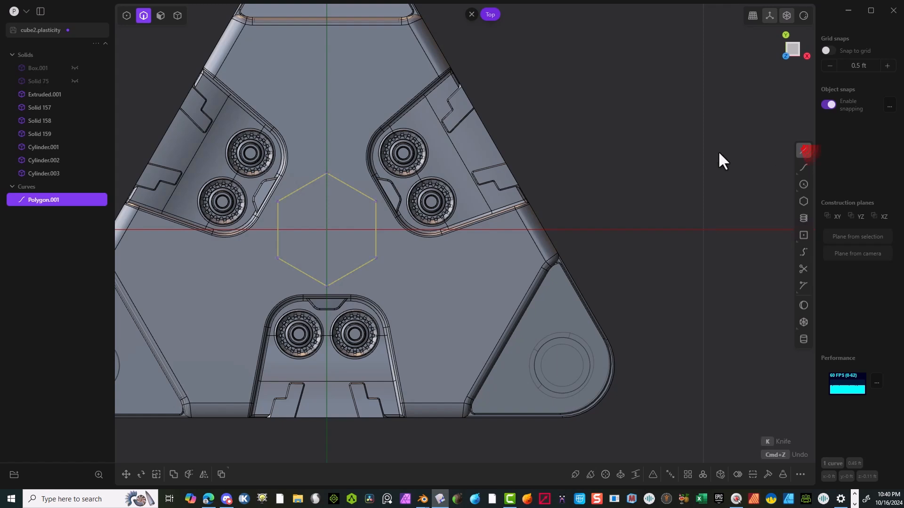
{"action": "left_click", "coordinate": [270, 198]}
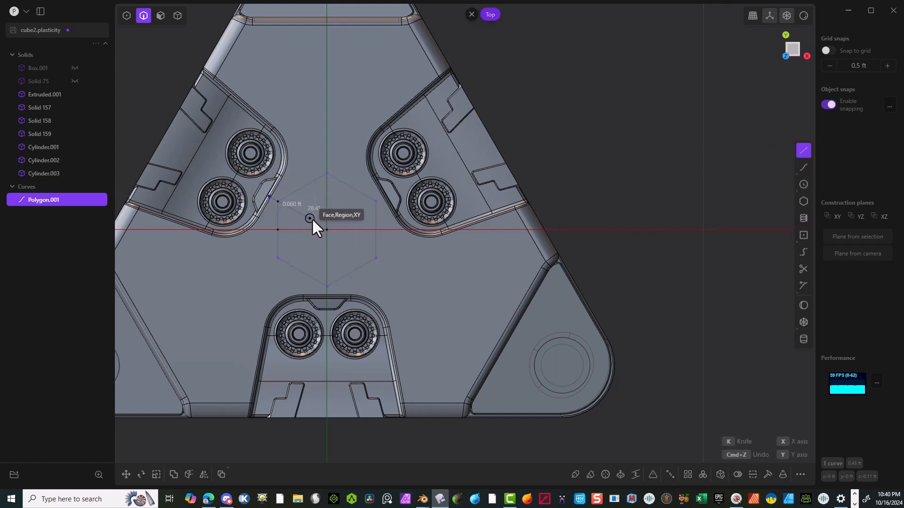
{"action": "left_click", "coordinate": [328, 229]}
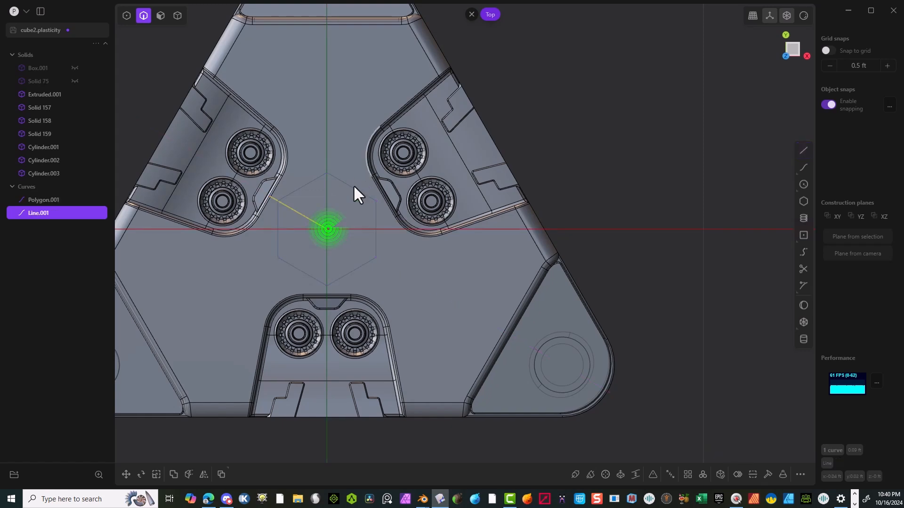
Rotate the hexagon freely about the origin to align an edge midpoint with the reference line from the upper-left pocket
{"action": "left_click", "coordinate": [317, 180]}
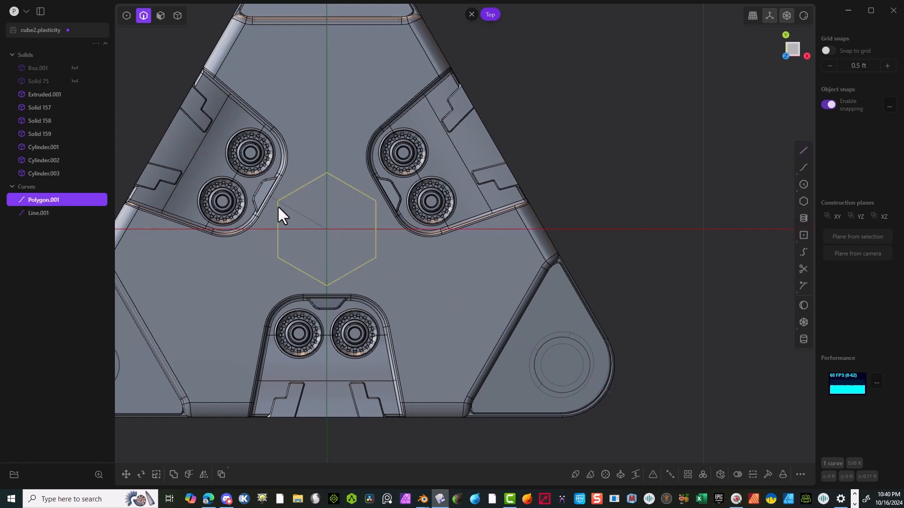
{"action": "key", "text": "r"}
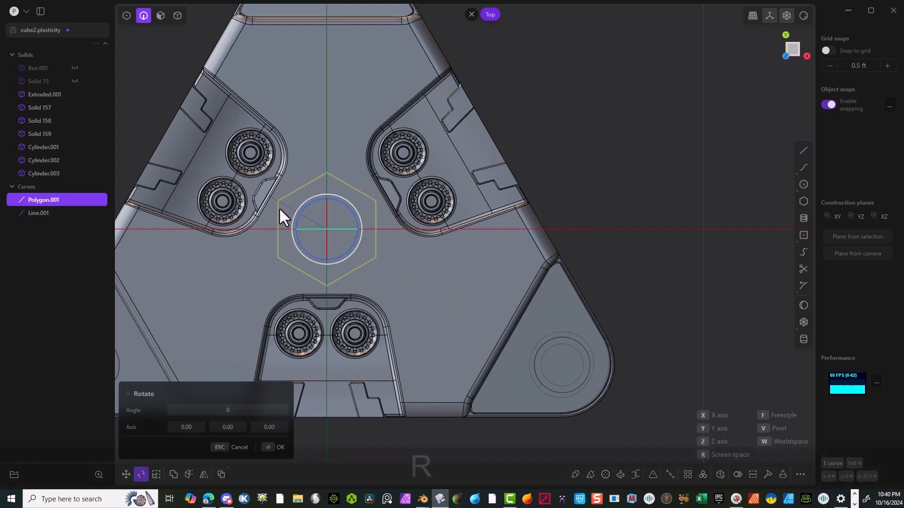
{"action": "key", "text": "f"}
{"action": "left_click", "coordinate": [327, 229]}
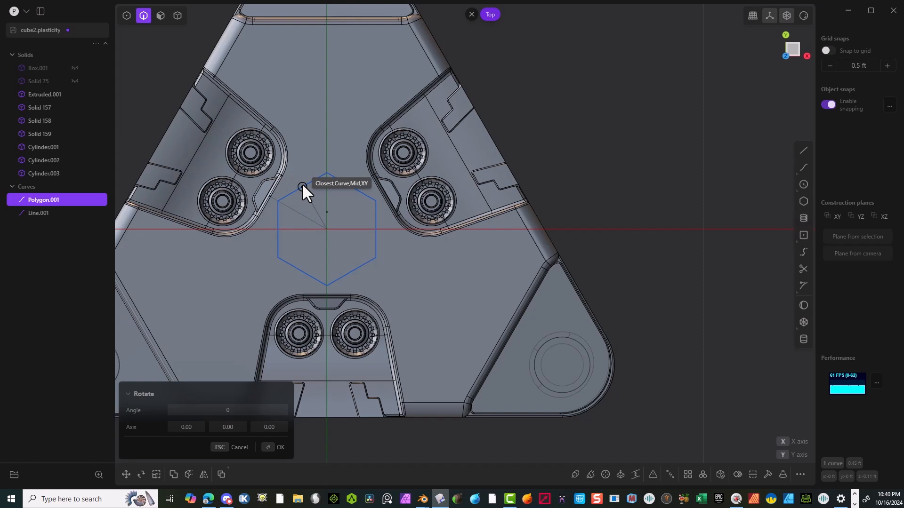
{"action": "left_click", "coordinate": [302, 186]}
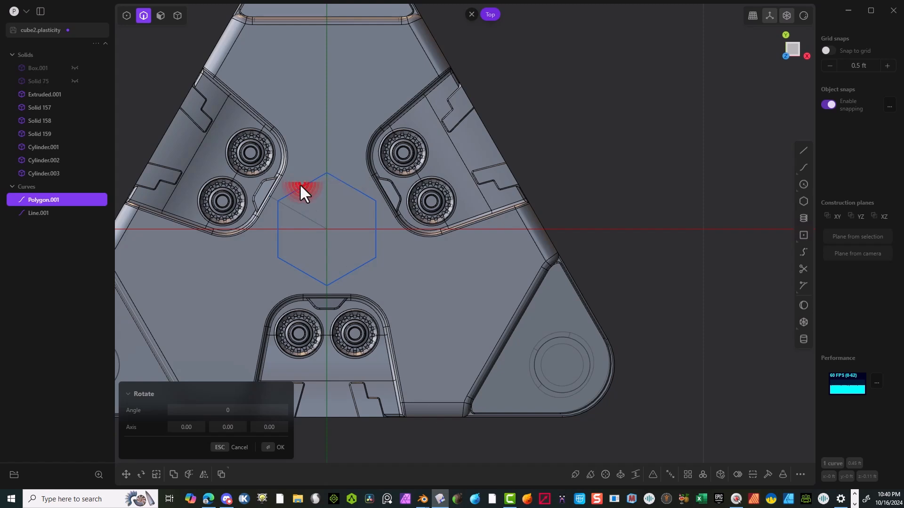
{"action": "left_click", "coordinate": [278, 196]}
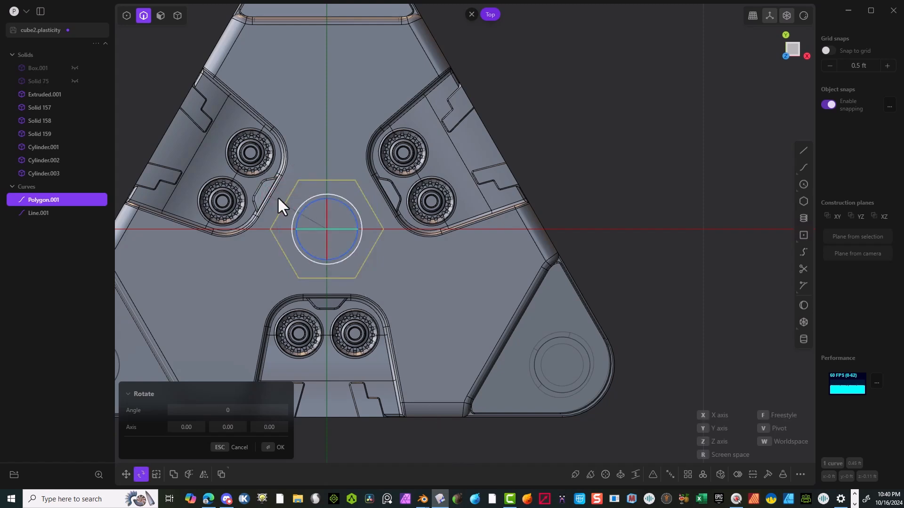
Delete the reference line between the gear pocket and the origin
{"action": "scroll", "coordinate": [417, 259], "scroll_direction": "down", "scroll_amount": 1}
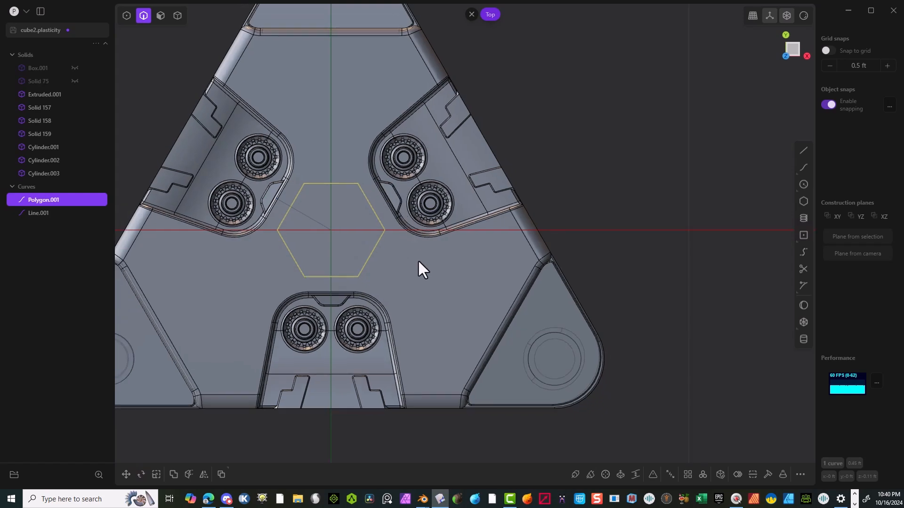
{"action": "left_click", "coordinate": [619, 151]}
{"action": "mouse_move", "coordinate": [341, 200]}
{"action": "middle_mouse_down"}
{"action": "mouse_move", "coordinate": [356, 169]}
{"action": "mouse_move", "coordinate": [354, 199]}
{"action": "middle_mouse_up"}
{"action": "left_click", "coordinate": [286, 215]}
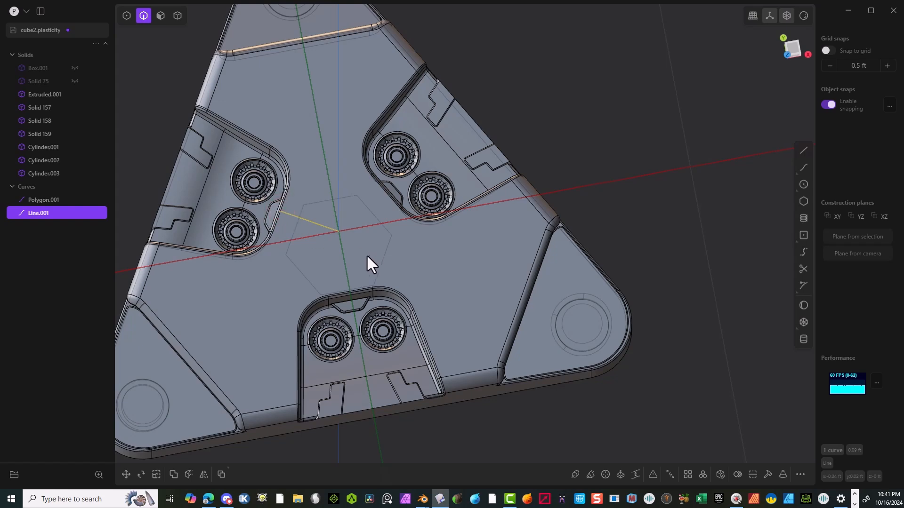
{"action": "key", "text": "Delete"}
Move the hexagon up along the Z axis to just above the panel's top face
{"action": "scroll", "coordinate": [363, 261], "scroll_direction": "down", "scroll_amount": 1}
{"action": "left_click", "coordinate": [325, 213]}
{"action": "middle_click_drag", "start_coordinate": [325, 213], "coordinate": [500, 153]}
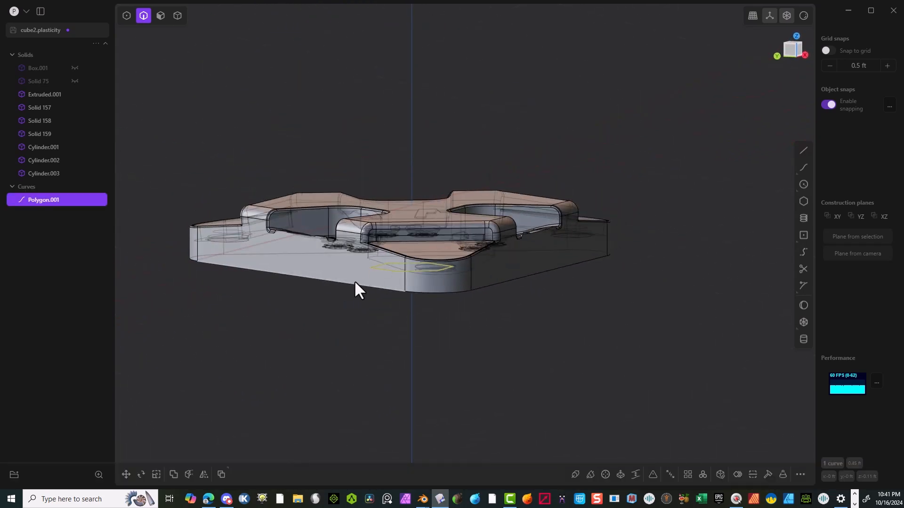
{"action": "key", "text": "g"}
{"action": "left_click_drag", "start_coordinate": [410, 233], "coordinate": [409, 166]}
In the top view, scale the hexagon uniformly by about 1.11
{"action": "middle_click_drag", "start_coordinate": [743, 39], "coordinate": [744, 64]}
{"action": "left_click", "coordinate": [796, 41]}
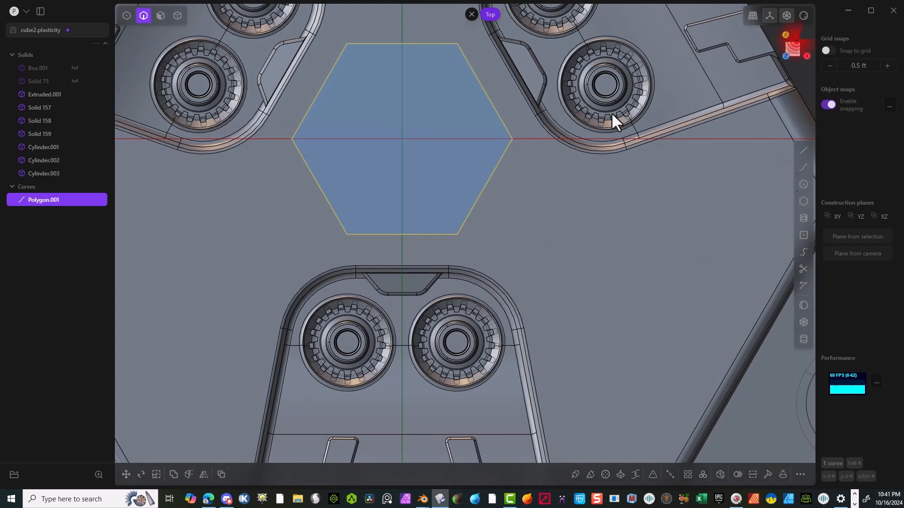
{"action": "key", "text": "s"}
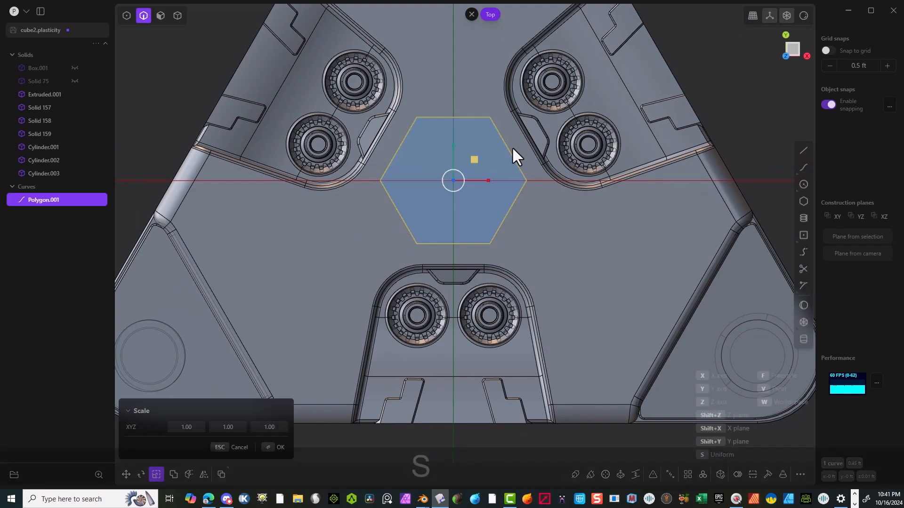
{"action": "left_click", "coordinate": [521, 143]}
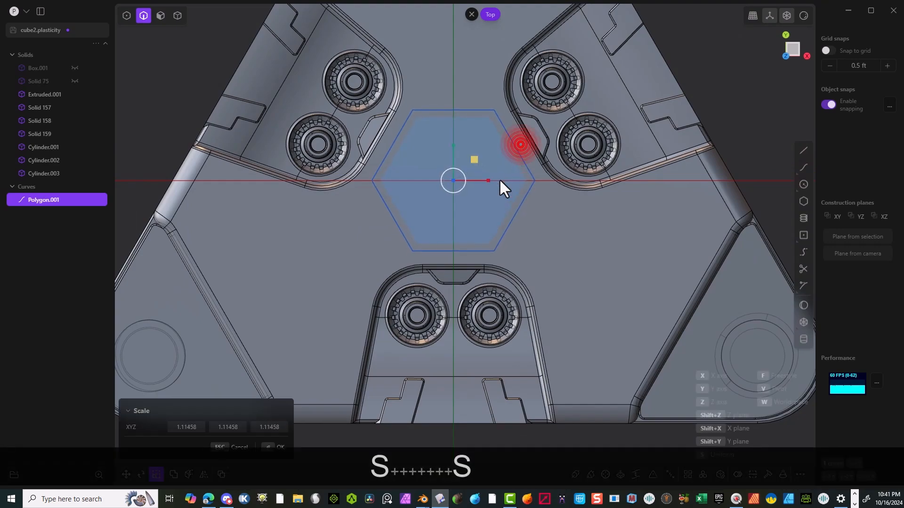
{"action": "left_click", "coordinate": [272, 447]}
Duplicate the hexagon, lower the copy slightly along Z and scale it down uniformly inside the original
{"action": "middle_click_drag", "start_coordinate": [388, 277], "coordinate": [320, 248]}
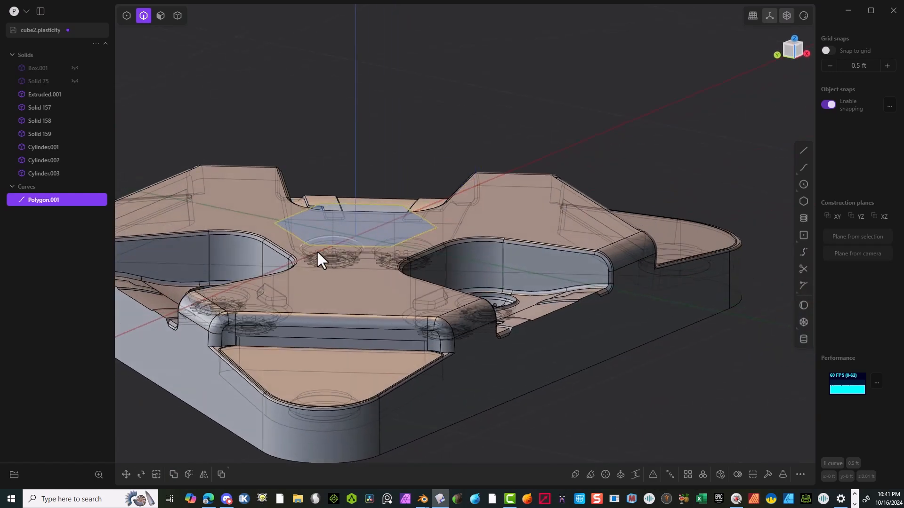
{"action": "key", "text": "shift+d"}
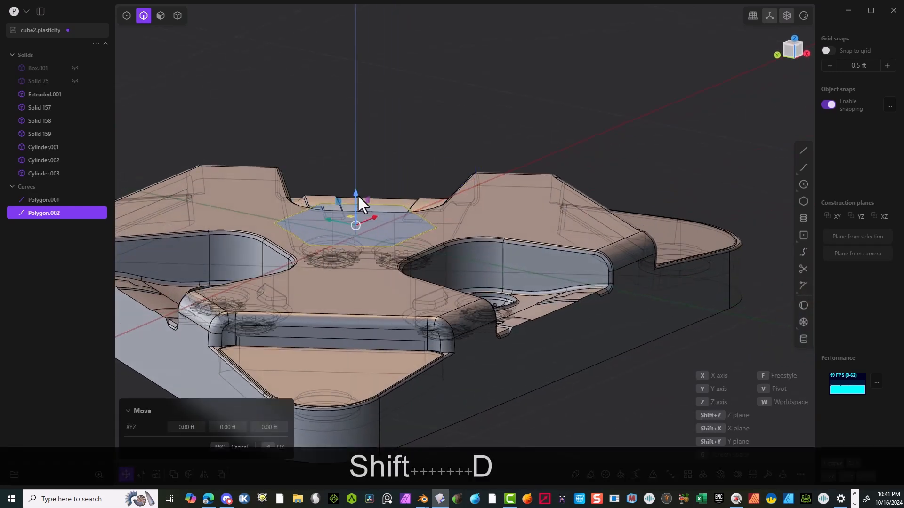
{"action": "left_click_drag", "start_coordinate": [356, 205], "coordinate": [356, 209]}
{"action": "key", "text": "s"}
{"action": "key", "text": "s"}
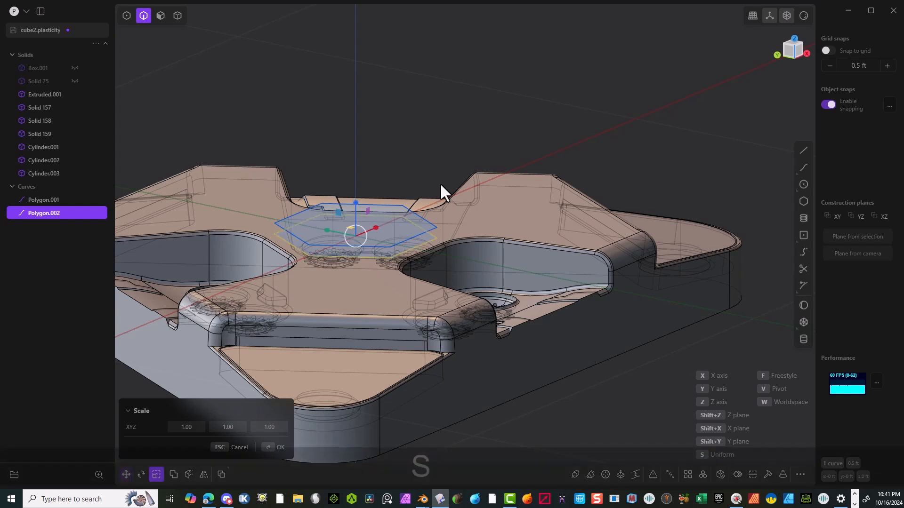
{"action": "left_click", "coordinate": [419, 196]}
{"action": "left_click", "coordinate": [274, 447]}
Loft between the upper and lower hexagonal regions to make a tapered solid
{"action": "middle_click_drag", "start_coordinate": [531, 118], "coordinate": [477, 145]}
{"action": "left_click", "coordinate": [164, 16]}
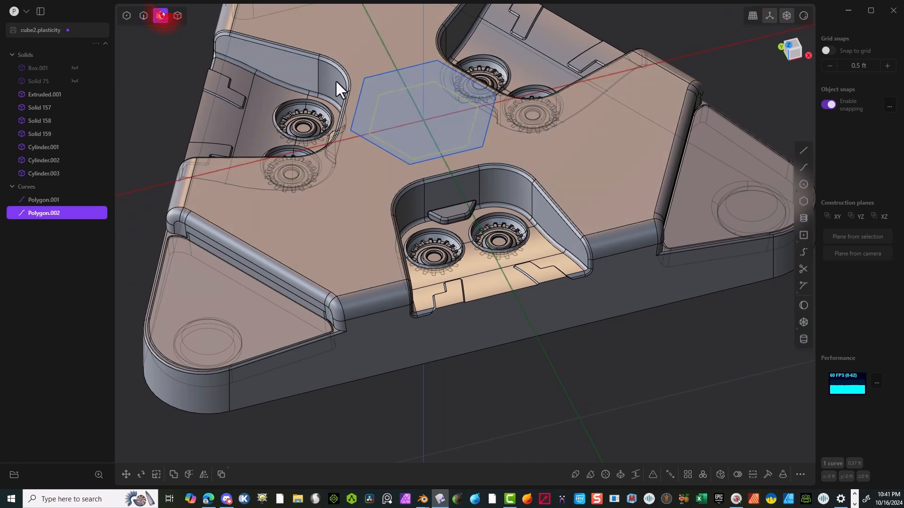
{"action": "left_click", "coordinate": [376, 80]}
{"action": "key", "text": "e"}
{"action": "middle_click_drag", "start_coordinate": [389, 123], "coordinate": [403, 106]}
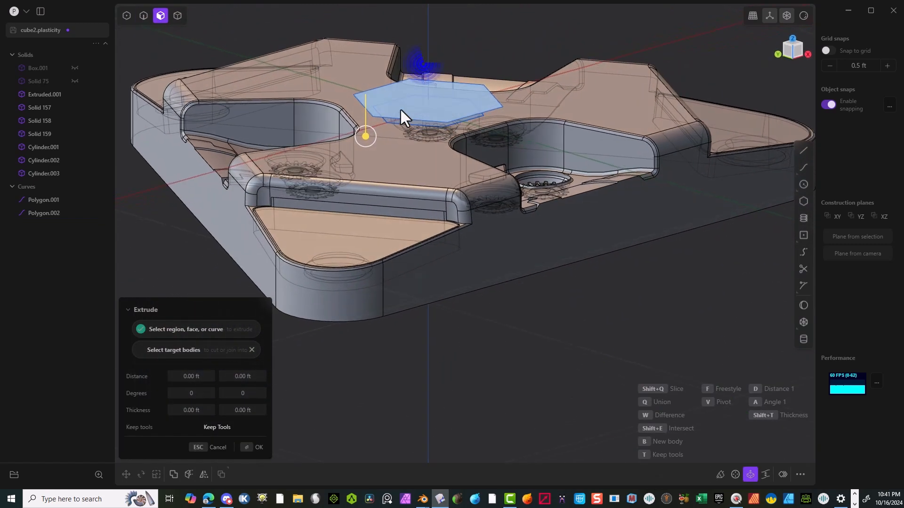
{"action": "left_click", "coordinate": [388, 121], "text": "shift"}
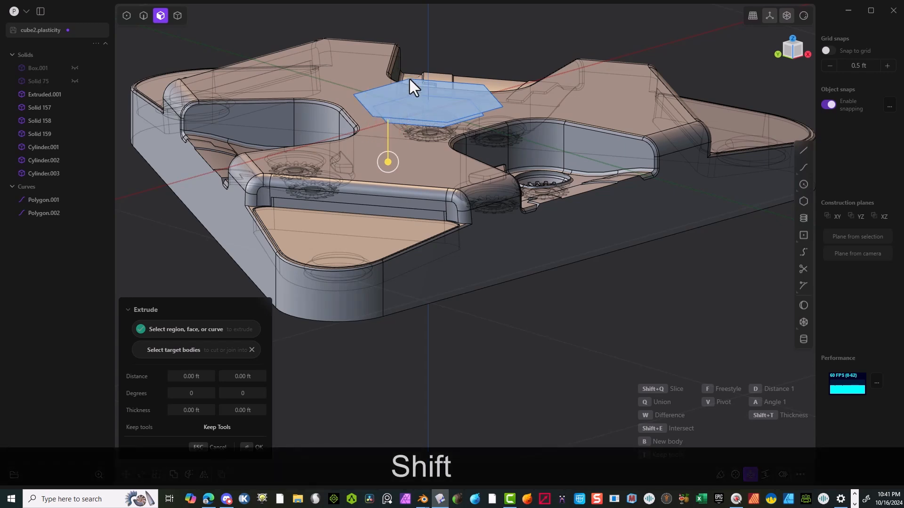
{"action": "key", "text": "l"}
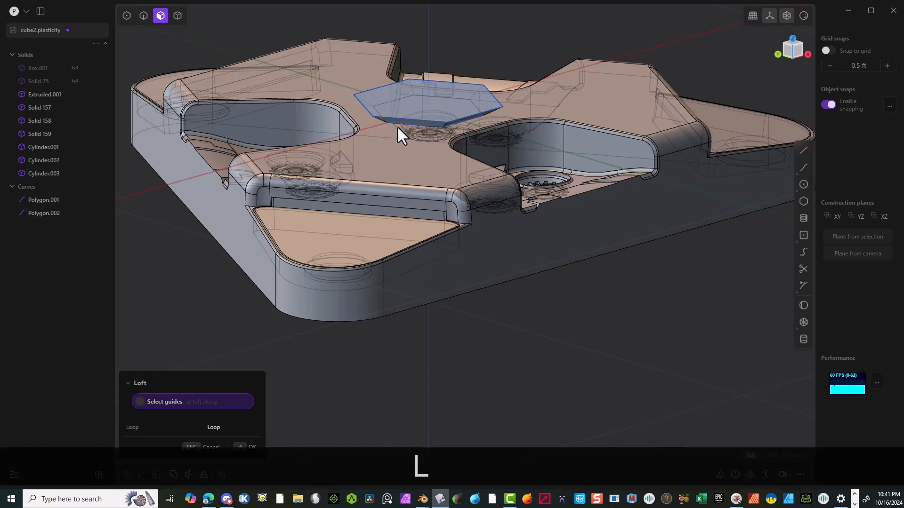
{"action": "left_click", "coordinate": [244, 450]}
Fillet the six slanted corner edges of the lofted hexagonal solid by about 0.00988 ft
{"action": "scroll", "coordinate": [436, 89], "scroll_direction": "up", "scroll_amount": 10}
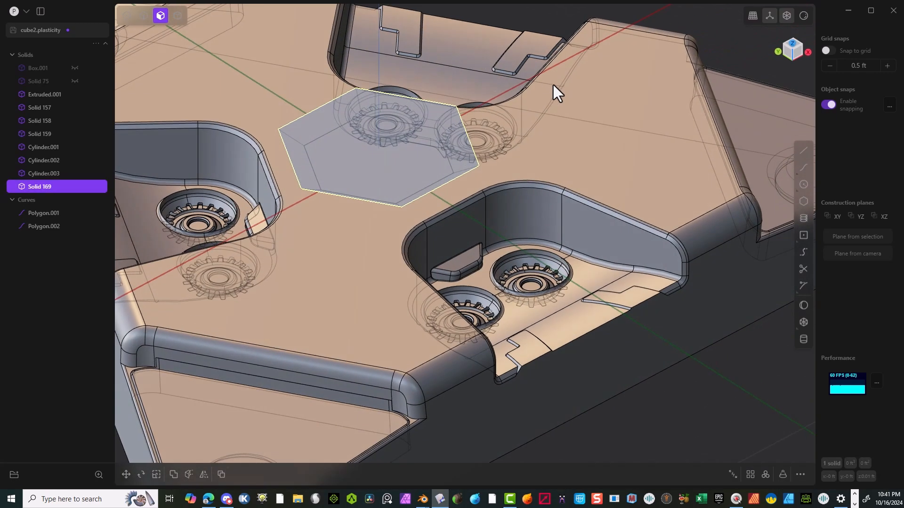
{"action": "left_click", "coordinate": [553, 85]}
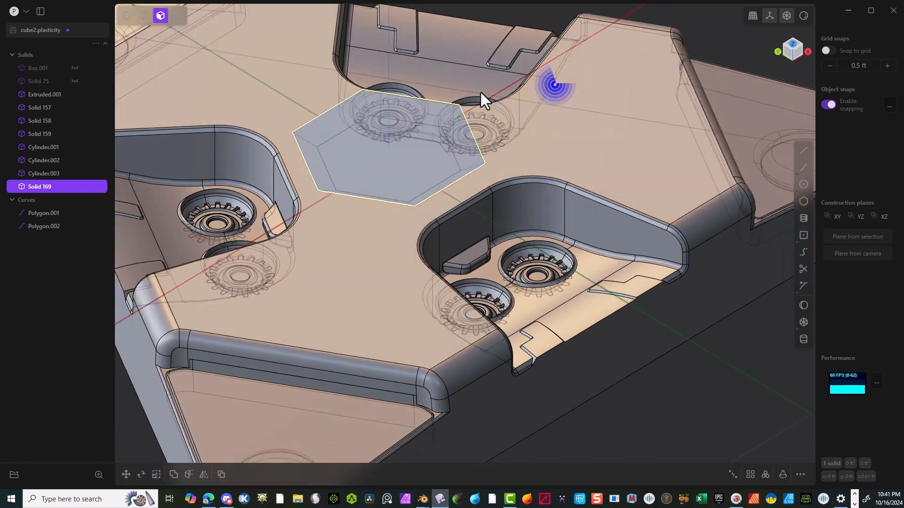
{"action": "left_click", "coordinate": [143, 15]}
{"action": "middle_click_drag", "start_coordinate": [357, 84], "coordinate": [287, 97]}
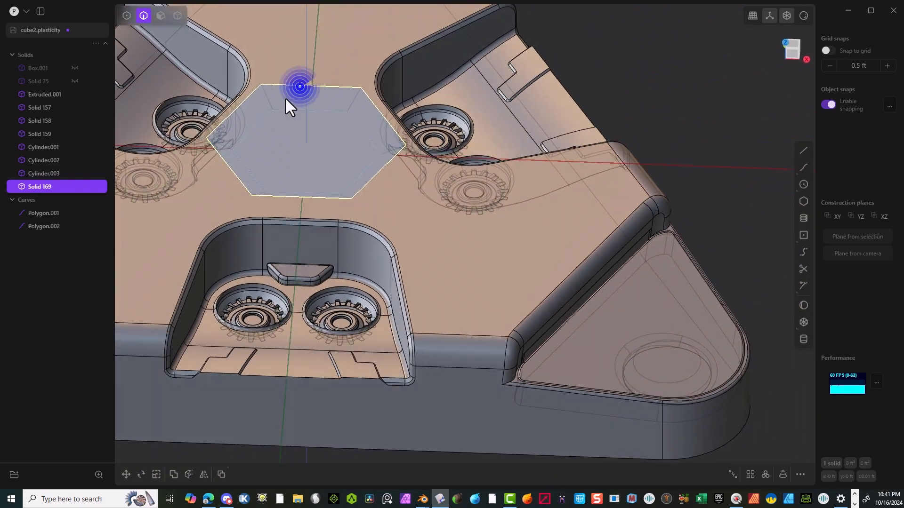
{"action": "left_click", "coordinate": [269, 99]}
{"action": "key", "text": "f"}
{"action": "left_click", "coordinate": [357, 98], "text": "shift"}
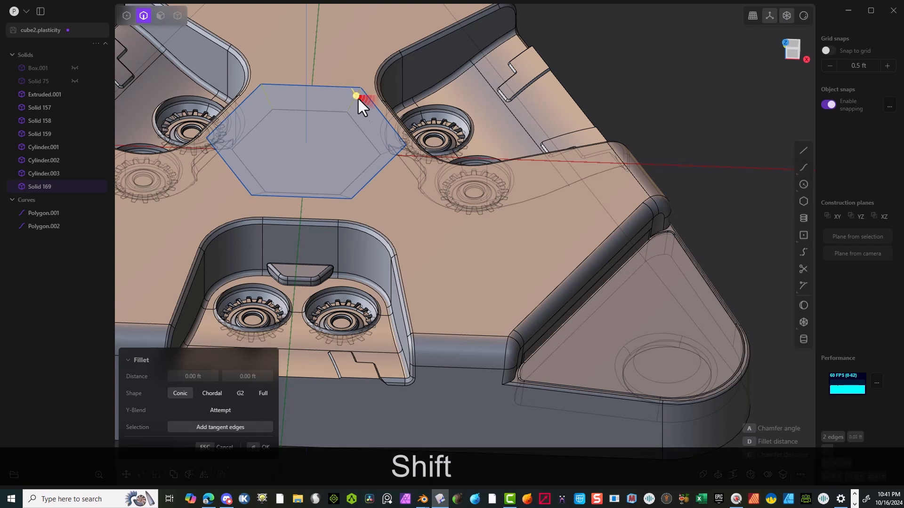
{"action": "left_click", "coordinate": [384, 153], "text": "shift"}
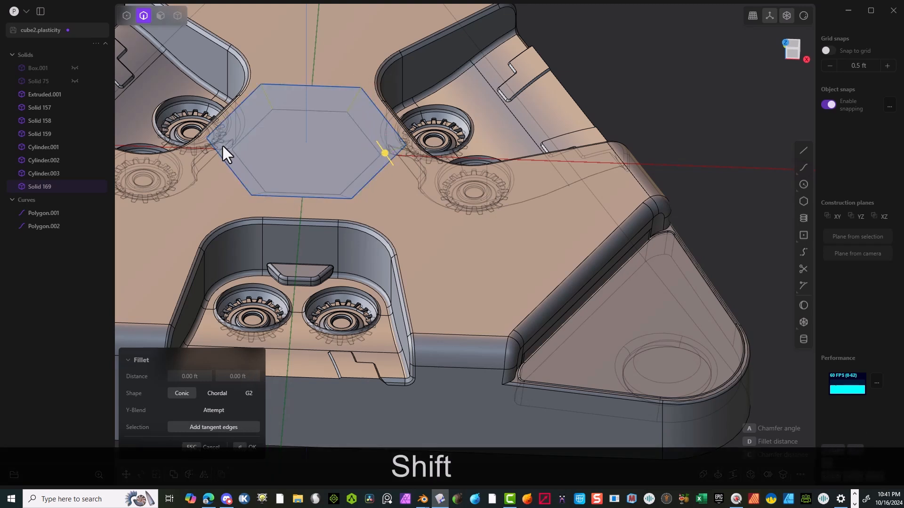
{"action": "middle_click_drag", "start_coordinate": [223, 146], "coordinate": [399, 129]}
{"action": "left_click", "coordinate": [290, 96], "text": "shift"}
{"action": "left_click", "coordinate": [314, 151], "text": "shift"}
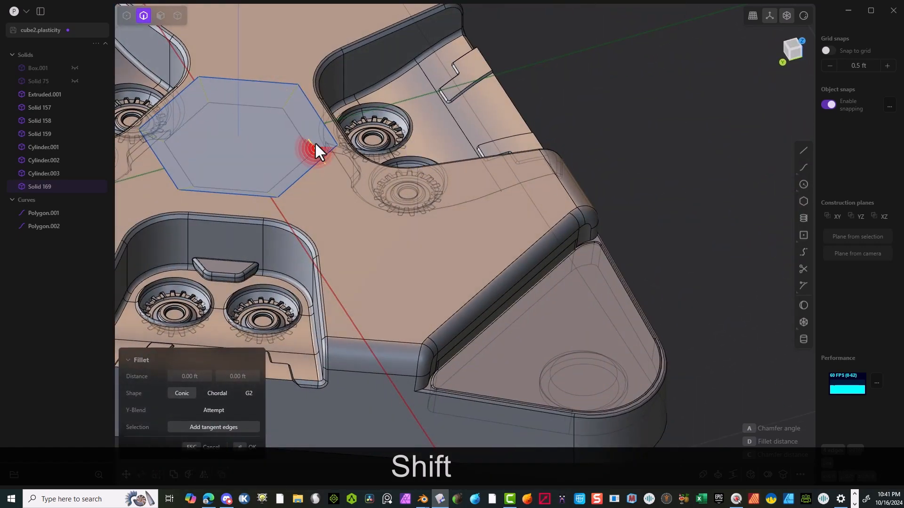
{"action": "scroll", "coordinate": [286, 61], "scroll_direction": "up", "scroll_amount": 4}
{"action": "left_click_drag", "start_coordinate": [324, 180], "coordinate": [336, 188]}
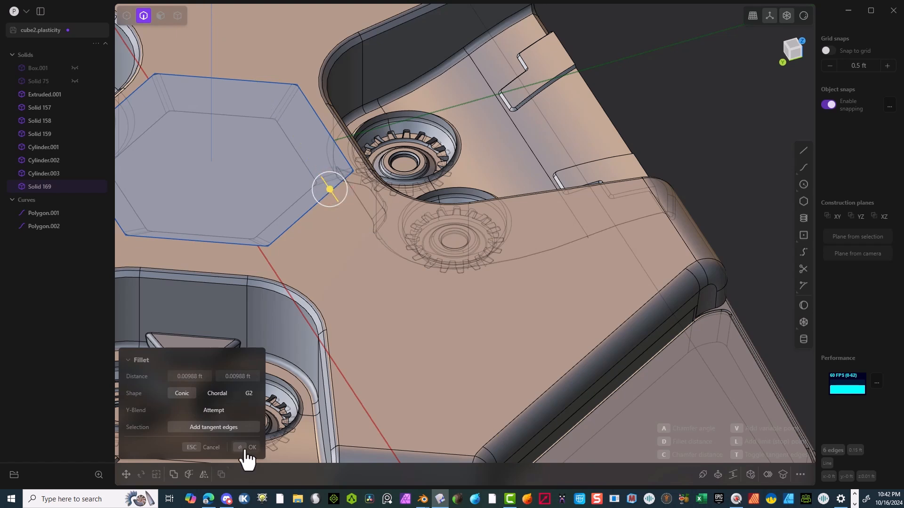
{"action": "left_click", "coordinate": [244, 447]}
Try to fillet the smaller hexagon curve by about 0.02489 ft
{"action": "left_click", "coordinate": [289, 143]}
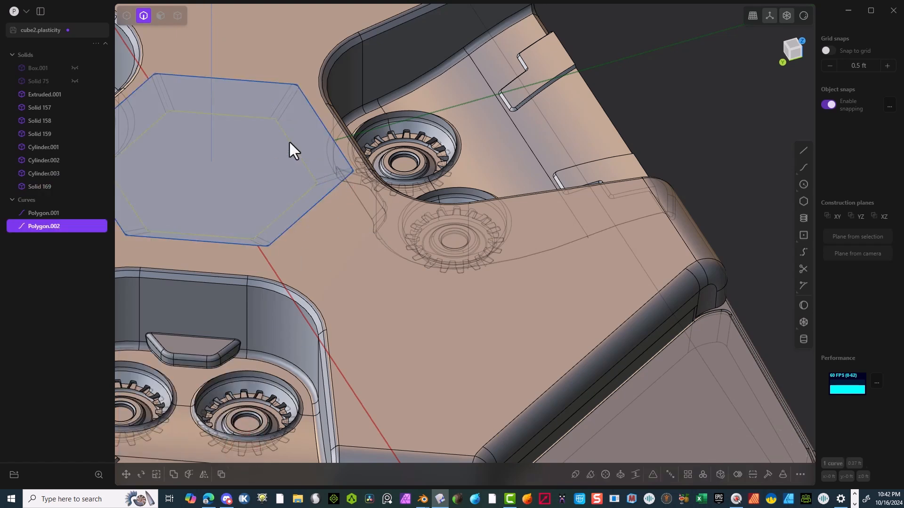
{"action": "left_click", "coordinate": [295, 130]}
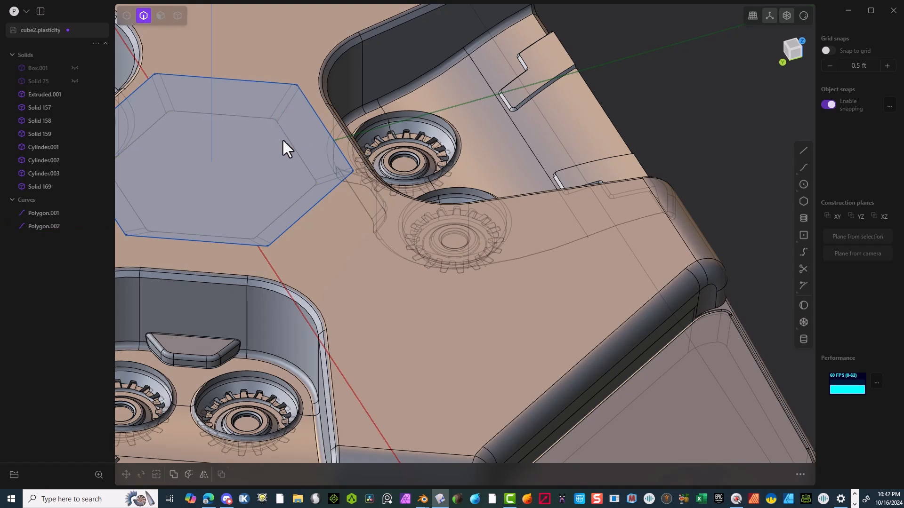
{"action": "left_click", "coordinate": [290, 142]}
{"action": "key", "text": "b"}
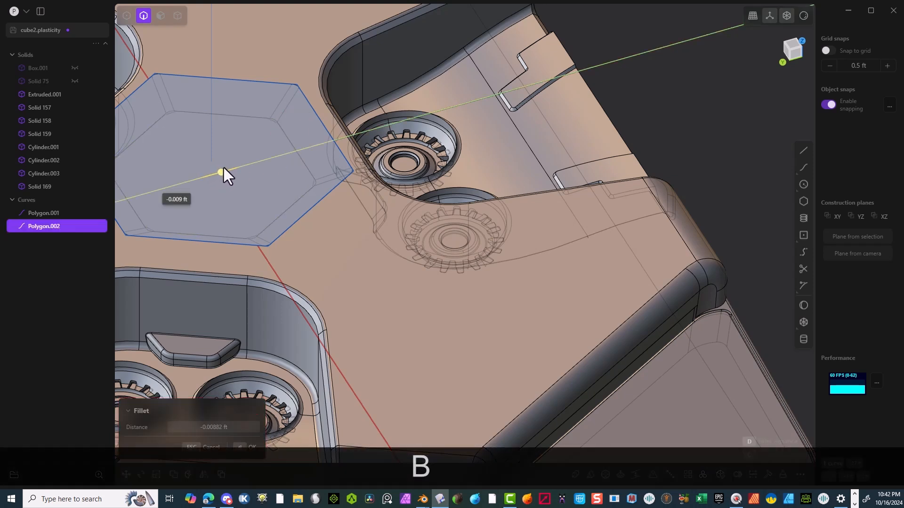
{"action": "left_click", "coordinate": [172, 195]}
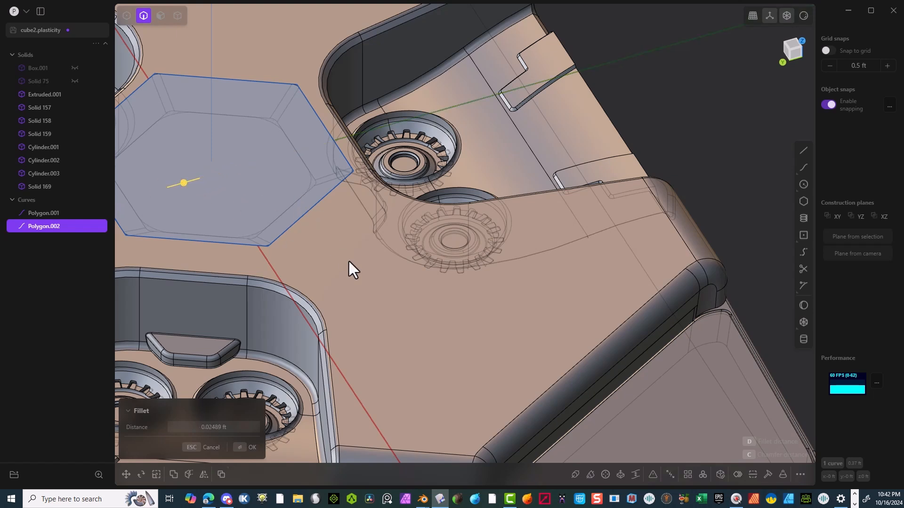
{"action": "left_click", "coordinate": [392, 270]}
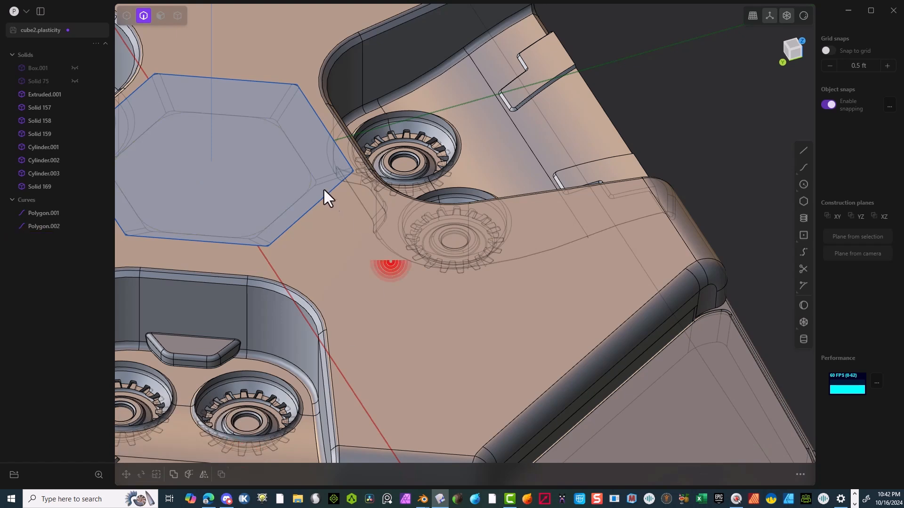
Fillet the lower rim edge of the hexagonal solid by about 0.0091 ft
{"action": "left_click", "coordinate": [315, 181]}
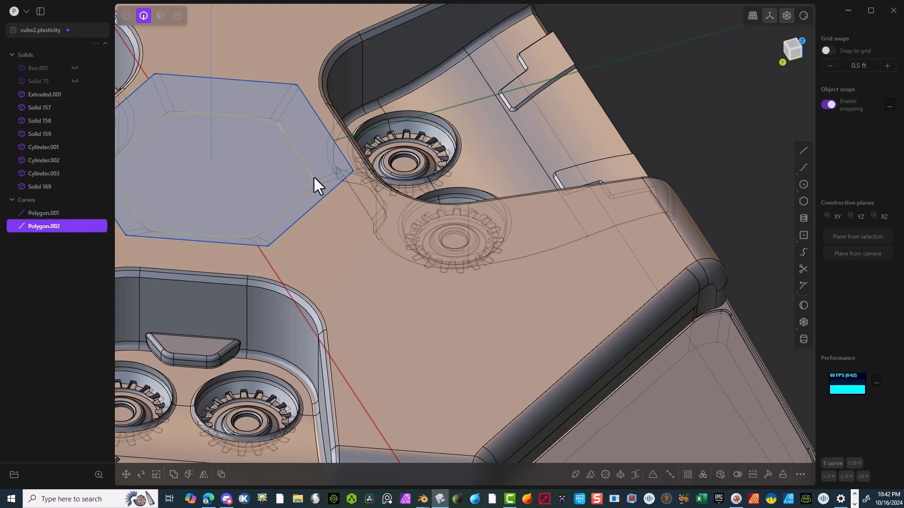
{"action": "left_click", "coordinate": [312, 176]}
{"action": "key", "text": "b"}
{"action": "left_click_drag", "start_coordinate": [313, 177], "coordinate": [320, 186]}
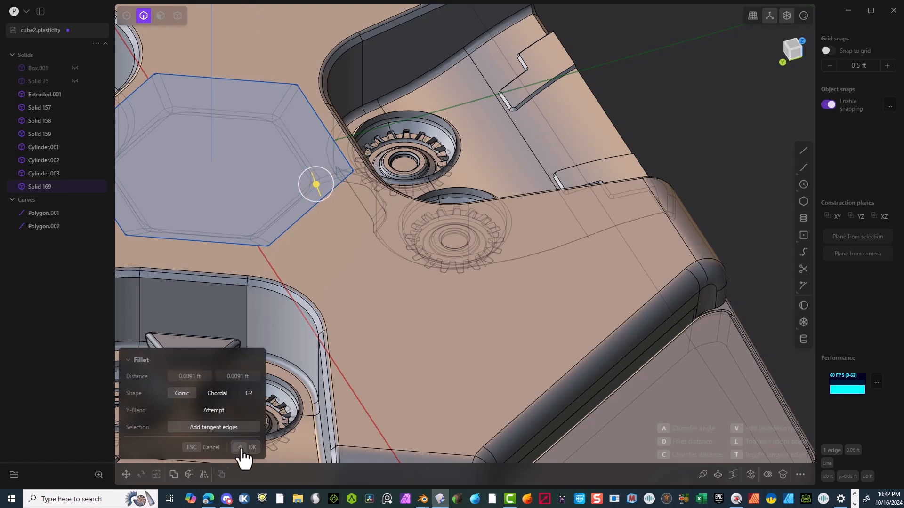
{"action": "left_click", "coordinate": [245, 448]}
Hide the hexagonal solid at the centre of the panel so its source curves are accessible
{"action": "middle_click_drag", "start_coordinate": [340, 273], "coordinate": [289, 170]}
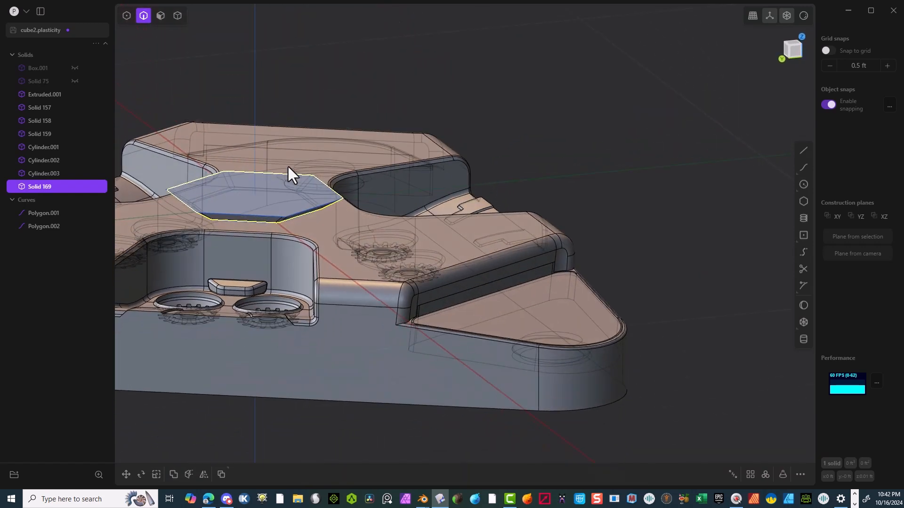
{"action": "left_click", "coordinate": [177, 15]}
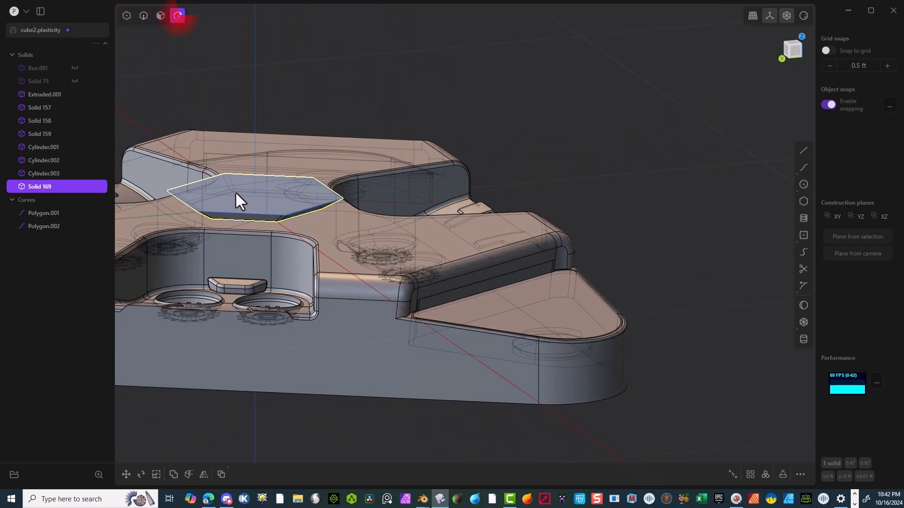
{"action": "left_click", "coordinate": [234, 208]}
{"action": "left_click", "coordinate": [239, 193]}
{"action": "left_click", "coordinate": [246, 211]}
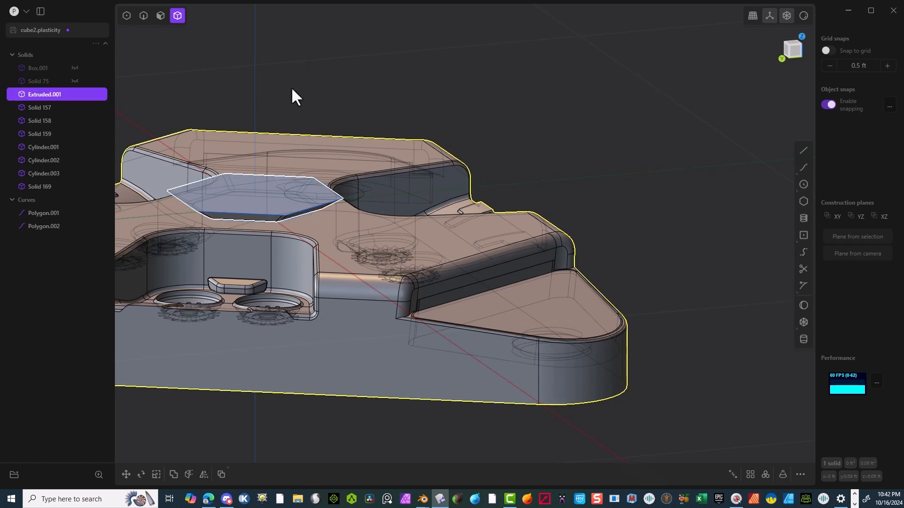
{"action": "left_click", "coordinate": [251, 214]}
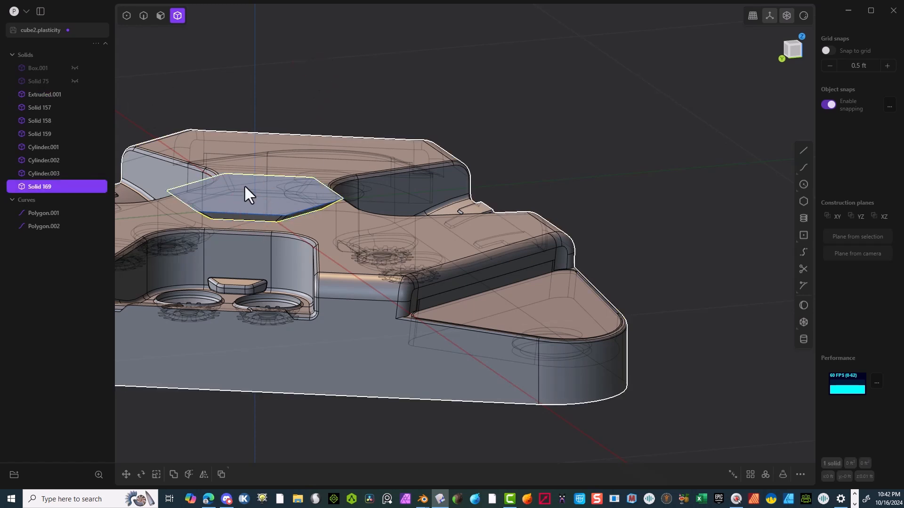
{"action": "left_click", "coordinate": [75, 187]}
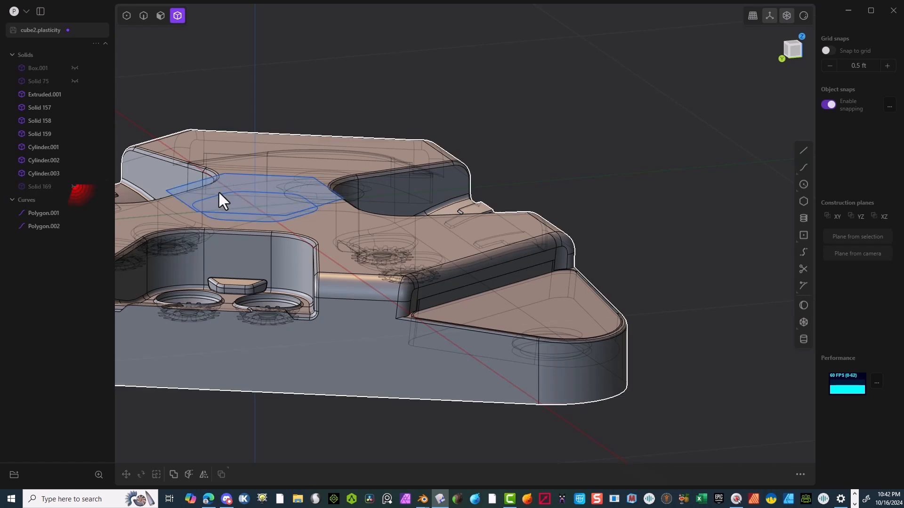
Delete the two hexagon curves at the panel's centre and show the hexagonal solid again
{"action": "scroll", "coordinate": [218, 195], "scroll_direction": "up", "scroll_amount": 3}
{"action": "left_click", "coordinate": [146, 16]}
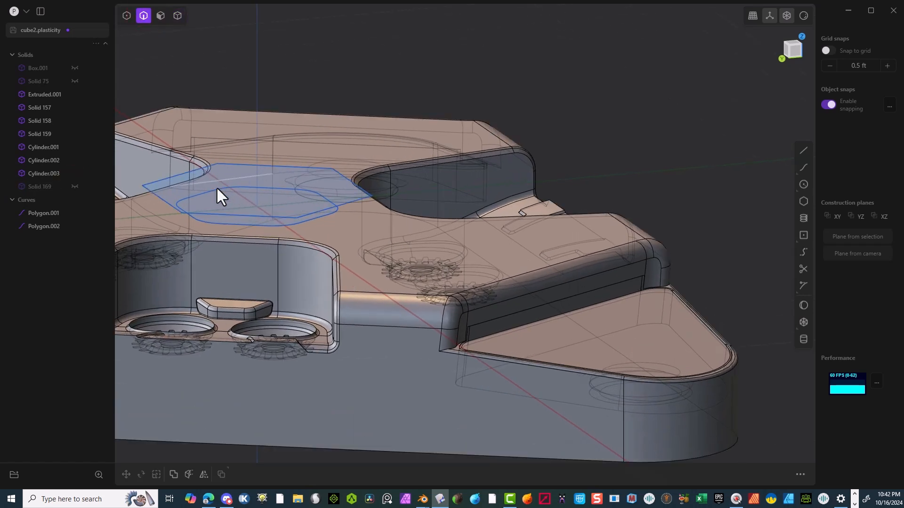
{"action": "left_click", "coordinate": [216, 188]}
{"action": "key", "text": "Delete"}
{"action": "left_click", "coordinate": [228, 162]}
{"action": "key", "text": "Delete"}
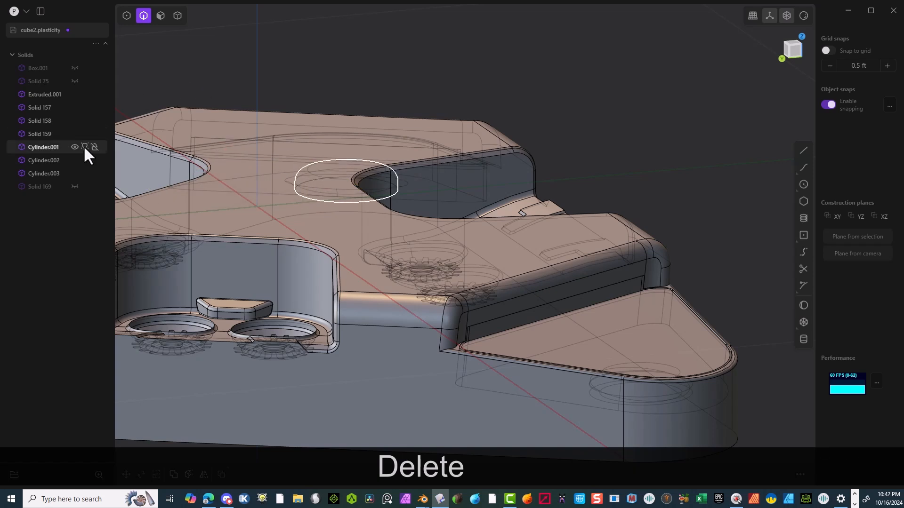
{"action": "double_click", "coordinate": [73, 185]}
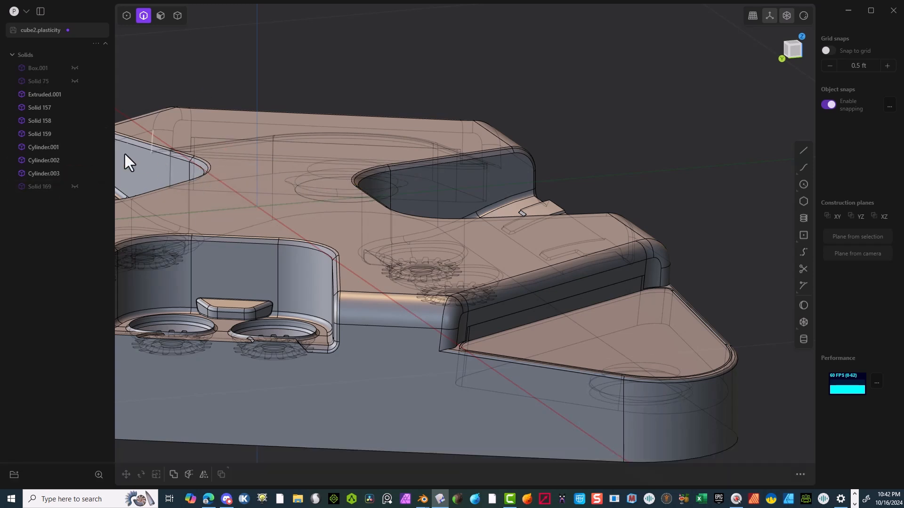
{"action": "left_click", "coordinate": [75, 187]}
Move the hexagonal solid slightly downward along the Z axis
{"action": "key", "text": "g"}
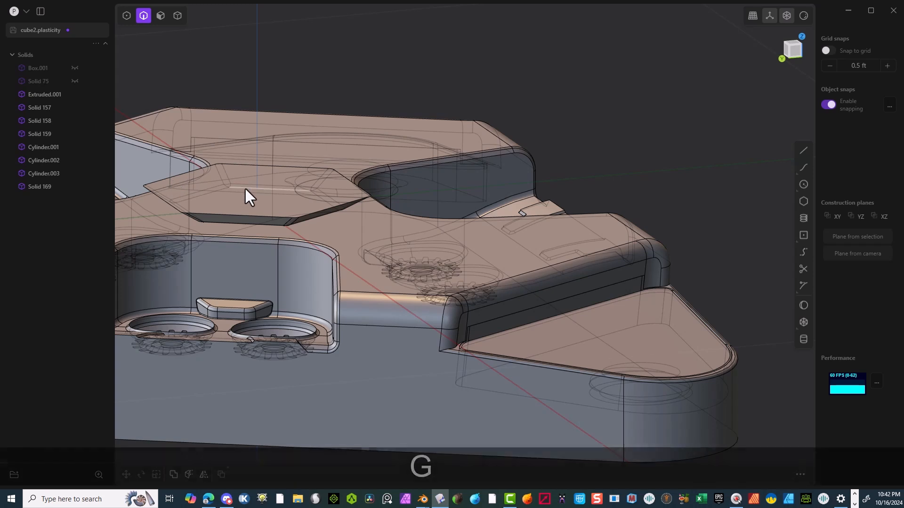
{"action": "left_click", "coordinate": [177, 19]}
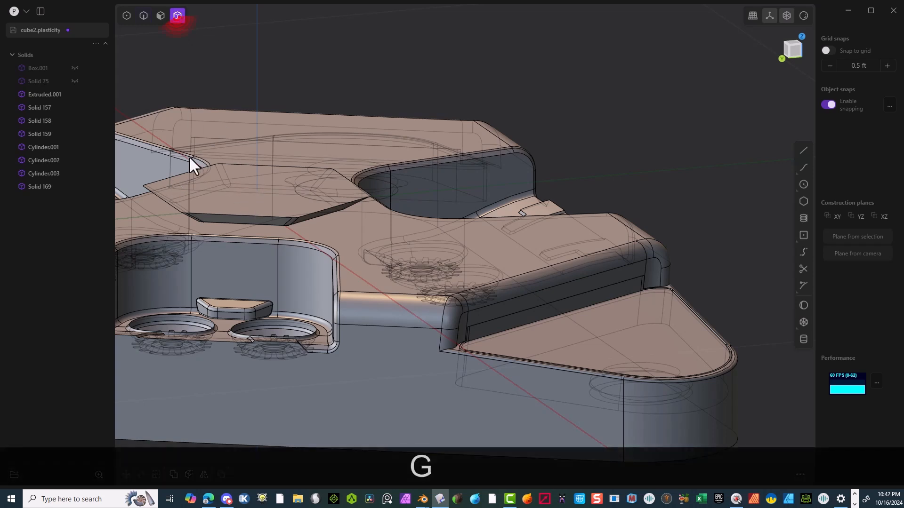
{"action": "left_click", "coordinate": [207, 203]}
{"action": "key", "text": "g"}
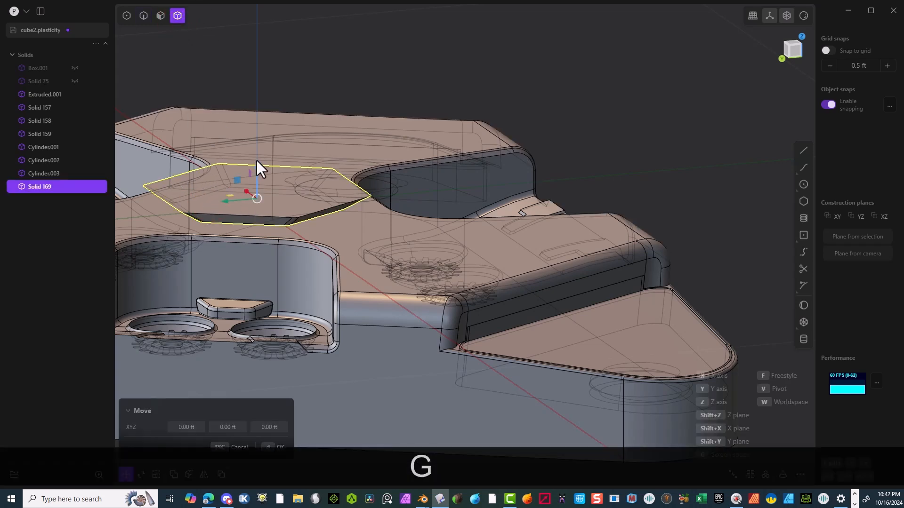
{"action": "left_click_drag", "start_coordinate": [261, 177], "coordinate": [262, 181]}
{"action": "middle_click_drag", "start_coordinate": [283, 142], "coordinate": [252, 102]}
{"action": "scroll", "coordinate": [359, 94], "scroll_direction": "down", "scroll_amount": 3}
{"action": "left_click", "coordinate": [275, 451]}
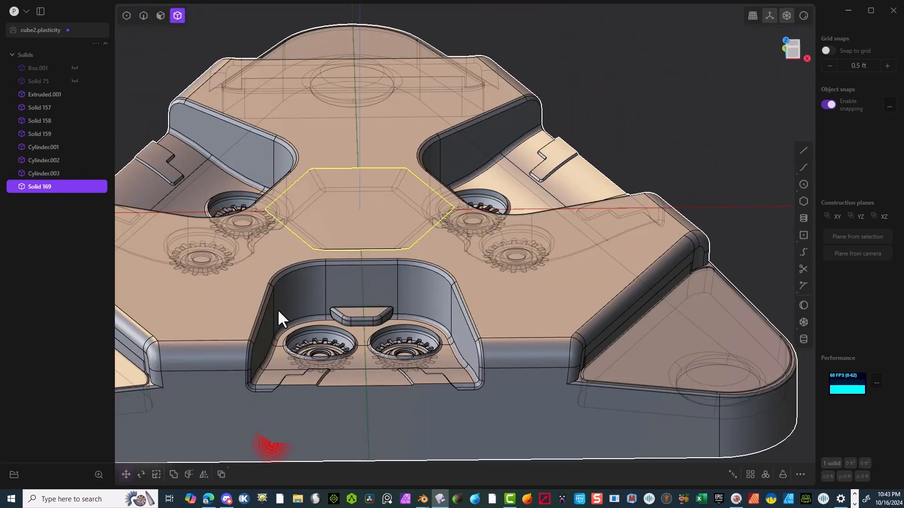
Subtract the hexagonal solid from the main panel body with a Boolean Diff to cut a tapered central pocket
{"action": "left_click", "coordinate": [217, 326]}
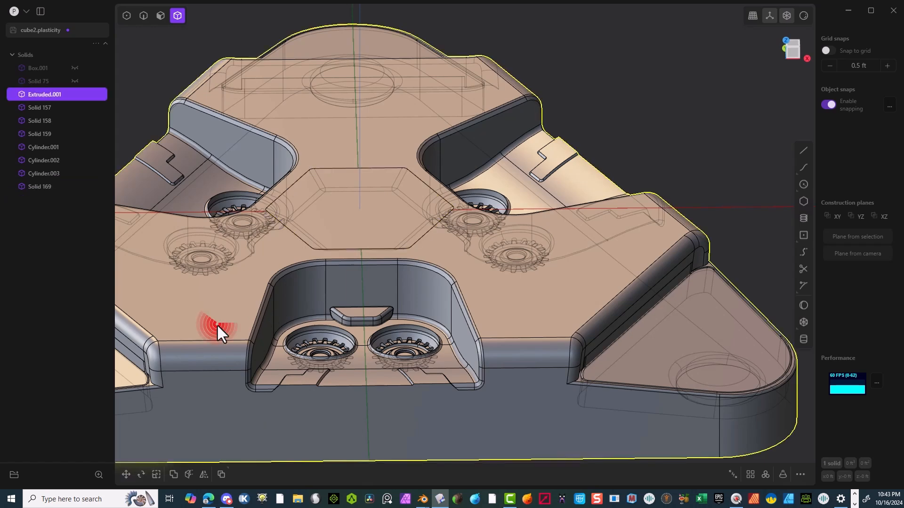
{"action": "left_click", "coordinate": [349, 222], "text": "shift"}
{"action": "key", "text": "q"}
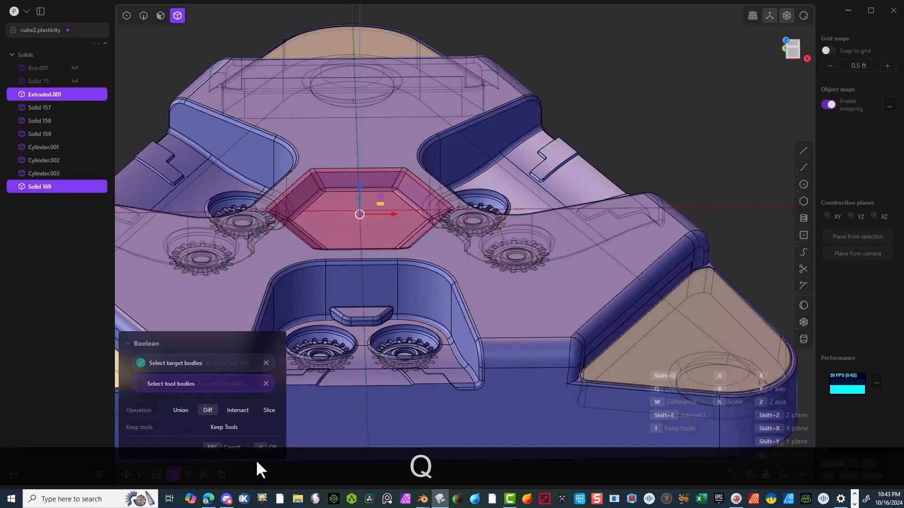
{"action": "left_click", "coordinate": [265, 447]}
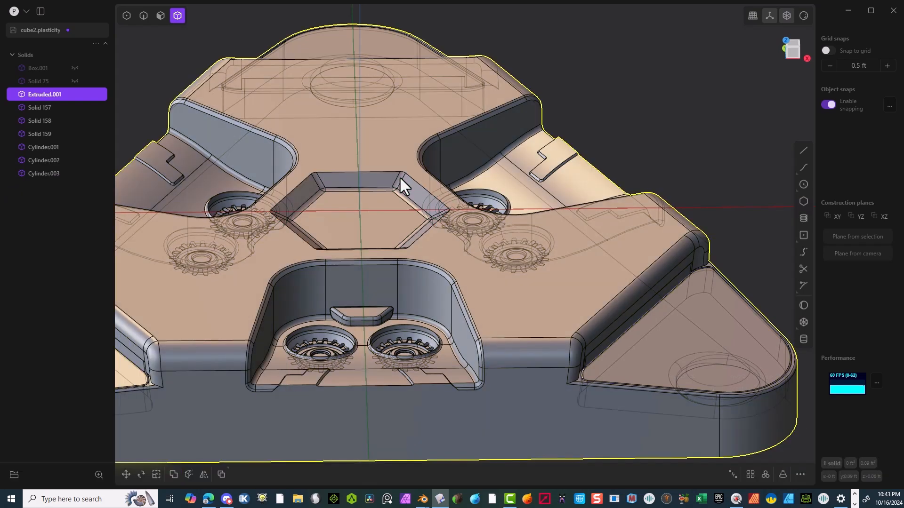
Duplicate the hexagonal floor face of the central pocket twice, in place, as two separate face sheets
{"action": "middle_click_drag", "start_coordinate": [400, 178], "coordinate": [398, 199]}
{"action": "scroll", "coordinate": [368, 231], "scroll_direction": "up", "scroll_amount": 4}
{"action": "middle_click_drag", "start_coordinate": [346, 247], "coordinate": [347, 212]}
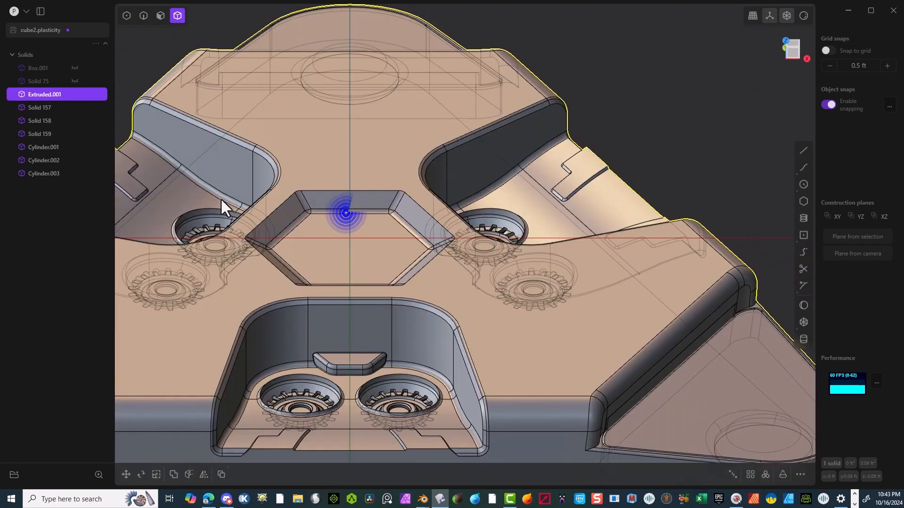
{"action": "scroll", "coordinate": [211, 216], "scroll_direction": "up", "scroll_amount": 10}
{"action": "scroll", "coordinate": [464, 109], "scroll_direction": "down", "scroll_amount": 8}
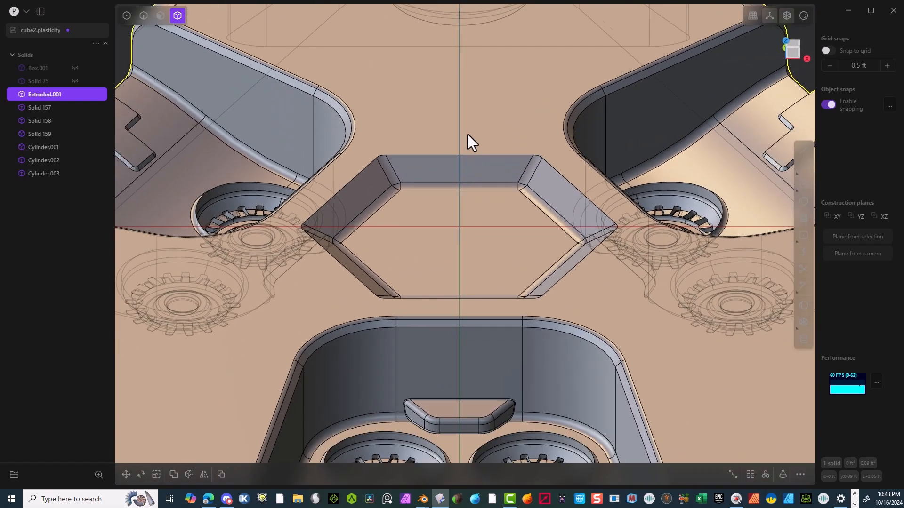
{"action": "middle_click_drag", "start_coordinate": [471, 222], "coordinate": [476, 260]}
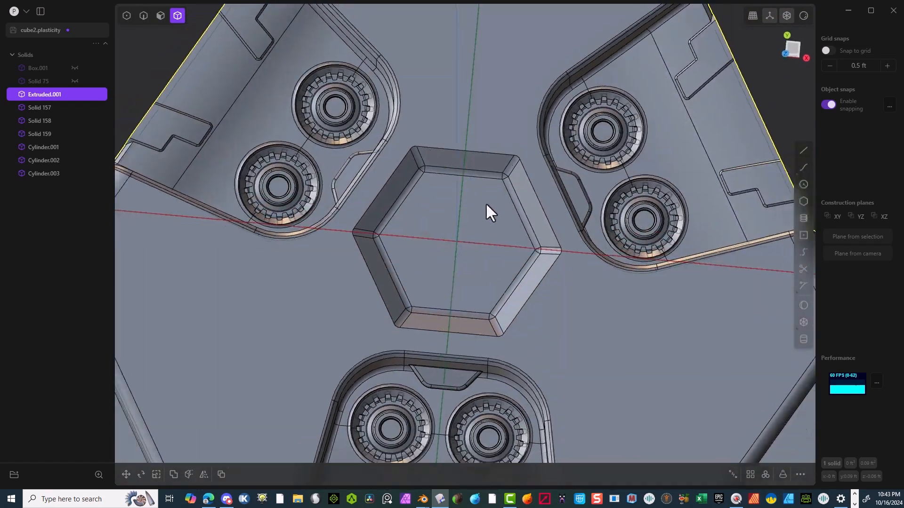
{"action": "left_click", "coordinate": [160, 15]}
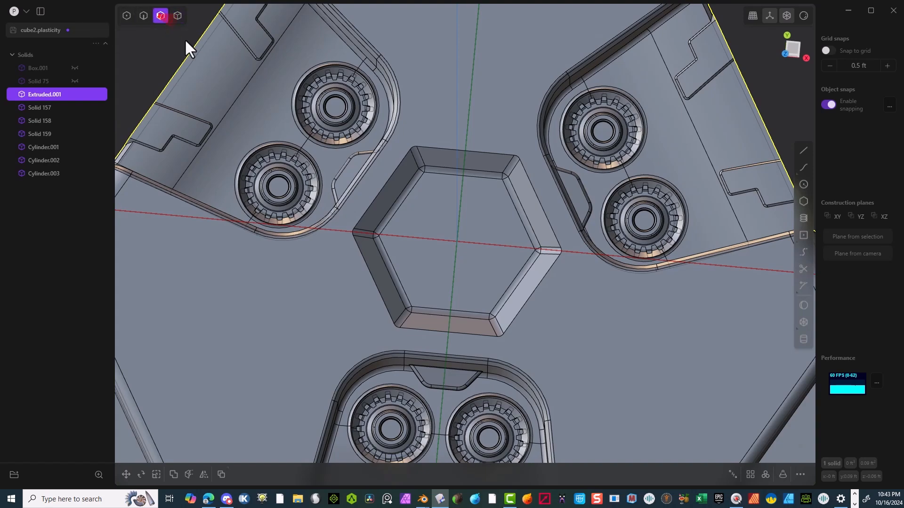
{"action": "left_click", "coordinate": [441, 226]}
{"action": "scroll", "coordinate": [471, 219], "scroll_direction": "down", "scroll_amount": 4}
{"action": "middle_click_drag", "start_coordinate": [482, 212], "coordinate": [488, 182]}
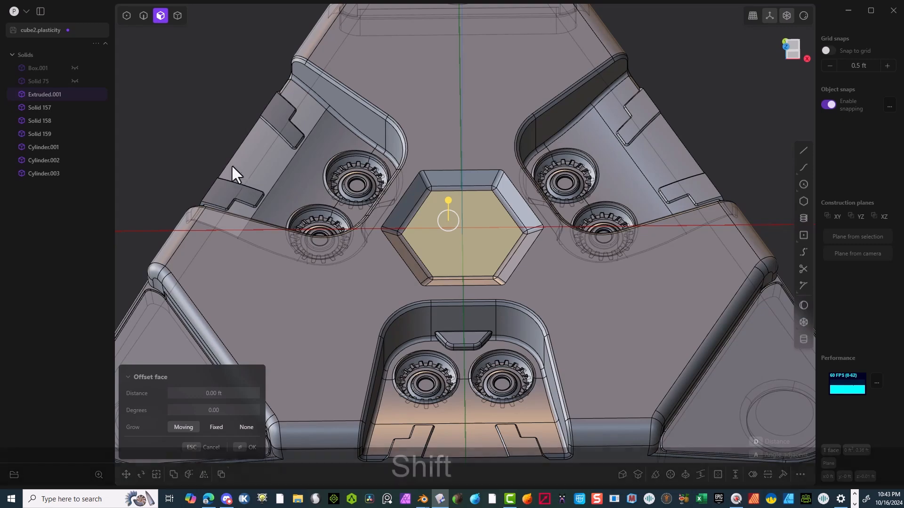
{"action": "key", "text": "shift+d"}
{"action": "middle_click_drag", "start_coordinate": [288, 125], "coordinate": [401, 57]}
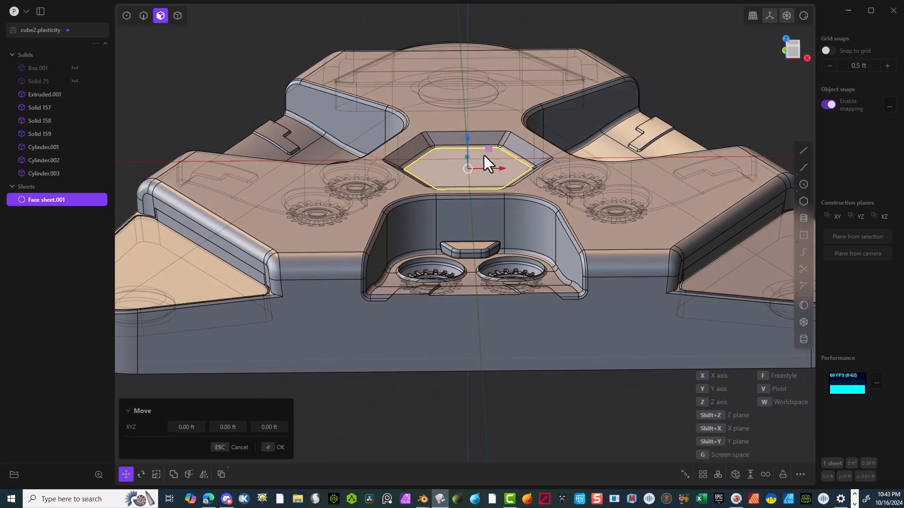
{"action": "key", "text": "shift+d"}
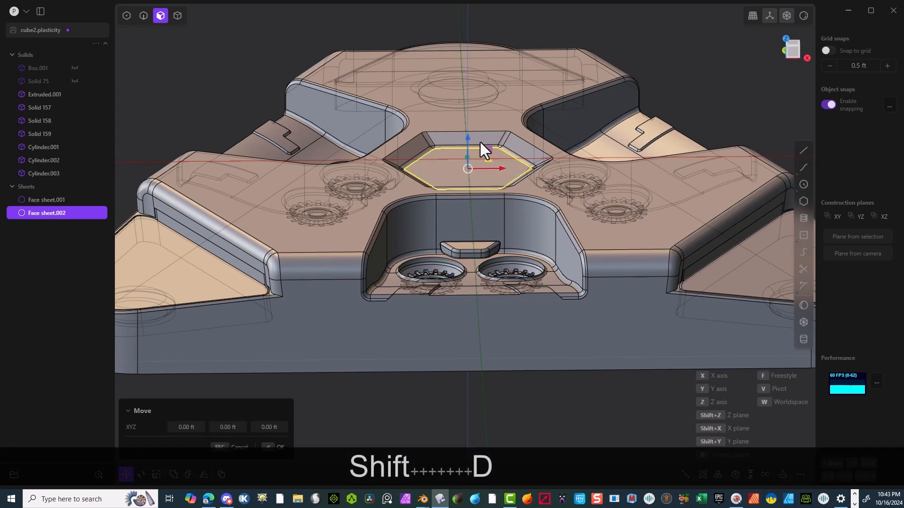
Raise the second hexagonal sheet about 0.016 ft along Z and scale it uniformly to about 0.79588
{"action": "key", "text": "g"}
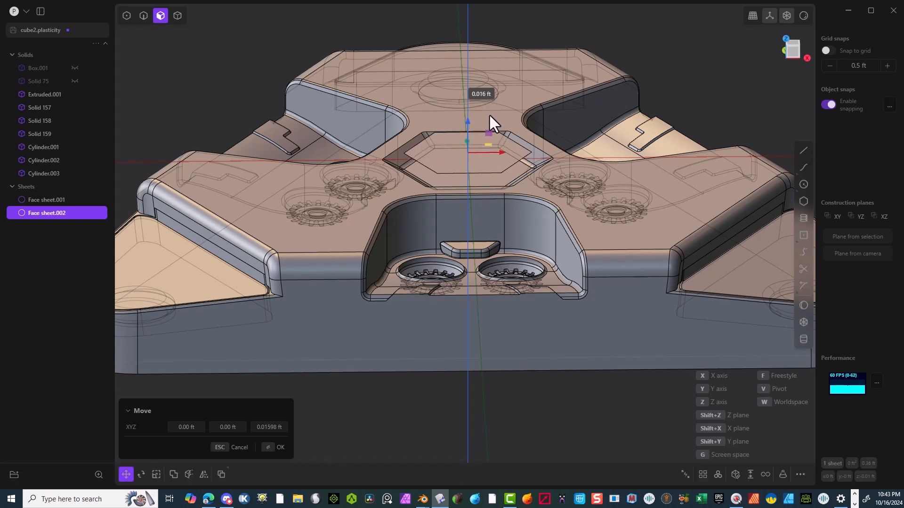
{"action": "left_click", "coordinate": [490, 115]}
{"action": "key", "text": "s"}
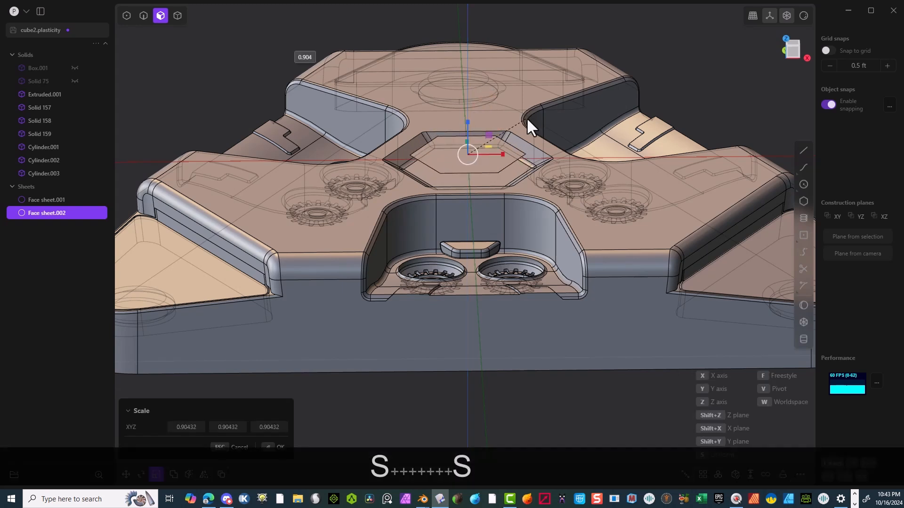
{"action": "left_click", "coordinate": [521, 123]}
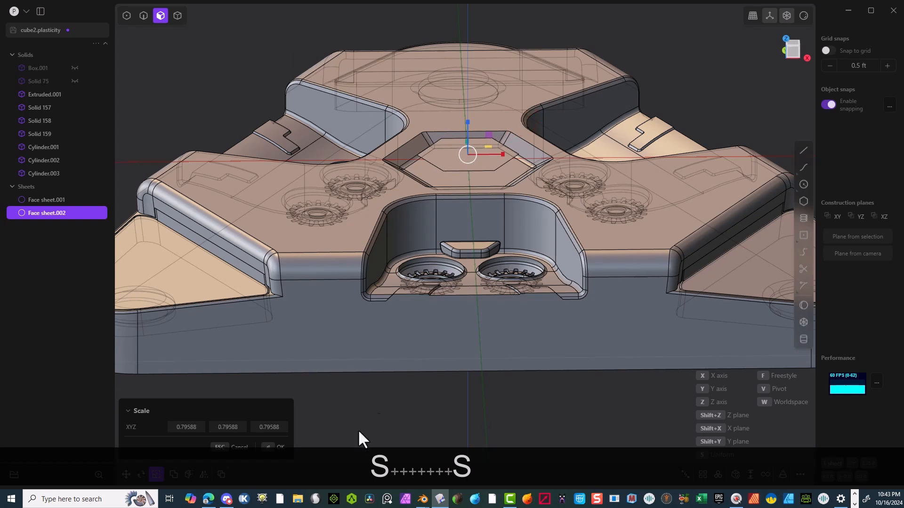
{"action": "left_click", "coordinate": [280, 447]}
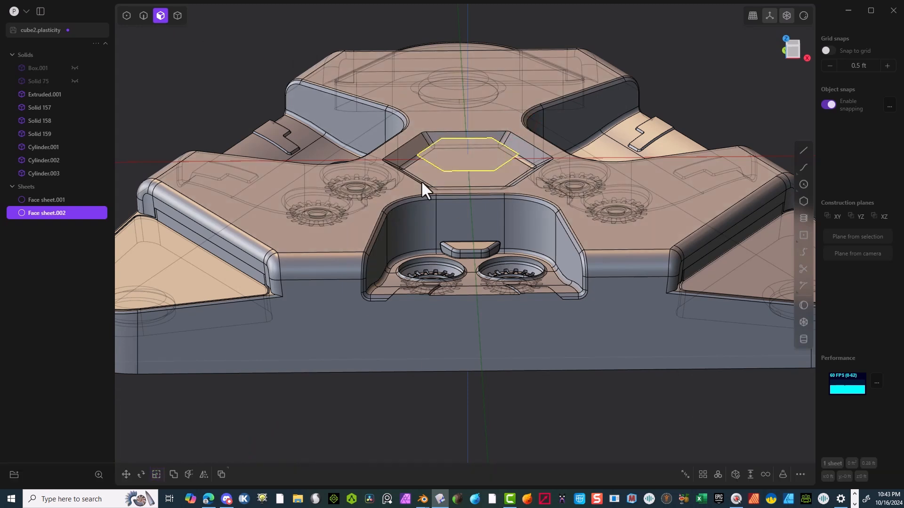
Hide the main panel body to isolate the two hexagonal sheets
{"action": "left_click", "coordinate": [177, 17]}
{"action": "left_click", "coordinate": [318, 246]}
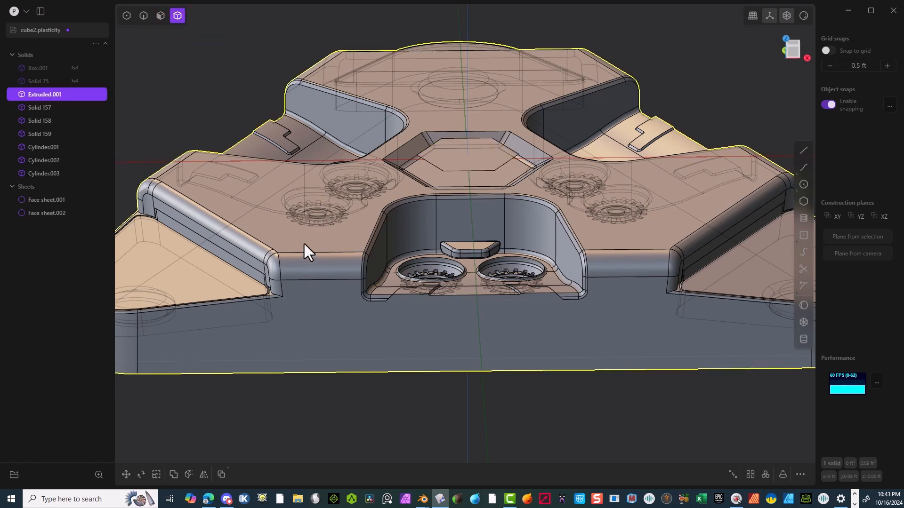
{"action": "key", "text": "h"}
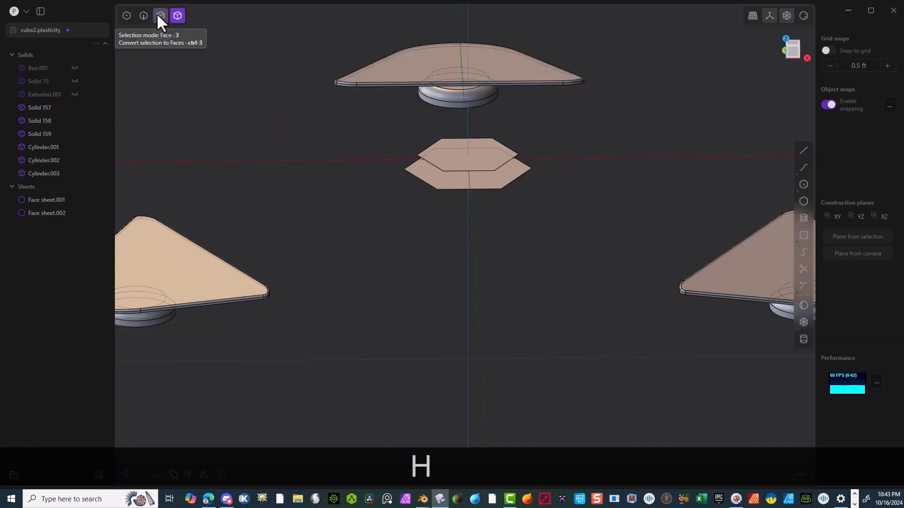
Loft between the lower and upper hexagonal sheets to make a tapered solid
{"action": "left_click", "coordinate": [160, 16]}
{"action": "left_click", "coordinate": [412, 168]}
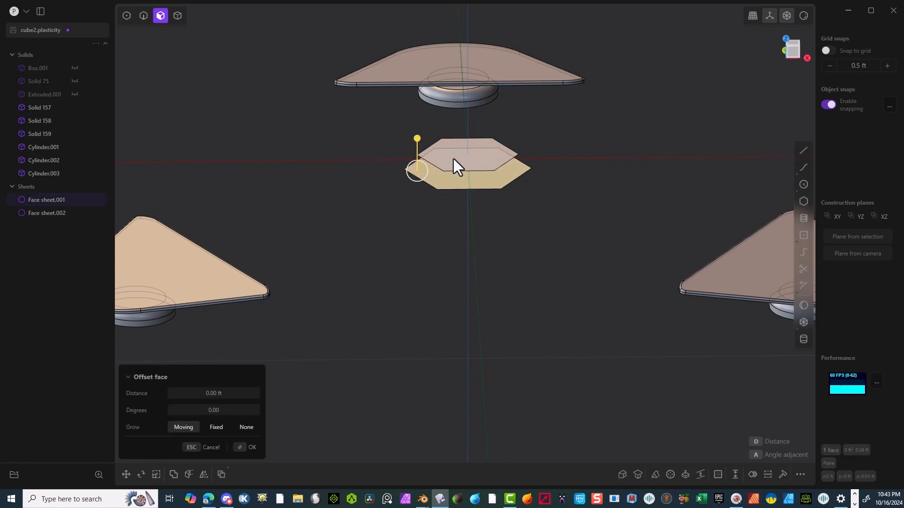
{"action": "left_click", "coordinate": [458, 161], "text": "shift"}
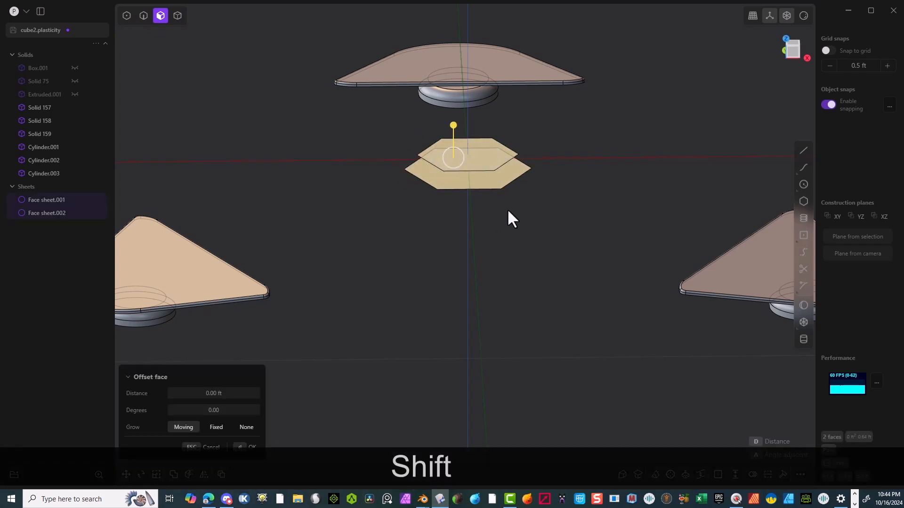
{"action": "key", "text": "l"}
{"action": "left_click", "coordinate": [240, 446]}
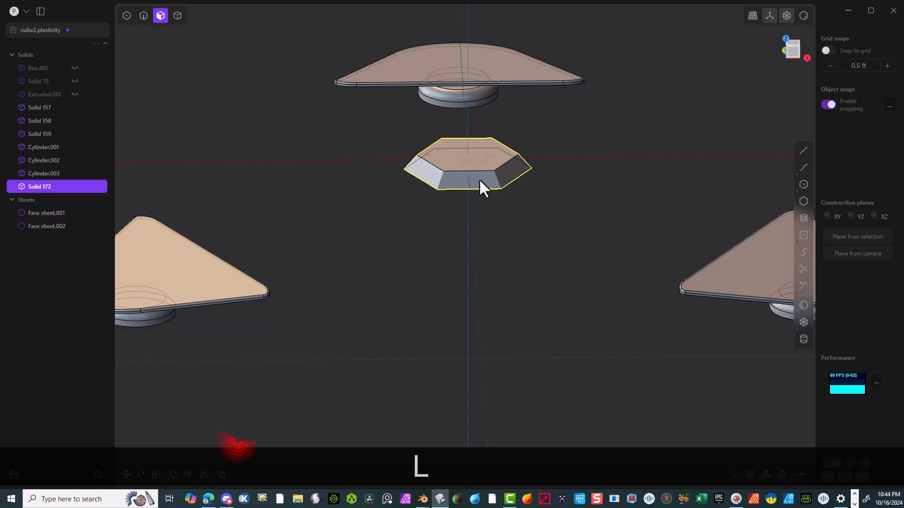
Try to fillet all edges of the lofted hexagonal solid and both sheets by about 0.00348 ft
{"action": "scroll", "coordinate": [445, 144], "scroll_direction": "up", "scroll_amount": 4}
{"action": "mouse_move", "coordinate": [445, 143]}
{"action": "middle_mouse_down"}
{"action": "mouse_move", "coordinate": [460, 103]}
{"action": "mouse_move", "coordinate": [430, 133]}
{"action": "middle_mouse_up"}
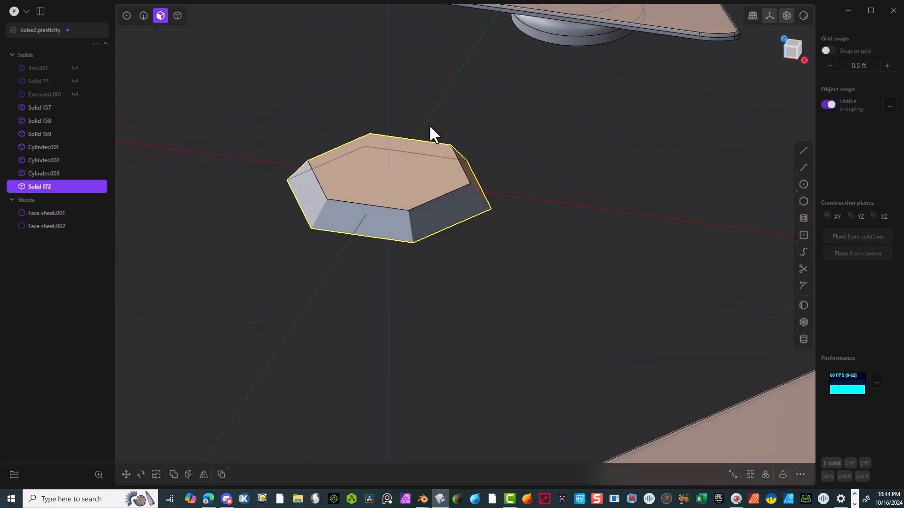
{"action": "left_click", "coordinate": [143, 16]}
{"action": "left_click_drag", "start_coordinate": [520, 92], "coordinate": [218, 287]}
{"action": "key", "text": "f"}
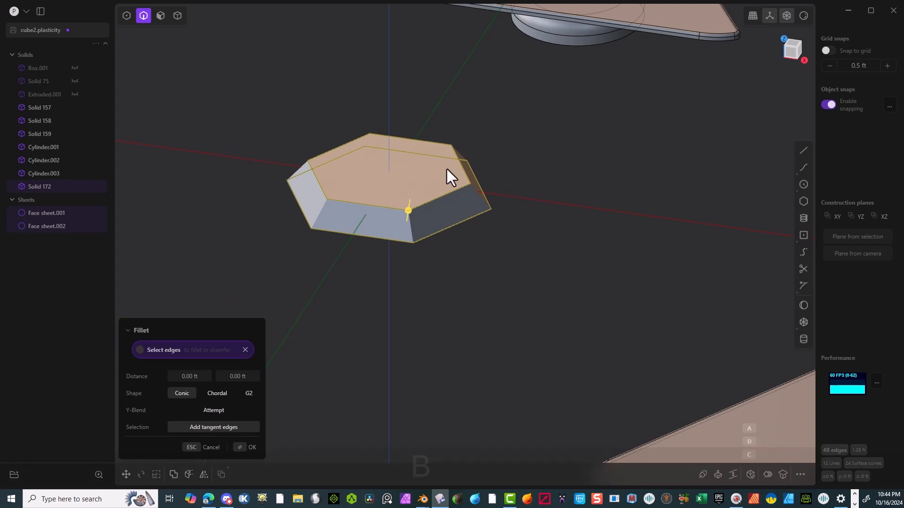
{"action": "key", "text": "b"}
{"action": "mouse_move", "coordinate": [408, 212]}
{"action": "left_mouse_down"}
{"action": "mouse_move", "coordinate": [417, 222]}
{"action": "mouse_move", "coordinate": [410, 208]}
{"action": "left_mouse_up"}
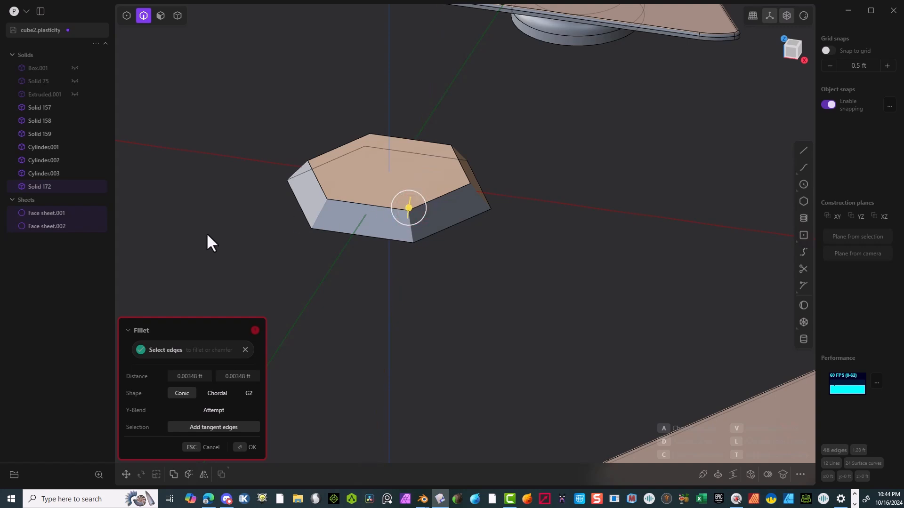
{"action": "left_click", "coordinate": [213, 448]}
{"action": "left_click", "coordinate": [238, 176]}
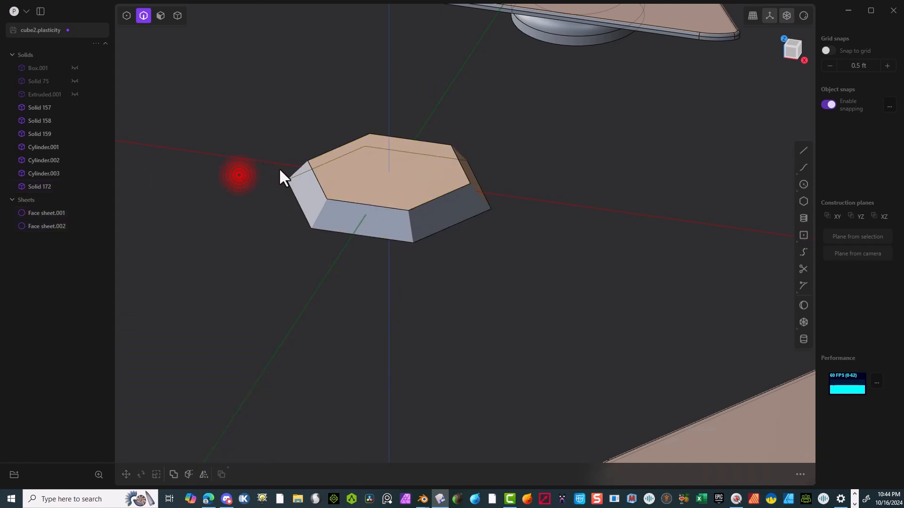
Delete the two leftover hexagonal face sheets while keeping the lofted tapered solid
{"action": "left_click", "coordinate": [177, 15]}
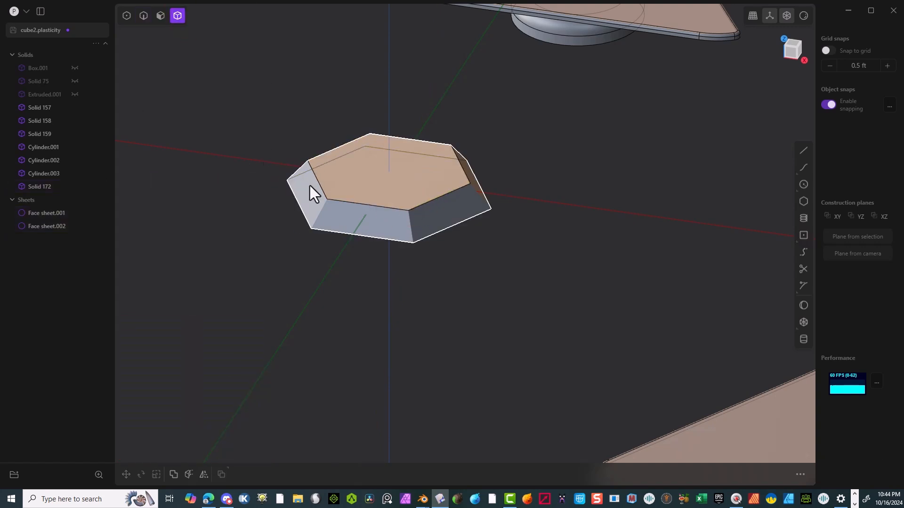
{"action": "left_click", "coordinate": [333, 178]}
{"action": "key", "text": "Delete"}
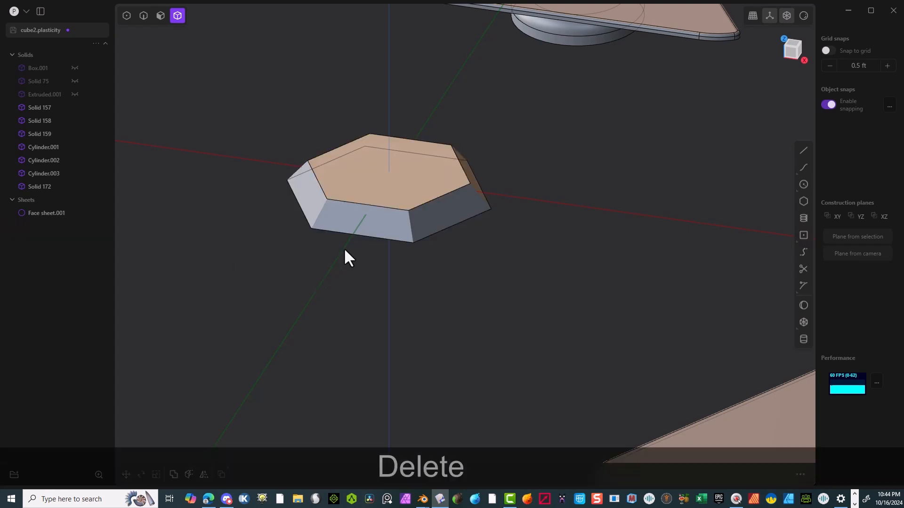
{"action": "left_click", "coordinate": [349, 231]}
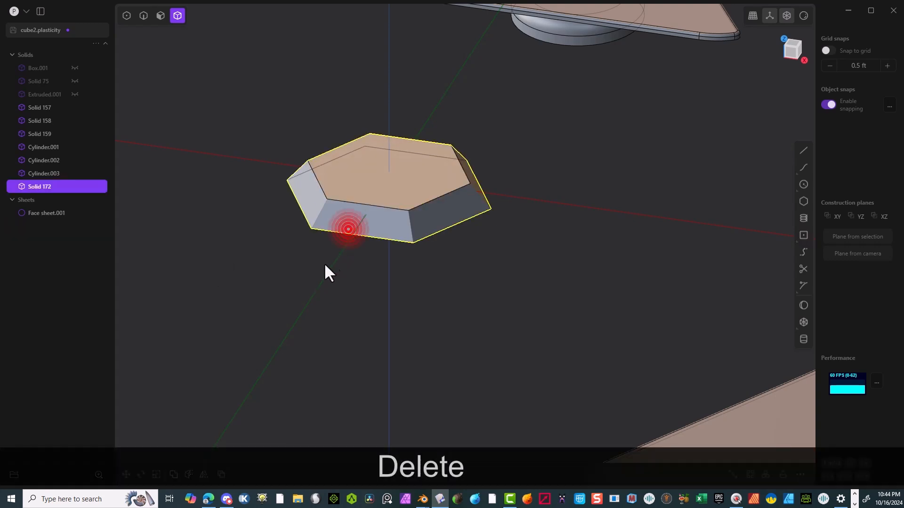
{"action": "key", "text": "Delete"}
{"action": "key", "text": "ctrl+z"}
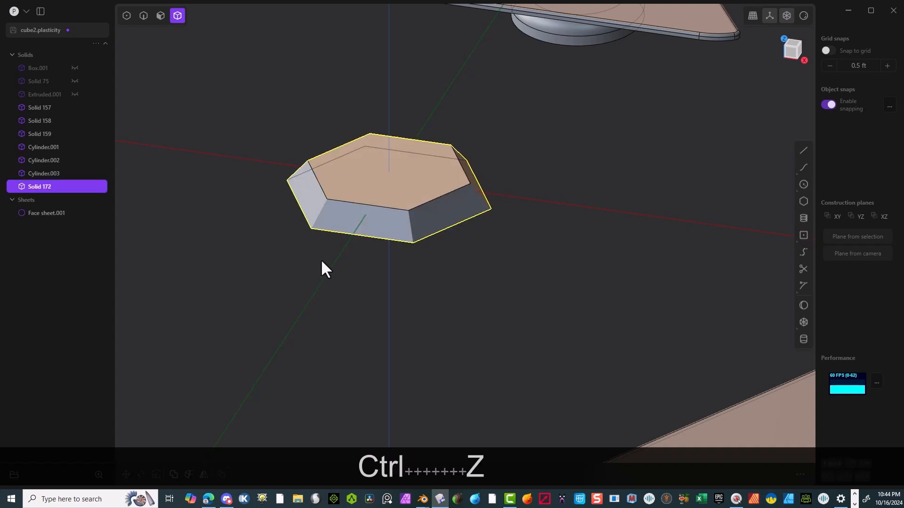
{"action": "left_click", "coordinate": [374, 233]}
{"action": "key", "text": "Delete"}
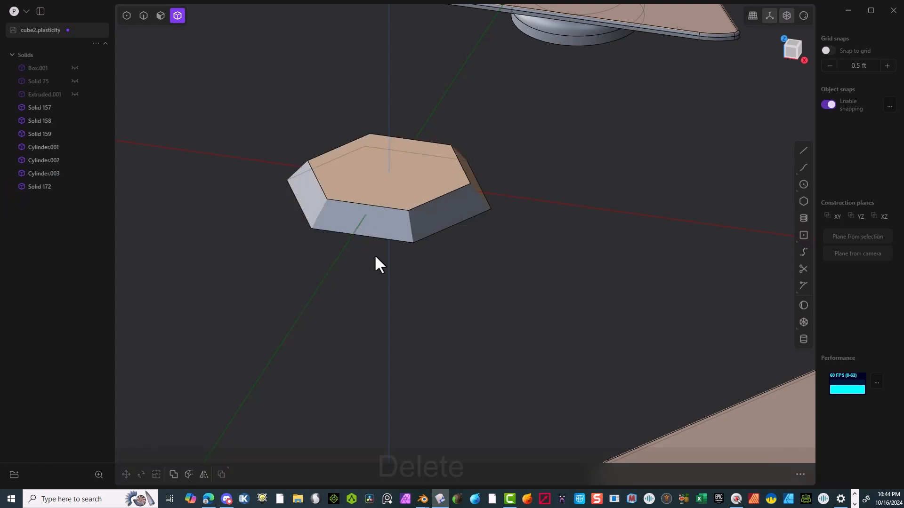
Fillet all edges of the lofted hexagonal solid with both distances set to 0.002 ft
{"action": "left_click", "coordinate": [144, 16]}
{"action": "left_click_drag", "start_coordinate": [528, 94], "coordinate": [237, 304]}
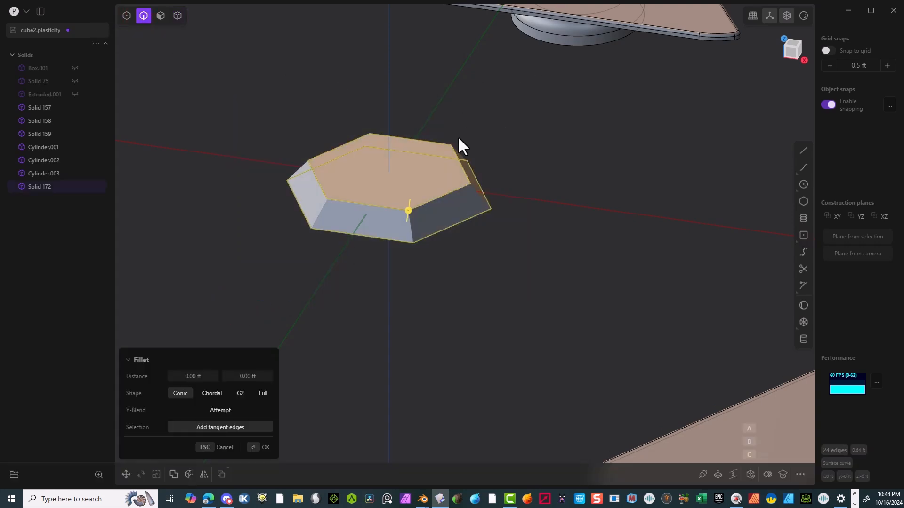
{"action": "mouse_move", "coordinate": [408, 210]}
{"action": "left_mouse_down"}
{"action": "mouse_move", "coordinate": [415, 221]}
{"action": "mouse_move", "coordinate": [403, 218]}
{"action": "left_mouse_up"}
{"action": "scroll", "coordinate": [405, 222], "scroll_direction": "up", "scroll_amount": 5}
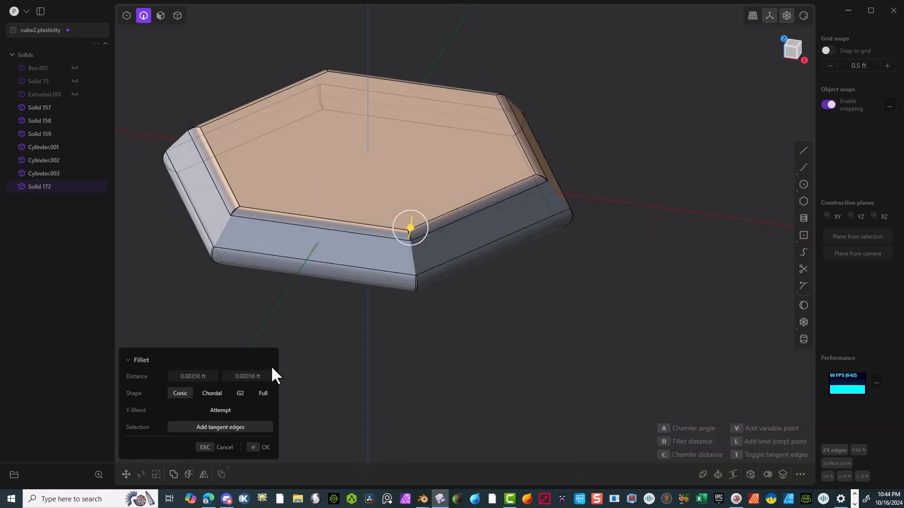
{"action": "left_click", "coordinate": [195, 376]}
{"action": "type", "text": ".00"}
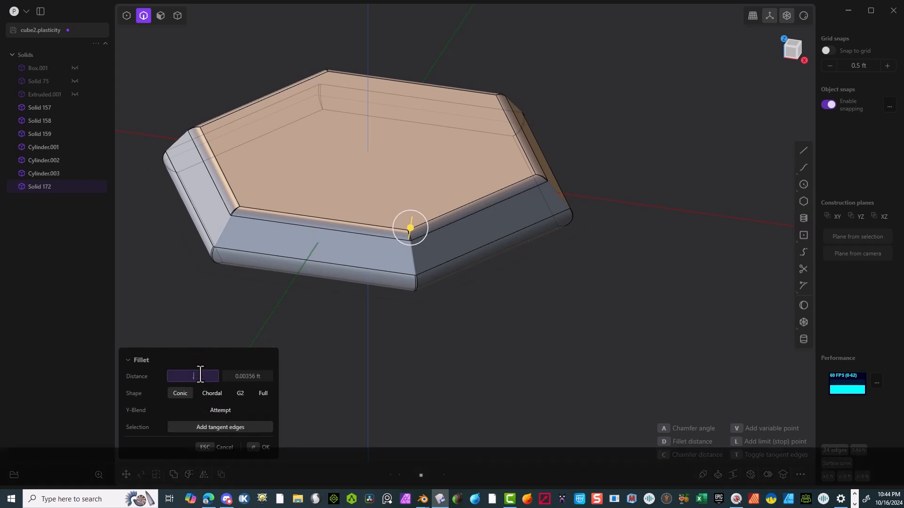
{"action": "type", "text": "2"}
{"action": "left_click", "coordinate": [239, 381]}
{"action": "type", "text": ".00"}
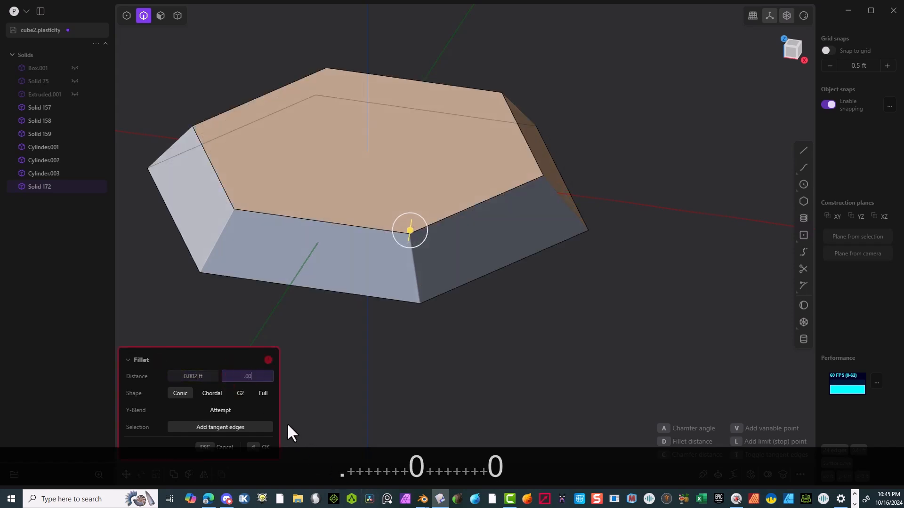
{"action": "type", "text": "2"}
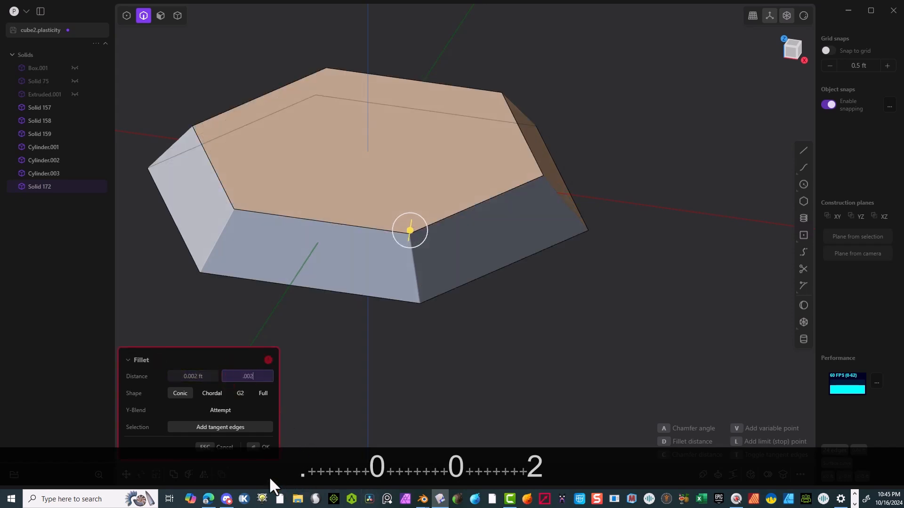
{"action": "left_click", "coordinate": [259, 449]}
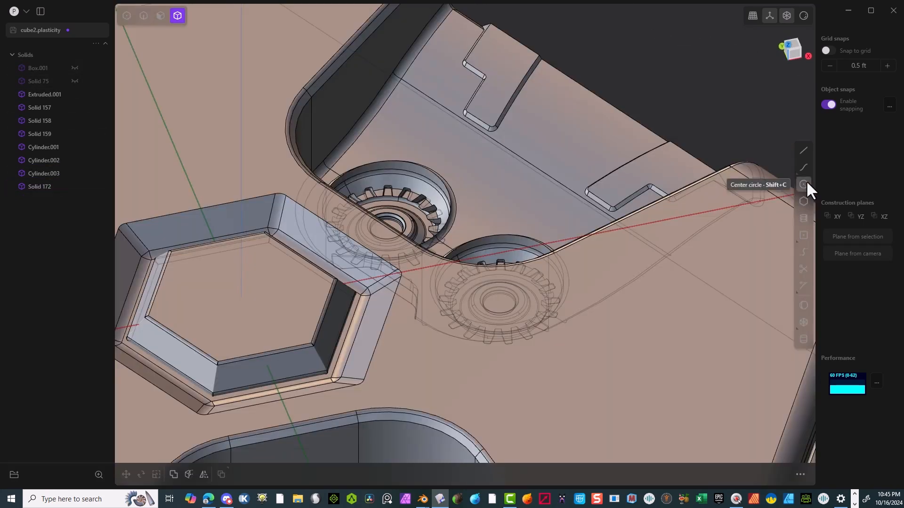
Draw a circle about 0.058 ft in diameter centred on the hexagonal insert's top face and duplicate it upward along Z
{"action": "left_click", "coordinate": [803, 185]}
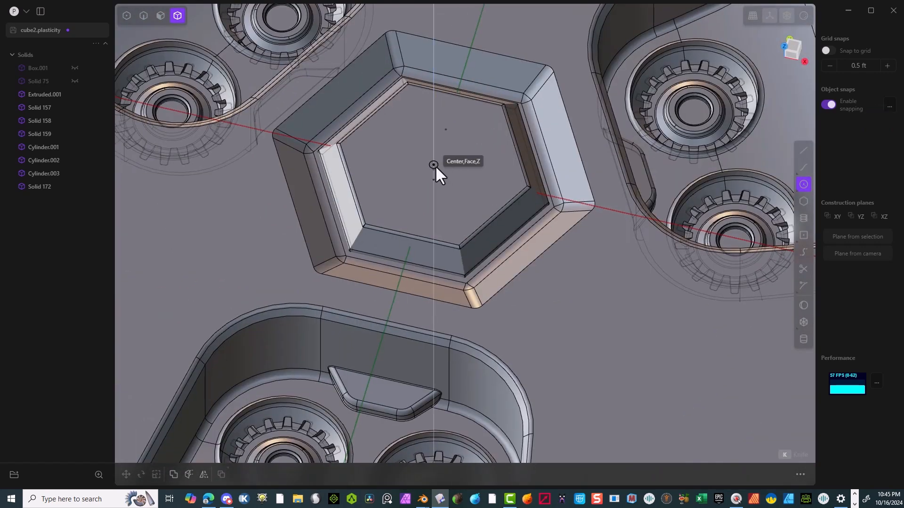
{"action": "left_click", "coordinate": [434, 165]}
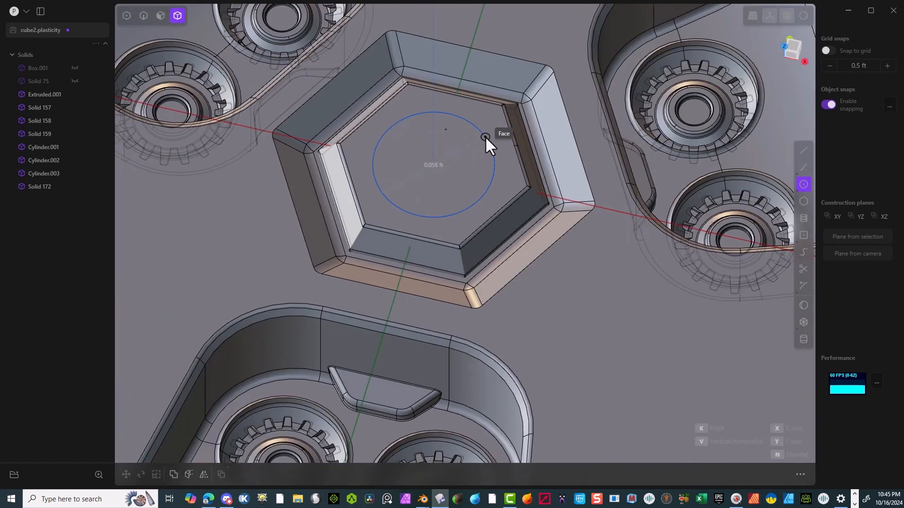
{"action": "left_click", "coordinate": [488, 136]}
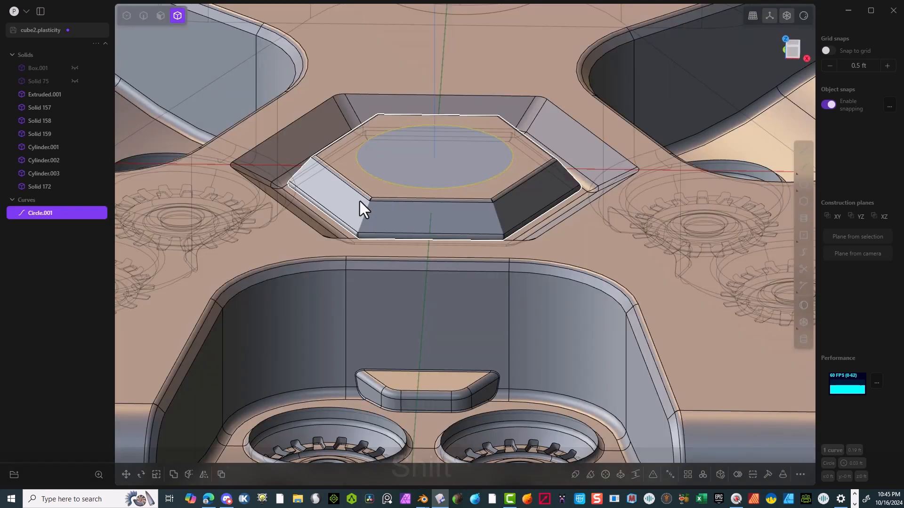
{"action": "key", "text": "shift+d"}
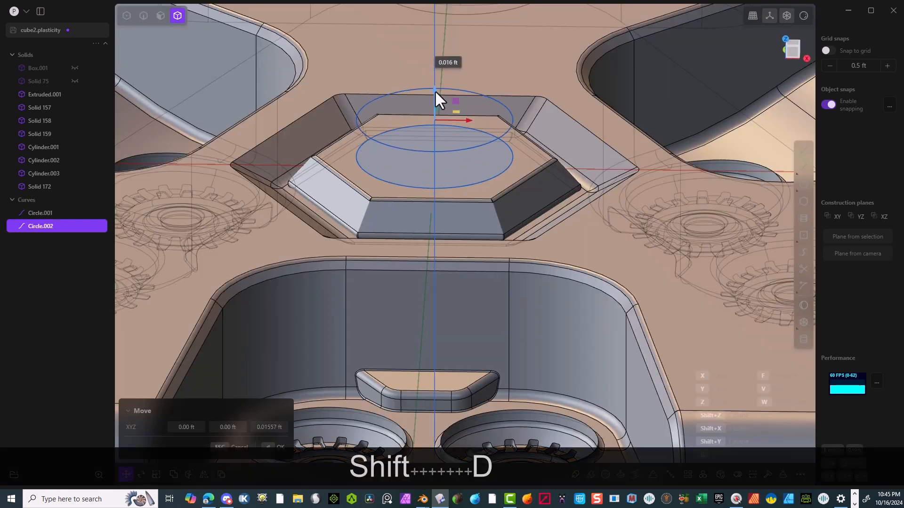
{"action": "left_click", "coordinate": [435, 99]}
{"action": "left_click", "coordinate": [272, 450]}
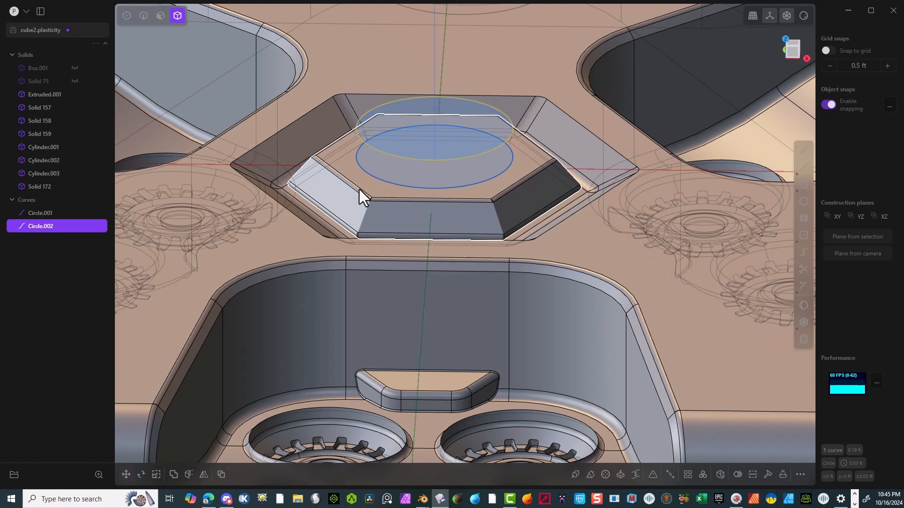
Loft between the lower and upper circle regions to make a short solid cylinder
{"action": "left_click", "coordinate": [160, 16]}
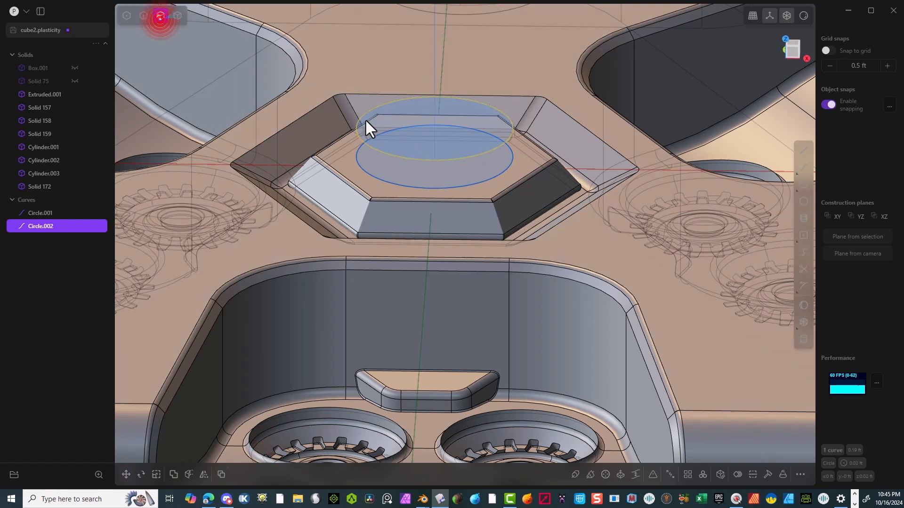
{"action": "left_click", "coordinate": [383, 135]}
{"action": "key", "text": "e"}
{"action": "left_click", "coordinate": [385, 172], "text": "shift"}
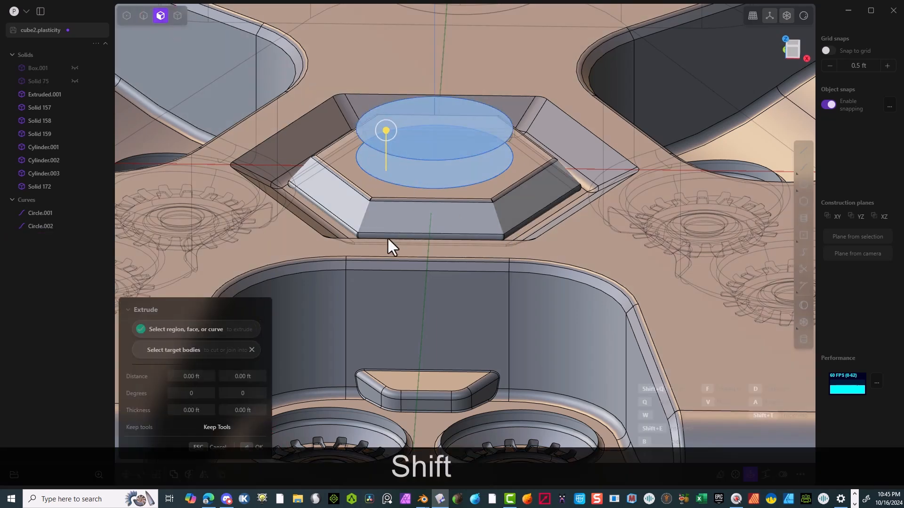
{"action": "key", "text": "l"}
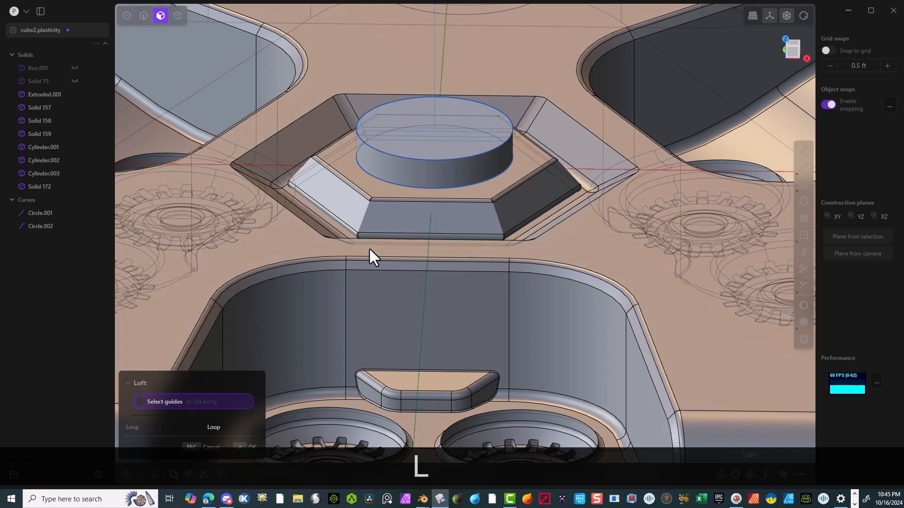
{"action": "left_click", "coordinate": [241, 447]}
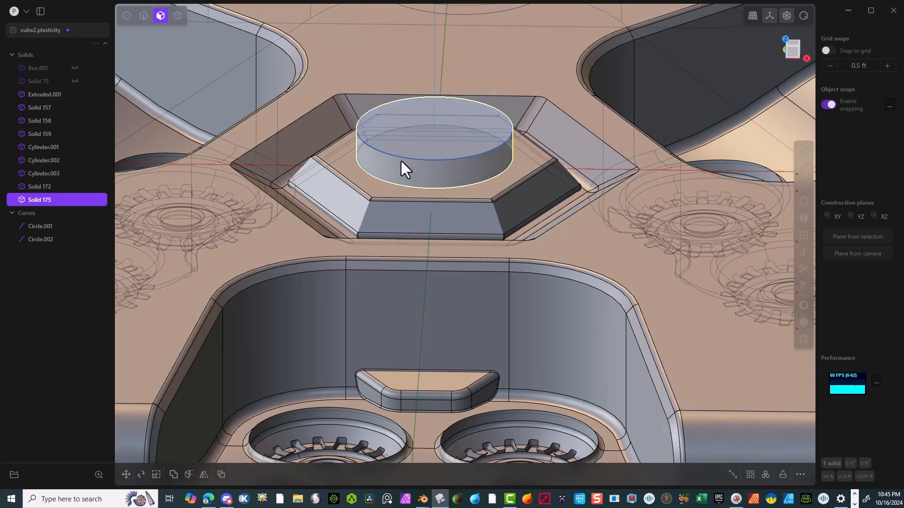
Delete the two circle curves used for the loft
{"action": "left_click", "coordinate": [143, 16]}
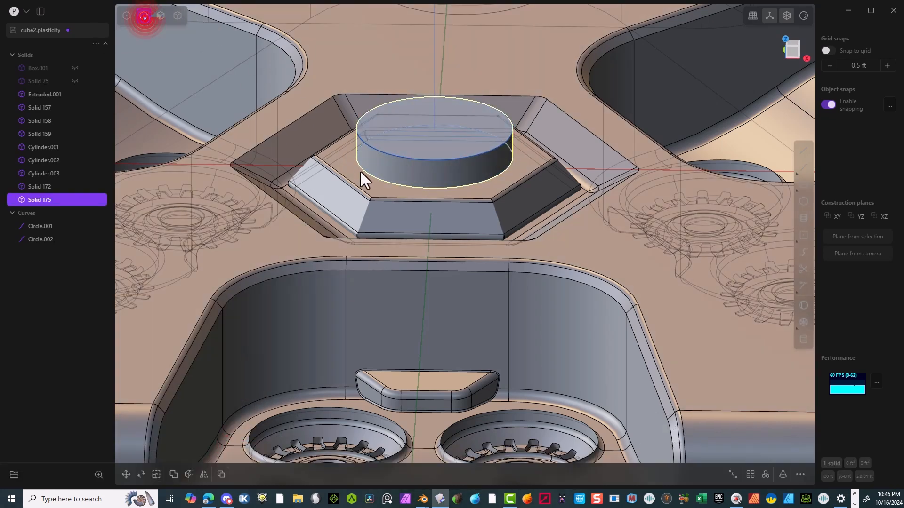
{"action": "left_click", "coordinate": [379, 150]}
{"action": "key", "text": "Delete"}
{"action": "left_click", "coordinate": [389, 179]}
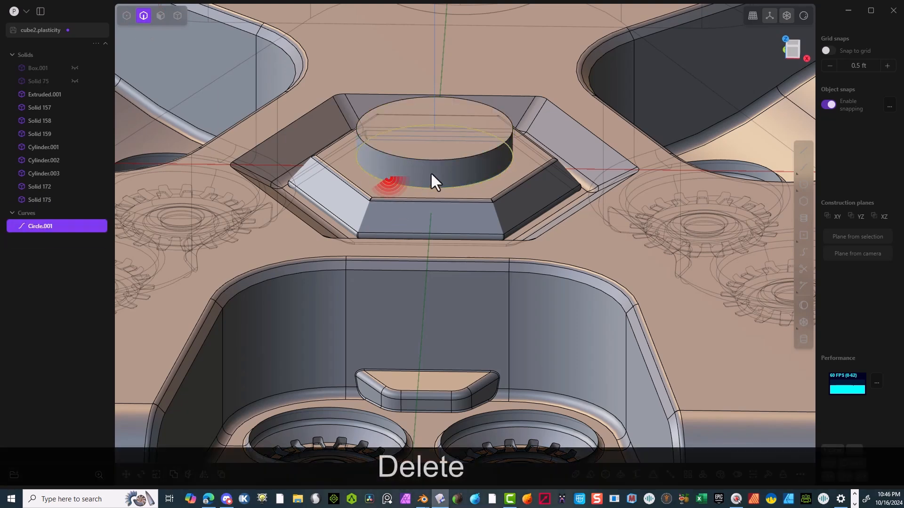
{"action": "key", "text": "Delete"}
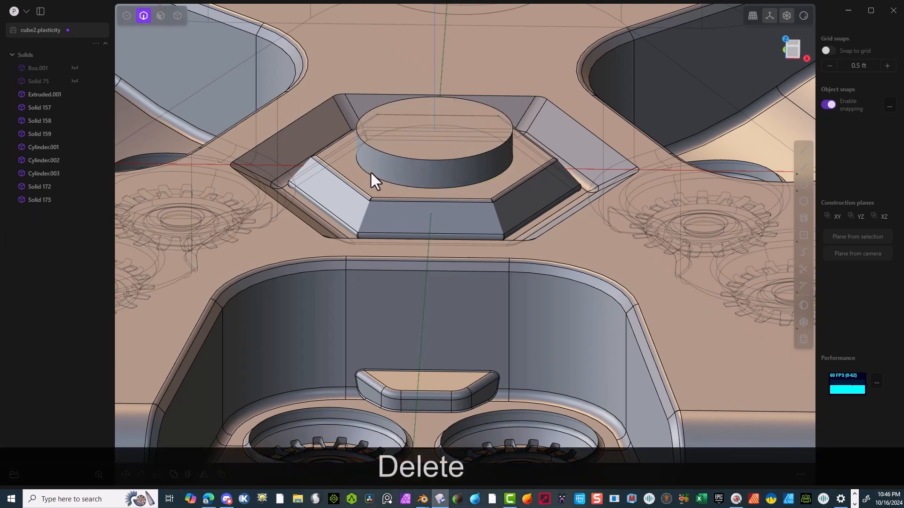
Chamfer the lower edge of the cylinder above the hexagonal insert
{"action": "left_click", "coordinate": [370, 173]}
{"action": "key", "text": "f"}
{"action": "mouse_move", "coordinate": [368, 177]}
{"action": "left_mouse_down"}
{"action": "mouse_move", "coordinate": [352, 174]}
{"action": "mouse_move", "coordinate": [393, 180]}
{"action": "mouse_move", "coordinate": [383, 177]}
{"action": "left_mouse_up"}
{"action": "left_click", "coordinate": [242, 447]}
{"action": "left_click", "coordinate": [354, 168]}
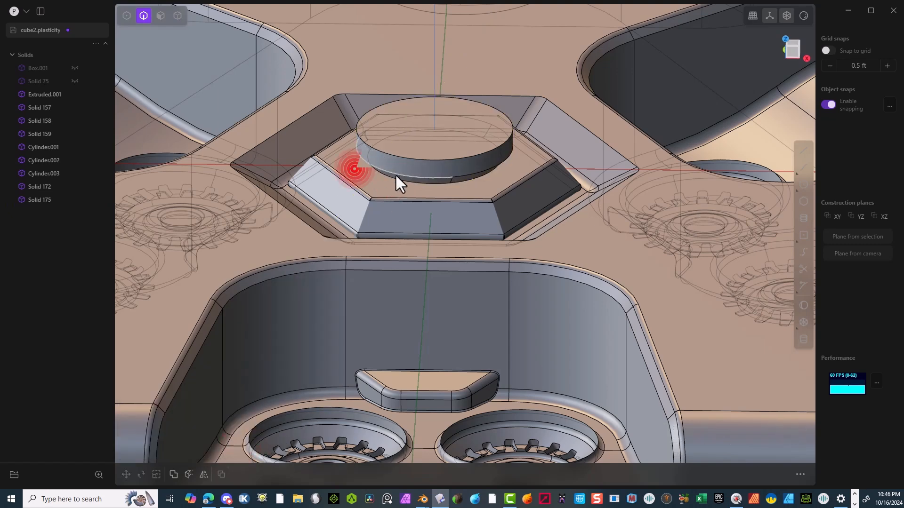
Fillet the edges of the cylinder's lower chamfer, the second one by about 0.00108 ft
{"action": "left_click", "coordinate": [398, 182]}
{"action": "key", "text": "f"}
{"action": "mouse_move", "coordinate": [390, 182]}
{"action": "left_mouse_down"}
{"action": "mouse_move", "coordinate": [386, 175]}
{"action": "mouse_move", "coordinate": [394, 187]}
{"action": "left_mouse_up"}
{"action": "left_click", "coordinate": [244, 452]}
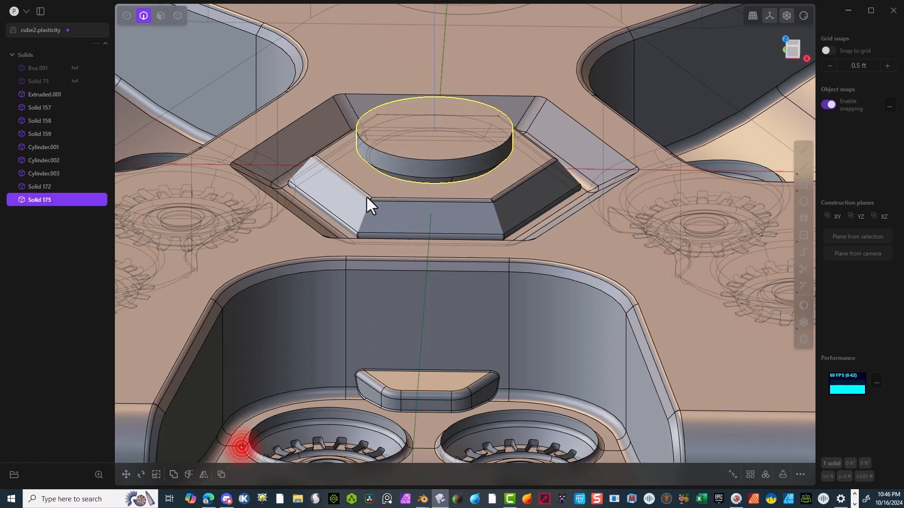
{"action": "left_click", "coordinate": [407, 175]}
{"action": "key", "text": "f"}
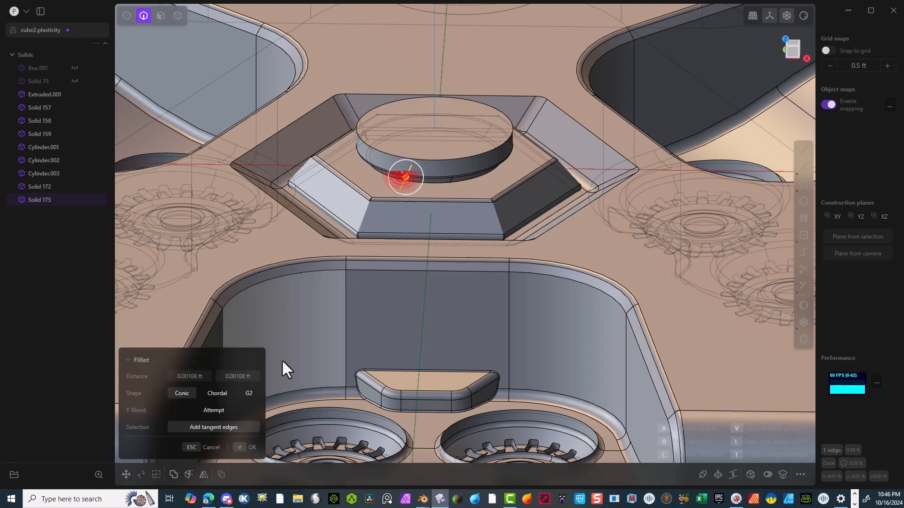
{"action": "left_click", "coordinate": [244, 448]}
Fillet the cylinder's top rim by about 0.00361 ft
{"action": "left_click", "coordinate": [401, 156]}
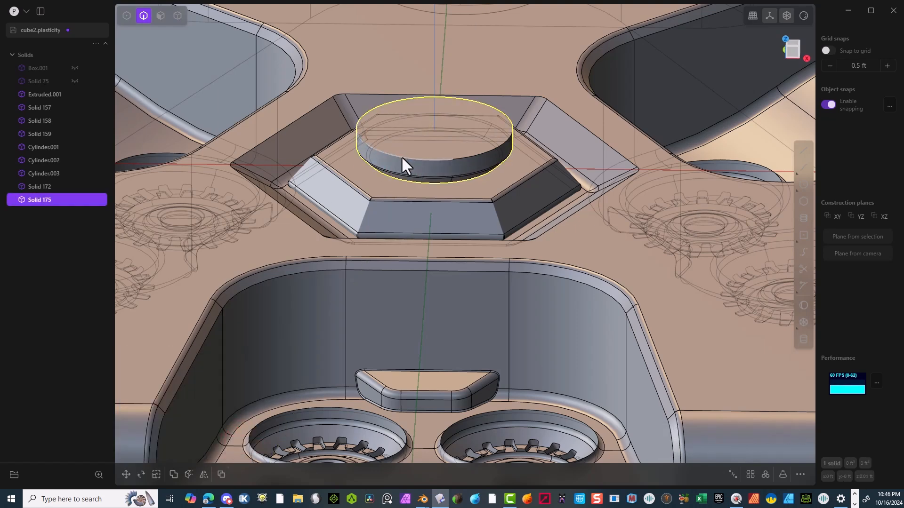
{"action": "key", "text": "f"}
{"action": "left_click_drag", "start_coordinate": [396, 156], "coordinate": [403, 154]}
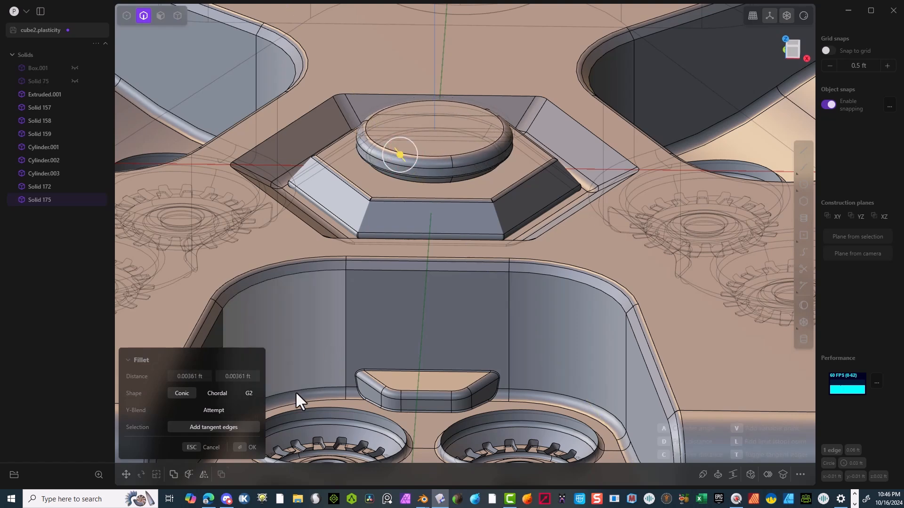
{"action": "left_click", "coordinate": [250, 447]}
Lower the cylinder along Z into the hexagonal insert and subtract it with a Boolean difference, keeping the tool body
{"action": "left_click", "coordinate": [178, 17]}
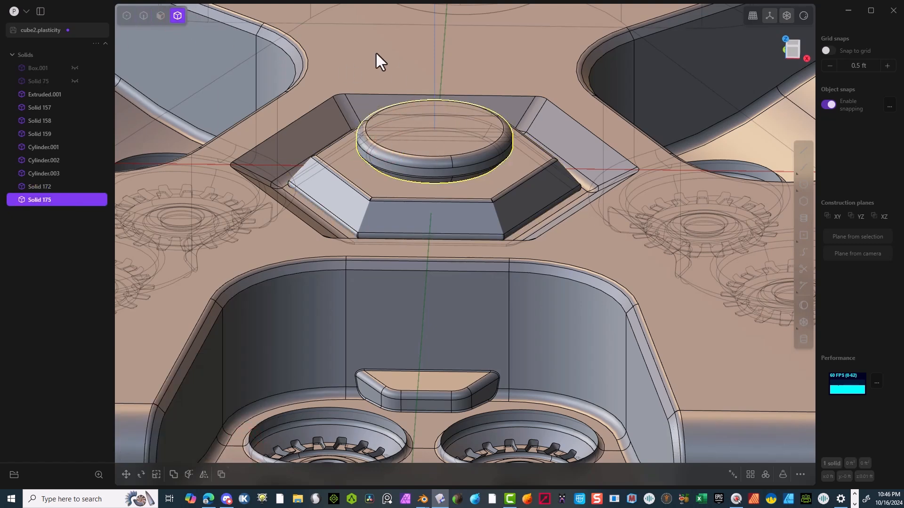
{"action": "key", "text": "g"}
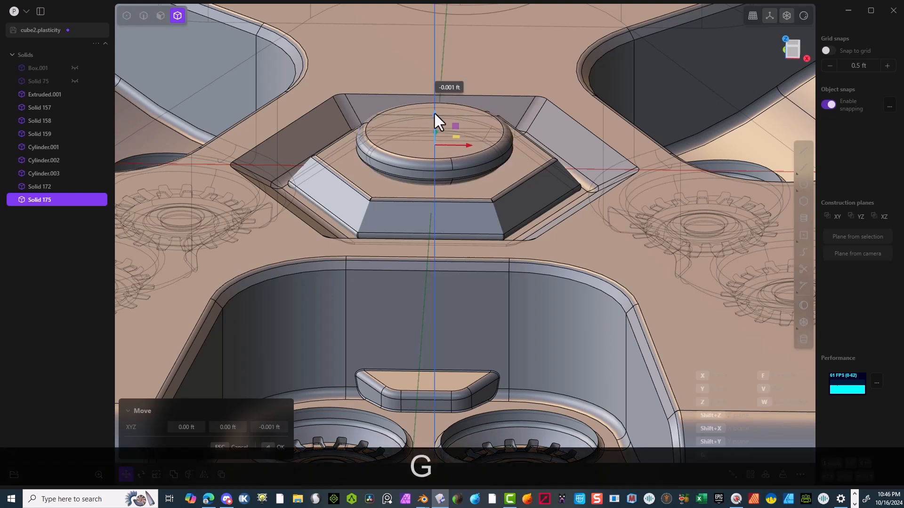
{"action": "key", "text": "q"}
{"action": "left_click", "coordinate": [223, 428]}
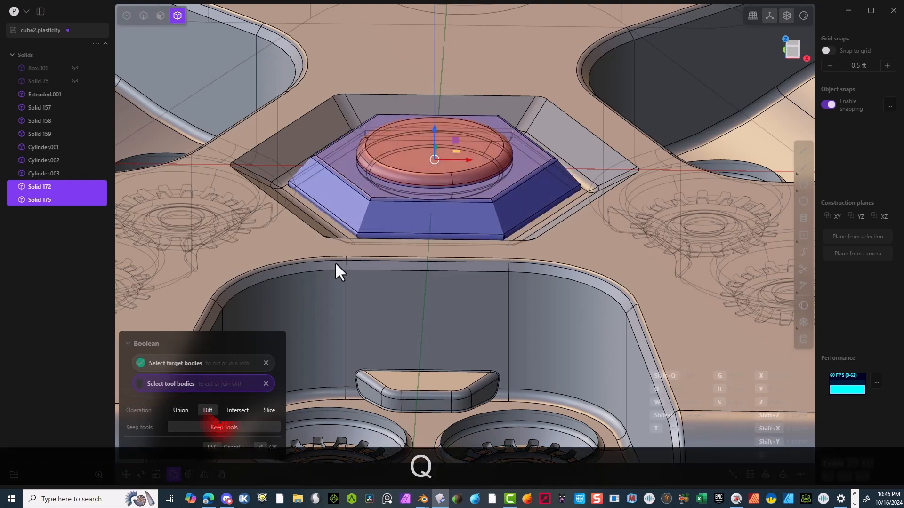
{"action": "left_click", "coordinate": [265, 444]}
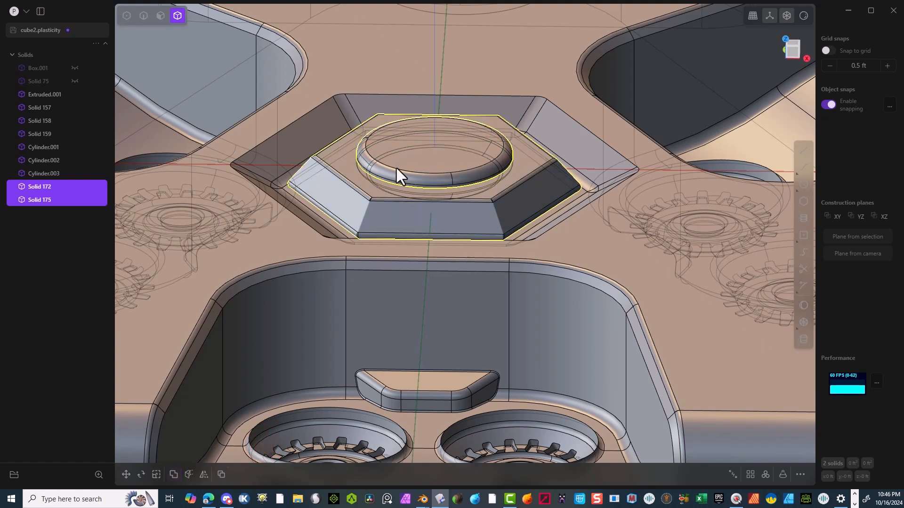
Fillet the circular opening's rim on the hexagonal insert by about 0.0028 ft
{"action": "scroll", "coordinate": [376, 151], "scroll_direction": "up", "scroll_amount": 3}
{"action": "left_click", "coordinate": [144, 15]}
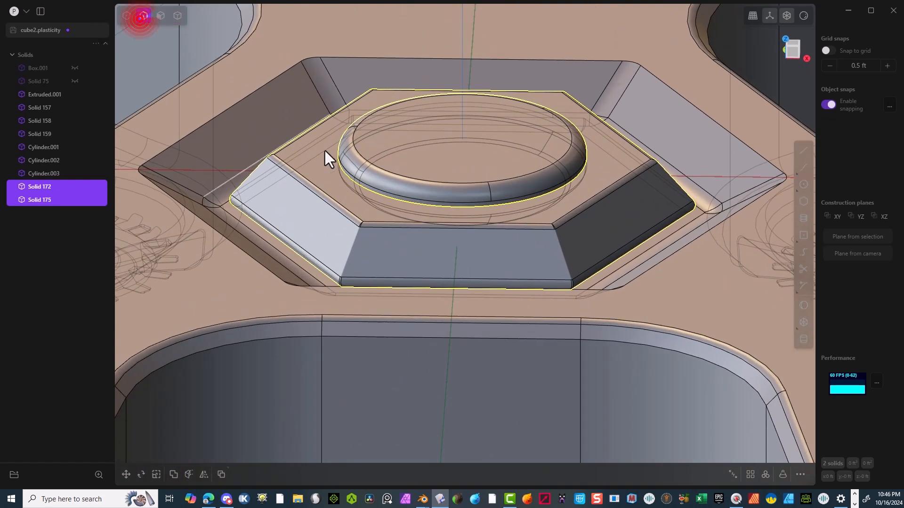
{"action": "left_click", "coordinate": [322, 172]}
{"action": "key", "text": "f"}
{"action": "mouse_move", "coordinate": [343, 171]}
{"action": "left_mouse_down"}
{"action": "mouse_move", "coordinate": [335, 171]}
{"action": "mouse_move", "coordinate": [357, 170]}
{"action": "left_mouse_up"}
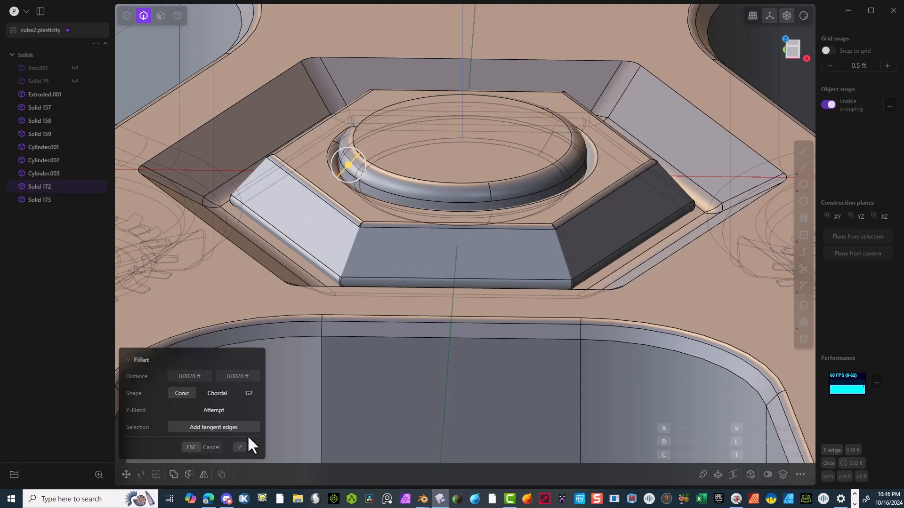
{"action": "left_click", "coordinate": [246, 447]}
{"action": "scroll", "coordinate": [462, 138], "scroll_direction": "down", "scroll_amount": 2}
{"action": "scroll", "coordinate": [496, 100], "scroll_direction": "down", "scroll_amount": 10}
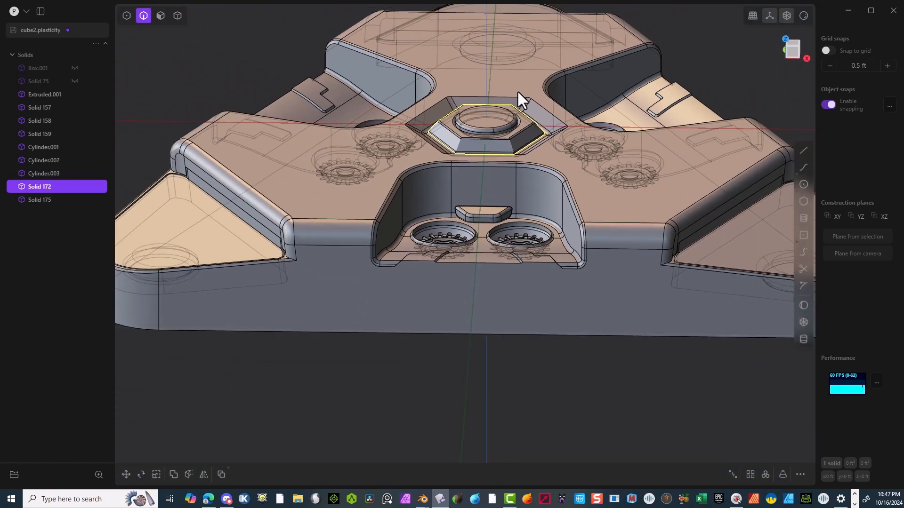
Inspect the triangular panel and its central button from several angles and distances
{"action": "scroll", "coordinate": [517, 89], "scroll_direction": "down", "scroll_amount": 2}
{"action": "middle_click_drag", "start_coordinate": [551, 67], "coordinate": [566, 125]}
{"action": "scroll", "coordinate": [474, 138], "scroll_direction": "up", "scroll_amount": 5}
{"action": "scroll", "coordinate": [475, 138], "scroll_direction": "down", "scroll_amount": 3}
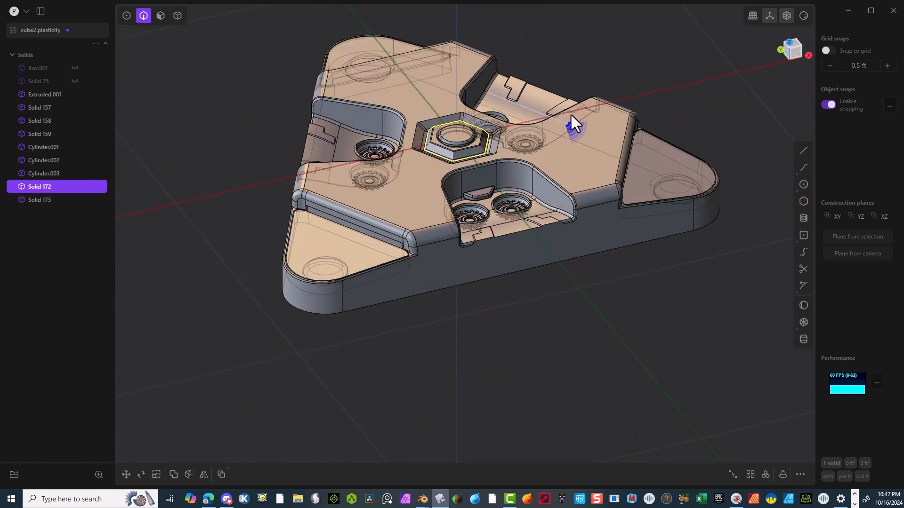
{"action": "scroll", "coordinate": [526, 156], "scroll_direction": "down", "scroll_amount": 5}
{"action": "middle_click_drag", "start_coordinate": [476, 173], "coordinate": [506, 175]}
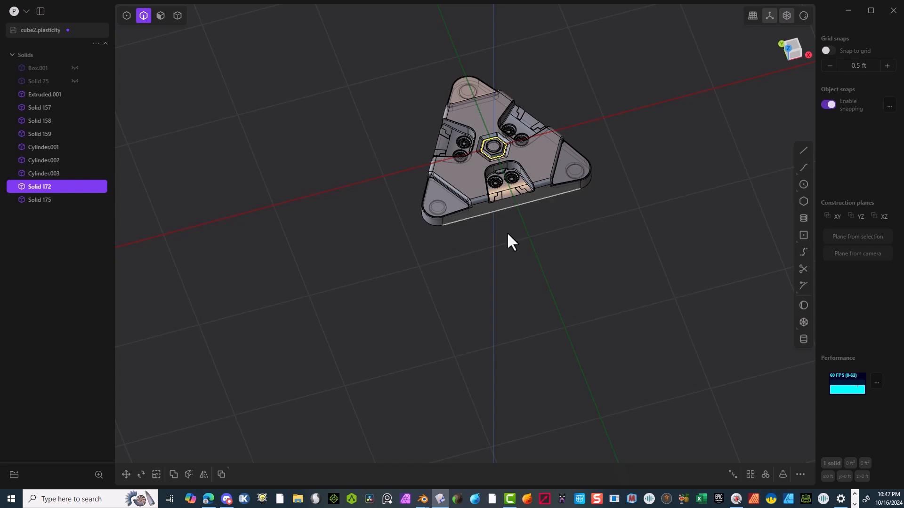
{"action": "middle_click_drag", "start_coordinate": [424, 260], "coordinate": [423, 260]}
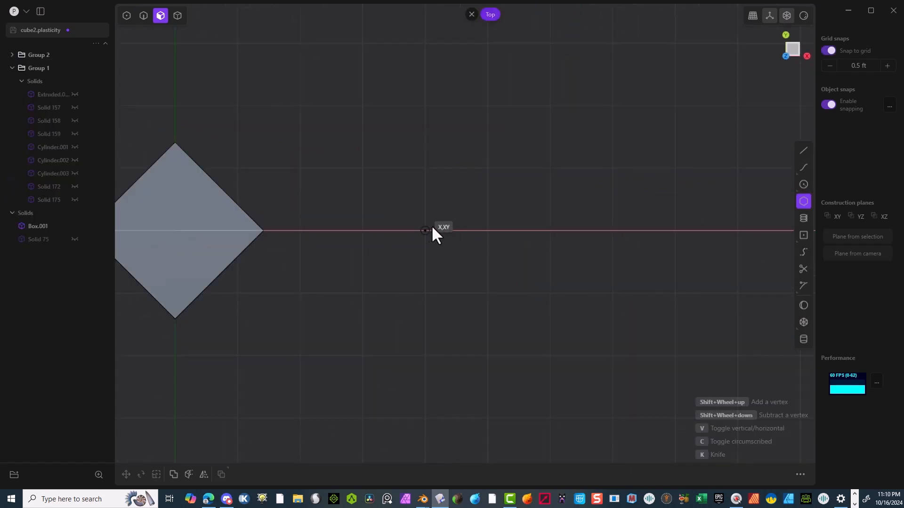
Draw a three-sided polygon with a 1 ft circumscribed circle, centred on the X axis beside the cube
{"action": "left_click", "coordinate": [425, 231]}
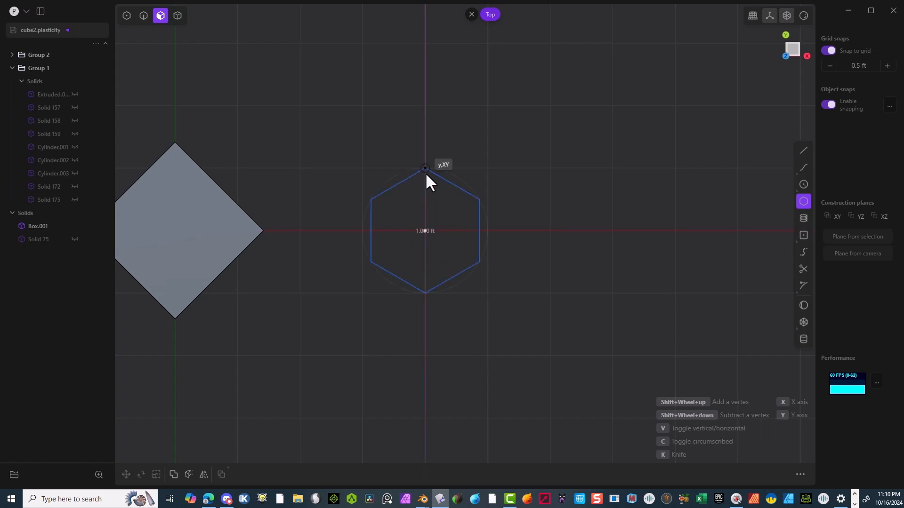
{"action": "scroll", "coordinate": [426, 174], "scroll_direction": "up", "scroll_amount": 1, "text": "shift"}
{"action": "scroll", "coordinate": [426, 174], "scroll_direction": "down", "scroll_amount": 2, "text": "shift"}
{"action": "scroll", "coordinate": [426, 174], "scroll_direction": "down", "scroll_amount": 2, "text": "shift"}
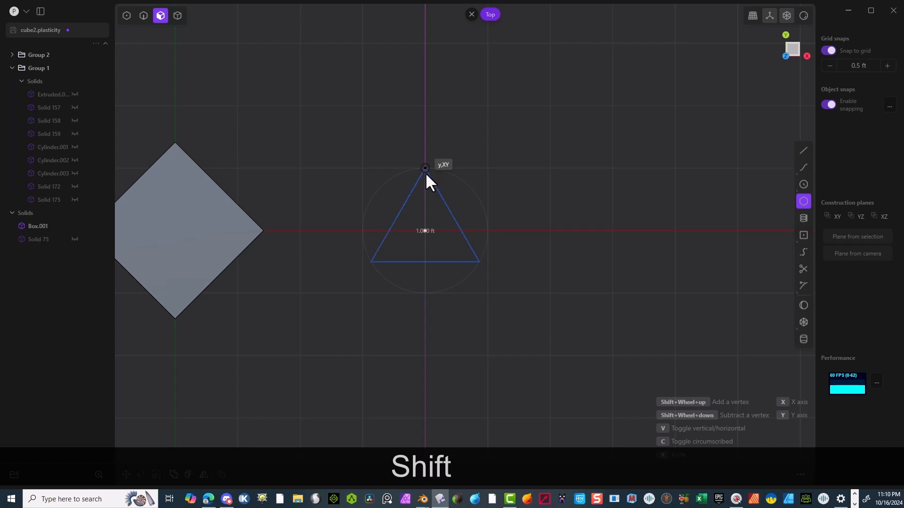
{"action": "left_click", "coordinate": [425, 168]}
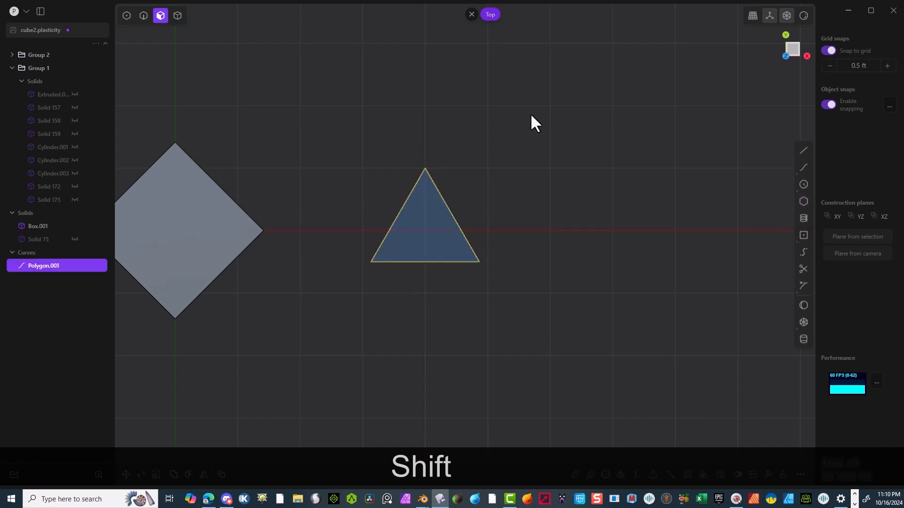
{"action": "scroll", "coordinate": [530, 121], "scroll_direction": "down", "scroll_amount": 2}
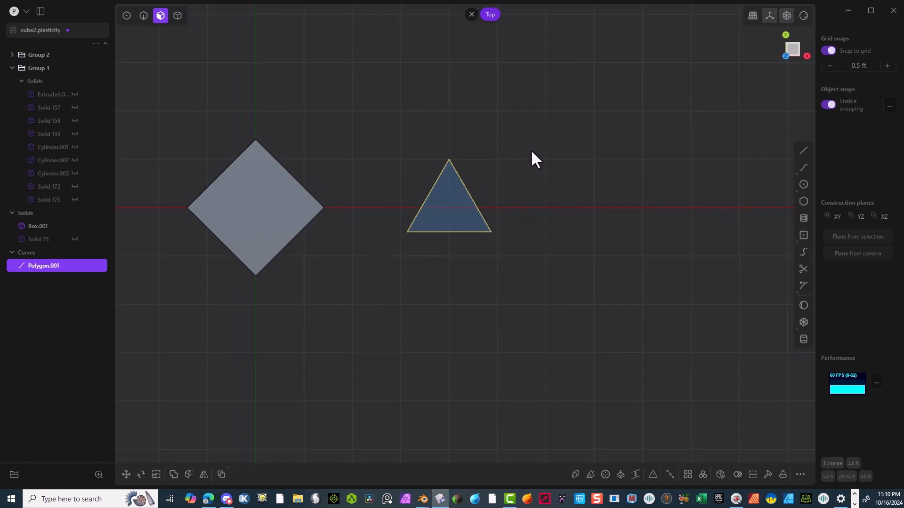
Rotate the triangle a quarter turn about its centre so one vertex points toward the cube
{"action": "key", "text": "r"}
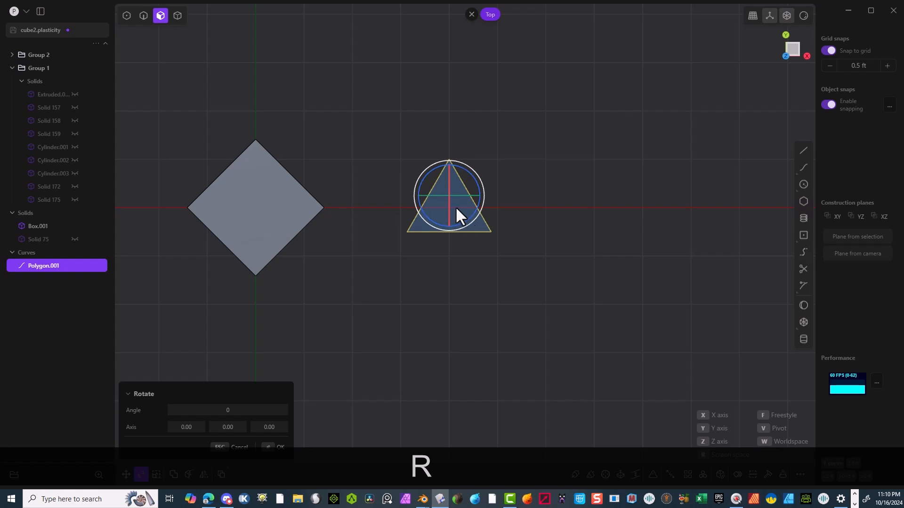
{"action": "key", "text": "f"}
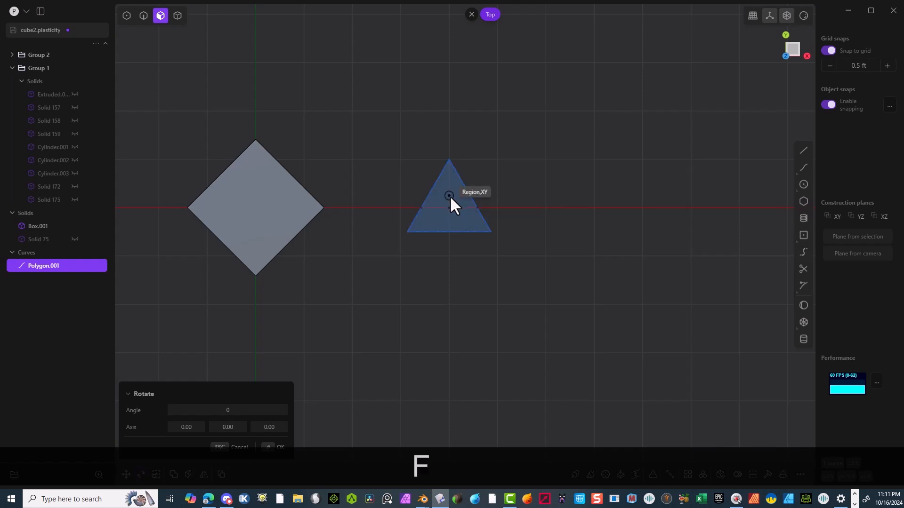
{"action": "left_click", "coordinate": [450, 207]}
{"action": "left_click", "coordinate": [498, 208]}
{"action": "left_click", "coordinate": [462, 158]}
{"action": "left_click", "coordinate": [281, 447]}
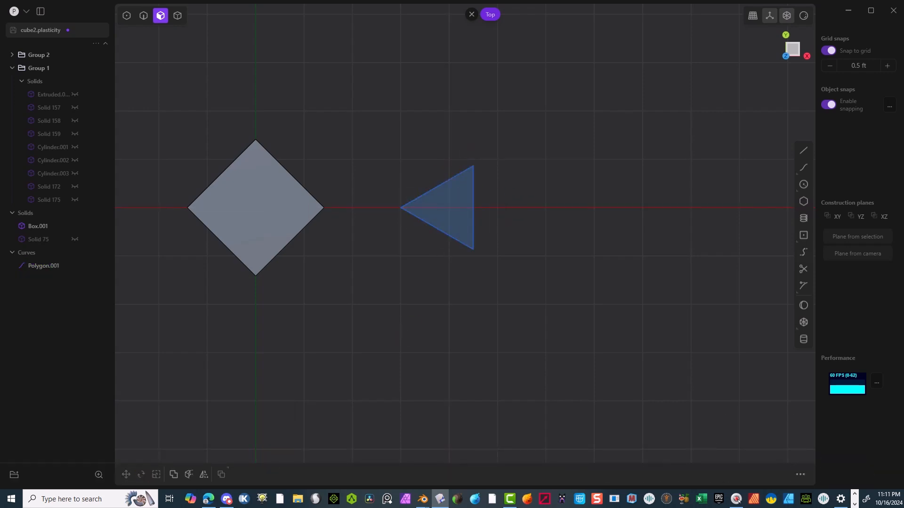
Move the triangle along X over the cube's corner and raise it to the level of the cube's top face
{"action": "key", "text": "2"}
{"action": "left_click", "coordinate": [415, 217]}
{"action": "key", "text": "g"}
{"action": "left_click", "coordinate": [437, 207]}
{"action": "left_click", "coordinate": [323, 207]}
{"action": "middle_click_drag", "start_coordinate": [323, 208], "coordinate": [333, 111]}
{"action": "key", "text": "g"}
{"action": "key", "text": "f"}
{"action": "left_click", "coordinate": [322, 191]}
{"action": "left_click", "coordinate": [323, 97]}
{"action": "key", "text": "KP_1"}
{"action": "scroll", "coordinate": [323, 74], "scroll_direction": "up", "scroll_amount": 5}
{"action": "middle_click_drag", "start_coordinate": [324, 74], "coordinate": [320, 92]}
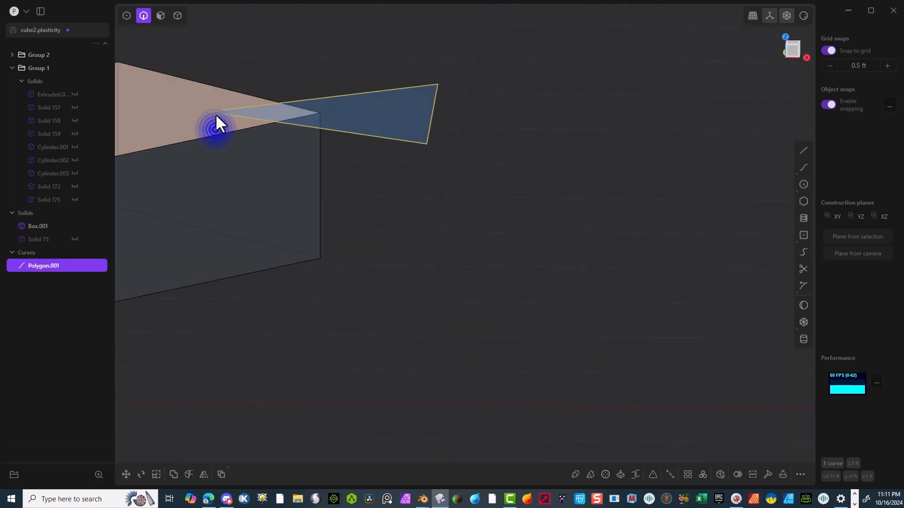
Try to rotate the triangle 45° downward about its inner vertex in the front view
{"action": "key", "text": "KP_1"}
{"action": "key", "text": "r"}
{"action": "key", "text": "f"}
{"action": "left_click", "coordinate": [207, 114]}
{"action": "left_click", "coordinate": [432, 114]}
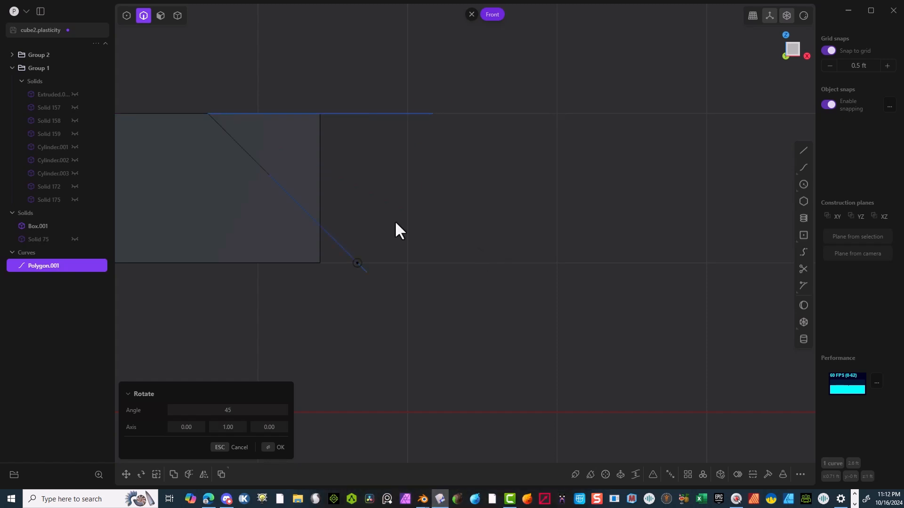
{"action": "left_click", "coordinate": [350, 279]}
{"action": "middle_click_drag", "start_coordinate": [349, 280], "coordinate": [438, 307]}
{"action": "key", "text": "ctrl+z"}
{"action": "key", "text": "ctrl+z"}
Rotate the triangle in plan so its tip points away from the cube along the X axis
{"action": "scroll", "coordinate": [534, 122], "scroll_direction": "down", "scroll_amount": 5}
{"action": "key", "text": "r"}
{"action": "left_click", "coordinate": [305, 407]}
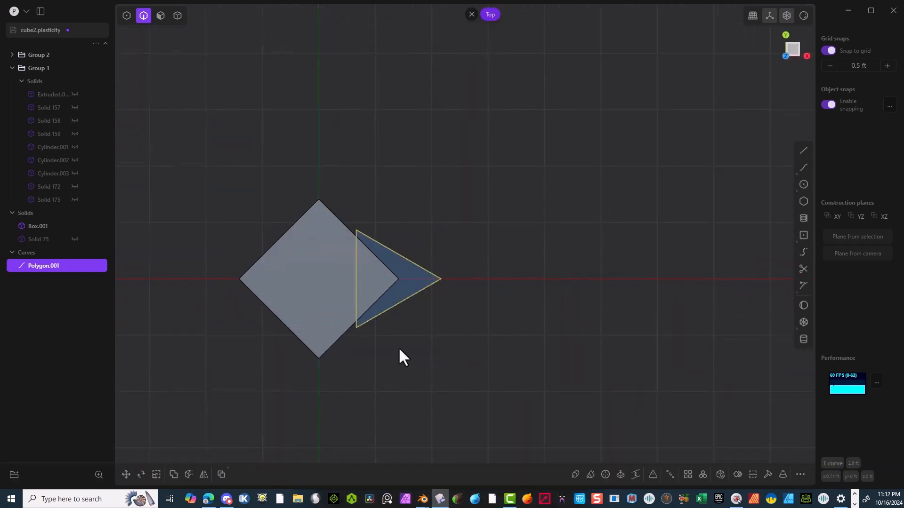
{"action": "middle_click_drag", "start_coordinate": [305, 407], "coordinate": [410, 289]}
Turn off grid snapping and move the triangle so its two base corners sit on the edges of the cube's top face
{"action": "key", "text": "g"}
{"action": "key", "text": "Escape"}
{"action": "key", "text": "shift+Tab"}
{"action": "key", "text": "g"}
{"action": "key", "text": "f"}
{"action": "left_click", "coordinate": [405, 288]}
{"action": "left_click", "coordinate": [406, 227]}
{"action": "scroll", "coordinate": [404, 76], "scroll_direction": "up", "scroll_amount": 3}
{"action": "middle_click_drag", "start_coordinate": [406, 227], "coordinate": [332, 123]}
{"action": "key", "text": "Escape"}
{"action": "key", "text": "KP_7"}
{"action": "key", "text": "g"}
{"action": "left_click", "coordinate": [420, 246]}
Rotate the triangle downward about a pivot on its base edge until its tip nearly meets the cube's vertical corner edge
{"action": "key", "text": "r"}
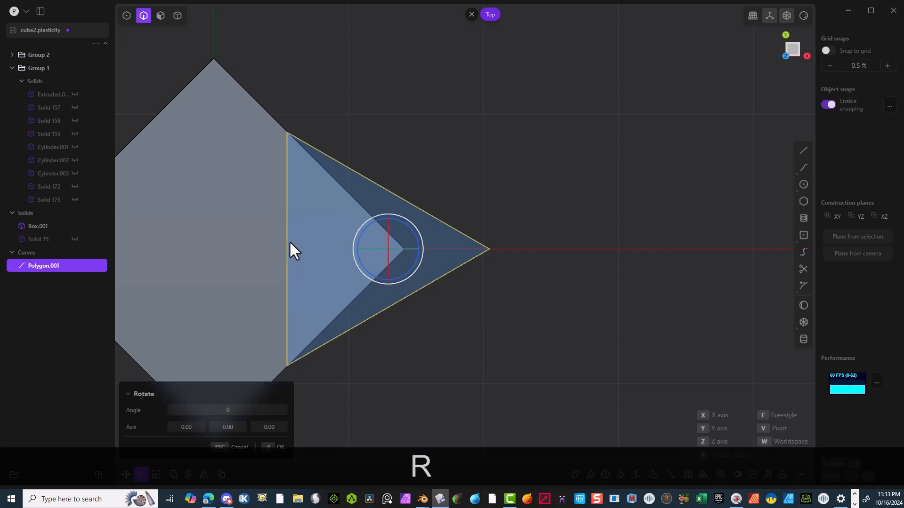
{"action": "key", "text": "r"}
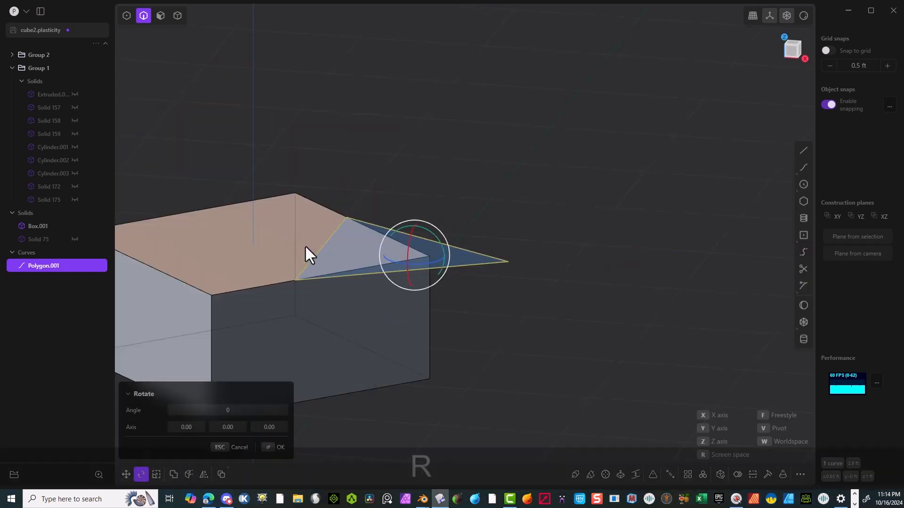
{"action": "key", "text": "v"}
{"action": "left_click", "coordinate": [321, 248]}
{"action": "left_click_drag", "start_coordinate": [333, 221], "coordinate": [352, 241]}
{"action": "middle_click_drag", "start_coordinate": [471, 258], "coordinate": [464, 202]}
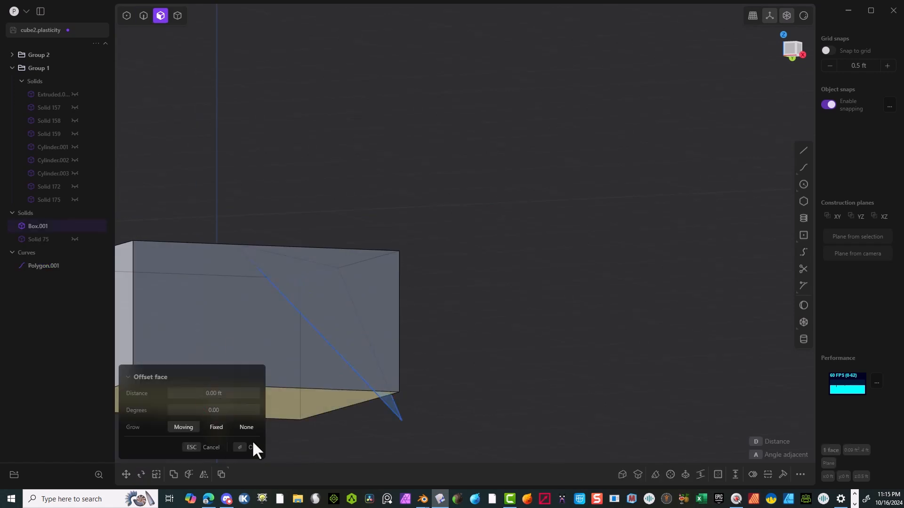
Extend the cube downward by offsetting its bottom face
{"action": "middle_click_drag", "start_coordinate": [254, 448], "coordinate": [468, 127]}
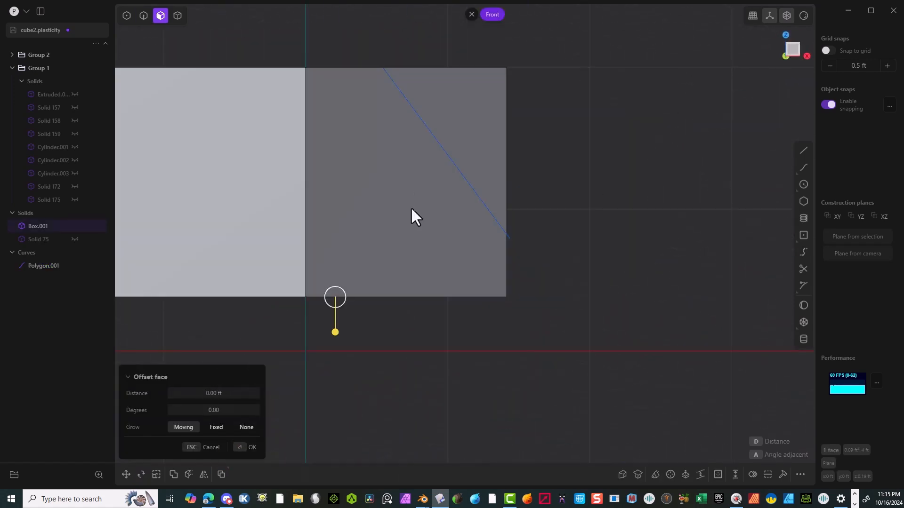
{"action": "middle_click_drag", "start_coordinate": [409, 218], "coordinate": [394, 63]}
Try to rotate the triangle freely using a reference line from its base edge to its tip
{"action": "key", "text": "r"}
{"action": "key", "text": "Escape"}
{"action": "key", "text": "f"}
{"action": "left_click", "coordinate": [386, 50]}
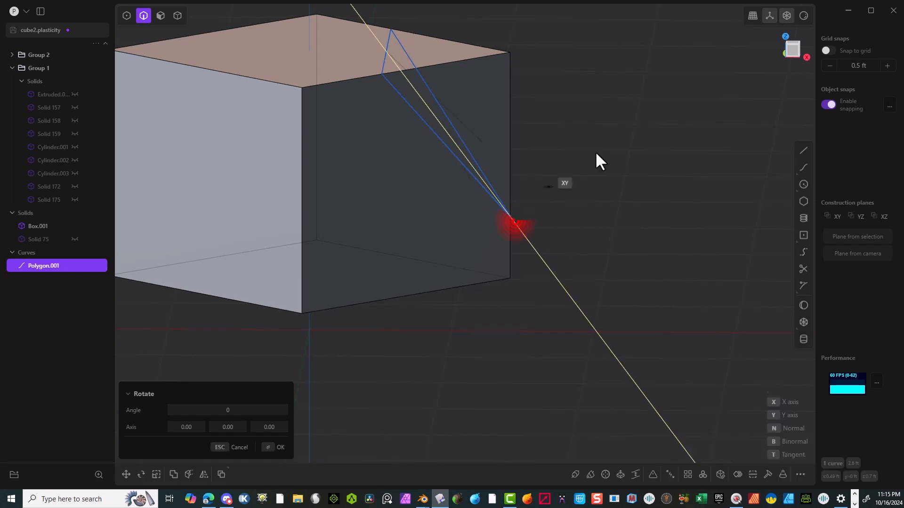
{"action": "left_click", "coordinate": [514, 221]}
{"action": "key", "text": "KP_1"}
{"action": "scroll", "coordinate": [540, 230], "scroll_direction": "down", "scroll_amount": 1}
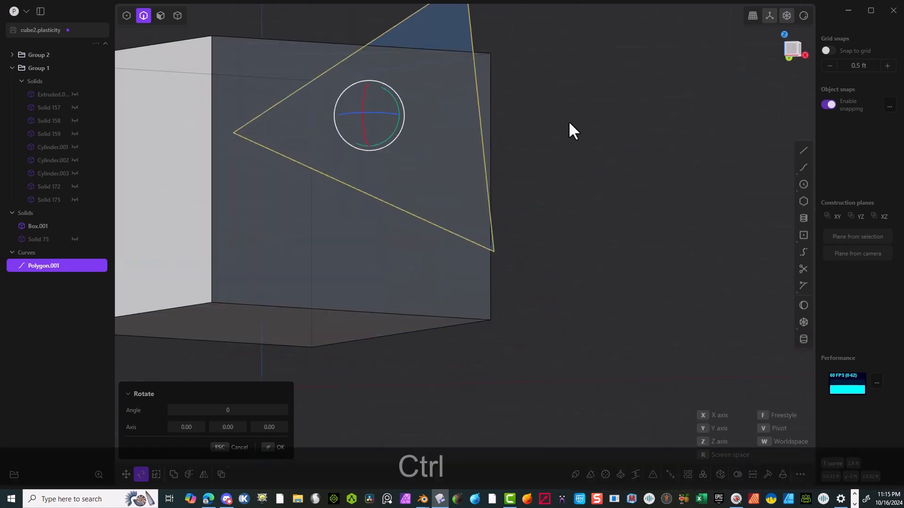
{"action": "key", "text": "ctrl+z"}
{"action": "key", "text": "ctrl+z"}
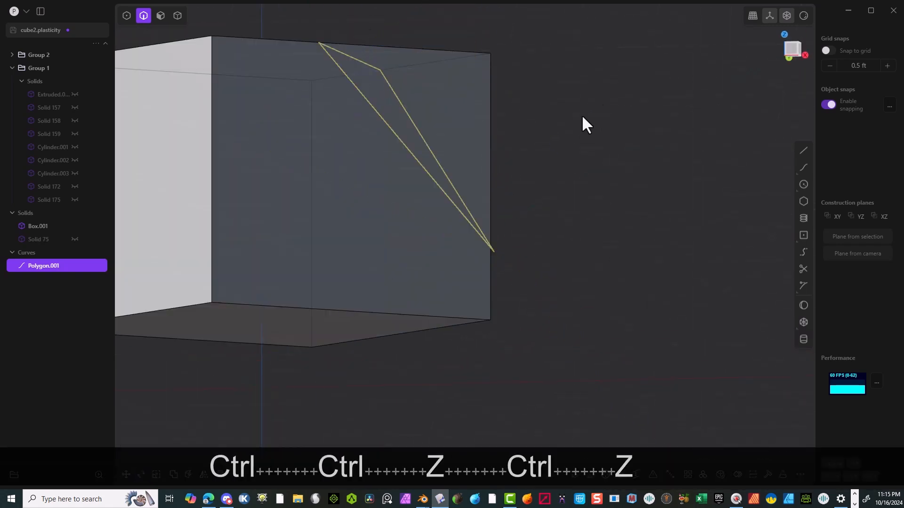
Fine-tune the triangle's tilt about its base edge so its tip lies exactly on the cube's vertical edge
{"action": "key", "text": "r"}
{"action": "key", "text": "f"}
{"action": "left_click", "coordinate": [352, 50]}
{"action": "left_click", "coordinate": [525, 150]}
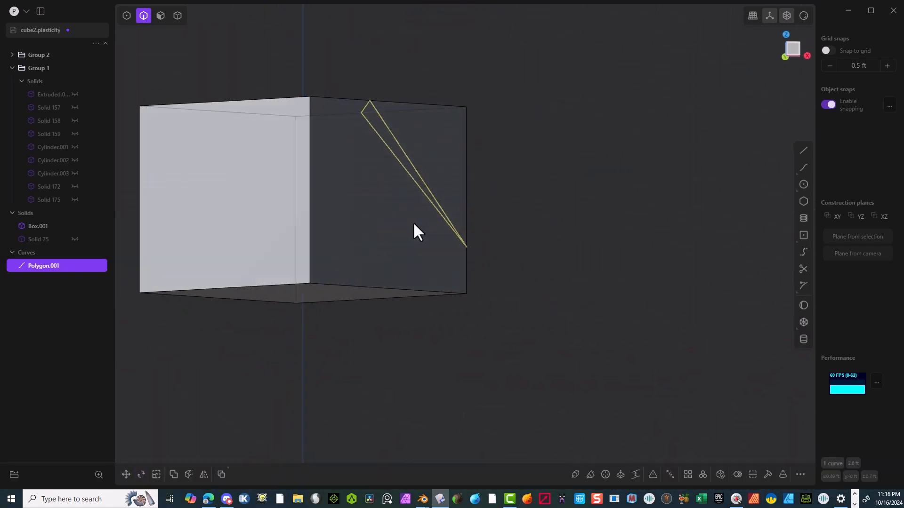
Draw a straight line in the front view from the triangle's tip along its slope to beyond the cube's top
{"action": "key", "text": "KP_1"}
{"action": "middle_click_drag", "start_coordinate": [374, 93], "coordinate": [449, 110]}
{"action": "key", "text": "KP_1"}
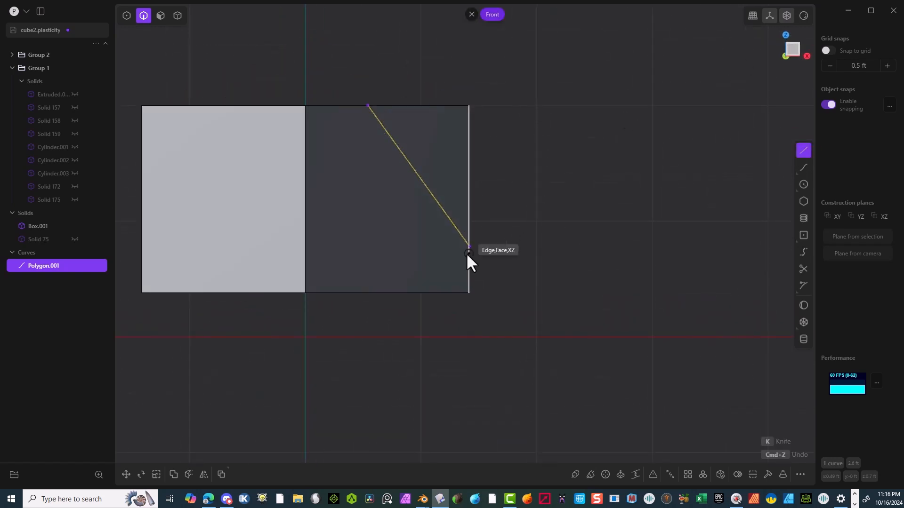
{"action": "left_click", "coordinate": [469, 246]}
{"action": "left_click", "coordinate": [325, 42]}
Cut the cube with the sloped line and delete the severed corner piece
{"action": "key", "text": "4"}
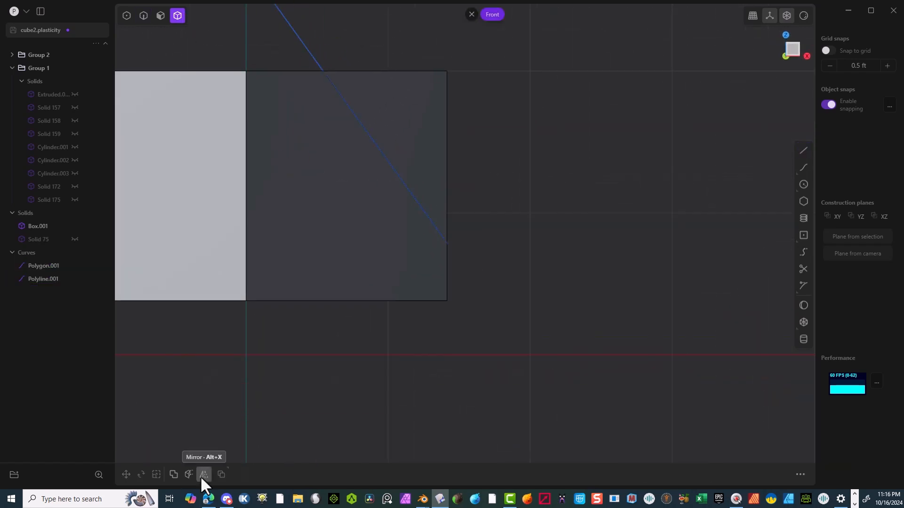
{"action": "left_click", "coordinate": [188, 475]}
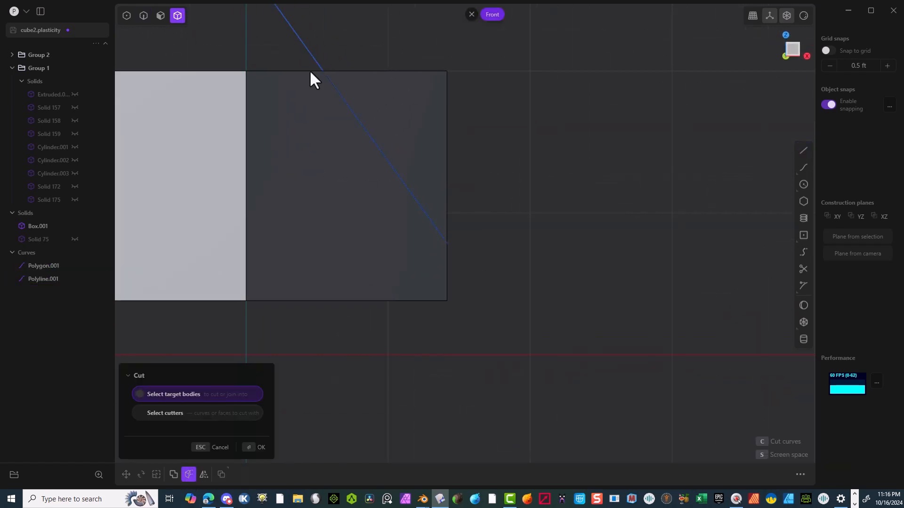
{"action": "key", "text": "Escape"}
{"action": "left_click", "coordinate": [306, 165]}
{"action": "left_click", "coordinate": [188, 474]}
{"action": "left_click", "coordinate": [303, 44]}
{"action": "left_click", "coordinate": [419, 113]}
{"action": "key", "text": "Delete"}
Delete the triangle curve lying on the cube's cut face
{"action": "middle_click_drag", "start_coordinate": [461, 90], "coordinate": [231, 31]}
{"action": "key", "text": "2"}
{"action": "left_click", "coordinate": [507, 42]}
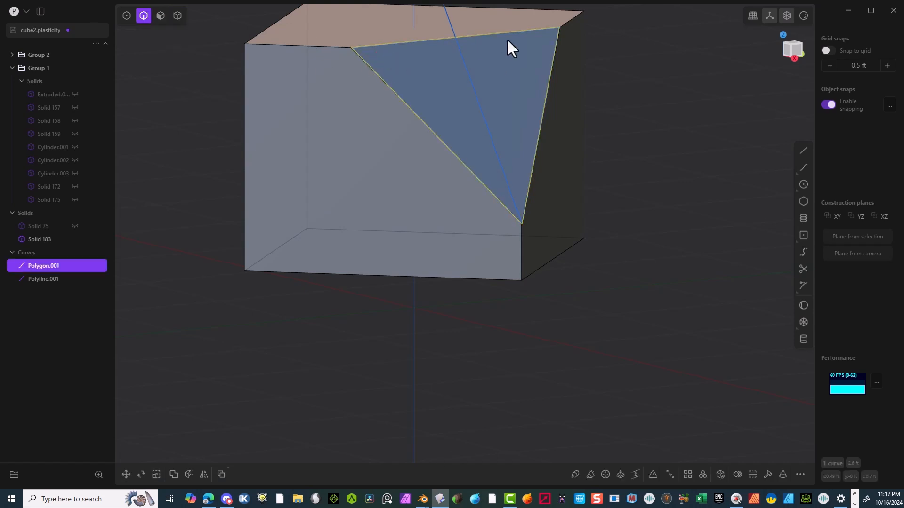
{"action": "key", "text": "Delete"}
Try to fillet the cube's top edge and the vertical edge below the cut face's tip
{"action": "left_click", "coordinate": [323, 46]}
{"action": "key", "text": "b"}
{"action": "left_click", "coordinate": [521, 251], "text": "shift"}
{"action": "scroll", "coordinate": [530, 238], "scroll_direction": "down", "scroll_amount": 4}
{"action": "middle_click_drag", "start_coordinate": [530, 238], "coordinate": [661, 222]}
{"action": "left_click", "coordinate": [805, 59]}
{"action": "left_click", "coordinate": [806, 56]}
{"action": "middle_click_drag", "start_coordinate": [399, 117], "coordinate": [475, 208]}
{"action": "left_click", "coordinate": [260, 447]}
Delete the leftover cutting line that crosses the cube's cut face
{"action": "middle_click_drag", "start_coordinate": [302, 282], "coordinate": [414, 320]}
{"action": "left_click", "coordinate": [304, 126]}
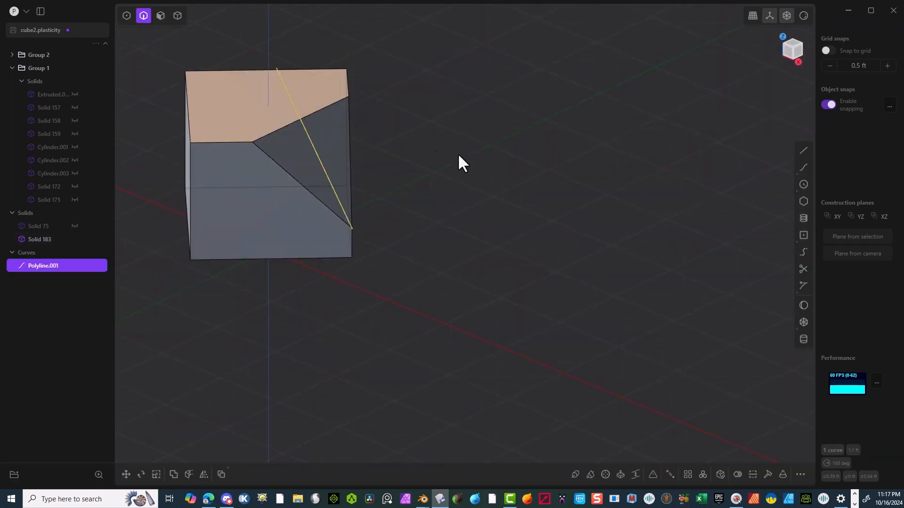
{"action": "key", "text": "Delete"}
Try to offset the cube's triangular cut face outward
{"action": "key", "text": "3"}
{"action": "left_click", "coordinate": [331, 167]}
{"action": "left_click_drag", "start_coordinate": [352, 156], "coordinate": [370, 148]}
{"action": "middle_click_drag", "start_coordinate": [424, 160], "coordinate": [369, 157]}
{"action": "scroll", "coordinate": [369, 157], "scroll_direction": "down", "scroll_amount": 4}
Show the main panel body for comparison with the cube, and undo the last two changes
{"action": "left_click", "coordinate": [75, 94]}
{"action": "middle_click_drag", "start_coordinate": [400, 108], "coordinate": [587, 198]}
{"action": "scroll", "coordinate": [588, 197], "scroll_direction": "up", "scroll_amount": 4}
{"action": "left_click_drag", "start_coordinate": [407, 212], "coordinate": [276, 334]}
{"action": "key", "text": "4"}
{"action": "middle_click_drag", "start_coordinate": [402, 227], "coordinate": [515, 173]}
{"action": "scroll", "coordinate": [515, 173], "scroll_direction": "down", "scroll_amount": 5}
{"action": "key", "text": "ctrl+z"}
{"action": "key", "text": "ctrl+z"}
Unhide all the solids of the triangular panel in Group 1
{"action": "left_click", "coordinate": [71, 70]}
{"action": "left_click", "coordinate": [75, 94]}
{"action": "left_click", "coordinate": [75, 107]}
{"action": "left_click", "coordinate": [75, 120]}
{"action": "left_click", "coordinate": [76, 134]}
{"action": "left_click", "coordinate": [75, 160]}
{"action": "left_click", "coordinate": [75, 173]}
{"action": "scroll", "coordinate": [307, 408], "scroll_direction": "up", "scroll_amount": 4}
Offset the cube's triangular cut face outward until it lies just beneath the back of the panel
{"action": "key", "text": "KP_3"}
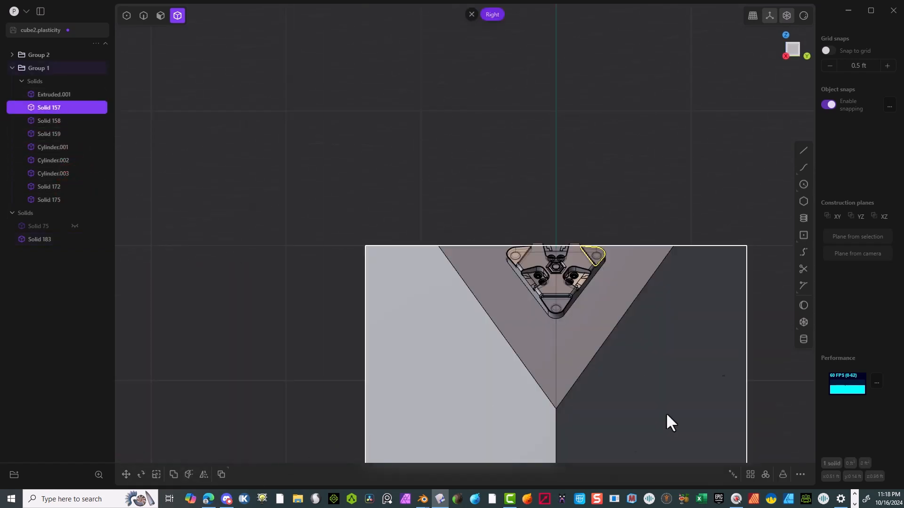
{"action": "scroll", "coordinate": [551, 365], "scroll_direction": "down", "scroll_amount": 3}
{"action": "middle_click_drag", "start_coordinate": [775, 99], "coordinate": [718, 218]}
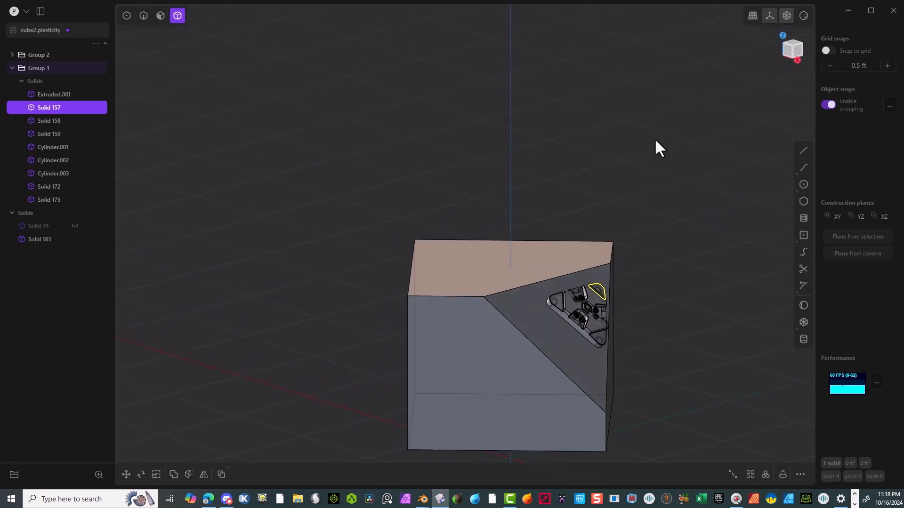
{"action": "middle_click_drag", "start_coordinate": [530, 281], "coordinate": [532, 261]}
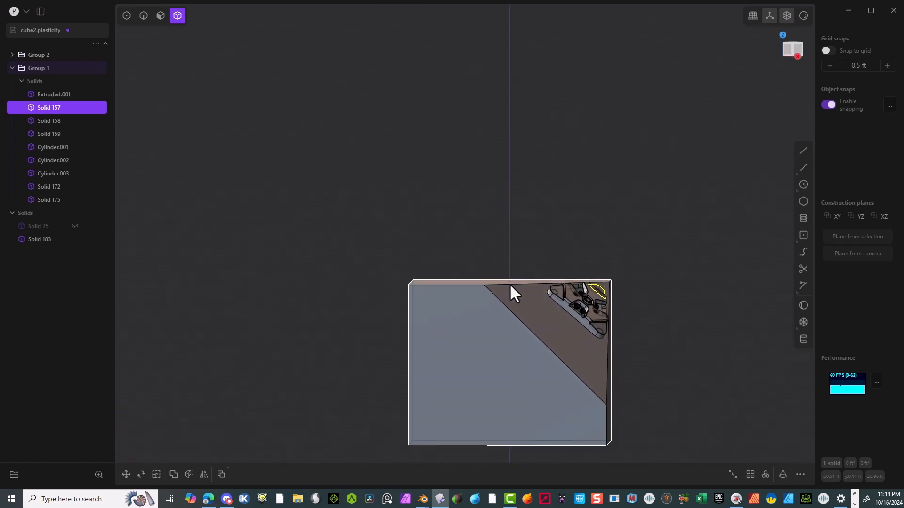
{"action": "middle_click_drag", "start_coordinate": [515, 289], "coordinate": [522, 280]}
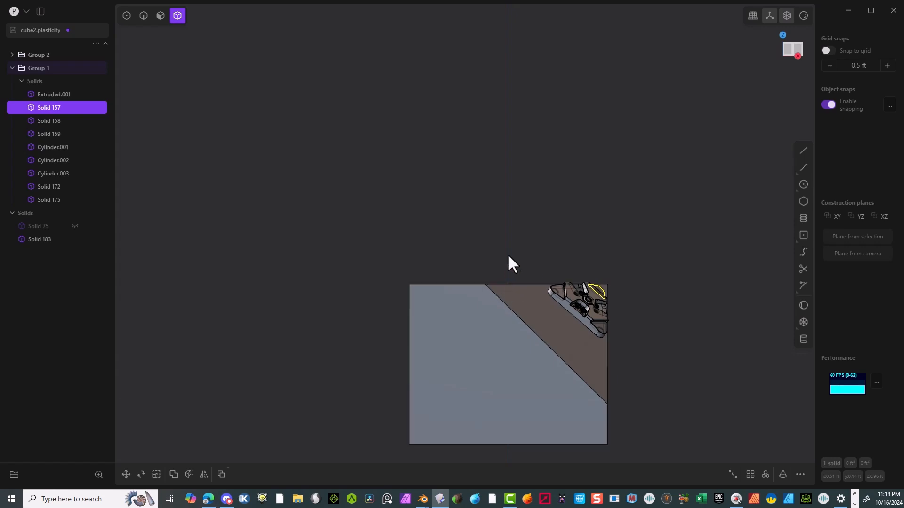
{"action": "left_click", "coordinate": [159, 17]}
{"action": "left_click_drag", "start_coordinate": [556, 308], "coordinate": [601, 285]}
{"action": "left_click", "coordinate": [237, 447]}
{"action": "middle_click_drag", "start_coordinate": [562, 294], "coordinate": [637, 282]}
{"action": "scroll", "coordinate": [632, 285], "scroll_direction": "up", "scroll_amount": 8}
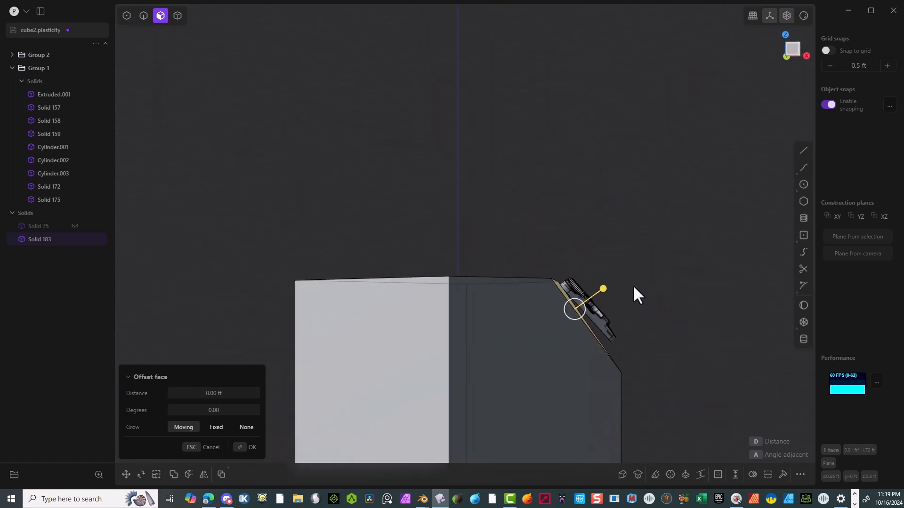
Close the face offset without a distance and select all the triangular panel's solids in the front view, leaving out the cube
{"action": "middle_click_drag", "start_coordinate": [604, 302], "coordinate": [611, 308]}
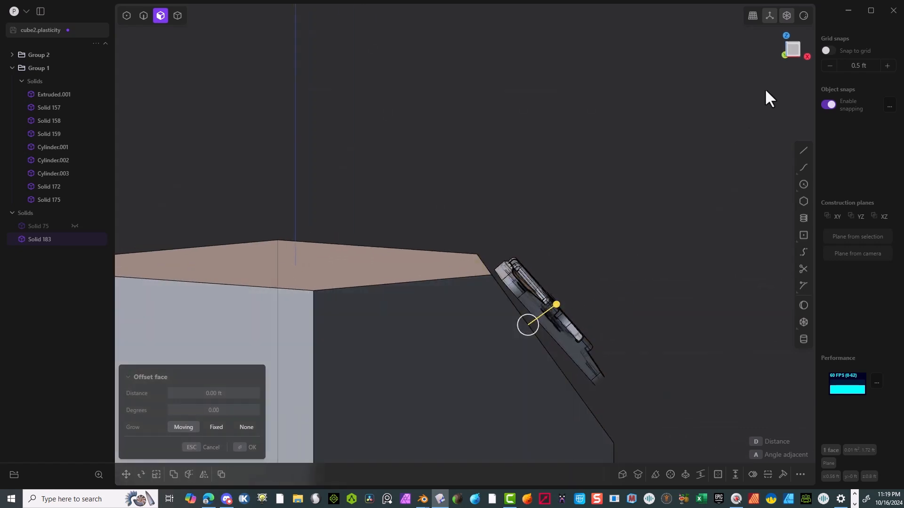
{"action": "left_click", "coordinate": [792, 46]}
{"action": "right_click_drag", "start_coordinate": [673, 237], "coordinate": [488, 221]}
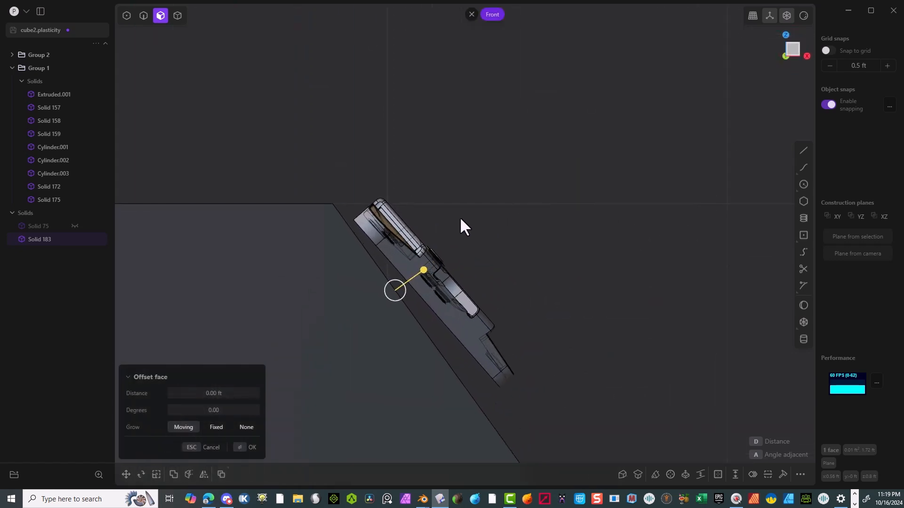
{"action": "left_click", "coordinate": [178, 15]}
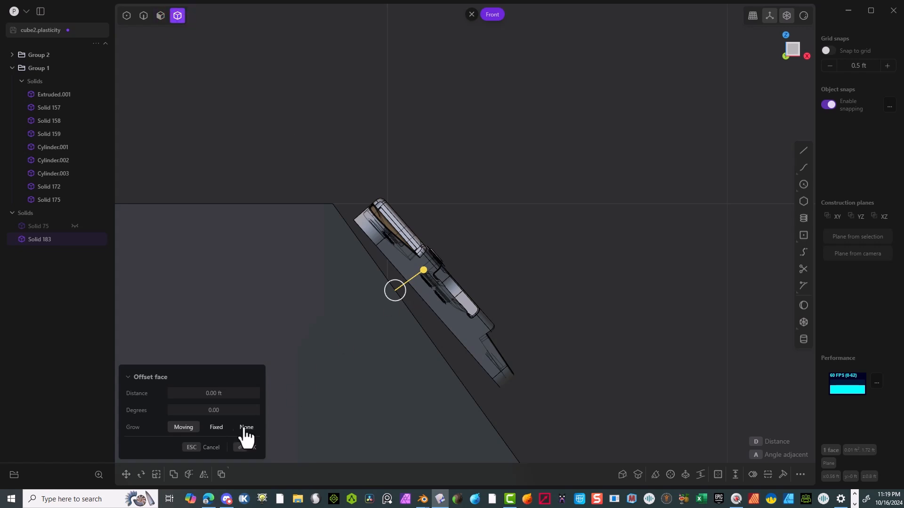
{"action": "left_click", "coordinate": [242, 447]}
{"action": "left_click_drag", "start_coordinate": [412, 351], "coordinate": [318, 420]}
{"action": "left_click", "coordinate": [516, 414], "text": "ctrl"}
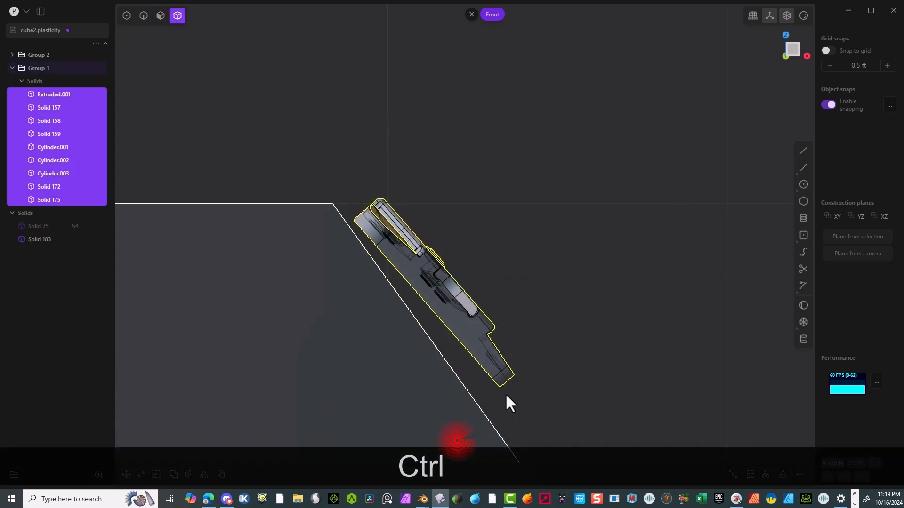
Move the panel freestyle from the center of its back edge onto the cube's slanted cut edge
{"action": "scroll", "coordinate": [446, 337], "scroll_direction": "down", "scroll_amount": 5}
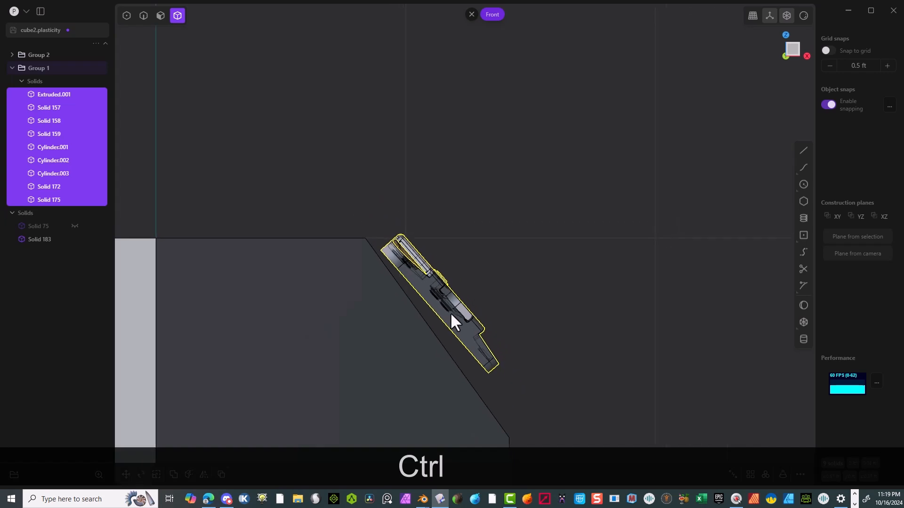
{"action": "right_click_drag", "start_coordinate": [449, 320], "coordinate": [431, 250]}
{"action": "key", "text": "g"}
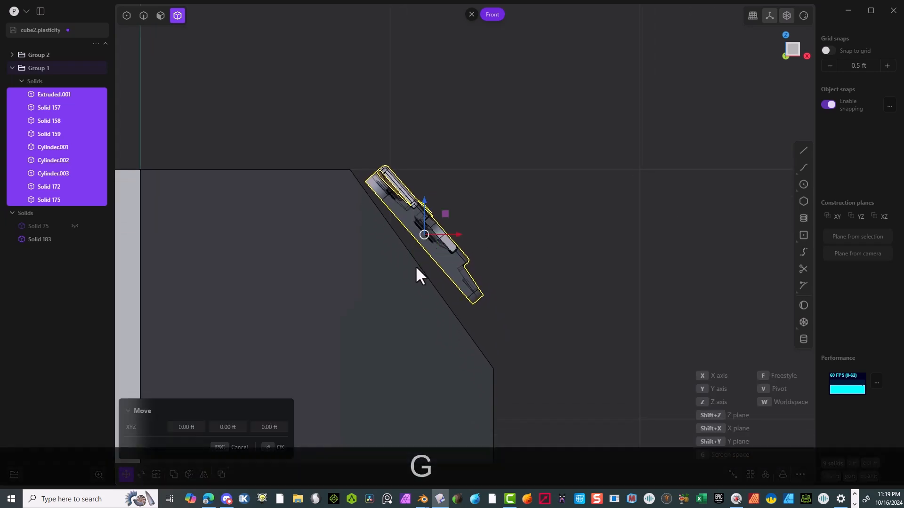
{"action": "key", "text": "f"}
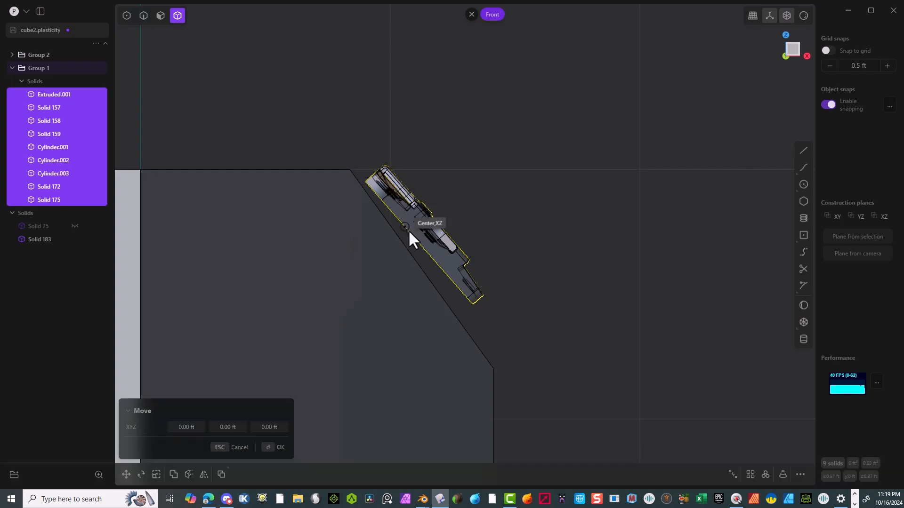
{"action": "left_click", "coordinate": [406, 228]}
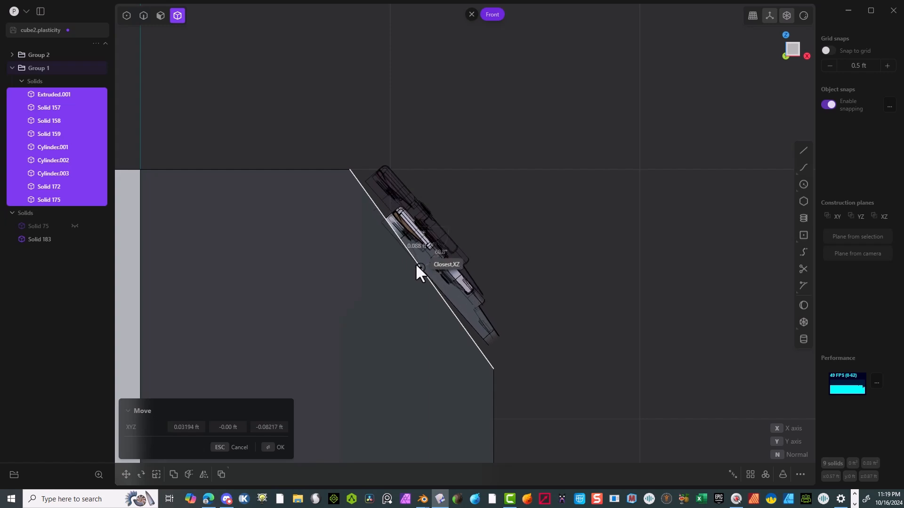
{"action": "left_click", "coordinate": [415, 263]}
{"action": "key", "text": "g"}
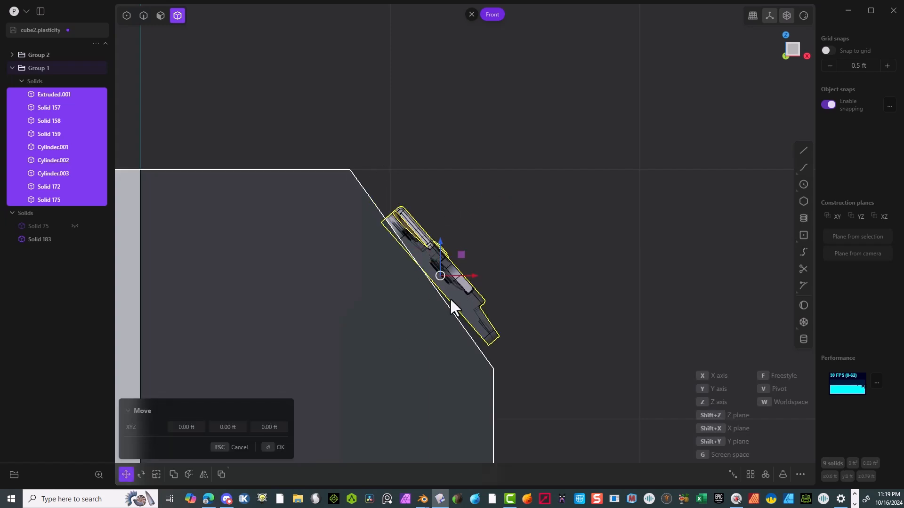
{"action": "key", "text": "r"}
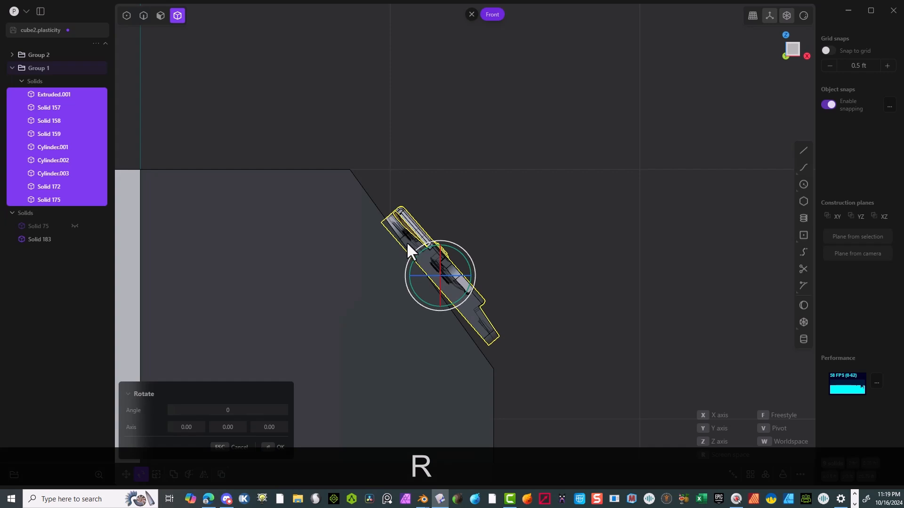
{"action": "key", "text": "f"}
{"action": "key", "text": "ctrl+z"}
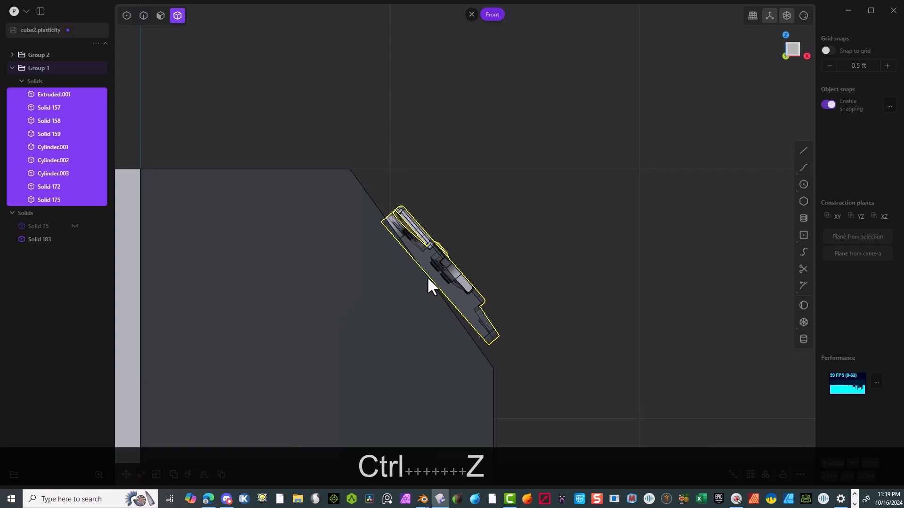
Rotate the panel freestyle by about 5.1 degrees around its upper back corner to align its back with the cube's cut face
{"action": "key", "text": "r"}
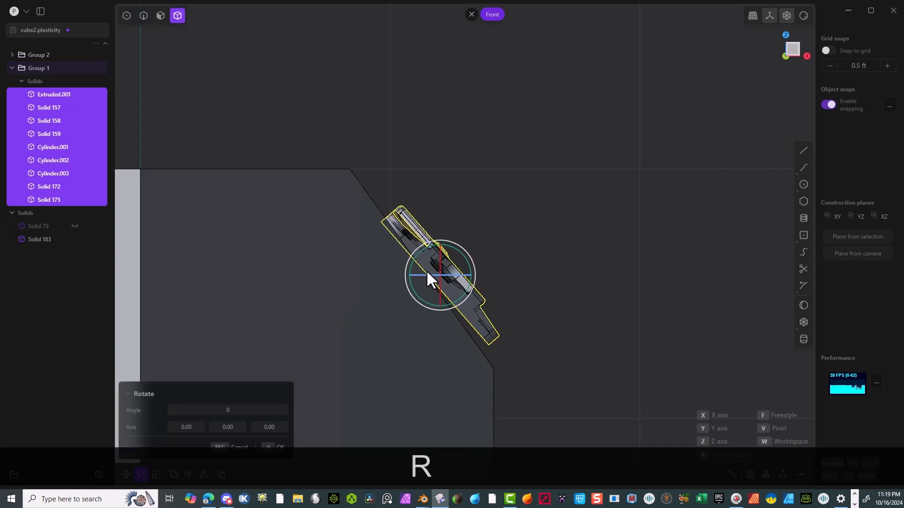
{"action": "key", "text": "f"}
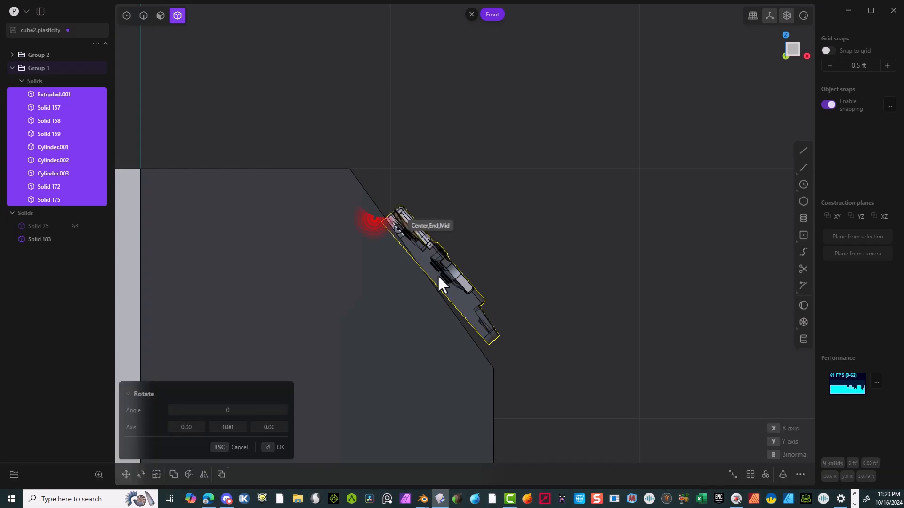
{"action": "left_click", "coordinate": [490, 349]}
{"action": "scroll", "coordinate": [471, 358], "scroll_direction": "up", "scroll_amount": 4}
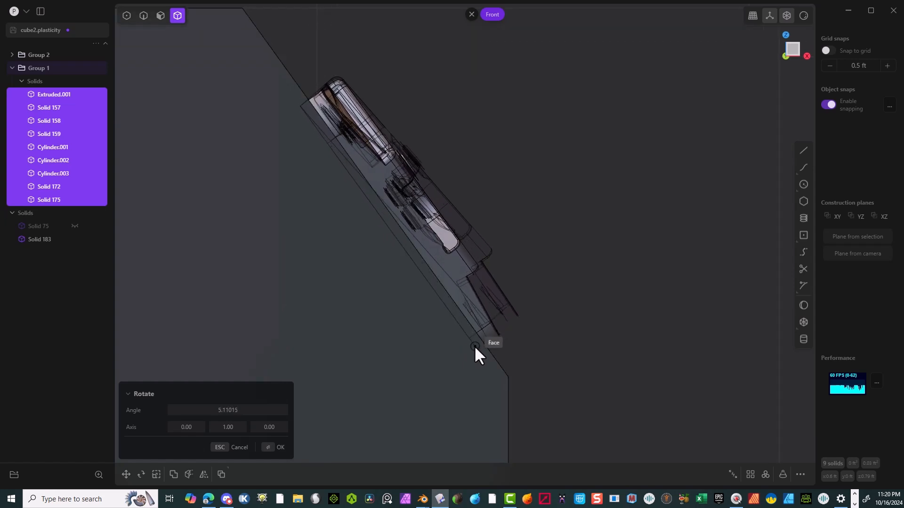
{"action": "left_click", "coordinate": [475, 348]}
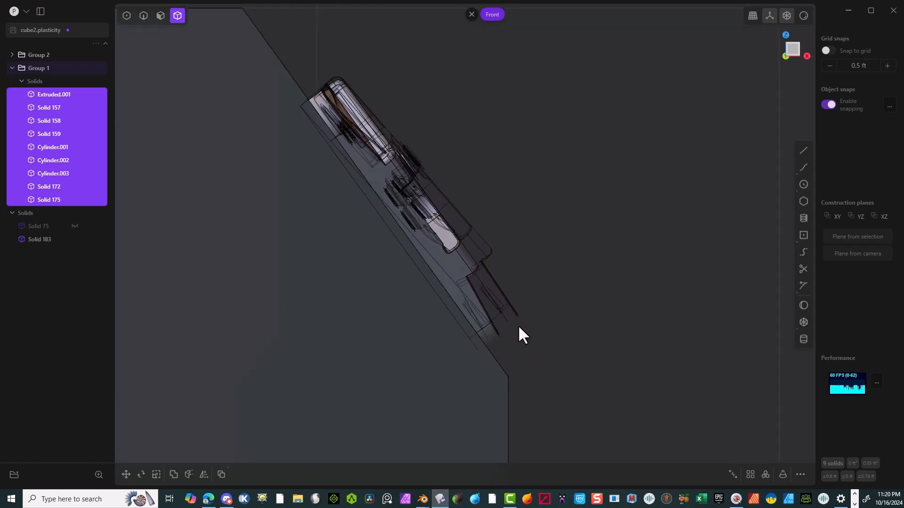
Move the panel about -0.01 ft in X and 0.045 ft in Z along the cube's cut face
{"action": "key", "text": "r"}
{"action": "scroll", "coordinate": [518, 330], "scroll_direction": "down", "scroll_amount": 3}
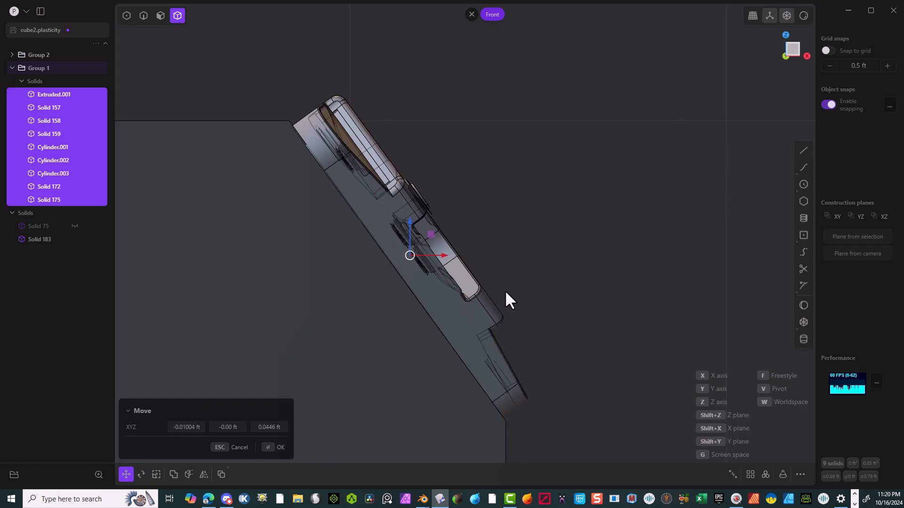
{"action": "scroll", "coordinate": [567, 248], "scroll_direction": "down", "scroll_amount": 3}
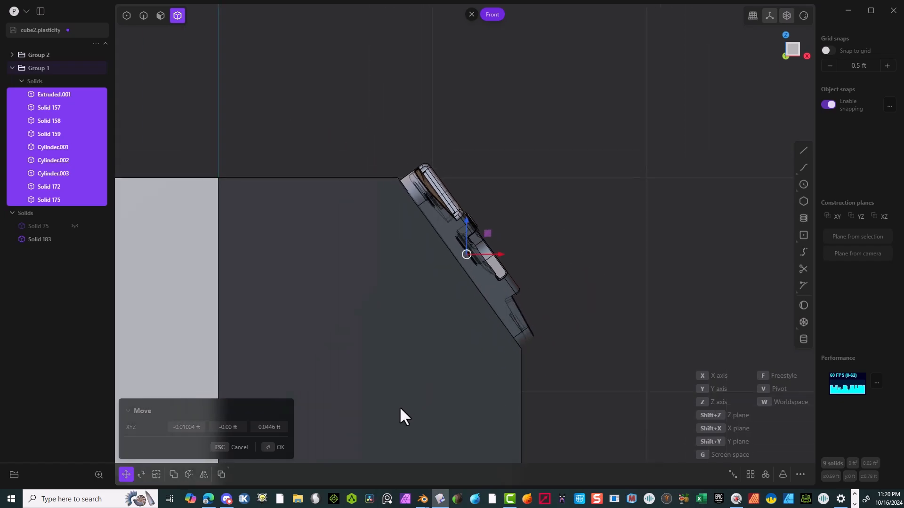
{"action": "left_click", "coordinate": [277, 448]}
Nudge the panel about 0.0033 ft in X and -0.0033 ft in Z to center it on the cut face
{"action": "middle_click_drag", "start_coordinate": [484, 295], "coordinate": [689, 103]}
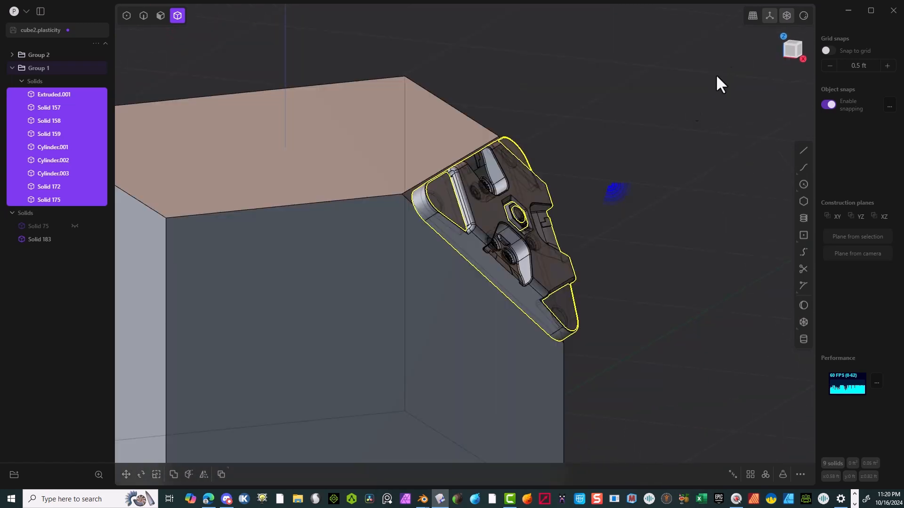
{"action": "left_click", "coordinate": [786, 55]}
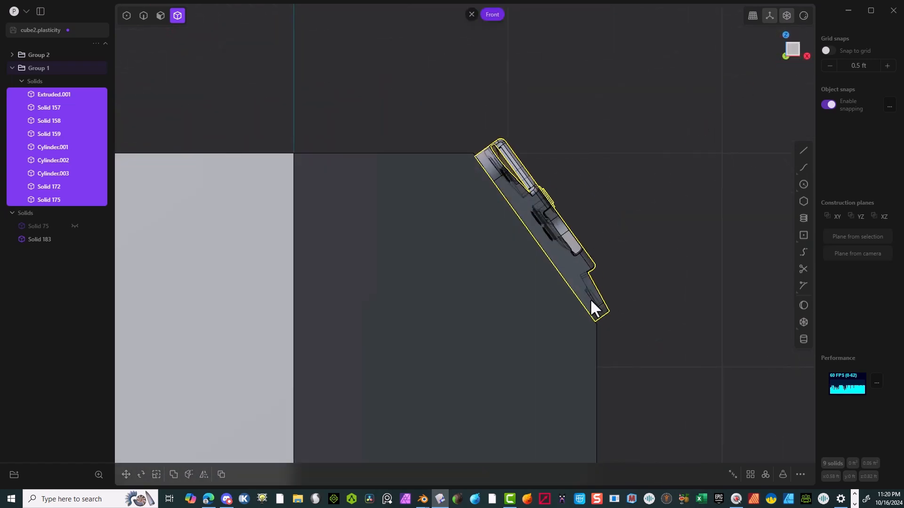
{"action": "key", "text": "g"}
{"action": "key", "text": "g"}
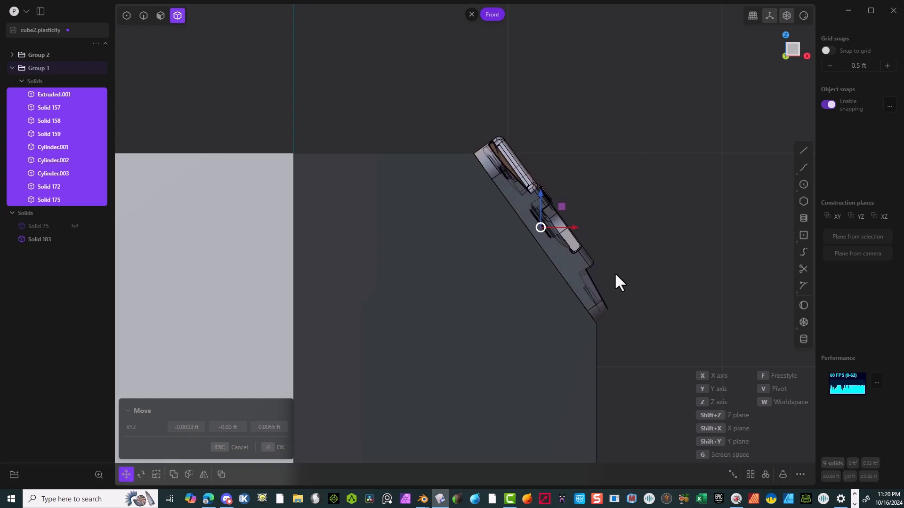
{"action": "left_click", "coordinate": [615, 272]}
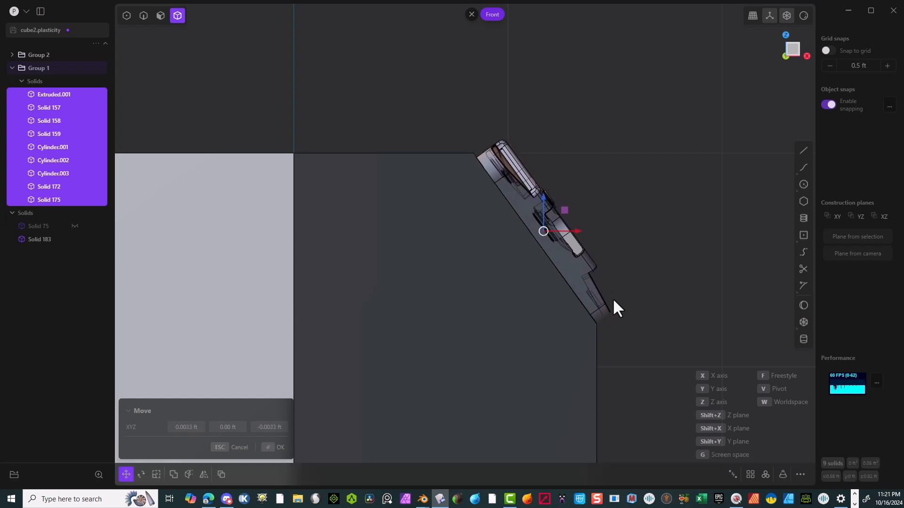
{"action": "left_click", "coordinate": [612, 299]}
{"action": "middle_click_drag", "start_coordinate": [628, 293], "coordinate": [561, 304]}
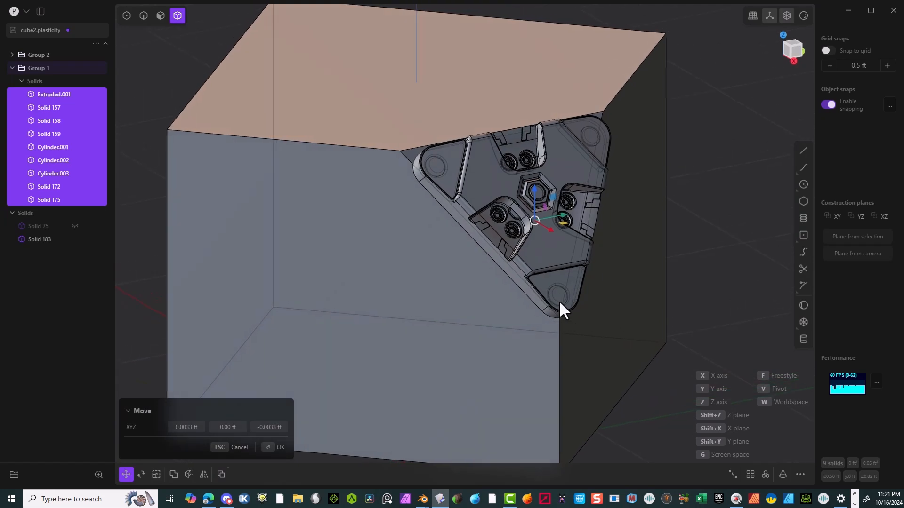
{"action": "left_click", "coordinate": [280, 449]}
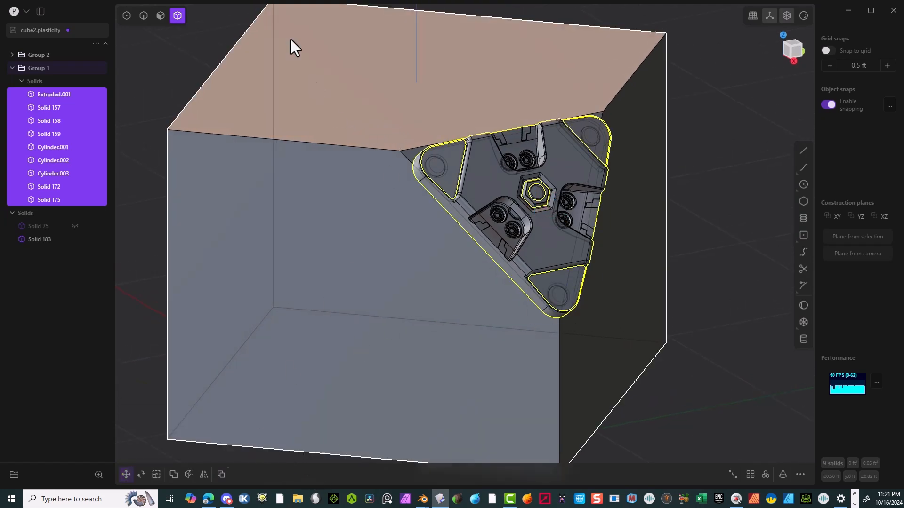
Fillet the three cube edges that run into the corners of the triangular cut face
{"action": "left_click", "coordinate": [143, 17]}
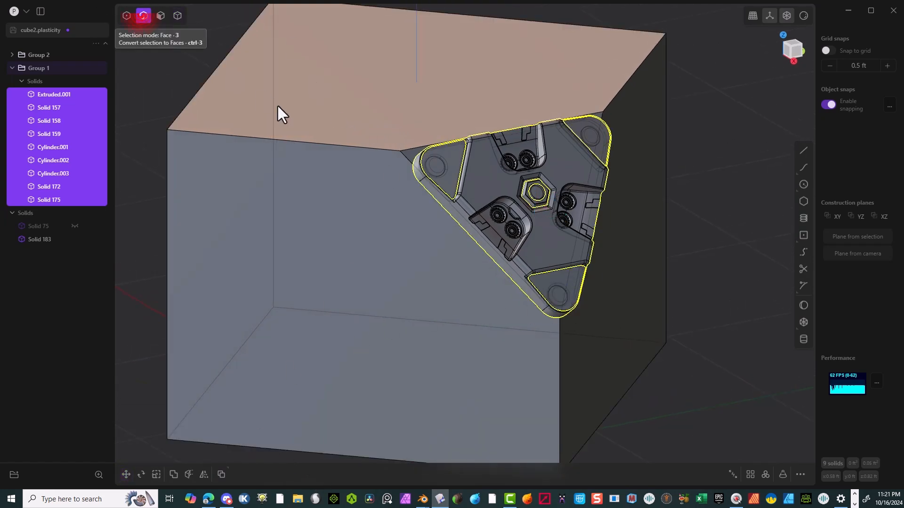
{"action": "left_click", "coordinate": [304, 136]}
{"action": "key", "text": "f"}
{"action": "left_click", "coordinate": [635, 84], "text": "shift"}
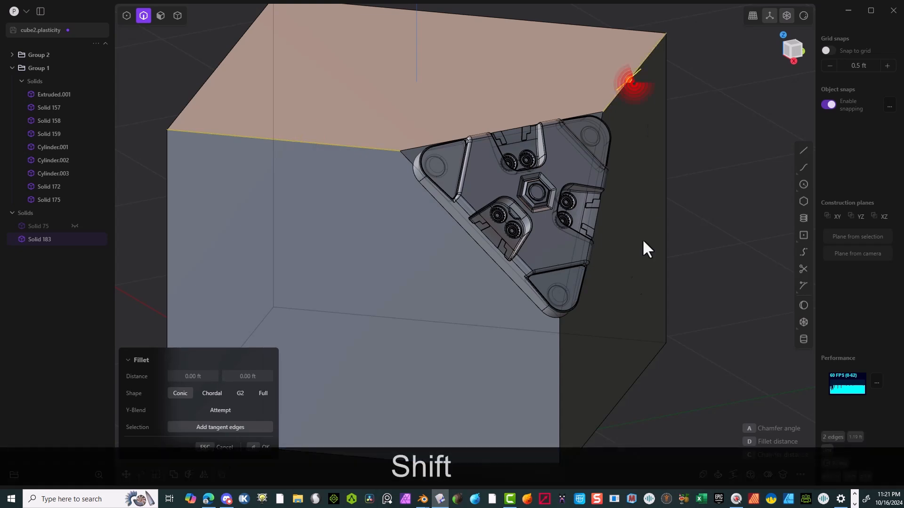
{"action": "left_click", "coordinate": [558, 370], "text": "shift"}
{"action": "left_click_drag", "start_coordinate": [571, 368], "coordinate": [601, 336]}
Select the panel's solids without the cube and move them about -0.014 ft in X and 0.017 ft in Z
{"action": "left_click_drag", "start_coordinate": [687, 79], "coordinate": [371, 312]}
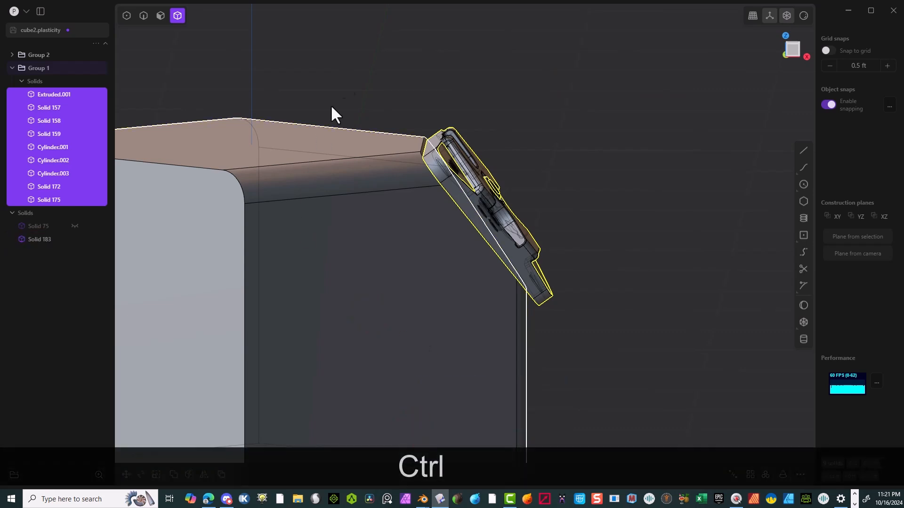
{"action": "left_click", "coordinate": [155, 336], "text": "ctrl"}
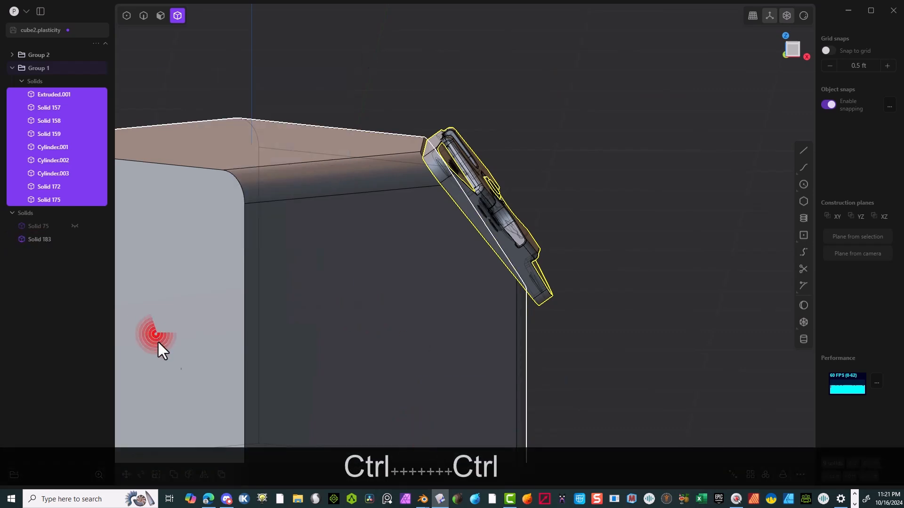
{"action": "key", "text": "ctrl"}
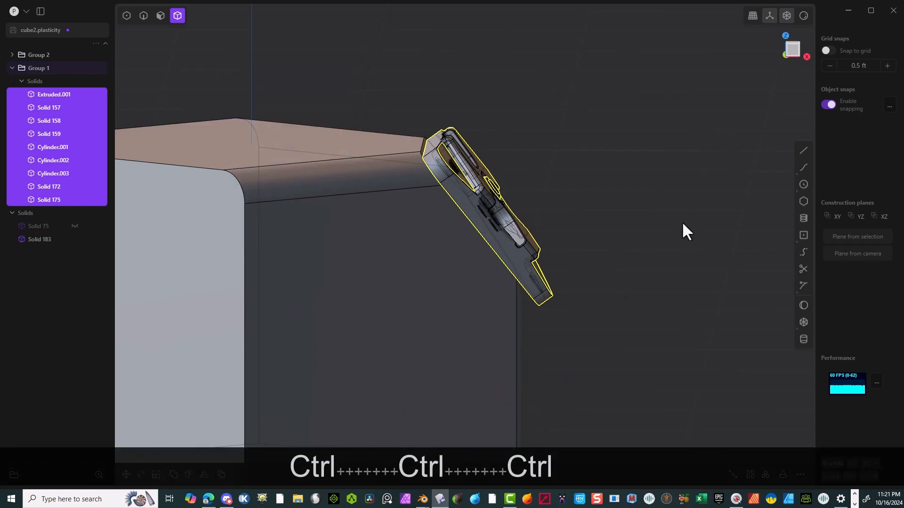
{"action": "scroll", "coordinate": [589, 209], "scroll_direction": "up", "scroll_amount": 2}
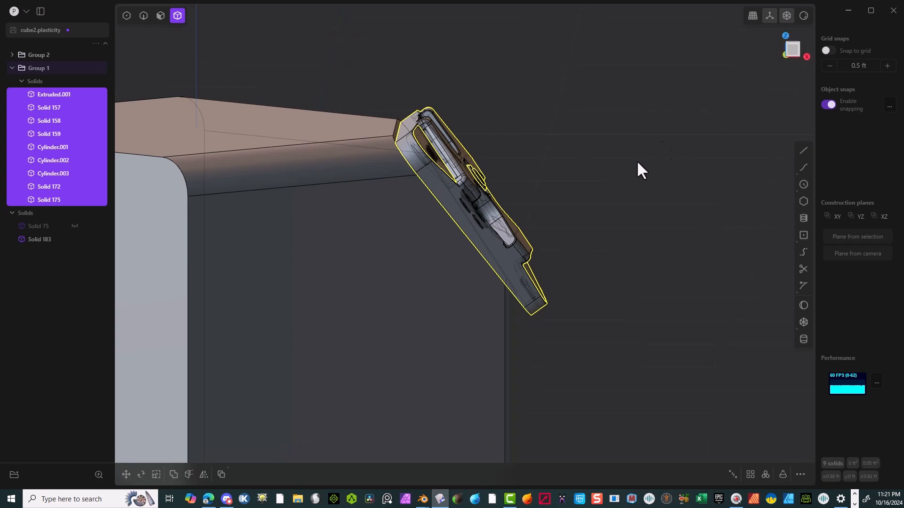
{"action": "left_click", "coordinate": [787, 54]}
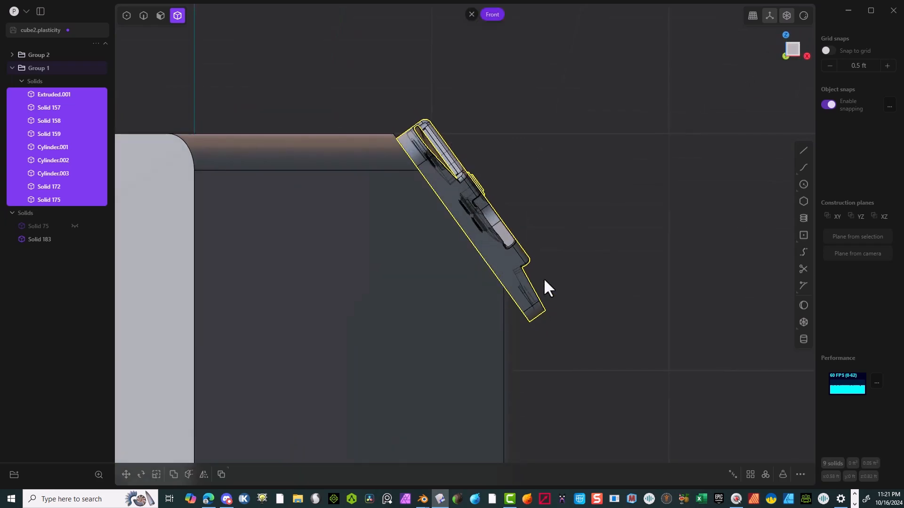
{"action": "key", "text": "g"}
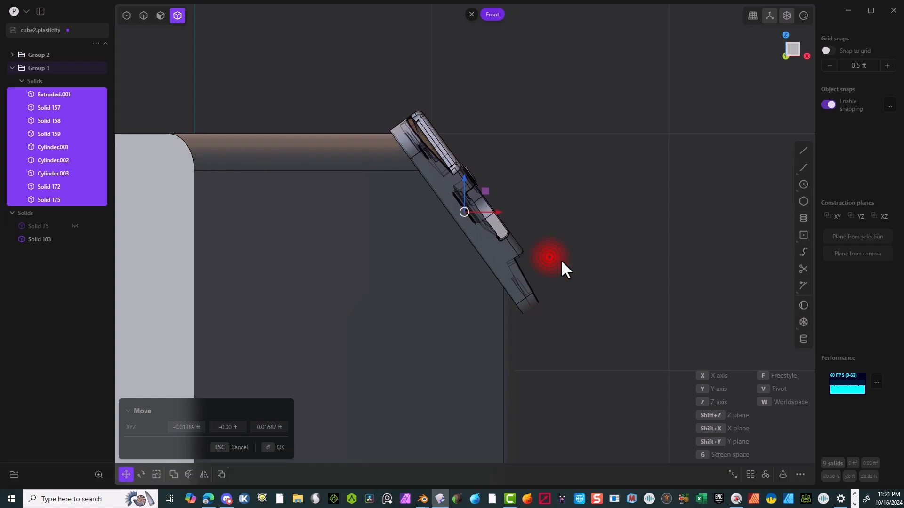
Scale the panel down uniformly to about 0.905 so it fits the filleted cube's cut face
{"action": "key", "text": "s"}
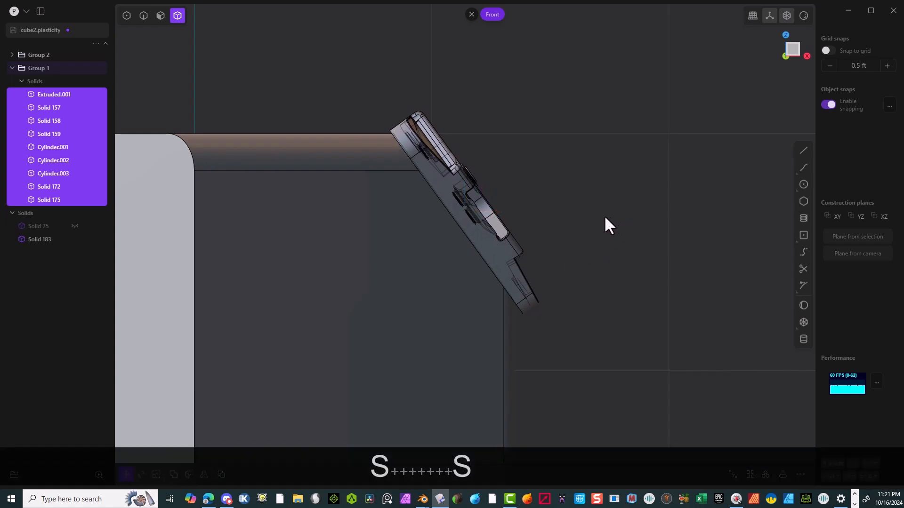
{"action": "key", "text": "s"}
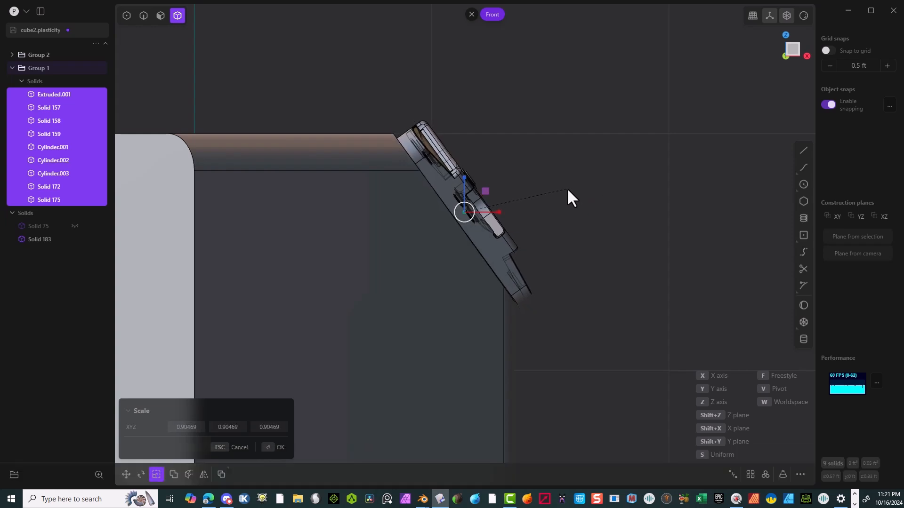
{"action": "left_click", "coordinate": [566, 188]}
{"action": "right_click", "coordinate": [588, 261]}
Move the panel about -0.018 ft in X against the cut face and shift it slightly along Z to center it
{"action": "key", "text": "g"}
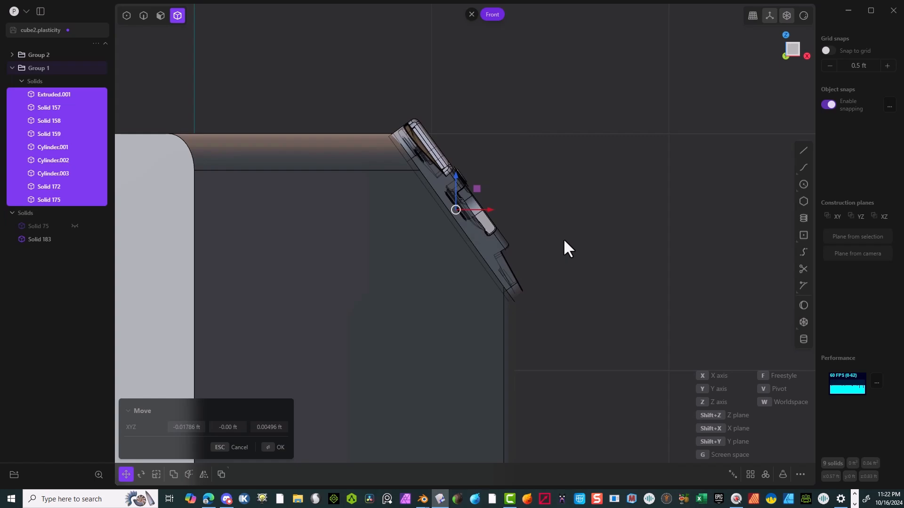
{"action": "middle_click_drag", "start_coordinate": [603, 217], "coordinate": [509, 242]}
{"action": "scroll", "coordinate": [630, 230], "scroll_direction": "down", "scroll_amount": 2}
{"action": "middle_click_drag", "start_coordinate": [630, 229], "coordinate": [595, 192]}
{"action": "scroll", "coordinate": [714, 172], "scroll_direction": "down", "scroll_amount": 1}
{"action": "middle_click_drag", "start_coordinate": [714, 171], "coordinate": [763, 158]}
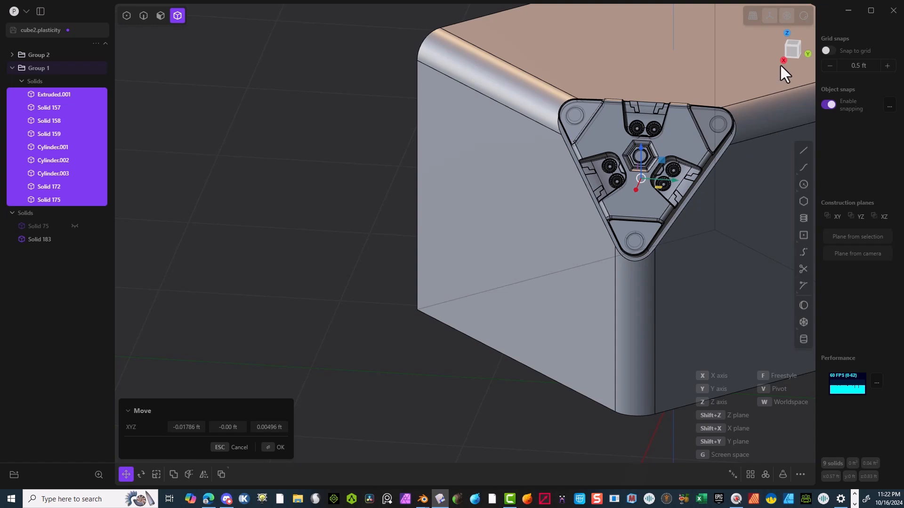
{"action": "left_click", "coordinate": [794, 50]}
{"action": "scroll", "coordinate": [682, 145], "scroll_direction": "up", "scroll_amount": 4}
{"action": "left_click_drag", "start_coordinate": [608, 161], "coordinate": [609, 169]}
Scale the panel up uniformly to about 1.06 so it covers the cube's cut corner
{"action": "key", "text": "s"}
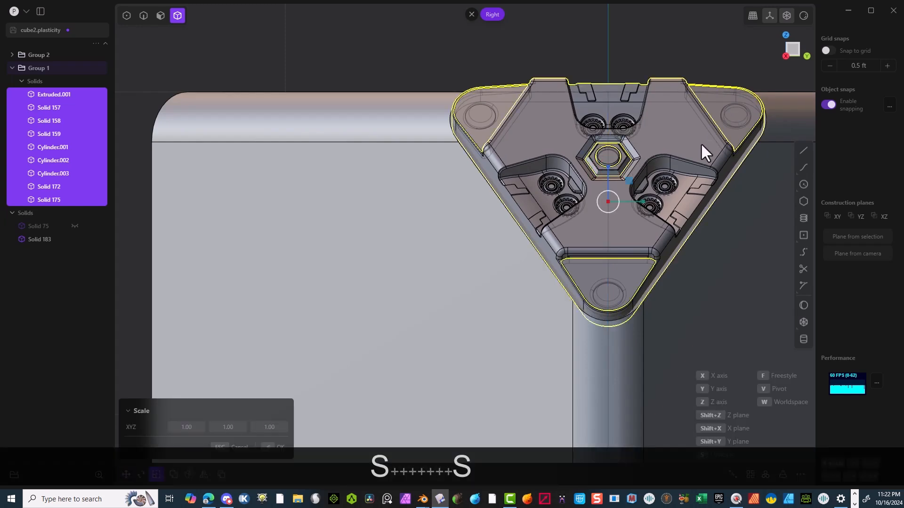
{"action": "key", "text": "s"}
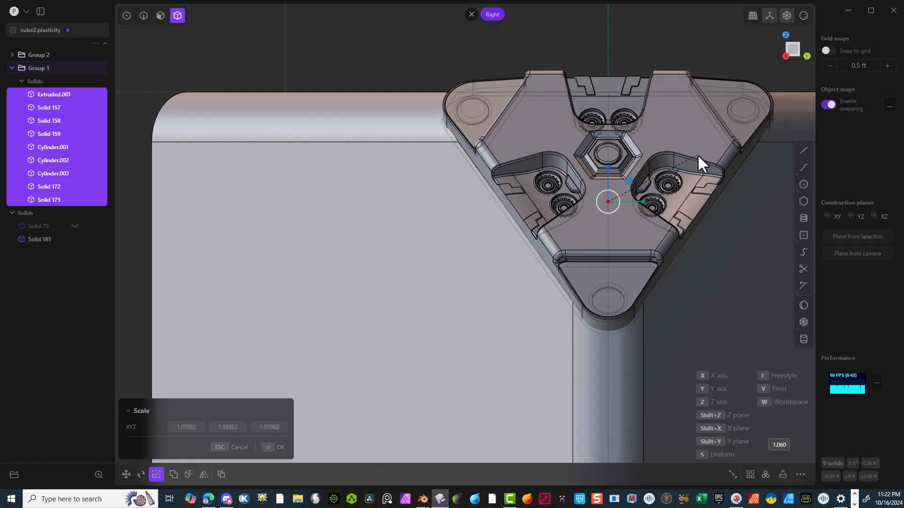
{"action": "middle_click_drag", "start_coordinate": [702, 165], "coordinate": [744, 214]}
{"action": "scroll", "coordinate": [613, 335], "scroll_direction": "down", "scroll_amount": 7}
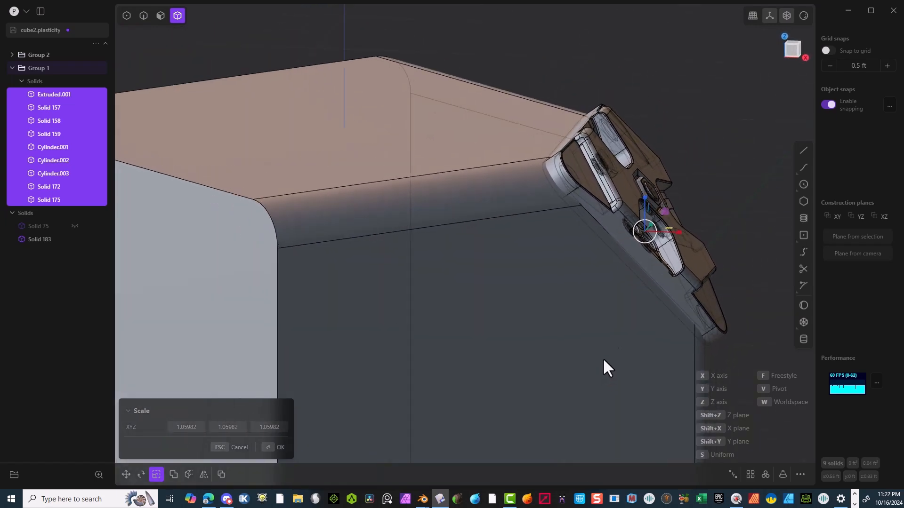
{"action": "middle_click_drag", "start_coordinate": [649, 212], "coordinate": [398, 375]}
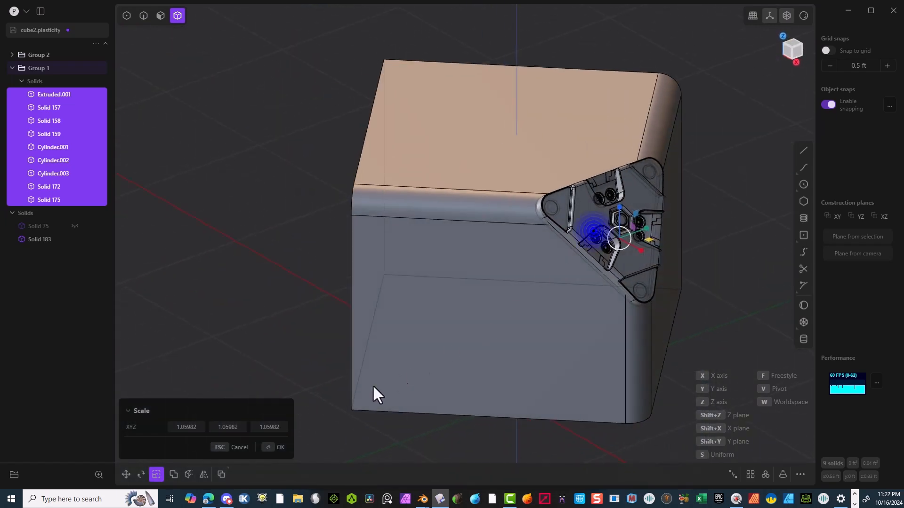
{"action": "left_click", "coordinate": [278, 447]}
Subtract the panel's base body from the cube with a Boolean difference, keeping the tool body
{"action": "middle_click_drag", "start_coordinate": [617, 184], "coordinate": [547, 171]}
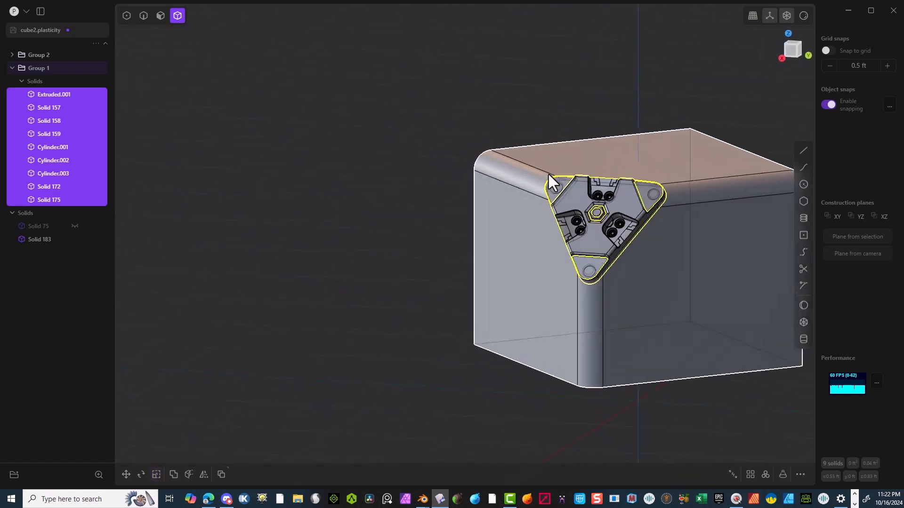
{"action": "scroll", "coordinate": [674, 231], "scroll_direction": "up", "scroll_amount": 4}
{"action": "middle_click_drag", "start_coordinate": [575, 250], "coordinate": [604, 249]}
{"action": "key", "text": "2"}
{"action": "middle_click_drag", "start_coordinate": [605, 249], "coordinate": [498, 197], "text": "shift"}
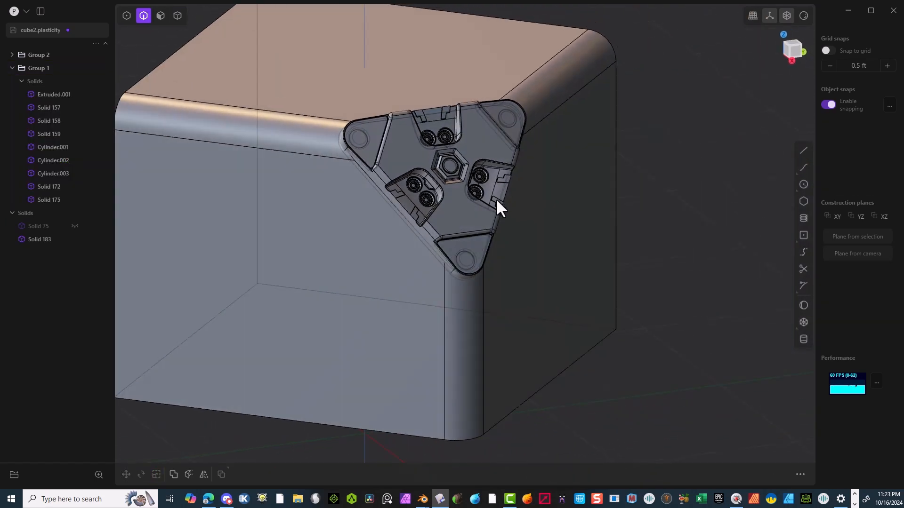
{"action": "scroll", "coordinate": [404, 214], "scroll_direction": "down", "scroll_amount": 2}
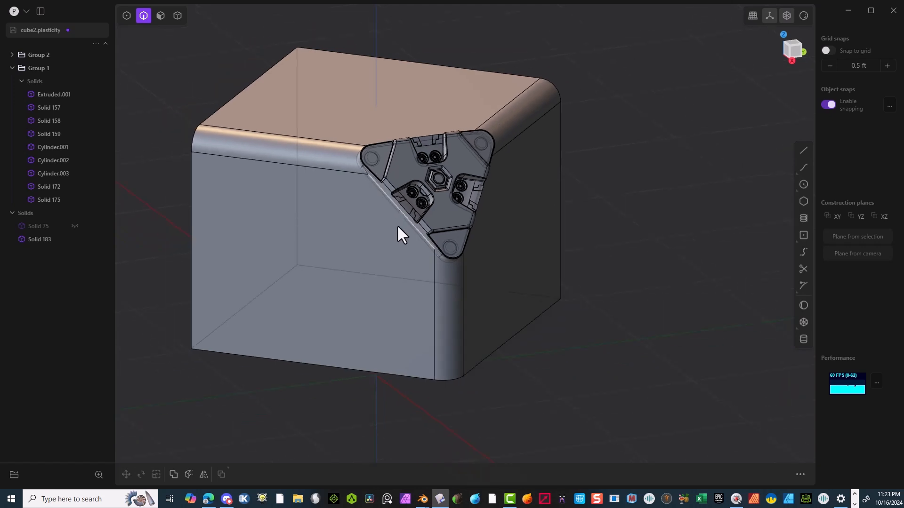
{"action": "left_click", "coordinate": [178, 15]}
{"action": "left_click", "coordinate": [282, 257]}
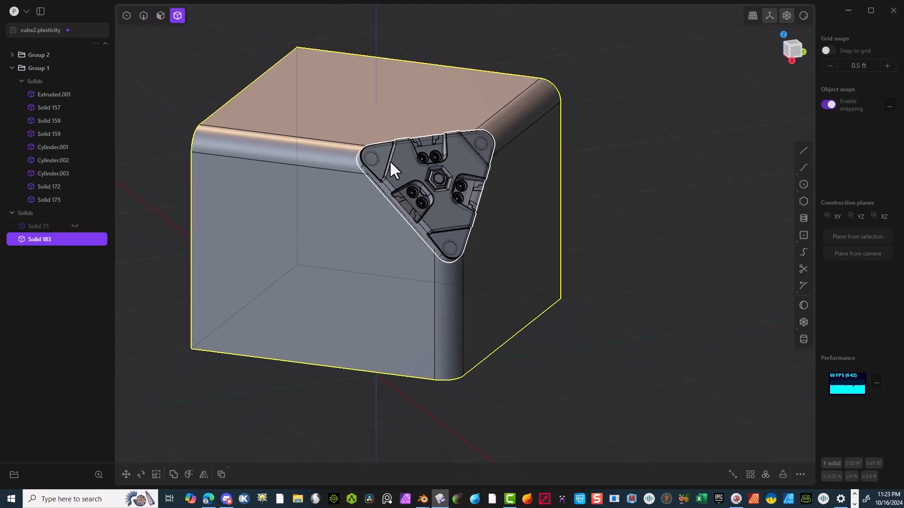
{"action": "left_click", "coordinate": [358, 159], "text": "shift"}
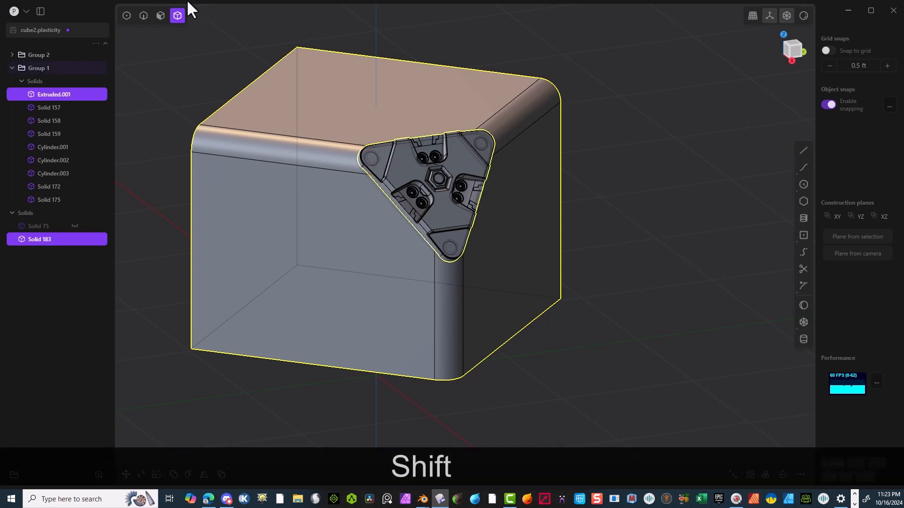
{"action": "key", "text": "q"}
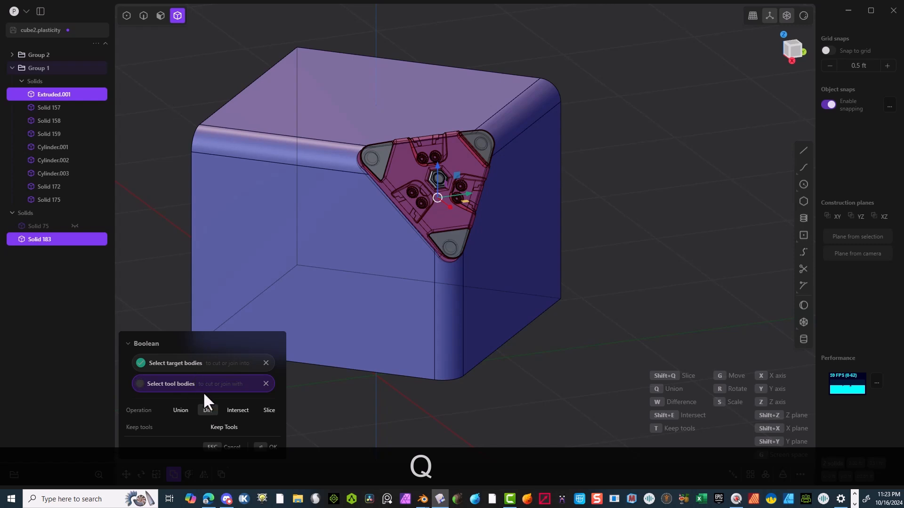
{"action": "left_click", "coordinate": [227, 428]}
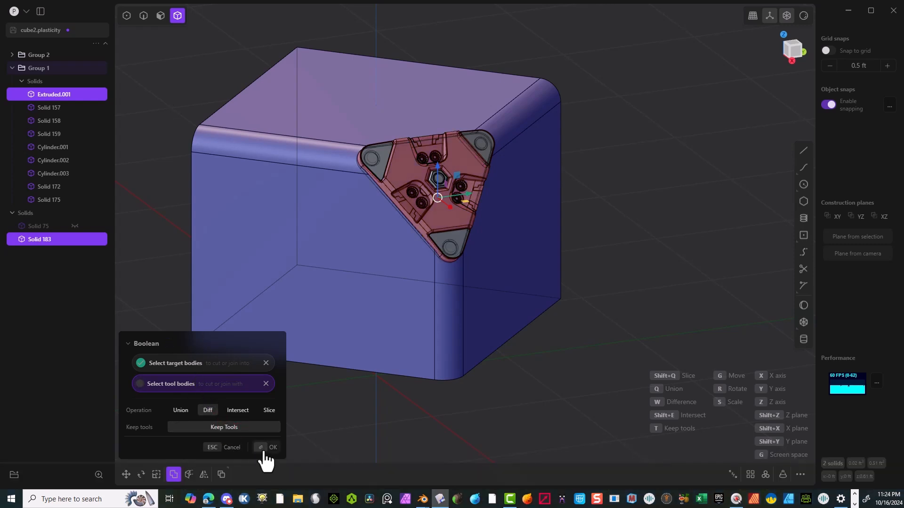
{"action": "left_click", "coordinate": [265, 448]}
Fillet the cube's edge around the panel recess by about 0.0096 ft, including tangent edges, with the Conic shape
{"action": "scroll", "coordinate": [485, 227], "scroll_direction": "up", "scroll_amount": 2}
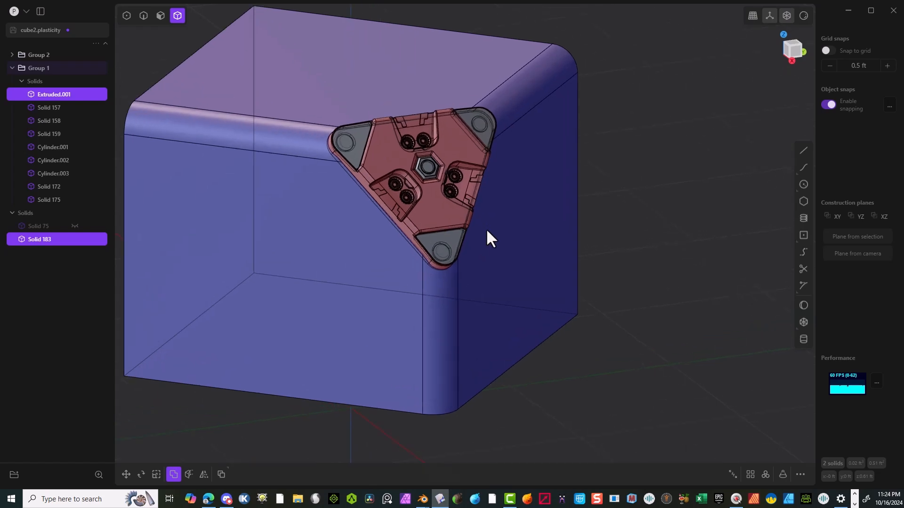
{"action": "scroll", "coordinate": [486, 228], "scroll_direction": "up", "scroll_amount": 4}
{"action": "middle_click_drag", "start_coordinate": [451, 185], "coordinate": [488, 177]}
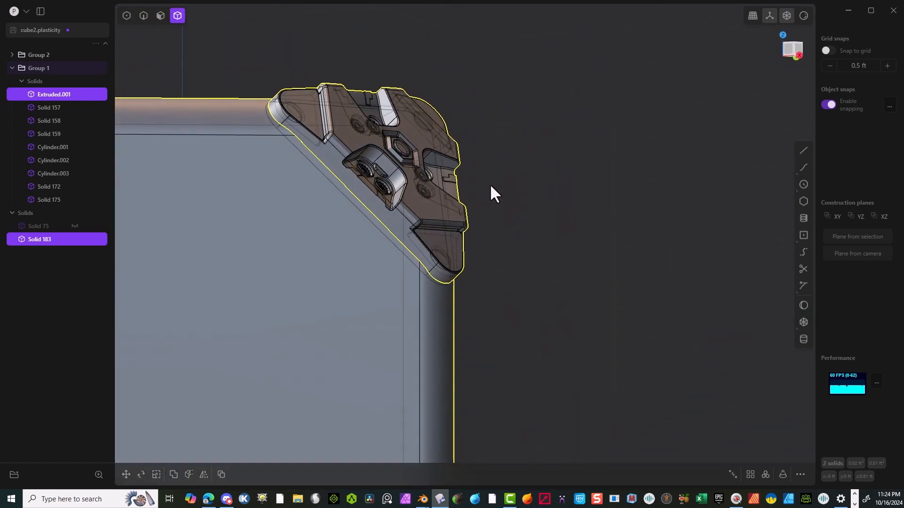
{"action": "left_click", "coordinate": [547, 162]}
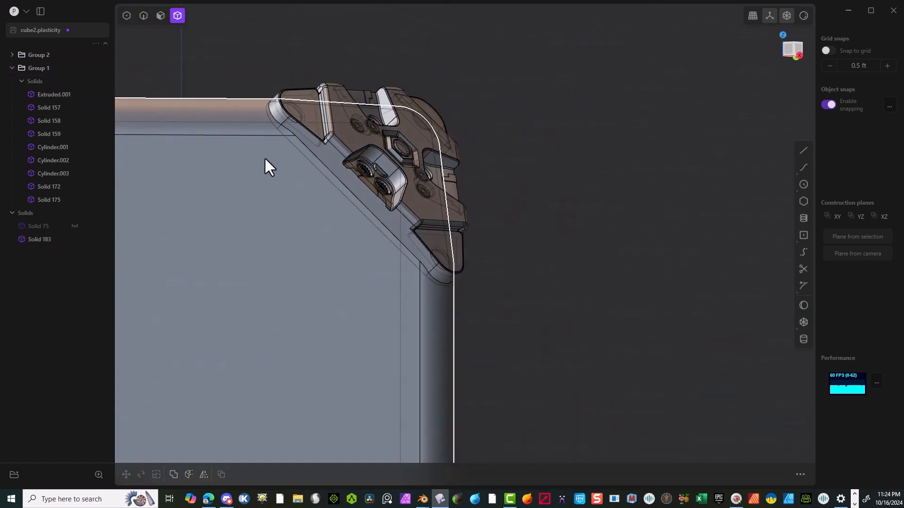
{"action": "left_click", "coordinate": [143, 19]}
{"action": "left_click", "coordinate": [313, 153]}
{"action": "key", "text": "f"}
{"action": "mouse_move", "coordinate": [312, 156]}
{"action": "left_mouse_down"}
{"action": "mouse_move", "coordinate": [295, 161]}
{"action": "mouse_move", "coordinate": [315, 155]}
{"action": "left_mouse_up"}
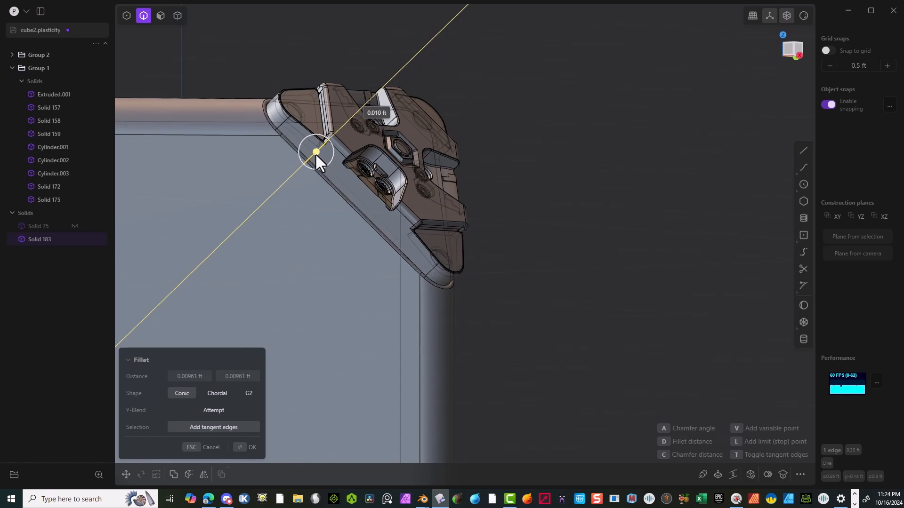
{"action": "middle_click_drag", "start_coordinate": [315, 153], "coordinate": [552, 159]}
{"action": "scroll", "coordinate": [532, 138], "scroll_direction": "down", "scroll_amount": 5}
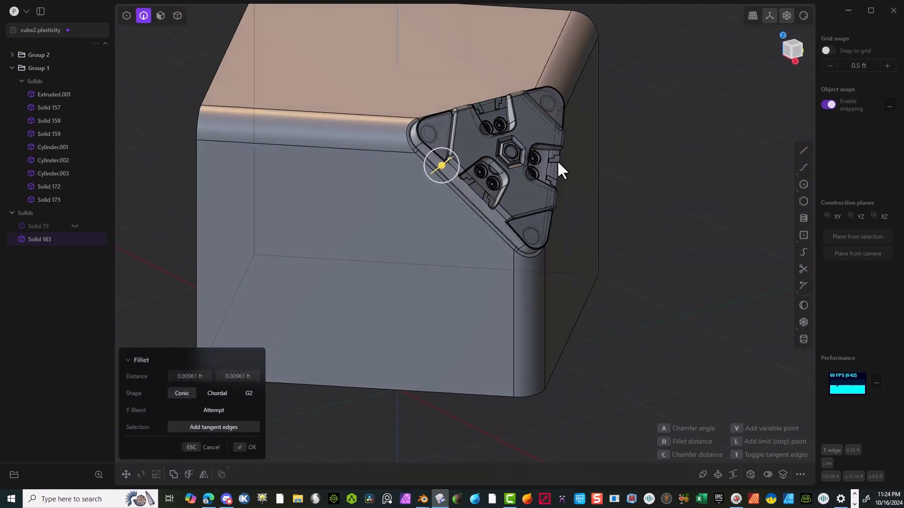
{"action": "scroll", "coordinate": [459, 207], "scroll_direction": "down", "scroll_amount": 3}
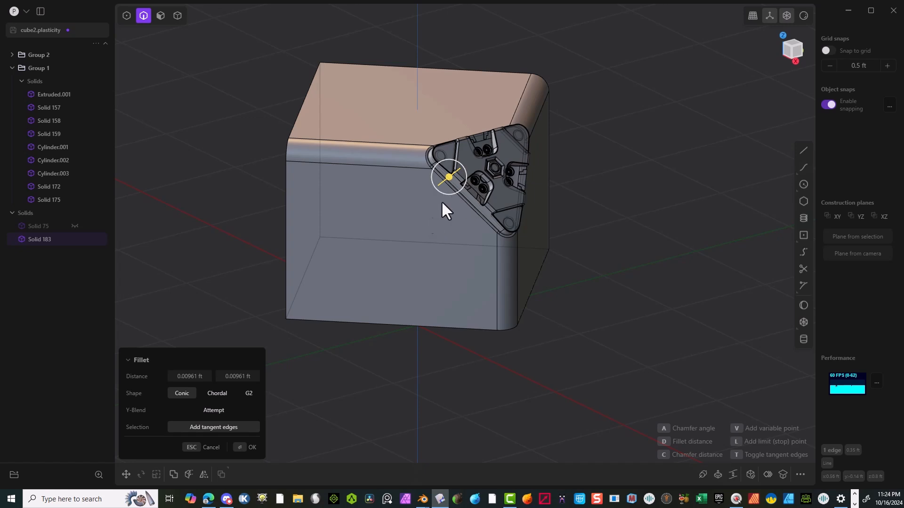
{"action": "middle_click_drag", "start_coordinate": [462, 154], "coordinate": [481, 172]}
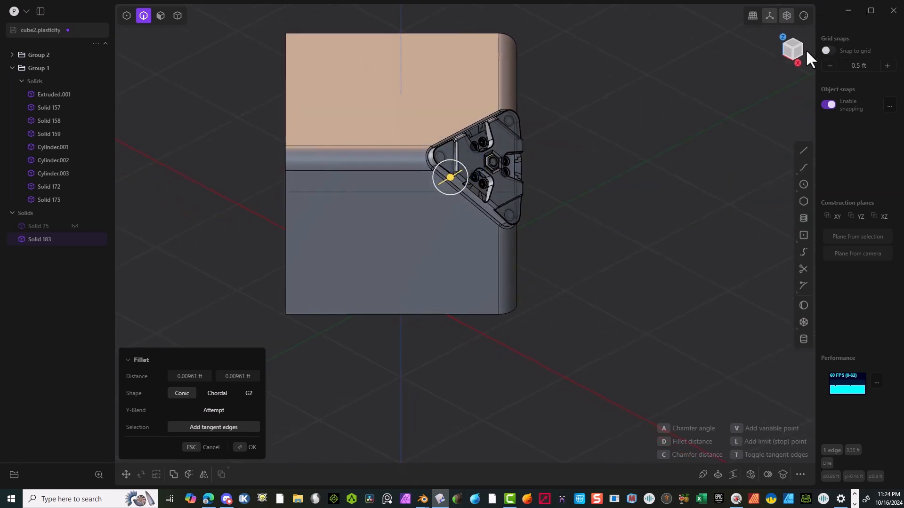
{"action": "left_click", "coordinate": [792, 49]}
{"action": "scroll", "coordinate": [521, 152], "scroll_direction": "down", "scroll_amount": 3}
{"action": "middle_click_drag", "start_coordinate": [521, 151], "coordinate": [614, 180]}
{"action": "scroll", "coordinate": [519, 167], "scroll_direction": "down", "scroll_amount": 3}
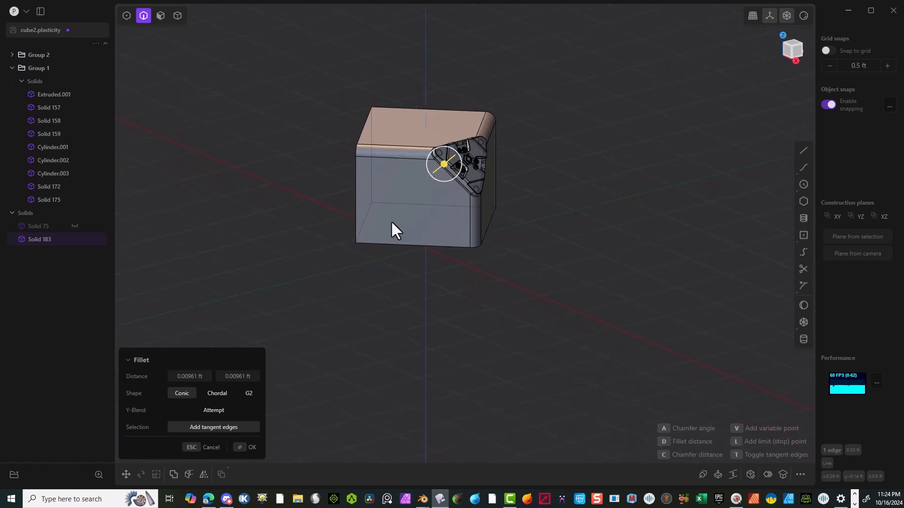
{"action": "left_click", "coordinate": [177, 16]}
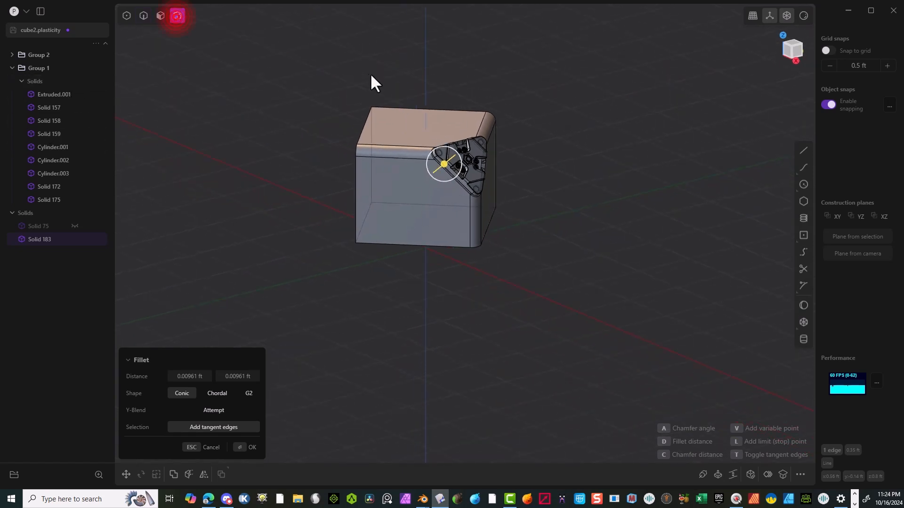
{"action": "left_click", "coordinate": [240, 447]}
Mirror the cube along X to repeat the cut corner on the opposite side, and union the two halves into one solid
{"action": "left_click", "coordinate": [789, 44]}
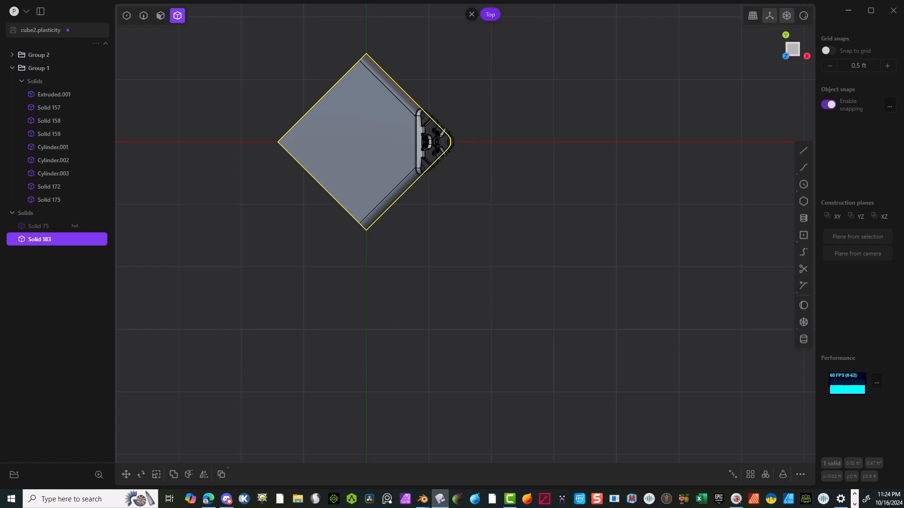
{"action": "left_click", "coordinate": [203, 474]}
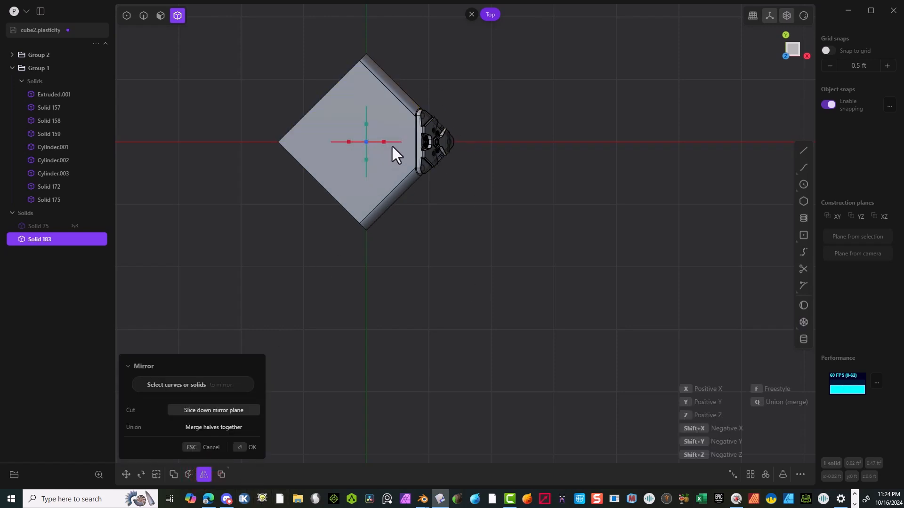
{"action": "left_click", "coordinate": [245, 447]}
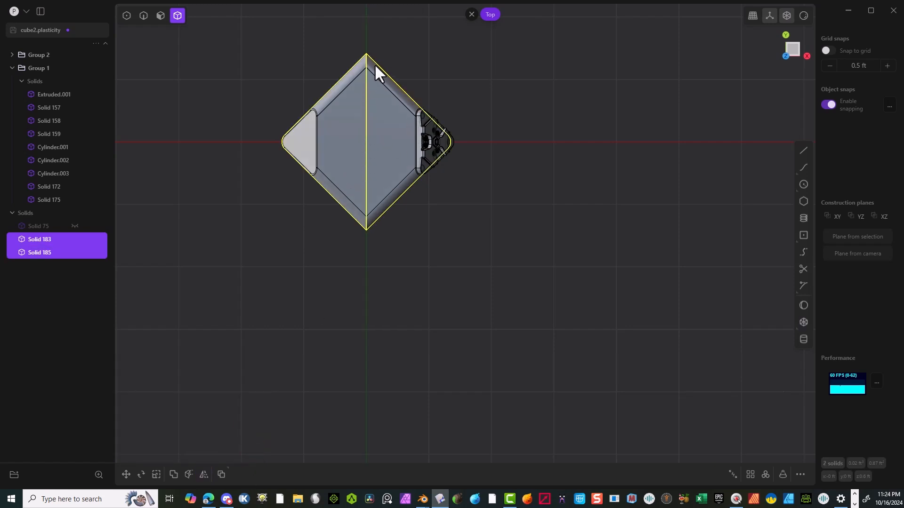
{"action": "key", "text": "q"}
{"action": "key", "text": "q"}
{"action": "left_click", "coordinate": [263, 448]}
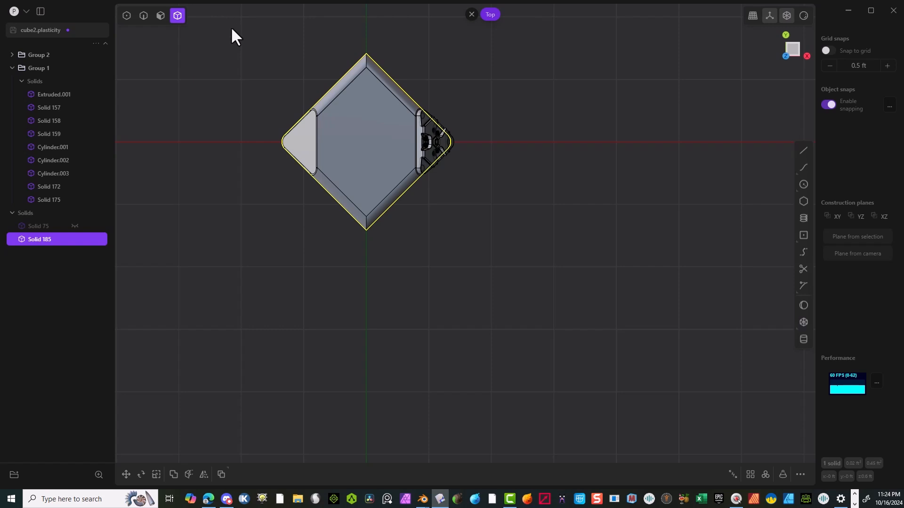
Turn on grid snapping and rotate the cube -45 degrees about the Z axis so its sides align with the grid
{"action": "key", "text": "r"}
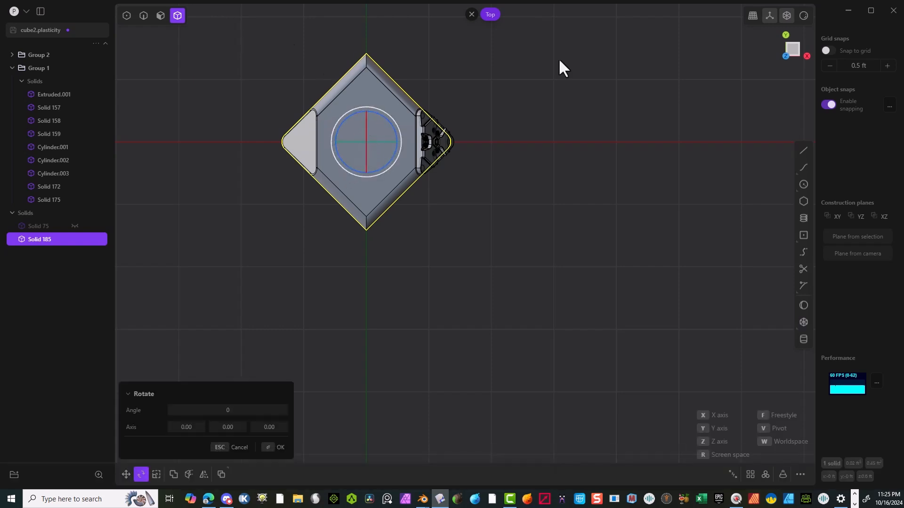
{"action": "left_click", "coordinate": [827, 51]}
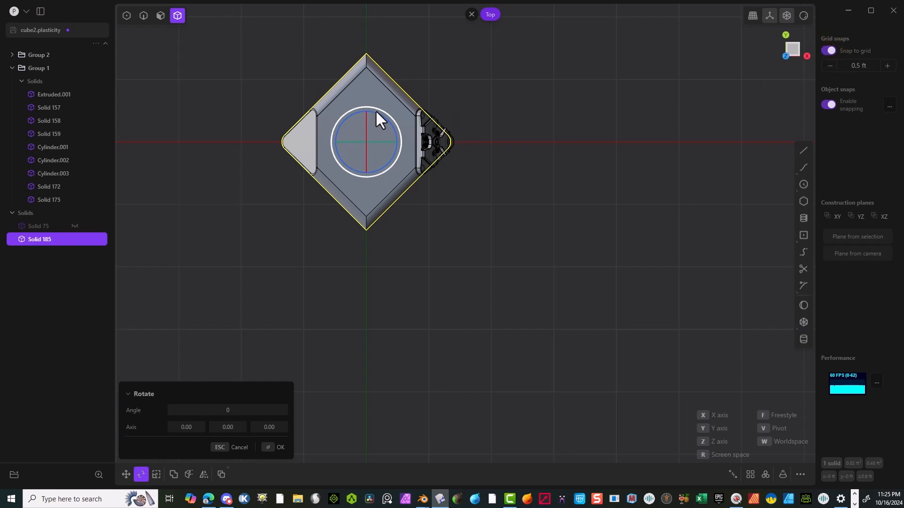
{"action": "left_click_drag", "start_coordinate": [378, 114], "coordinate": [393, 141]}
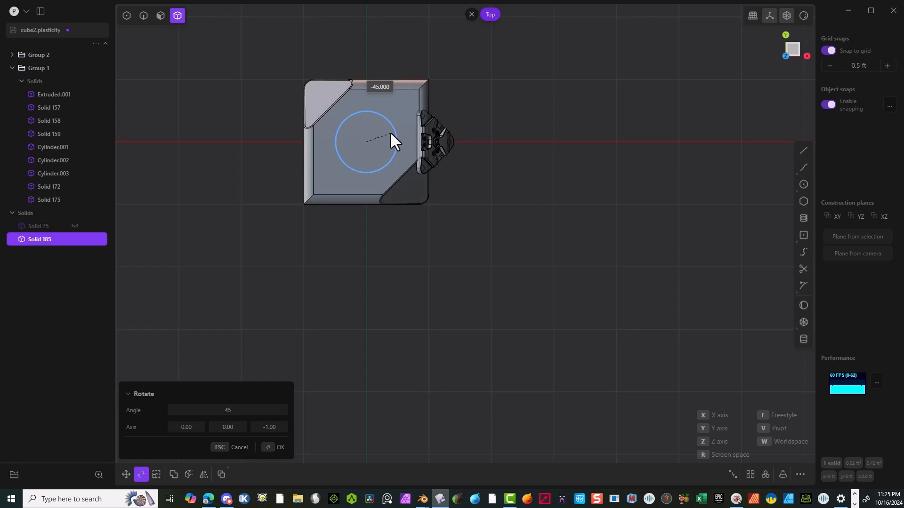
{"action": "left_click", "coordinate": [268, 447]}
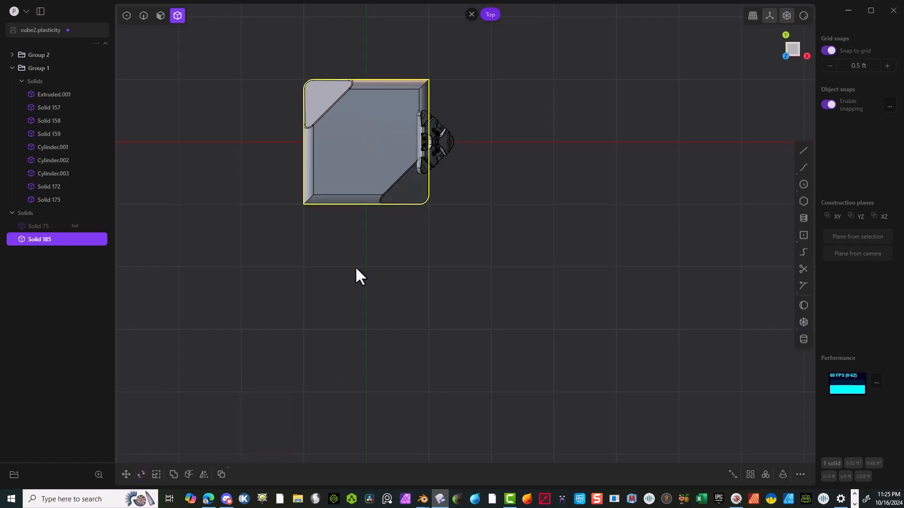
Mirror the cube along positive X and mirror both resulting halves along negative Y, repeating the recess on all four corners
{"action": "left_click", "coordinate": [204, 474]}
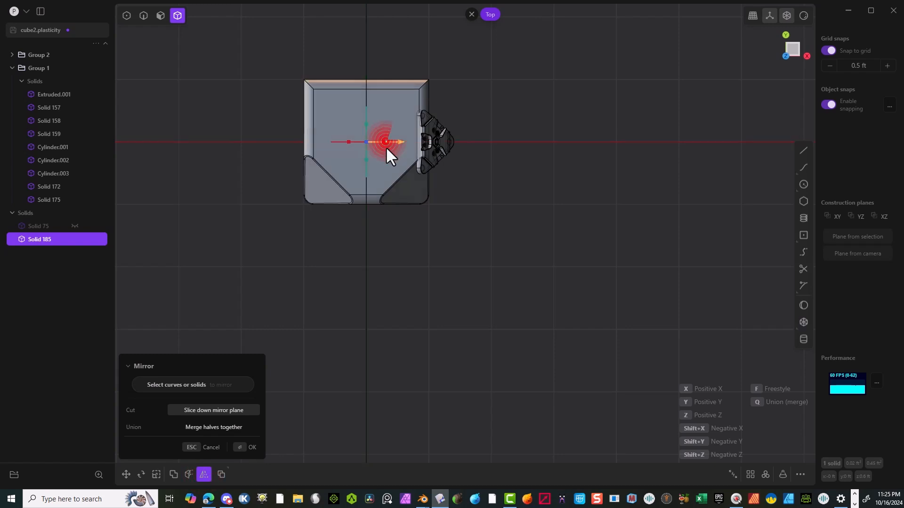
{"action": "left_click", "coordinate": [242, 447]}
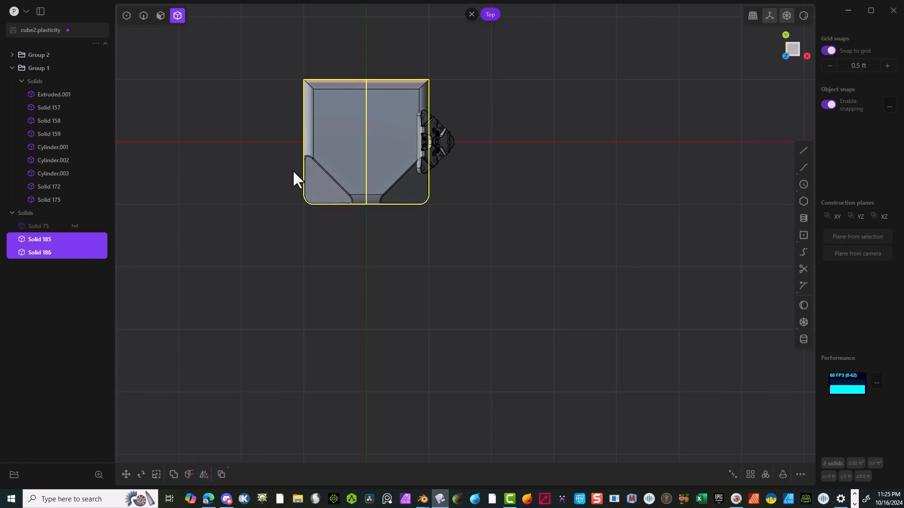
{"action": "left_click", "coordinate": [204, 475]}
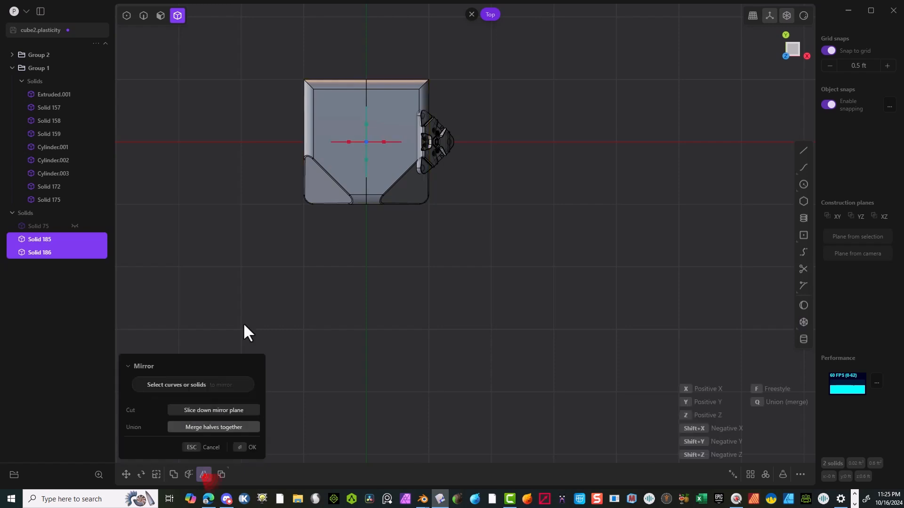
{"action": "left_click", "coordinate": [367, 166]}
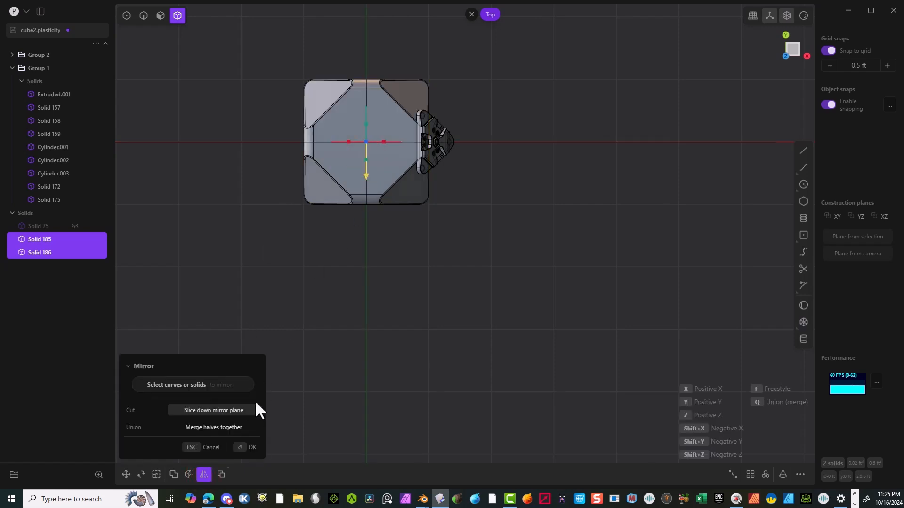
{"action": "left_click", "coordinate": [242, 447]}
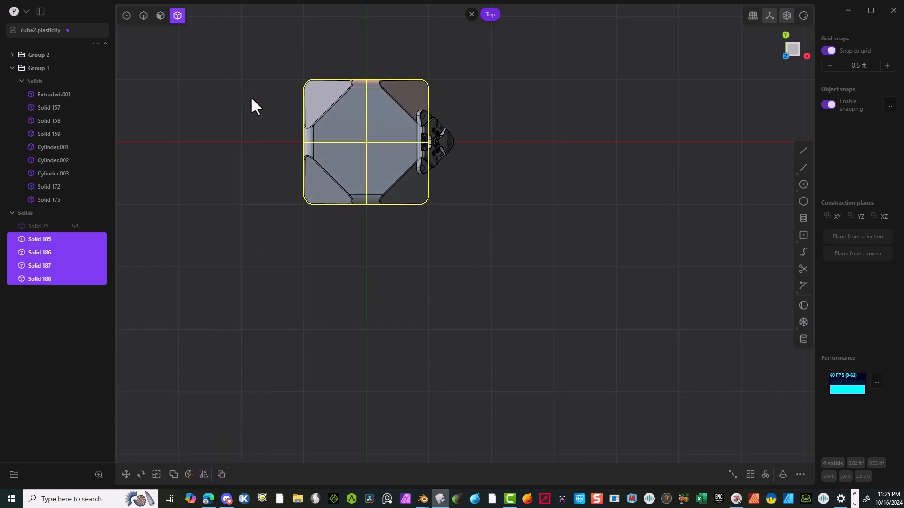
Union the four mirrored cube pieces into one solid
{"action": "key", "text": "q"}
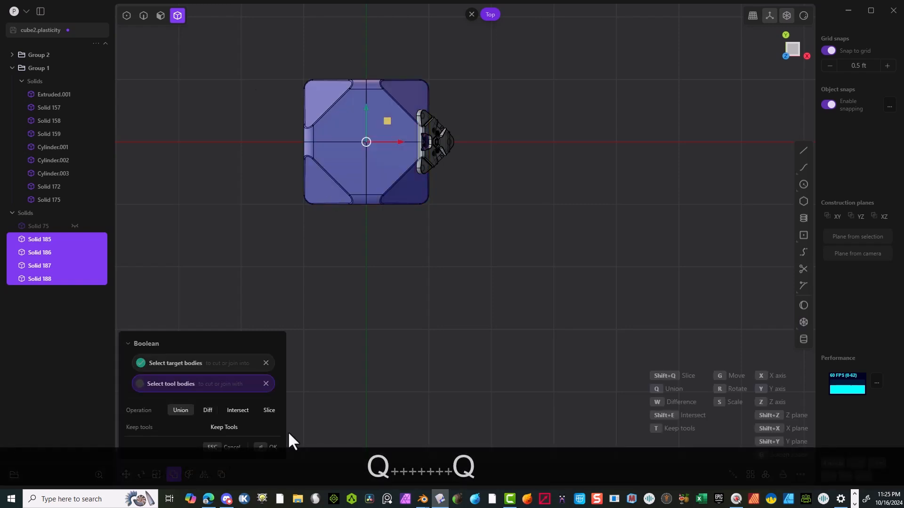
{"action": "left_click", "coordinate": [263, 447]}
{"action": "middle_click_drag", "start_coordinate": [415, 153], "coordinate": [434, 113]}
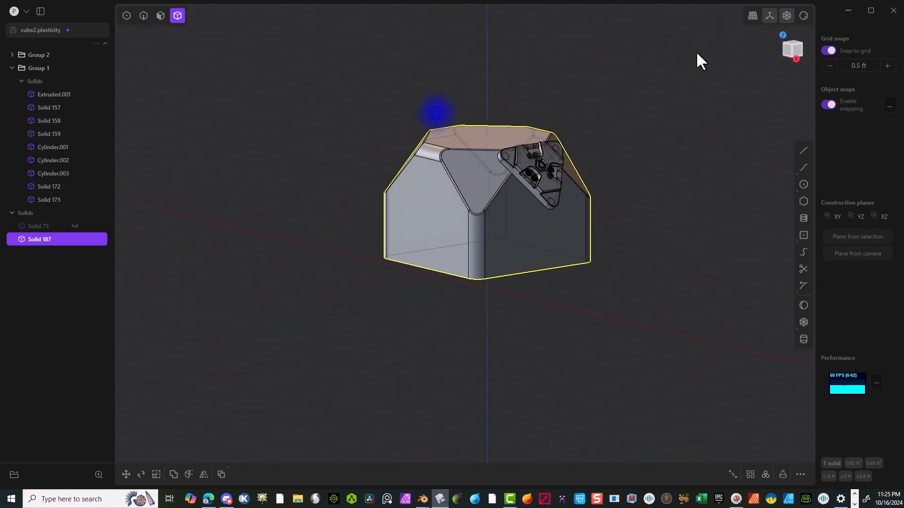
Rotate the united cube 45 degrees about the negative Z axis so one recessed corner sits behind the detailed panel
{"action": "left_click", "coordinate": [781, 34]}
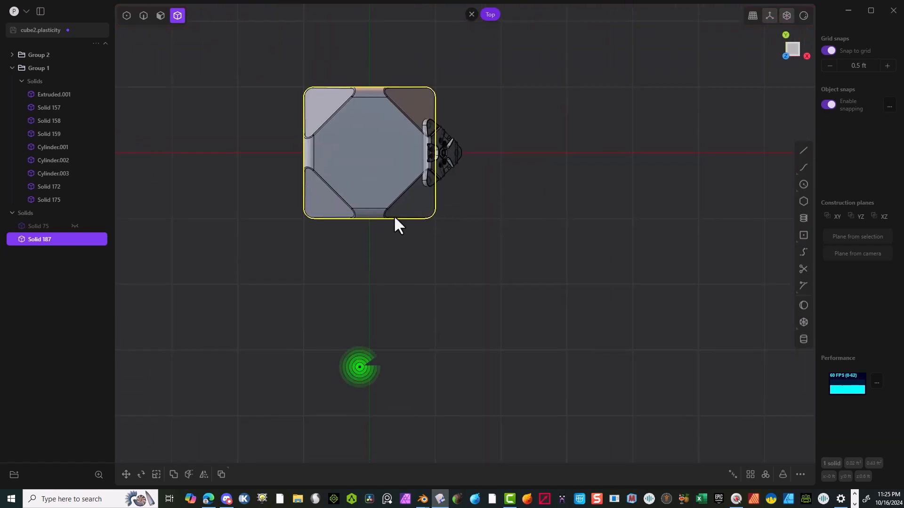
{"action": "key", "text": "r"}
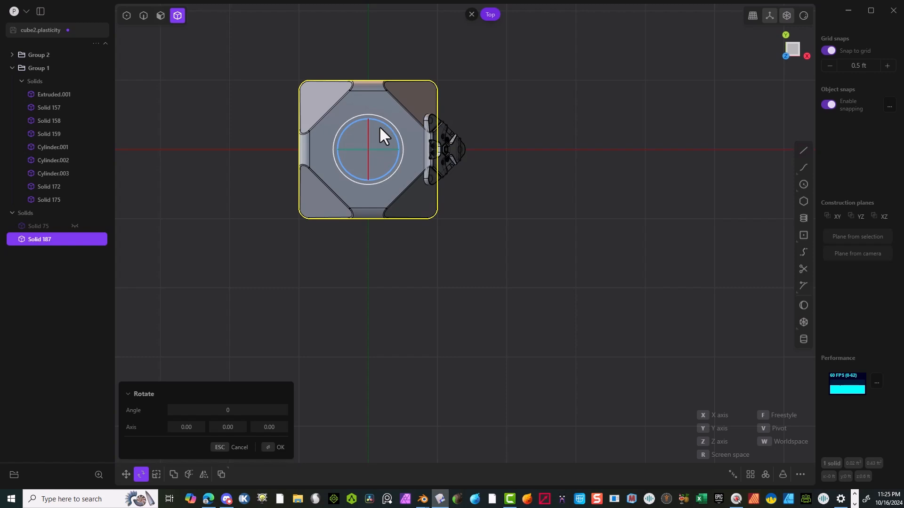
{"action": "left_click_drag", "start_coordinate": [379, 120], "coordinate": [411, 134]}
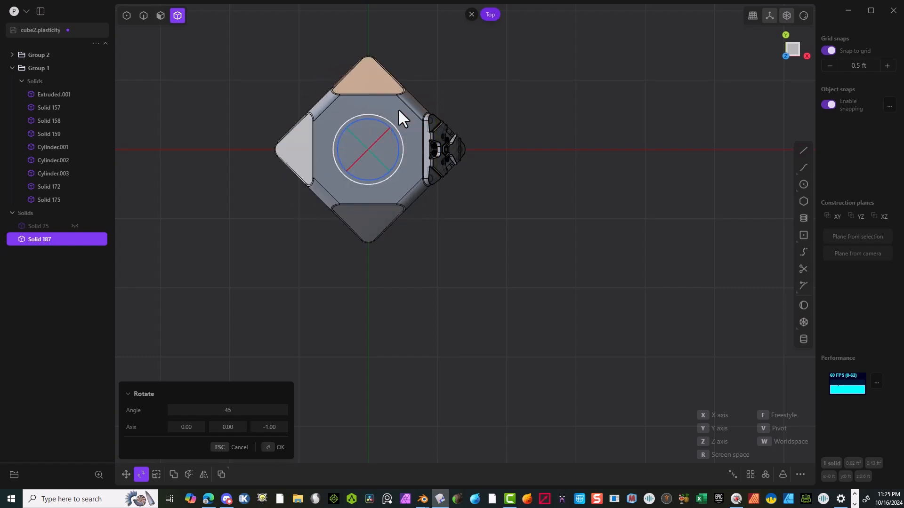
{"action": "left_click", "coordinate": [273, 448]}
In the front view, draw a 2 ft horizontal line across the cube along the grid line just below the recessed corners
{"action": "middle_click_drag", "start_coordinate": [367, 262], "coordinate": [343, 139]}
{"action": "left_click", "coordinate": [792, 50]}
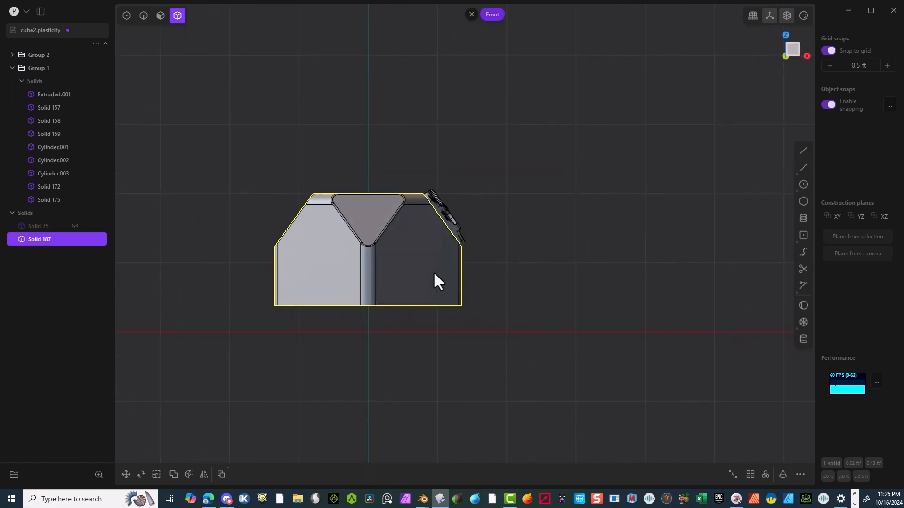
{"action": "scroll", "coordinate": [314, 295], "scroll_direction": "up", "scroll_amount": 5}
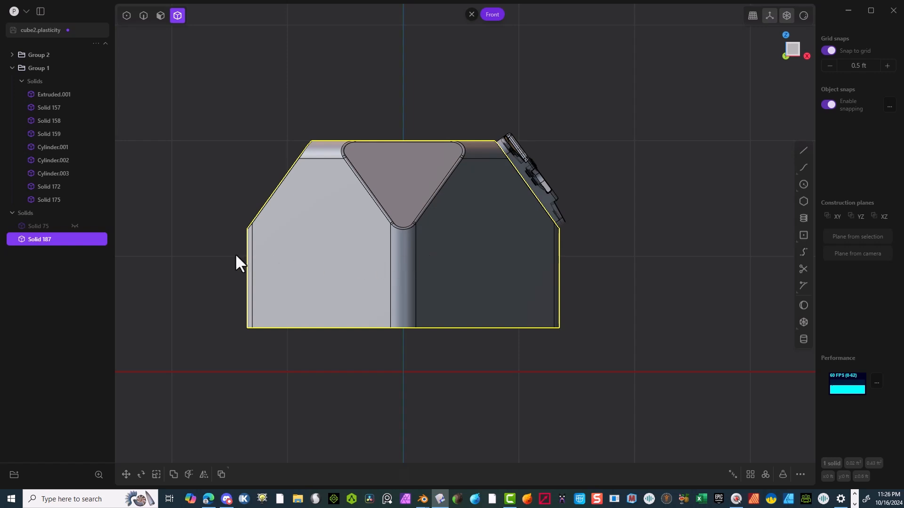
{"action": "left_click", "coordinate": [802, 152]}
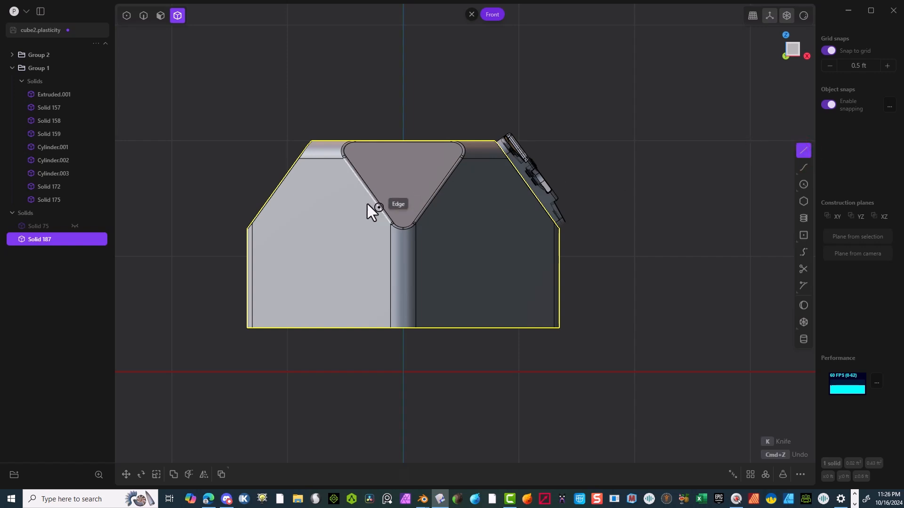
{"action": "left_click", "coordinate": [171, 257]}
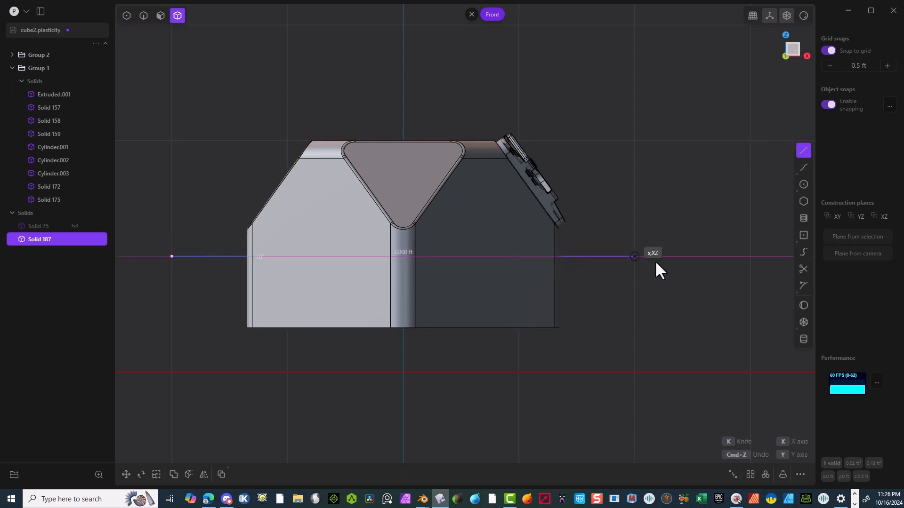
{"action": "left_click", "coordinate": [635, 257]}
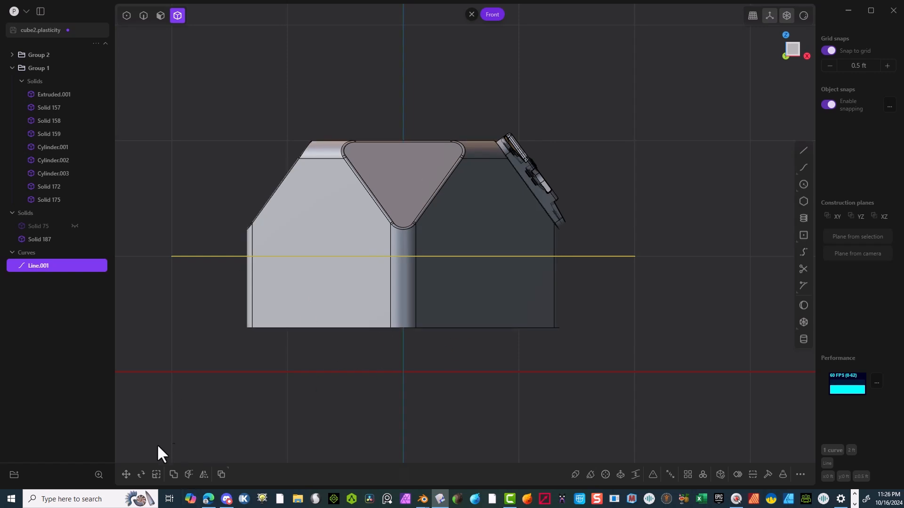
Cut the cube with the horizontal line and delete the piece below it
{"action": "left_click", "coordinate": [287, 268]}
{"action": "left_click", "coordinate": [188, 475]}
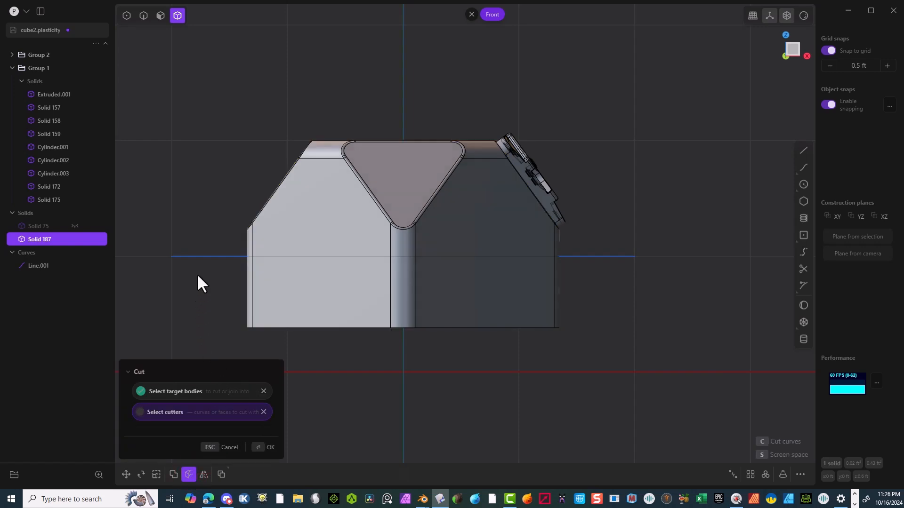
{"action": "left_click", "coordinate": [202, 256]}
{"action": "left_click", "coordinate": [193, 286]}
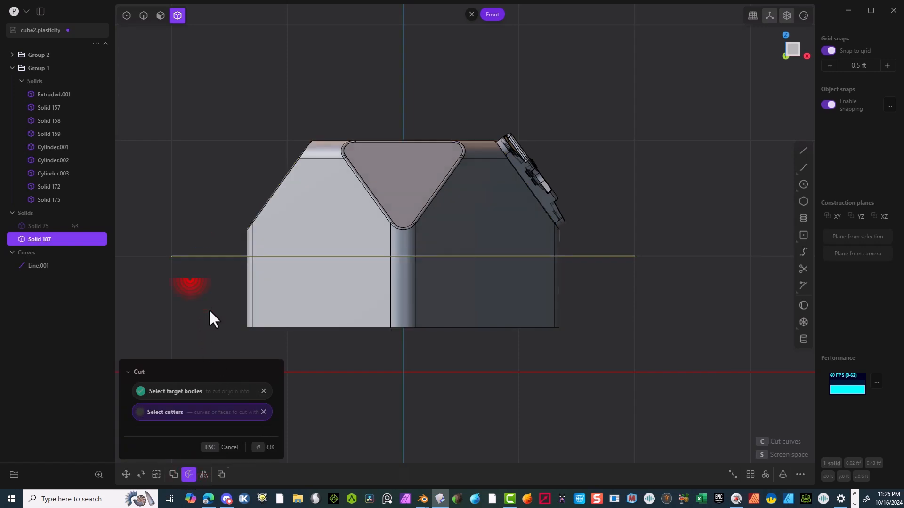
{"action": "left_click", "coordinate": [266, 447]}
{"action": "left_click", "coordinate": [299, 372]}
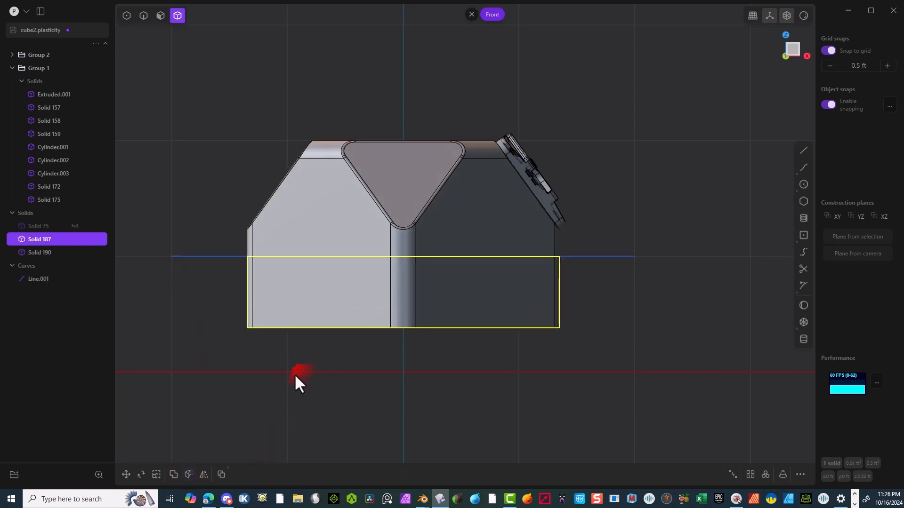
{"action": "key", "text": "Delete"}
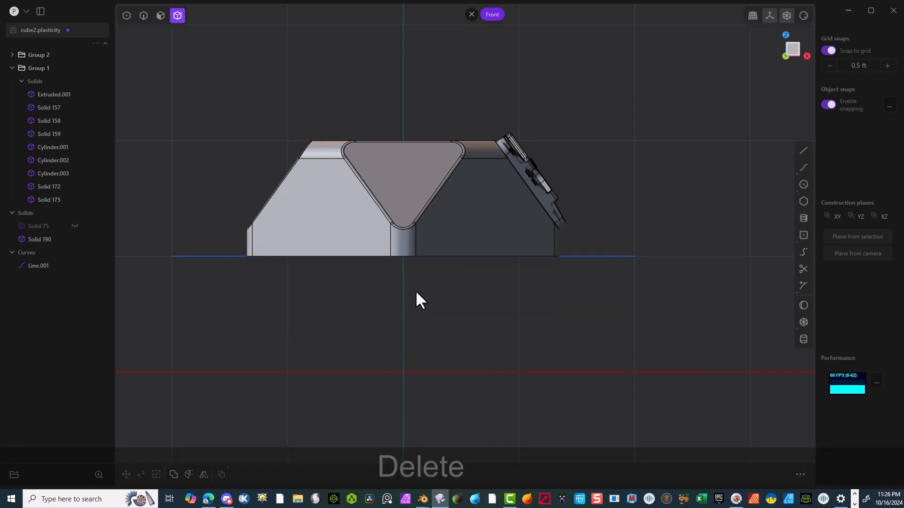
Mirror the remaining upper half downward with a freestyle mirror plane placed at the centre of its flat cut side
{"action": "left_click", "coordinate": [461, 232]}
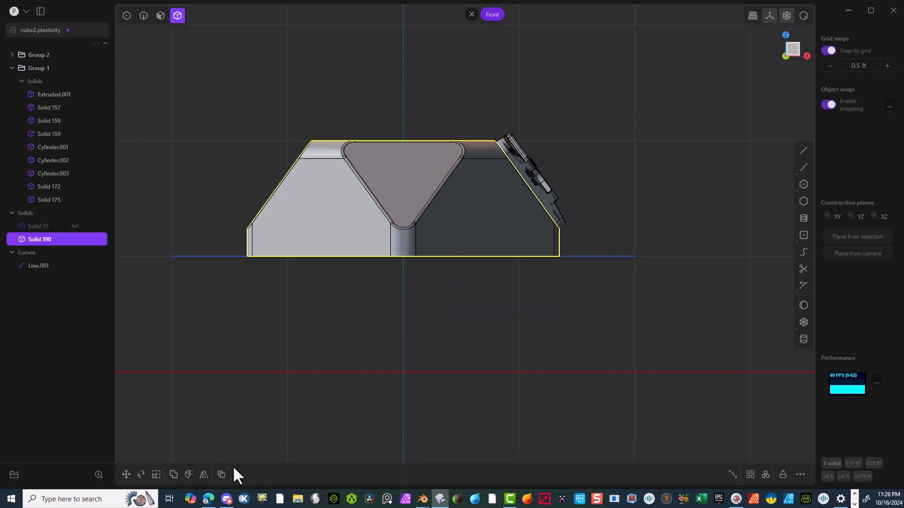
{"action": "left_click", "coordinate": [204, 474]}
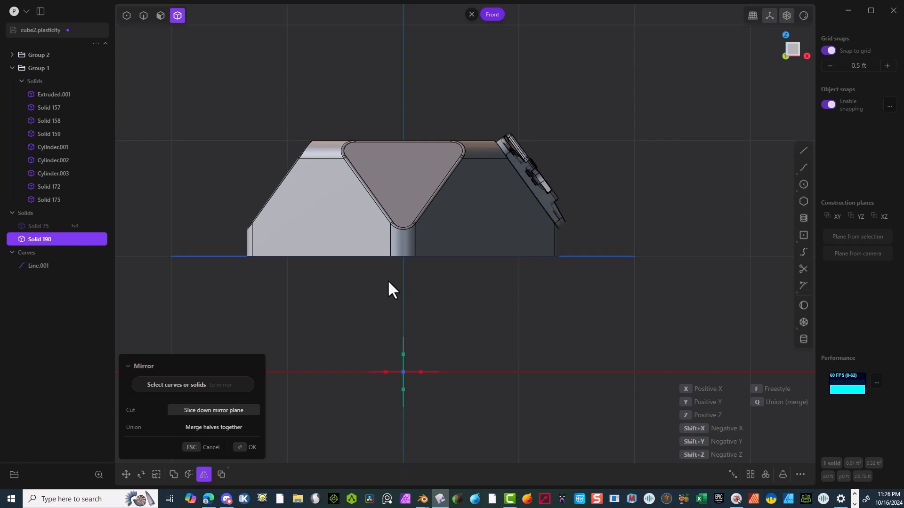
{"action": "key", "text": "f"}
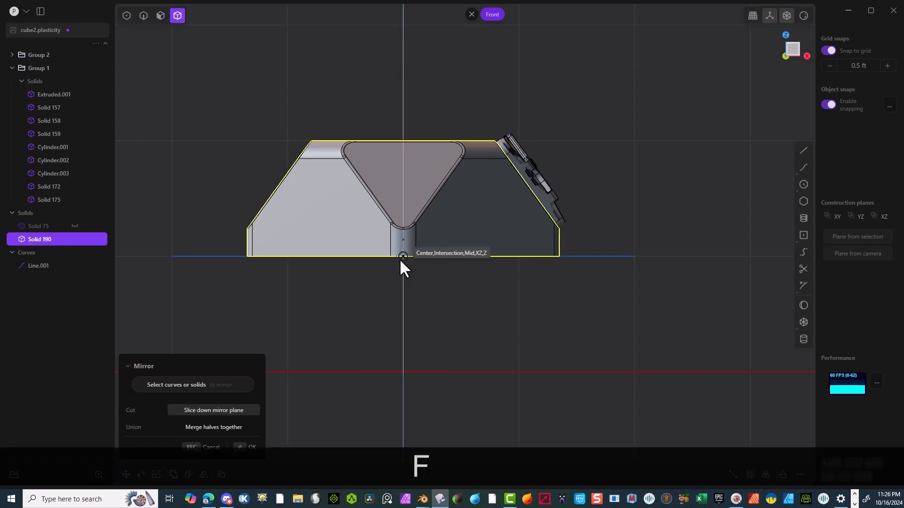
{"action": "left_click", "coordinate": [395, 258]}
{"action": "left_click", "coordinate": [165, 276]}
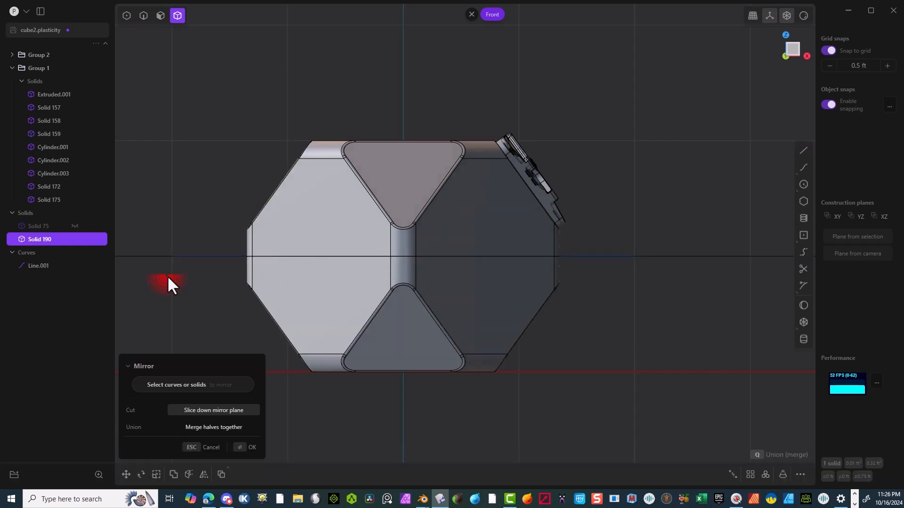
{"action": "key", "text": "Return"}
Turn off grid snapping and chamfer the upper half's seam edge by about 0.0182 ft, including tangent edges
{"action": "middle_click_drag", "start_coordinate": [210, 284], "coordinate": [384, 226]}
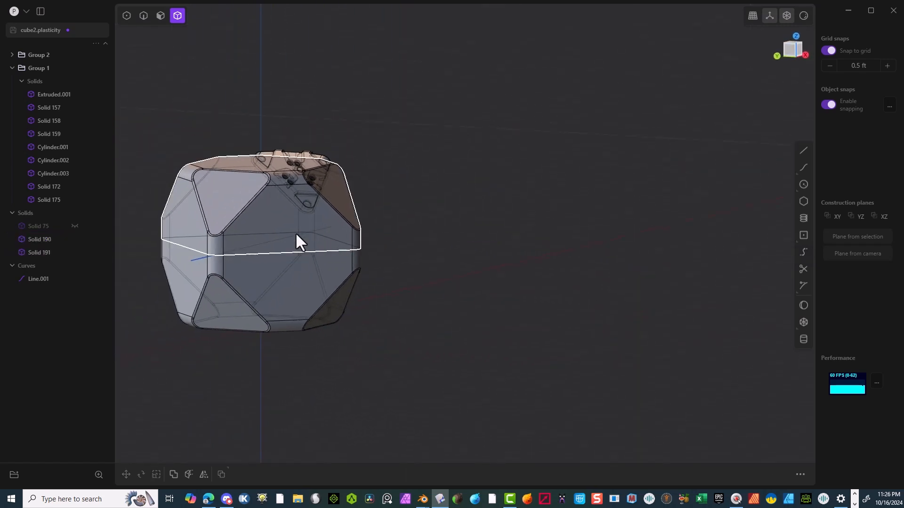
{"action": "middle_click_drag", "start_coordinate": [425, 206], "coordinate": [361, 191]}
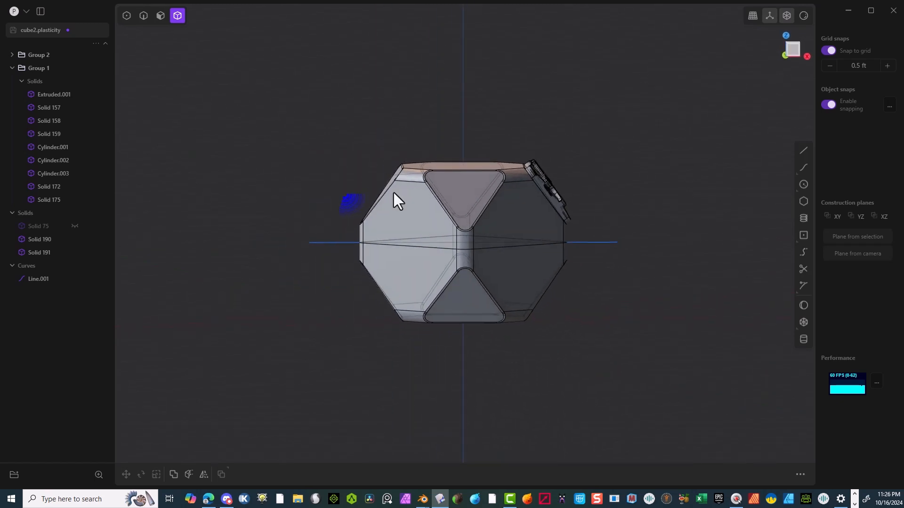
{"action": "scroll", "coordinate": [444, 203], "scroll_direction": "up", "scroll_amount": 2}
{"action": "middle_click_drag", "start_coordinate": [462, 205], "coordinate": [454, 267]}
{"action": "scroll", "coordinate": [415, 259], "scroll_direction": "up", "scroll_amount": 6}
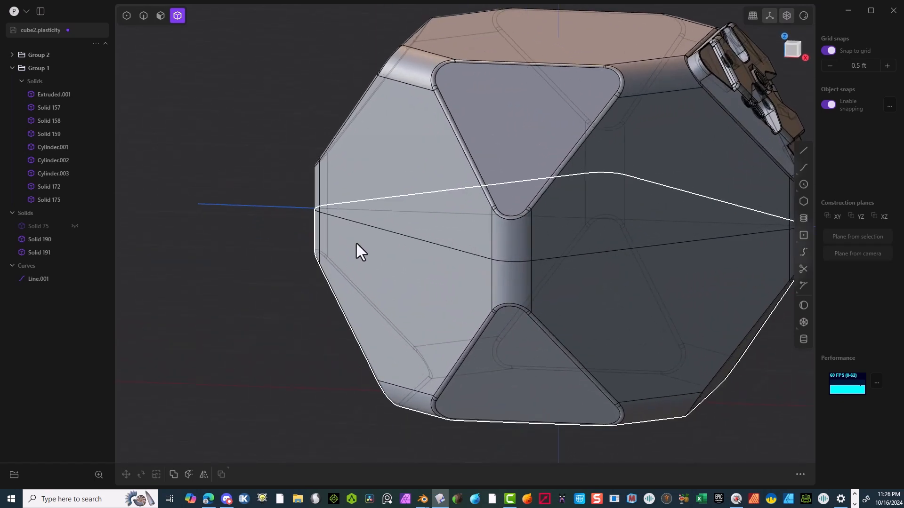
{"action": "middle_click_drag", "start_coordinate": [355, 244], "coordinate": [388, 204]}
{"action": "scroll", "coordinate": [390, 209], "scroll_direction": "up", "scroll_amount": 2}
{"action": "left_click", "coordinate": [143, 16]}
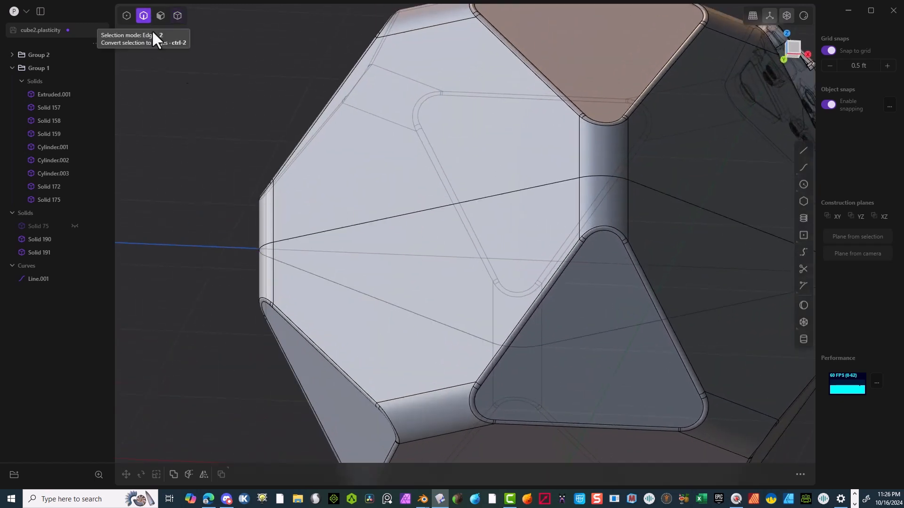
{"action": "left_click", "coordinate": [338, 229]}
{"action": "key", "text": "f"}
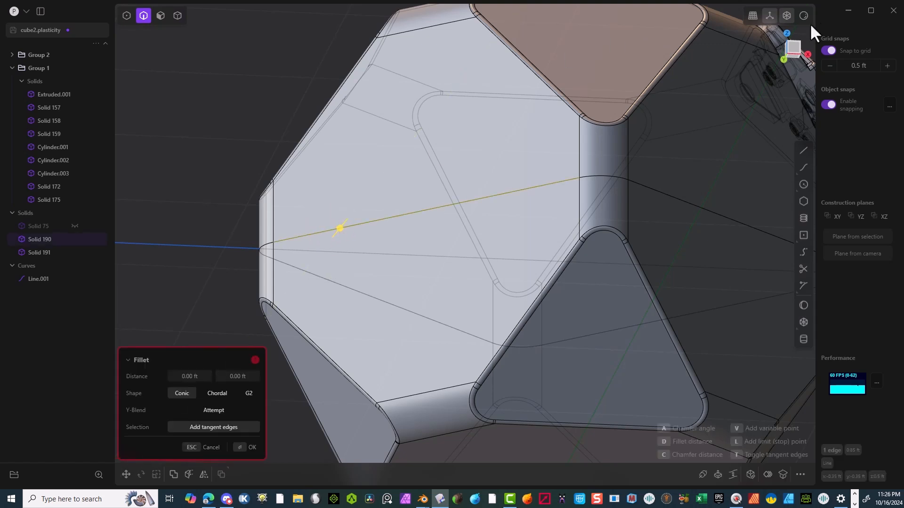
{"action": "left_click", "coordinate": [834, 56]}
{"action": "mouse_move", "coordinate": [338, 231]}
{"action": "left_mouse_down"}
{"action": "mouse_move", "coordinate": [327, 235]}
{"action": "mouse_move", "coordinate": [346, 228]}
{"action": "mouse_move", "coordinate": [341, 234]}
{"action": "left_mouse_up"}
Copy the chamfer's distance value for reuse and apply the chamfer
{"action": "left_click", "coordinate": [236, 393]}
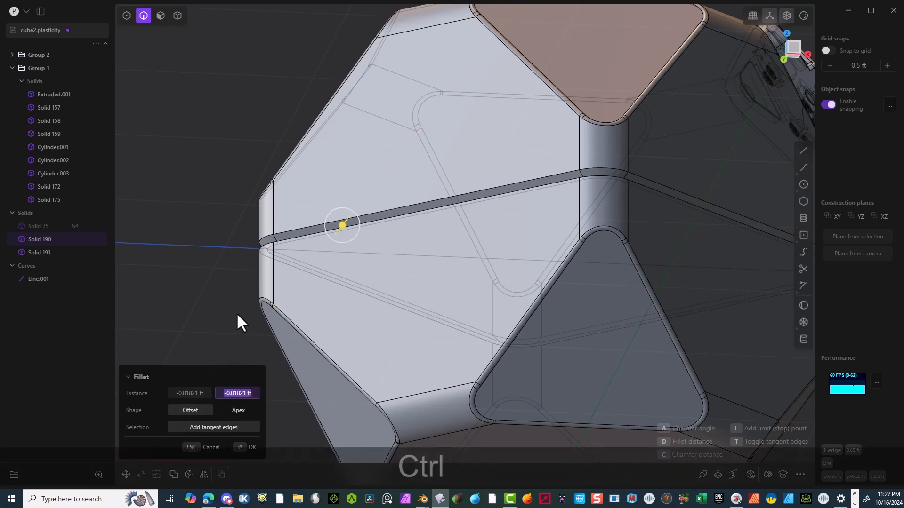
{"action": "key", "text": "ctrl+c"}
{"action": "left_click", "coordinate": [243, 447]}
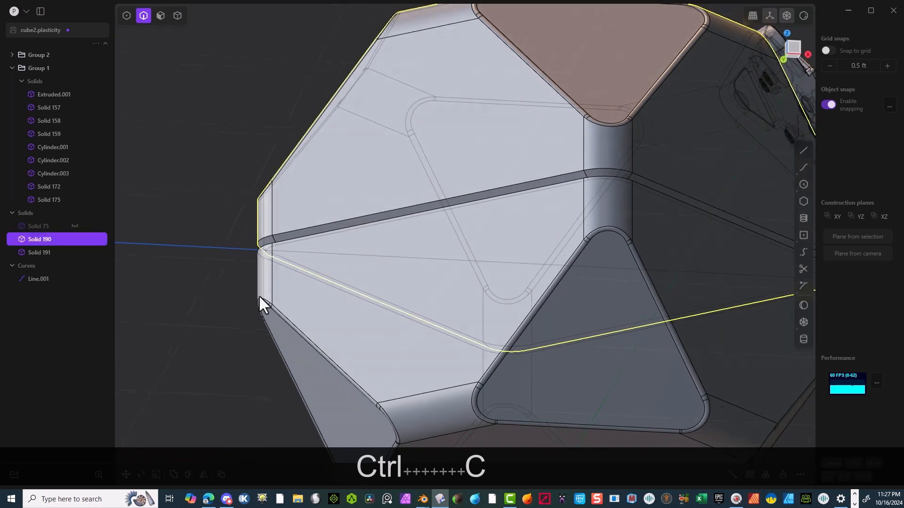
Chamfer the lower half's seam edge, including tangent edges, using the copied distance of -0.01821 ft
{"action": "middle_click_drag", "start_coordinate": [258, 298], "coordinate": [281, 290]}
{"action": "left_click", "coordinate": [307, 225]}
{"action": "key", "text": "f"}
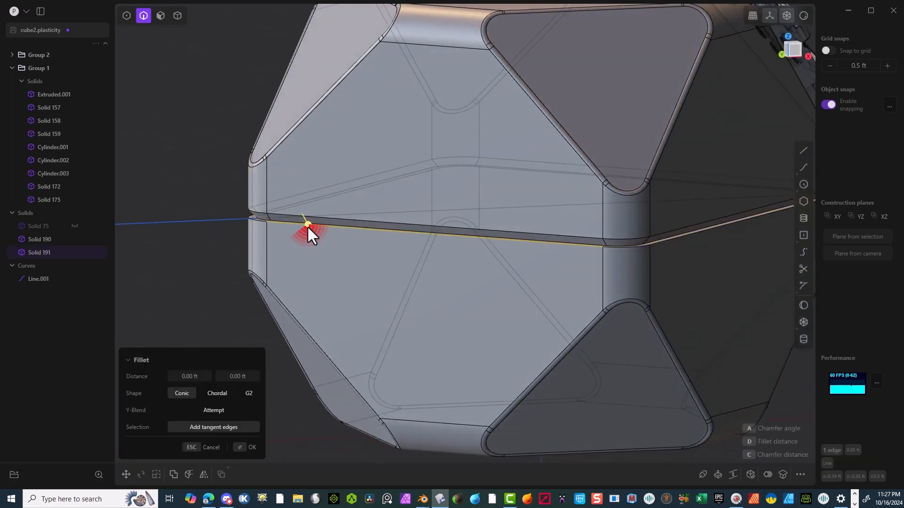
{"action": "left_click_drag", "start_coordinate": [300, 229], "coordinate": [323, 229]}
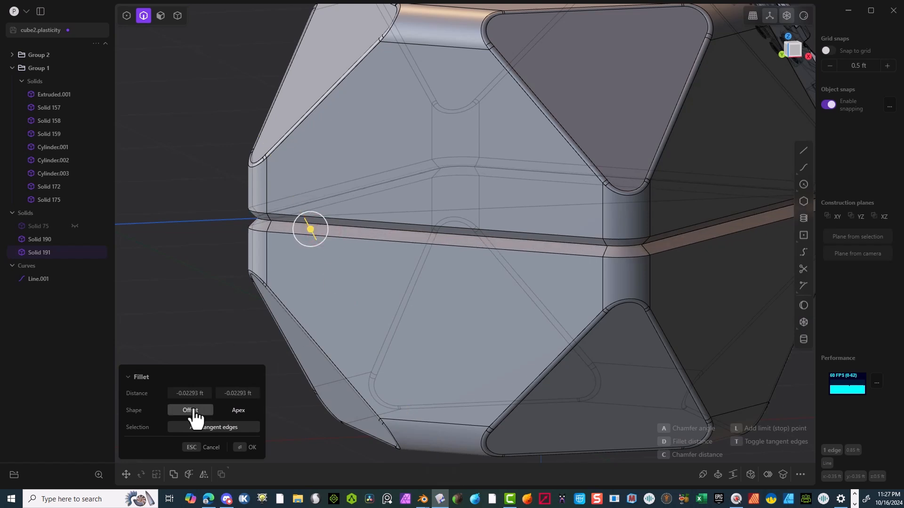
{"action": "left_click", "coordinate": [189, 393]}
{"action": "key", "text": "ctrl+v"}
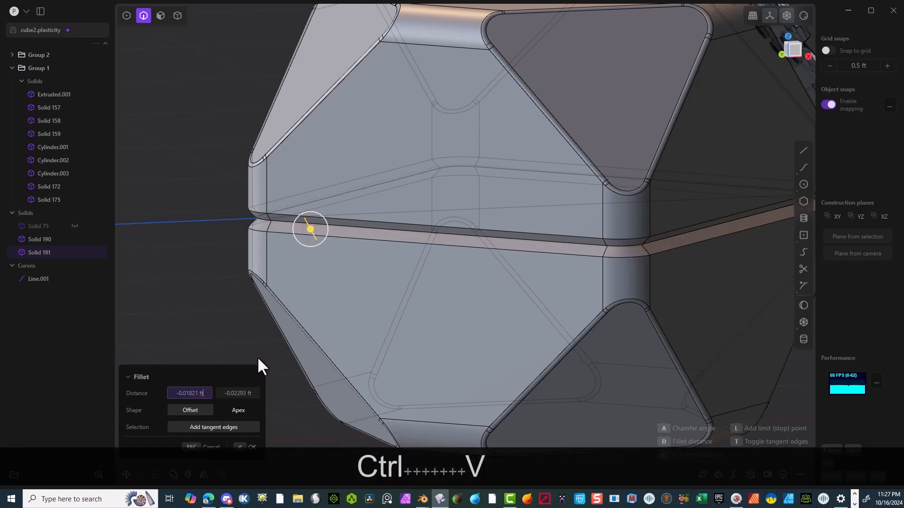
{"action": "left_click", "coordinate": [241, 441]}
Mirror all nine solids of the detailed corner panel along positive X onto the opposite upper corner
{"action": "scroll", "coordinate": [298, 294], "scroll_direction": "down", "scroll_amount": 5}
{"action": "middle_click_drag", "start_coordinate": [329, 246], "coordinate": [254, 239]}
{"action": "scroll", "coordinate": [254, 239], "scroll_direction": "down", "scroll_amount": 3}
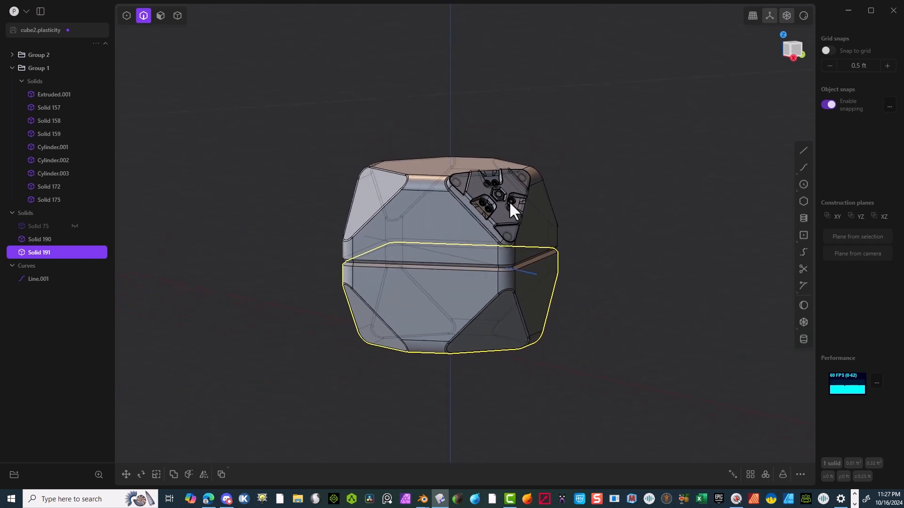
{"action": "scroll", "coordinate": [481, 189], "scroll_direction": "up", "scroll_amount": 1}
{"action": "left_click", "coordinate": [177, 17]}
{"action": "left_click", "coordinate": [670, 141]}
{"action": "left_click_drag", "start_coordinate": [486, 201], "coordinate": [413, 255]}
{"action": "left_click_drag", "start_coordinate": [635, 242], "coordinate": [536, 353], "text": "ctrl"}
{"action": "left_click", "coordinate": [795, 48]}
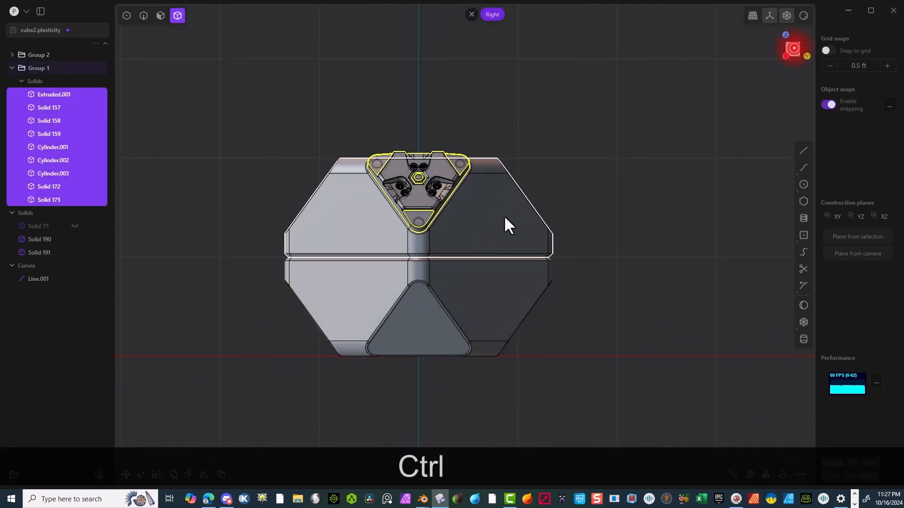
{"action": "left_click", "coordinate": [785, 36]}
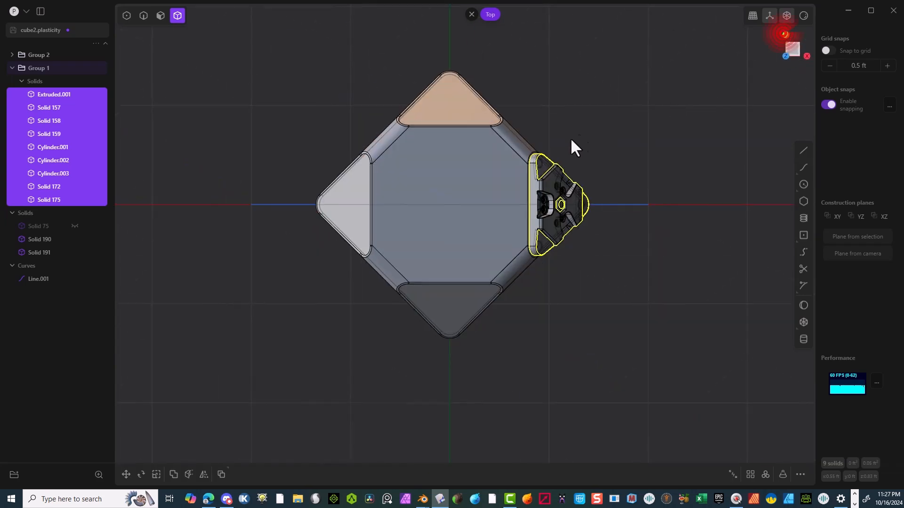
{"action": "left_click", "coordinate": [204, 475]}
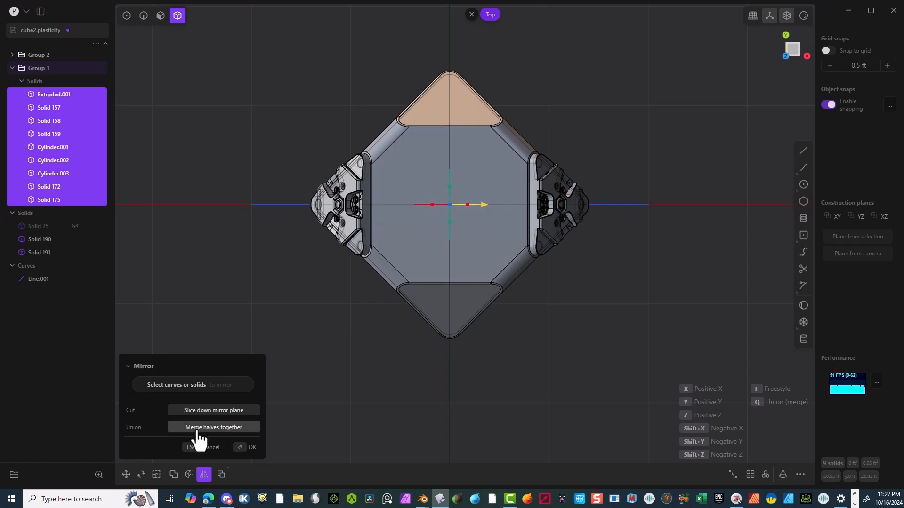
{"action": "left_click", "coordinate": [246, 449]}
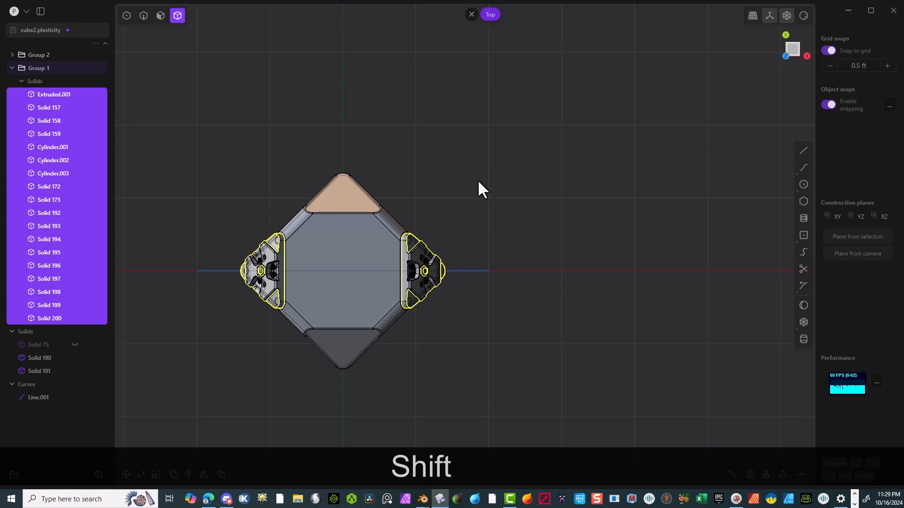
Duplicate both detailed upper corner panels and rotate the copies 90 degrees about the Z axis onto the remaining upper corners
{"action": "key", "text": "shift+d"}
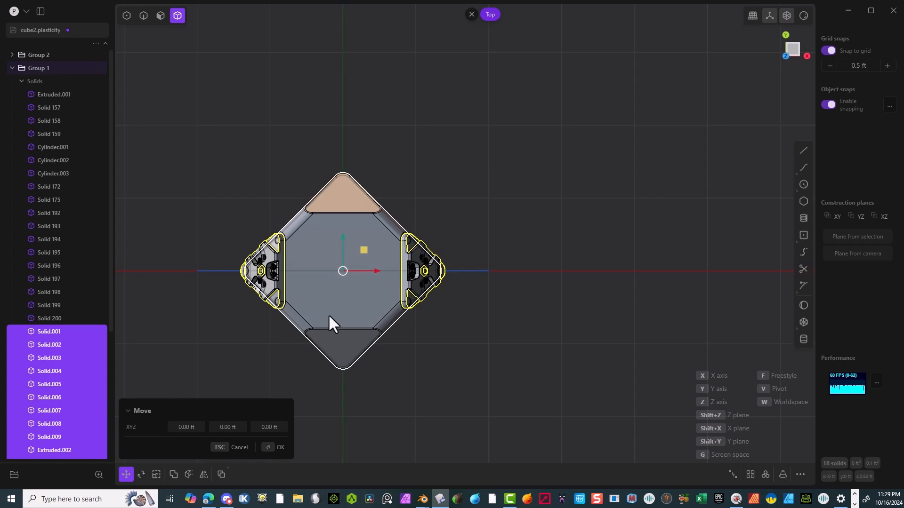
{"action": "key", "text": "r"}
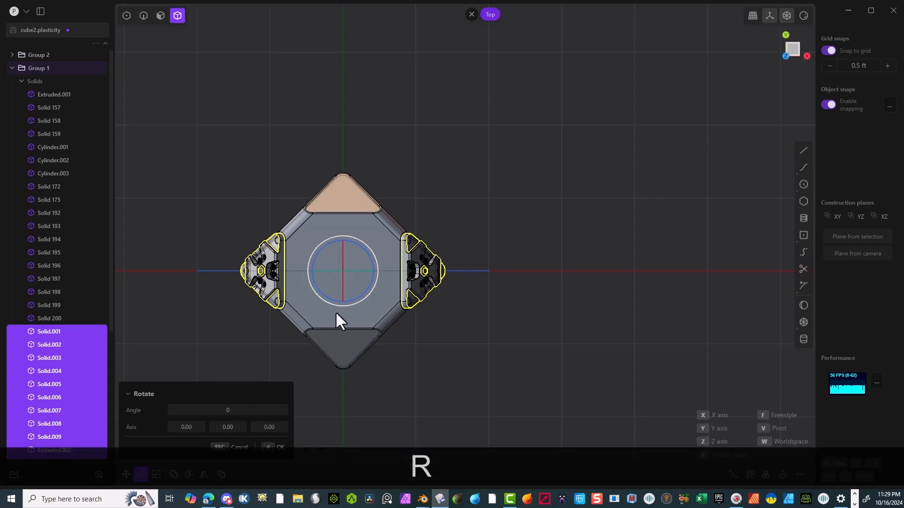
{"action": "left_click_drag", "start_coordinate": [368, 255], "coordinate": [301, 243]}
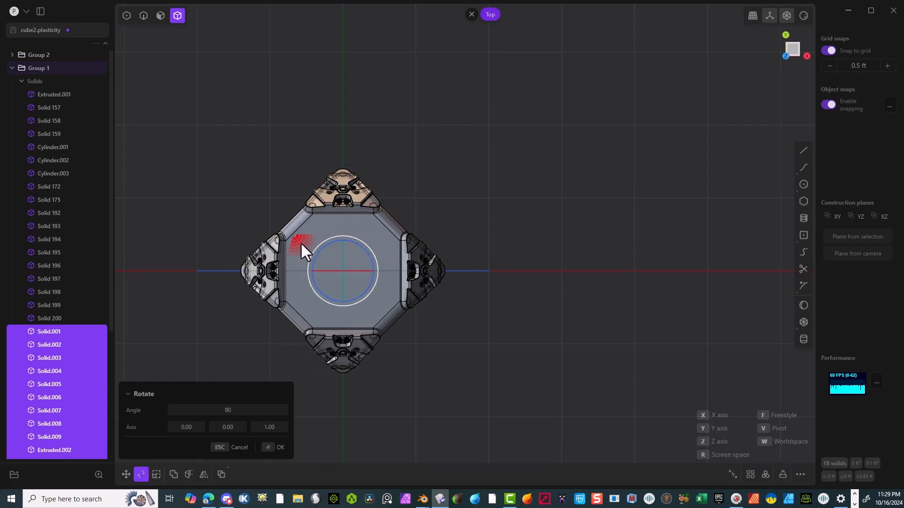
{"action": "left_click", "coordinate": [272, 450]}
Mirror the solids of all four upper corner panels, excluding both cube halves, across a freestyle horizontal plane at the middle seam onto the lower corners
{"action": "middle_click_drag", "start_coordinate": [339, 428], "coordinate": [512, 229]}
{"action": "left_click", "coordinate": [502, 214]}
{"action": "left_click_drag", "start_coordinate": [597, 151], "coordinate": [176, 377]}
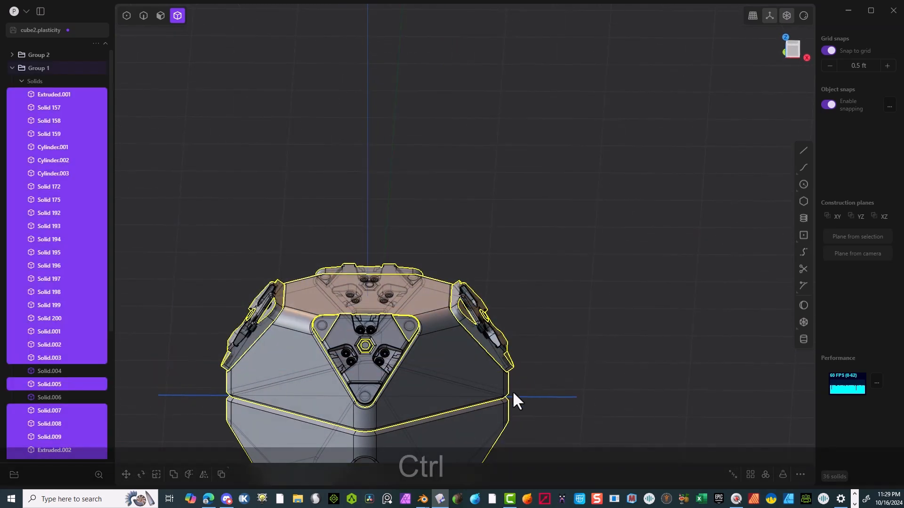
{"action": "left_click", "coordinate": [479, 400], "text": "ctrl"}
{"action": "left_click", "coordinate": [457, 445], "text": "ctrl"}
{"action": "scroll", "coordinate": [618, 337], "scroll_direction": "down", "scroll_amount": 3}
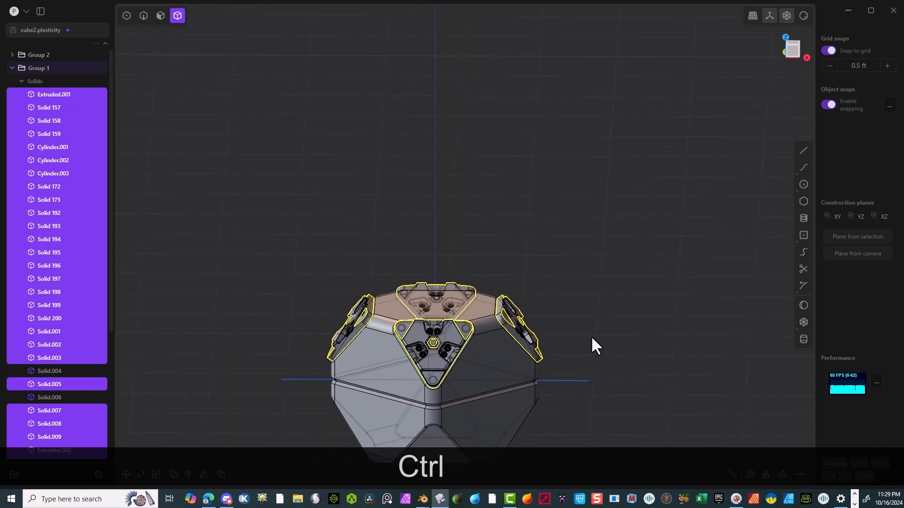
{"action": "left_click", "coordinate": [794, 53]}
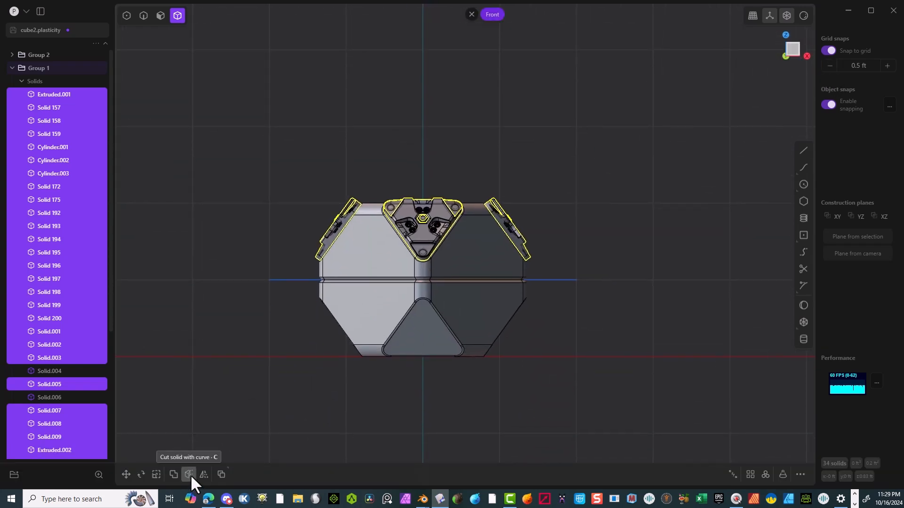
{"action": "left_click", "coordinate": [204, 474]}
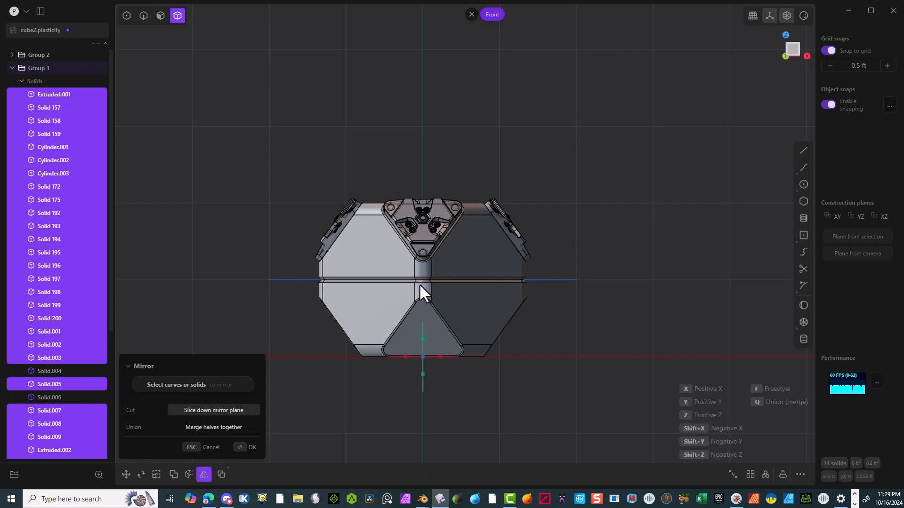
{"action": "key", "text": "f"}
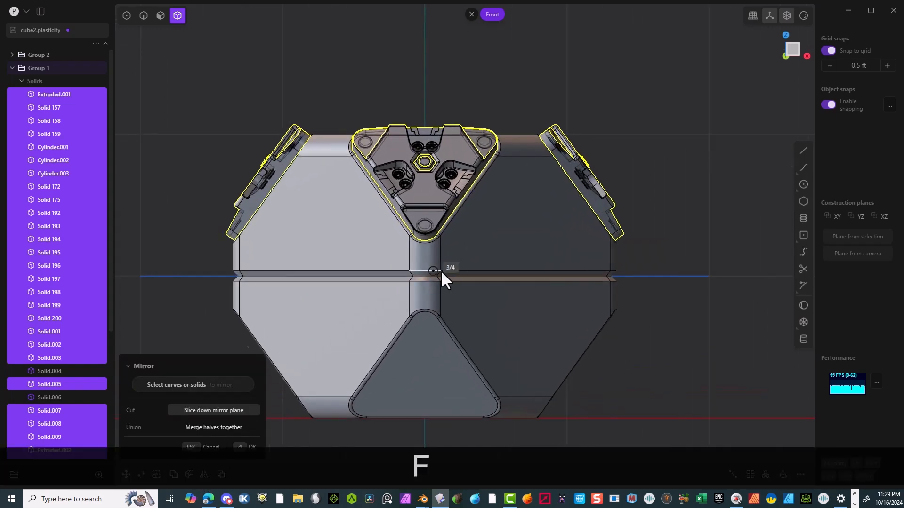
{"action": "scroll", "coordinate": [441, 271], "scroll_direction": "up", "scroll_amount": 3}
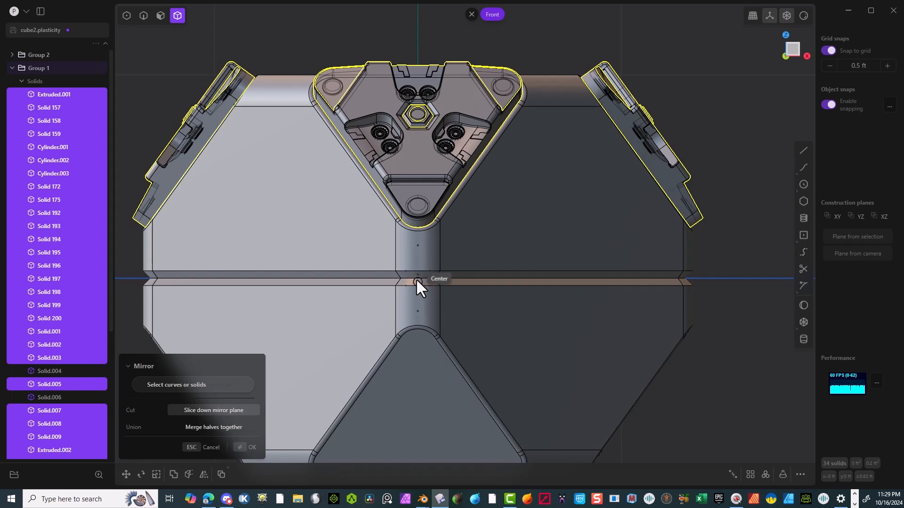
{"action": "left_click", "coordinate": [133, 279]}
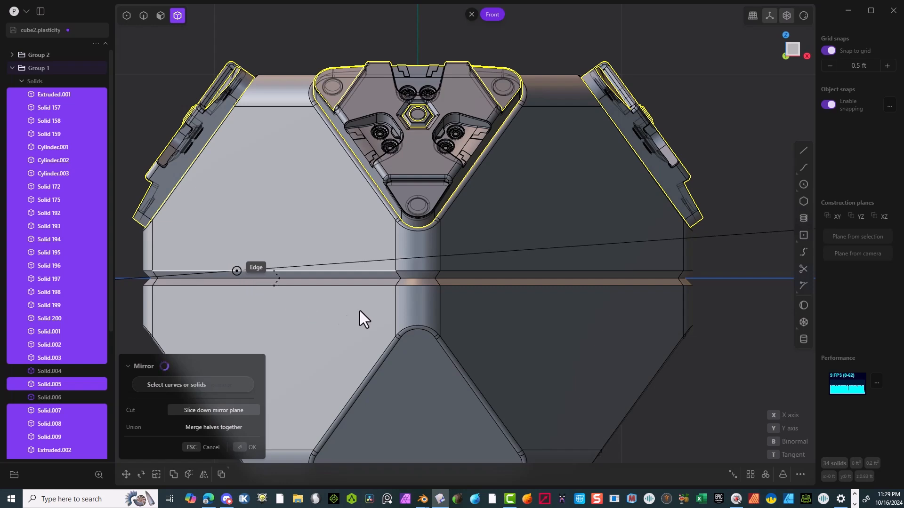
{"action": "scroll", "coordinate": [318, 310], "scroll_direction": "down", "scroll_amount": 2}
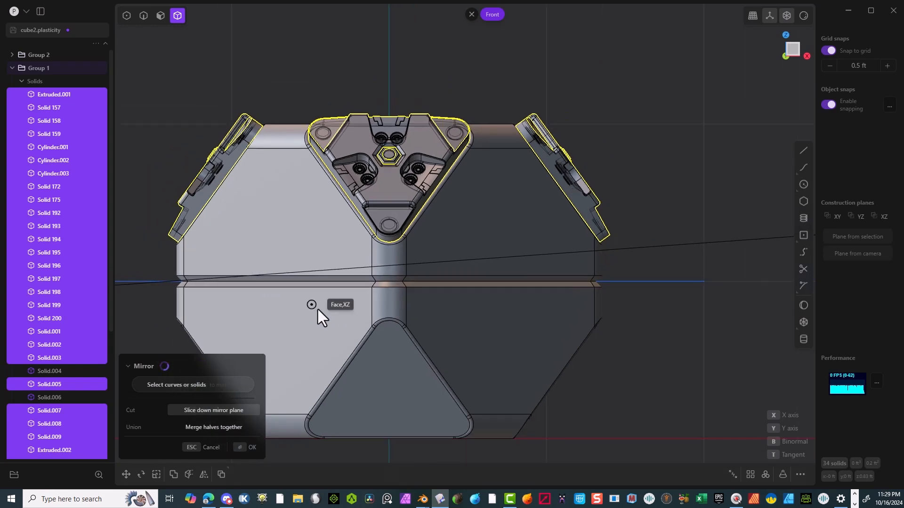
{"action": "scroll", "coordinate": [632, 300], "scroll_direction": "down", "scroll_amount": 3}
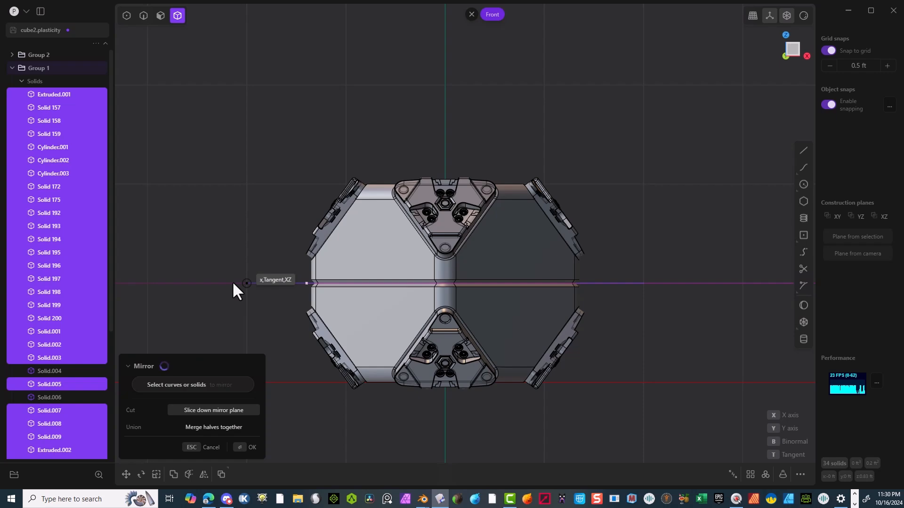
{"action": "scroll", "coordinate": [273, 226], "scroll_direction": "down", "scroll_amount": 2}
{"action": "middle_click_drag", "start_coordinate": [272, 221], "coordinate": [298, 233]}
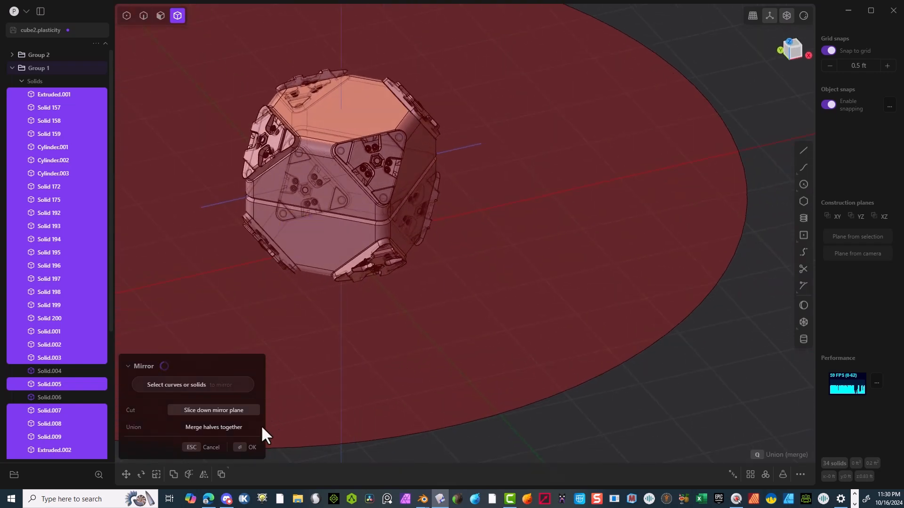
{"action": "scroll", "coordinate": [566, 290], "scroll_direction": "down", "scroll_amount": 3}
{"action": "middle_click_drag", "start_coordinate": [567, 270], "coordinate": [566, 247]}
{"action": "left_click", "coordinate": [244, 448]}
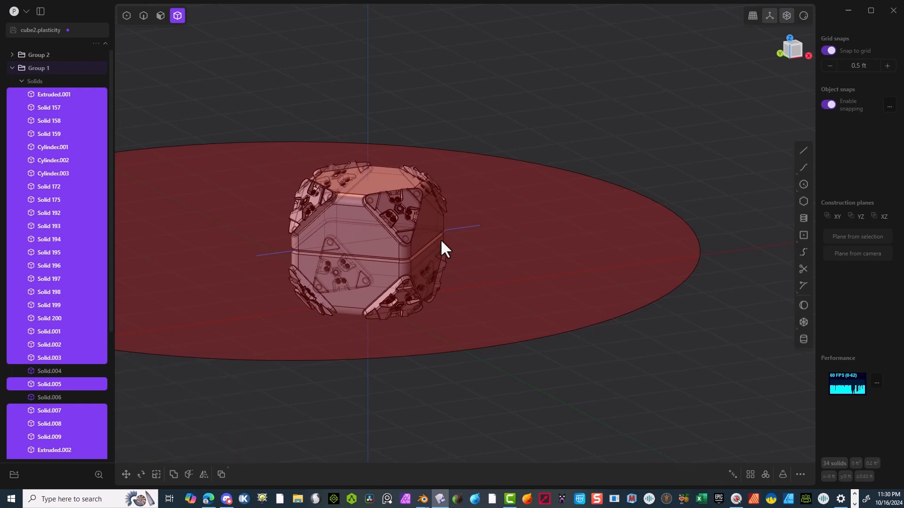
Delete the leftover construction line that runs through the cube at the middle seam
{"action": "middle_click_drag", "start_coordinate": [367, 292], "coordinate": [327, 301]}
{"action": "scroll", "coordinate": [400, 228], "scroll_direction": "up", "scroll_amount": 8}
{"action": "middle_click_drag", "start_coordinate": [436, 225], "coordinate": [337, 222]}
{"action": "left_click", "coordinate": [143, 16]}
{"action": "left_click_drag", "start_coordinate": [286, 204], "coordinate": [242, 305]}
{"action": "key", "text": "Delete"}
Save the project as a new file named cube3.plasticity
{"action": "middle_click_drag", "start_coordinate": [598, 241], "coordinate": [266, 241]}
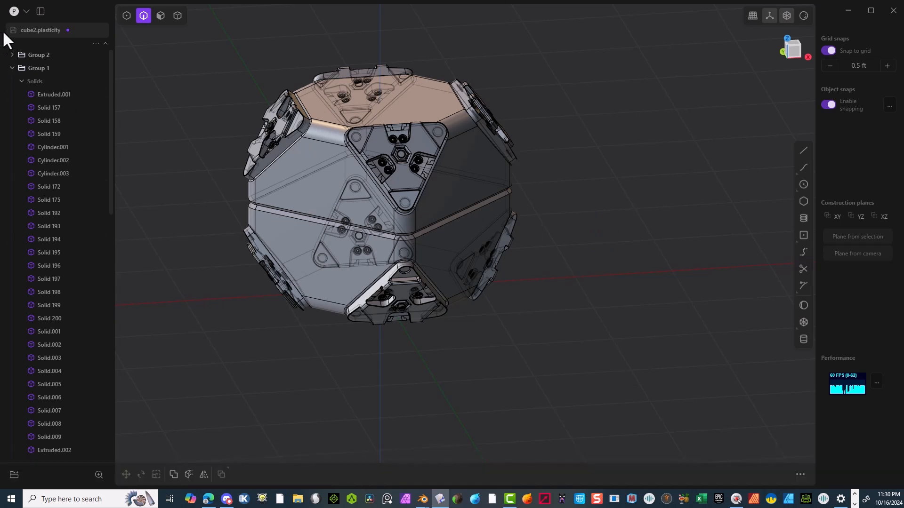
{"action": "left_click", "coordinate": [14, 11]}
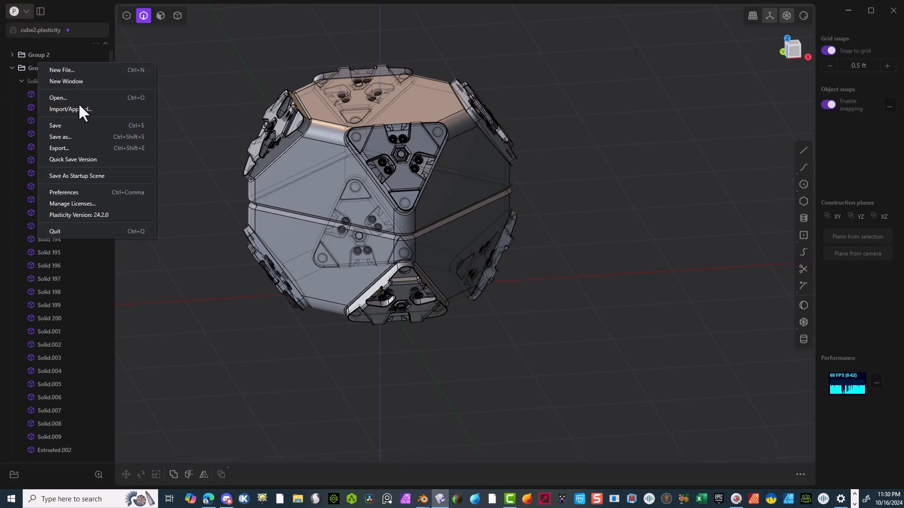
{"action": "left_click", "coordinate": [81, 137]}
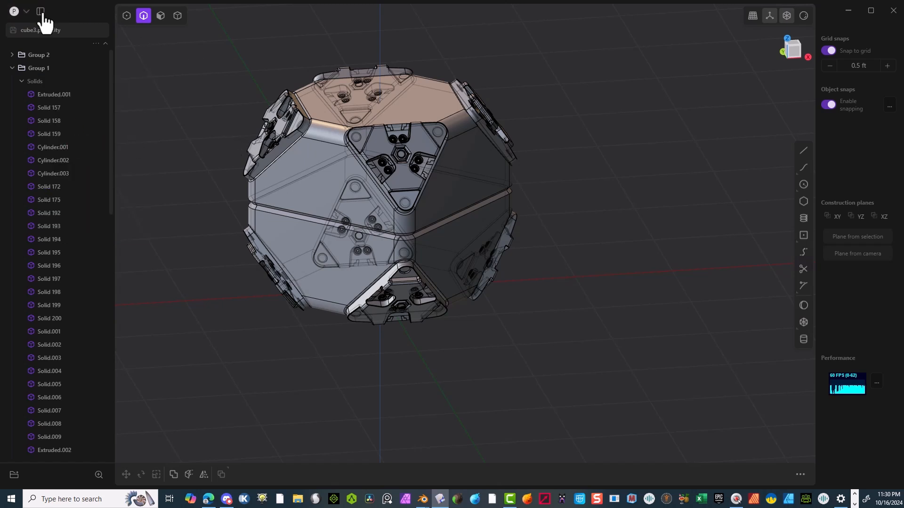
Start a Wavefront OBJ export of the model into the SCIFI PART folder as Cube fun2.obj
{"action": "left_click", "coordinate": [22, 11]}
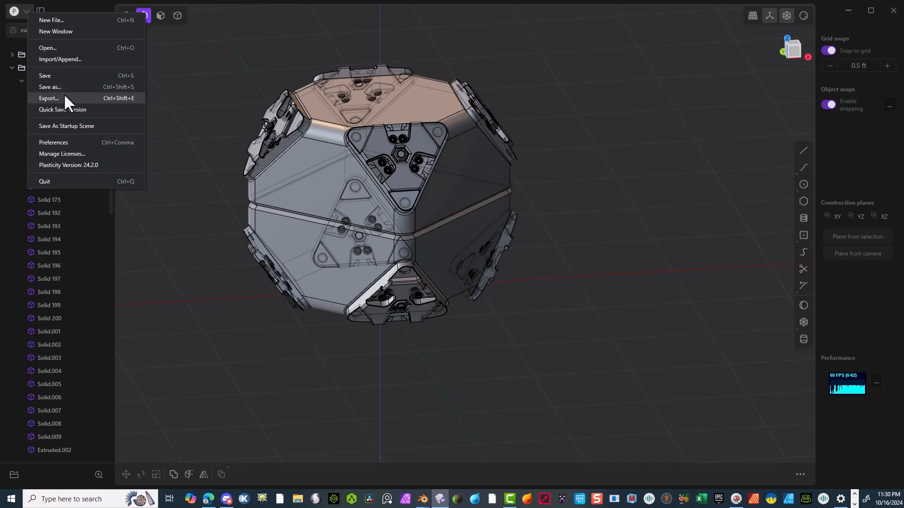
{"action": "left_click", "coordinate": [50, 98]}
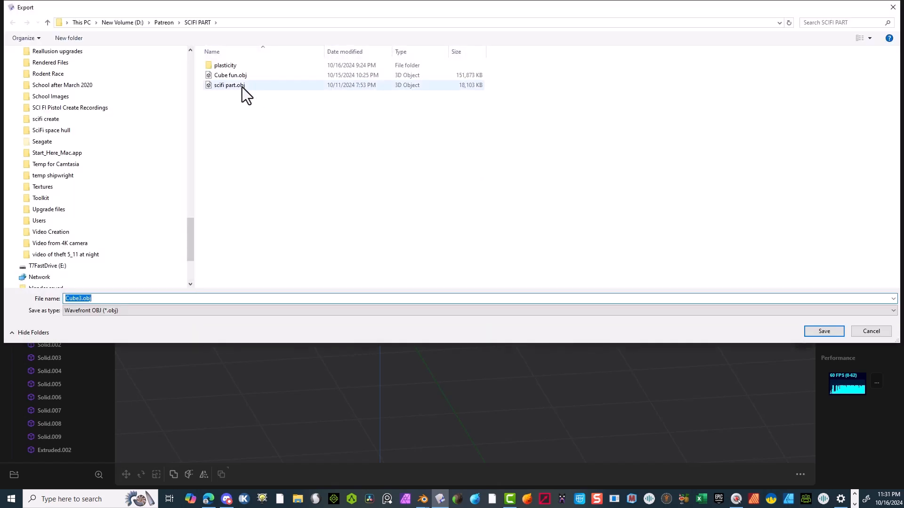
{"action": "left_click", "coordinate": [235, 76]}
{"action": "left_click", "coordinate": [83, 299]}
{"action": "left_click", "coordinate": [85, 300]}
{"action": "double_click", "coordinate": [89, 300]}
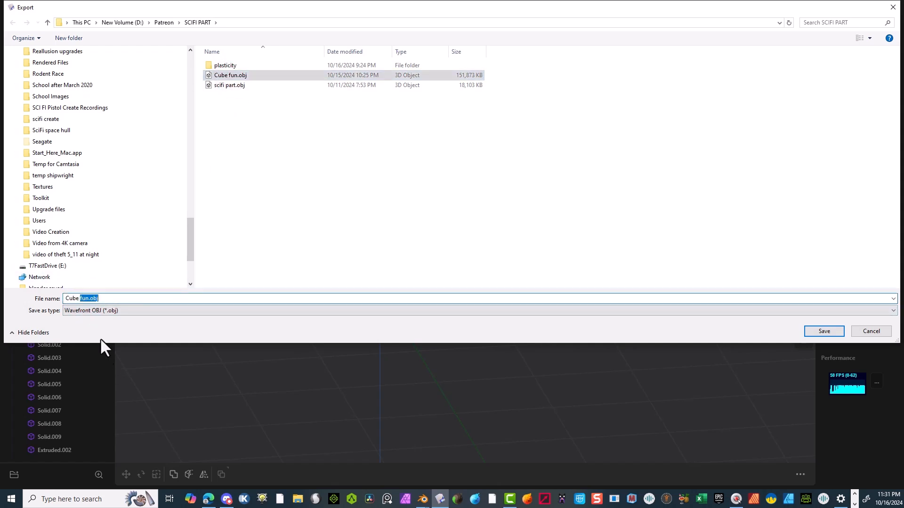
{"action": "left_click", "coordinate": [87, 296]}
{"action": "type", "text": "2"}
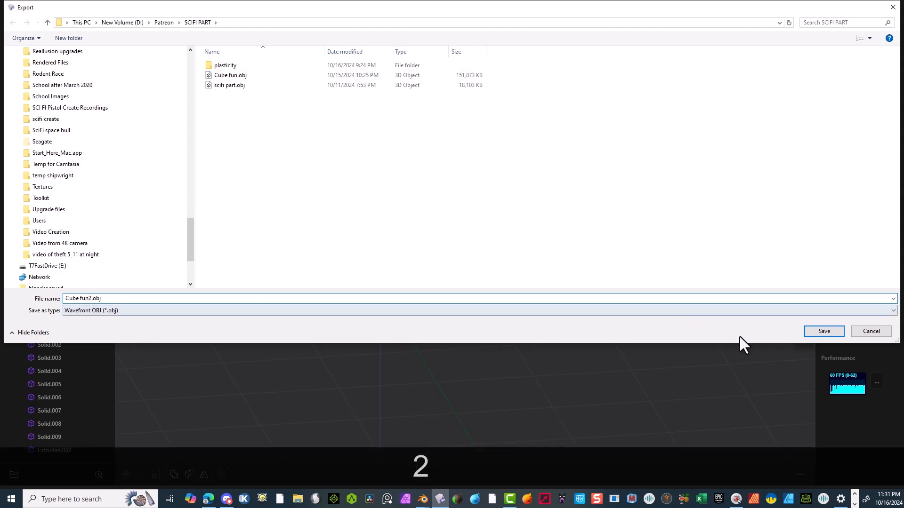
{"action": "left_click", "coordinate": [837, 333]}
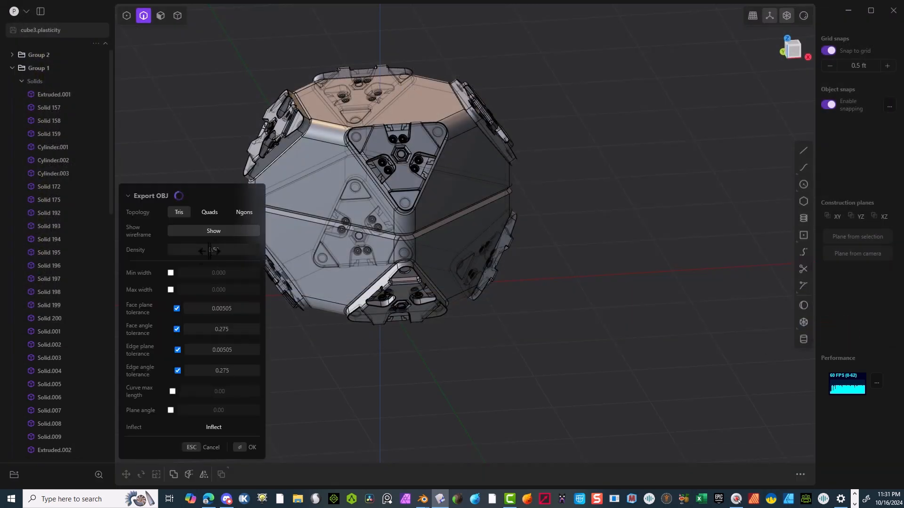
Set the OBJ export topology to Ngons with density 1.00 and inspect the wireframe on a corner panel
{"action": "left_click", "coordinate": [243, 213]}
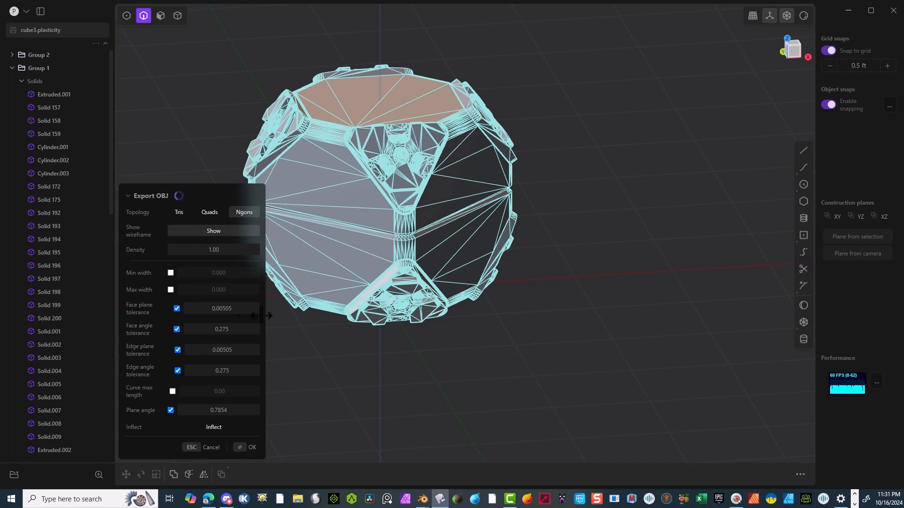
{"action": "scroll", "coordinate": [323, 152], "scroll_direction": "up", "scroll_amount": 2}
{"action": "scroll", "coordinate": [323, 151], "scroll_direction": "up", "scroll_amount": 5}
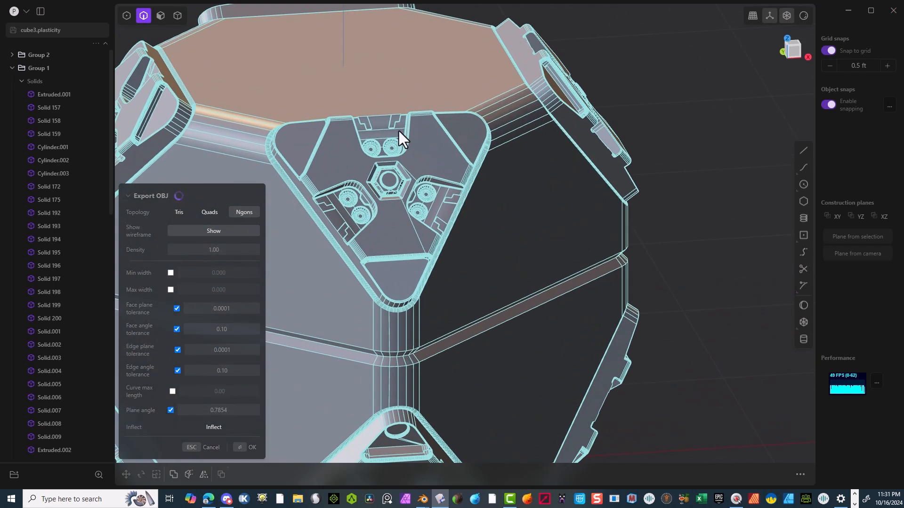
{"action": "scroll", "coordinate": [236, 107], "scroll_direction": "up", "scroll_amount": 2}
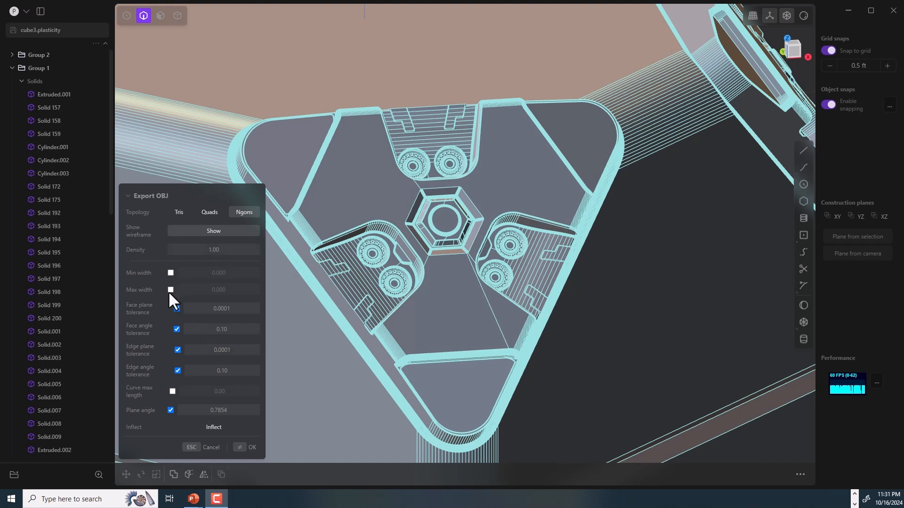
Enable the maximum width limit for the OBJ mesh, set it to 0.1 and check the wireframe
{"action": "left_click", "coordinate": [170, 290]}
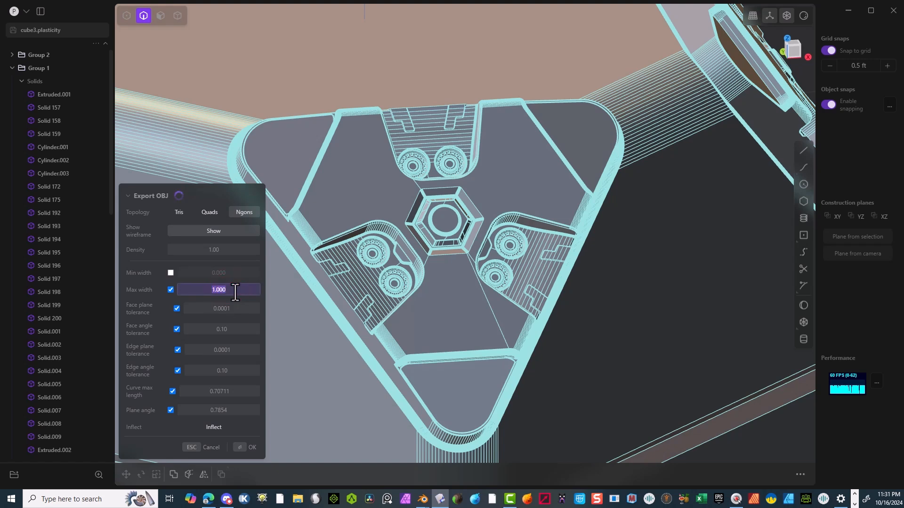
{"action": "left_click", "coordinate": [219, 289]}
{"action": "type", "text": ".1"}
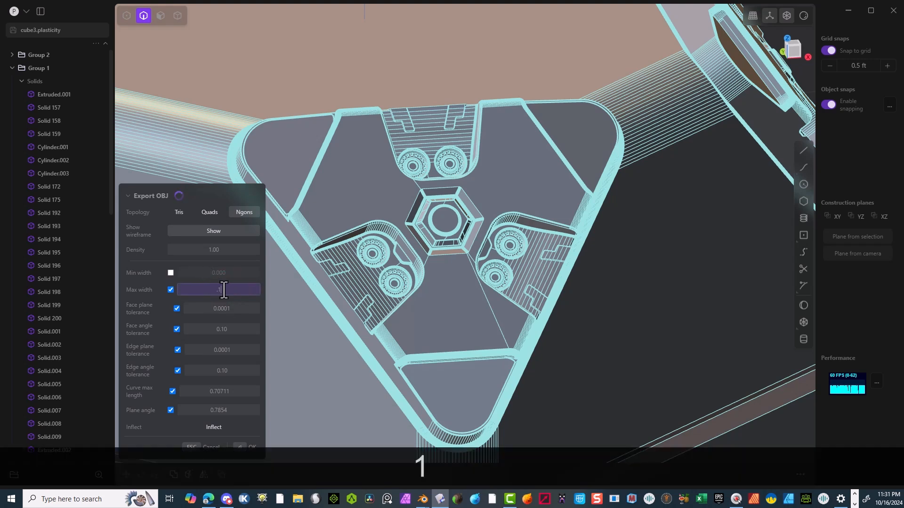
{"action": "key", "text": "Tab"}
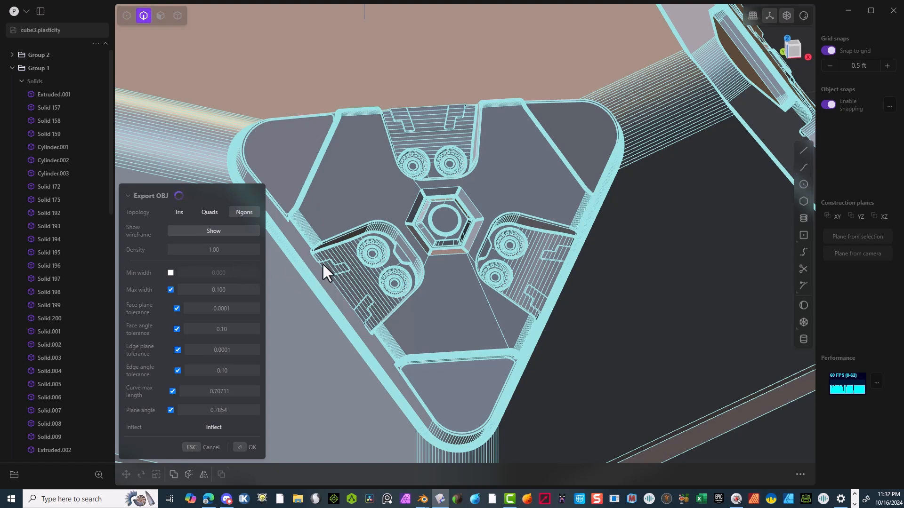
{"action": "scroll", "coordinate": [400, 240], "scroll_direction": "down", "scroll_amount": 4}
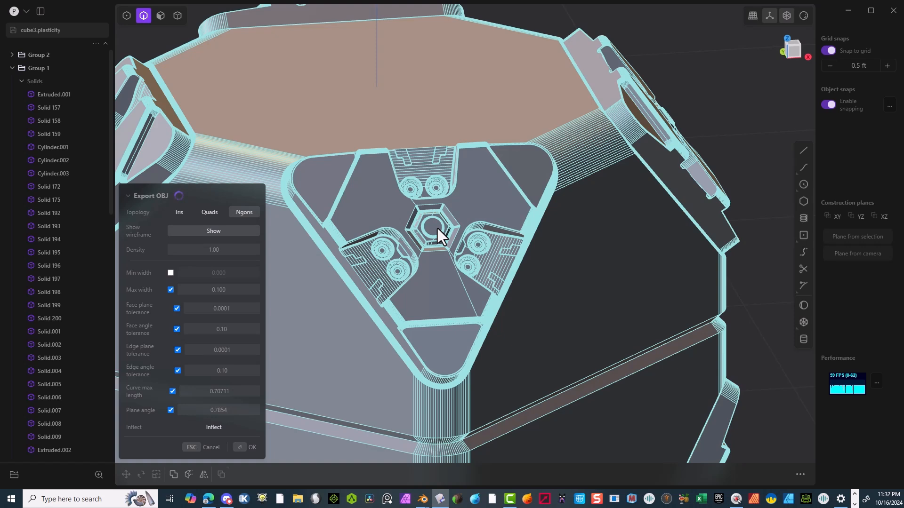
{"action": "scroll", "coordinate": [461, 191], "scroll_direction": "down", "scroll_amount": 2}
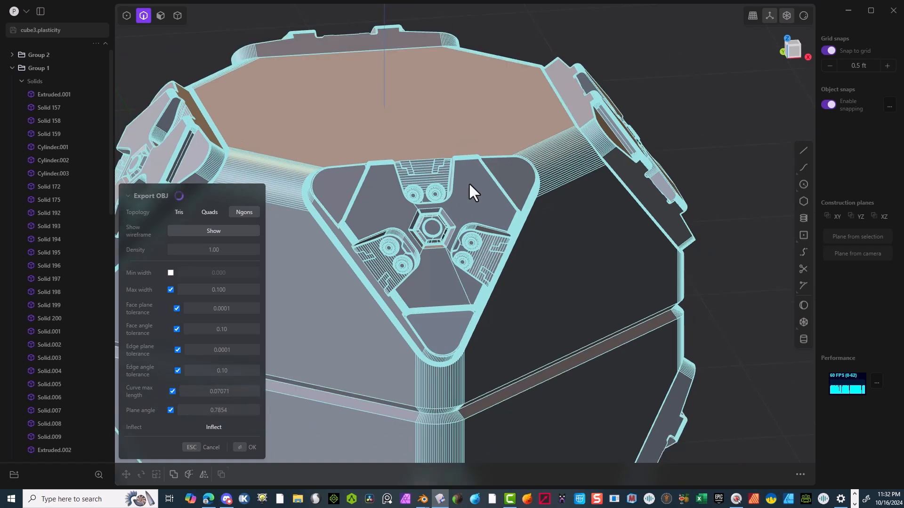
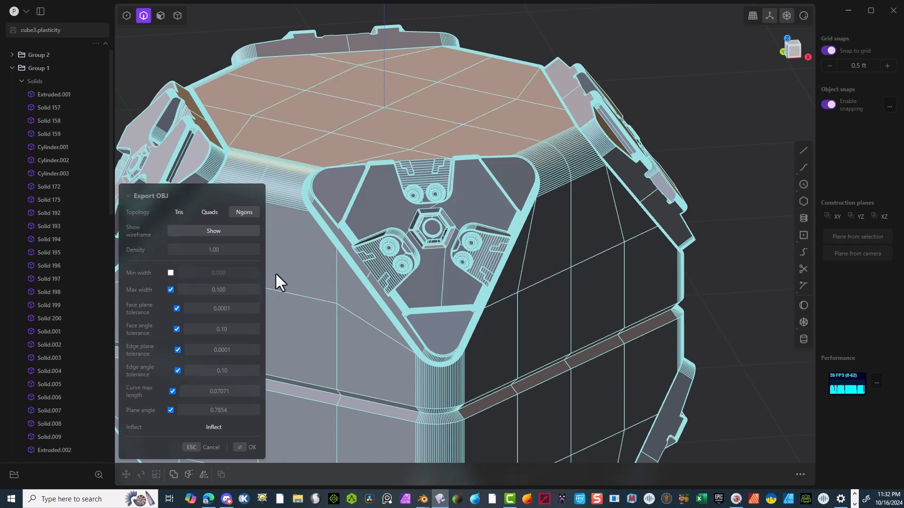
Reduce the OBJ mesh's maximum width to 0.0100 and turn on the minimum width limit
{"action": "left_click", "coordinate": [216, 291]}
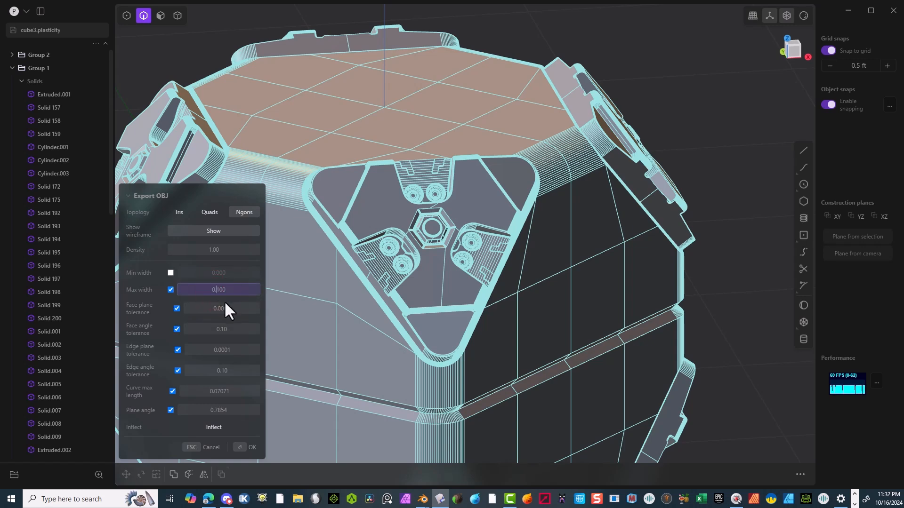
{"action": "type", "text": "0"}
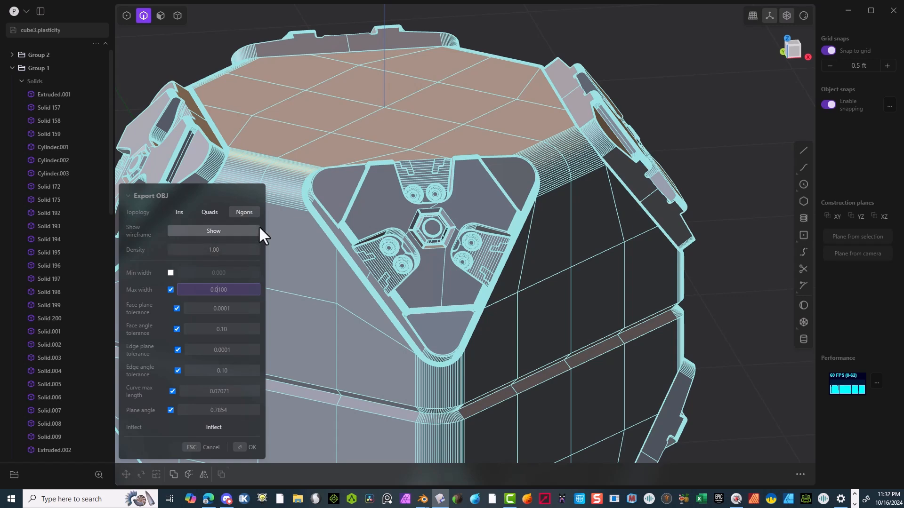
{"action": "left_click", "coordinate": [171, 272]}
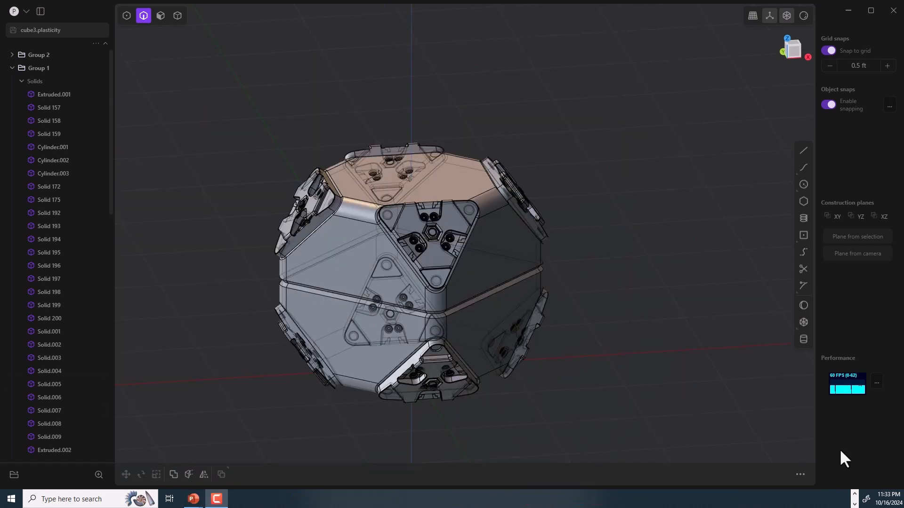
{"action": "middle_click_drag", "start_coordinate": [651, 317], "coordinate": [704, 288]}
{"action": "scroll", "coordinate": [486, 261], "scroll_direction": "up", "scroll_amount": 3}
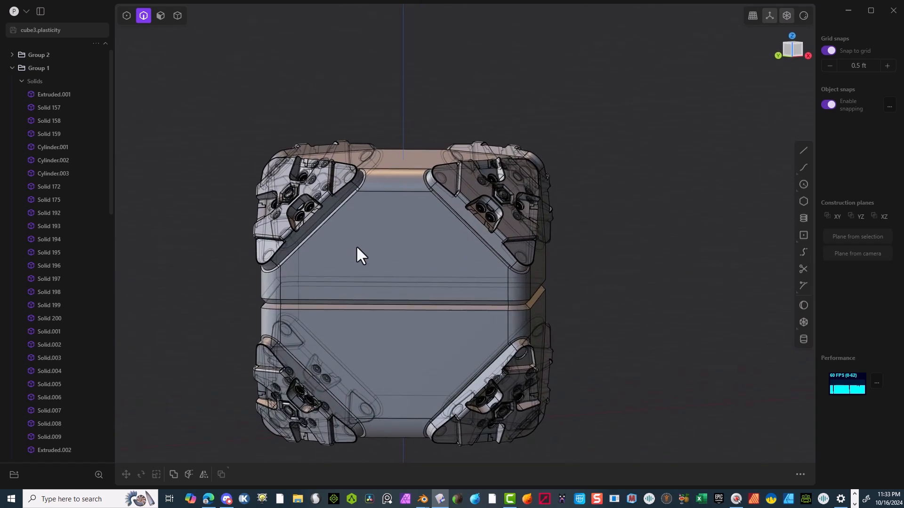
Switch to solid selection and select all solids of the cube's upper half, including its four corner panels
{"action": "left_click", "coordinate": [178, 16]}
{"action": "left_click_drag", "start_coordinate": [626, 67], "coordinate": [159, 275]}
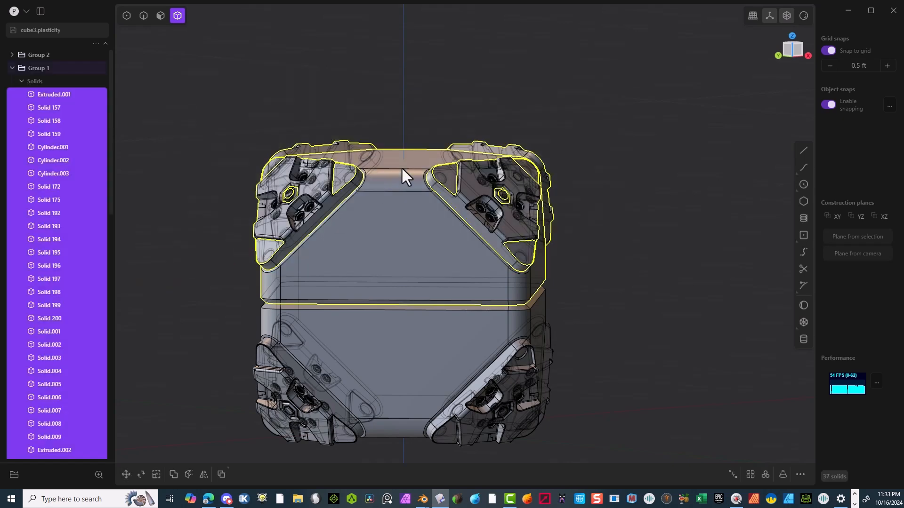
{"action": "middle_click_drag", "start_coordinate": [550, 83], "coordinate": [501, 146]}
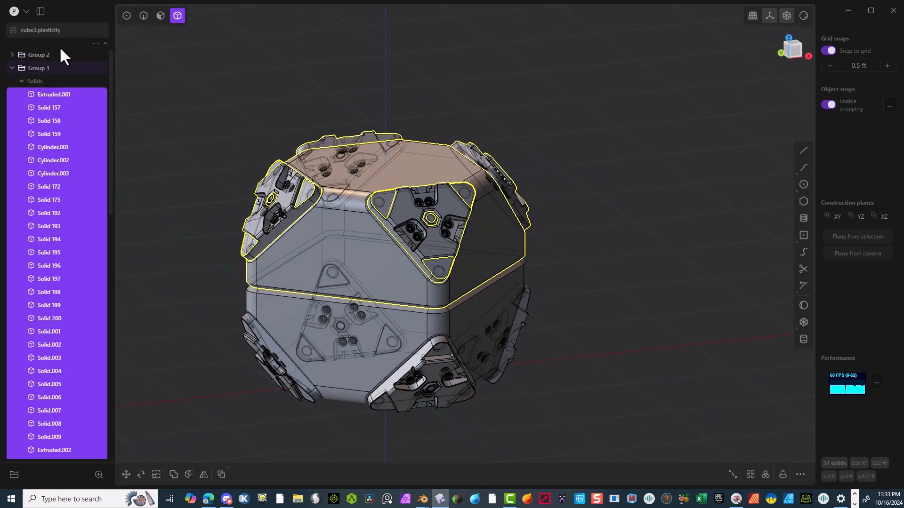
Start a Wavefront OBJ export of the selected upper half into the SCIFI PART folder as Cube fun2 top.obj
{"action": "left_click", "coordinate": [24, 10]}
{"action": "left_click", "coordinate": [47, 96]}
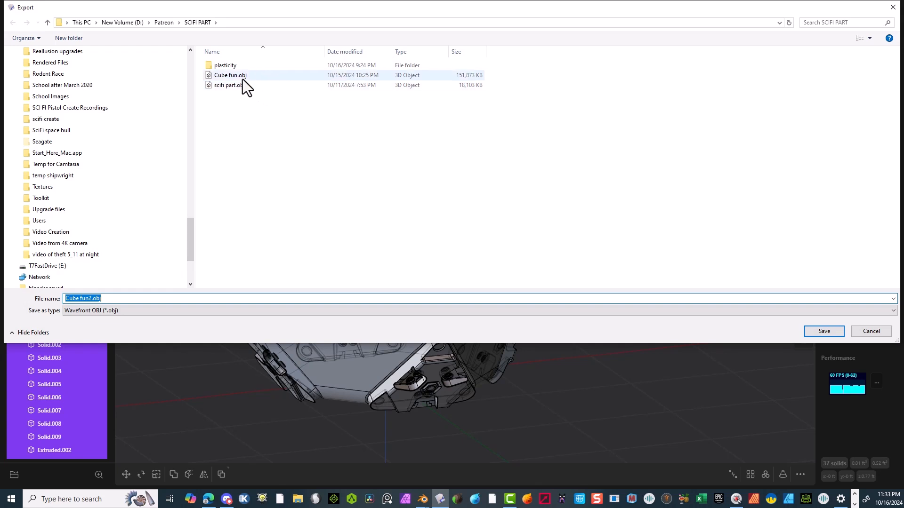
{"action": "left_click", "coordinate": [89, 299]}
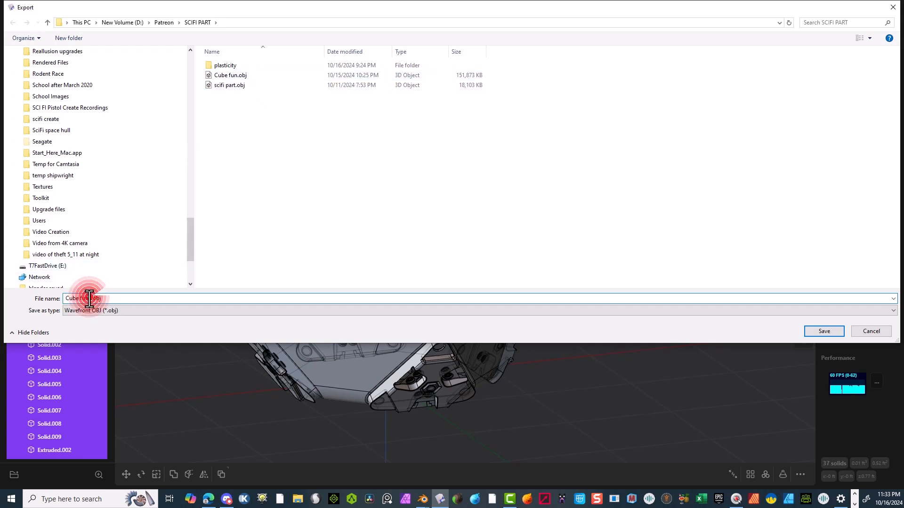
{"action": "type", "text": "2 top"}
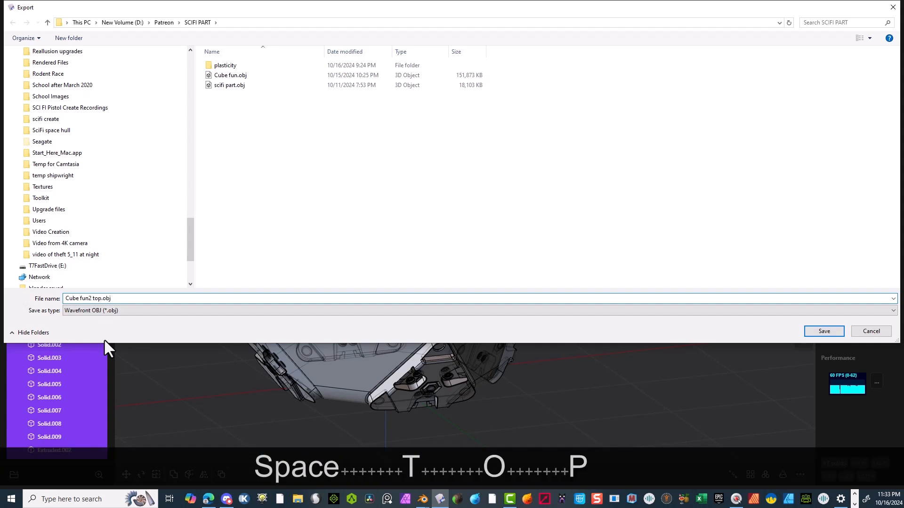
{"action": "left_click", "coordinate": [820, 332]}
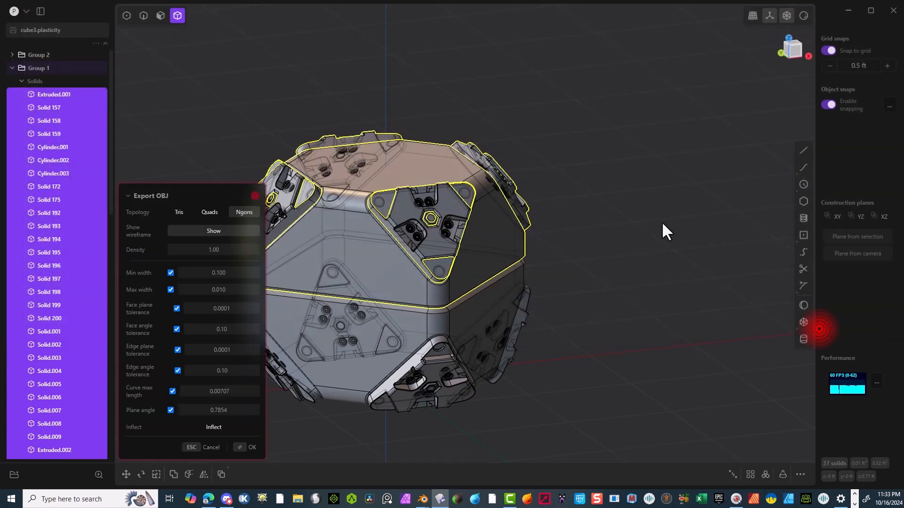
Set the OBJ mesh's maximum width to 1 and check the wireframe on a corner panel
{"action": "left_click", "coordinate": [217, 289]}
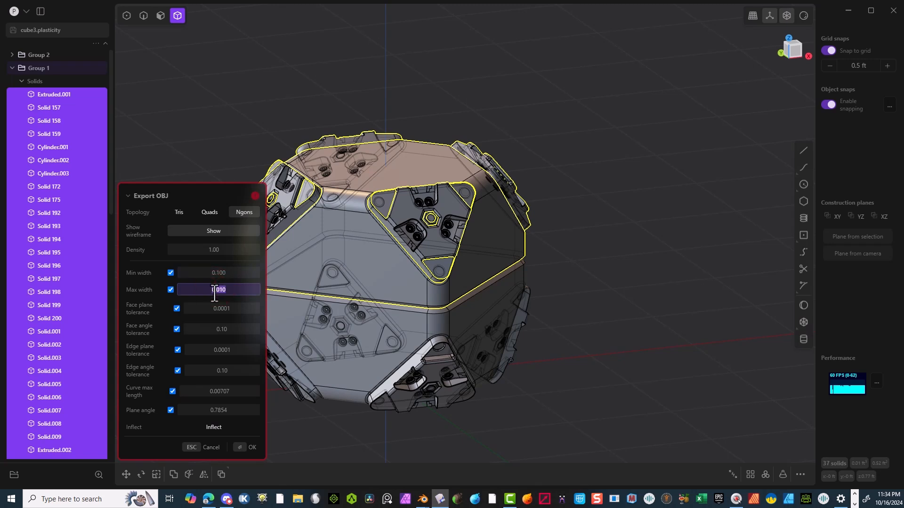
{"action": "type", "text": "1"}
{"action": "key", "text": "Tab"}
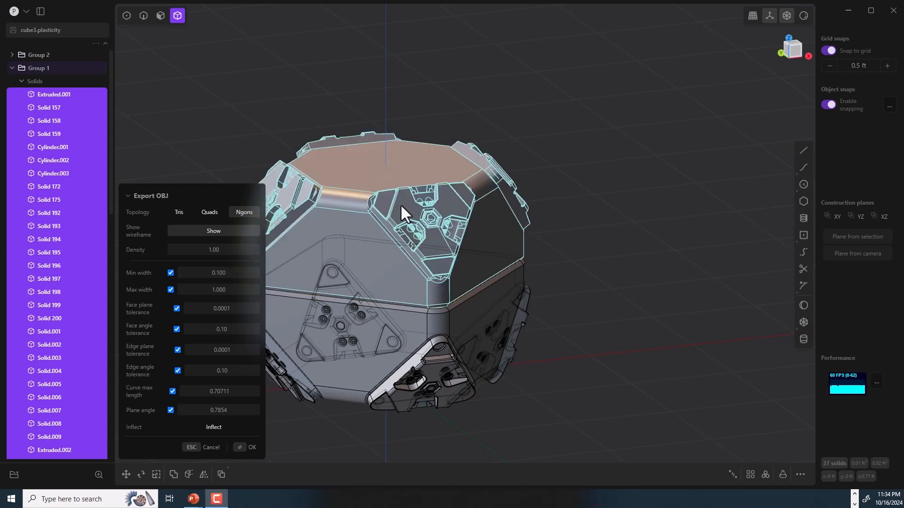
{"action": "scroll", "coordinate": [404, 204], "scroll_direction": "up", "scroll_amount": 5}
{"action": "scroll", "coordinate": [384, 203], "scroll_direction": "up", "scroll_amount": 3}
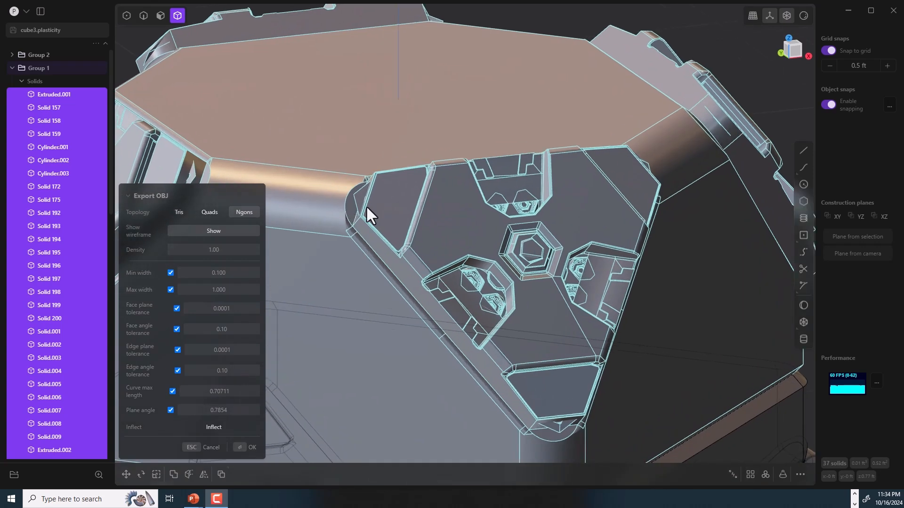
Lower the OBJ mesh's minimum width to 0.003 and inspect the wireframe around the panel's hexagon and bolt recesses
{"action": "left_click", "coordinate": [214, 276]}
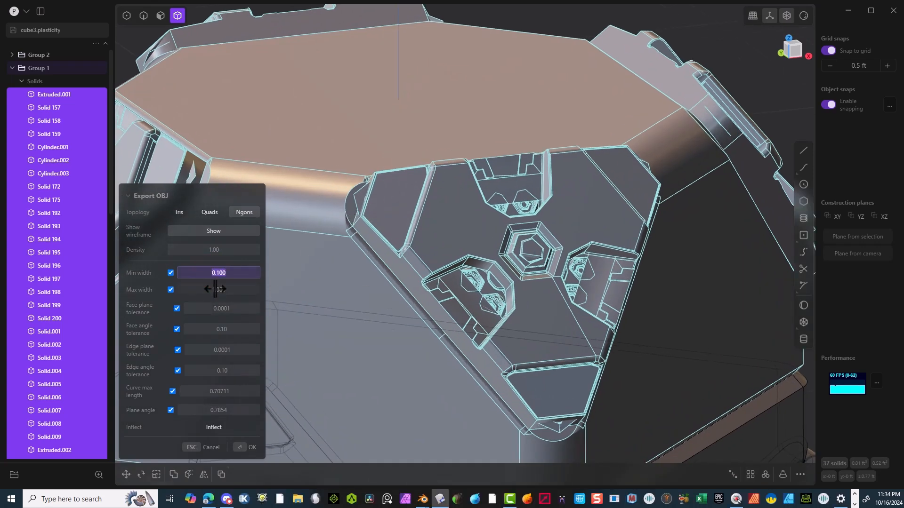
{"action": "left_click", "coordinate": [214, 276]}
{"action": "type", "text": "00"}
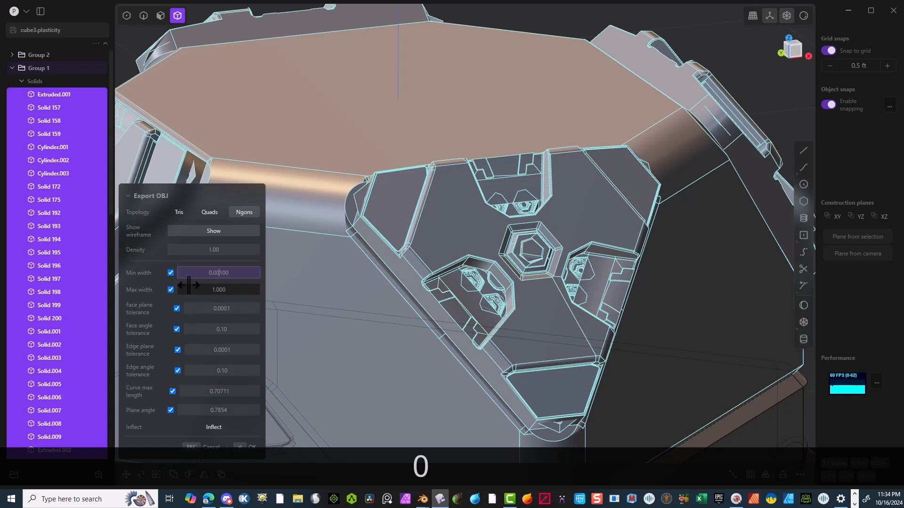
{"action": "key", "text": "Delete"}
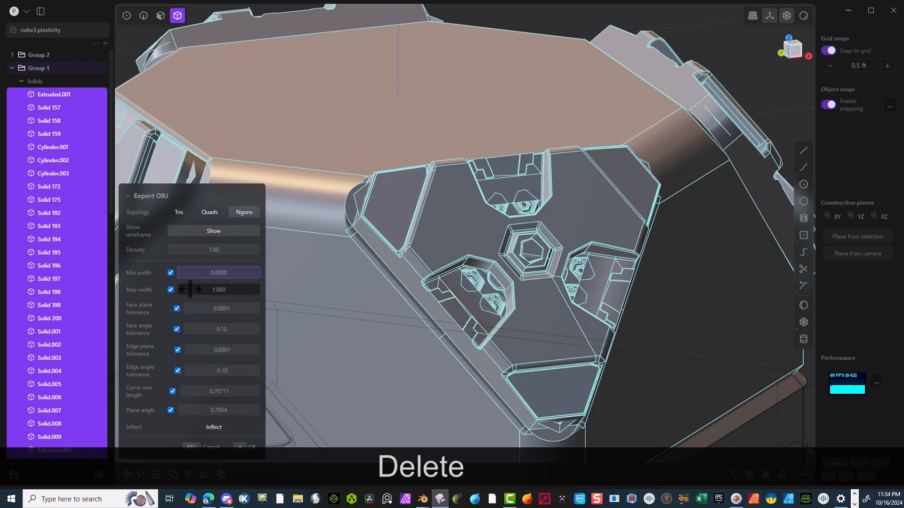
{"action": "type", "text": "3"}
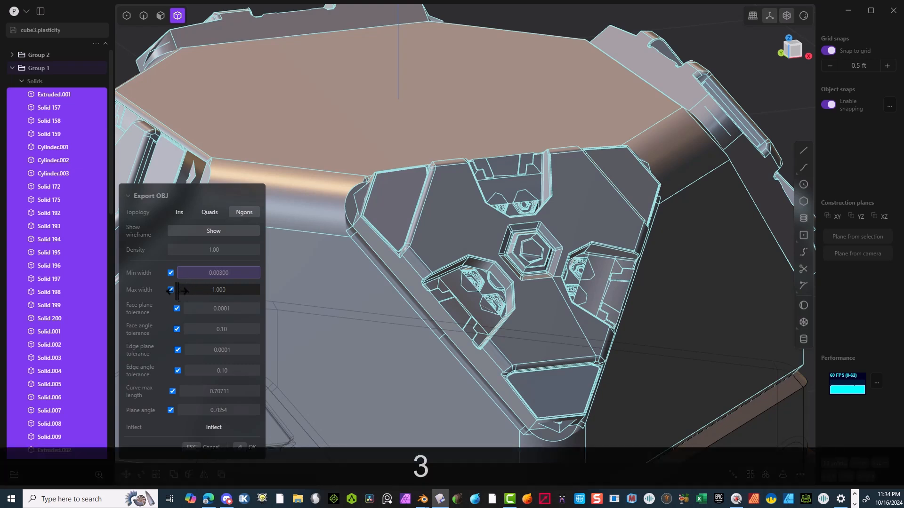
{"action": "key", "text": "Tab"}
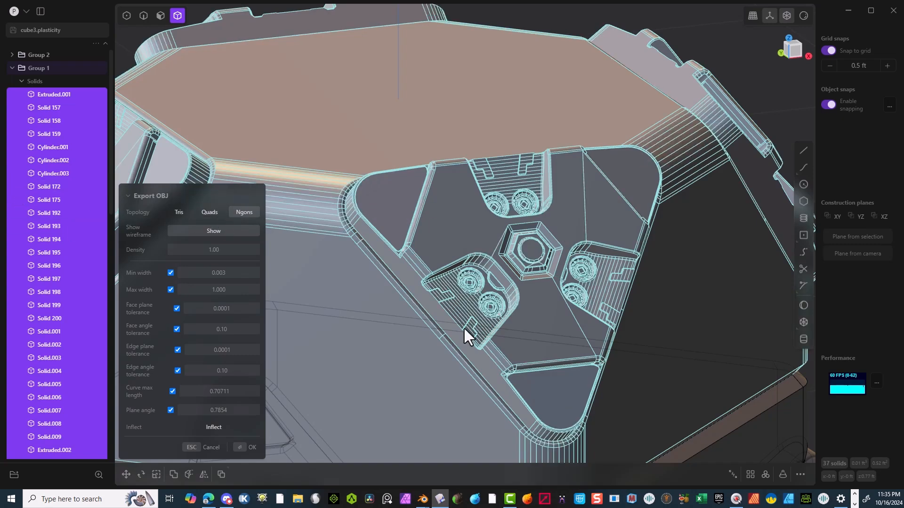
{"action": "scroll", "coordinate": [476, 293], "scroll_direction": "up", "scroll_amount": 2}
{"action": "scroll", "coordinate": [494, 238], "scroll_direction": "up", "scroll_amount": 6}
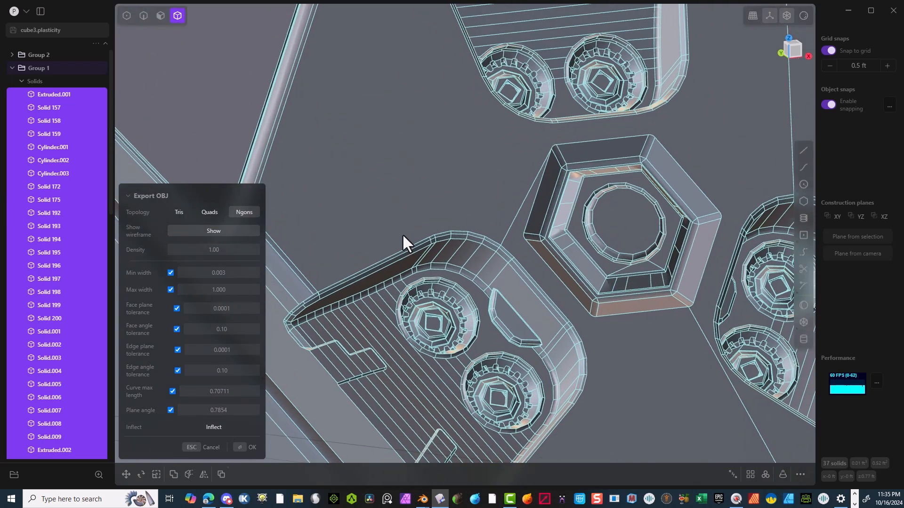
{"action": "middle_click_drag", "start_coordinate": [538, 230], "coordinate": [485, 193]}
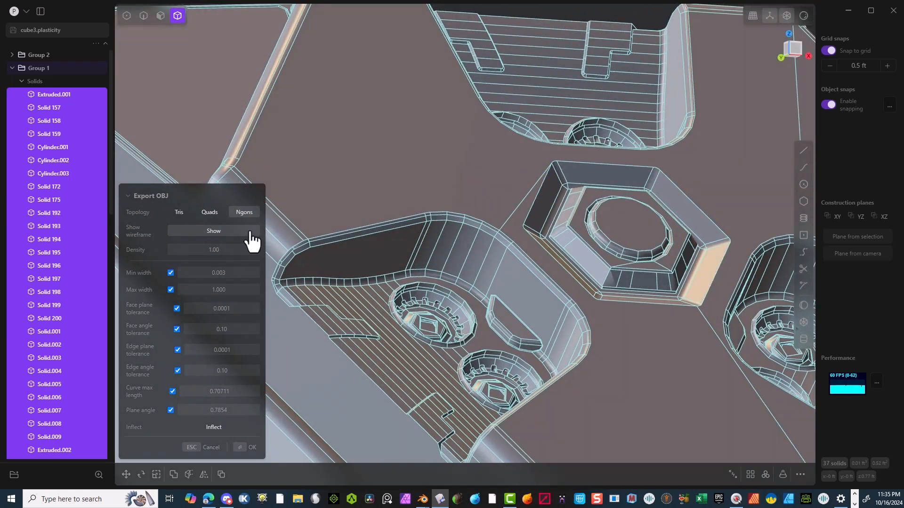
Reduce the OBJ mesh's minimum width to 0.002
{"action": "left_click", "coordinate": [220, 274]}
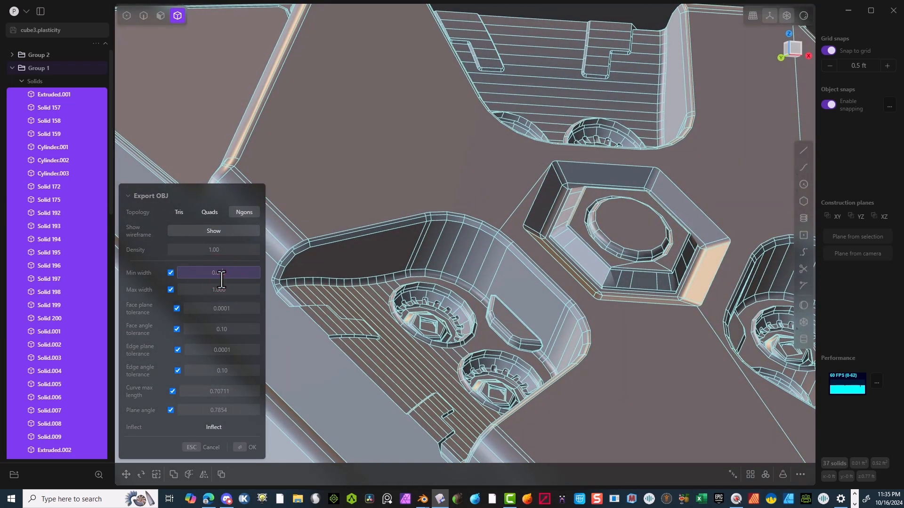
{"action": "key", "text": "Delete"}
{"action": "type", "text": "2"}
{"action": "key", "text": "Tab"}
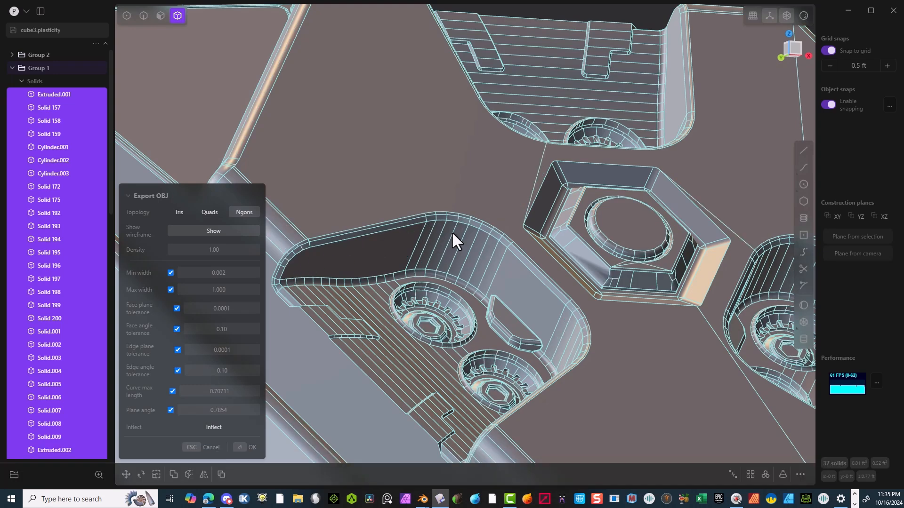
Reduce the OBJ mesh's minimum width to 0.001 and check the wireframe on the recess's curved wall
{"action": "left_click", "coordinate": [221, 272]}
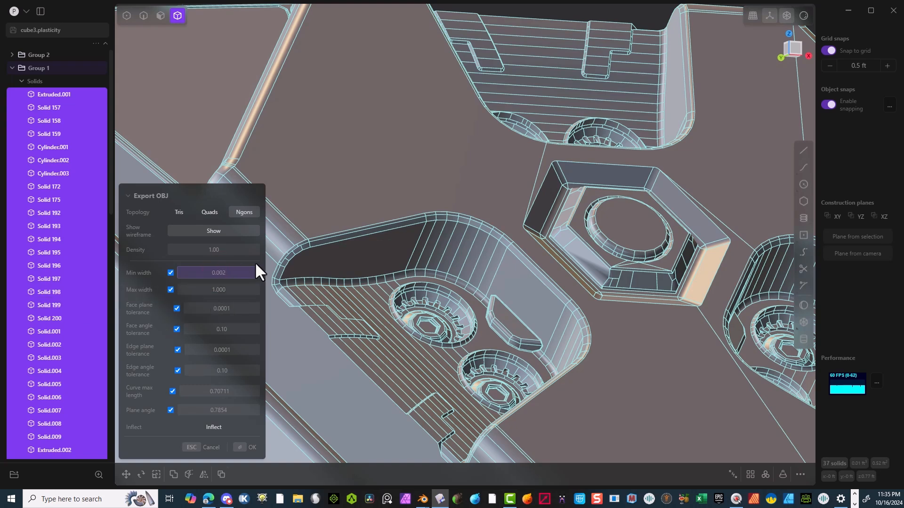
{"action": "key", "text": "Delete"}
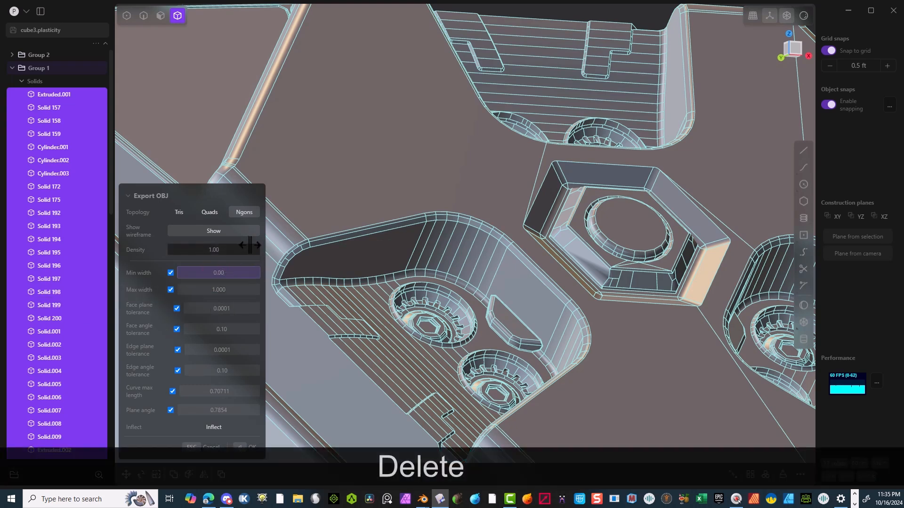
{"action": "type", "text": "1"}
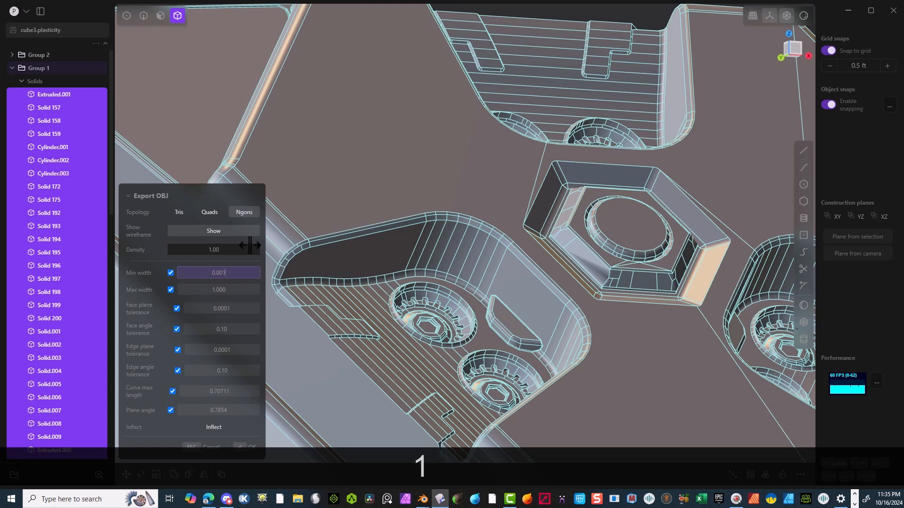
{"action": "key", "text": "Tab"}
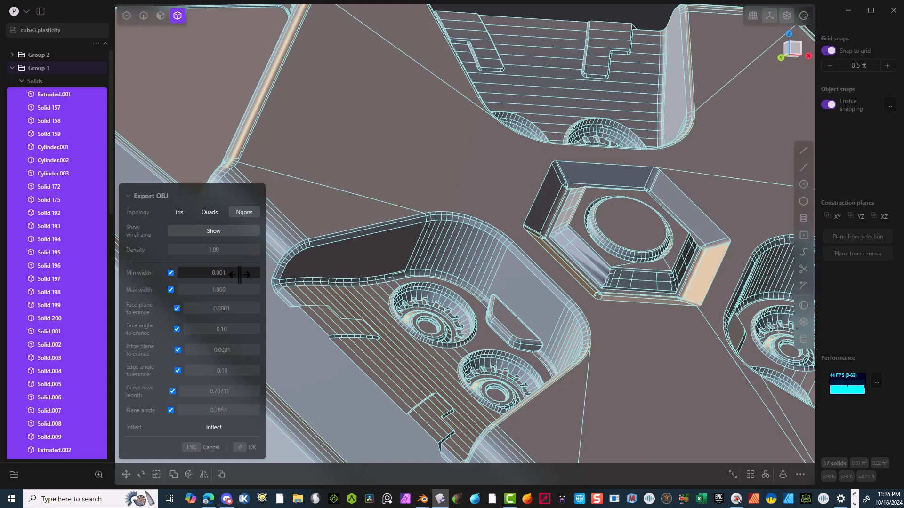
{"action": "scroll", "coordinate": [442, 217], "scroll_direction": "up", "scroll_amount": 5}
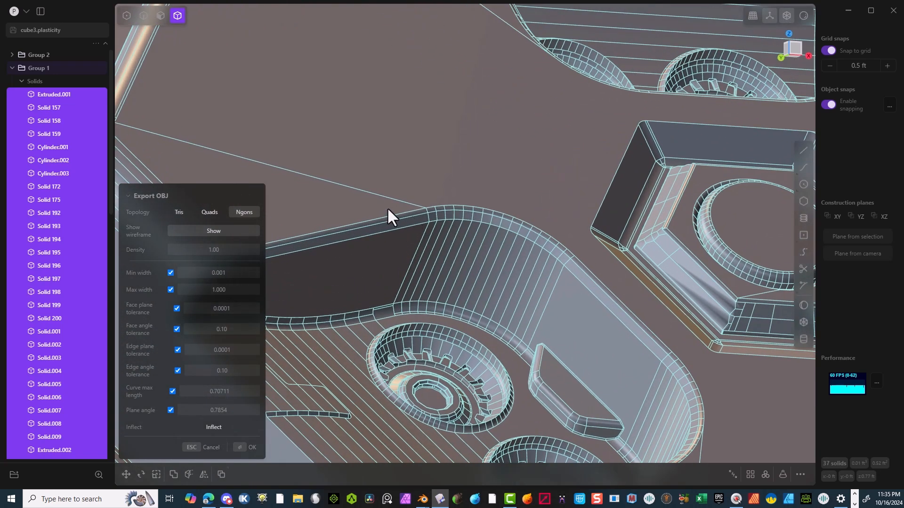
Set the OBJ mesh's minimum width to 0.0006
{"action": "left_click", "coordinate": [219, 273]}
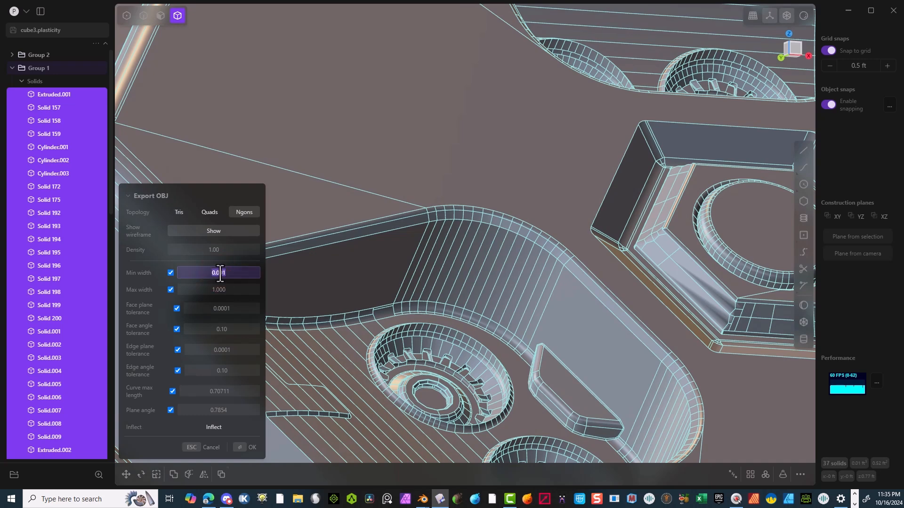
{"action": "key", "text": "Return"}
{"action": "key", "text": "Delete"}
{"action": "type", "text": "0"}
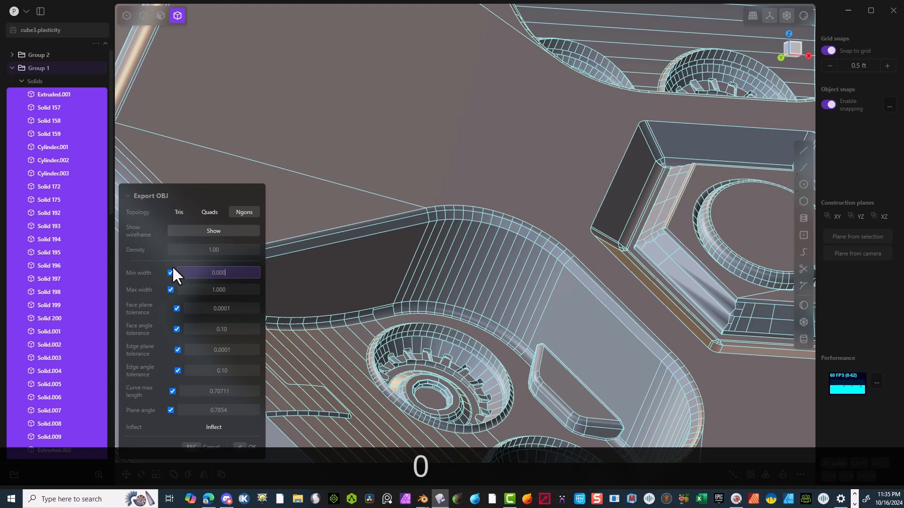
{"action": "type", "text": "6"}
{"action": "key", "text": "Tab"}
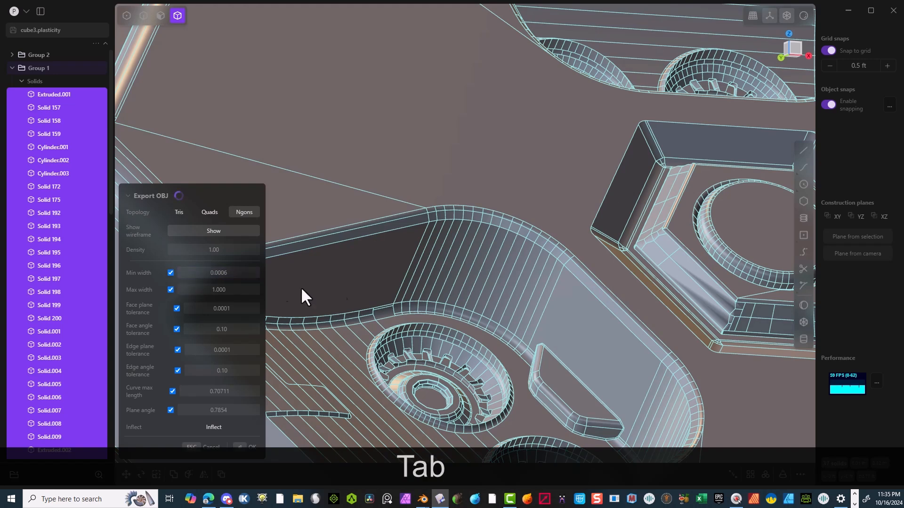
Set the OBJ mesh's minimum width to 0.0004 and check the wireframe around the recesses
{"action": "left_click", "coordinate": [250, 274]}
{"action": "key", "text": "Delete"}
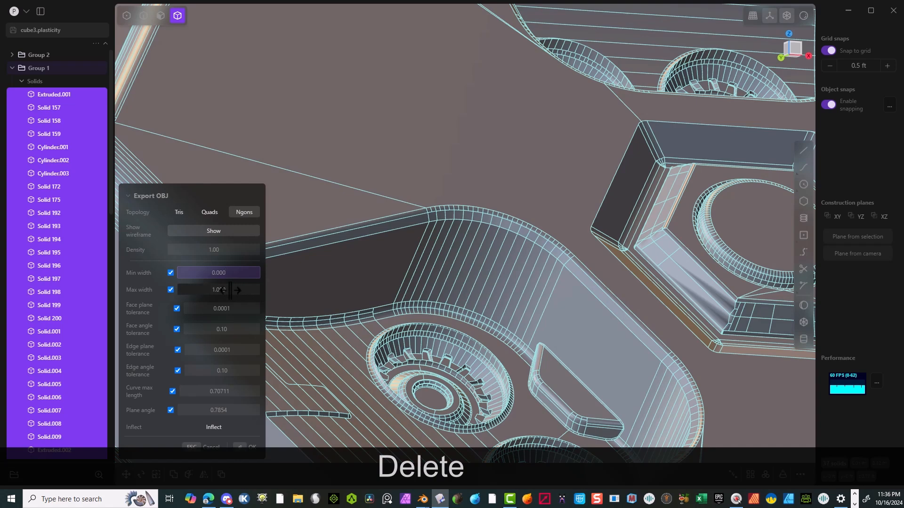
{"action": "type", "text": "4"}
{"action": "key", "text": "Tab"}
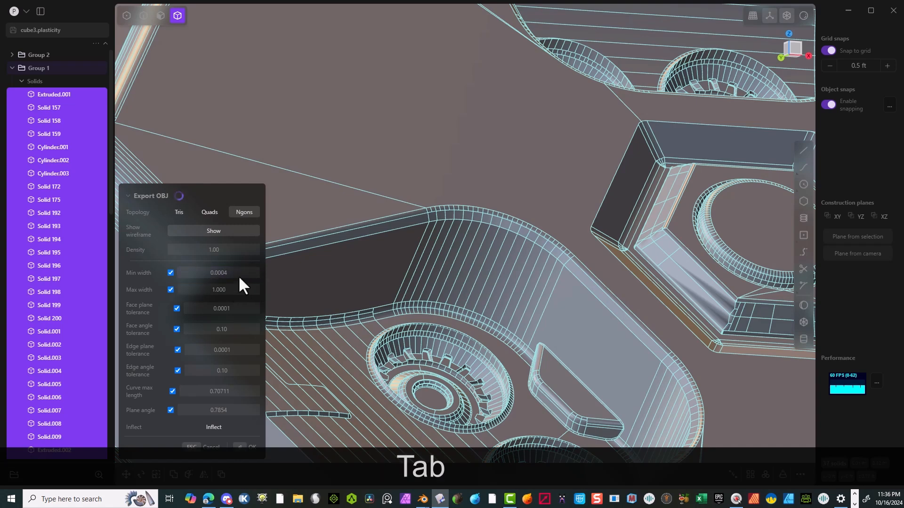
{"action": "scroll", "coordinate": [418, 193], "scroll_direction": "down", "scroll_amount": 4}
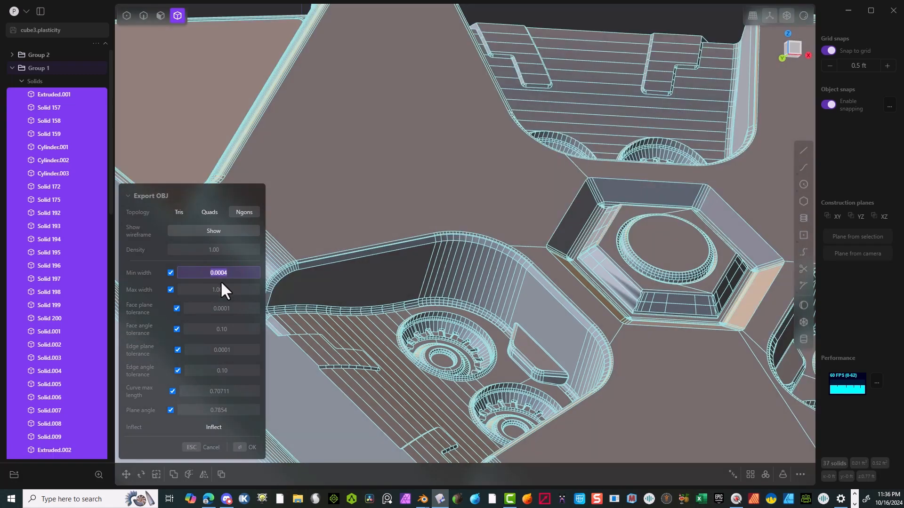
Set the OBJ mesh's minimum width to 0.0002 and inspect the wireframe on the recess walls and central hexagon
{"action": "left_click", "coordinate": [221, 281]}
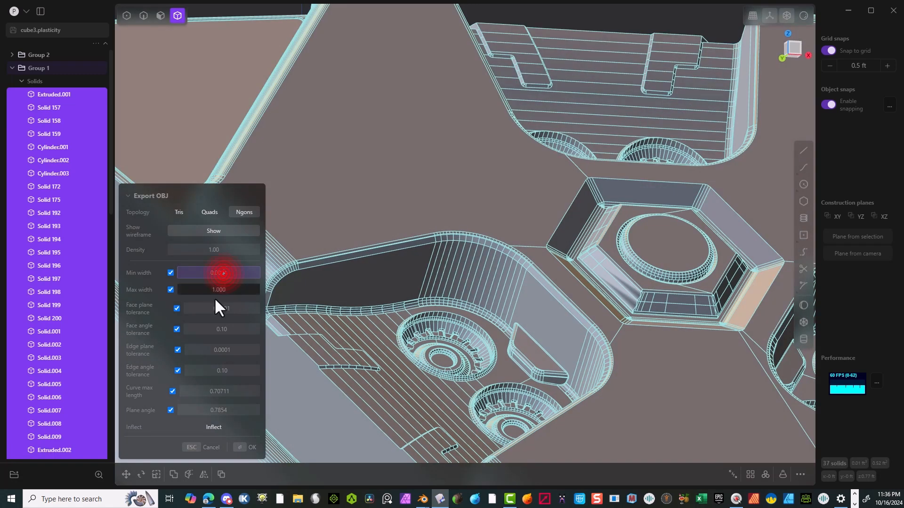
{"action": "key", "text": "Delete"}
{"action": "type", "text": "2"}
{"action": "key", "text": "Tab"}
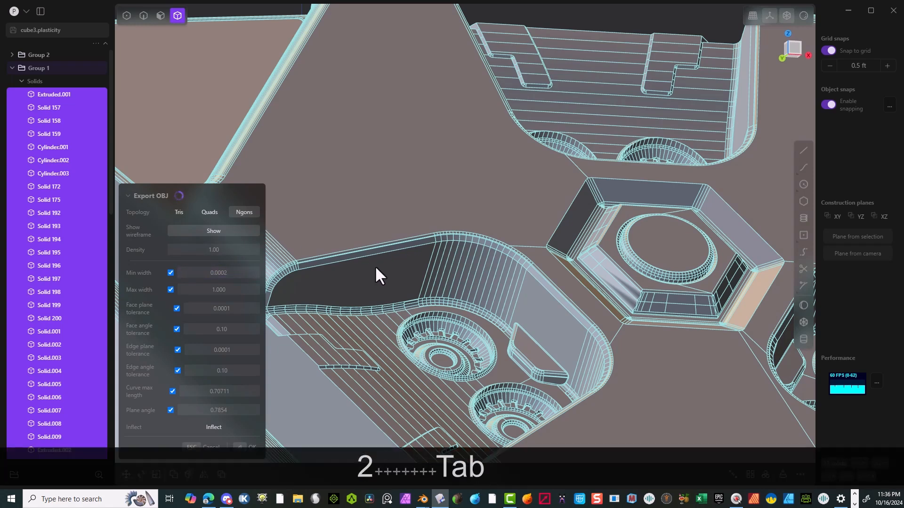
{"action": "scroll", "coordinate": [377, 262], "scroll_direction": "down", "scroll_amount": 2}
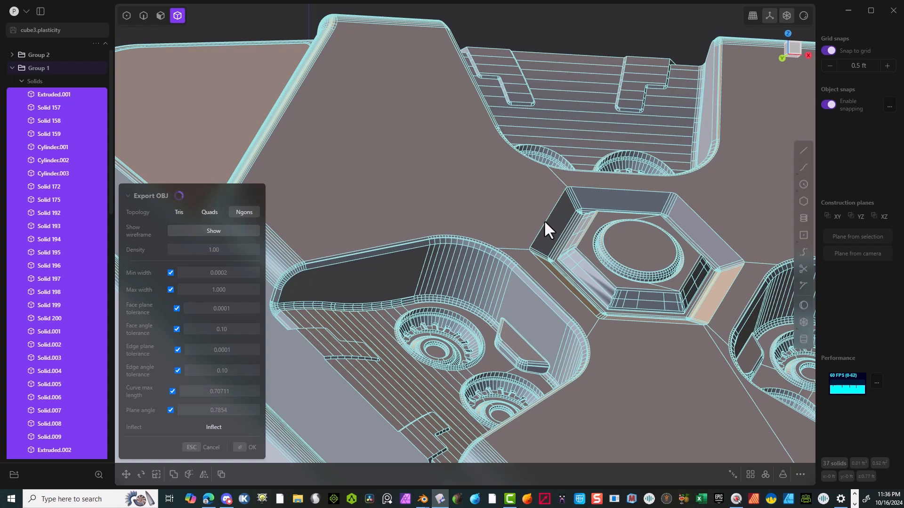
{"action": "scroll", "coordinate": [435, 209], "scroll_direction": "up", "scroll_amount": 3}
{"action": "scroll", "coordinate": [435, 209], "scroll_direction": "up", "scroll_amount": 5}
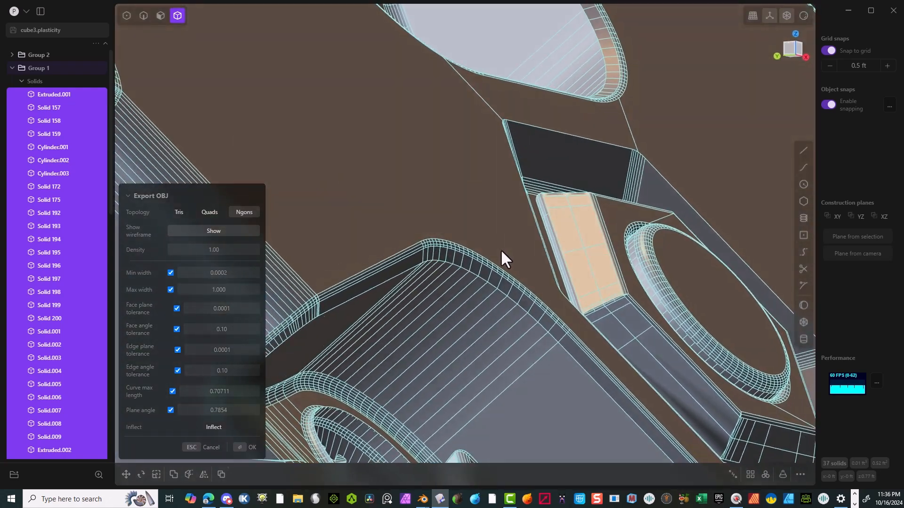
{"action": "middle_click_drag", "start_coordinate": [501, 249], "coordinate": [479, 246]}
{"action": "scroll", "coordinate": [400, 261], "scroll_direction": "down", "scroll_amount": 2}
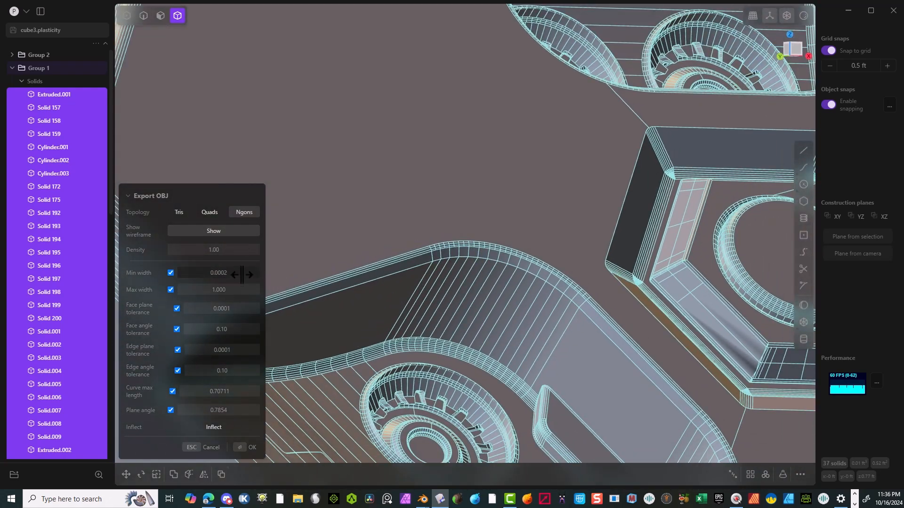
Reduce the OBJ mesh's maximum width to 0.1 and further to 0.01, checking the wireframe density on the flat faces
{"action": "left_click", "coordinate": [214, 291]}
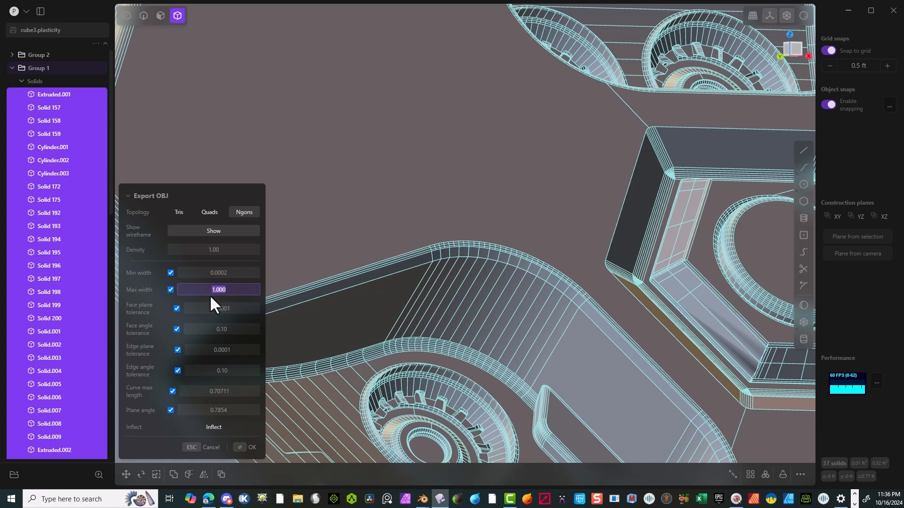
{"action": "type", "text": "0.1"}
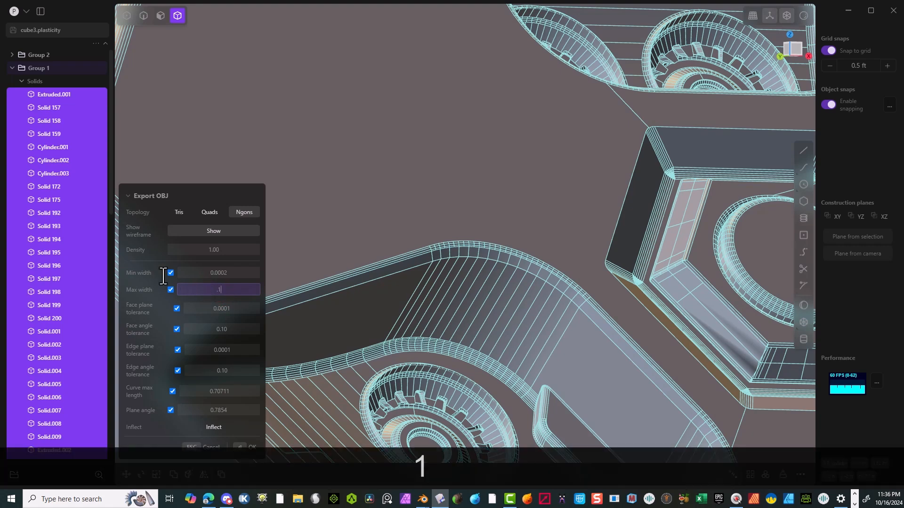
{"action": "left_click", "coordinate": [216, 289]}
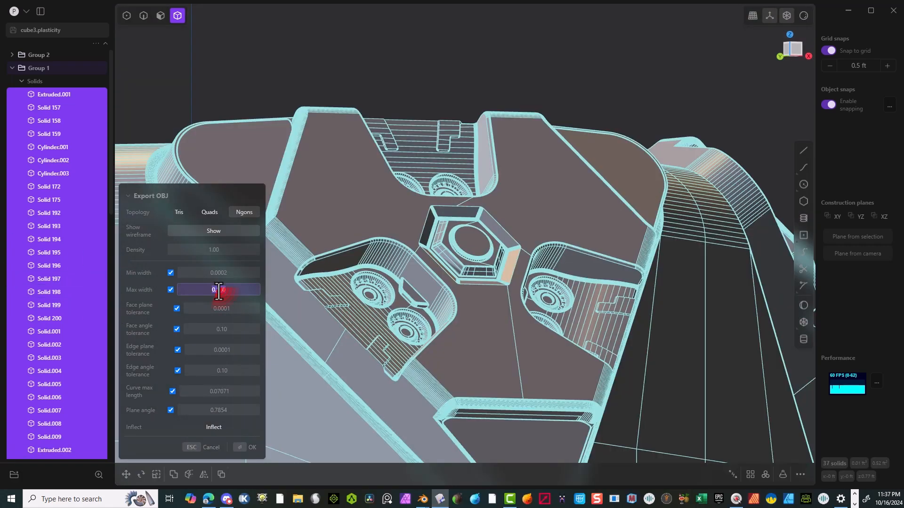
{"action": "left_click", "coordinate": [216, 290]}
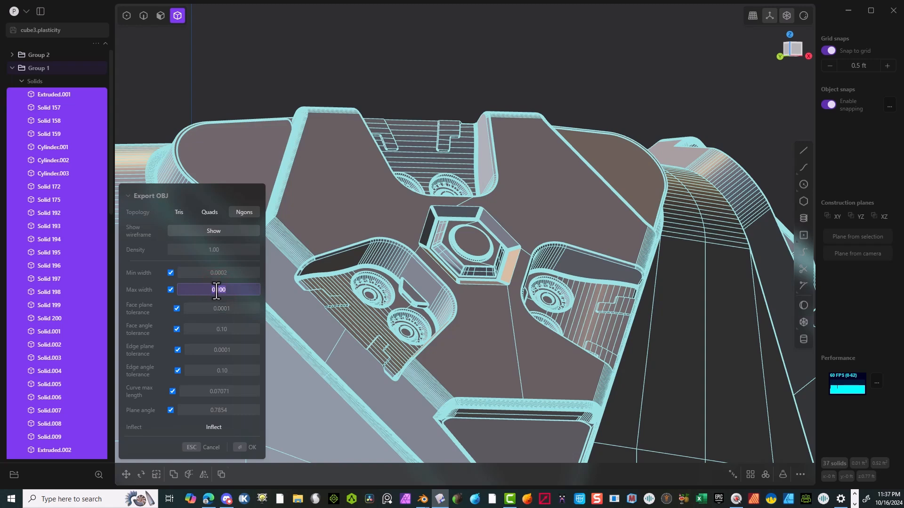
{"action": "type", "text": "0"}
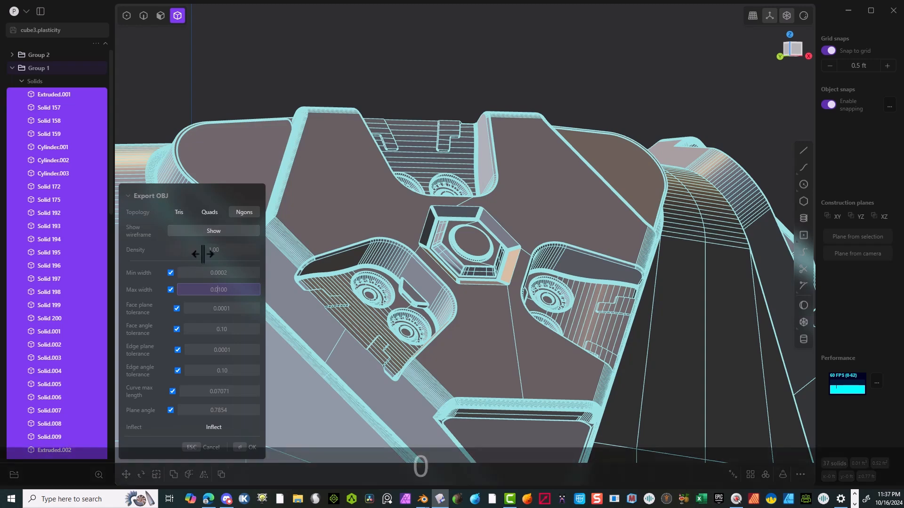
{"action": "key", "text": "Tab"}
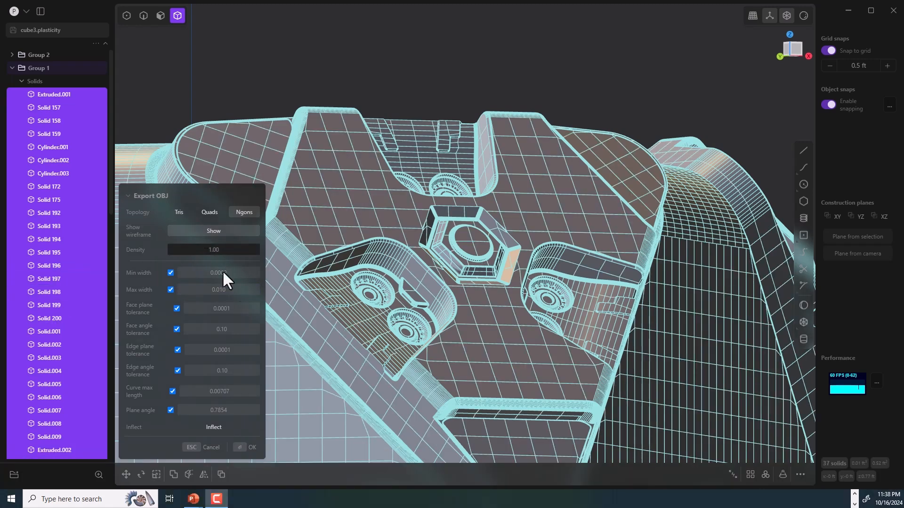
{"action": "middle_click_drag", "start_coordinate": [291, 254], "coordinate": [633, 142]}
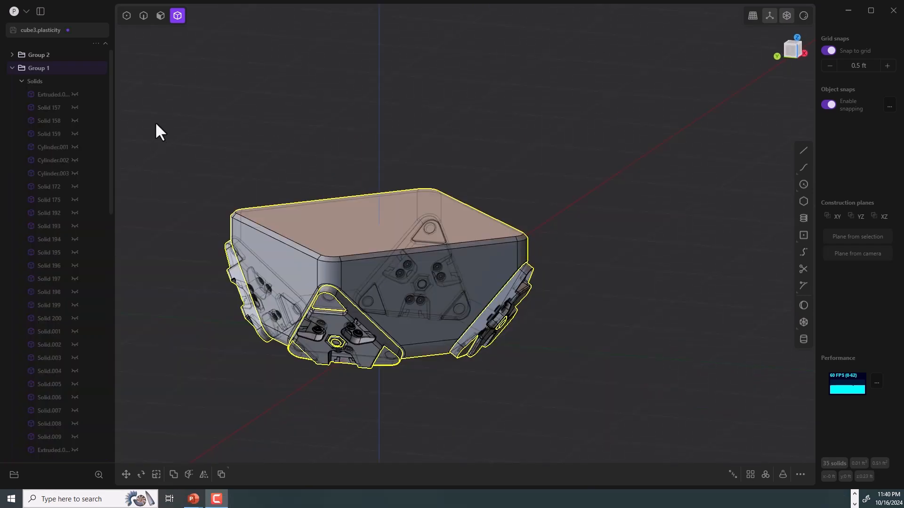
Export the cube's bottom half as Cube fun2 bottom.obj in the SCIFI PART folder, using the existing Ngons mesh settings
{"action": "left_click", "coordinate": [27, 11]}
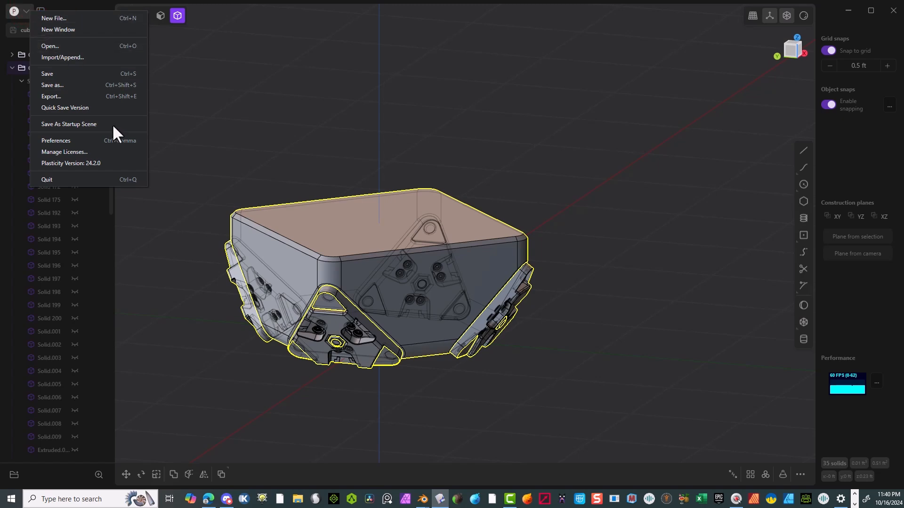
{"action": "left_click", "coordinate": [66, 96]}
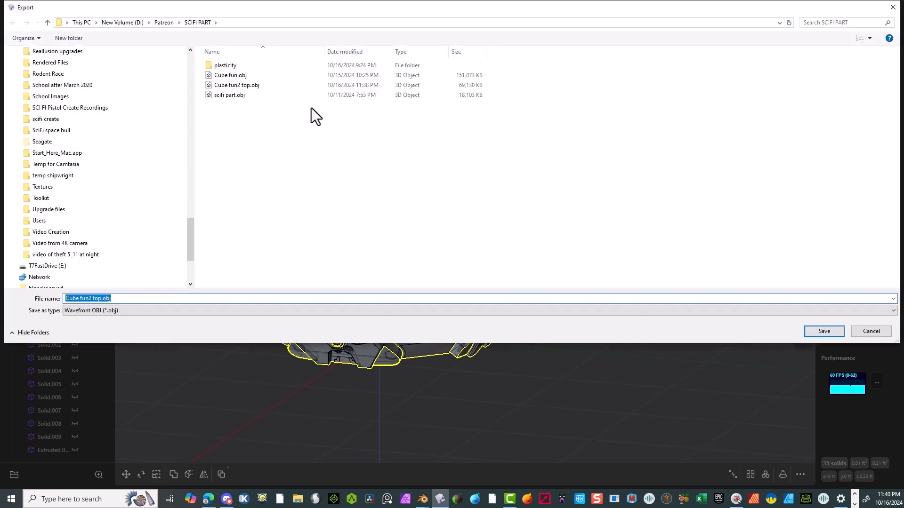
{"action": "left_click", "coordinate": [241, 89]}
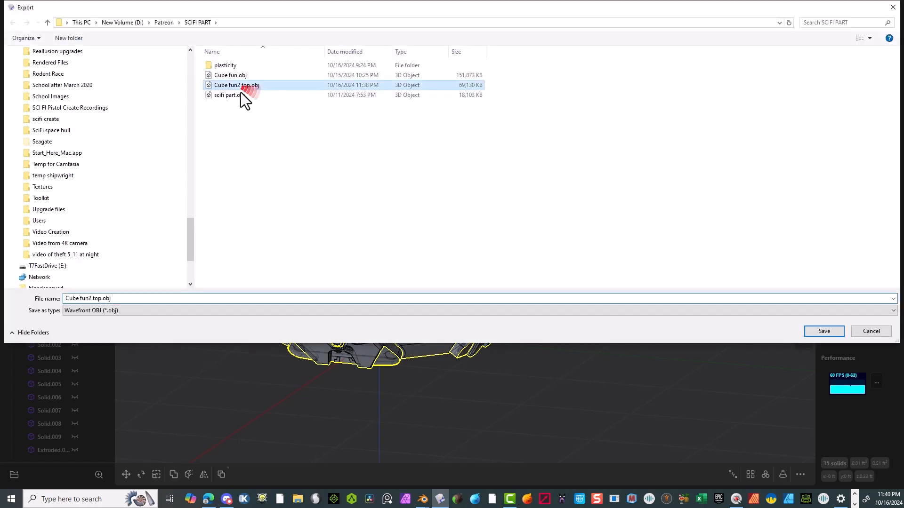
{"action": "left_click", "coordinate": [93, 302]}
{"action": "left_click", "coordinate": [93, 301]}
{"action": "key", "text": "Delete"}
{"action": "key", "text": "Delete"}
{"action": "key", "text": "Delete"}
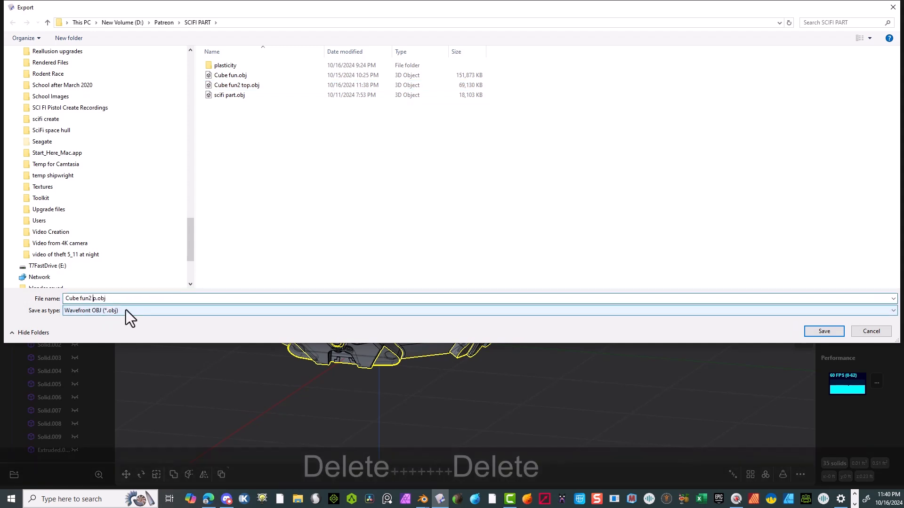
{"action": "type", "text": "bottom"}
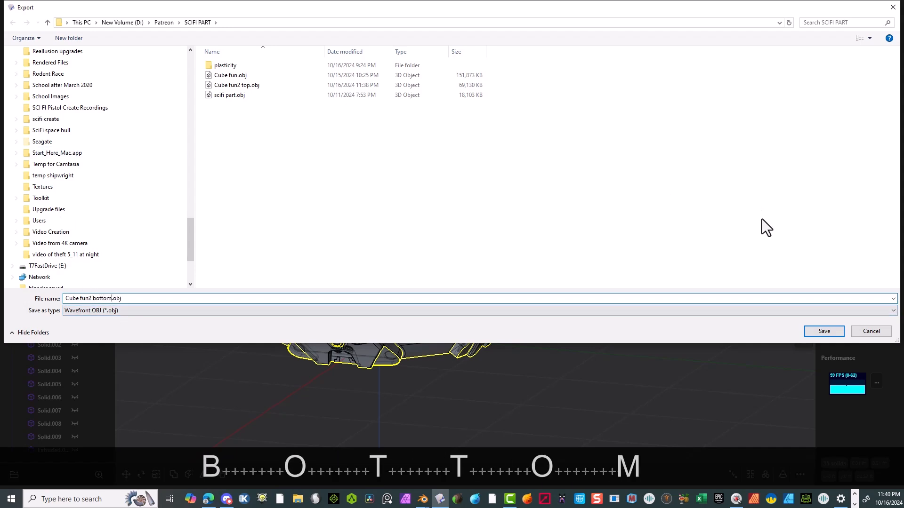
{"action": "left_click", "coordinate": [819, 332]}
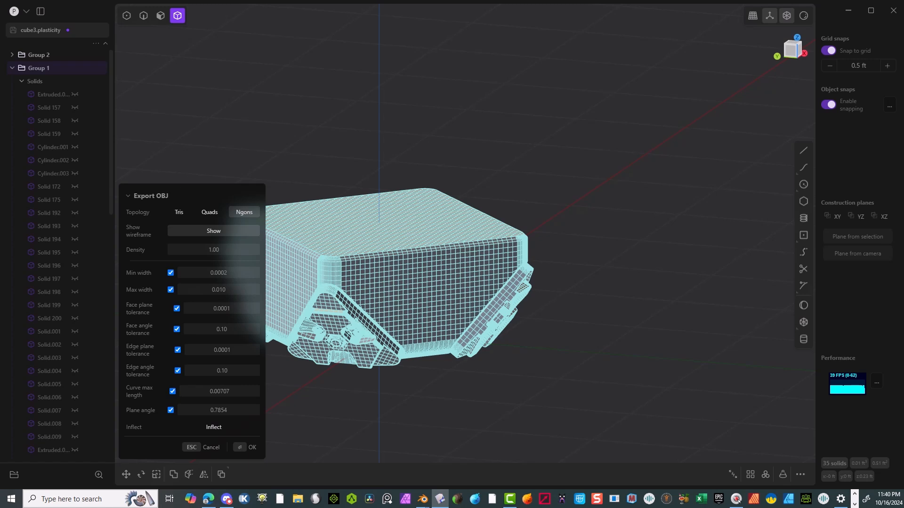
{"action": "left_click", "coordinate": [242, 448]}
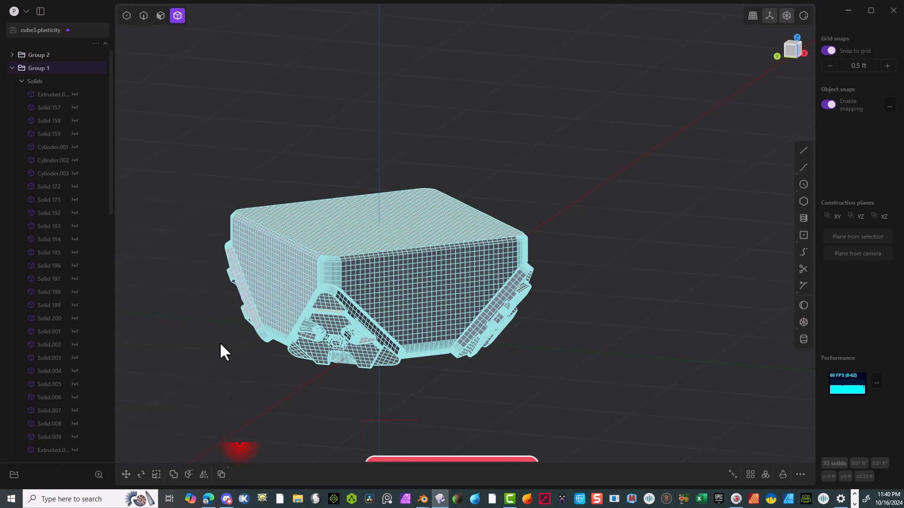